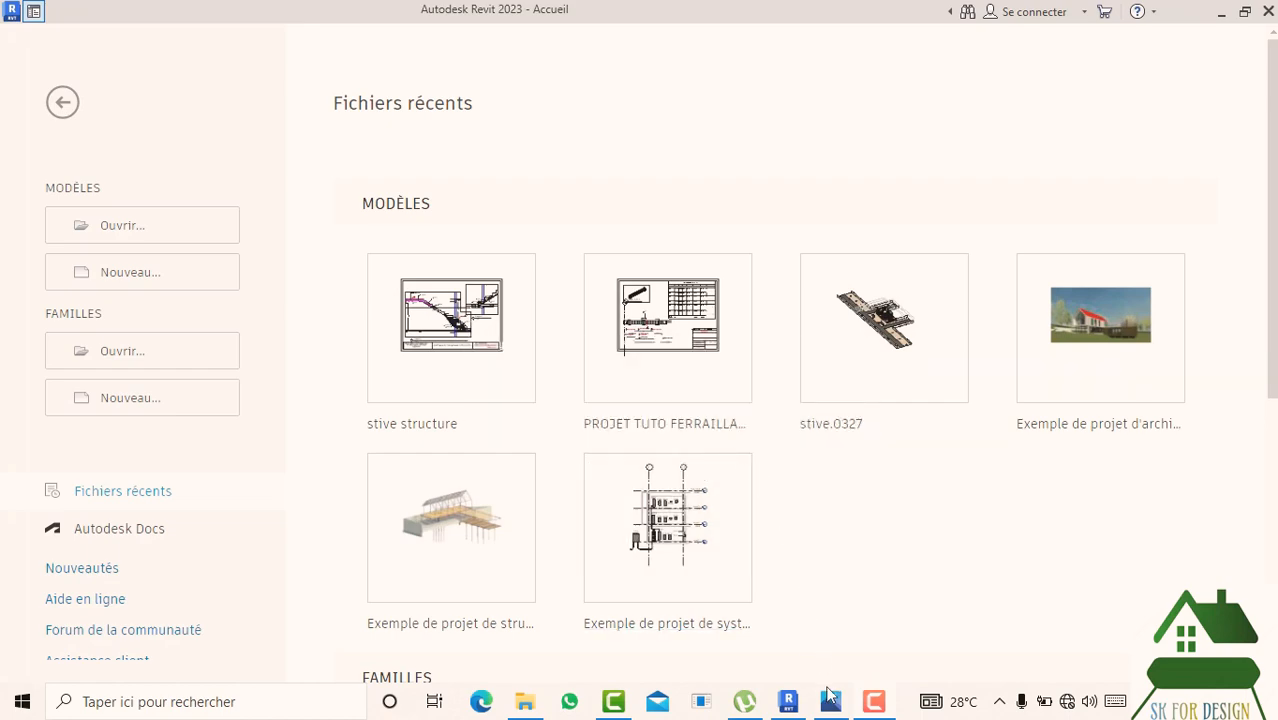
- Switch to the Photos viewer and examine the gated front facade of the house in stive 1.jpg
{"action": "left_click", "coordinate": [831, 703]}
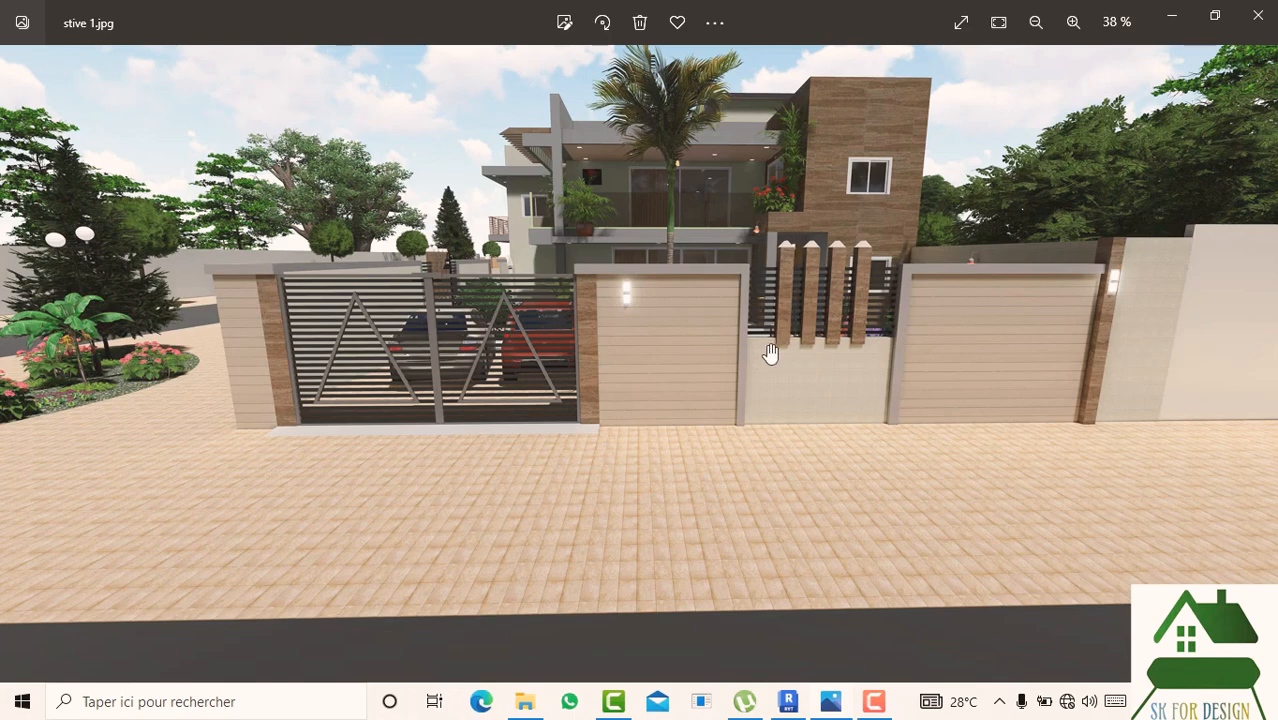
{"action": "left_click_drag", "start_coordinate": [770, 352], "coordinate": [724, 382]}
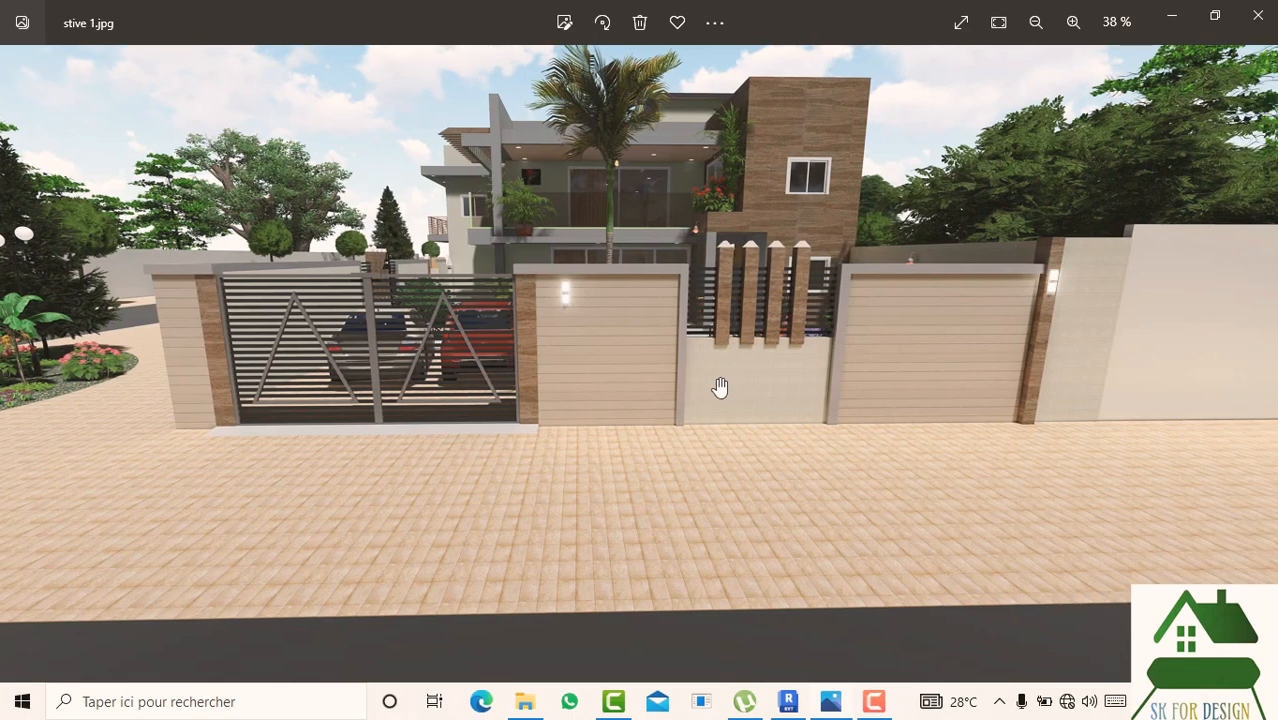
{"action": "scroll", "coordinate": [718, 382], "scroll_direction": "down", "scroll_amount": 2}
{"action": "scroll", "coordinate": [716, 380], "scroll_direction": "up", "scroll_amount": 4}
{"action": "scroll", "coordinate": [716, 380], "scroll_direction": "down", "scroll_amount": 4}
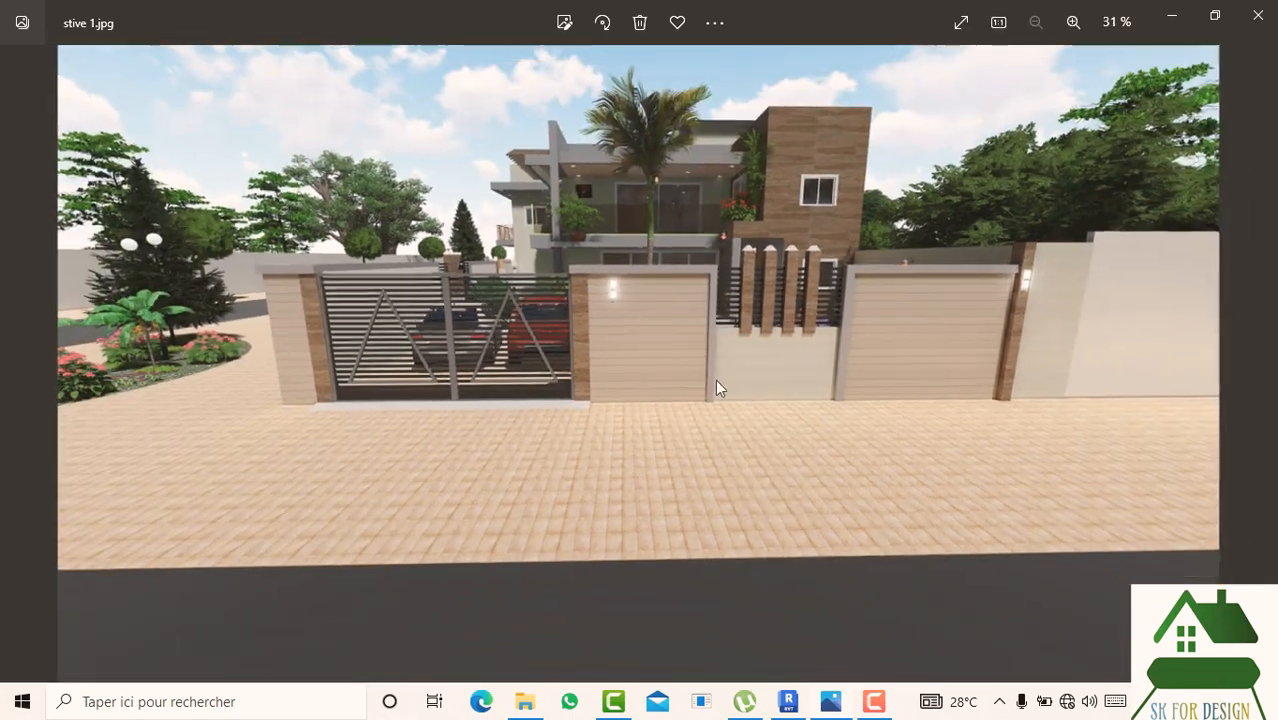
- Page through the house renders from stive 1.jpg to stive 5.jpg
{"action": "key", "text": "Right"}
{"action": "key", "text": "Right"}
{"action": "key", "text": "Right"}
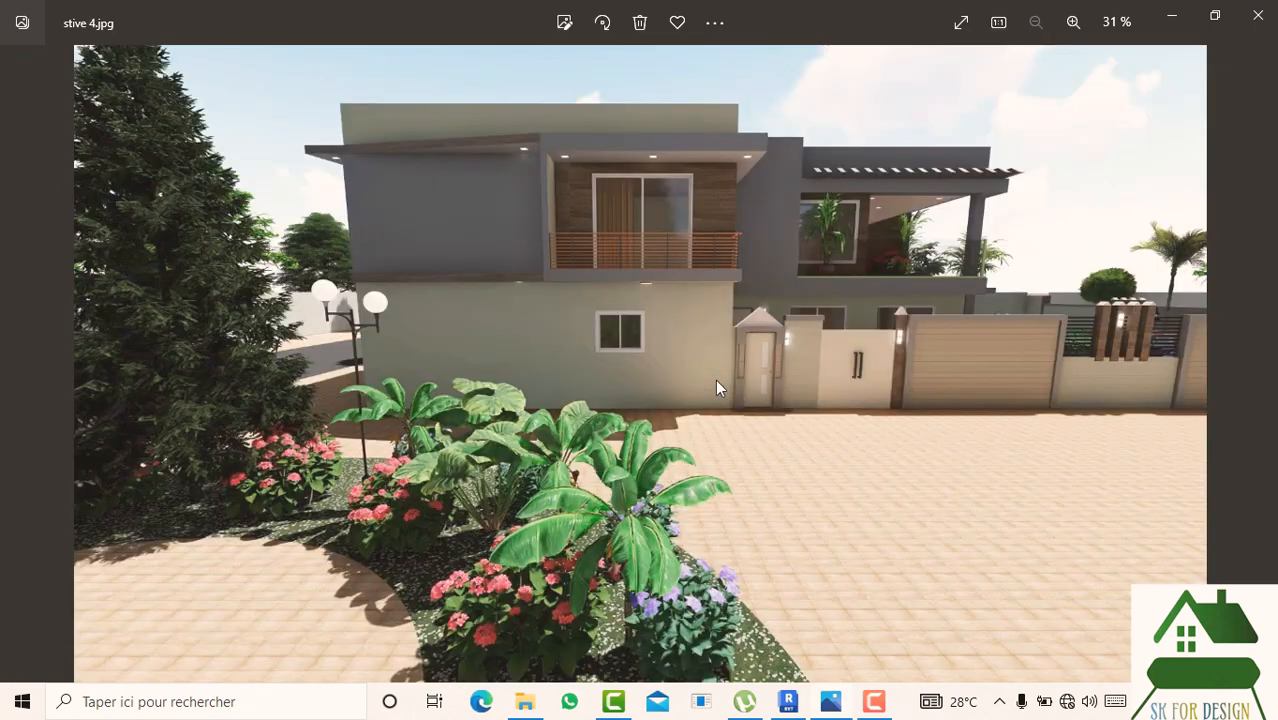
{"action": "key", "text": "Right"}
- Examine the louvred screens on the two upper balconies in stive 5.jpg, both close up and within the whole facade
{"action": "scroll", "coordinate": [446, 318], "scroll_direction": "up", "scroll_amount": 5}
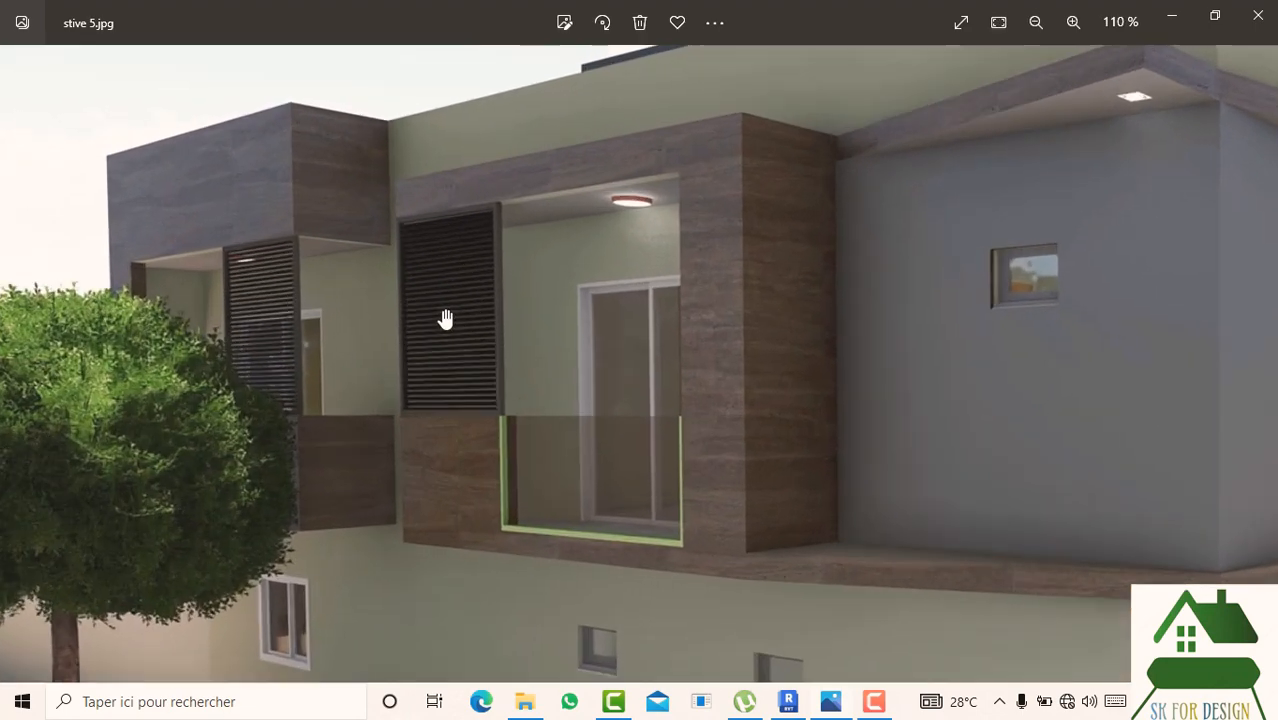
{"action": "scroll", "coordinate": [446, 318], "scroll_direction": "up", "scroll_amount": 2}
{"action": "left_click_drag", "start_coordinate": [436, 322], "coordinate": [482, 322]}
{"action": "scroll", "coordinate": [570, 232], "scroll_direction": "down", "scroll_amount": 2}
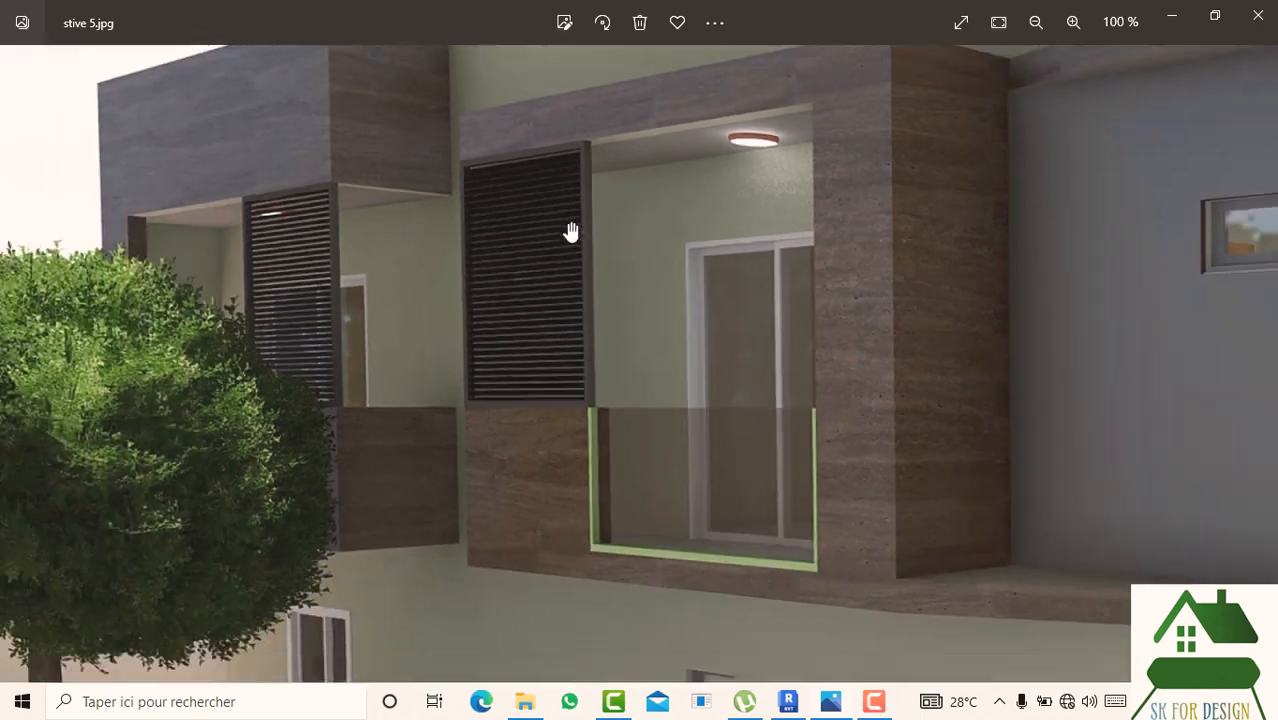
{"action": "scroll", "coordinate": [570, 232], "scroll_direction": "down", "scroll_amount": 1}
{"action": "scroll", "coordinate": [485, 222], "scroll_direction": "up", "scroll_amount": 1}
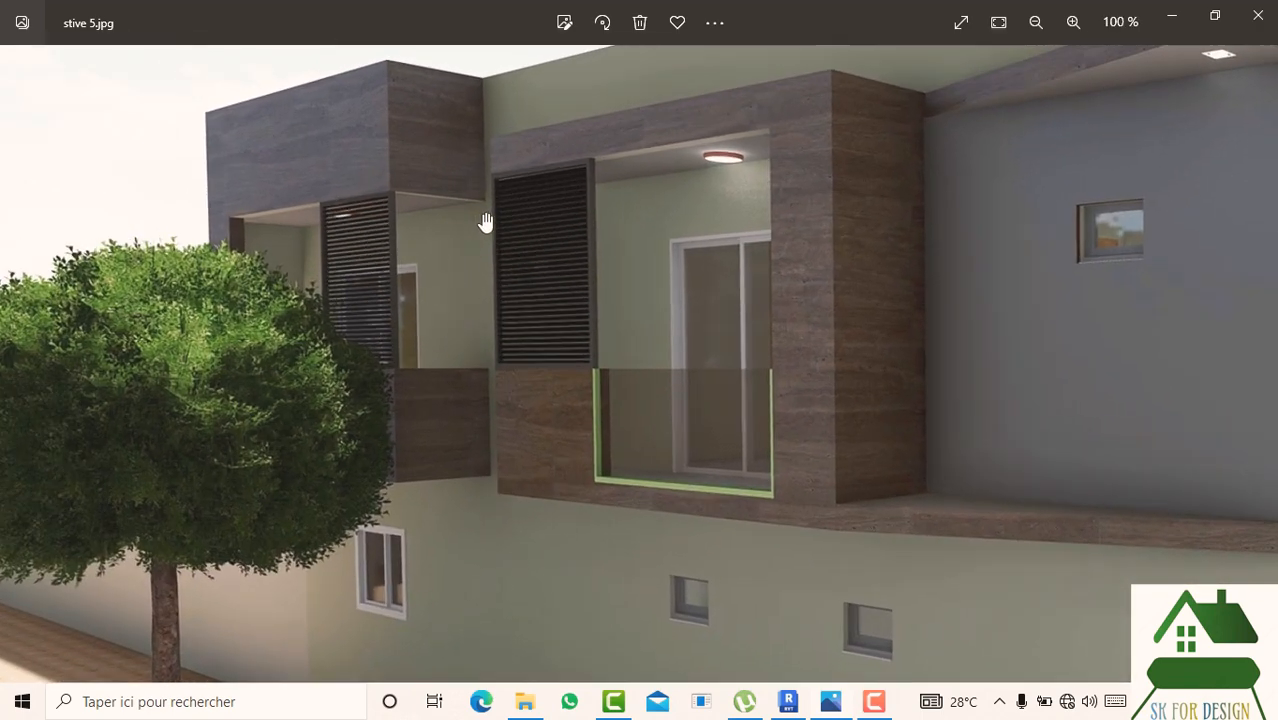
{"action": "scroll", "coordinate": [485, 222], "scroll_direction": "up", "scroll_amount": 1}
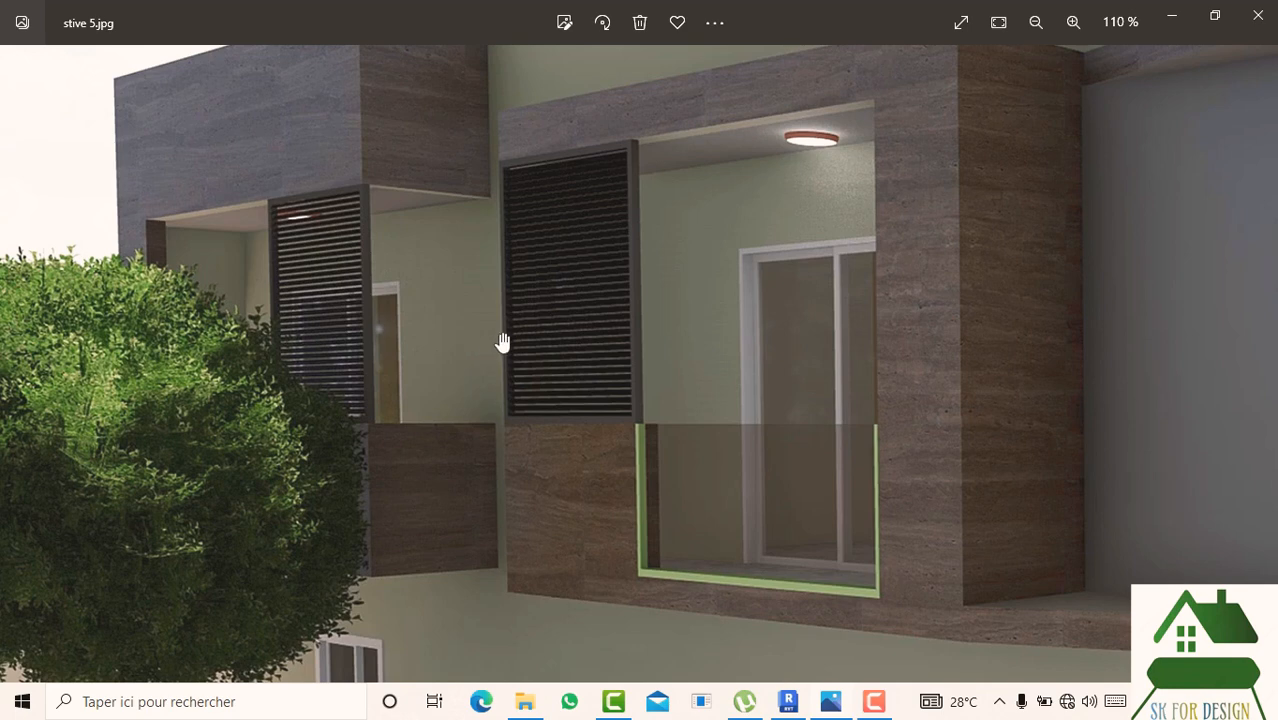
{"action": "scroll", "coordinate": [568, 333], "scroll_direction": "down", "scroll_amount": 2}
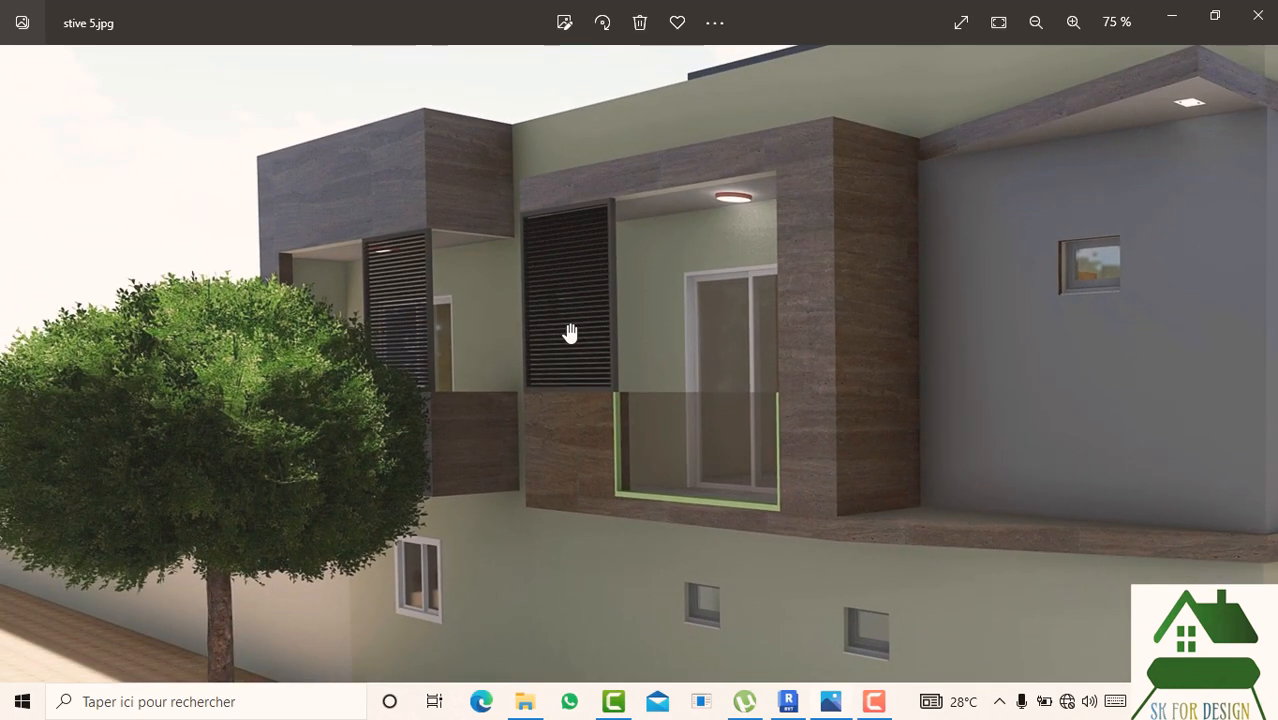
{"action": "scroll", "coordinate": [579, 380], "scroll_direction": "down", "scroll_amount": 2}
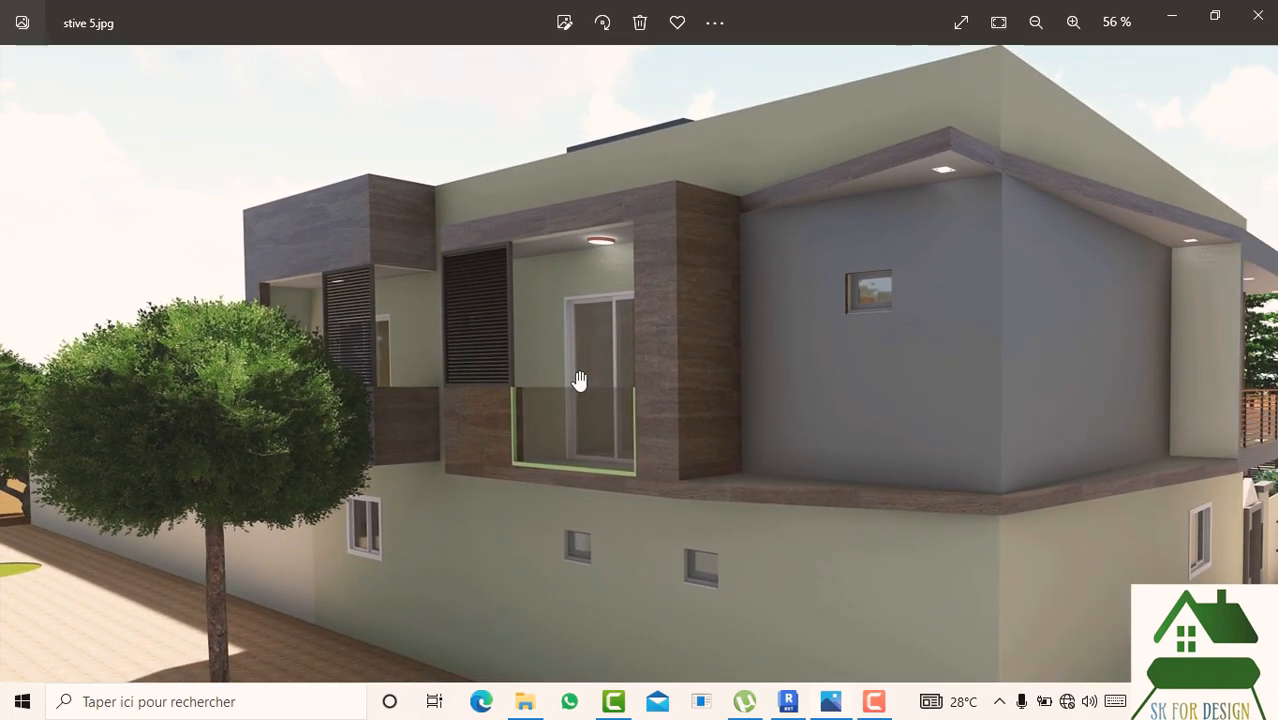
{"action": "scroll", "coordinate": [459, 328], "scroll_direction": "up", "scroll_amount": 4}
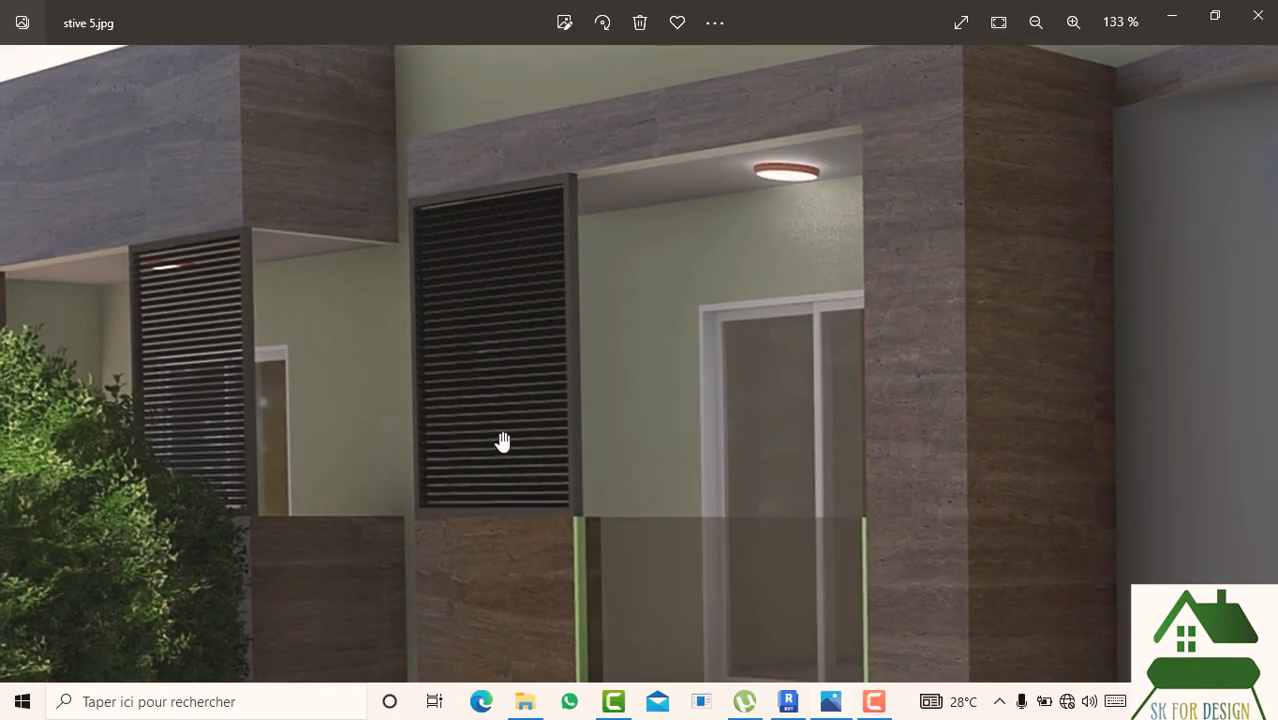
{"action": "scroll", "coordinate": [494, 410], "scroll_direction": "down", "scroll_amount": 2}
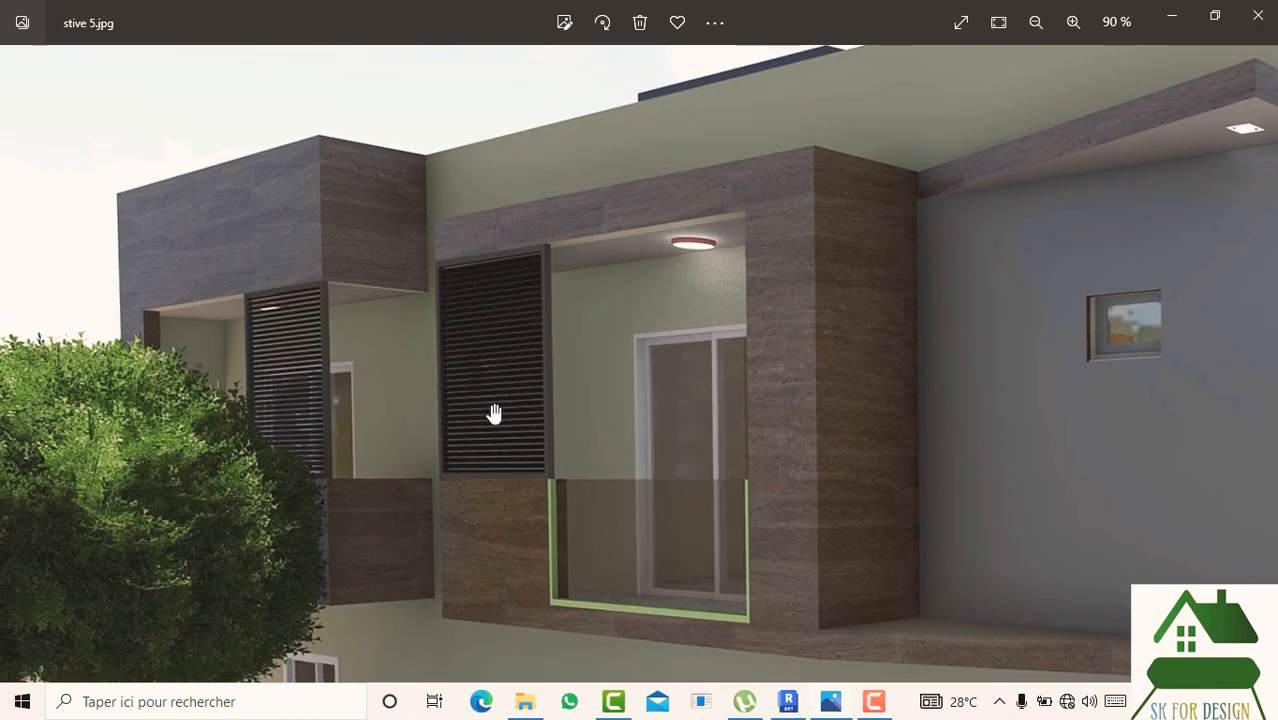
{"action": "scroll", "coordinate": [491, 420], "scroll_direction": "down", "scroll_amount": 1}
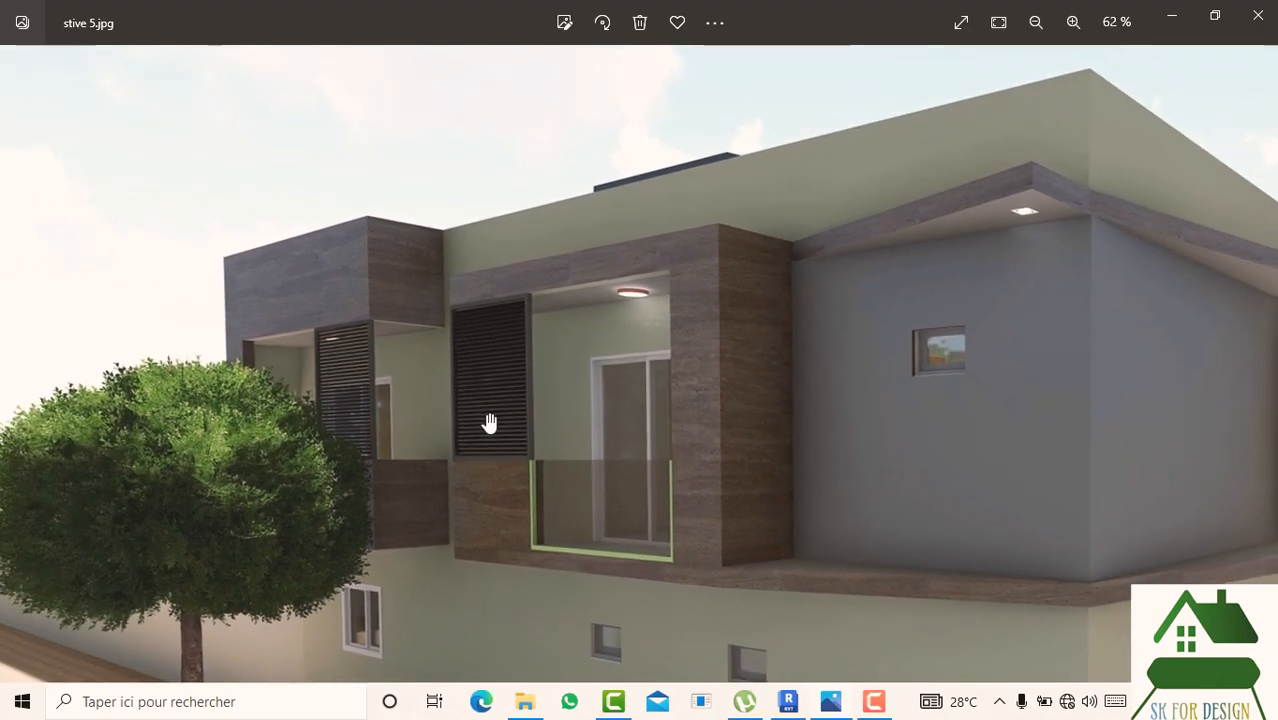
- Examine the slats and frame of the balcony's louvred screen up close, and page forward to stive 7.jpg
{"action": "scroll", "coordinate": [491, 360], "scroll_direction": "up", "scroll_amount": 6}
{"action": "scroll", "coordinate": [502, 436], "scroll_direction": "up", "scroll_amount": 2}
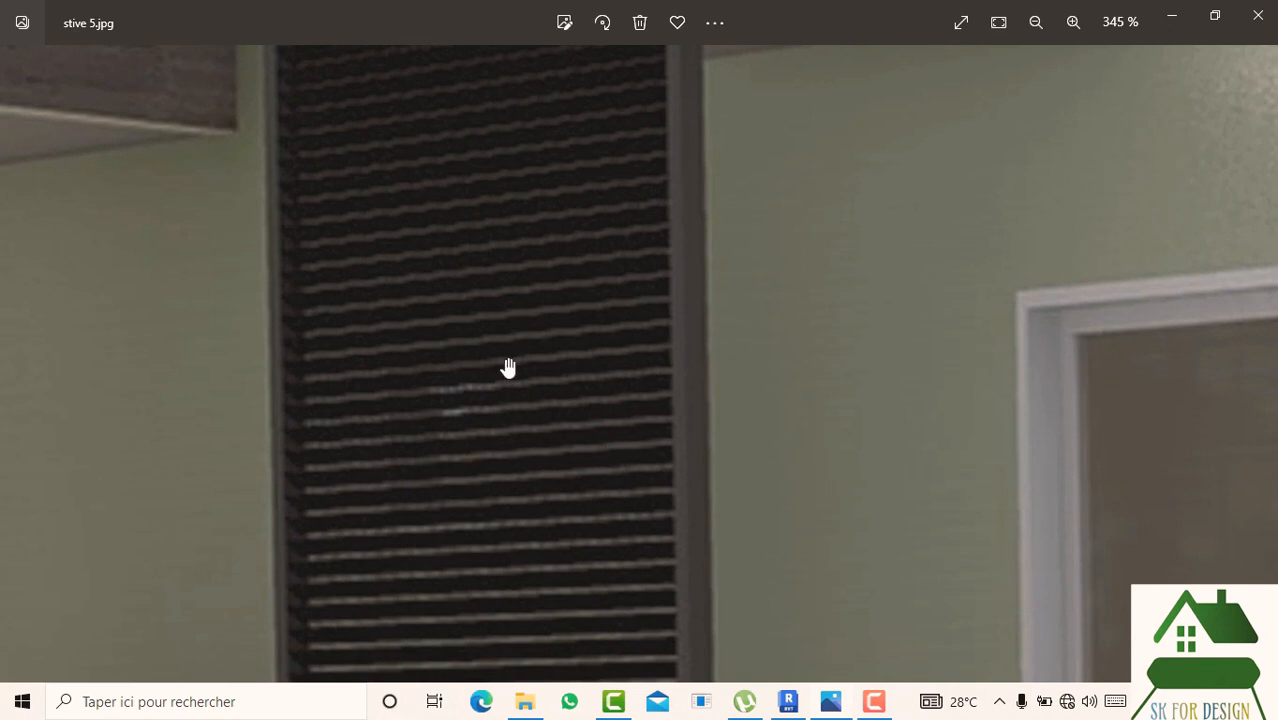
{"action": "scroll", "coordinate": [510, 370], "scroll_direction": "down", "scroll_amount": 4}
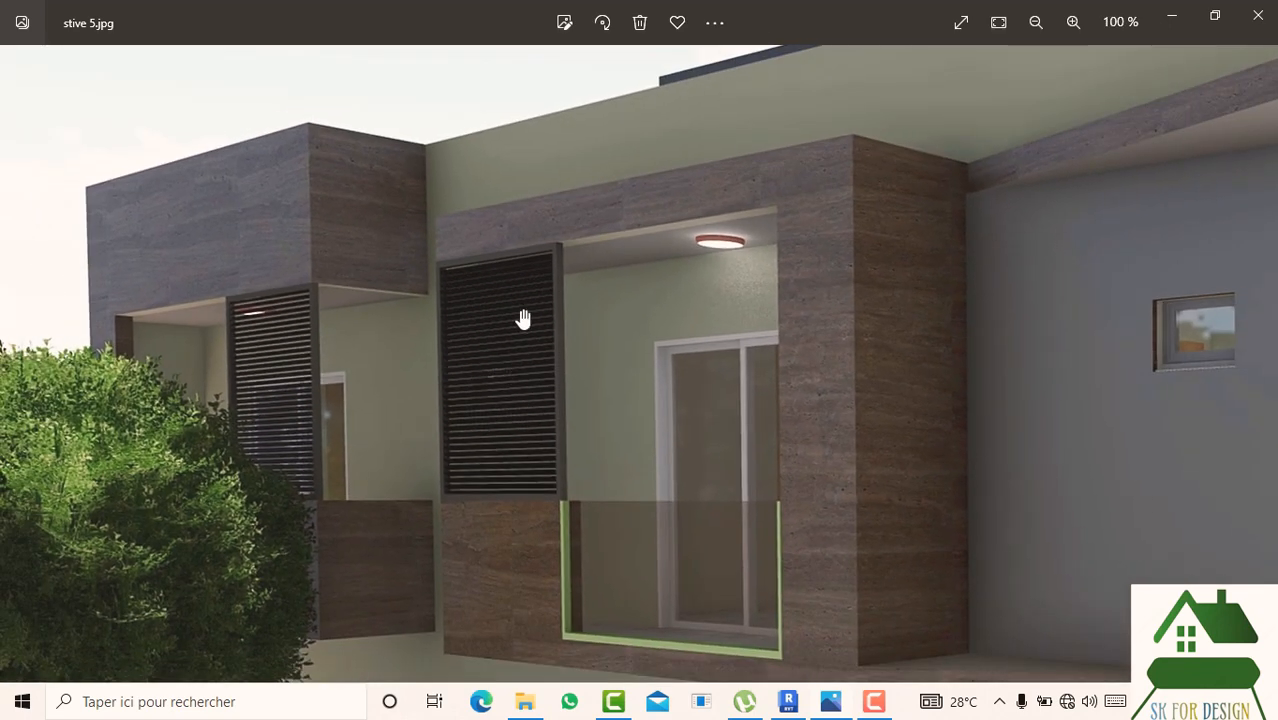
{"action": "scroll", "coordinate": [504, 360], "scroll_direction": "up", "scroll_amount": 2}
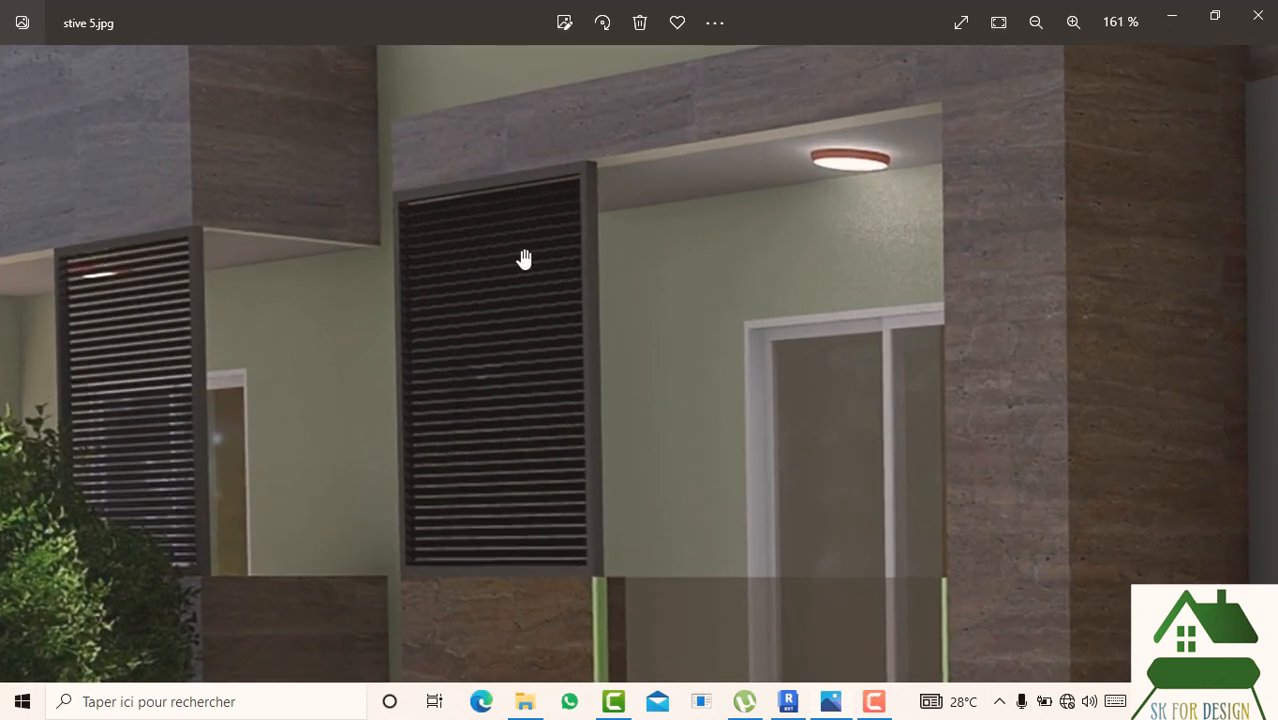
{"action": "scroll", "coordinate": [524, 259], "scroll_direction": "down", "scroll_amount": 1}
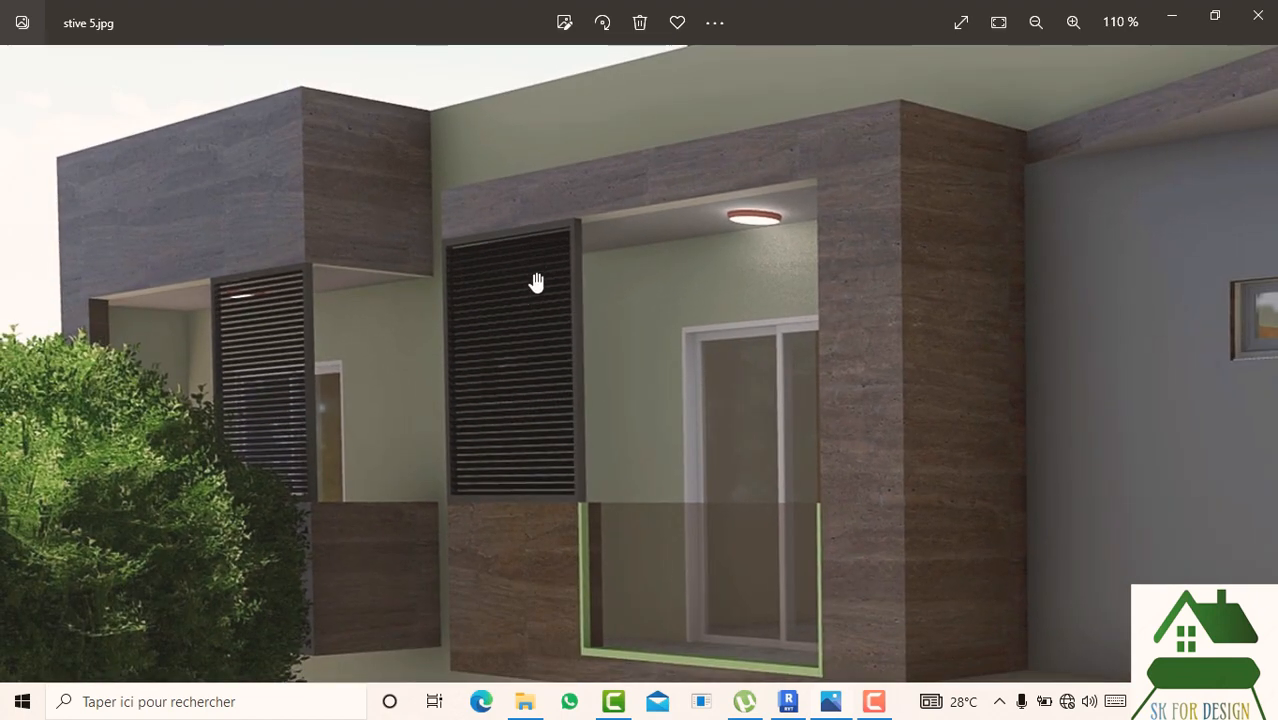
{"action": "scroll", "coordinate": [465, 390], "scroll_direction": "down", "scroll_amount": 4}
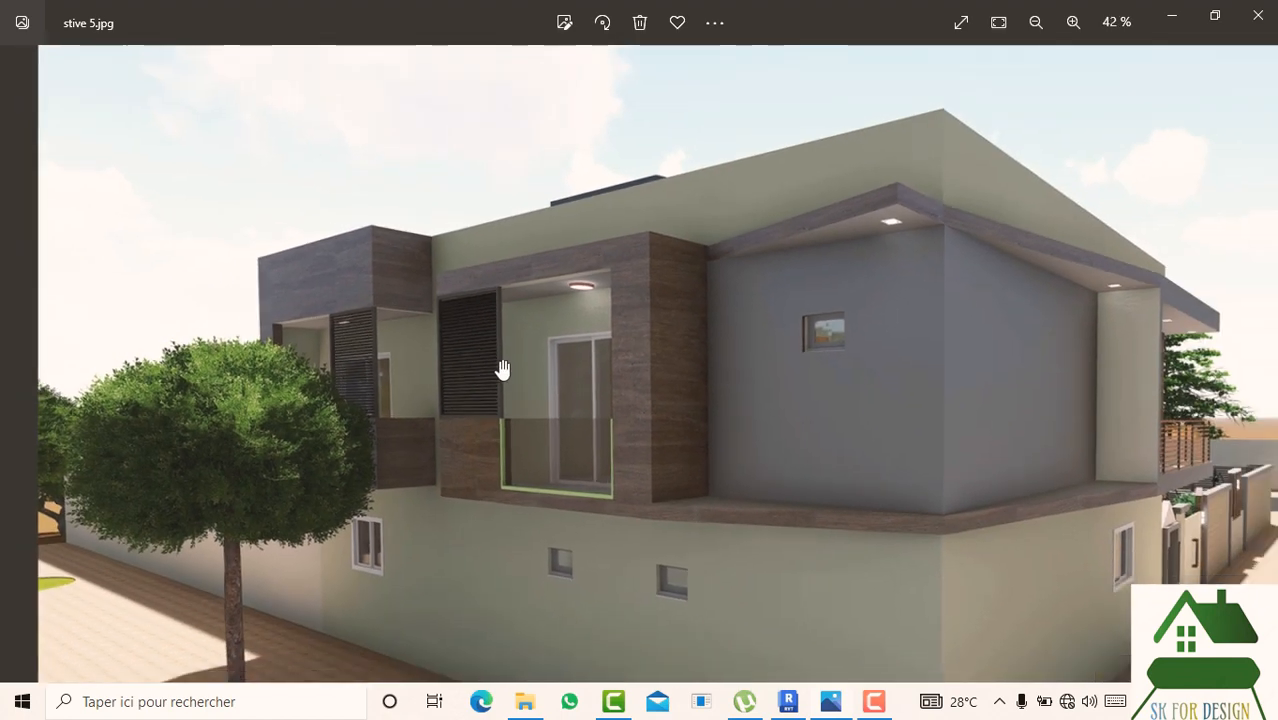
{"action": "scroll", "coordinate": [689, 519], "scroll_direction": "down", "scroll_amount": 1}
{"action": "scroll", "coordinate": [689, 519], "scroll_direction": "down", "scroll_amount": 1}
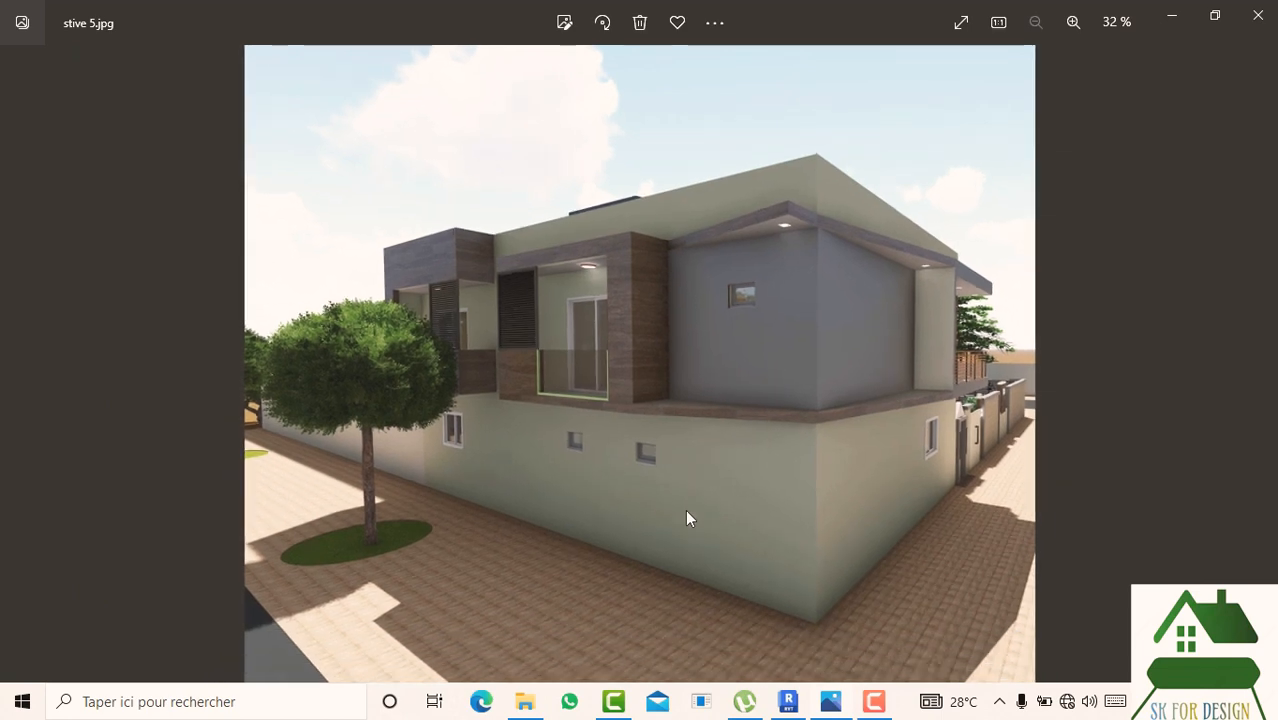
{"action": "key", "text": "Right"}
{"action": "key", "text": "Right"}
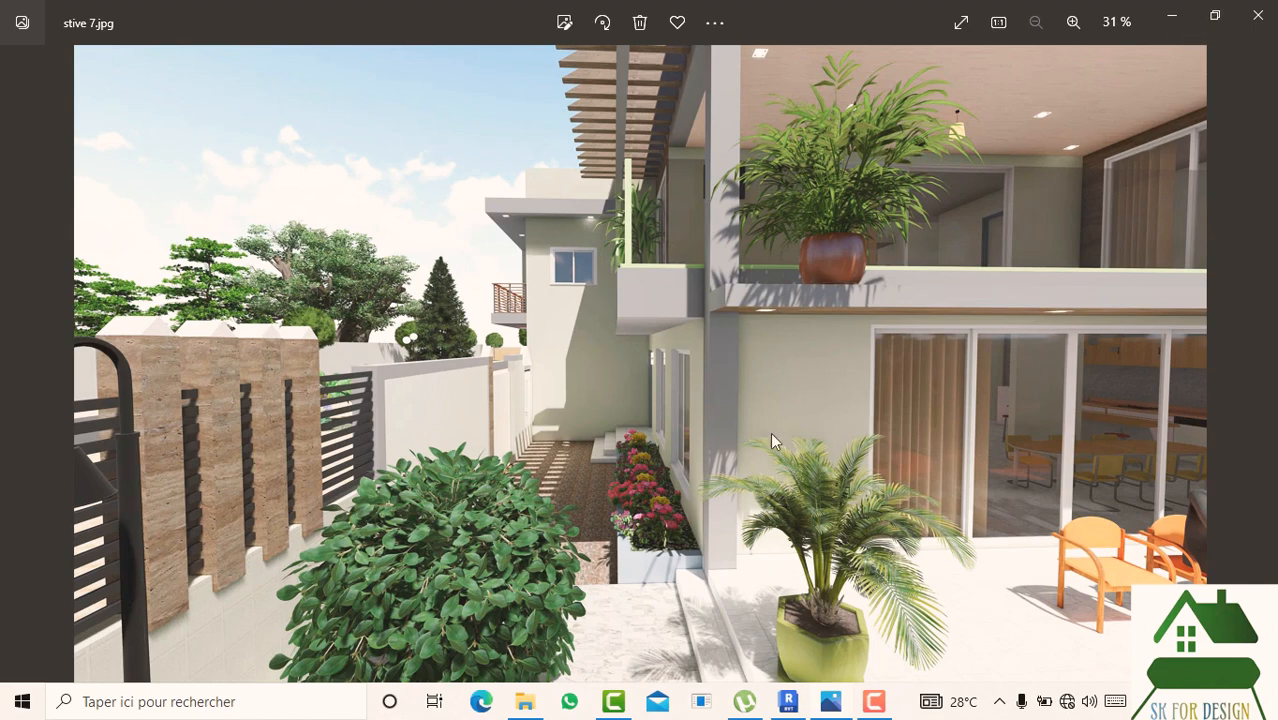
- Open the render s7 from the Mali project folder inside mes projet architecture
{"action": "left_click", "coordinate": [537, 709]}
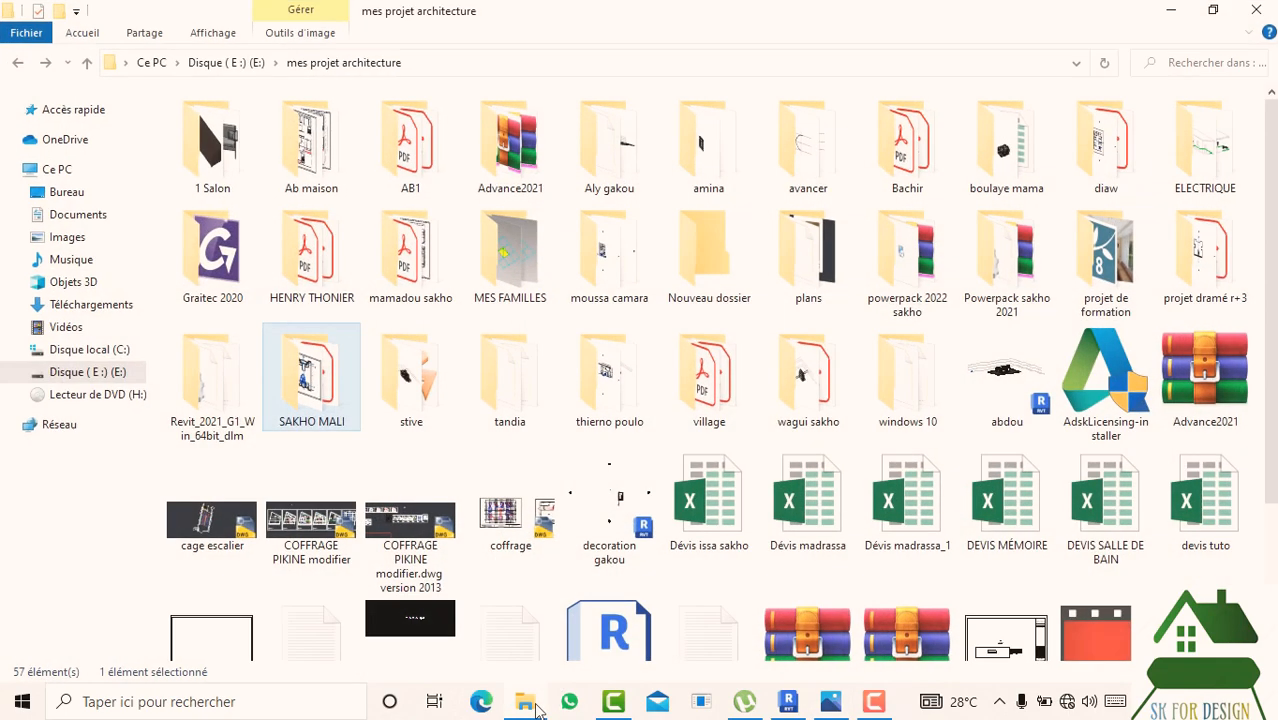
{"action": "double_click", "coordinate": [335, 422]}
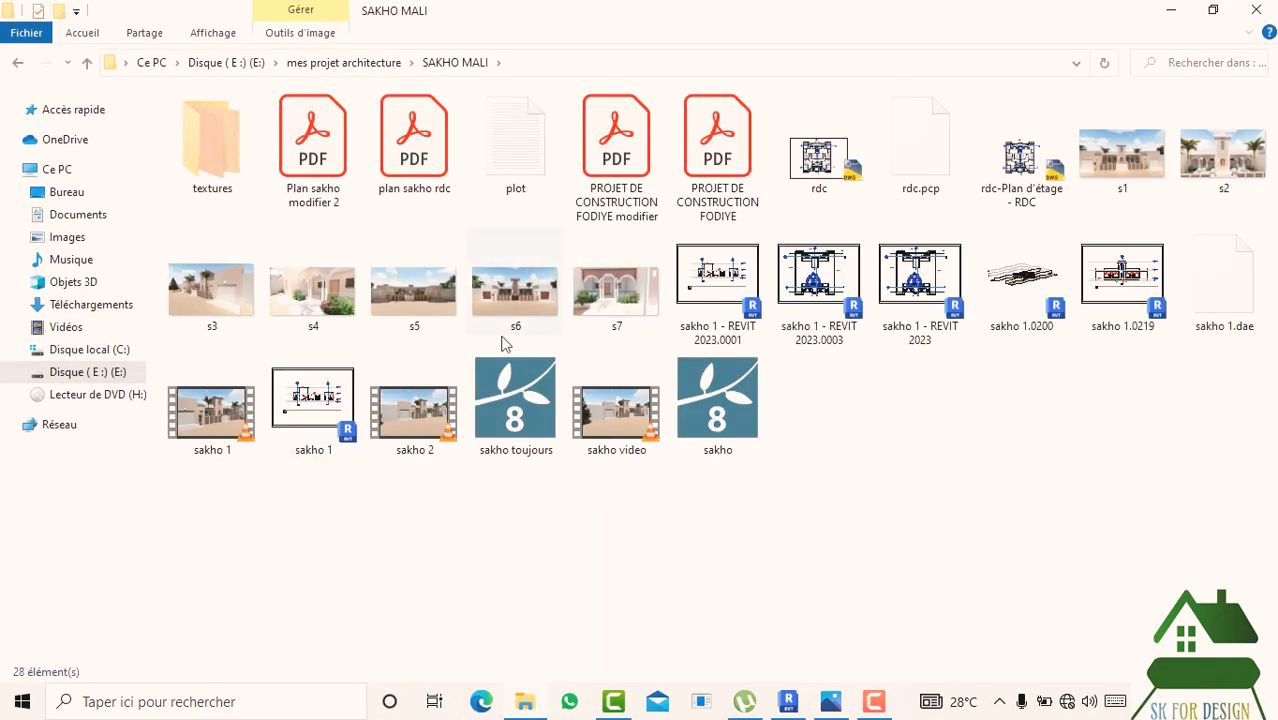
{"action": "left_click", "coordinate": [592, 324]}
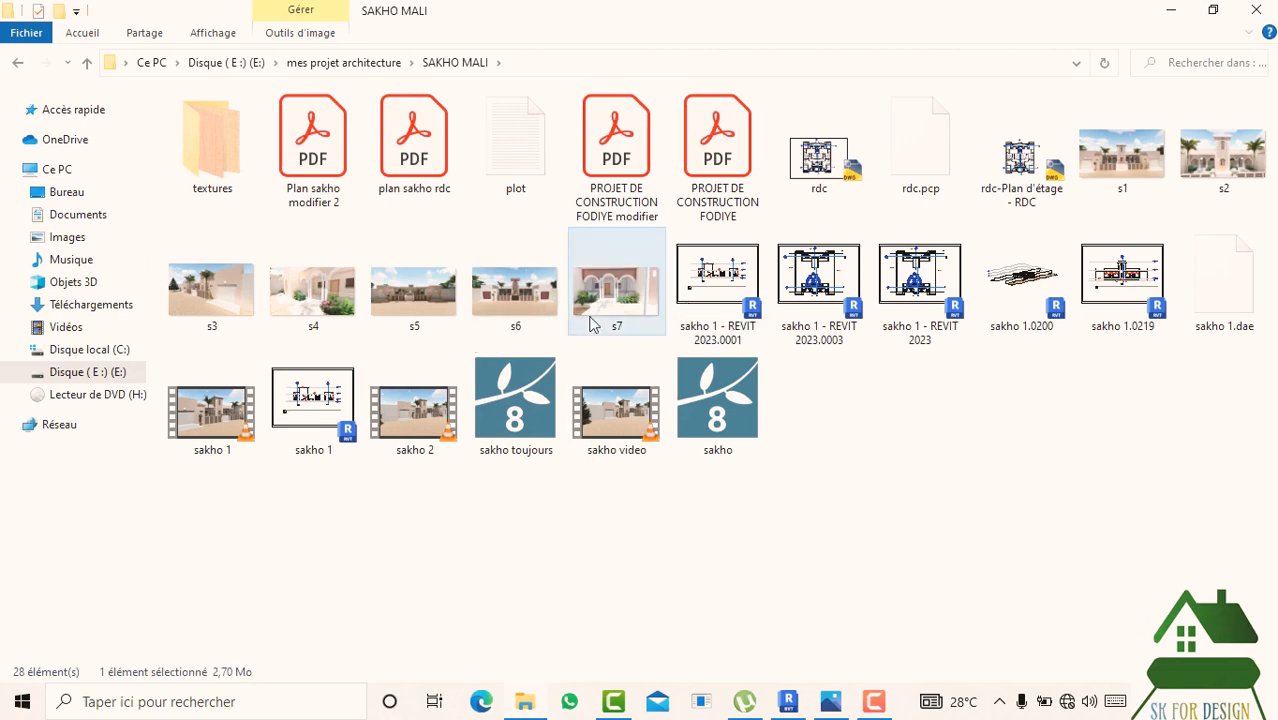
{"action": "double_click", "coordinate": [590, 324]}
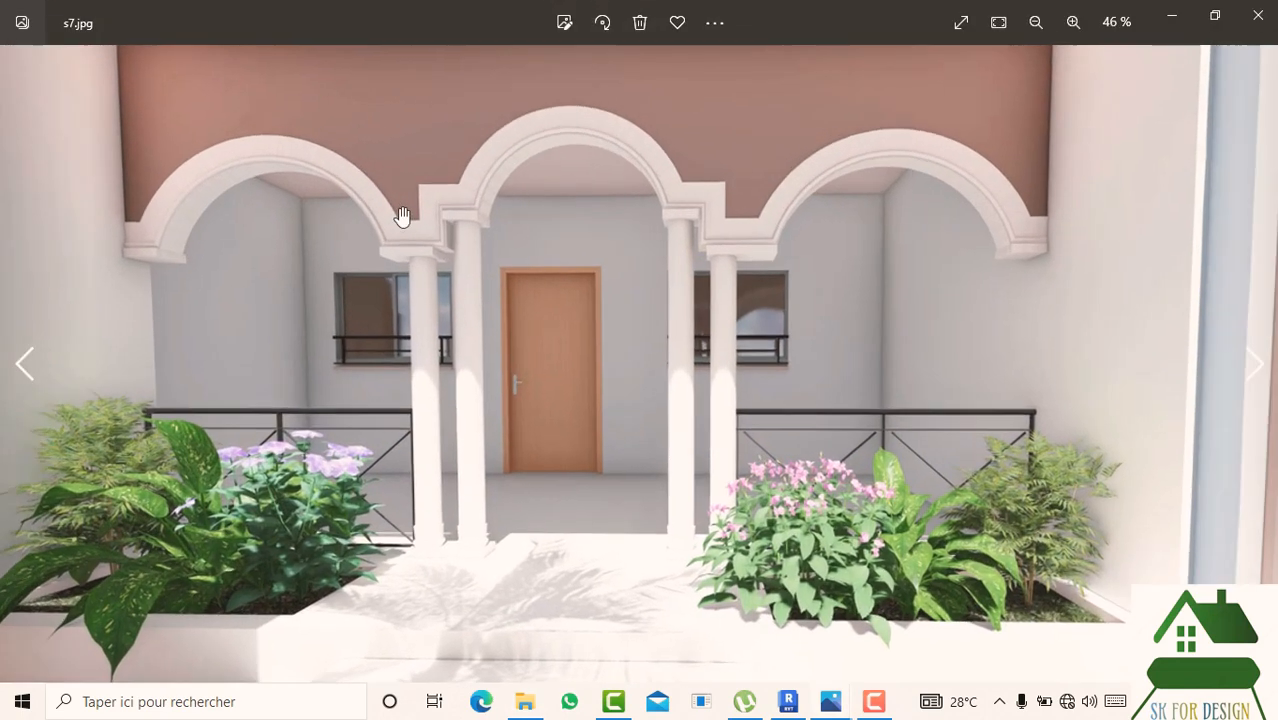
- Examine the moulded arches and their columns on the porch in s7.jpg, and close that viewer window
{"action": "scroll", "coordinate": [530, 200], "scroll_direction": "up", "scroll_amount": 3}
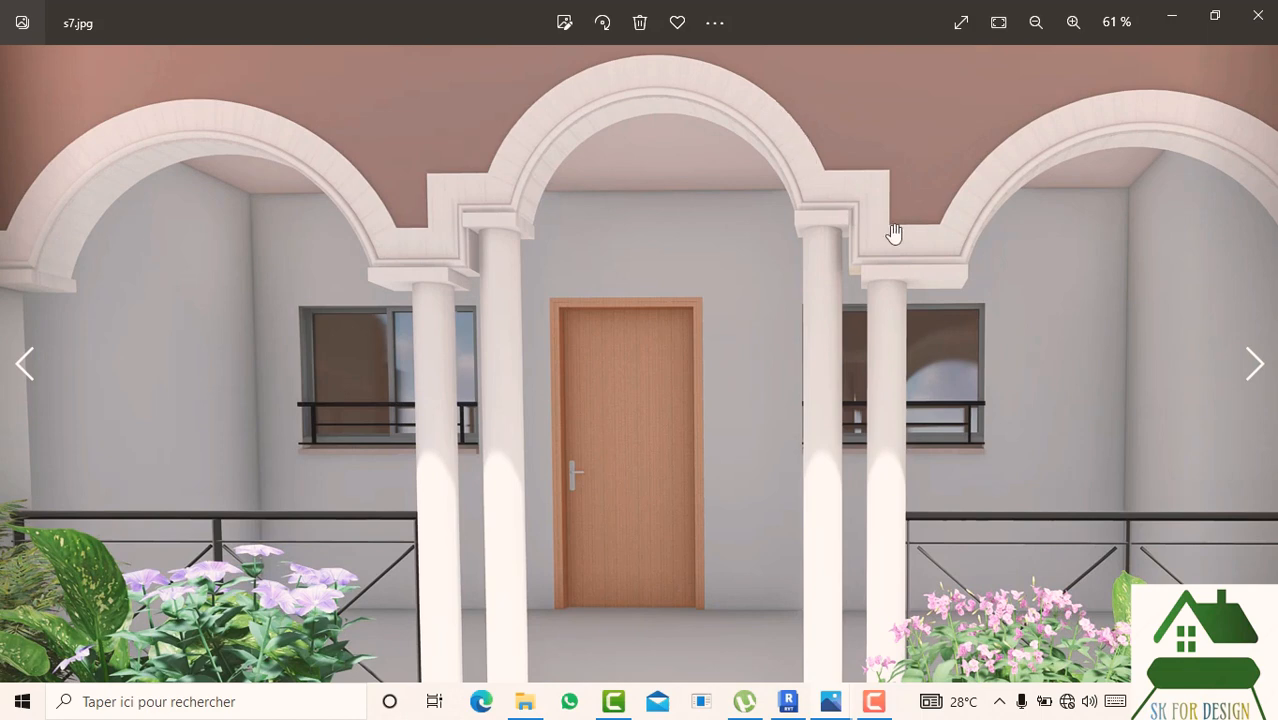
{"action": "scroll", "coordinate": [576, 274], "scroll_direction": "down", "scroll_amount": 1}
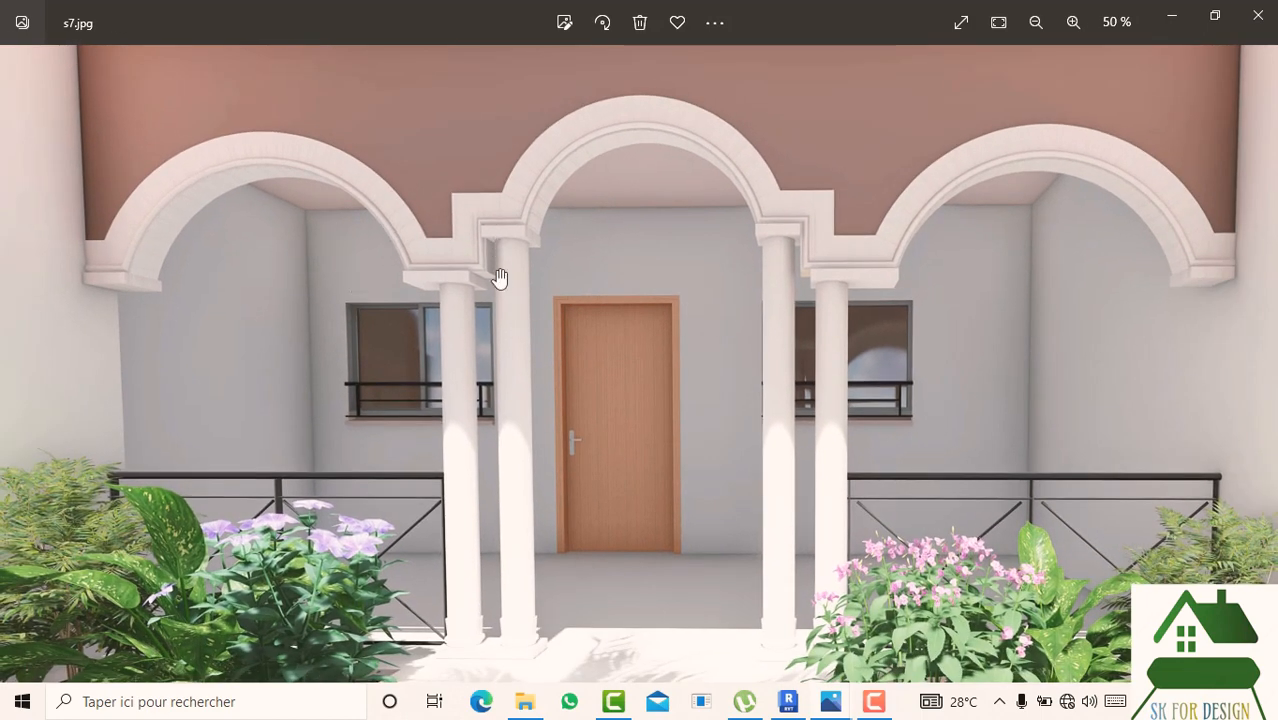
{"action": "scroll", "coordinate": [123, 282], "scroll_direction": "down", "scroll_amount": 2}
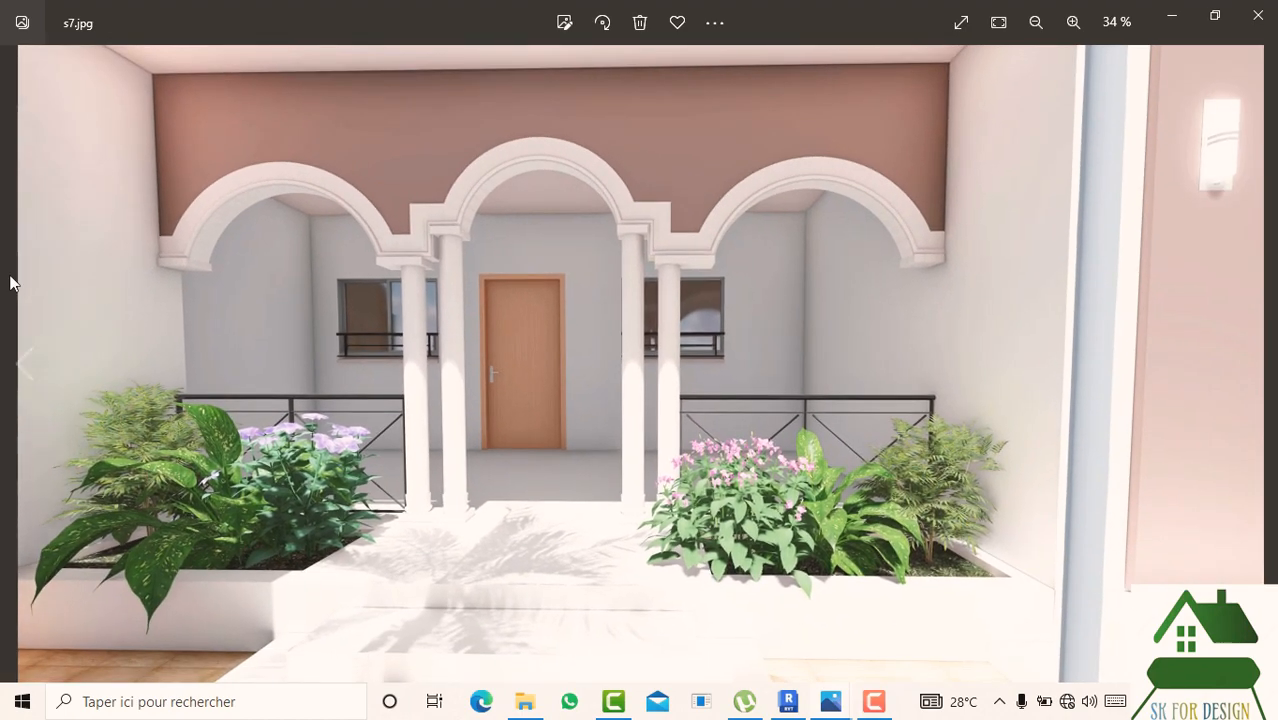
{"action": "scroll", "coordinate": [185, 194], "scroll_direction": "up", "scroll_amount": 2}
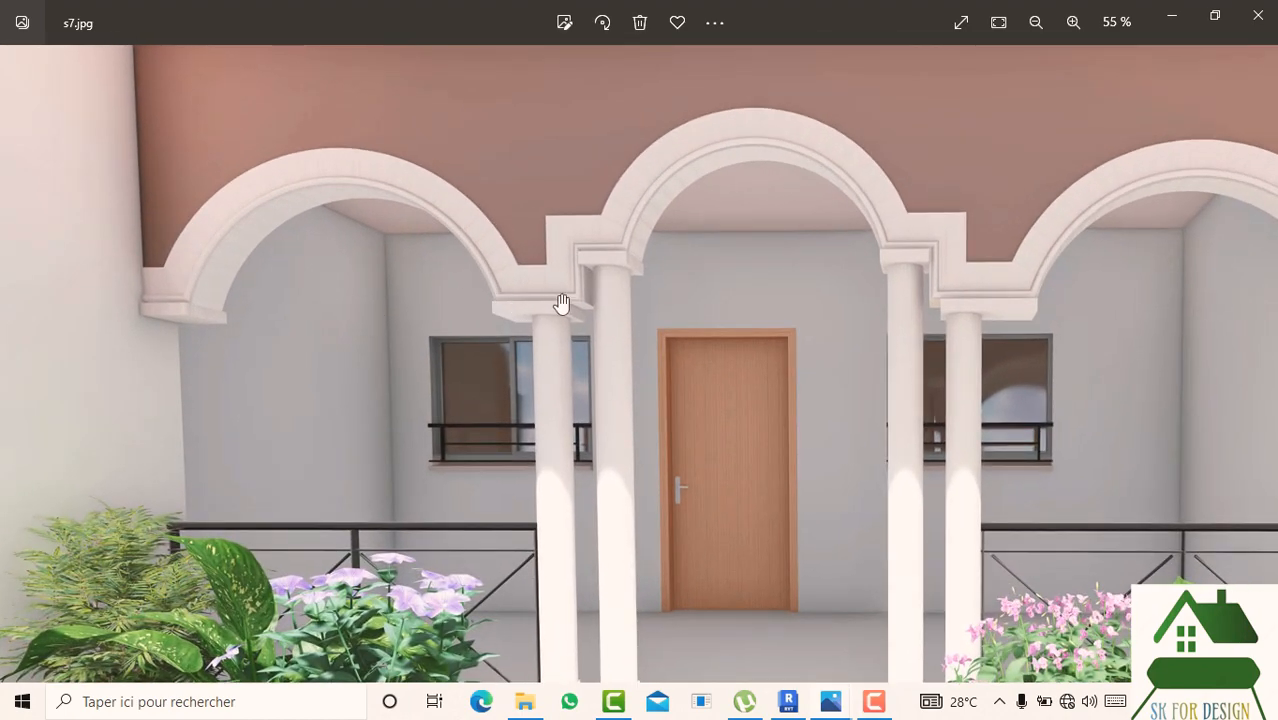
{"action": "scroll", "coordinate": [512, 321], "scroll_direction": "down", "scroll_amount": 1}
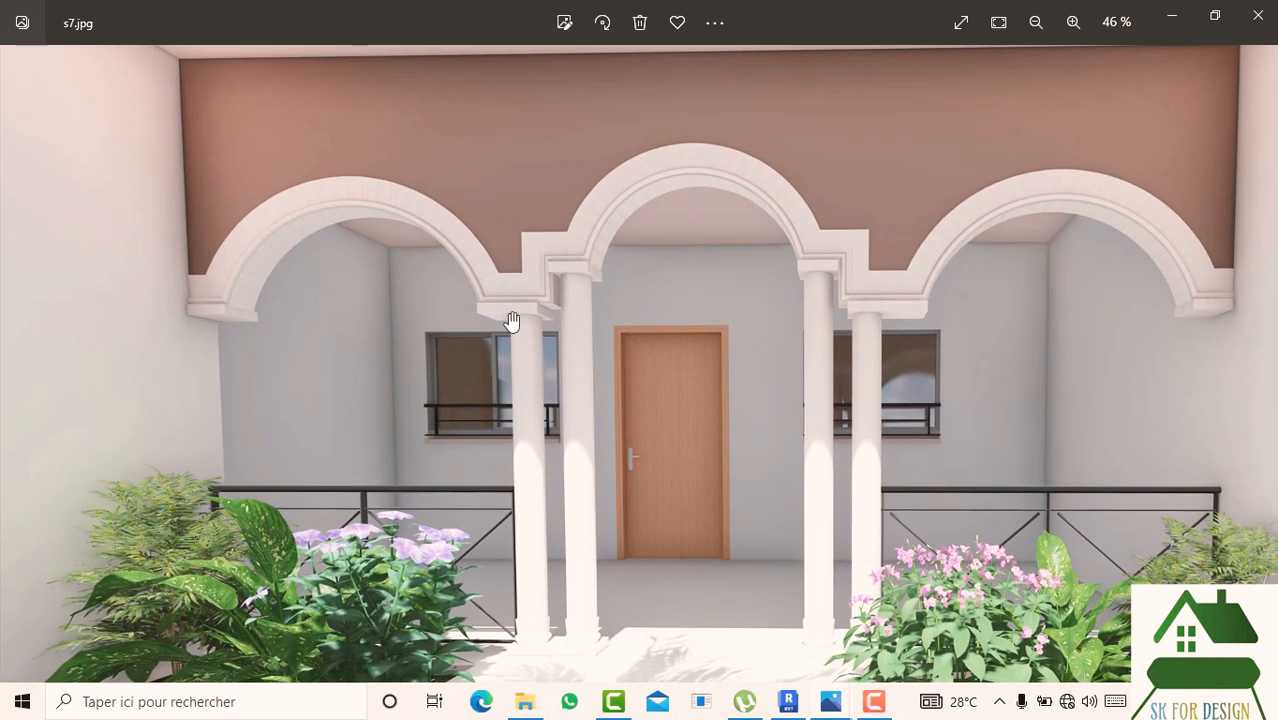
{"action": "scroll", "coordinate": [485, 296], "scroll_direction": "down", "scroll_amount": 2}
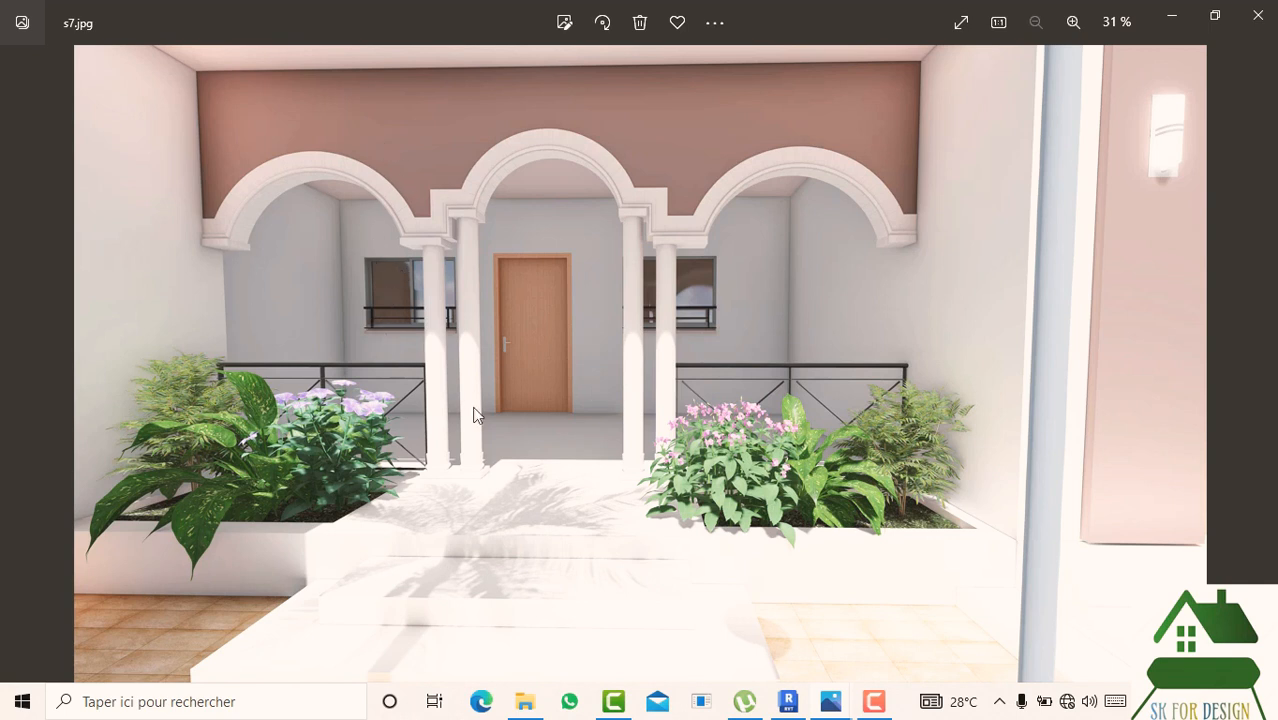
{"action": "key", "text": "Right"}
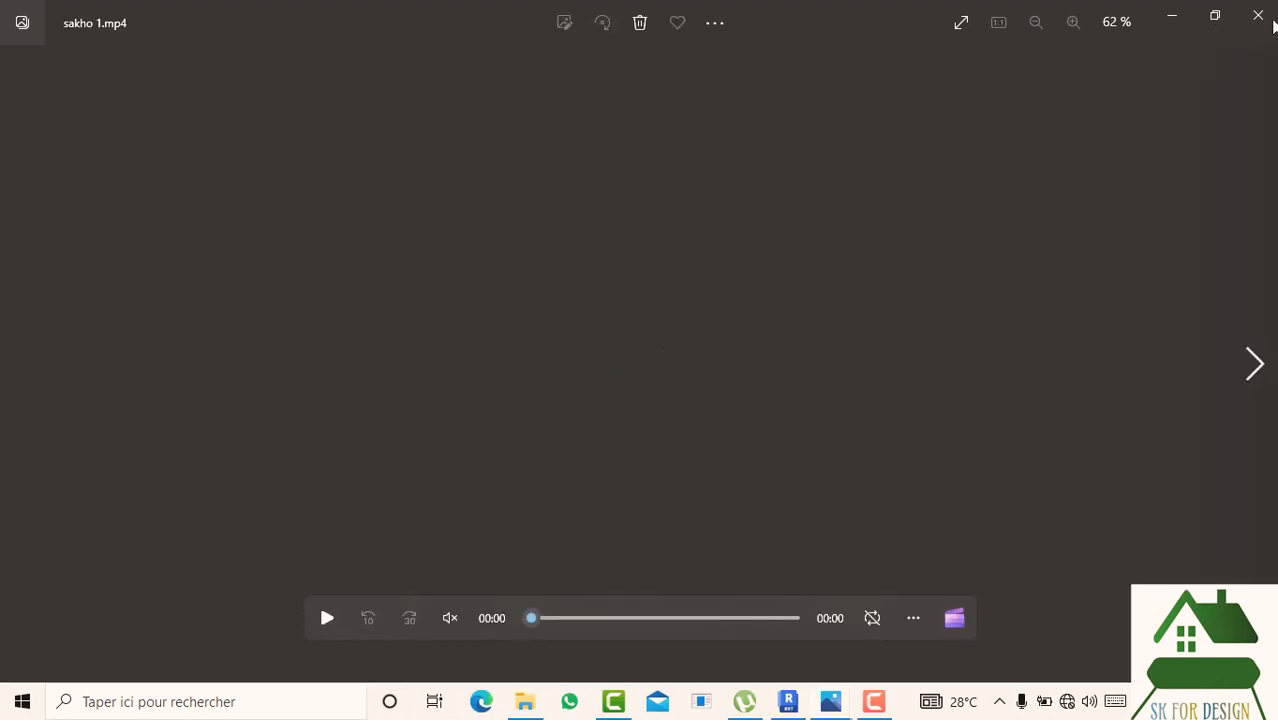
{"action": "key", "text": "Right"}
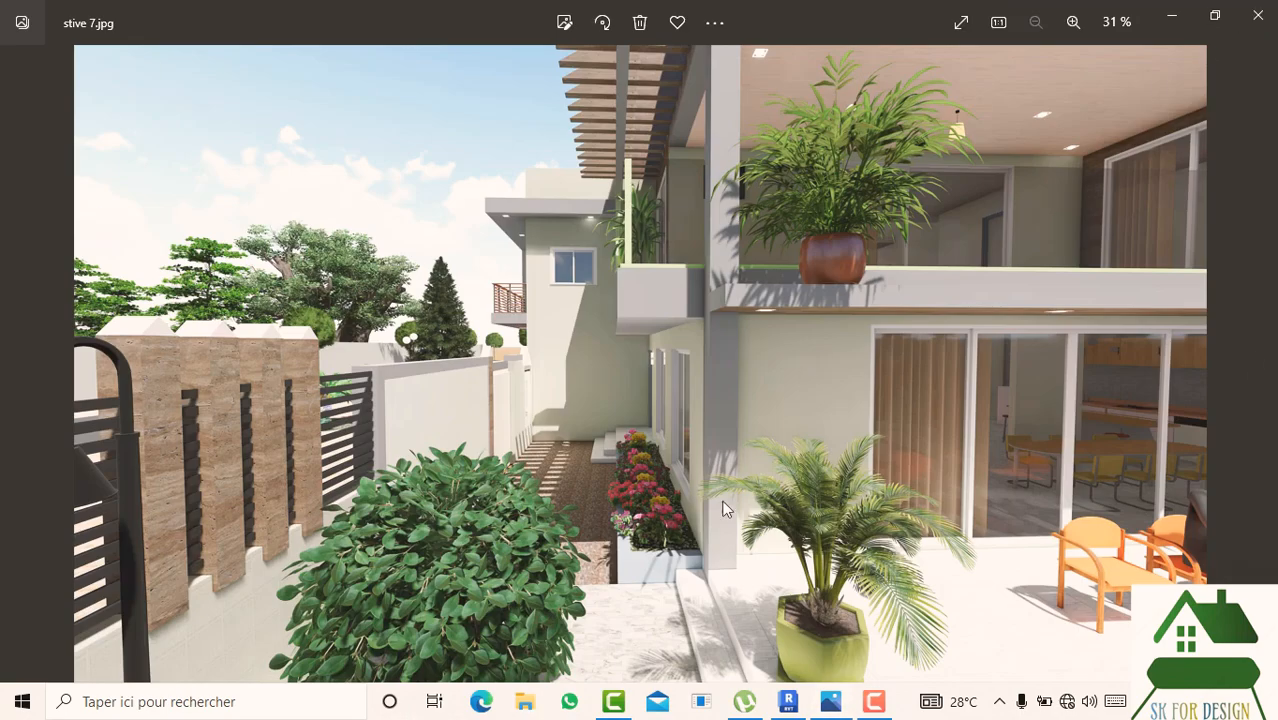
- Open the render s6 from the Mali project folder inside mes projet architecture on disk E
{"action": "left_click", "coordinate": [536, 709]}
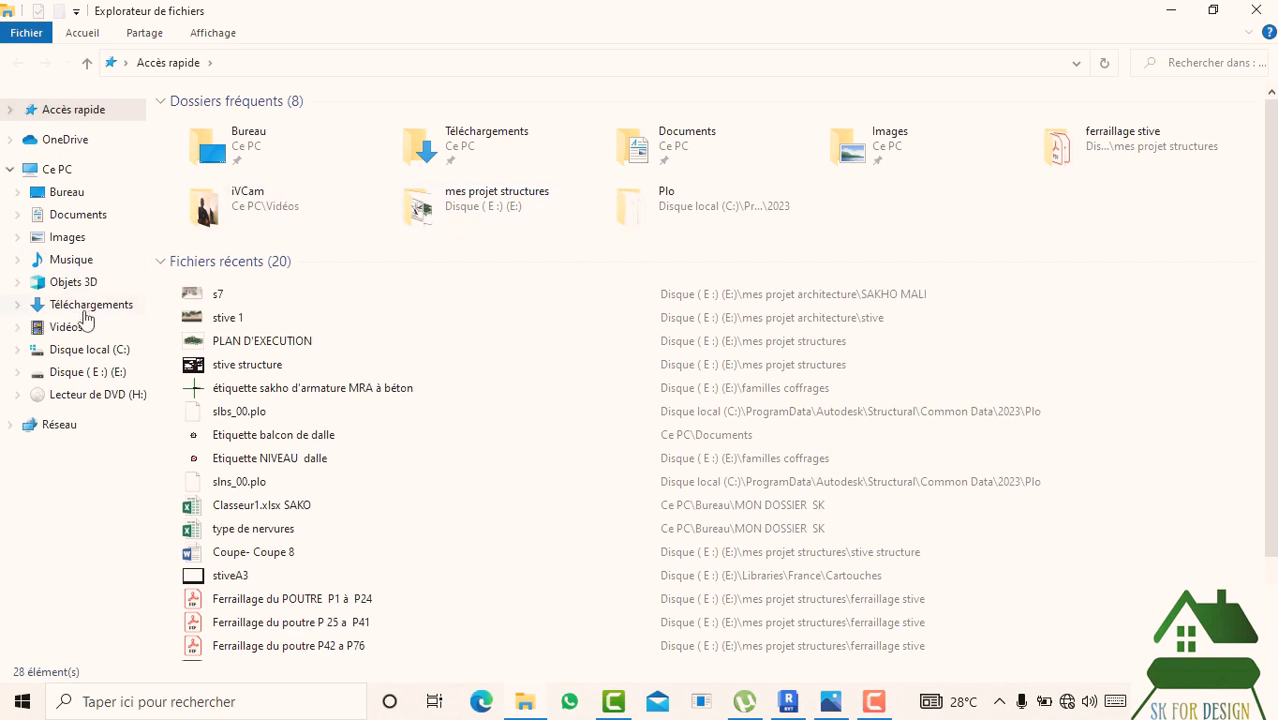
{"action": "left_click", "coordinate": [82, 372]}
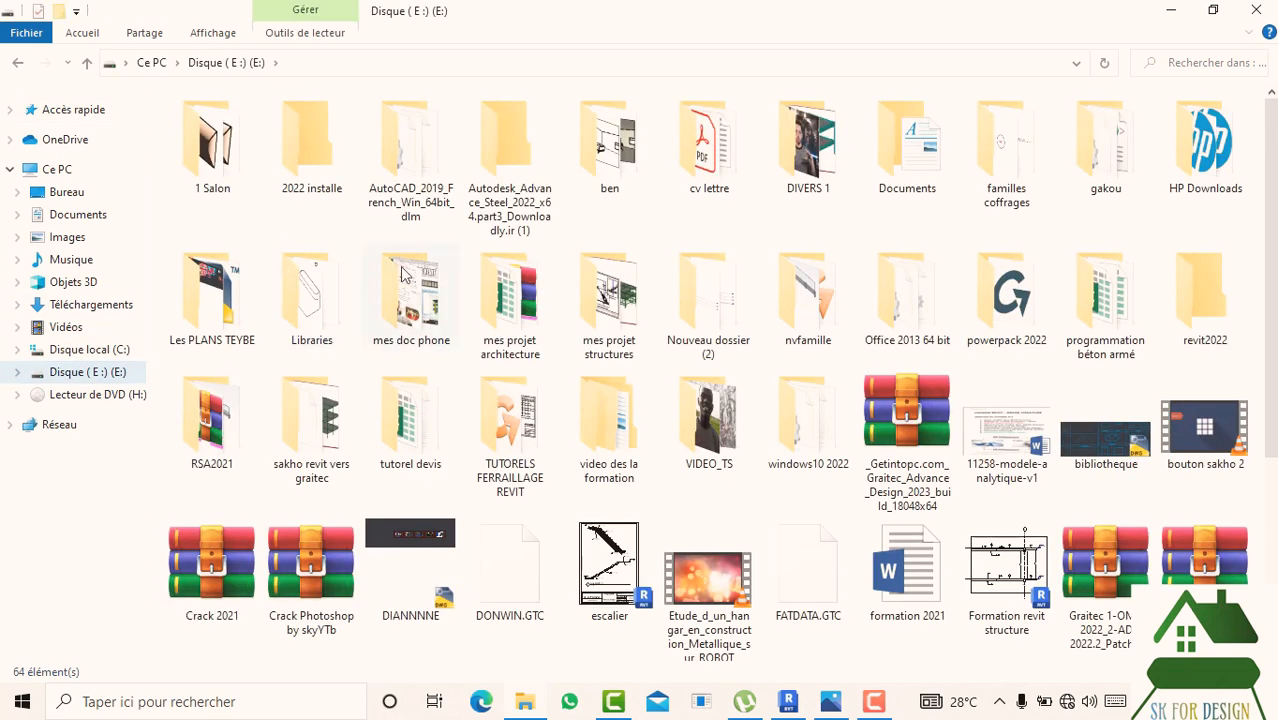
{"action": "double_click", "coordinate": [518, 314]}
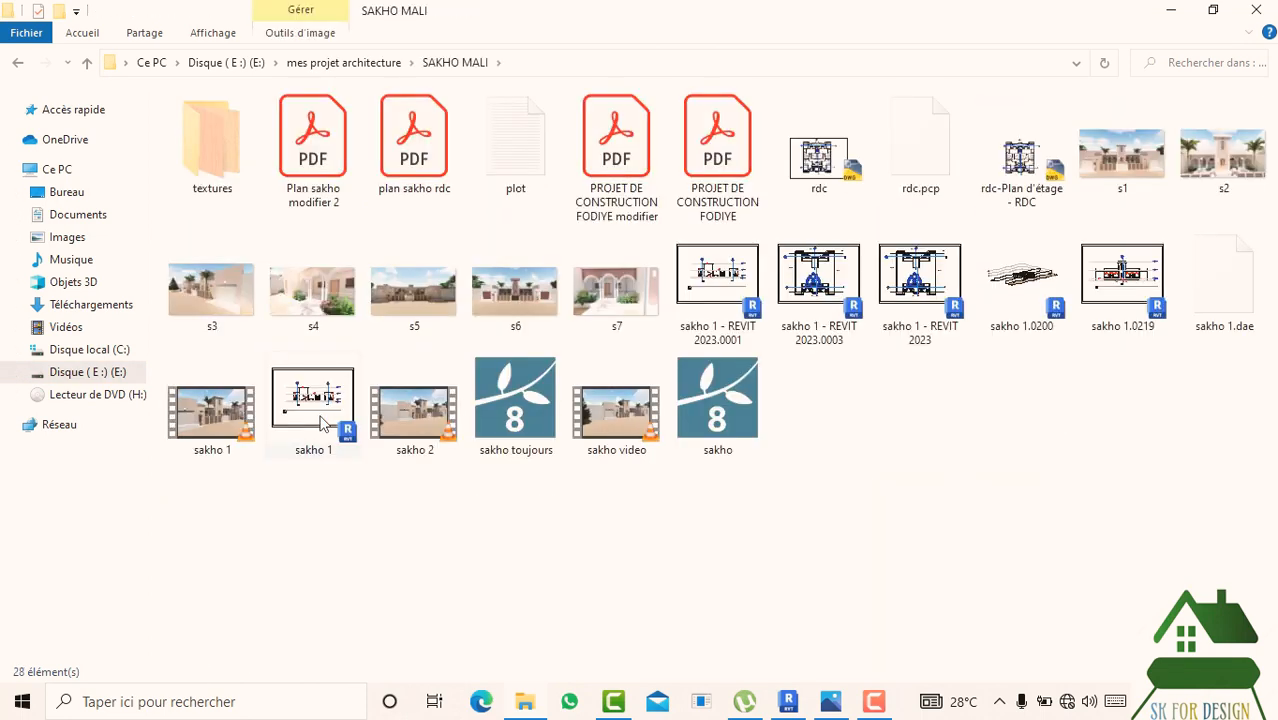
{"action": "double_click", "coordinate": [514, 296]}
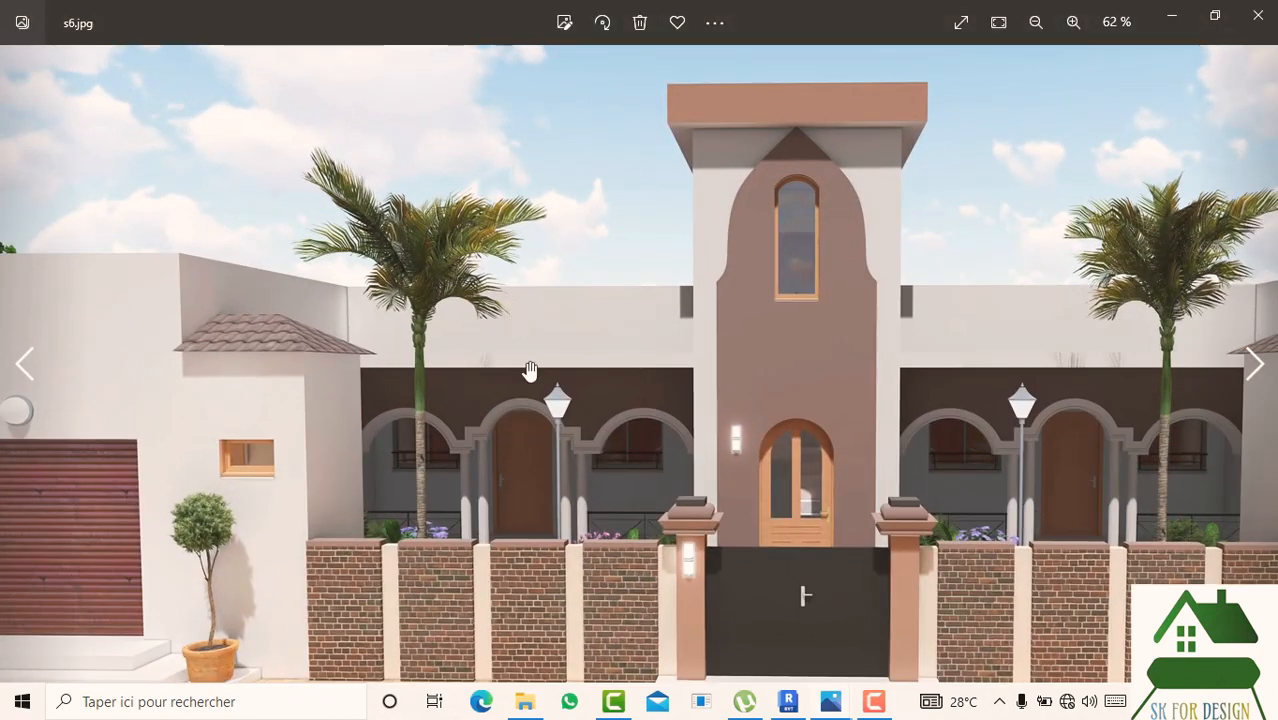
- Examine the arches, columns and entrance gate in s6.jpg, both close up and within the whole facade, and close the image viewer
{"action": "scroll", "coordinate": [745, 554], "scroll_direction": "up", "scroll_amount": 10, "text": "ctrl"}
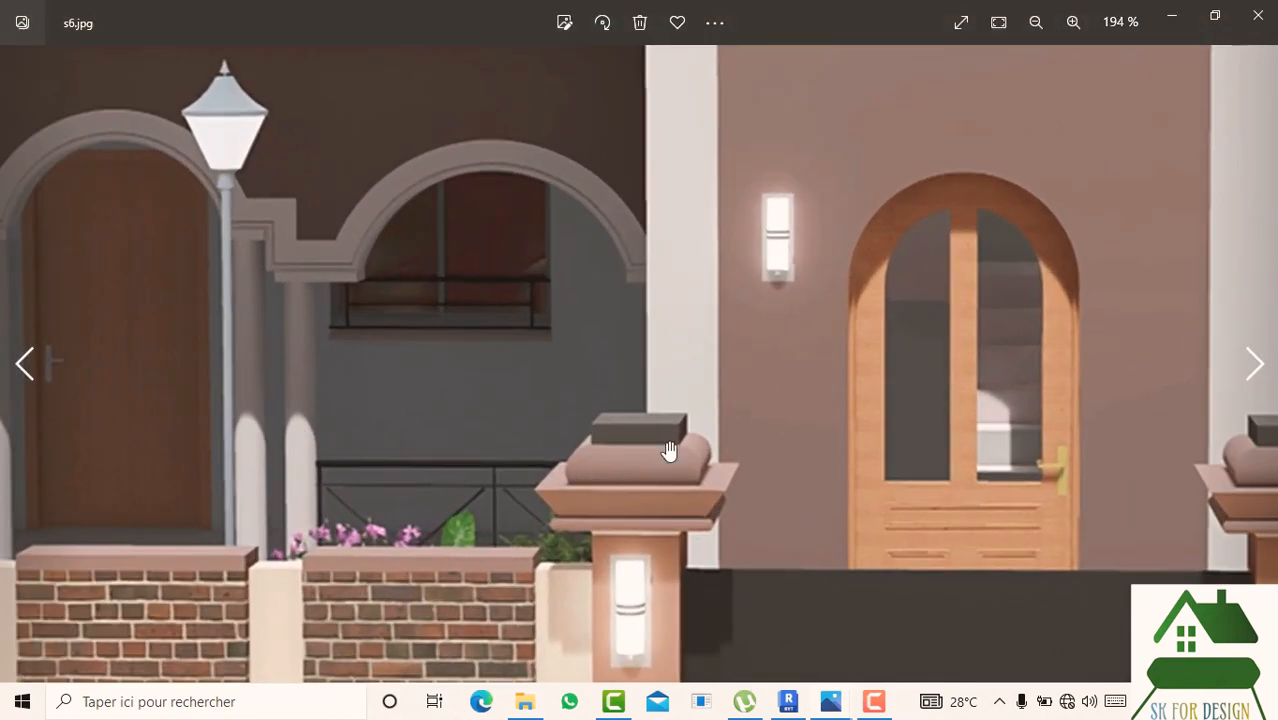
{"action": "scroll", "coordinate": [668, 451], "scroll_direction": "down", "scroll_amount": 2, "text": "ctrl"}
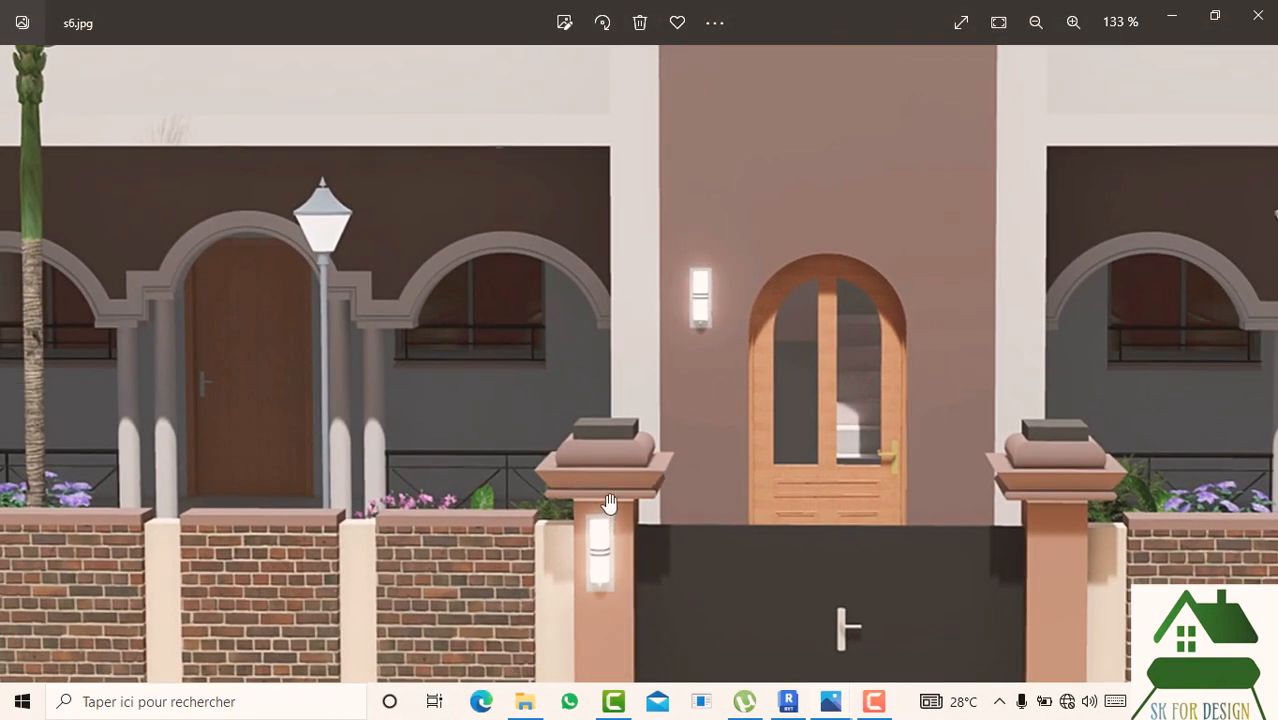
{"action": "scroll", "coordinate": [588, 485], "scroll_direction": "down", "scroll_amount": 1, "text": "ctrl"}
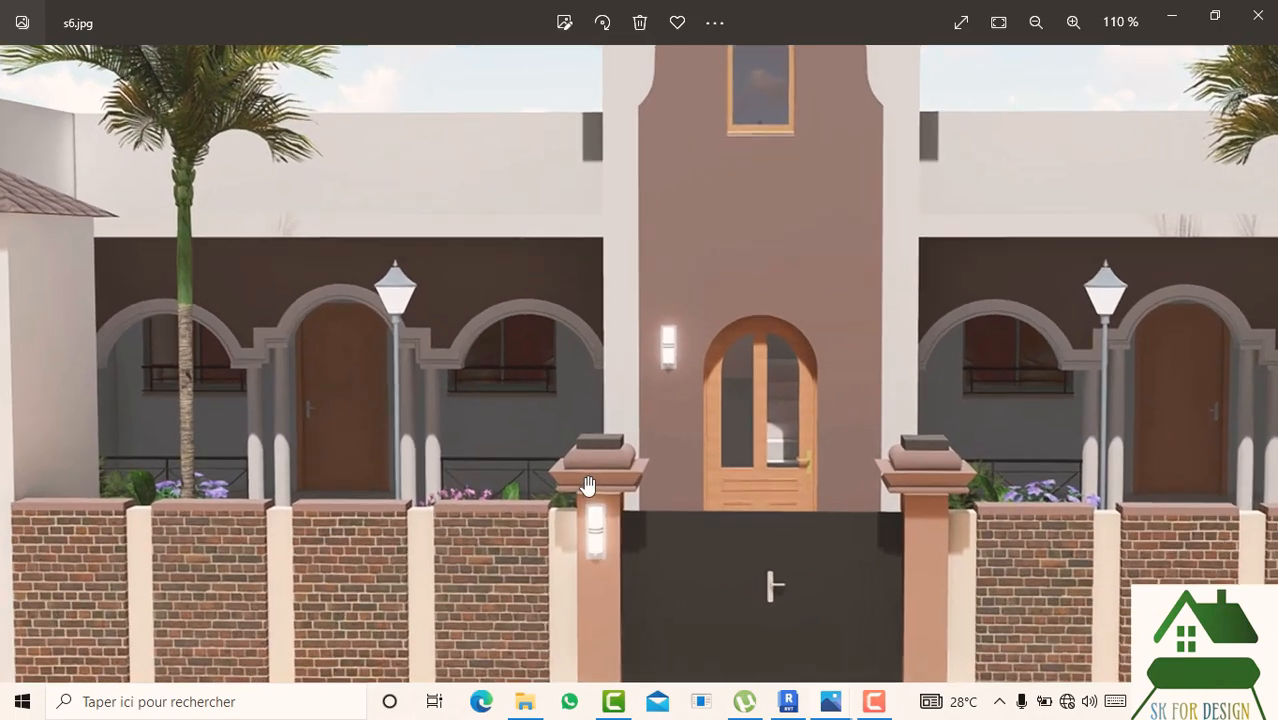
{"action": "scroll", "coordinate": [588, 485], "scroll_direction": "down", "scroll_amount": 2, "text": "ctrl"}
{"action": "scroll", "coordinate": [588, 485], "scroll_direction": "down", "scroll_amount": 2, "text": "ctrl"}
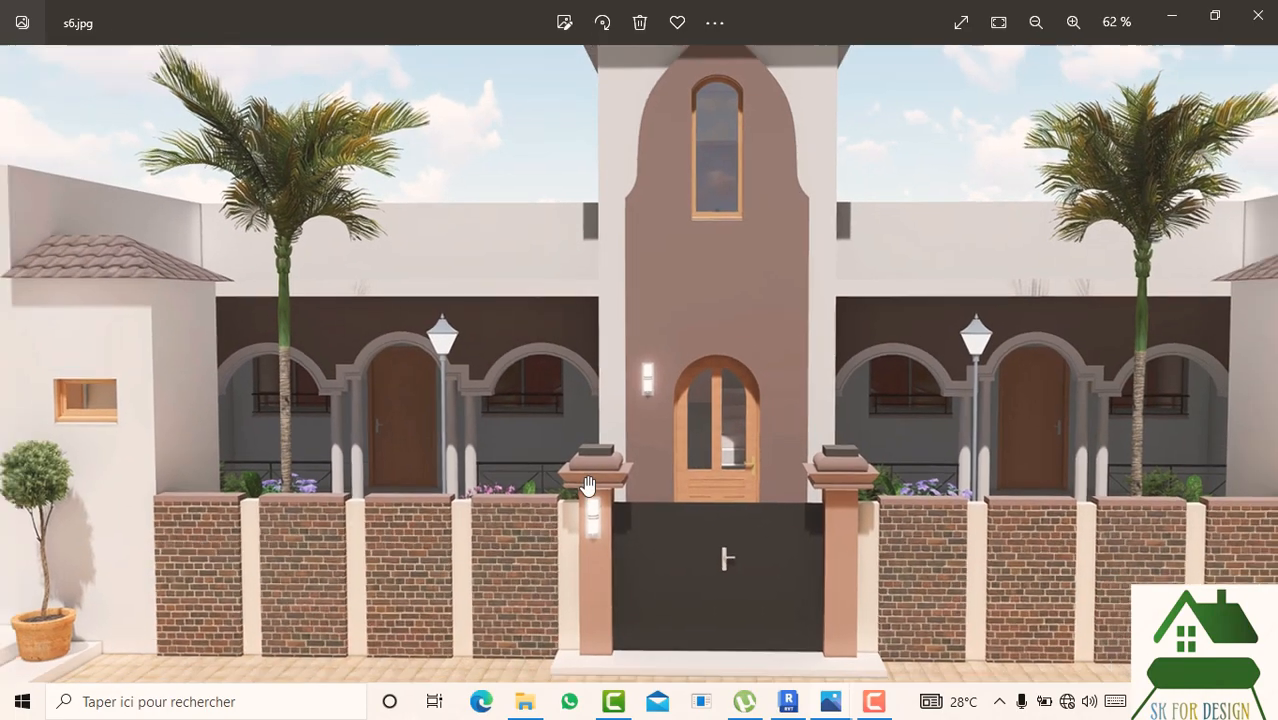
{"action": "left_click", "coordinate": [1257, 15]}
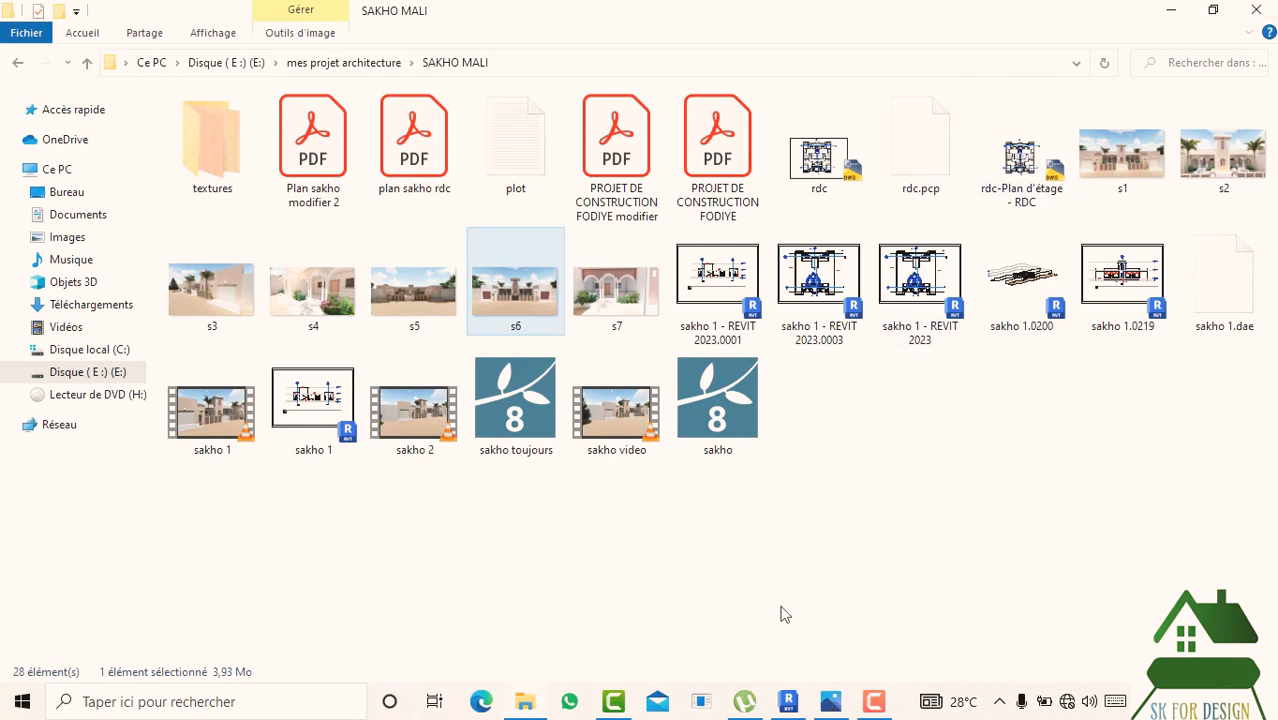
- Switch to Revit 2023, start a new project and browse for its template file
{"action": "left_click", "coordinate": [790, 702]}
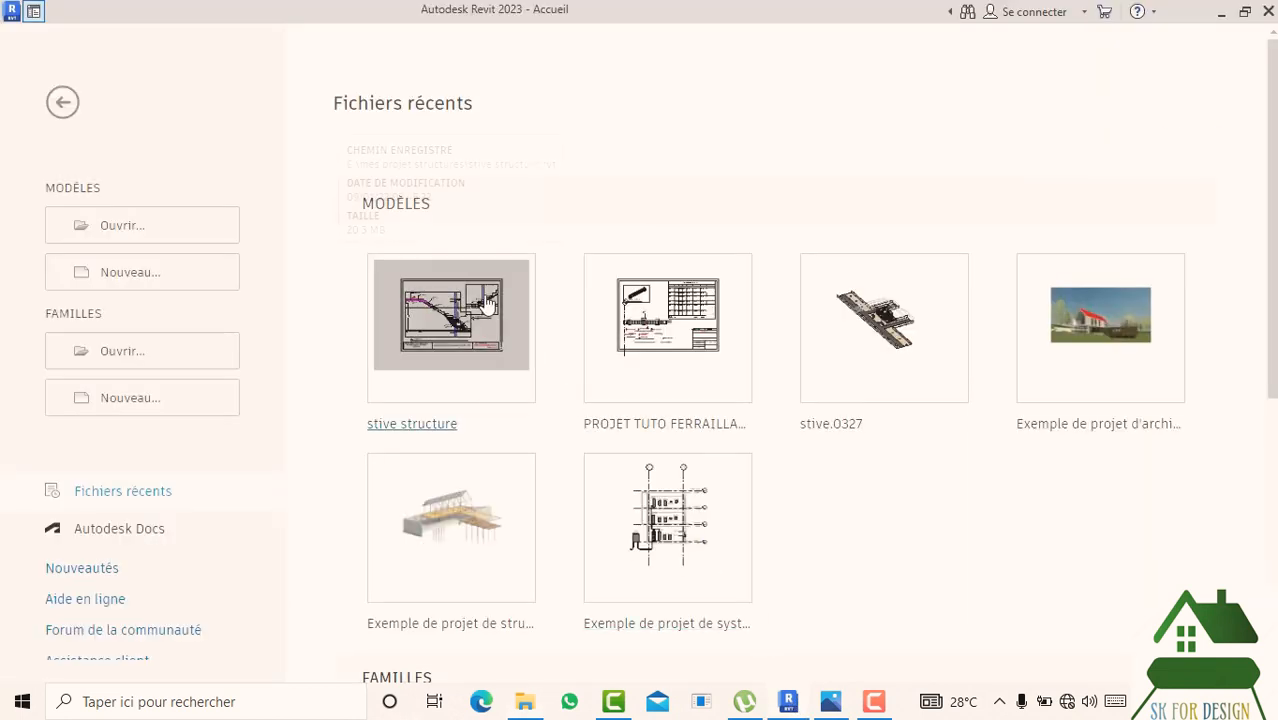
{"action": "mouse_move", "coordinate": [491, 288]}
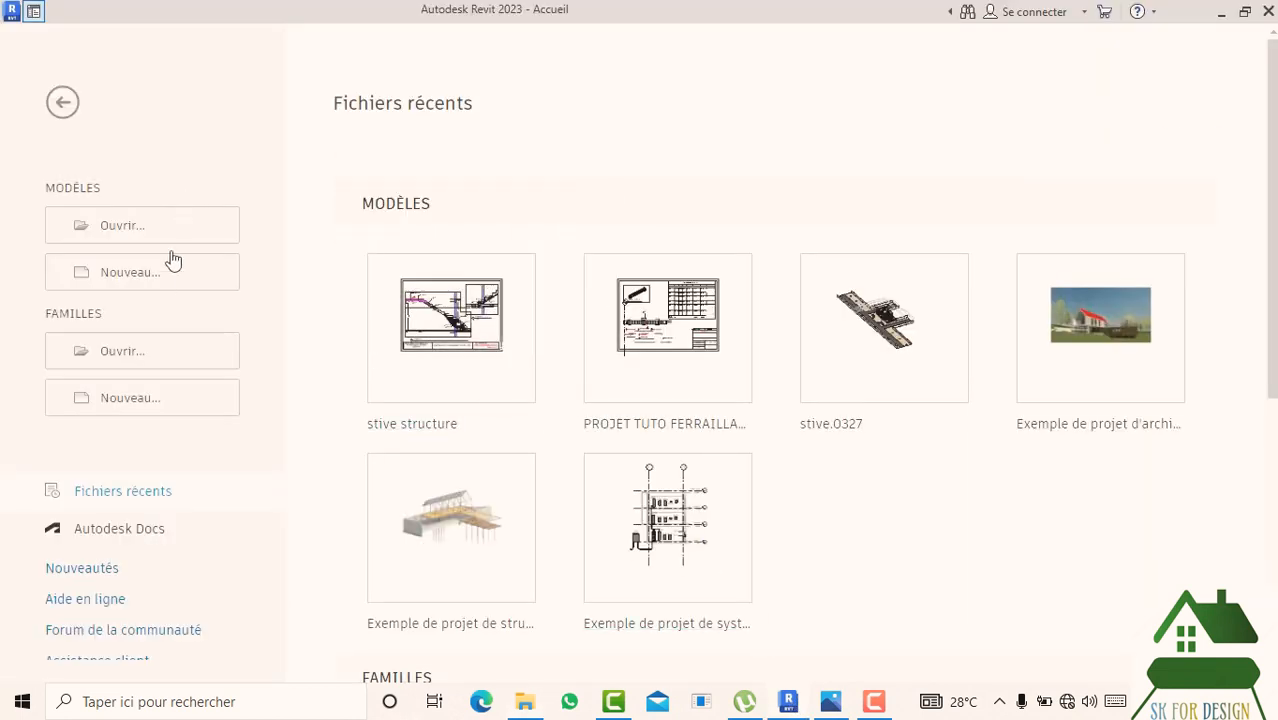
{"action": "left_click", "coordinate": [160, 282]}
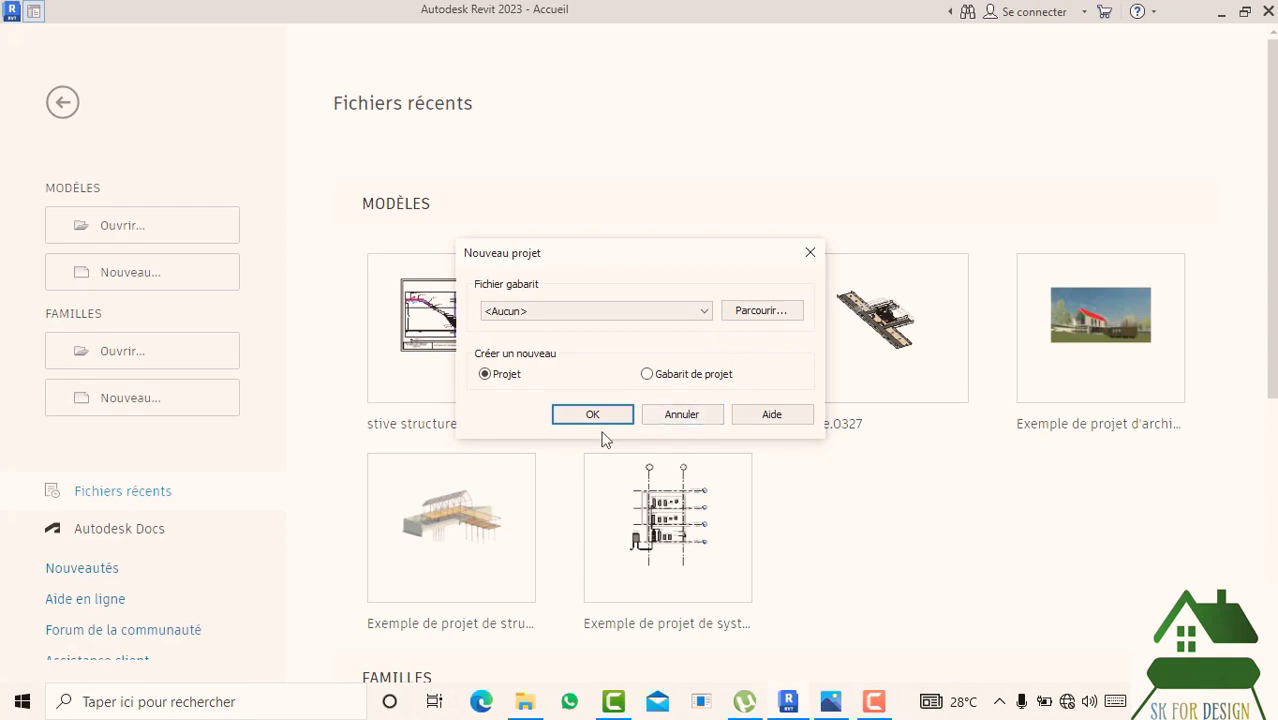
{"action": "left_click", "coordinate": [589, 311]}
{"action": "left_click", "coordinate": [606, 316]}
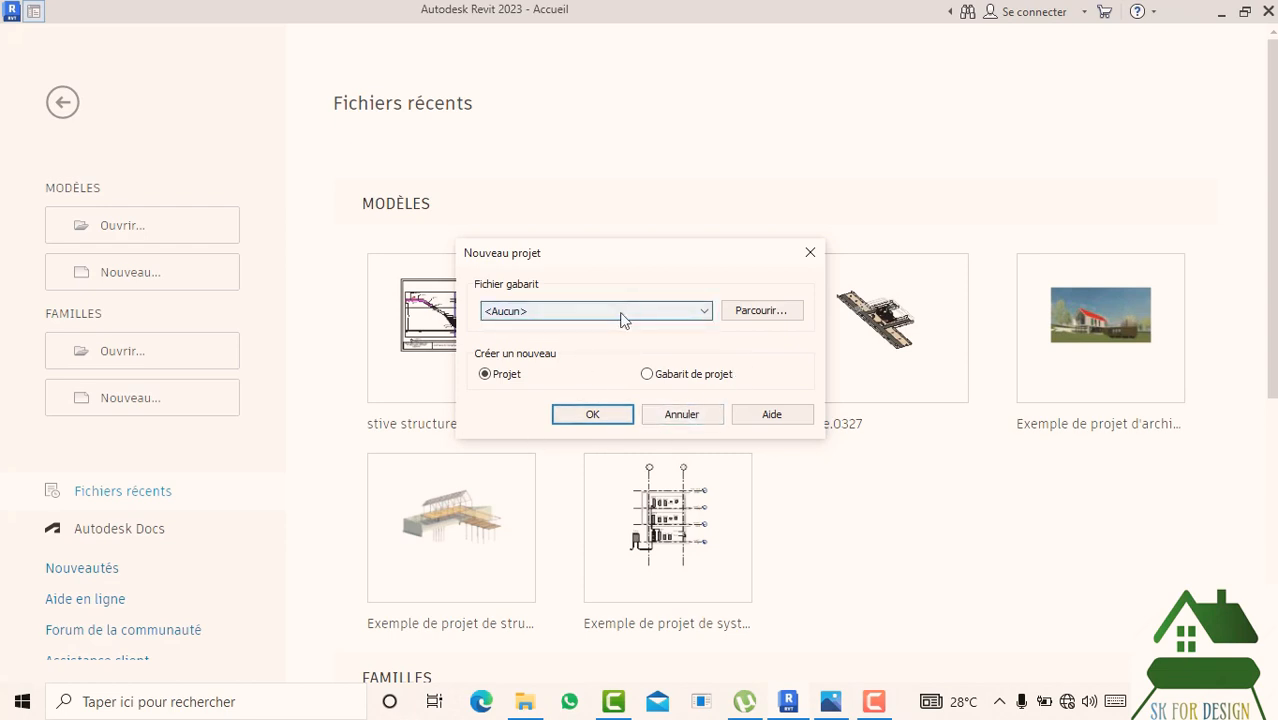
{"action": "left_click", "coordinate": [764, 318]}
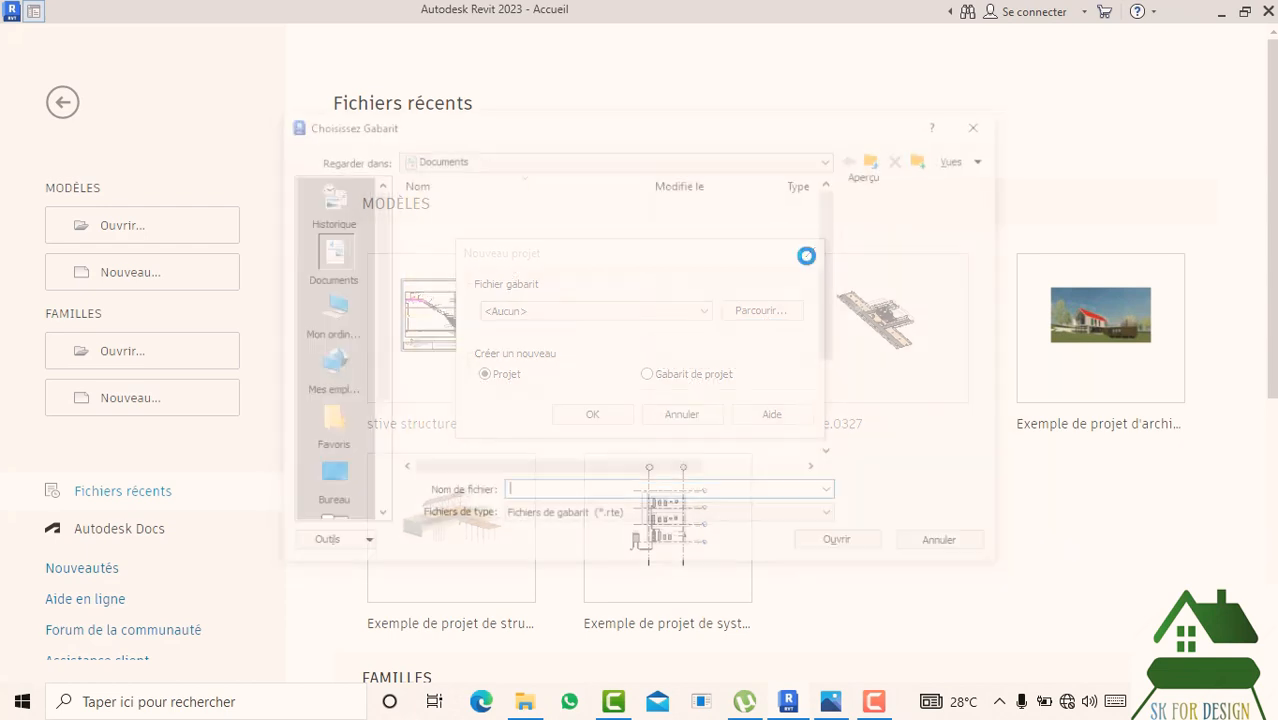
{"action": "left_click", "coordinate": [328, 310]}
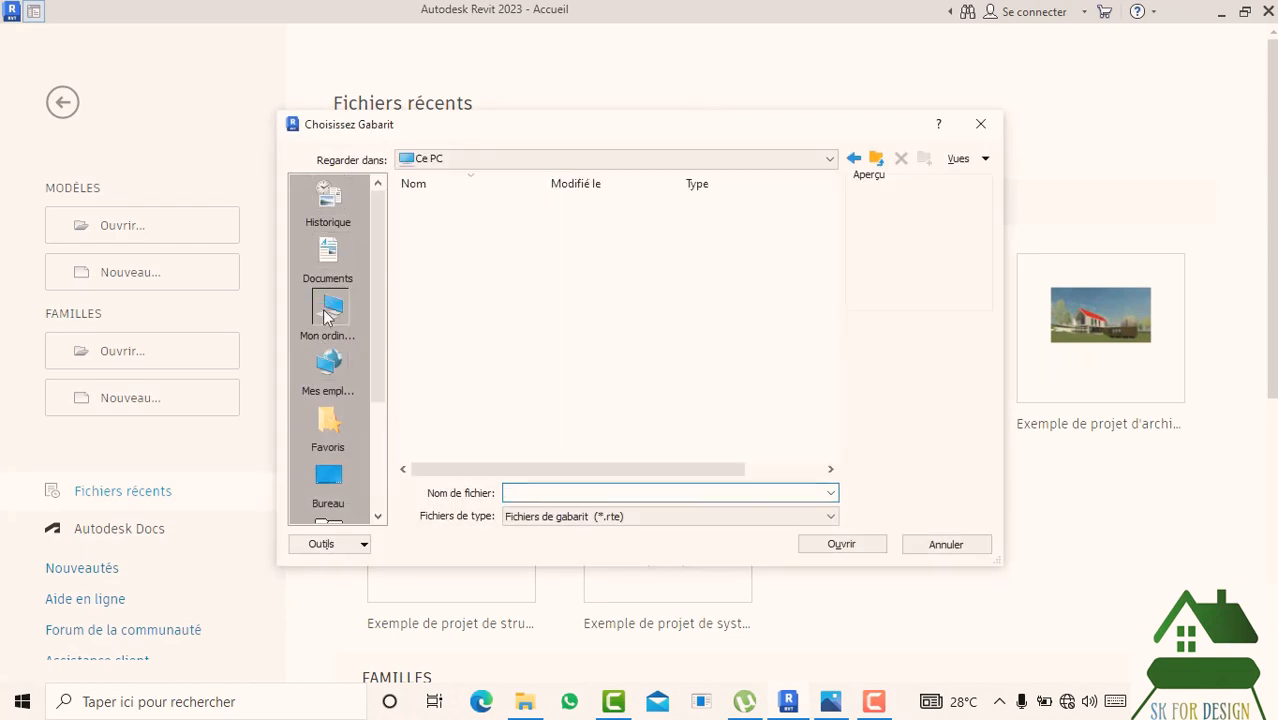
{"action": "left_click", "coordinate": [518, 426]}
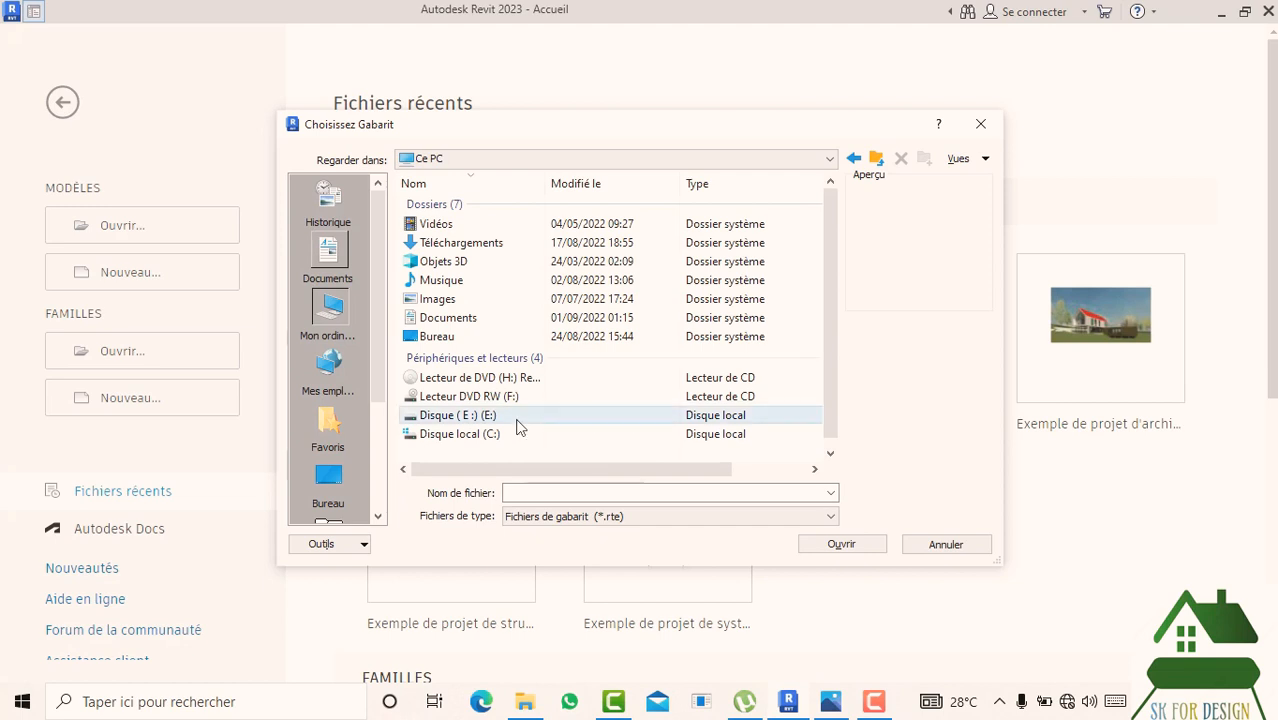
{"action": "double_click", "coordinate": [518, 426]}
{"action": "scroll", "coordinate": [500, 290], "scroll_direction": "down", "scroll_amount": 3}
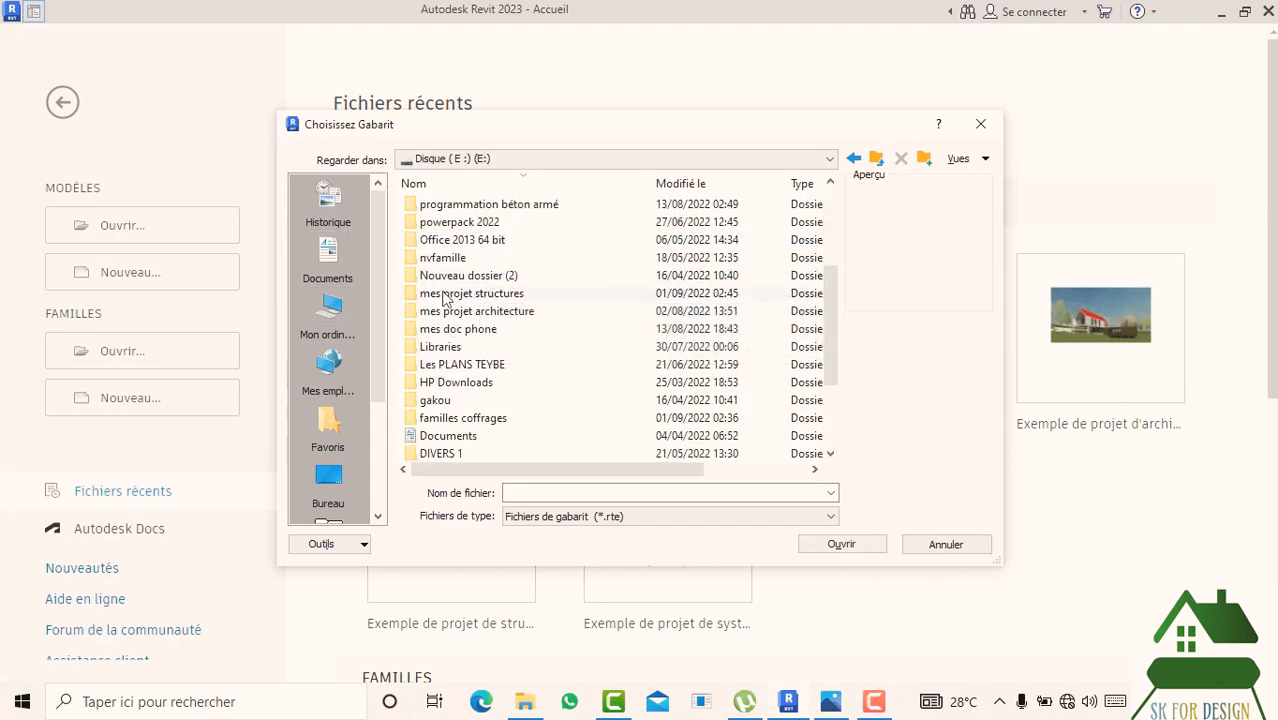
{"action": "scroll", "coordinate": [444, 299], "scroll_direction": "up", "scroll_amount": 3}
- Open the ProgramData folder on local disk C in the template selection dialog
{"action": "left_click", "coordinate": [328, 305]}
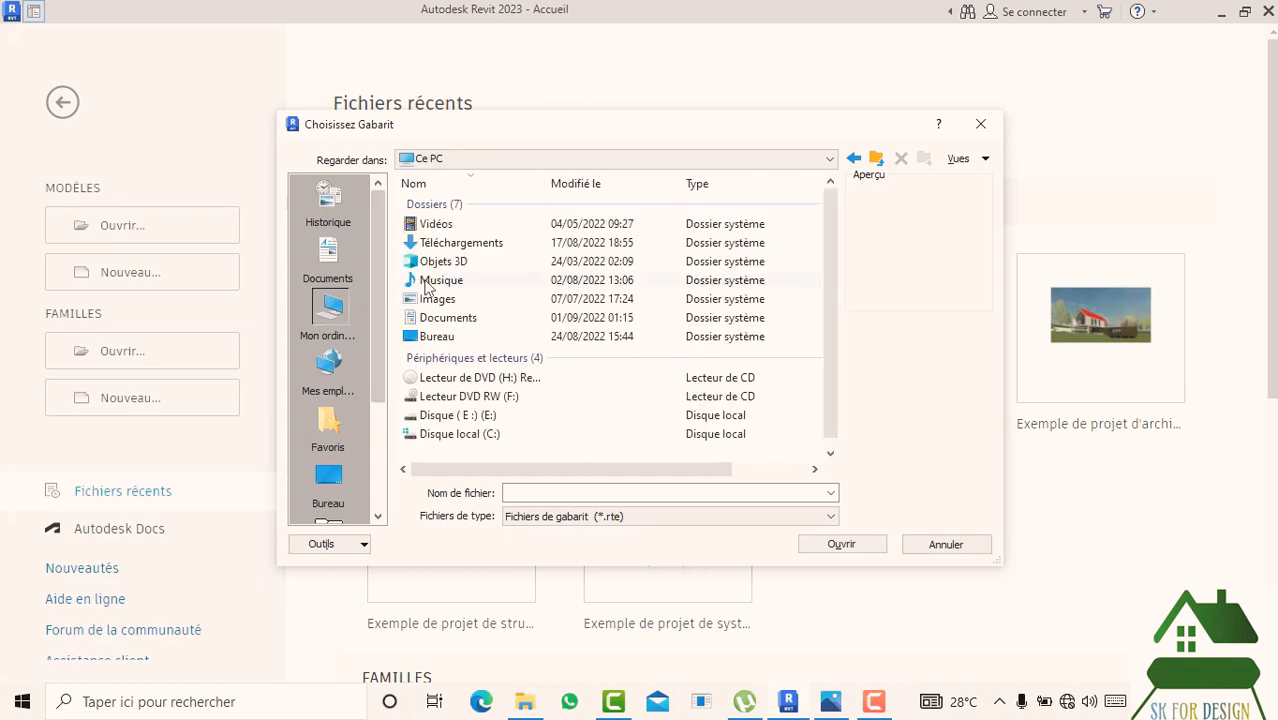
{"action": "double_click", "coordinate": [452, 434]}
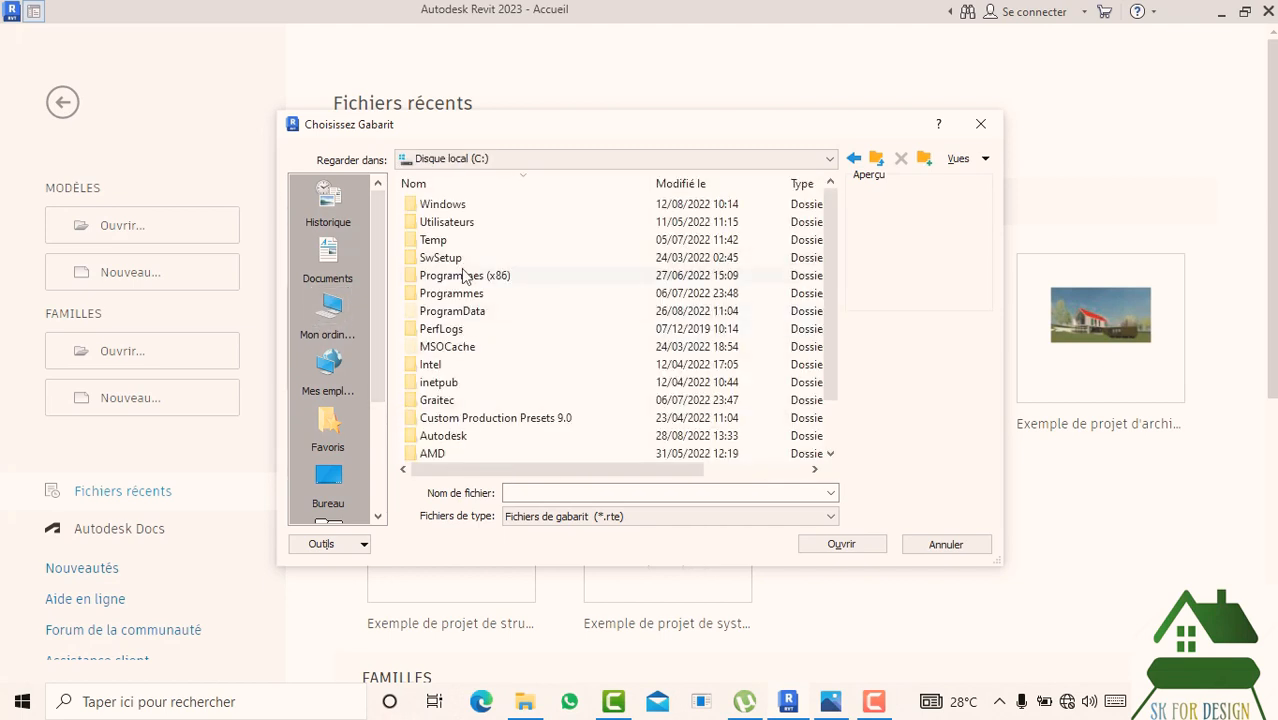
{"action": "double_click", "coordinate": [468, 312]}
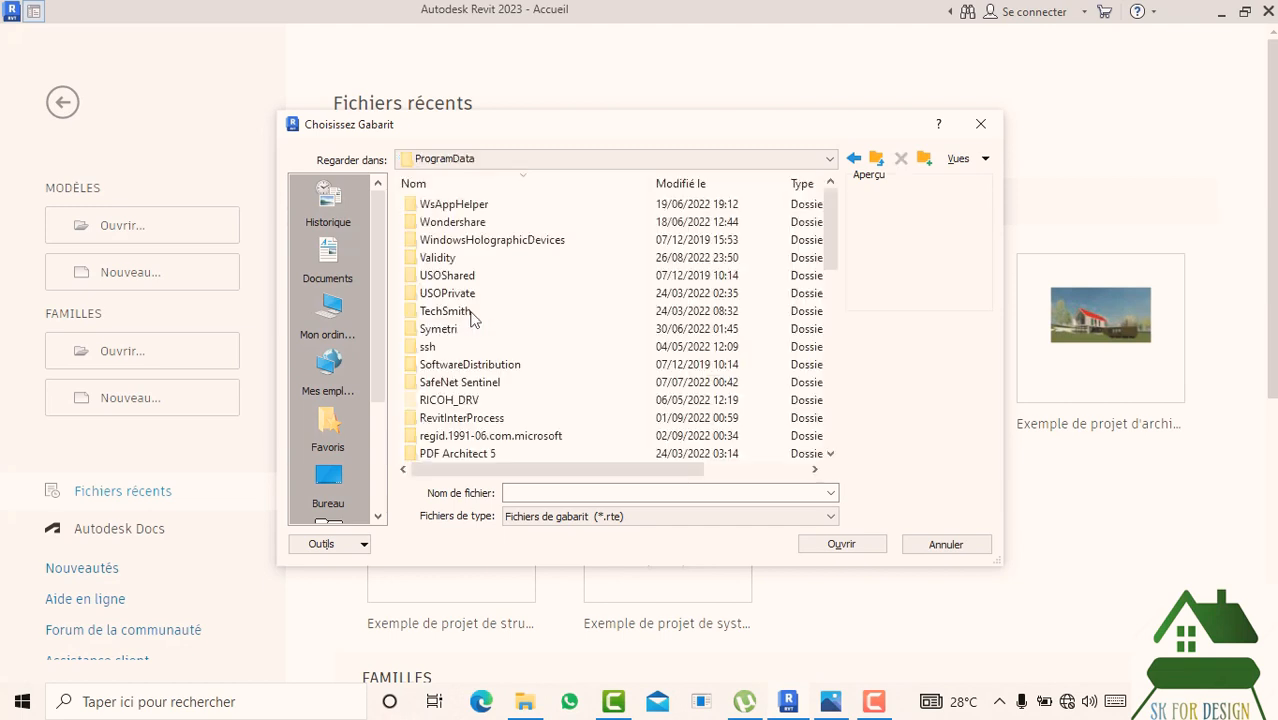
- Look through the subfolders of ProgramData to locate the Autodesk folder
{"action": "scroll", "coordinate": [491, 368], "scroll_direction": "down", "scroll_amount": 1}
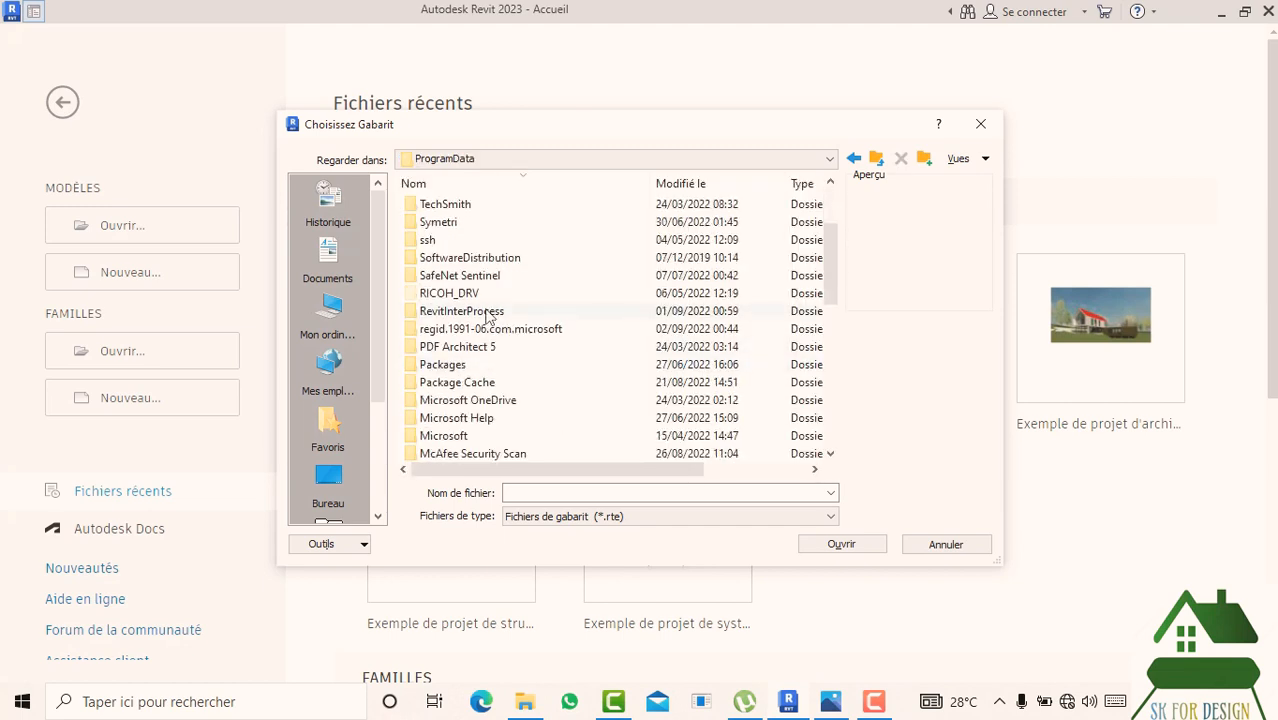
{"action": "scroll", "coordinate": [488, 330], "scroll_direction": "down", "scroll_amount": 4}
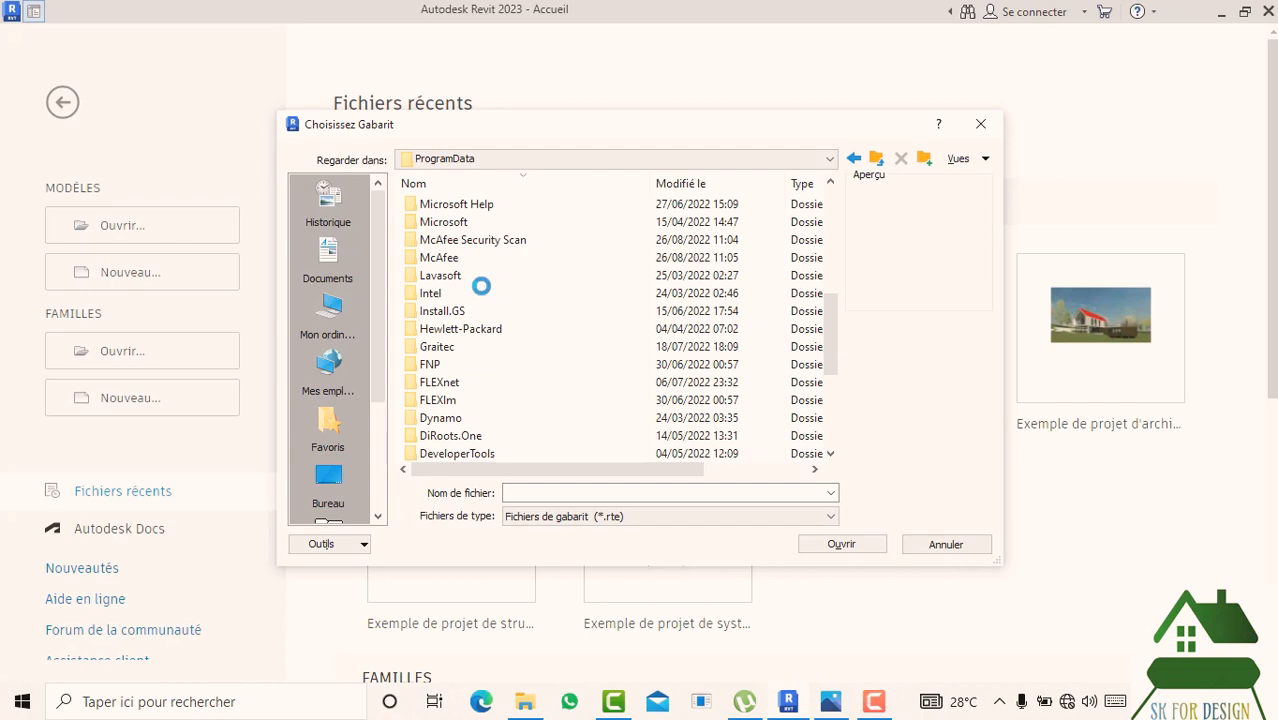
{"action": "scroll", "coordinate": [481, 270], "scroll_direction": "up", "scroll_amount": 6}
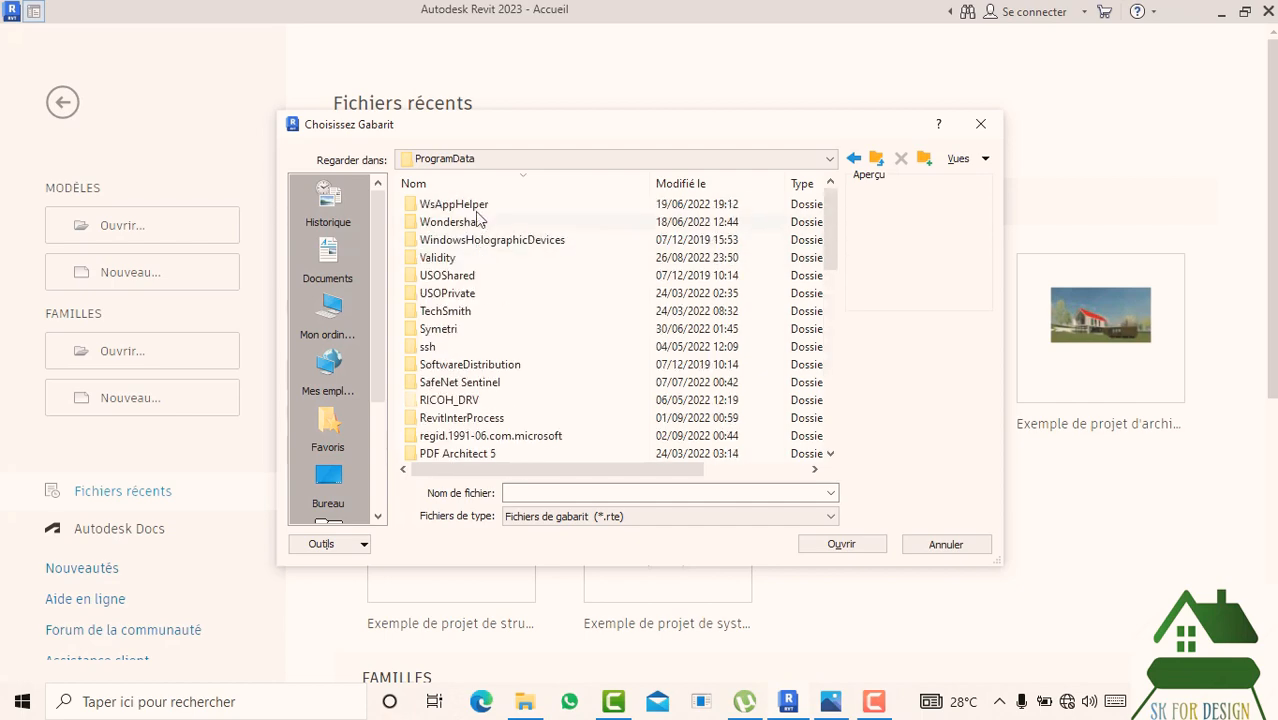
{"action": "scroll", "coordinate": [479, 258], "scroll_direction": "down", "scroll_amount": 2}
{"action": "scroll", "coordinate": [478, 320], "scroll_direction": "down", "scroll_amount": 10}
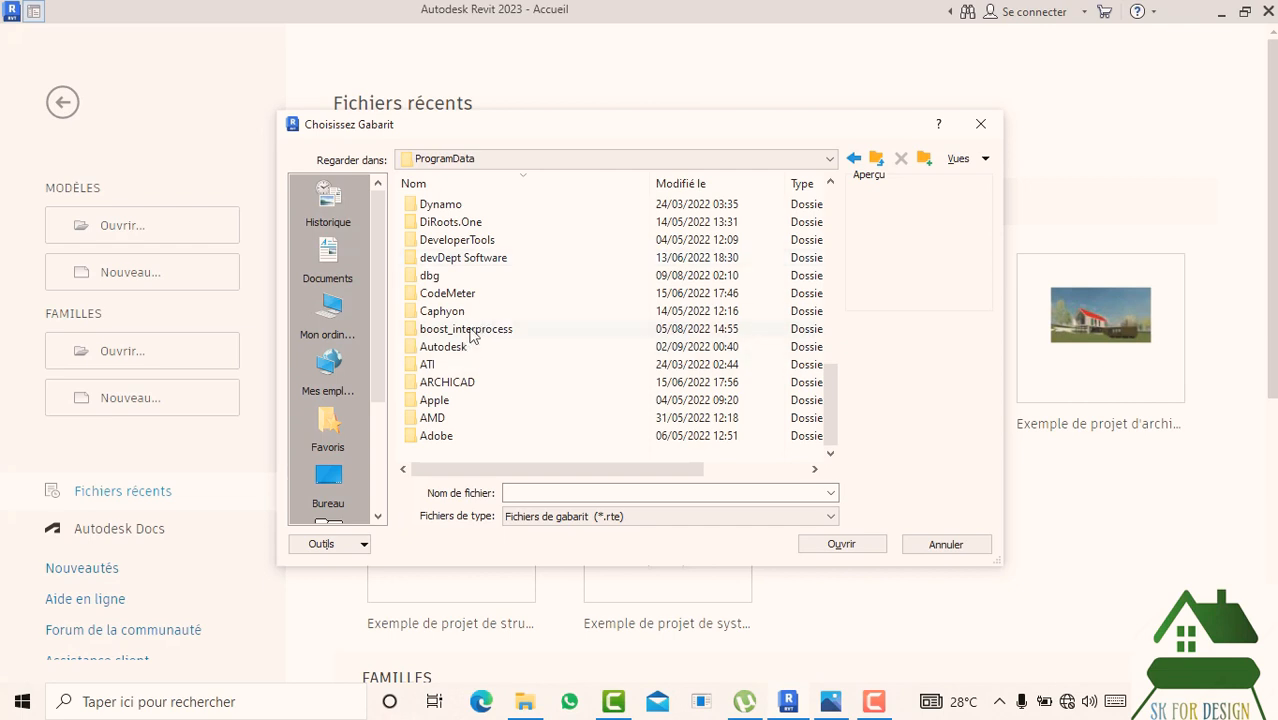
{"action": "scroll", "coordinate": [450, 335], "scroll_direction": "up", "scroll_amount": 2}
{"action": "scroll", "coordinate": [447, 337], "scroll_direction": "up", "scroll_amount": 8}
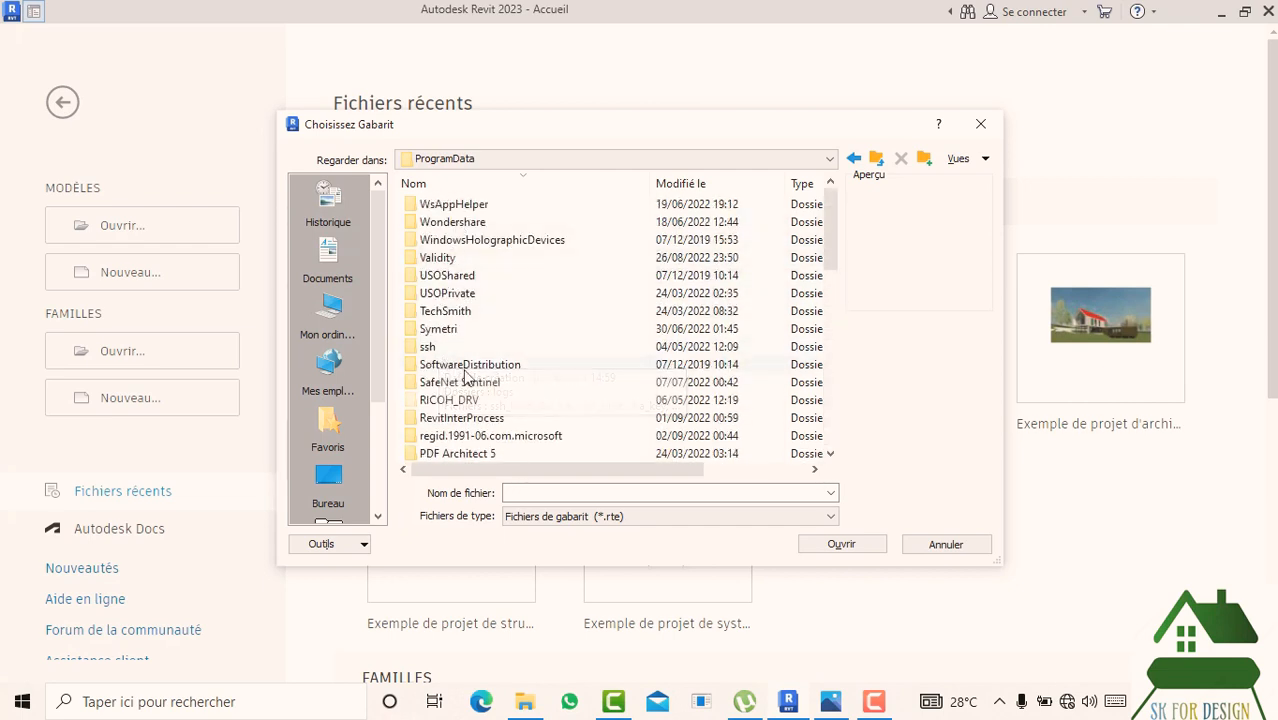
{"action": "scroll", "coordinate": [465, 377], "scroll_direction": "down", "scroll_amount": 4}
{"action": "scroll", "coordinate": [465, 377], "scroll_direction": "down", "scroll_amount": 6}
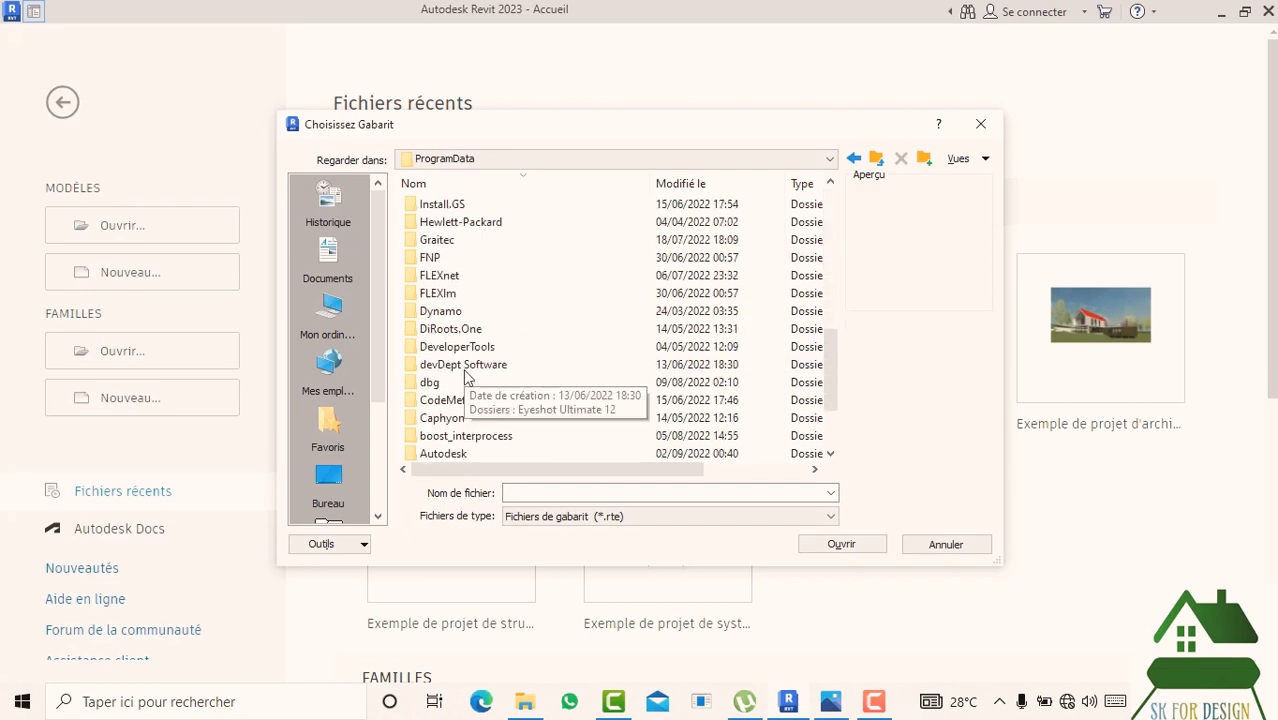
{"action": "scroll", "coordinate": [465, 377], "scroll_direction": "up", "scroll_amount": 9}
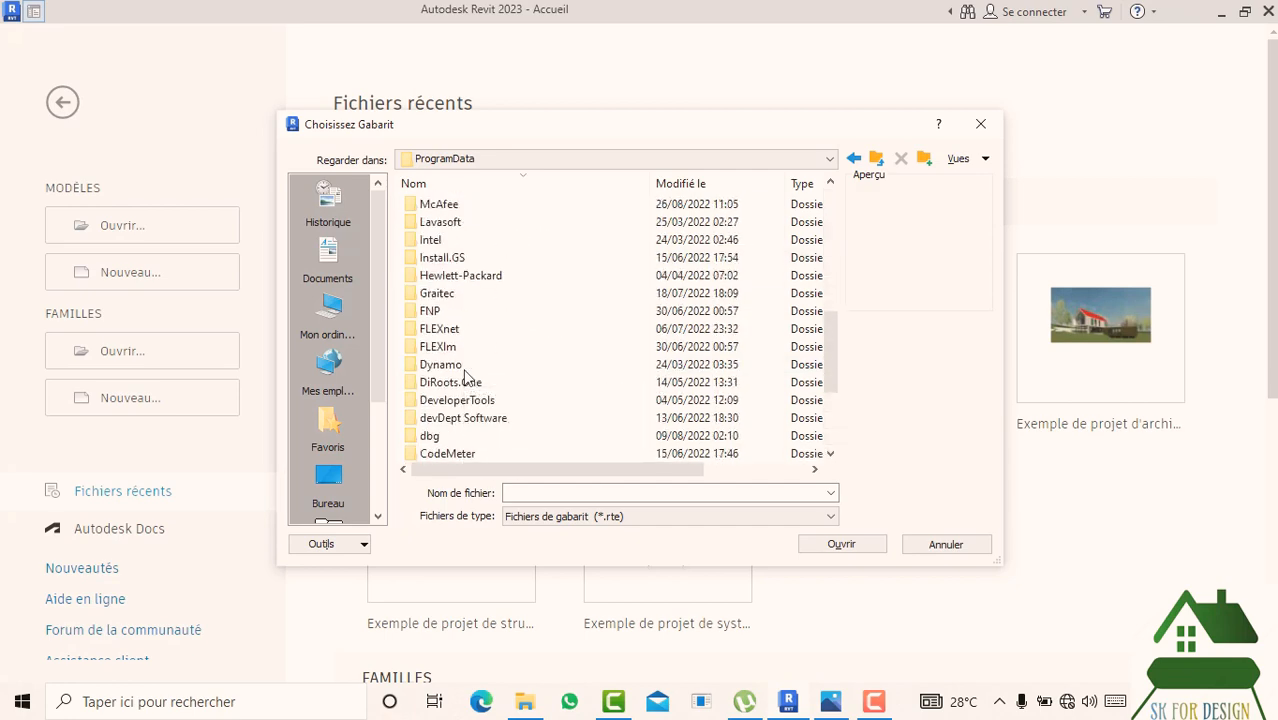
{"action": "scroll", "coordinate": [480, 300], "scroll_direction": "up", "scroll_amount": 1}
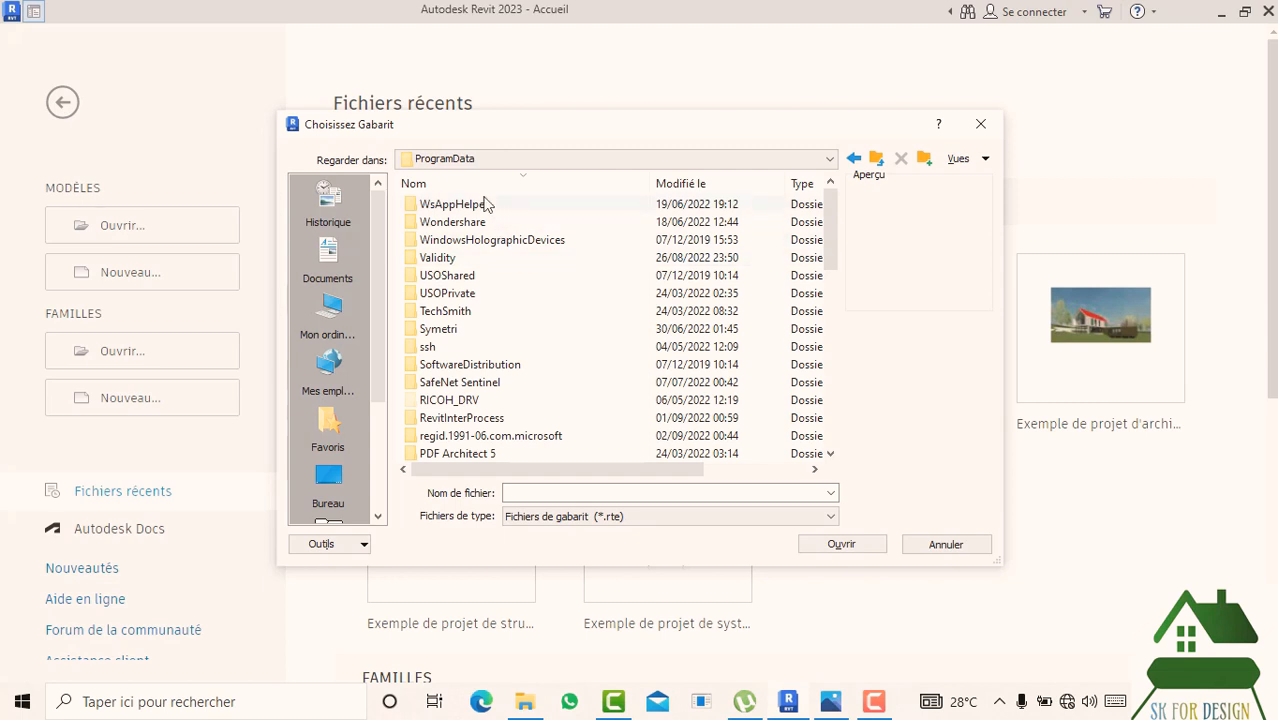
{"action": "scroll", "coordinate": [480, 230], "scroll_direction": "down", "scroll_amount": 4}
{"action": "scroll", "coordinate": [477, 250], "scroll_direction": "down", "scroll_amount": 5}
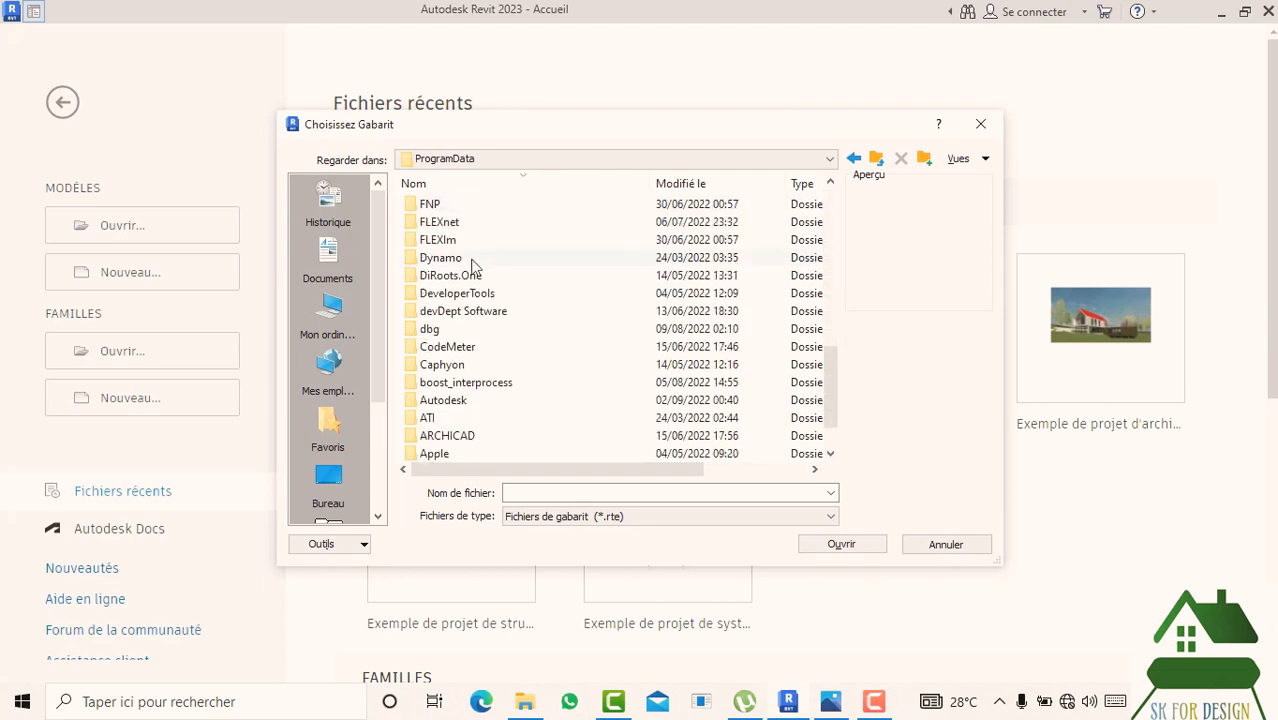
{"action": "scroll", "coordinate": [474, 278], "scroll_direction": "down", "scroll_amount": 1}
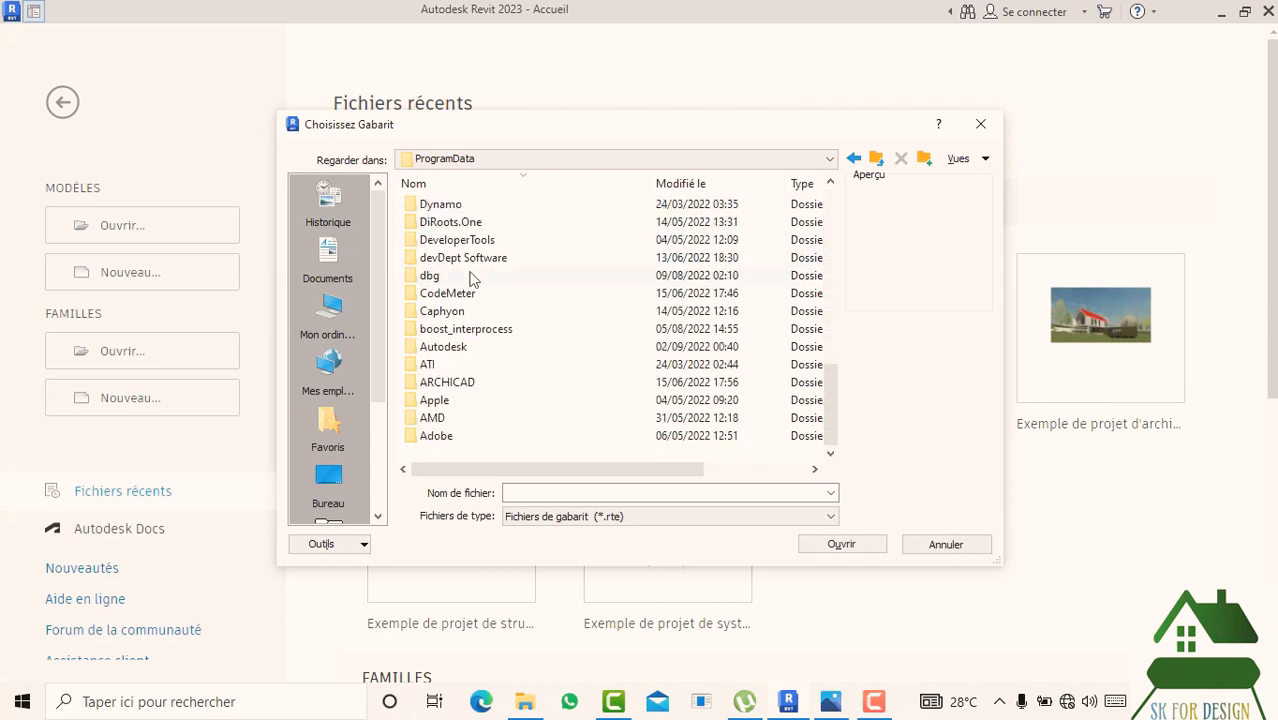
- Open the Templates folder of RVT 2023 inside the Autodesk folder
{"action": "double_click", "coordinate": [463, 347]}
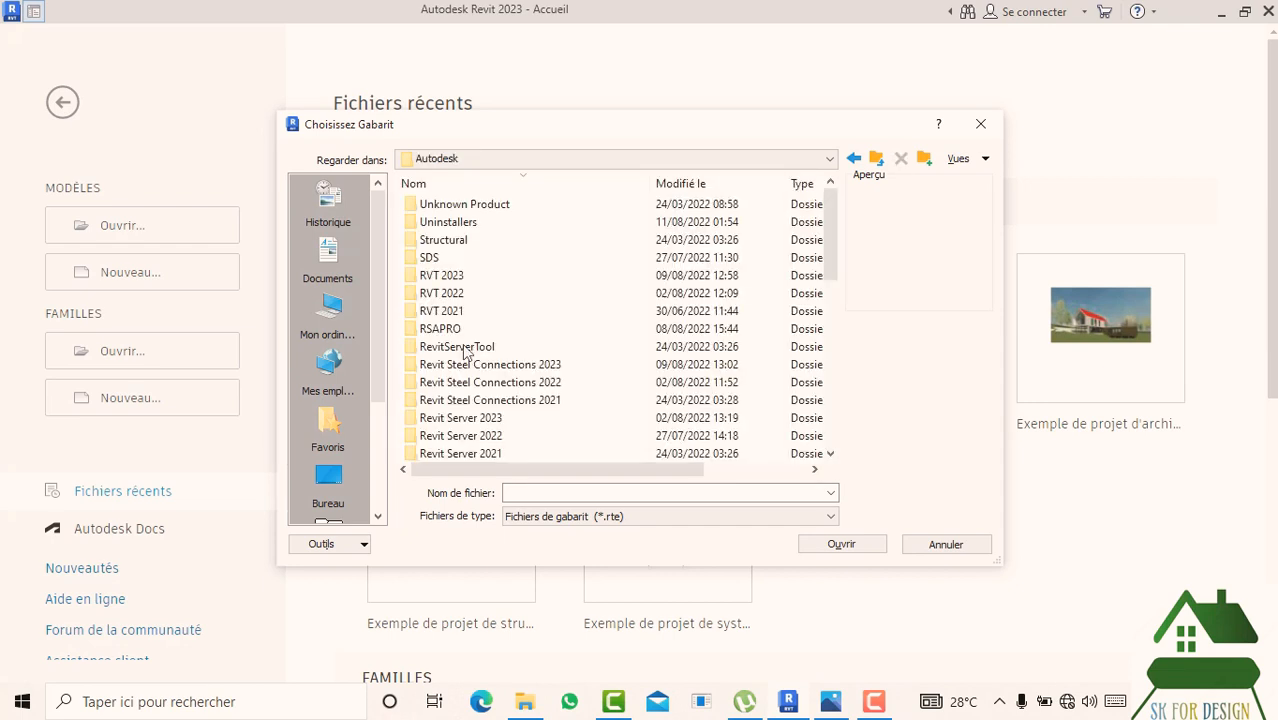
{"action": "double_click", "coordinate": [444, 276]}
{"action": "double_click", "coordinate": [449, 223]}
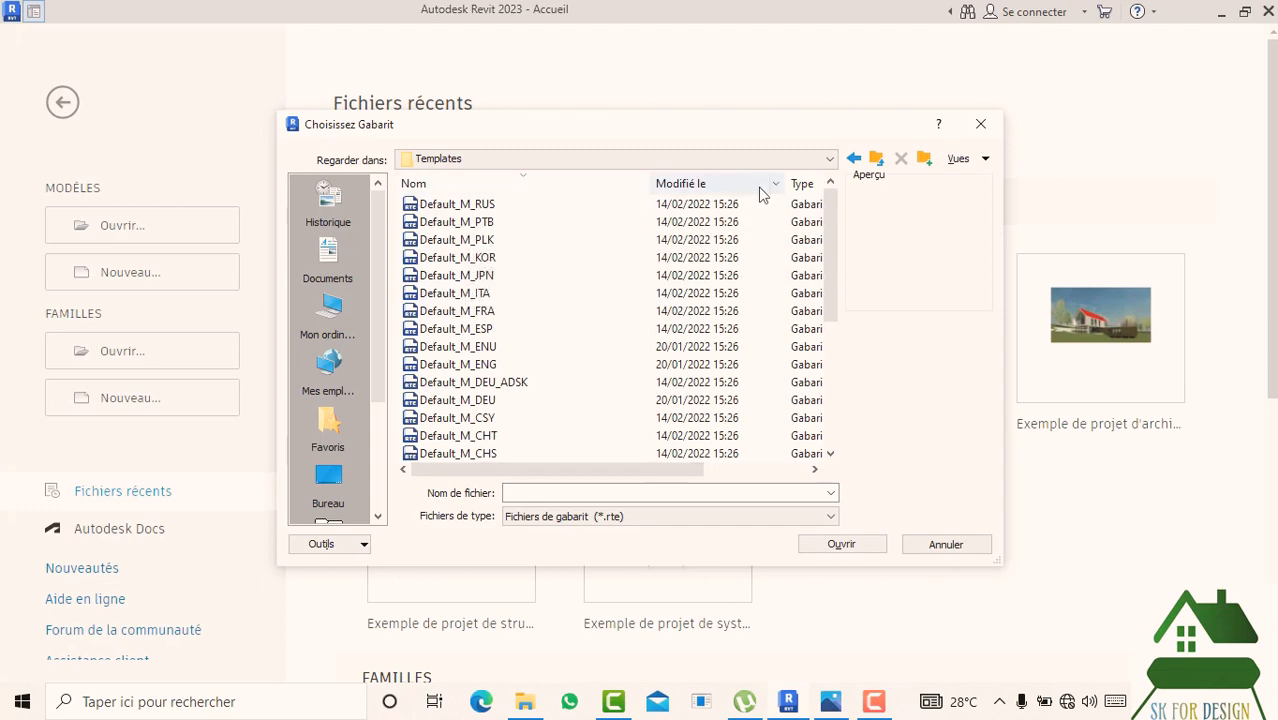
{"action": "left_click", "coordinate": [853, 159]}
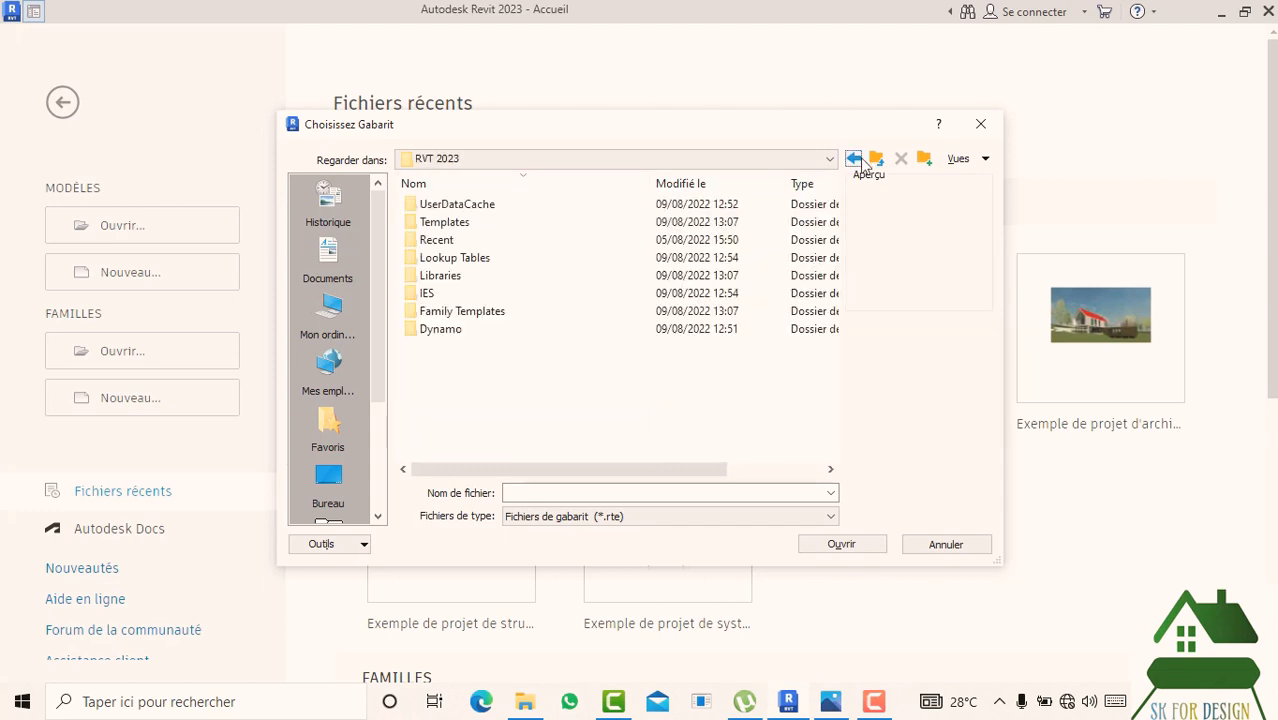
{"action": "double_click", "coordinate": [449, 222]}
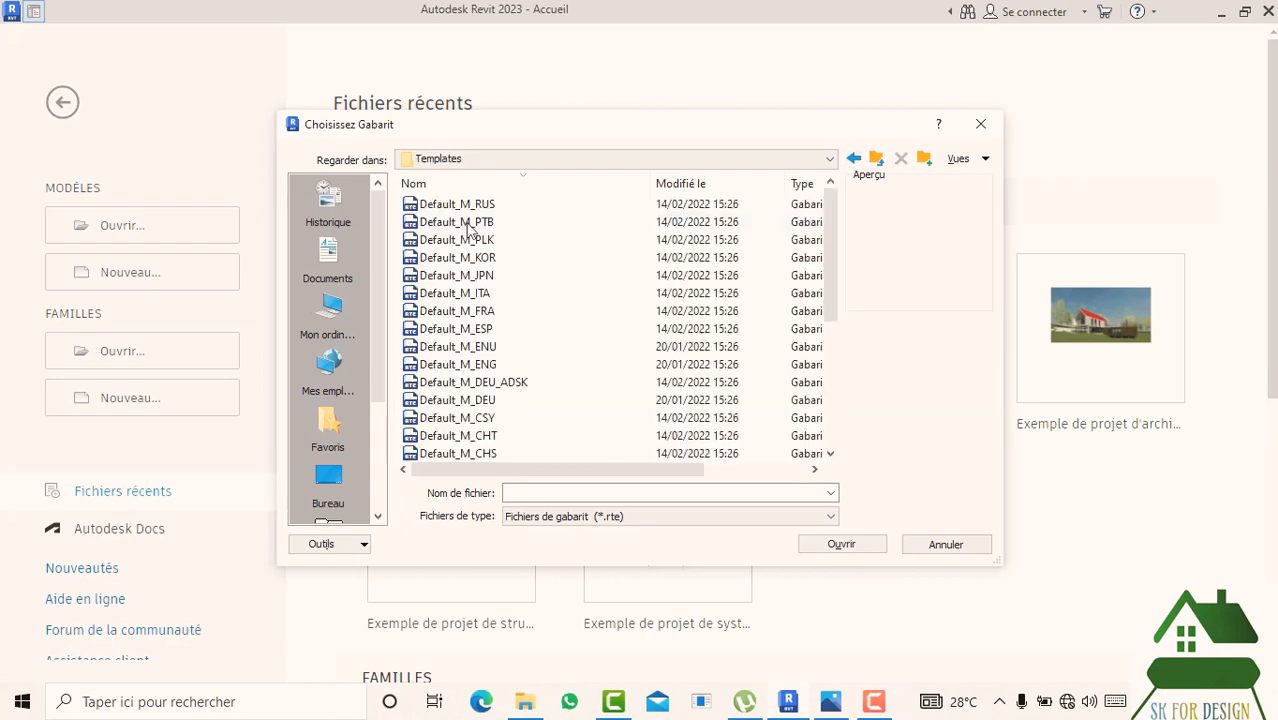
- Look through the template files and language subfolders in the RVT 2023 Templates folder for a suitable template
{"action": "scroll", "coordinate": [495, 320], "scroll_direction": "down", "scroll_amount": 5}
{"action": "scroll", "coordinate": [490, 320], "scroll_direction": "up", "scroll_amount": 2}
{"action": "scroll", "coordinate": [486, 330], "scroll_direction": "down", "scroll_amount": 2}
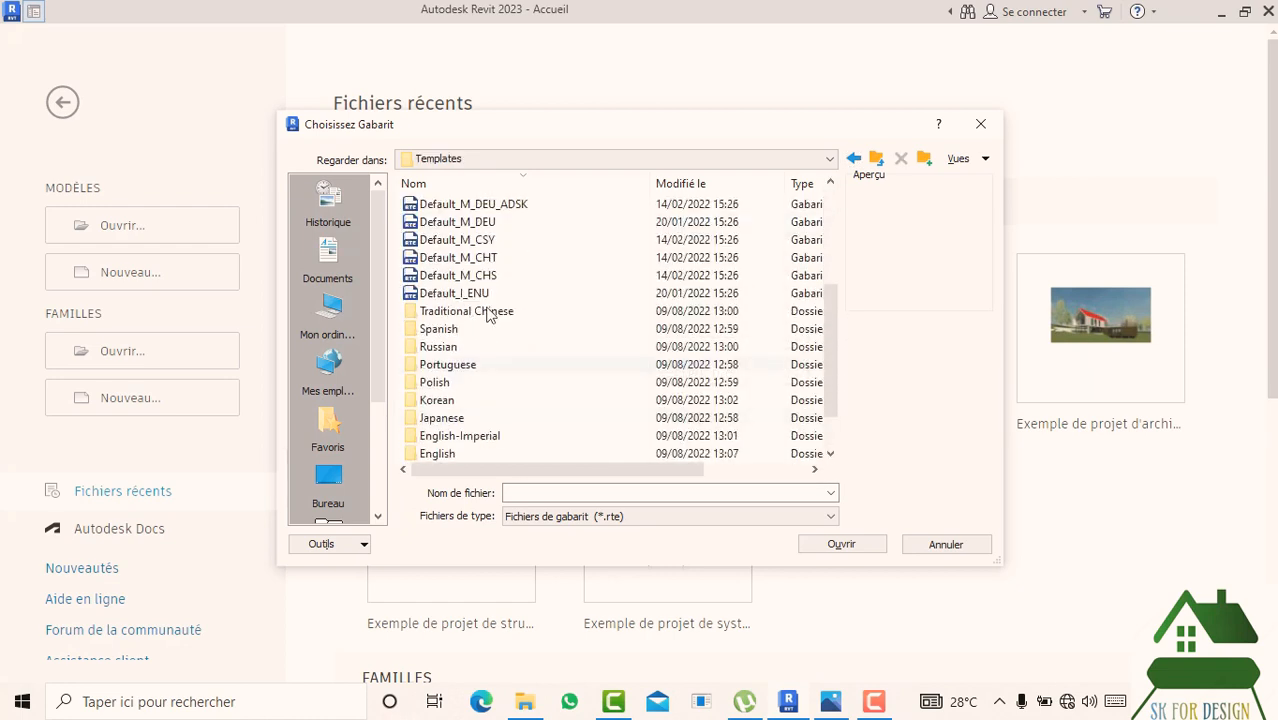
{"action": "scroll", "coordinate": [488, 345], "scroll_direction": "up", "scroll_amount": 4}
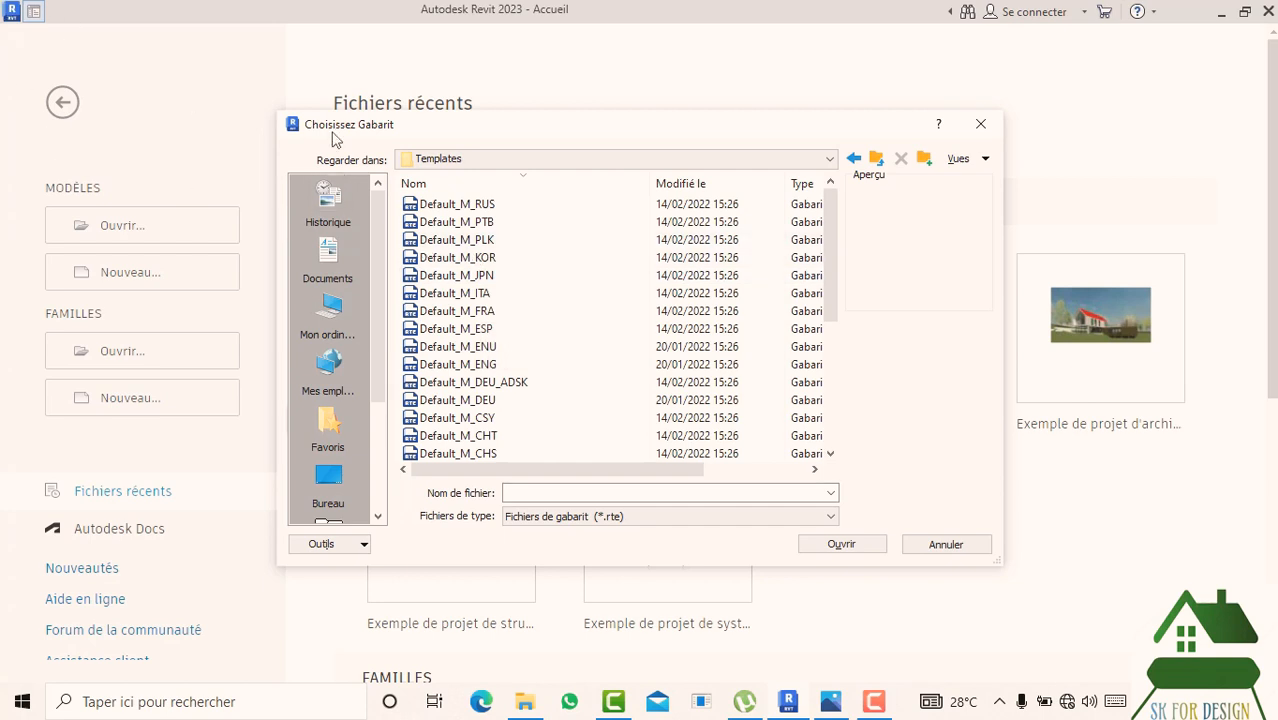
{"action": "scroll", "coordinate": [503, 314], "scroll_direction": "down", "scroll_amount": 1}
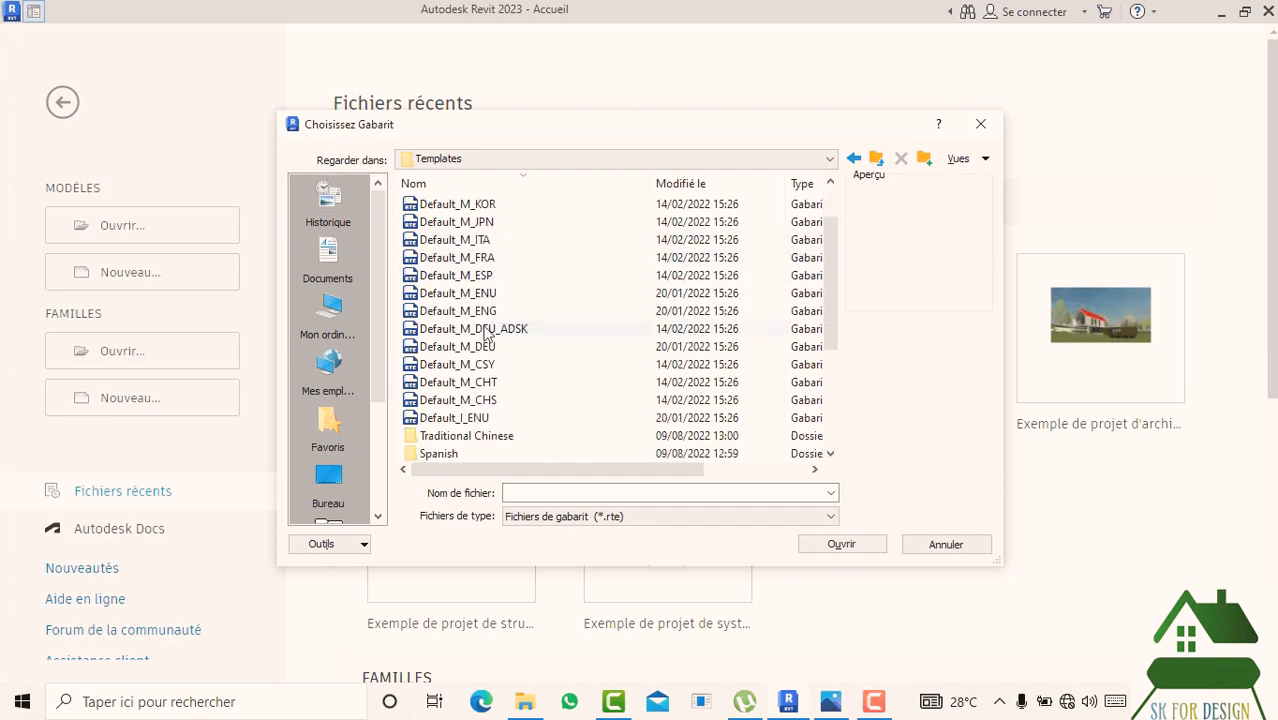
{"action": "scroll", "coordinate": [480, 335], "scroll_direction": "up", "scroll_amount": 1}
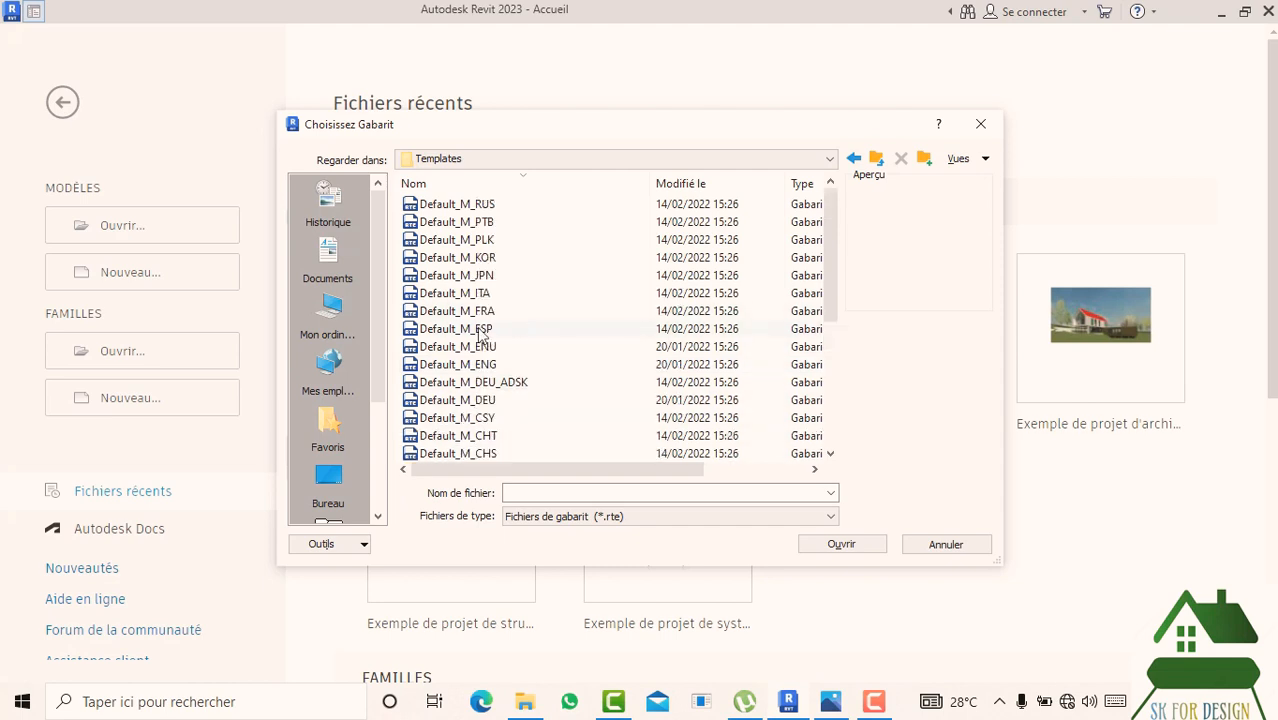
{"action": "scroll", "coordinate": [445, 295], "scroll_direction": "down", "scroll_amount": 4}
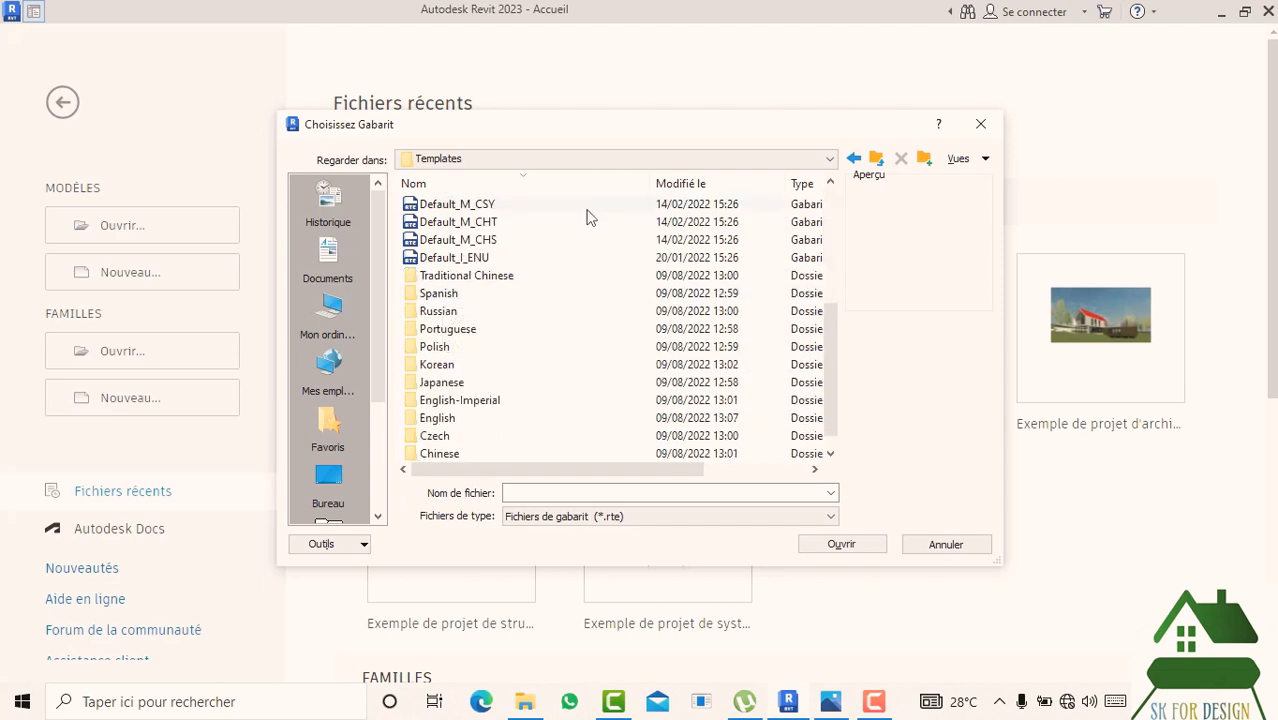
- Try to create the project from the custom "gabarit archi" template in the RVT 2021 Templates folder
{"action": "left_click", "coordinate": [854, 160]}
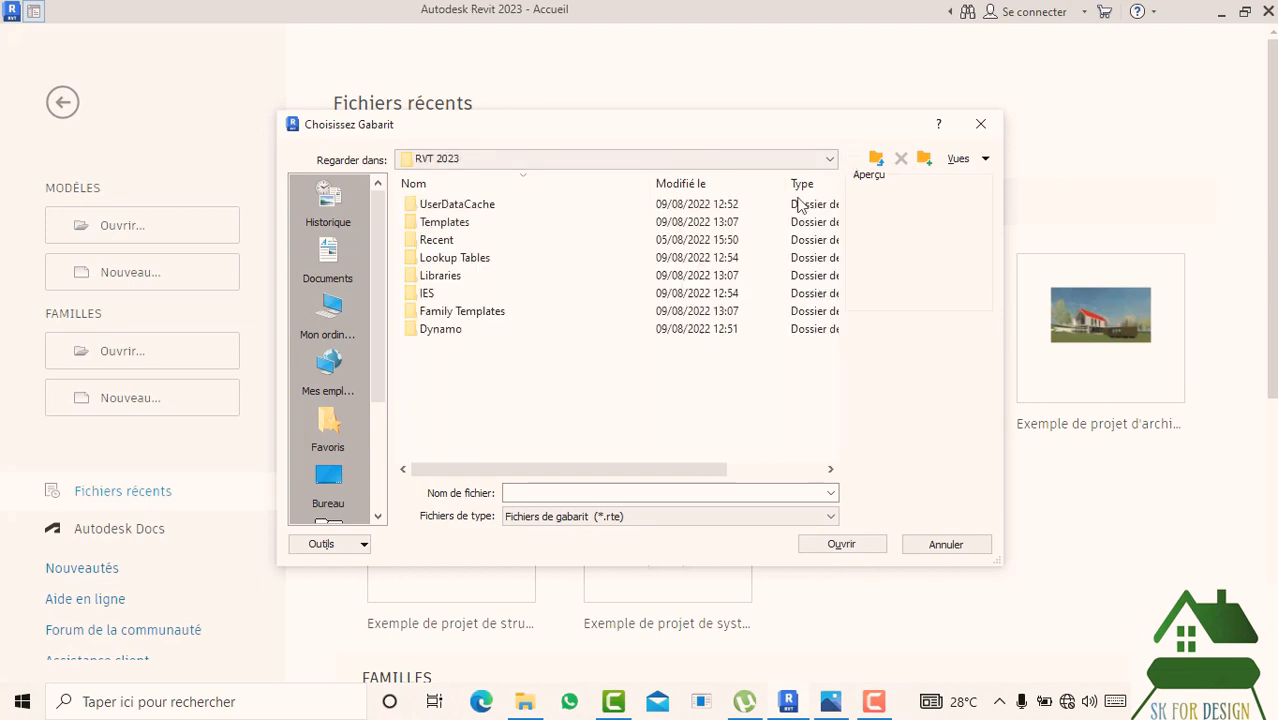
{"action": "left_click", "coordinate": [851, 161]}
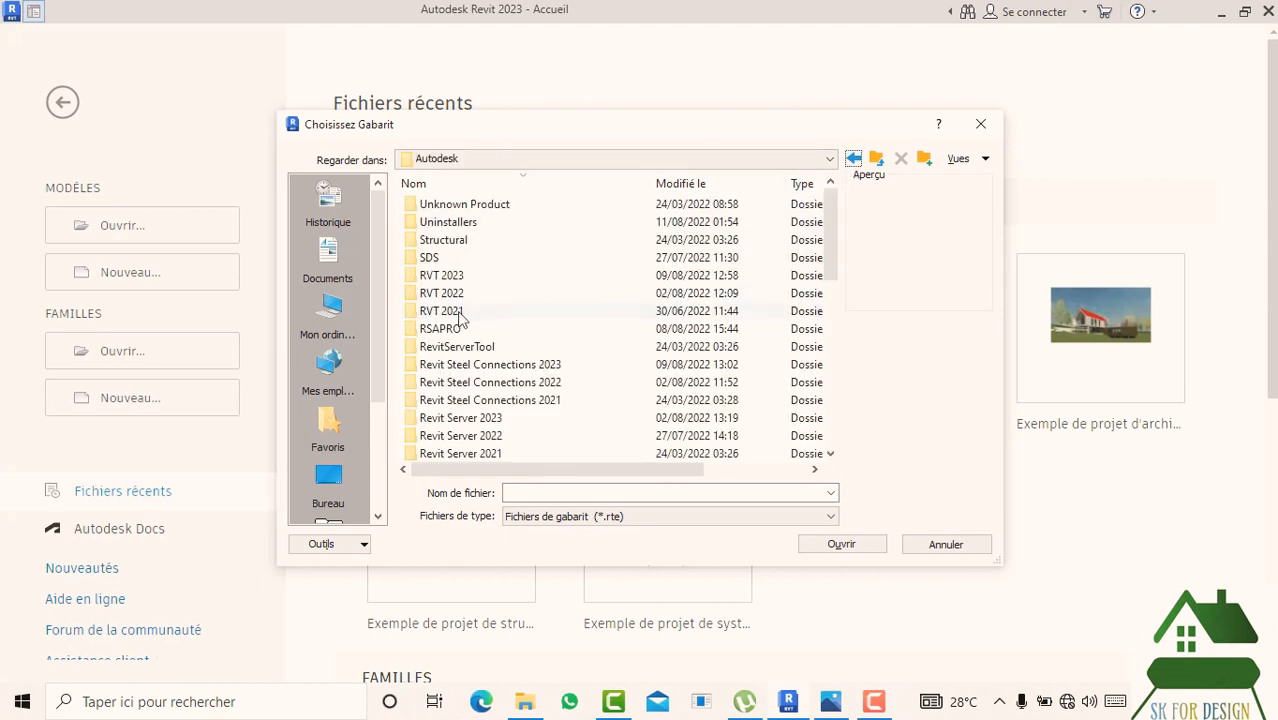
{"action": "double_click", "coordinate": [456, 311]}
{"action": "double_click", "coordinate": [467, 224]}
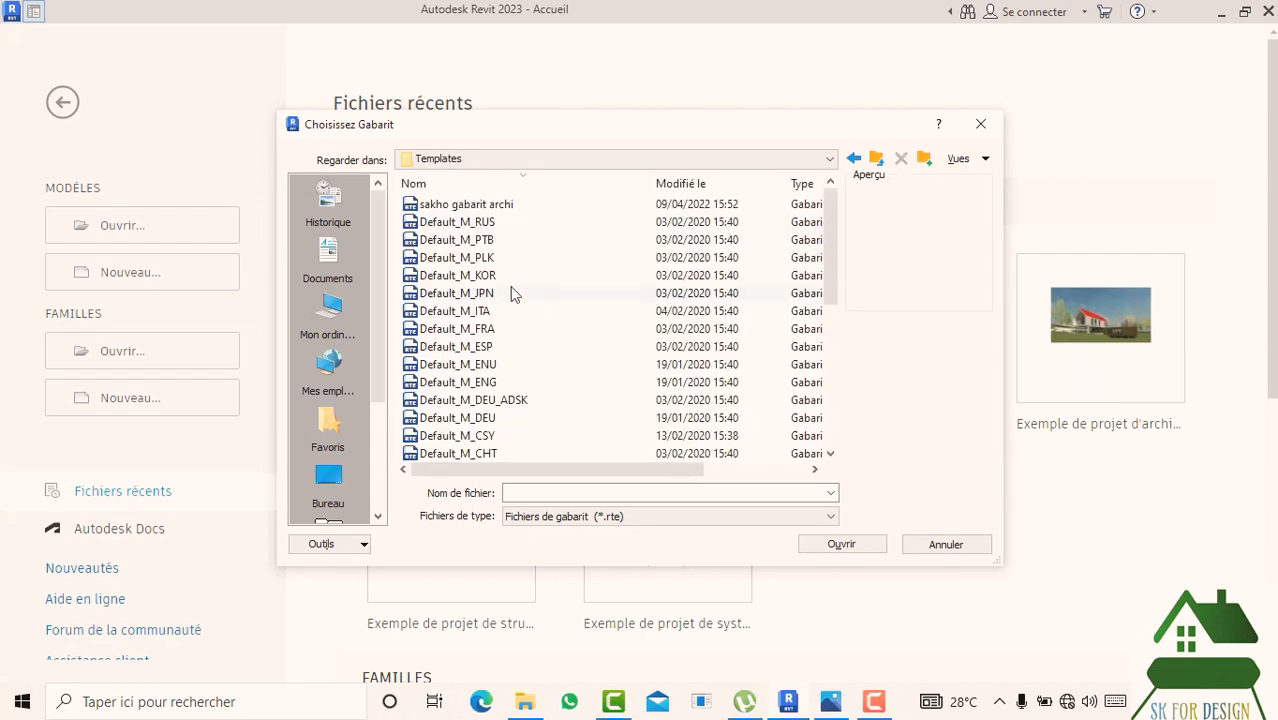
{"action": "double_click", "coordinate": [492, 206]}
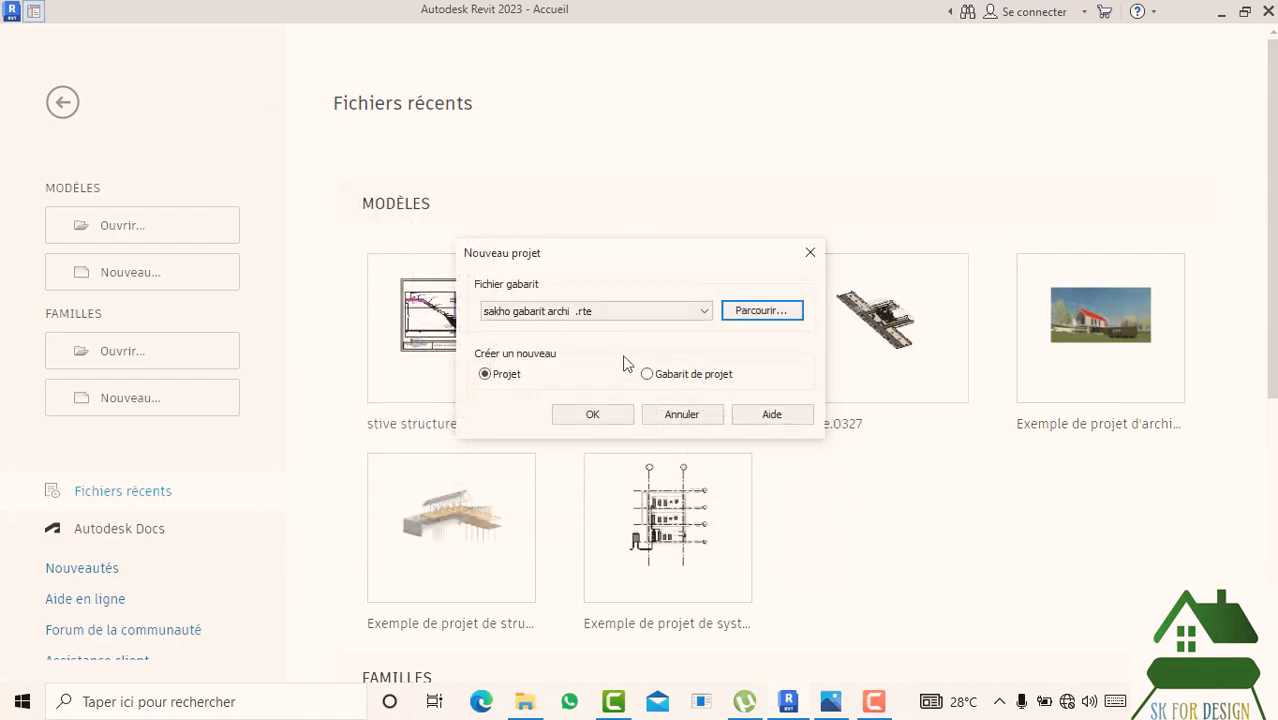
{"action": "left_click", "coordinate": [592, 414]}
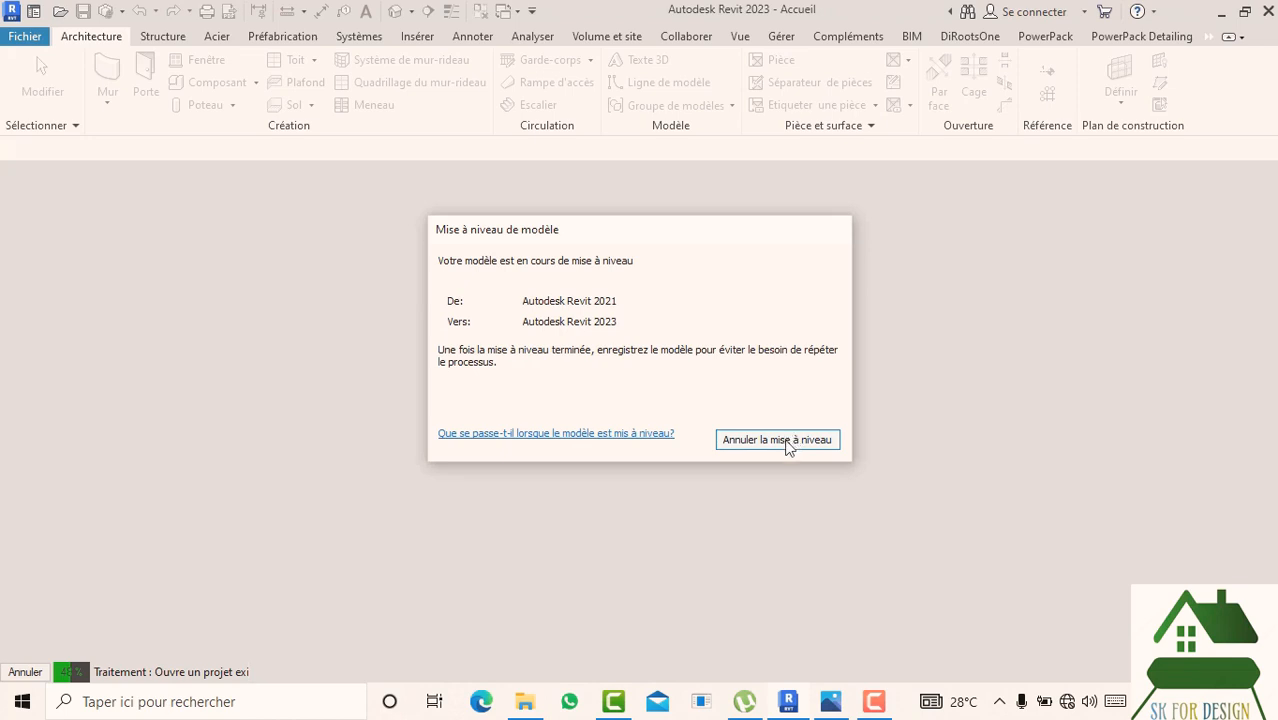
- Cancel the template's upgrade from Revit 2021 to Revit 2023 and dismiss the resulting notice
{"action": "left_click", "coordinate": [787, 440]}
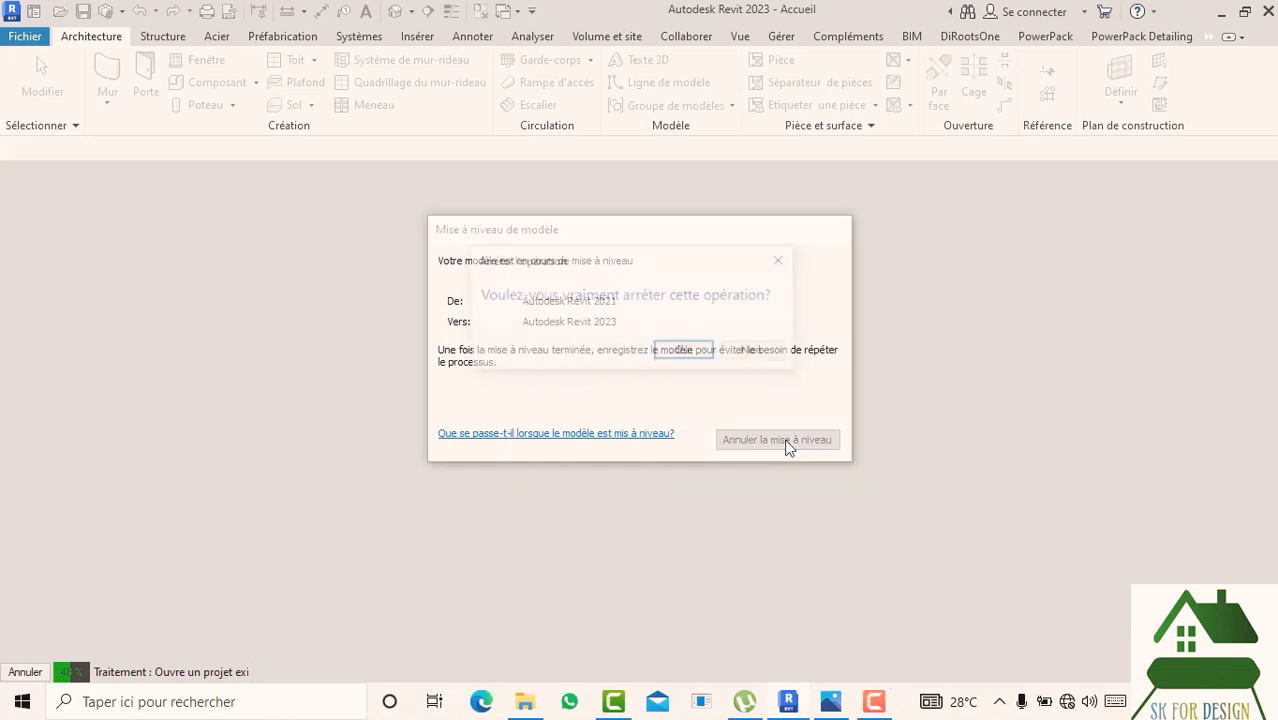
{"action": "left_click", "coordinate": [693, 358]}
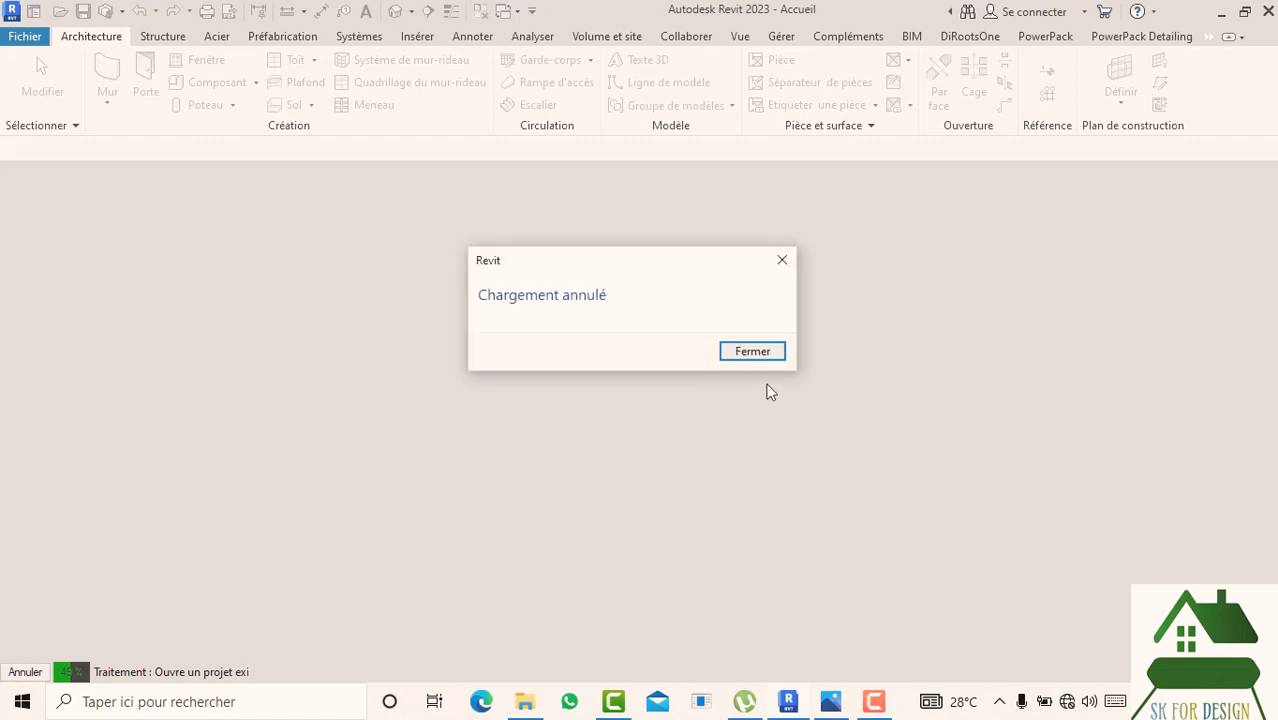
{"action": "left_click", "coordinate": [755, 352]}
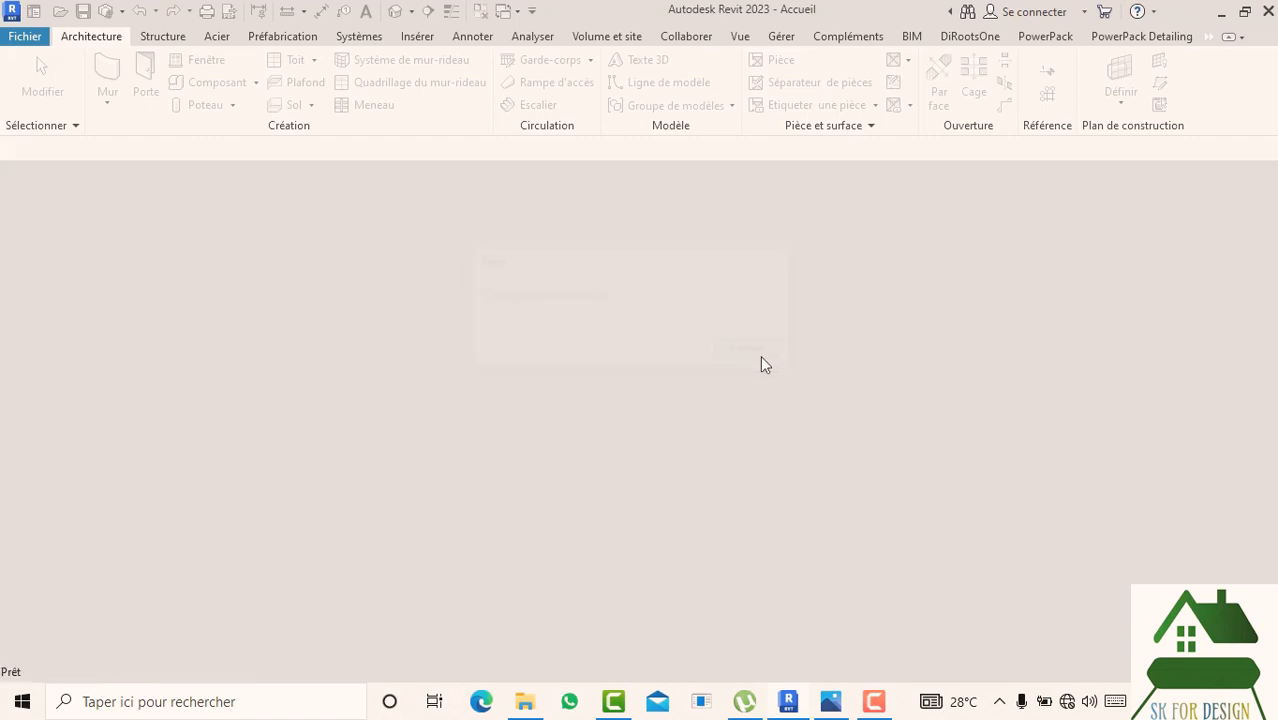
- Switch to File Explorer and open the Autodesk folder inside ProgramData on local disk C
{"action": "left_click", "coordinate": [515, 704]}
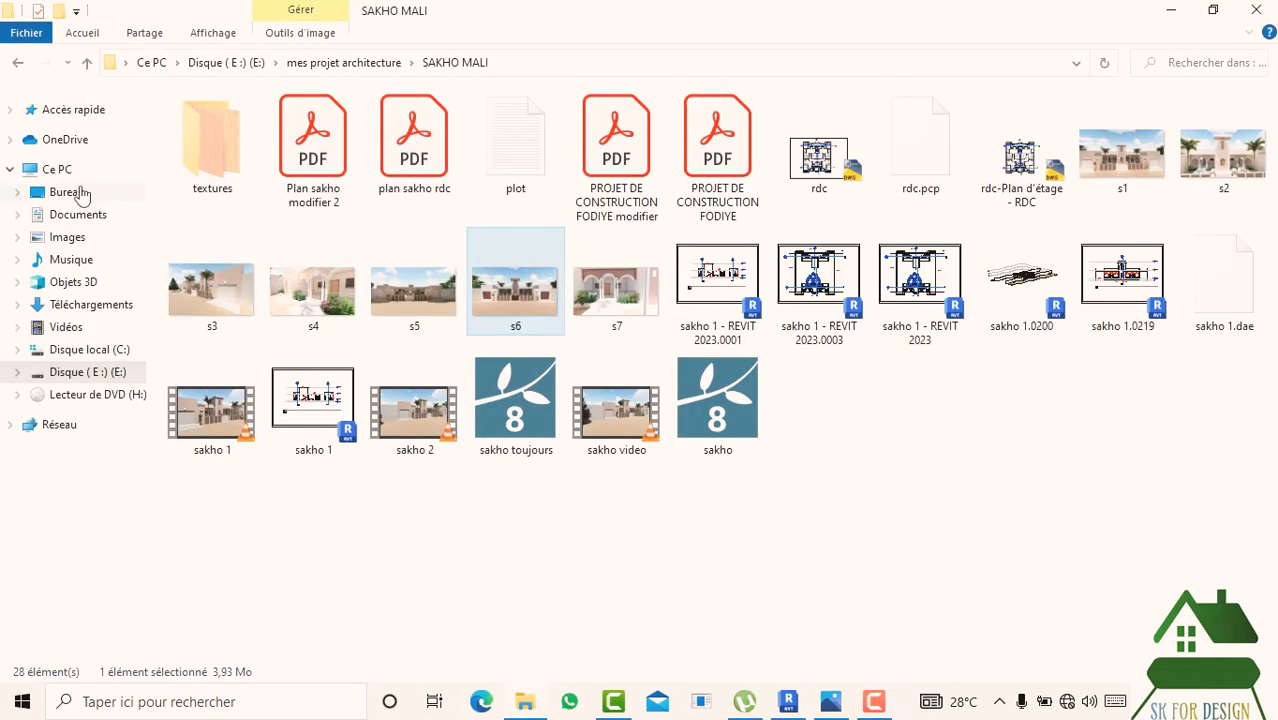
{"action": "left_click", "coordinate": [58, 169]}
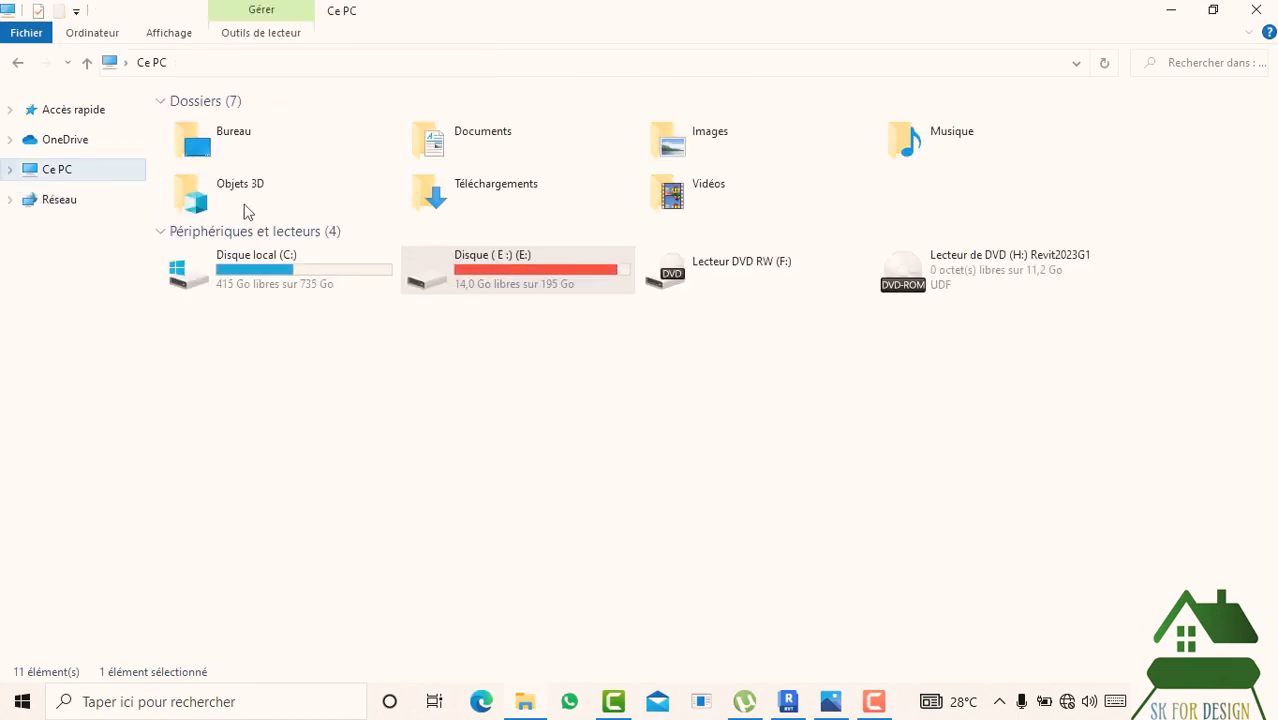
{"action": "double_click", "coordinate": [336, 284]}
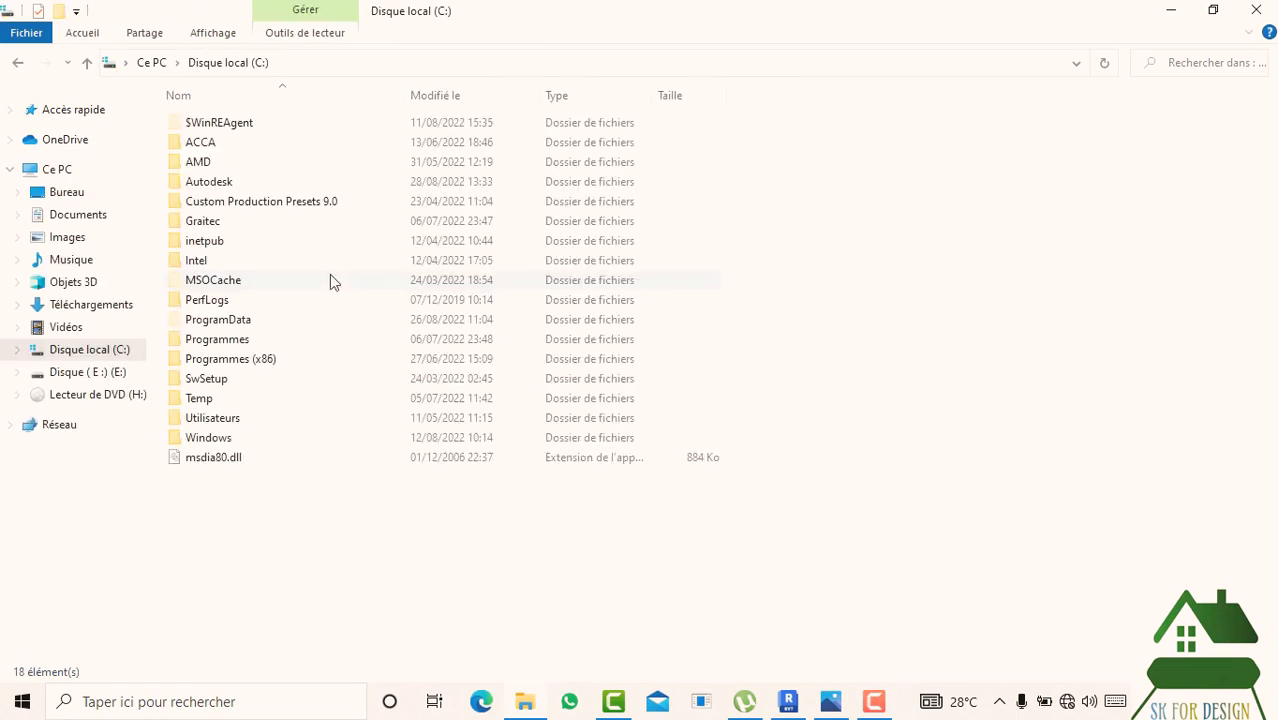
{"action": "double_click", "coordinate": [234, 321]}
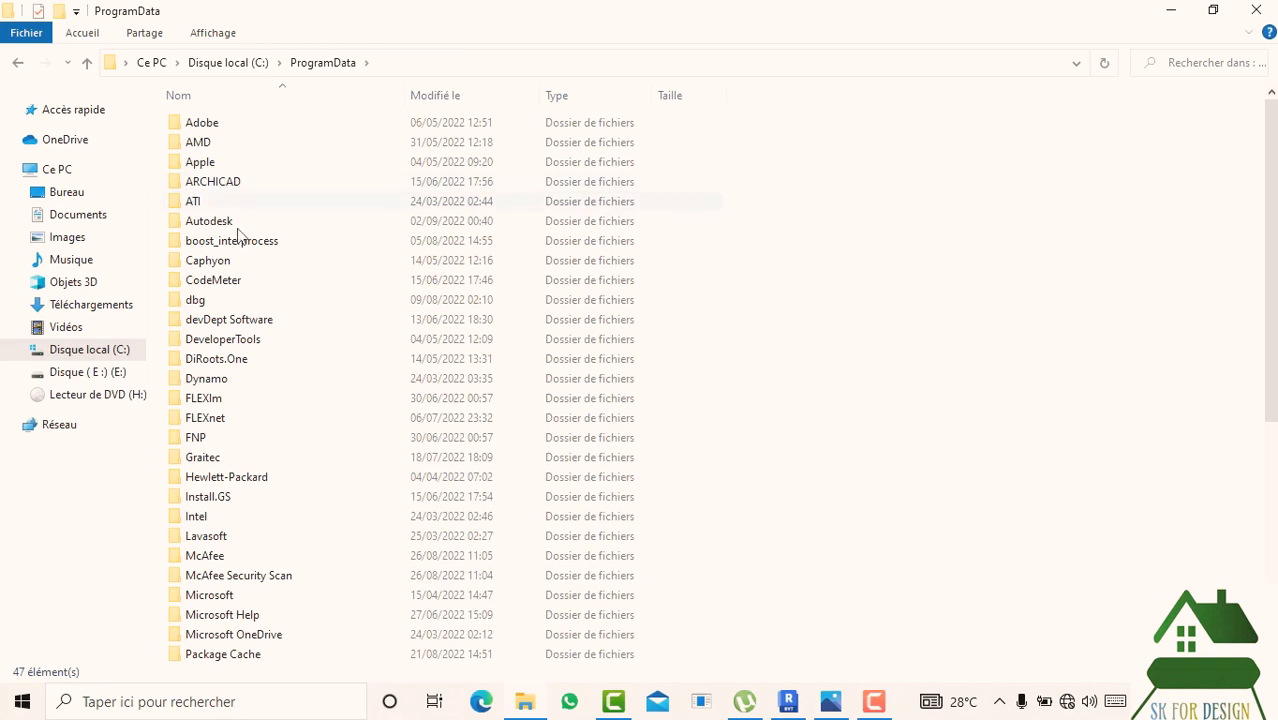
{"action": "double_click", "coordinate": [228, 223]}
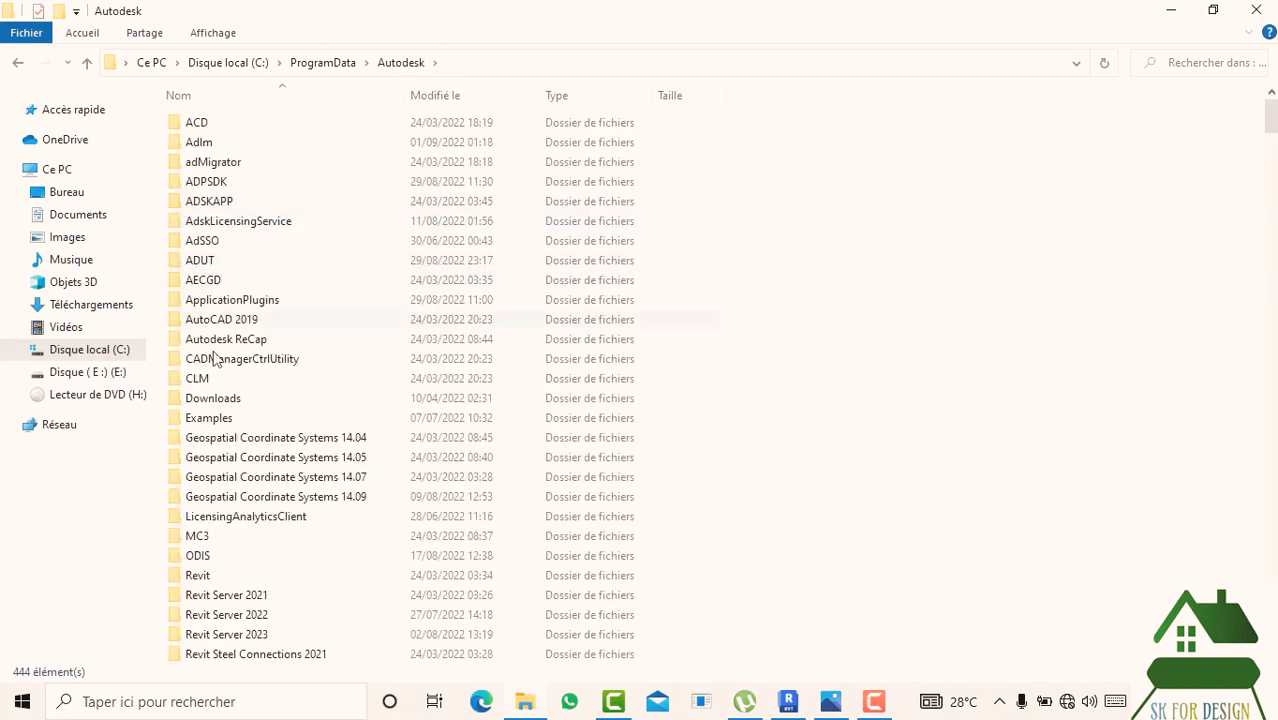
- Check the Revit Server 2023 folder, return to the Autodesk folder and open RVT 2023
{"action": "scroll", "coordinate": [250, 545], "scroll_direction": "down", "scroll_amount": 1}
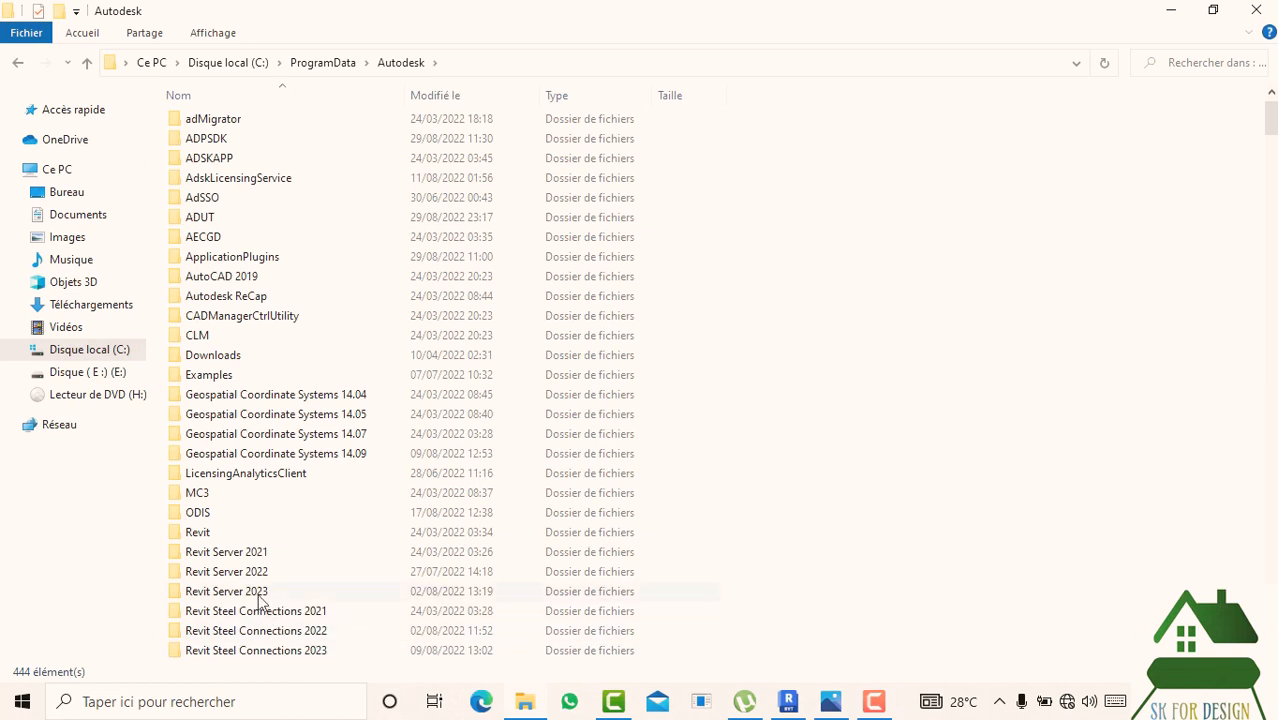
{"action": "scroll", "coordinate": [245, 478], "scroll_direction": "up", "scroll_amount": 1}
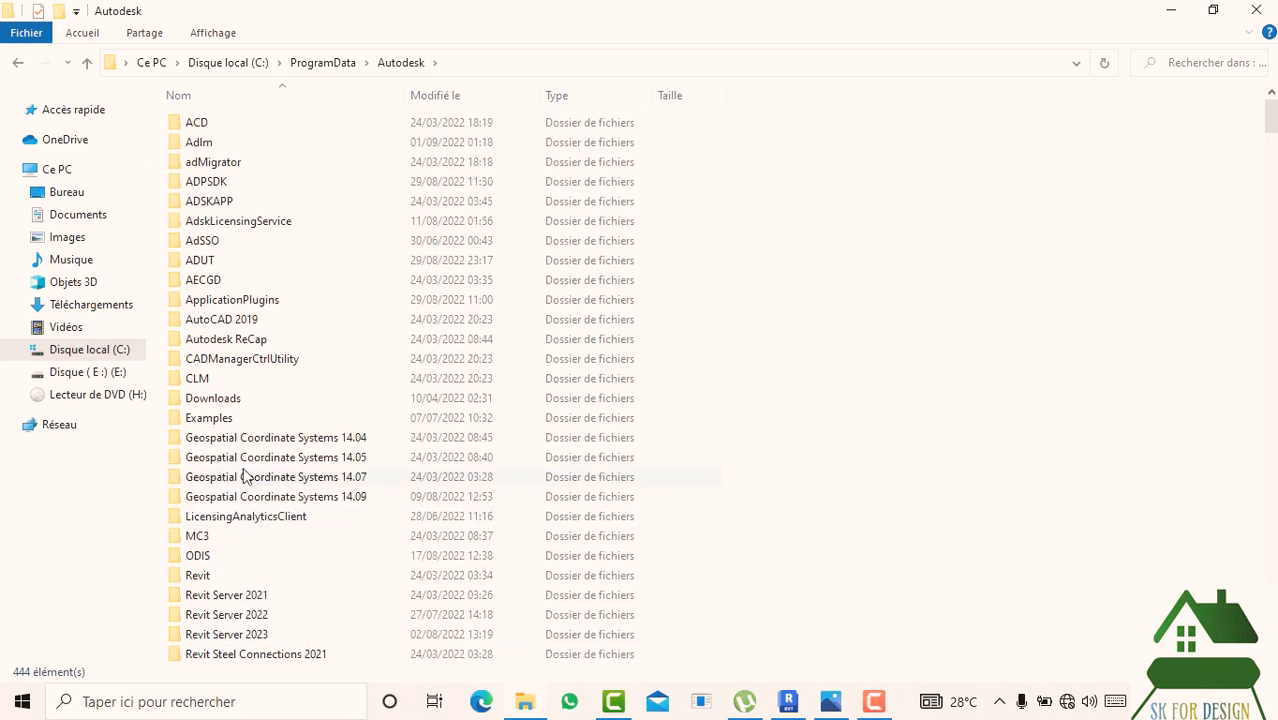
{"action": "scroll", "coordinate": [275, 535], "scroll_direction": "down", "scroll_amount": 1}
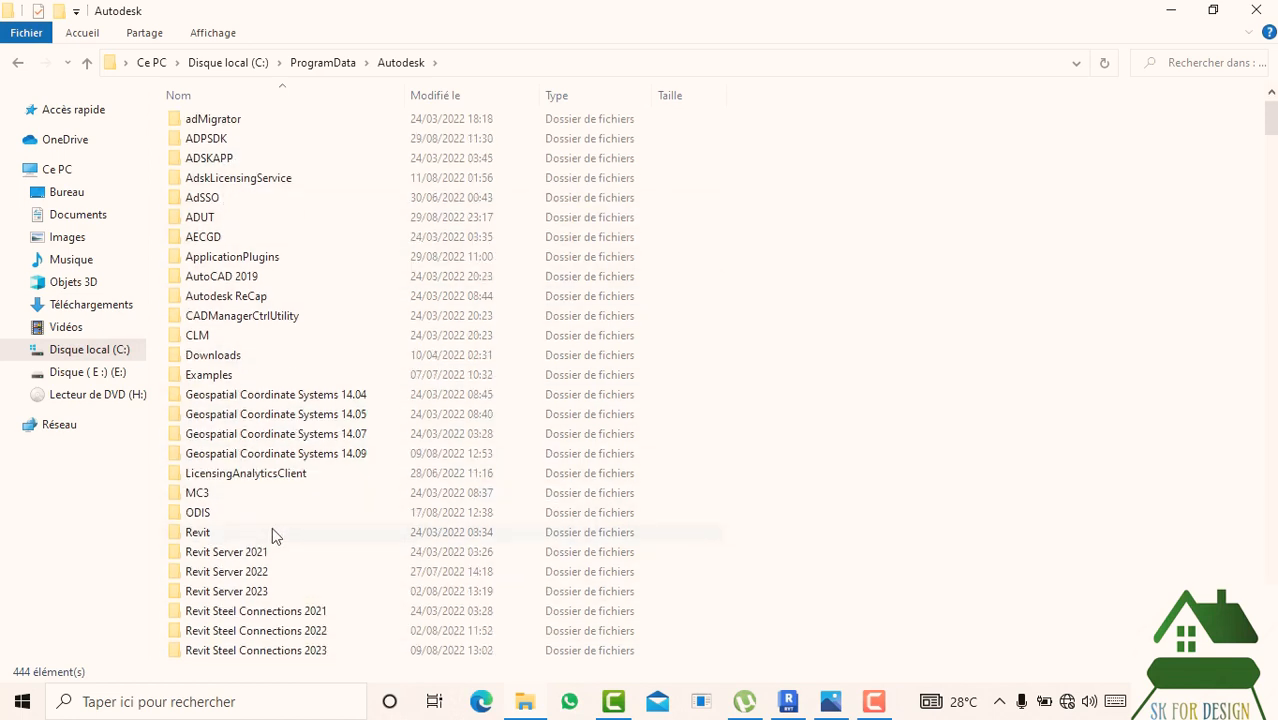
{"action": "double_click", "coordinate": [263, 593]}
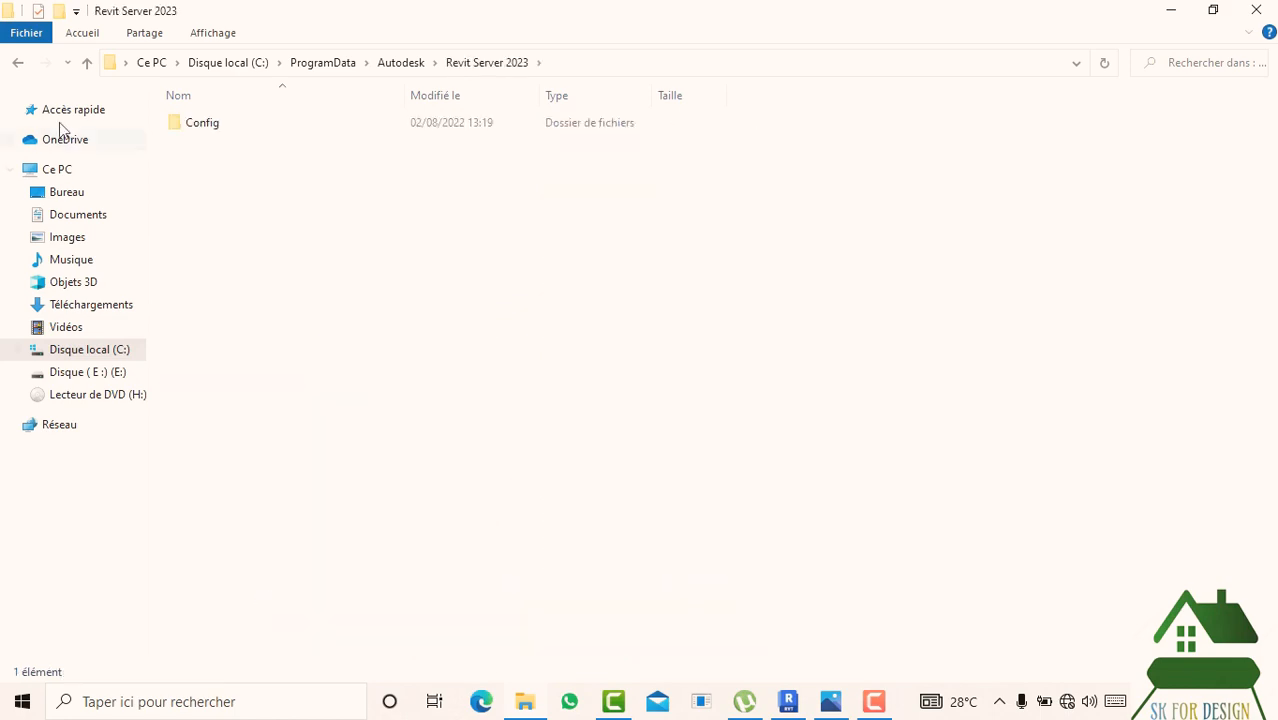
{"action": "left_click", "coordinate": [19, 64]}
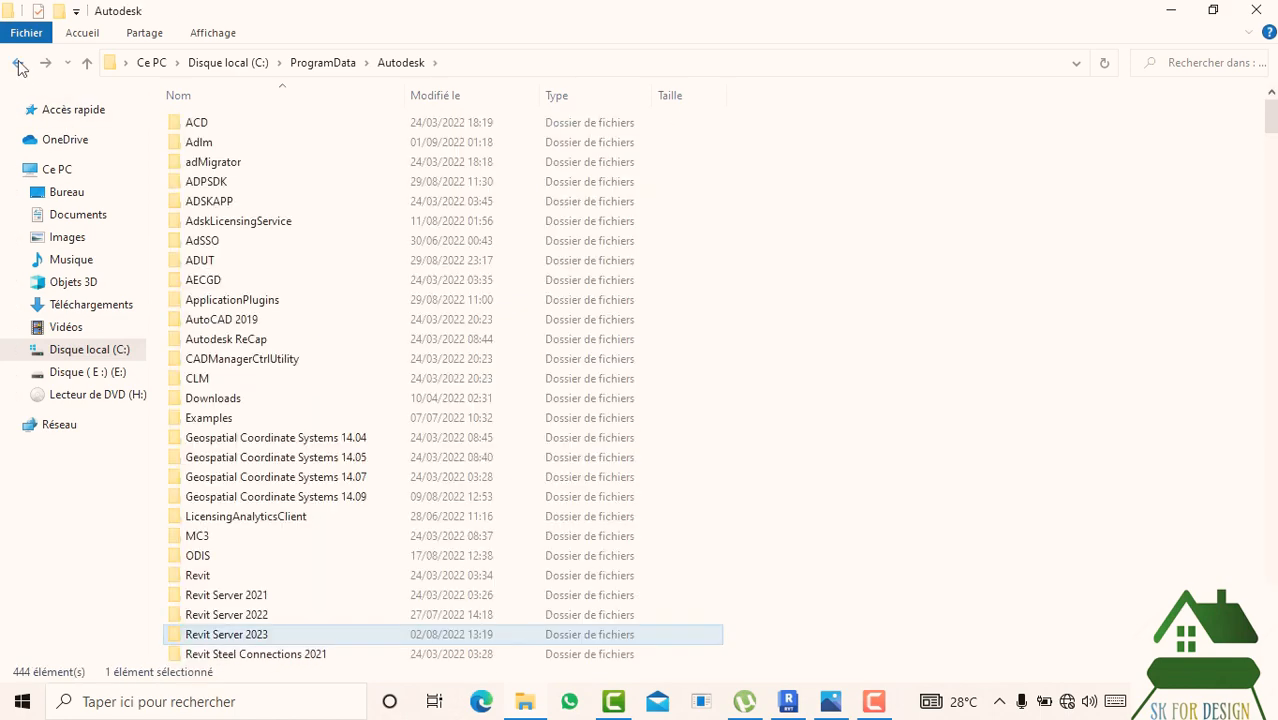
{"action": "scroll", "coordinate": [255, 310], "scroll_direction": "down", "scroll_amount": 5}
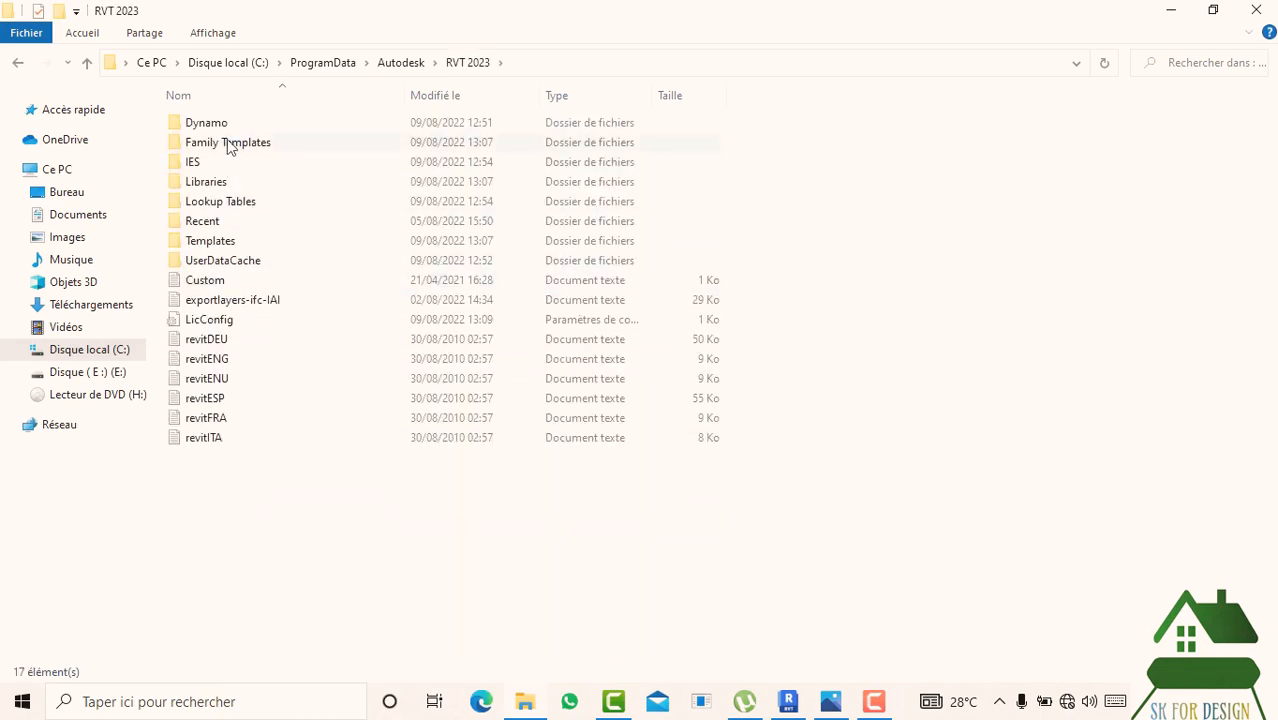
- Try to open the Metric_Generic_Model-FRA file from the Family Templates folder, upgrading it to Revit 2023
{"action": "double_click", "coordinate": [228, 144]}
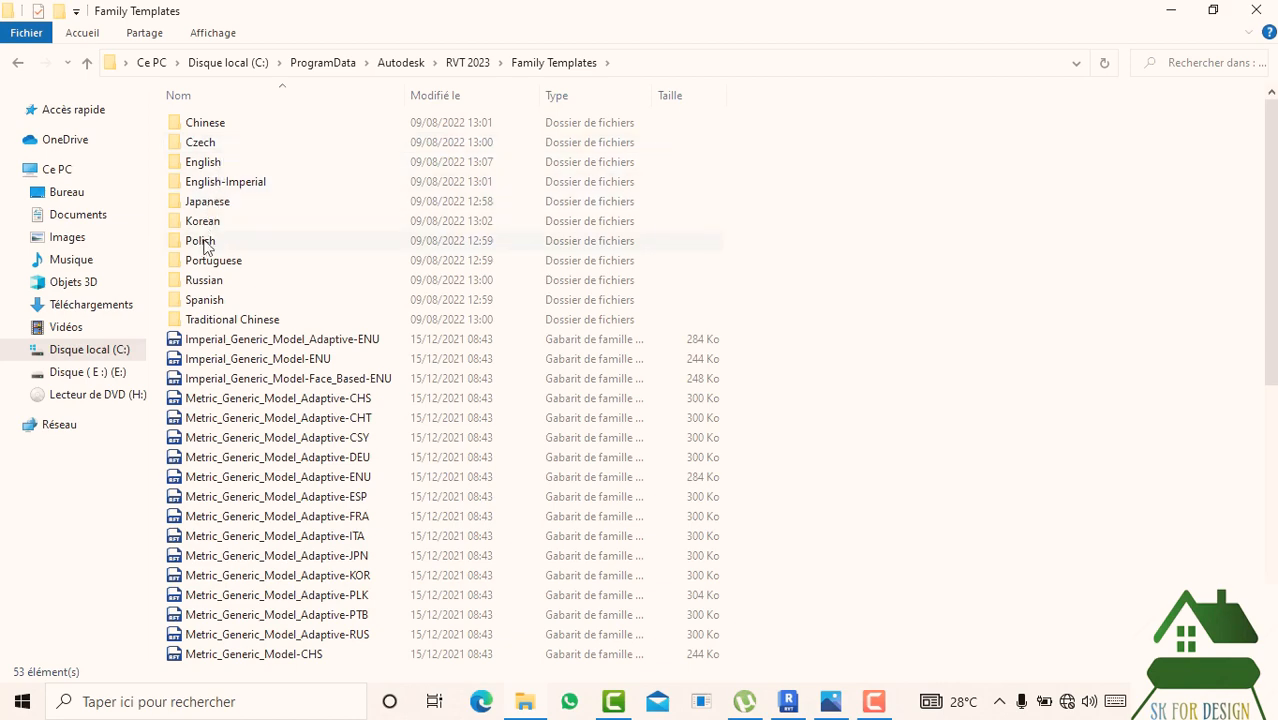
{"action": "scroll", "coordinate": [236, 265], "scroll_direction": "down", "scroll_amount": 6}
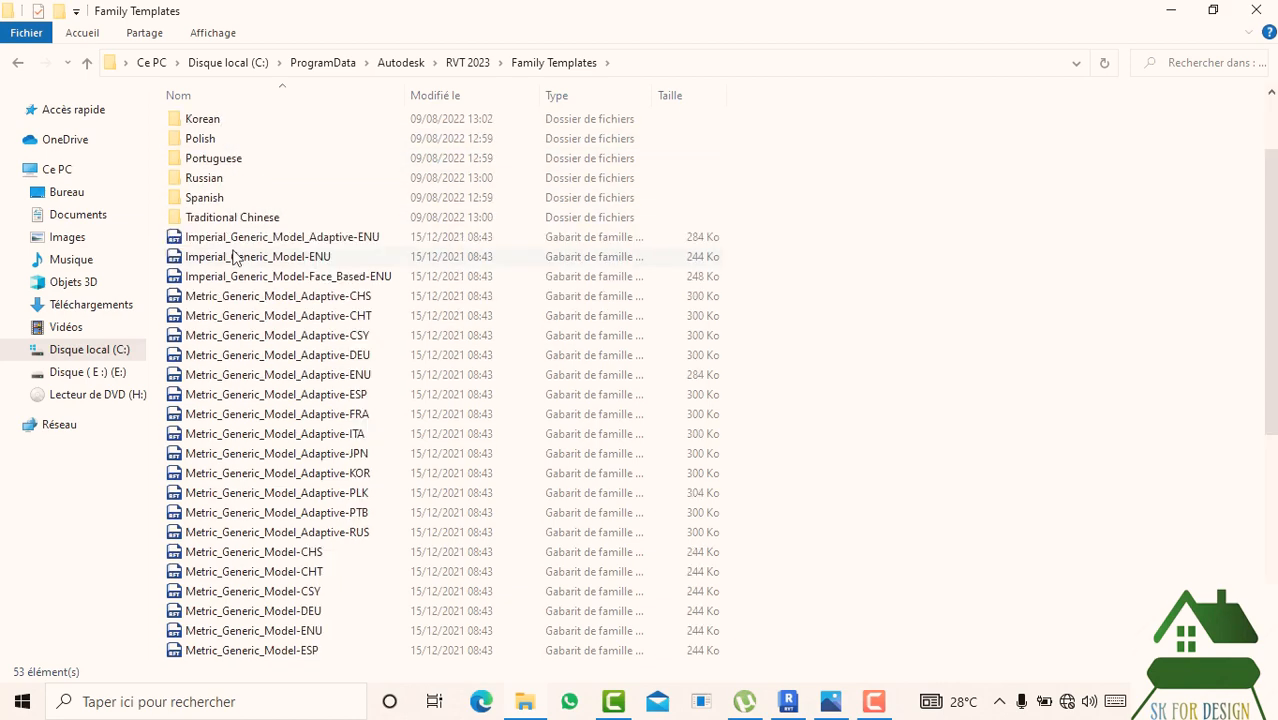
{"action": "scroll", "coordinate": [300, 350], "scroll_direction": "down", "scroll_amount": 3}
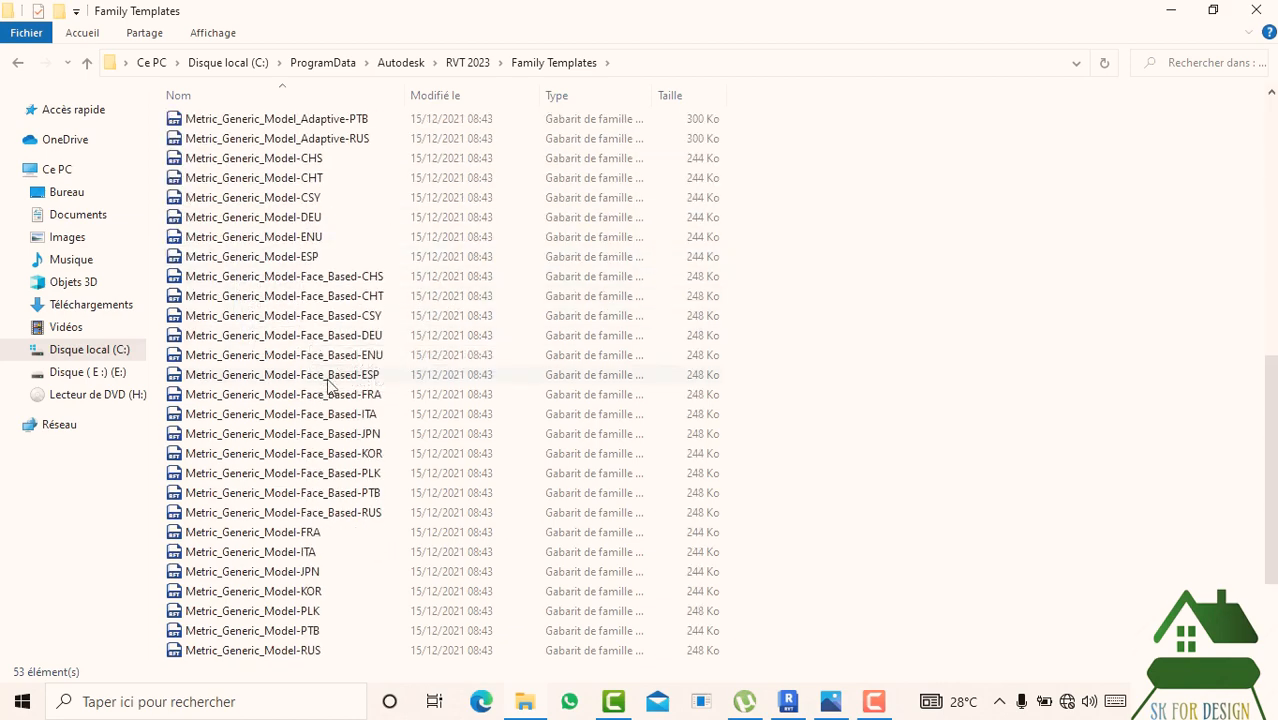
{"action": "double_click", "coordinate": [286, 536]}
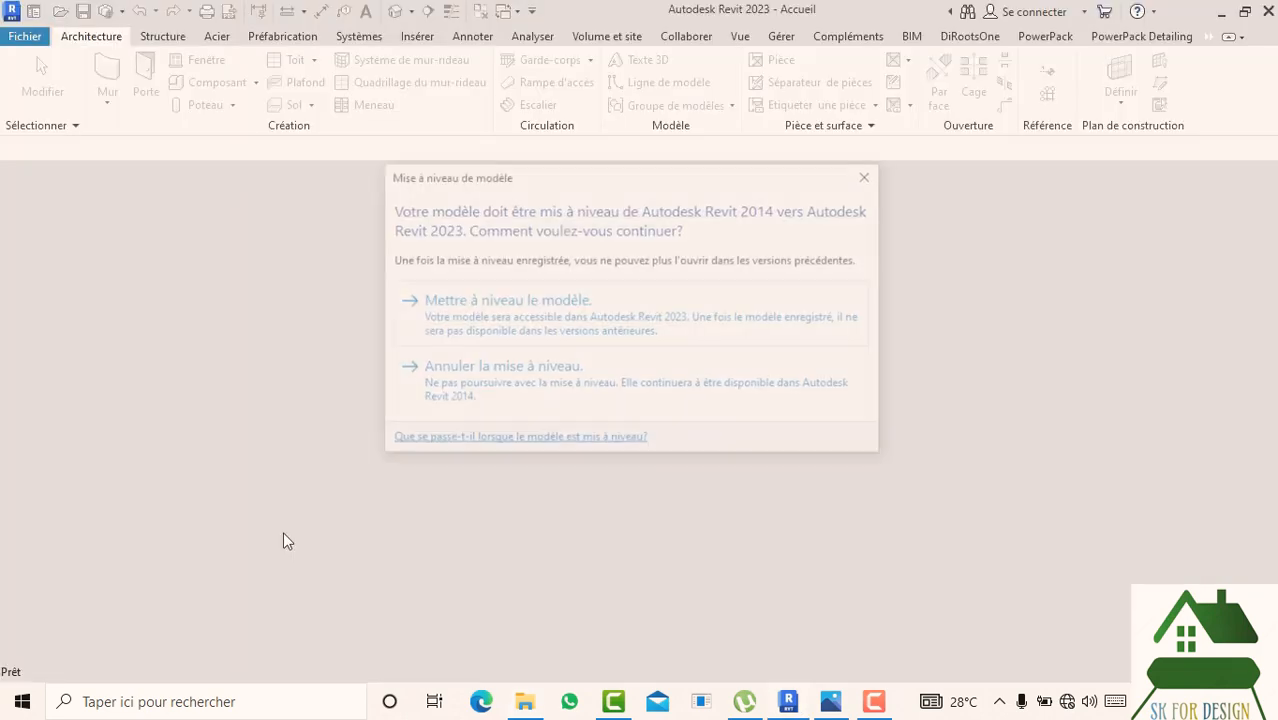
{"action": "left_click", "coordinate": [550, 312]}
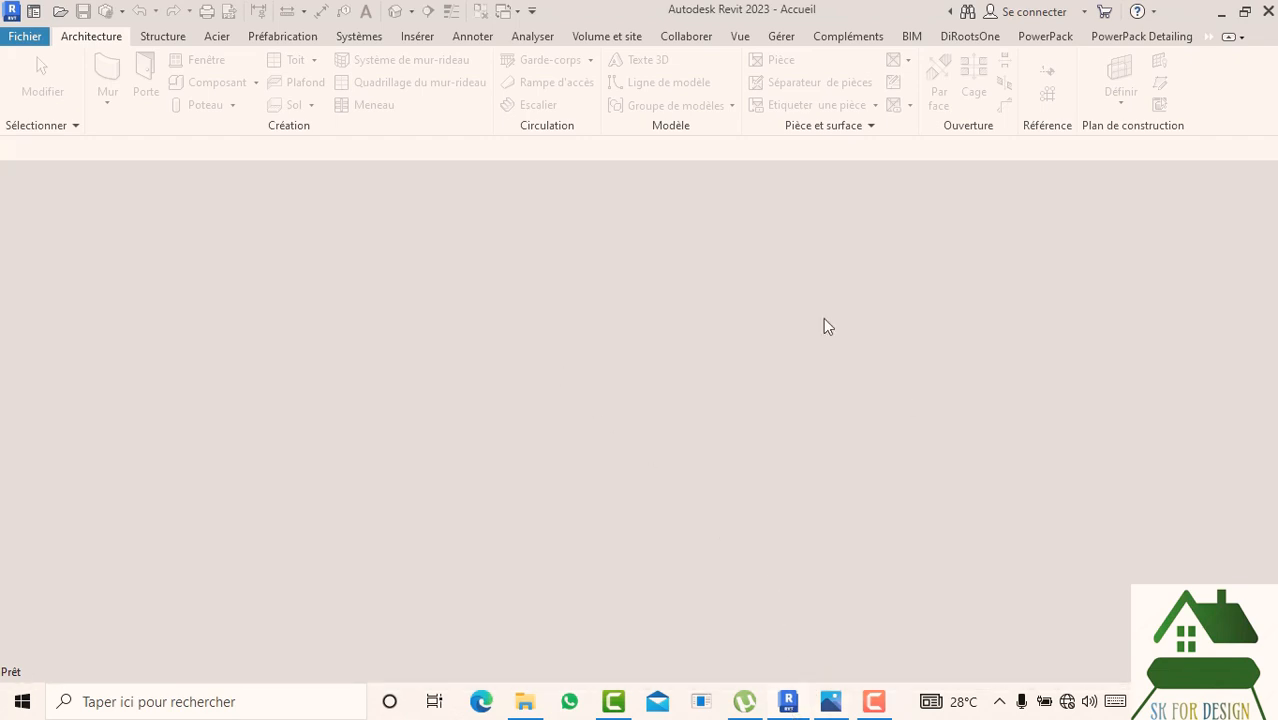
- Start a new project in Revit 2023 and browse for its template file
{"action": "left_click", "coordinate": [34, 11]}
{"action": "left_click", "coordinate": [34, 11]}
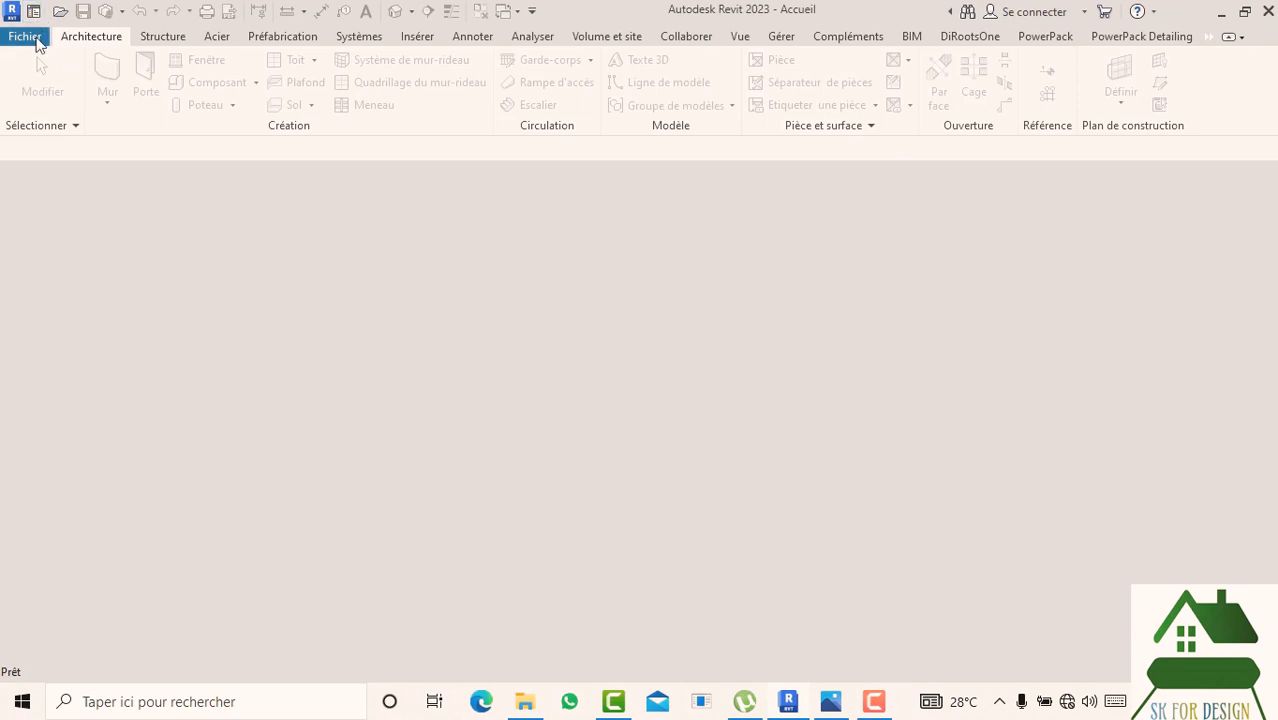
{"action": "left_click", "coordinate": [36, 40]}
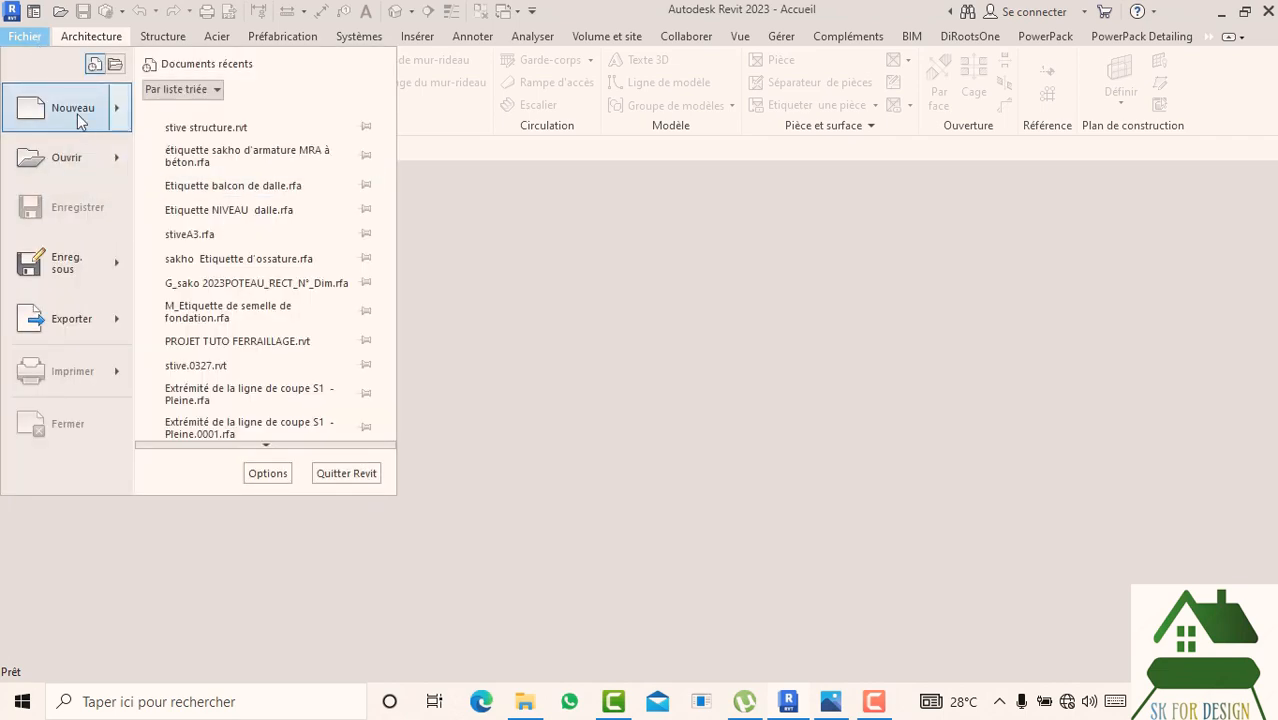
{"action": "mouse_move", "coordinate": [76, 133]}
{"action": "left_click", "coordinate": [226, 126]}
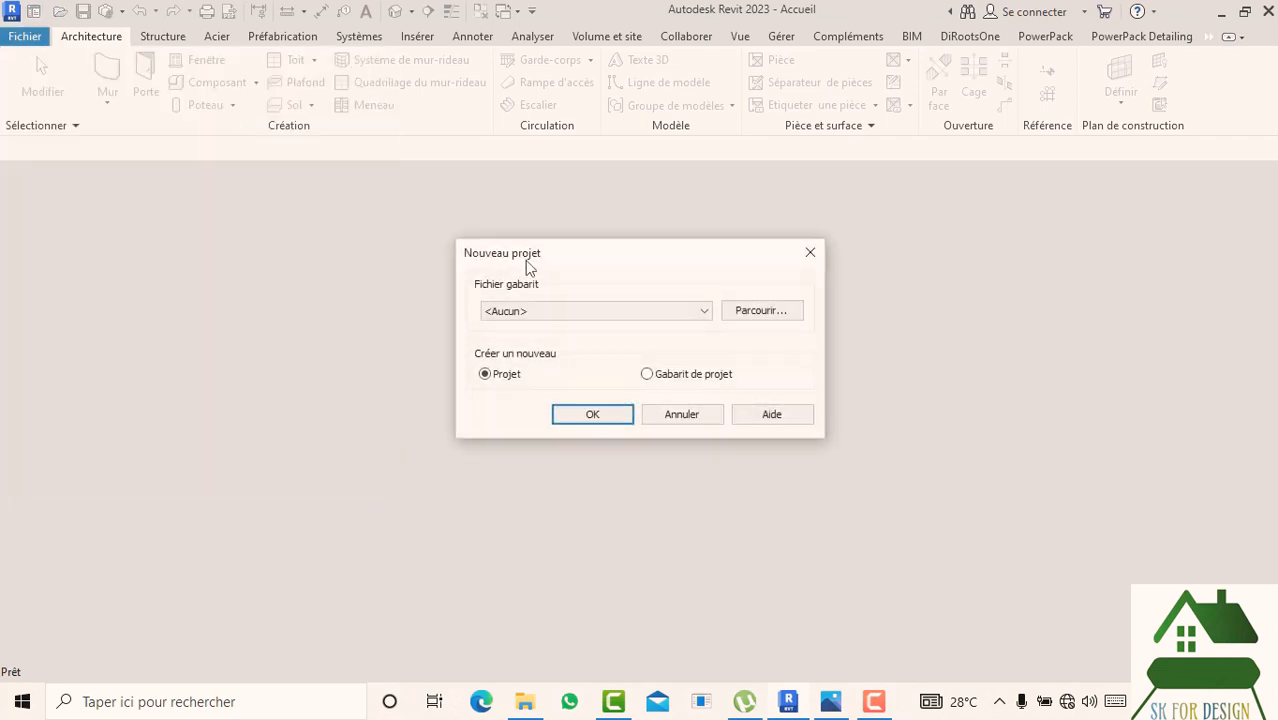
{"action": "left_click", "coordinate": [744, 309]}
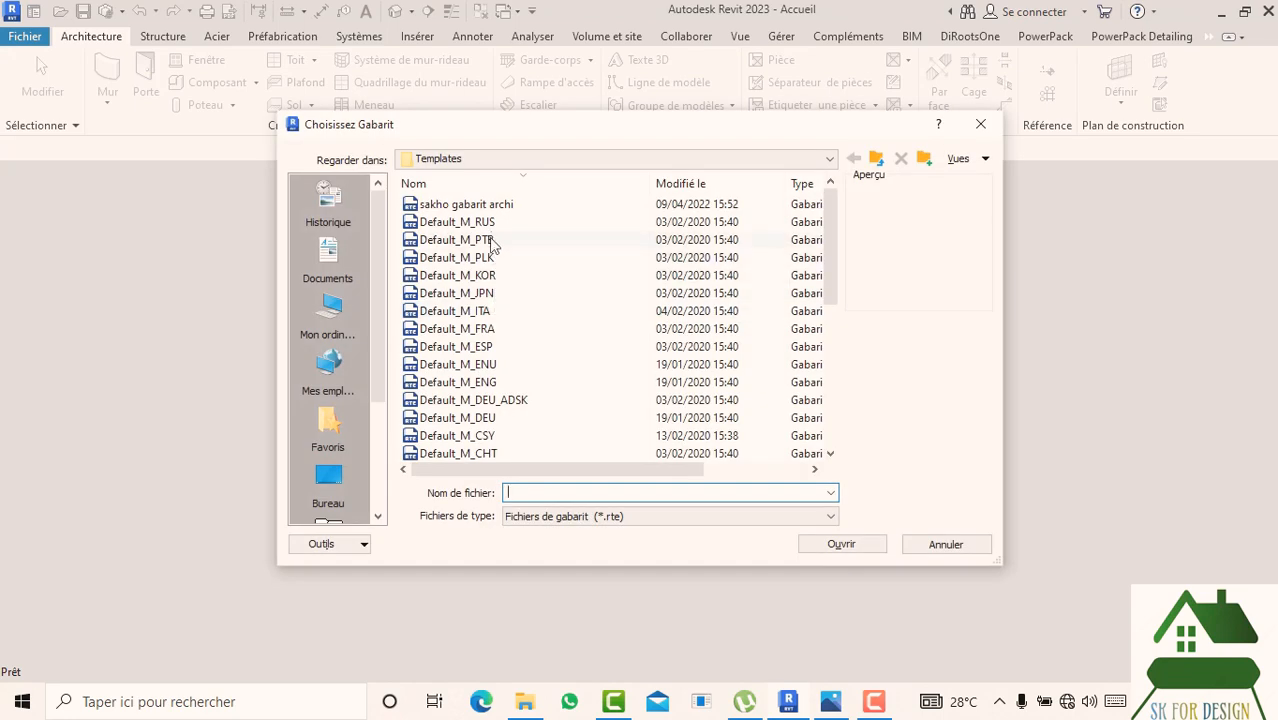
- Browse to the Autodesk folder inside ProgramData on local disk C for the project template
{"action": "left_click", "coordinate": [829, 158]}
{"action": "scroll", "coordinate": [538, 215], "scroll_direction": "up", "scroll_amount": 2}
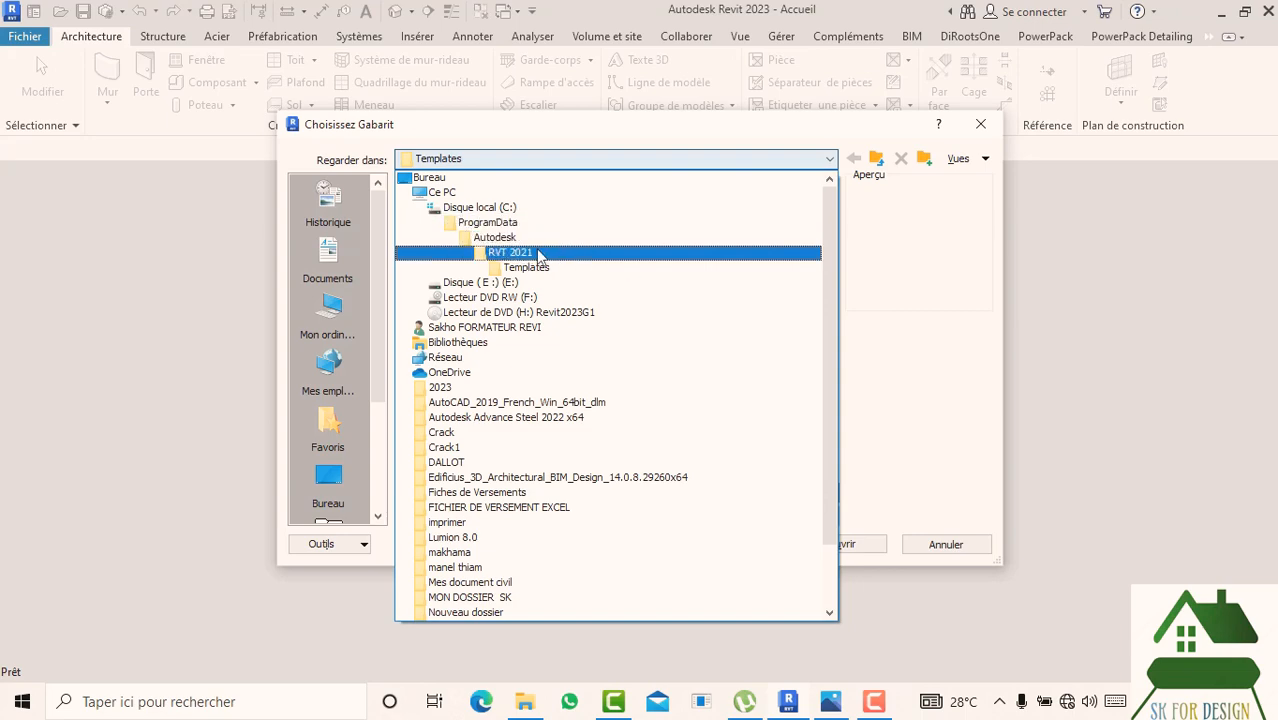
{"action": "left_click", "coordinate": [519, 224]}
{"action": "scroll", "coordinate": [519, 330], "scroll_direction": "down", "scroll_amount": 10}
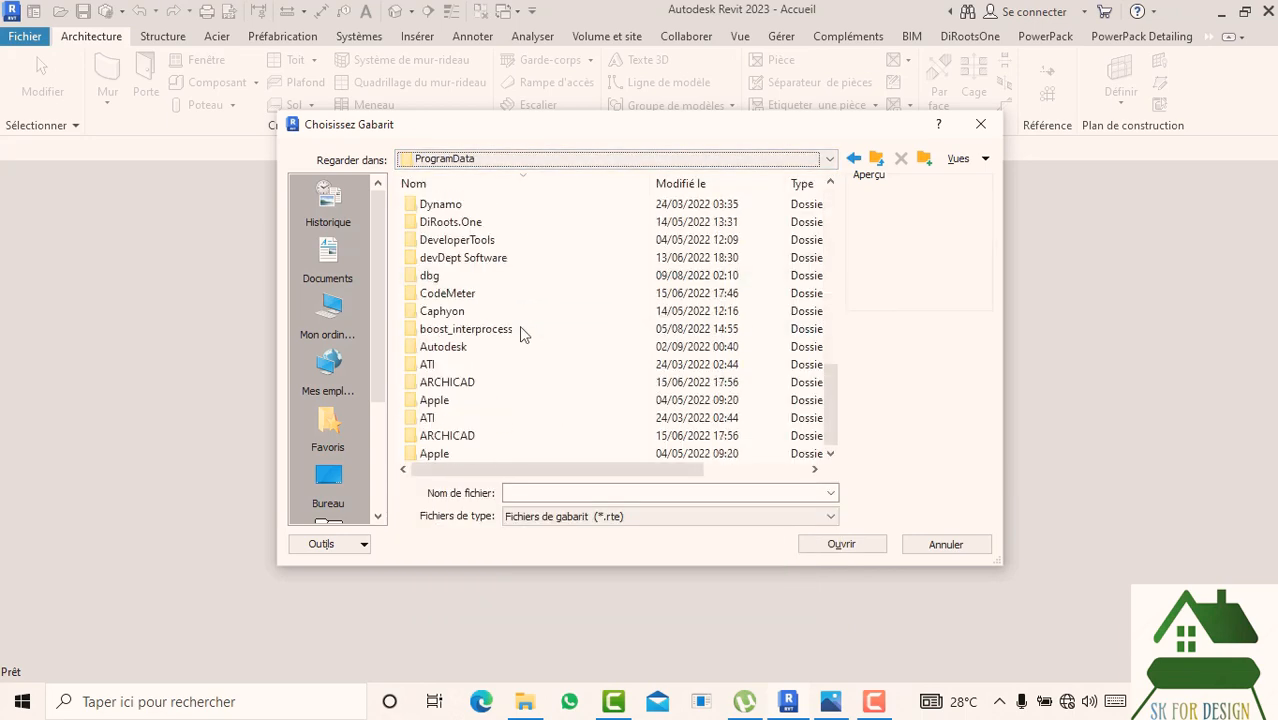
{"action": "scroll", "coordinate": [478, 285], "scroll_direction": "up", "scroll_amount": 10}
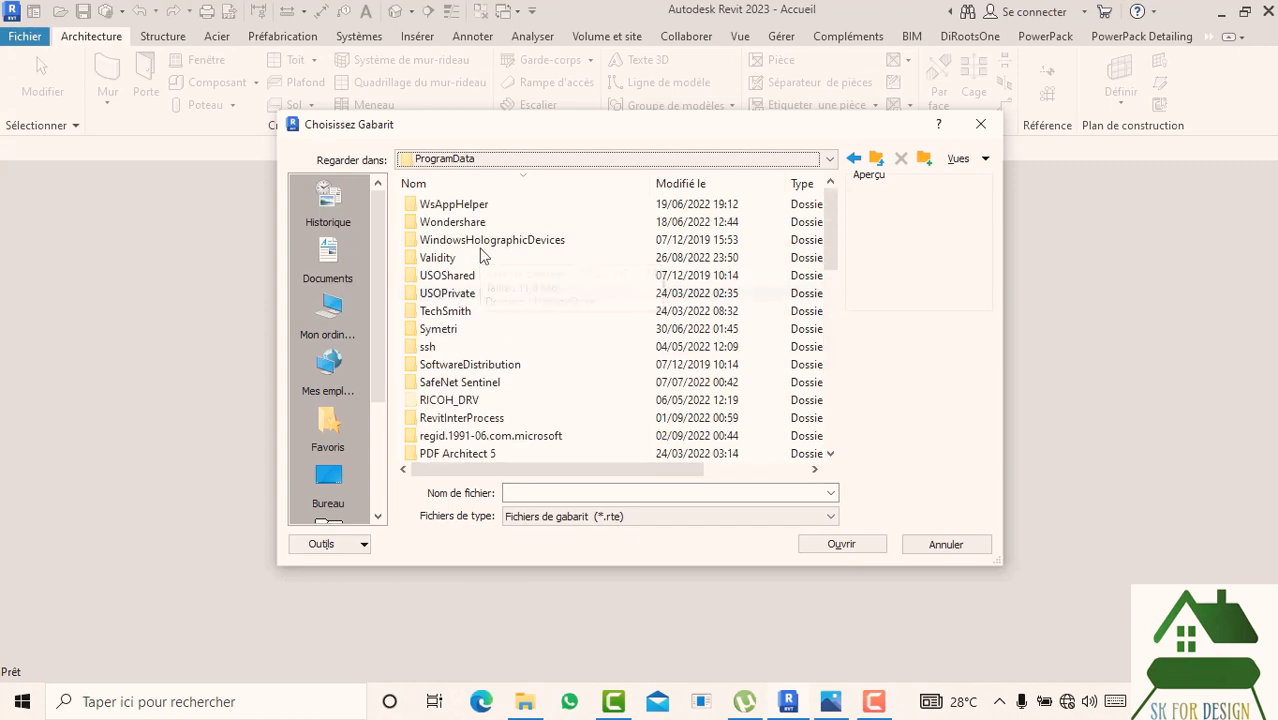
{"action": "scroll", "coordinate": [475, 280], "scroll_direction": "down", "scroll_amount": 6}
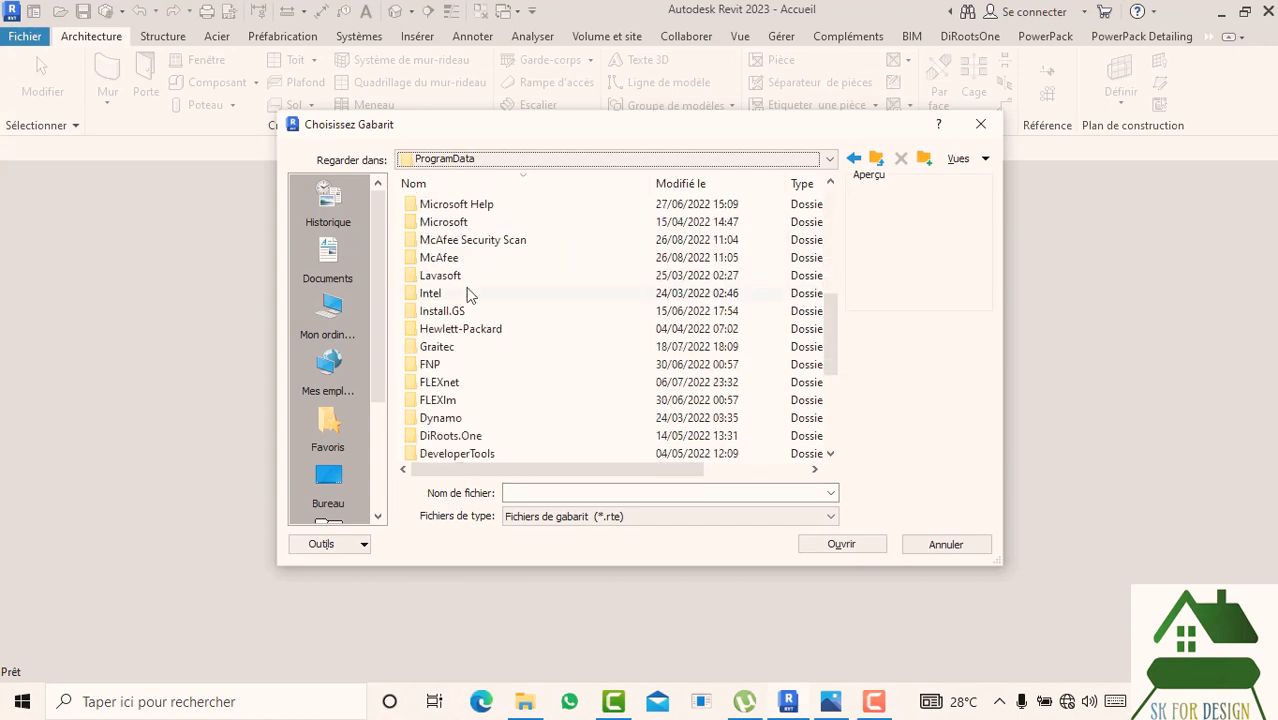
{"action": "scroll", "coordinate": [470, 293], "scroll_direction": "down", "scroll_amount": 2}
{"action": "scroll", "coordinate": [470, 320], "scroll_direction": "down", "scroll_amount": 2}
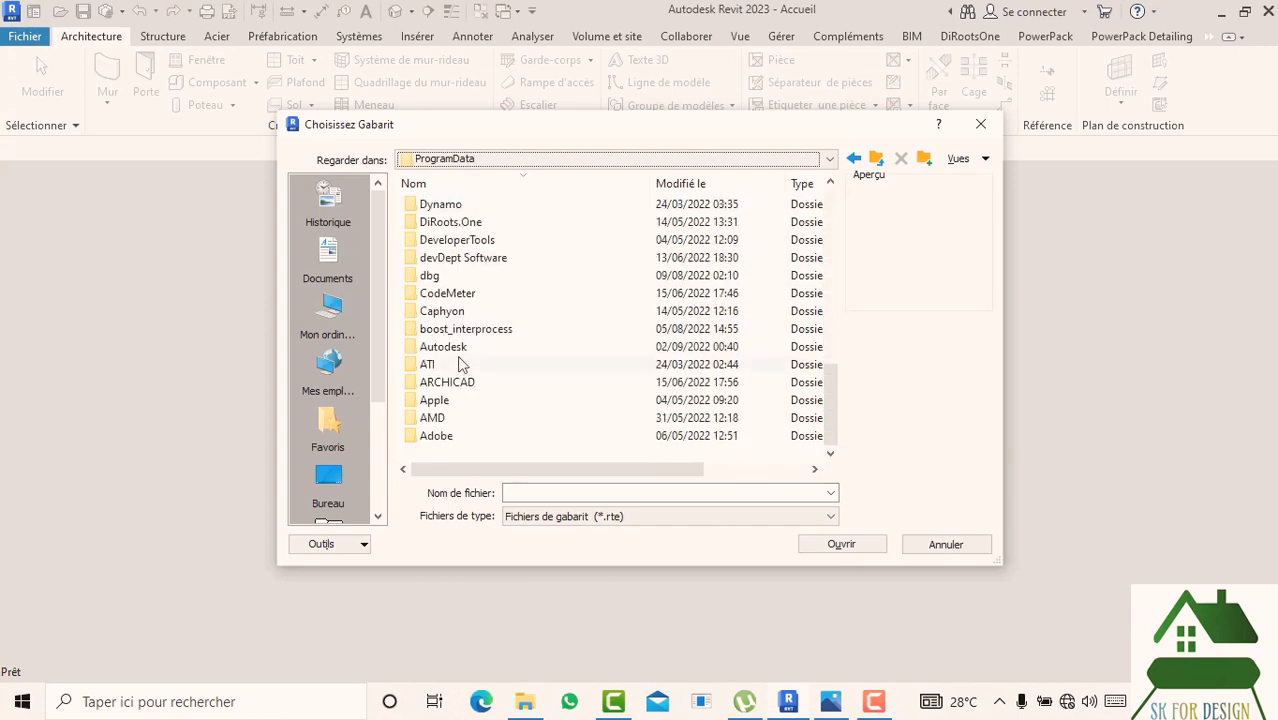
{"action": "double_click", "coordinate": [460, 347]}
- Check the Revit Server 2023 folder, return to the Autodesk folder and look through its subfolders for templates
{"action": "scroll", "coordinate": [468, 360], "scroll_direction": "down", "scroll_amount": 2}
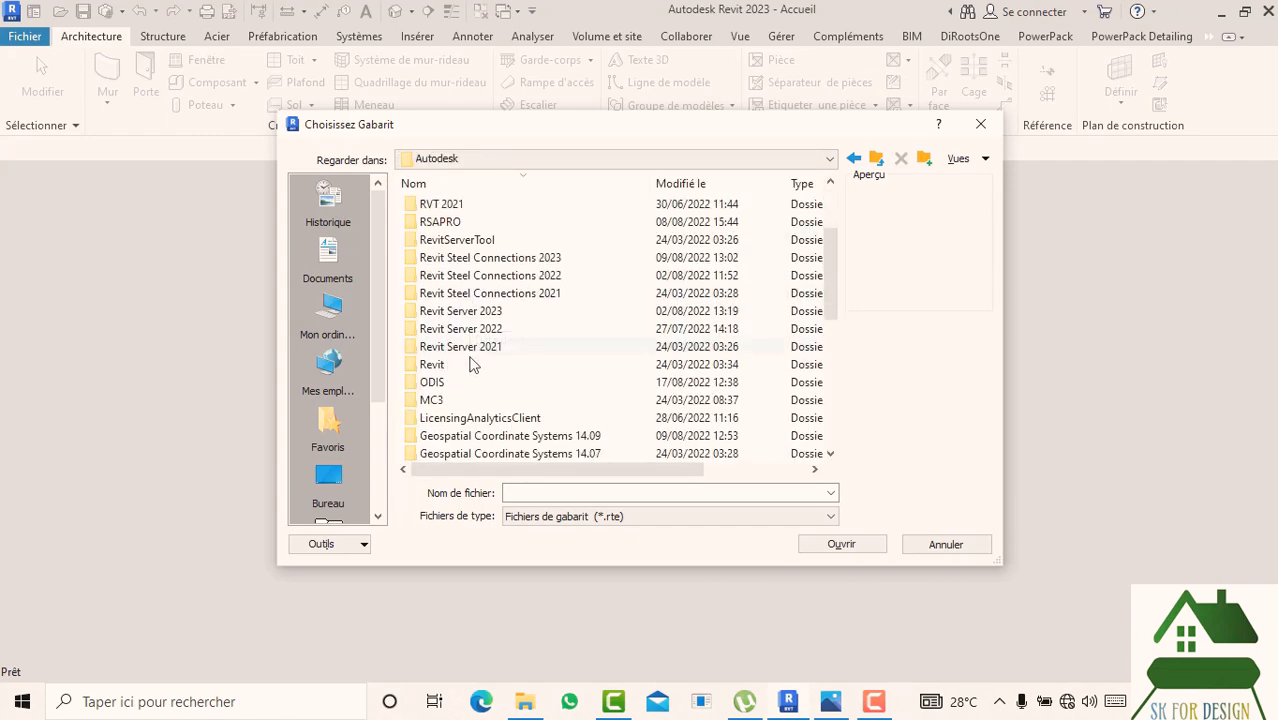
{"action": "double_click", "coordinate": [467, 313]}
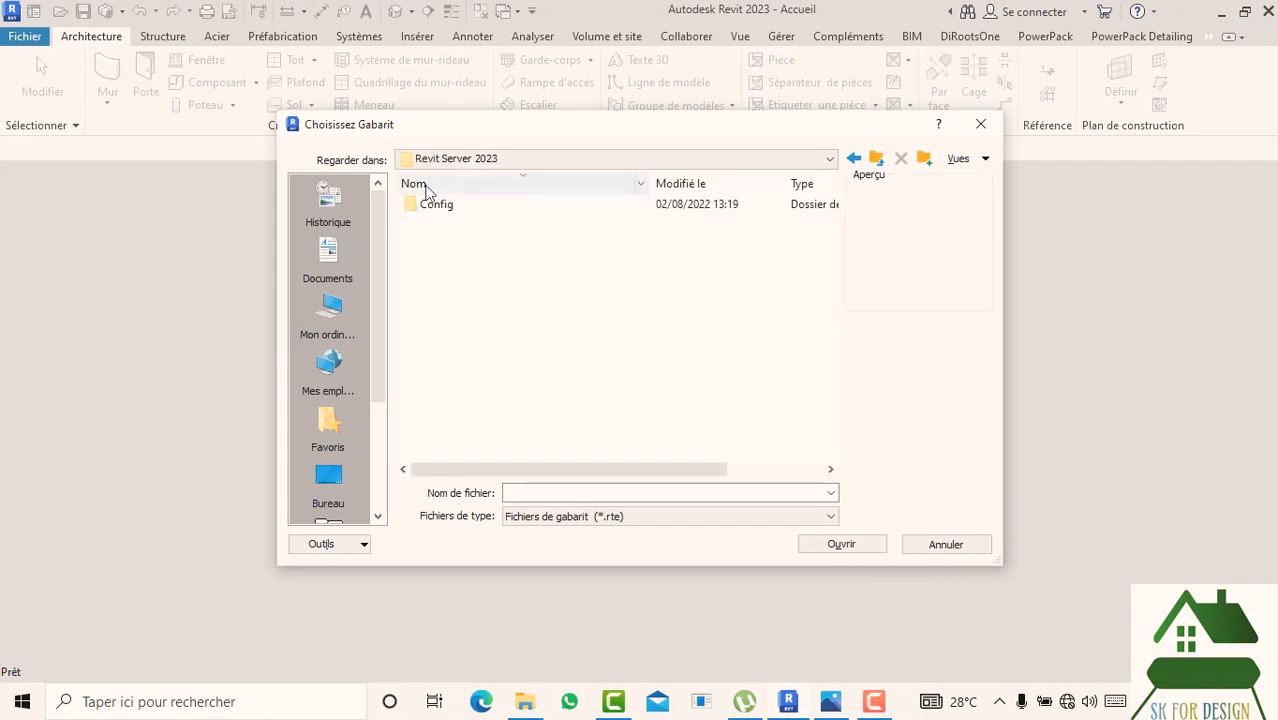
{"action": "left_click", "coordinate": [854, 160]}
{"action": "scroll", "coordinate": [559, 380], "scroll_direction": "down", "scroll_amount": 1}
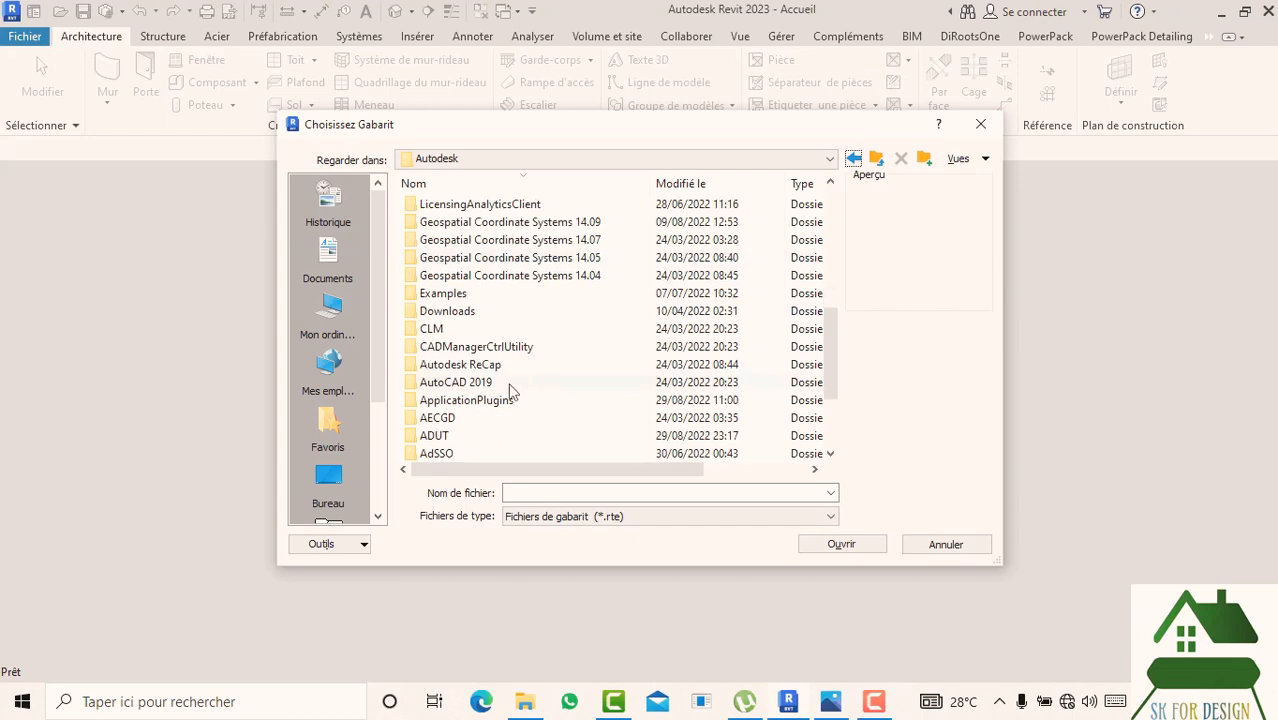
{"action": "scroll", "coordinate": [500, 382], "scroll_direction": "down", "scroll_amount": 1}
{"action": "scroll", "coordinate": [490, 350], "scroll_direction": "up", "scroll_amount": 3}
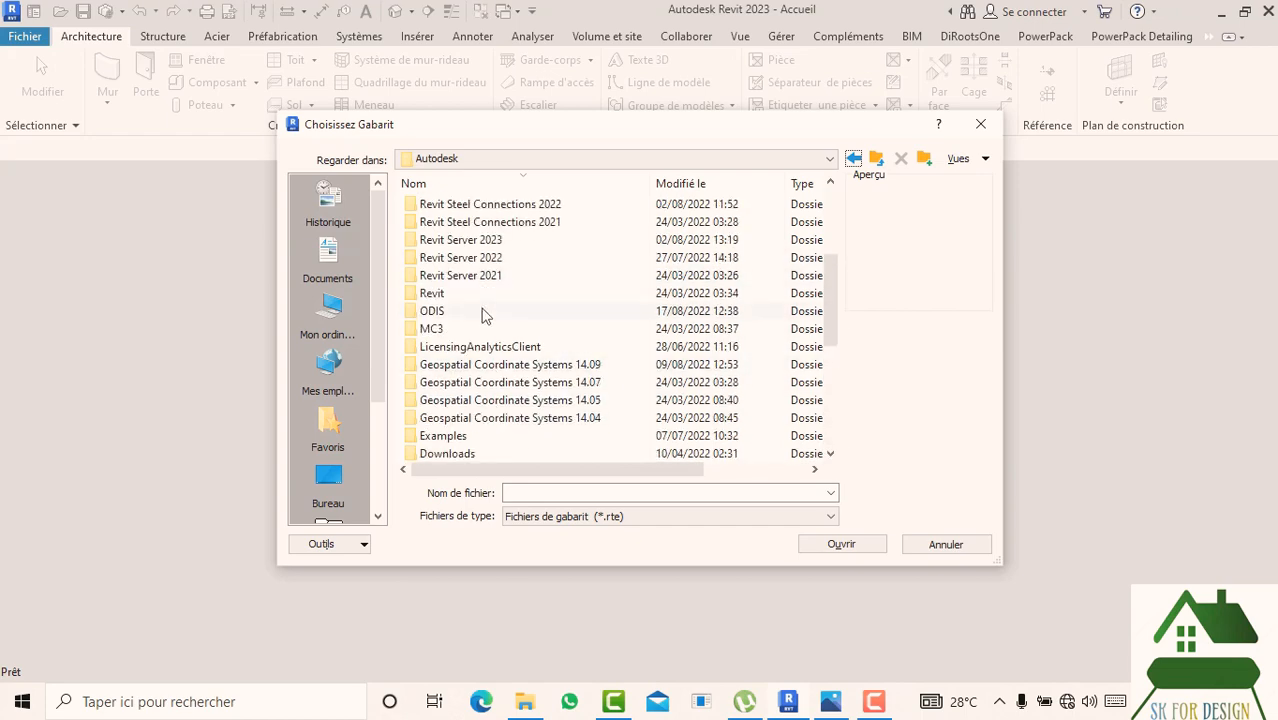
{"action": "scroll", "coordinate": [537, 388], "scroll_direction": "down", "scroll_amount": 5}
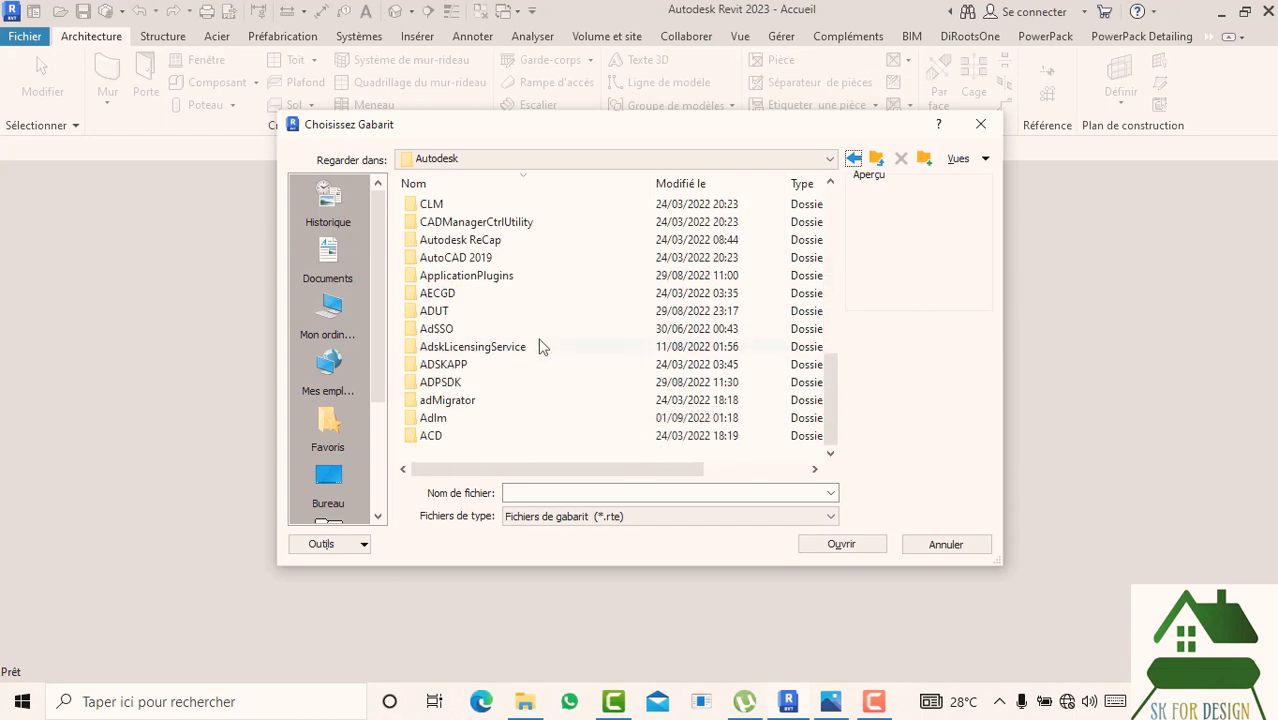
{"action": "scroll", "coordinate": [525, 320], "scroll_direction": "up", "scroll_amount": 8}
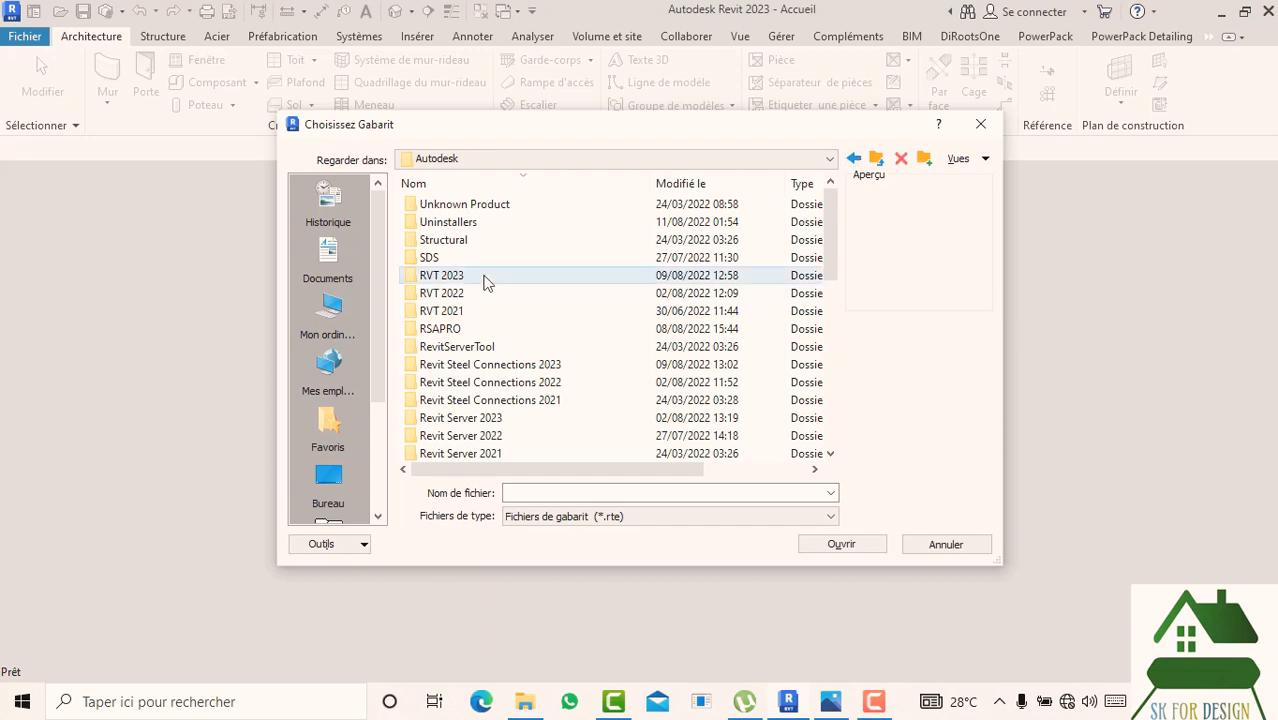
- Create a new project from the Default_M_FRA template in the RVT 2023 Templates folder
{"action": "double_click", "coordinate": [487, 277]}
{"action": "double_click", "coordinate": [497, 228]}
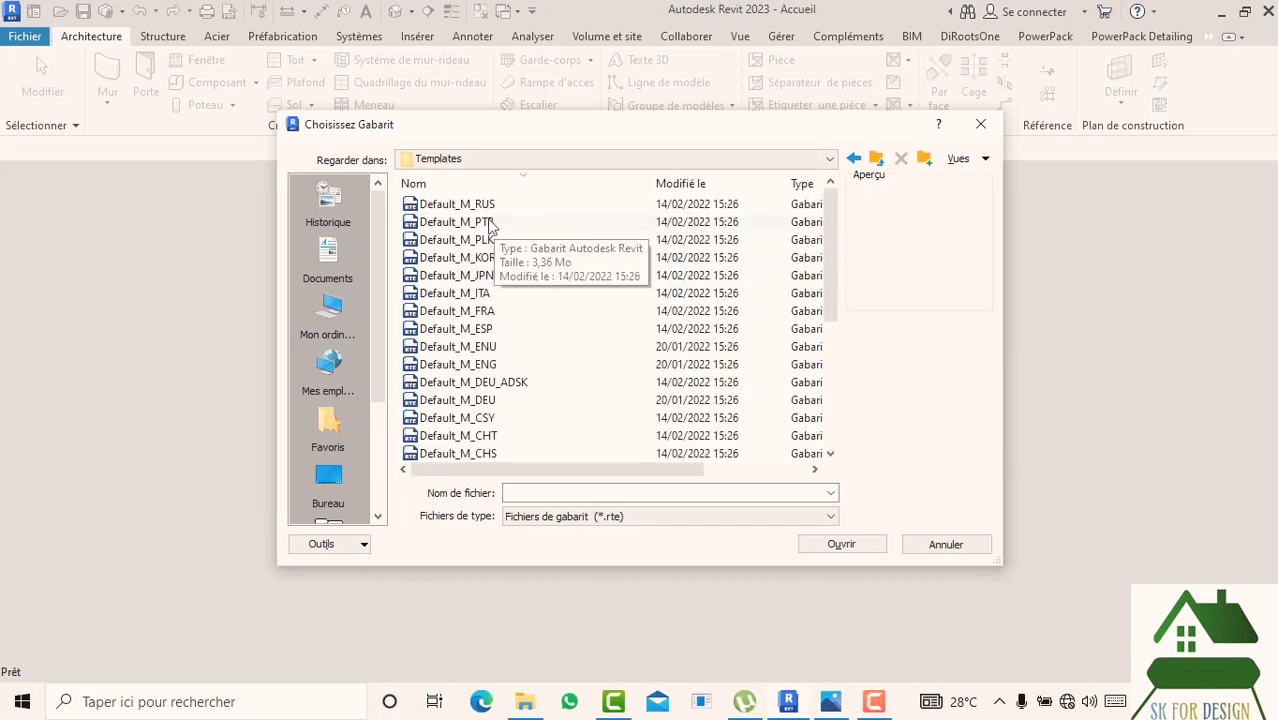
{"action": "double_click", "coordinate": [495, 312]}
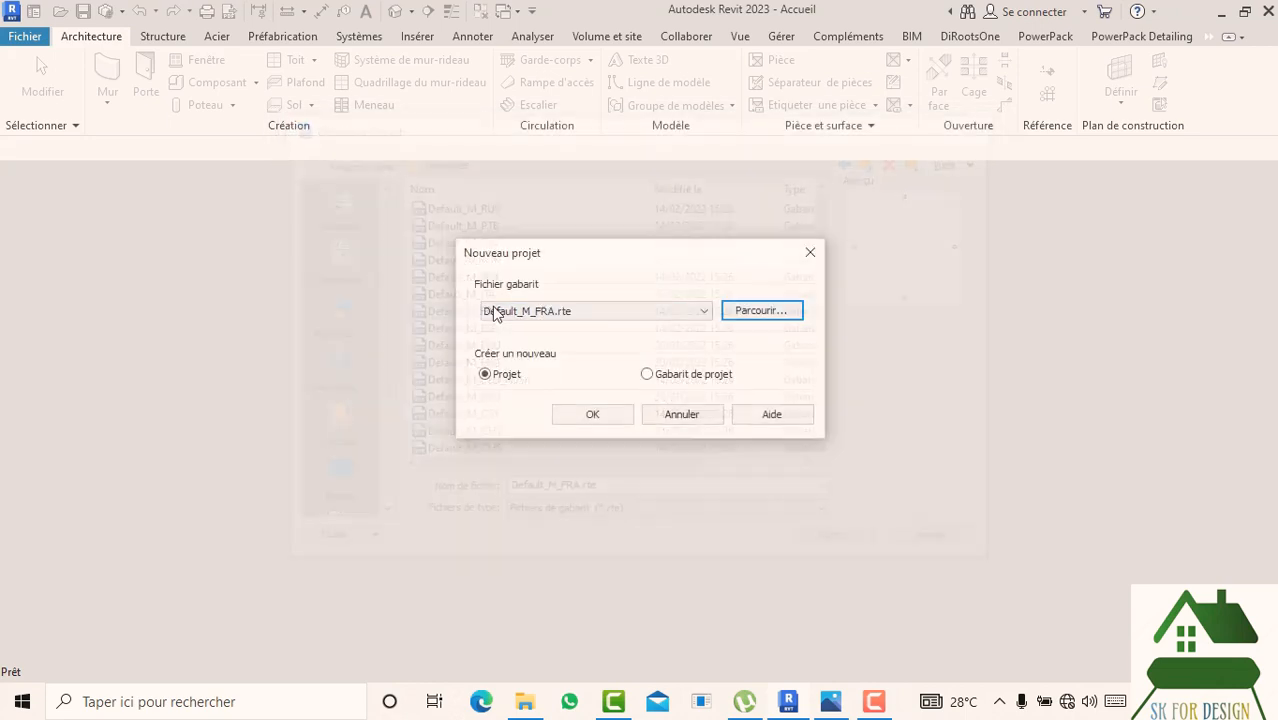
{"action": "left_click", "coordinate": [586, 416]}
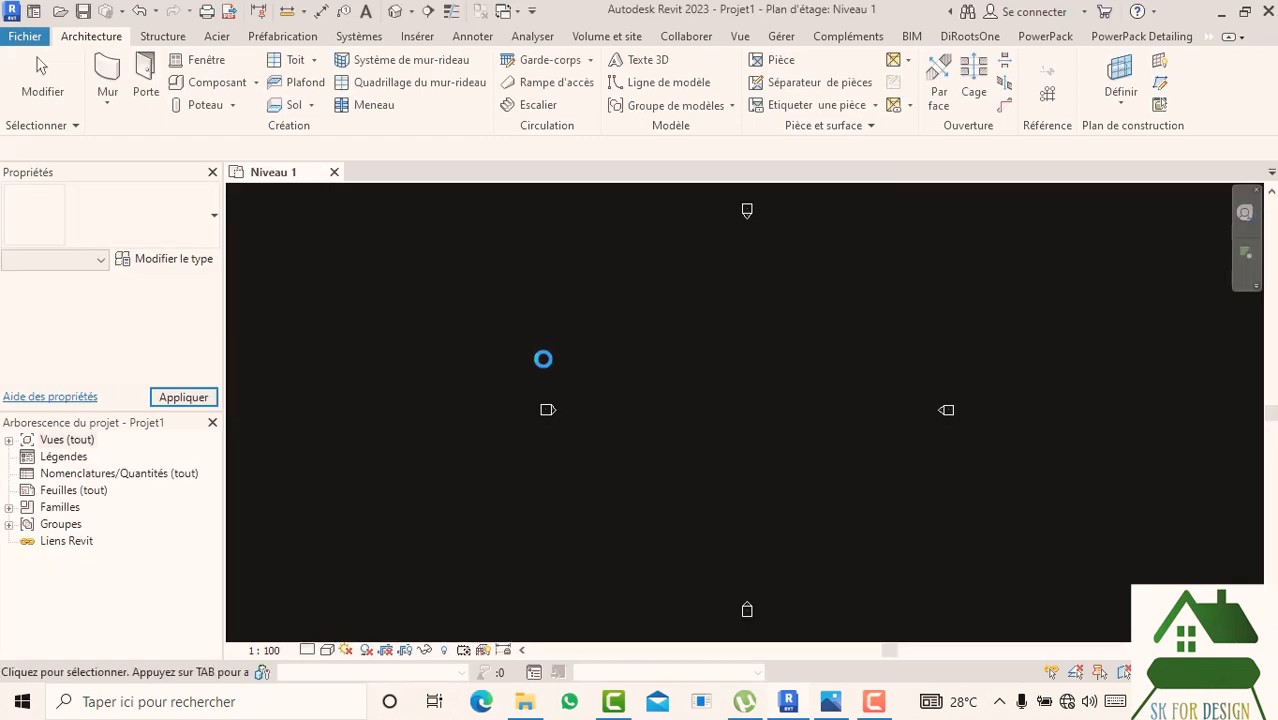
- Expand the project's views to list the floor plans and ceiling plans
{"action": "scroll", "coordinate": [756, 360], "scroll_direction": "down", "scroll_amount": 2}
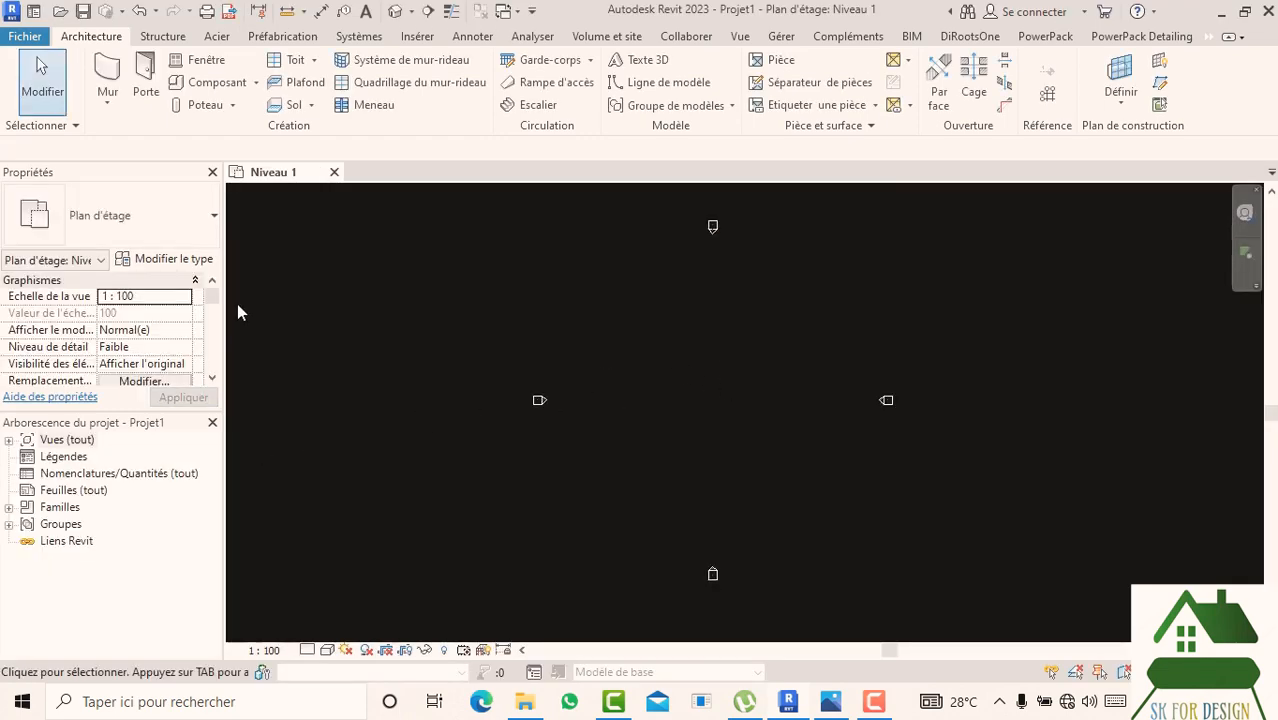
{"action": "middle_click_drag", "start_coordinate": [854, 323], "coordinate": [832, 330]}
{"action": "scroll", "coordinate": [607, 343], "scroll_direction": "up", "scroll_amount": 1}
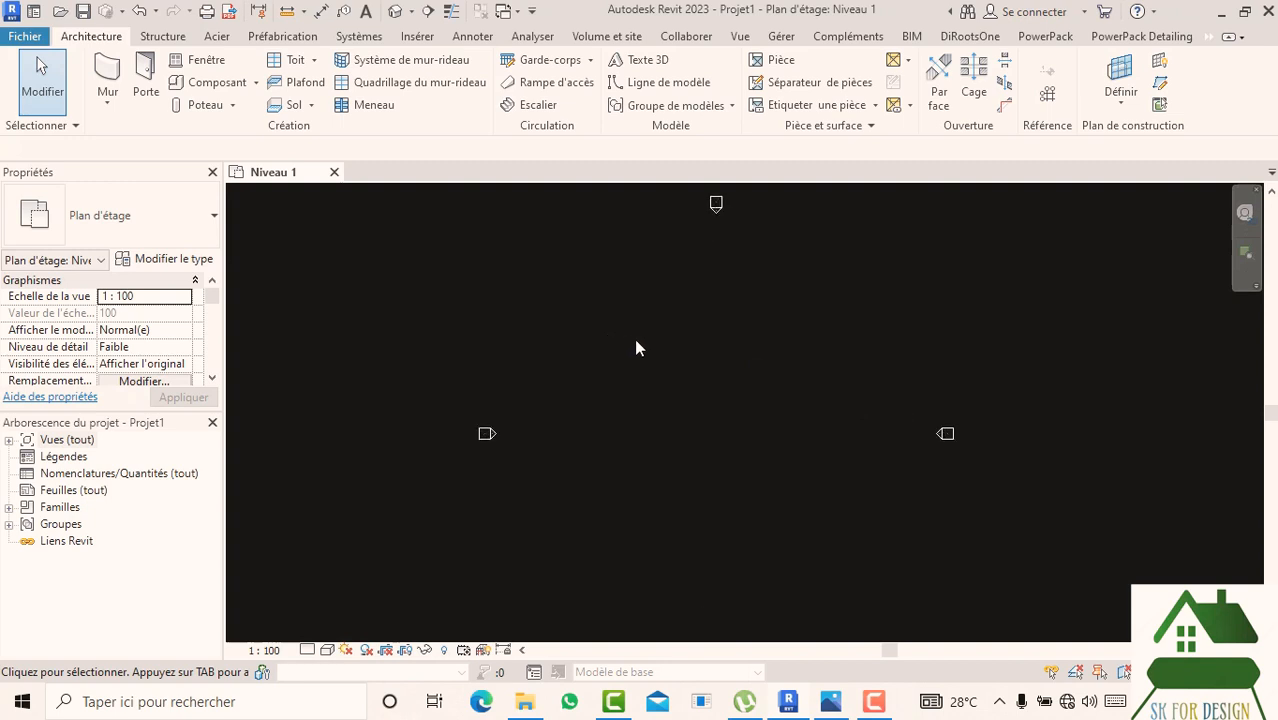
{"action": "left_click", "coordinate": [13, 445]}
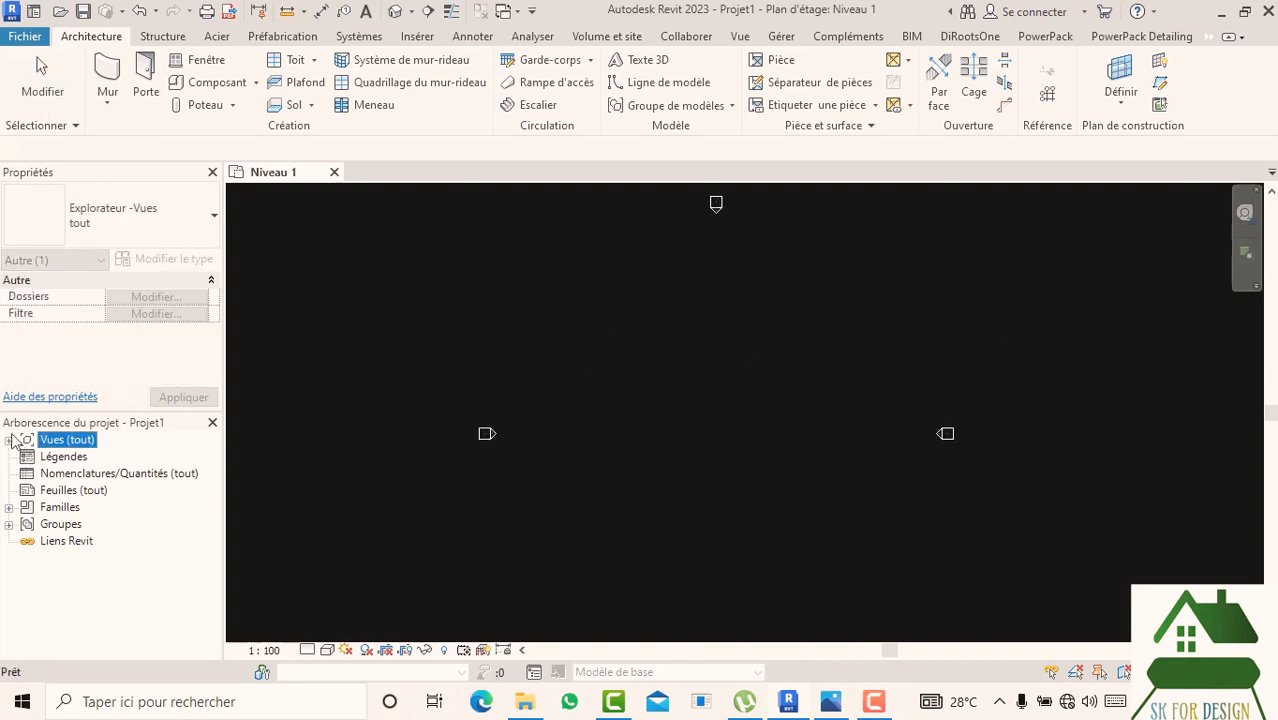
{"action": "left_click", "coordinate": [9, 440]}
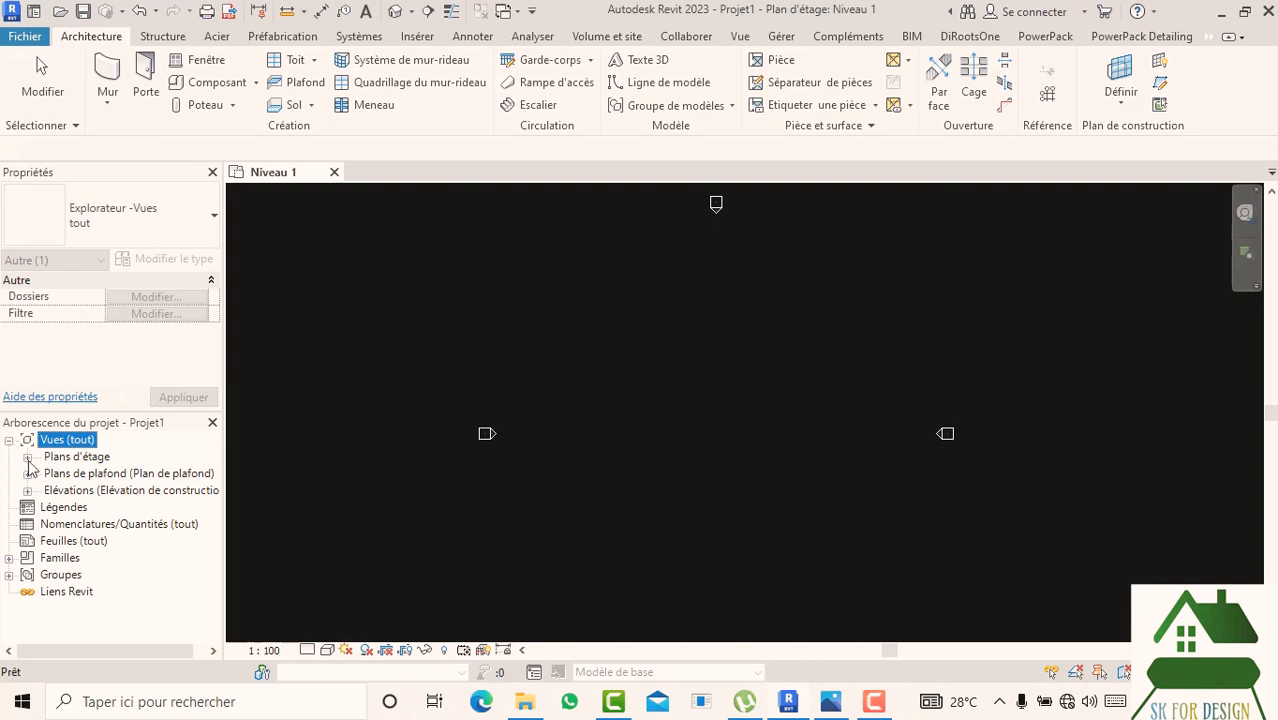
{"action": "left_click", "coordinate": [27, 457]}
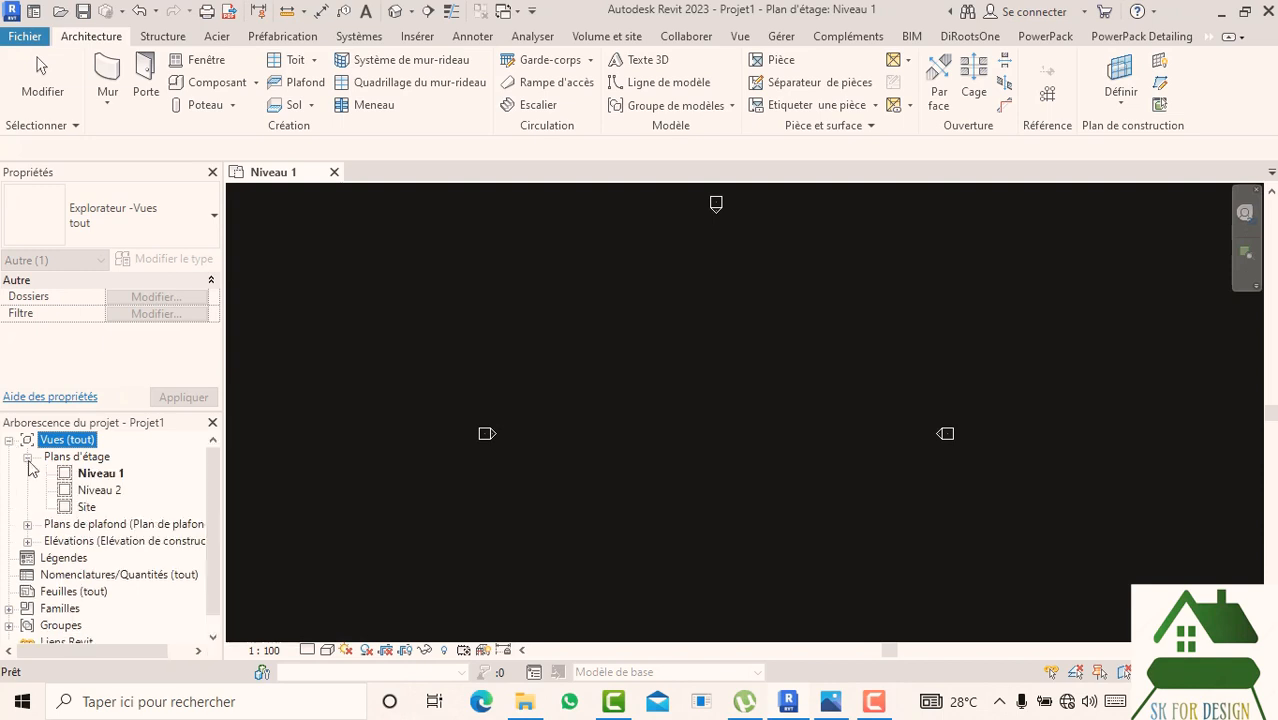
{"action": "left_click", "coordinate": [27, 525]}
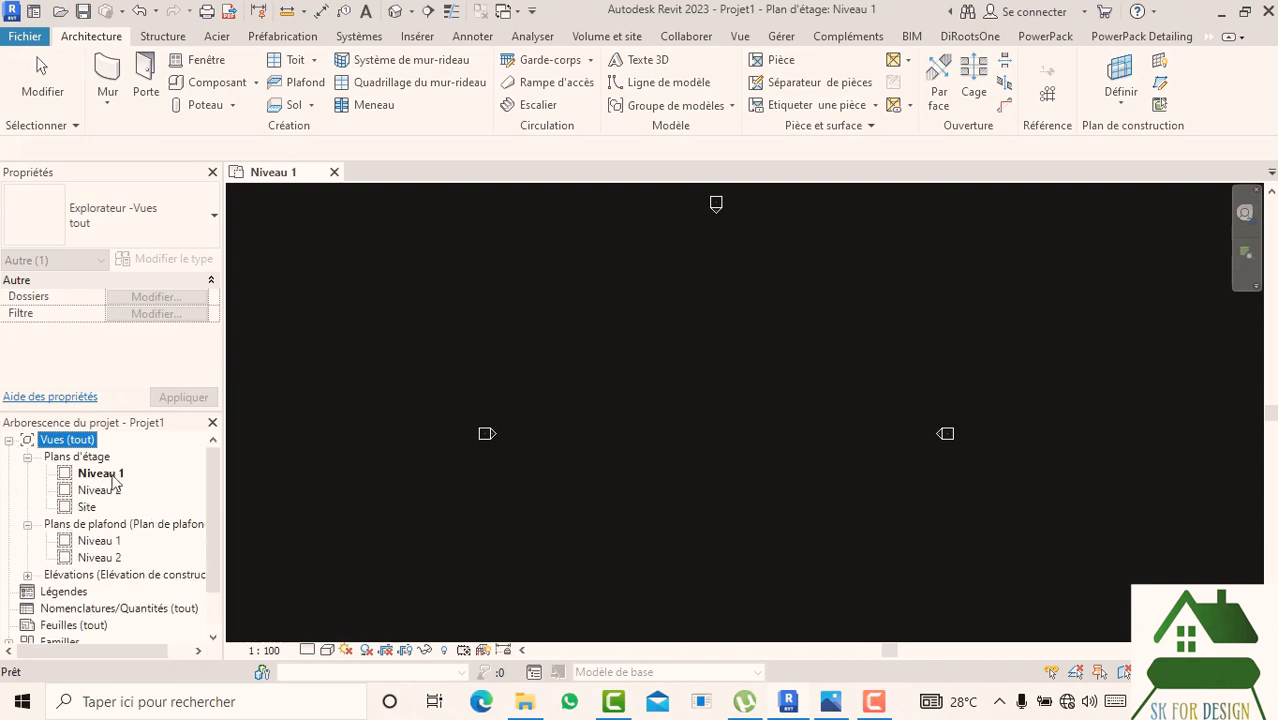
{"action": "scroll", "coordinate": [746, 338], "scroll_direction": "up", "scroll_amount": 2}
{"action": "scroll", "coordinate": [702, 352], "scroll_direction": "down", "scroll_amount": 2}
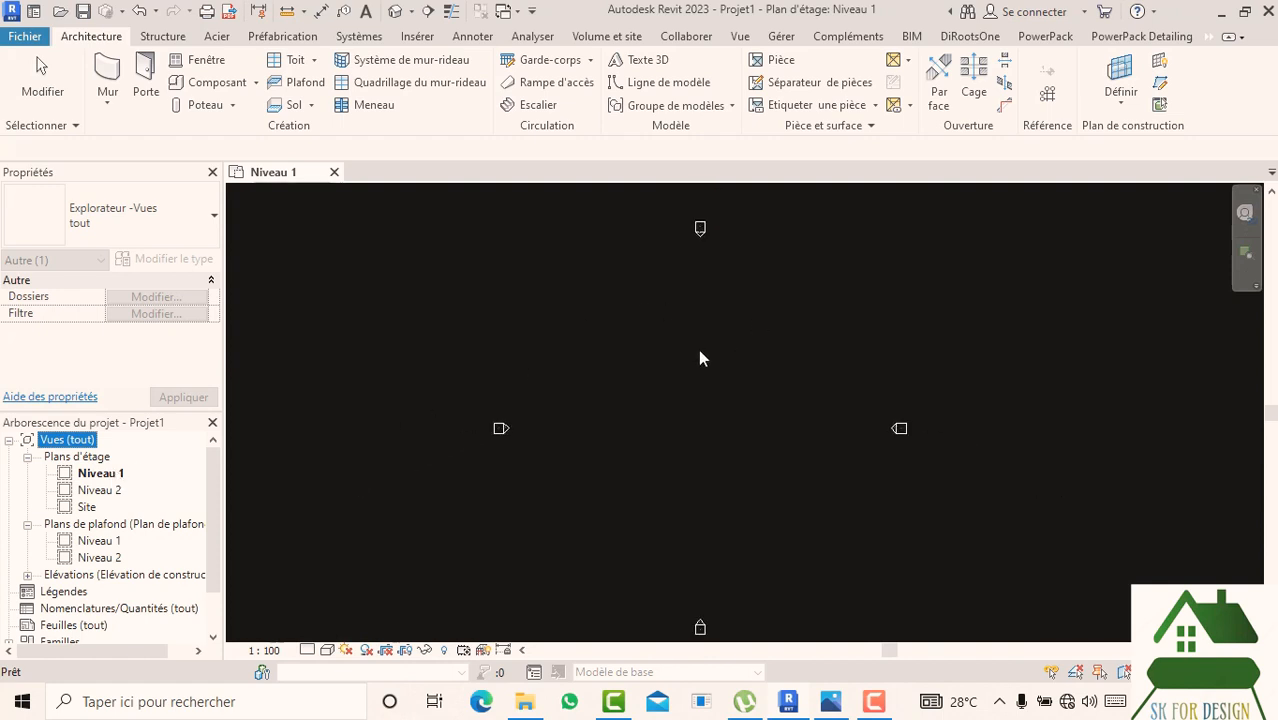
{"action": "scroll", "coordinate": [703, 354], "scroll_direction": "up", "scroll_amount": 1}
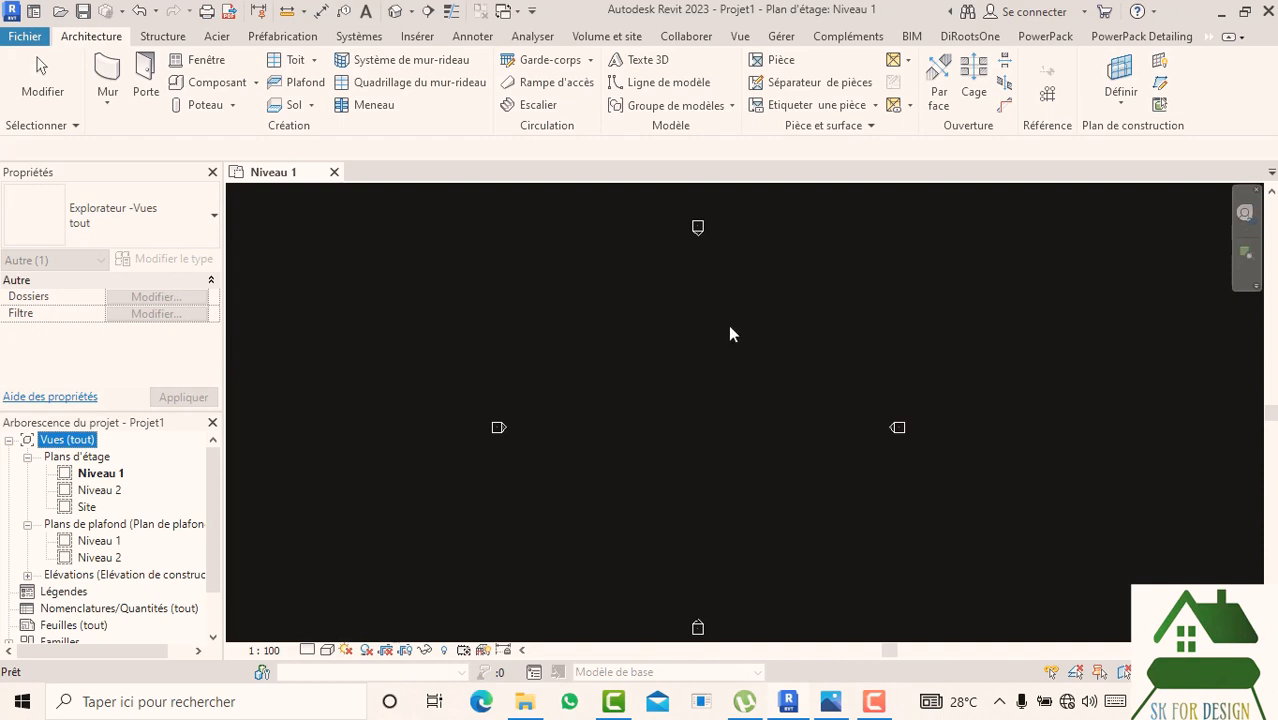
{"action": "scroll", "coordinate": [750, 308], "scroll_direction": "down", "scroll_amount": 2}
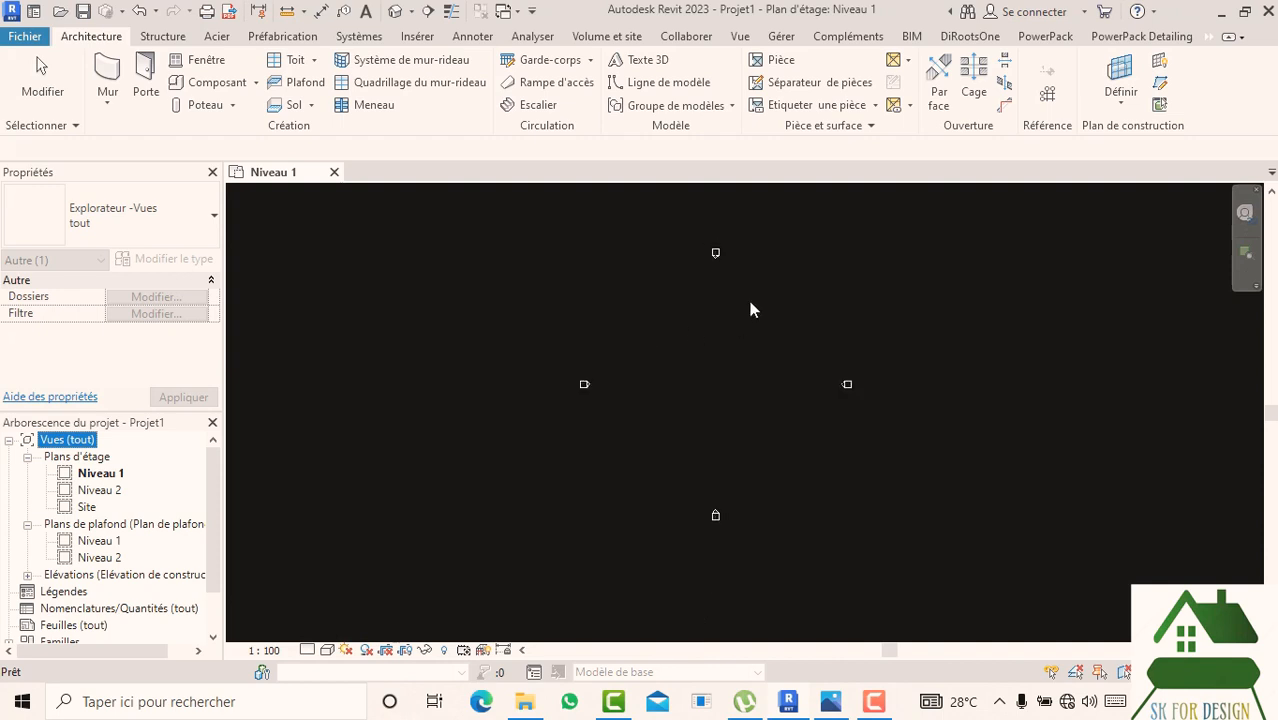
{"action": "scroll", "coordinate": [747, 296], "scroll_direction": "up", "scroll_amount": 1}
{"action": "scroll", "coordinate": [746, 303], "scroll_direction": "down", "scroll_amount": 3}
{"action": "scroll", "coordinate": [817, 299], "scroll_direction": "up", "scroll_amount": 3}
{"action": "scroll", "coordinate": [686, 297], "scroll_direction": "down", "scroll_amount": 2}
- Switch to File Explorer and open the Libraries folder on disk E
{"action": "left_click", "coordinate": [527, 703]}
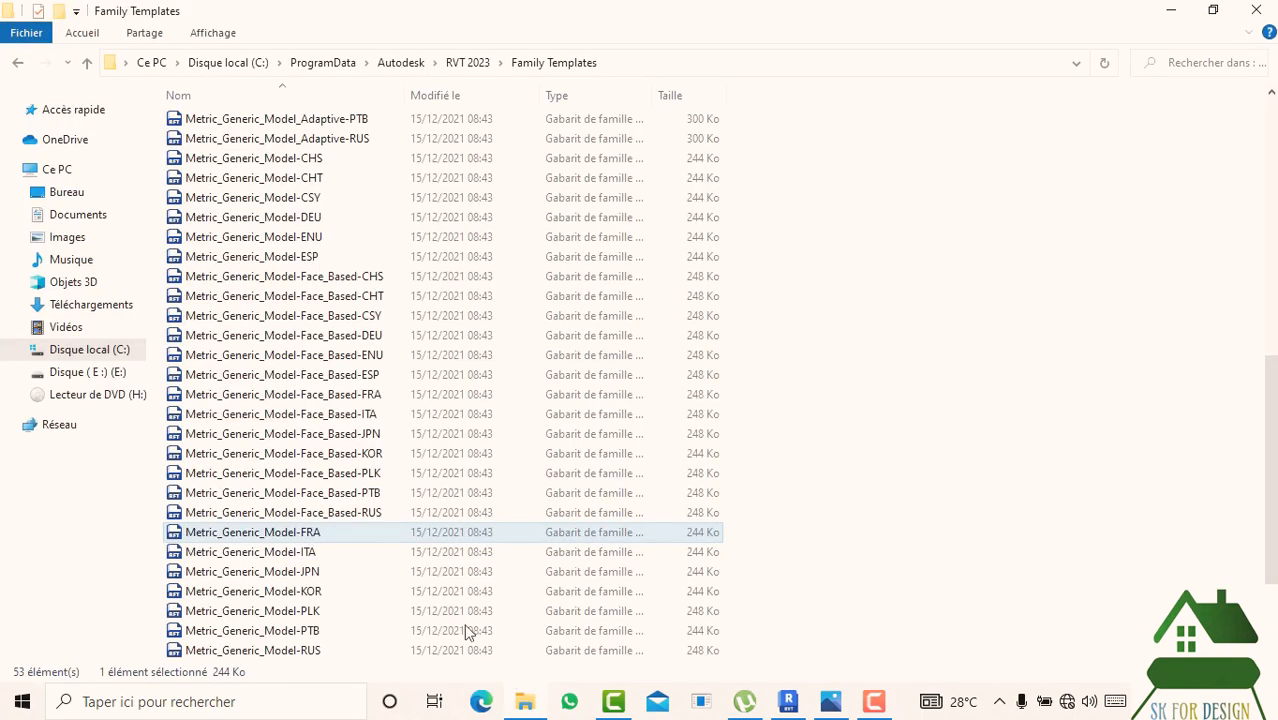
{"action": "left_click", "coordinate": [84, 372]}
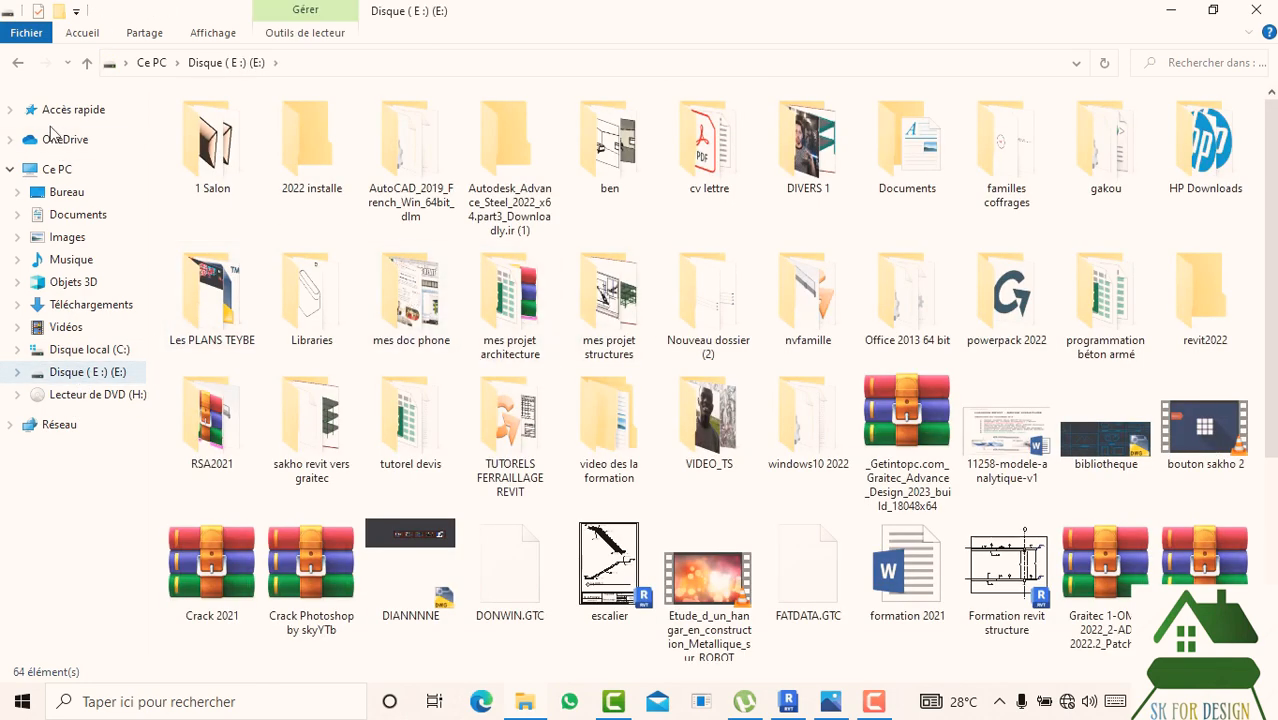
{"action": "left_click", "coordinate": [18, 63]}
{"action": "left_click", "coordinate": [18, 63]}
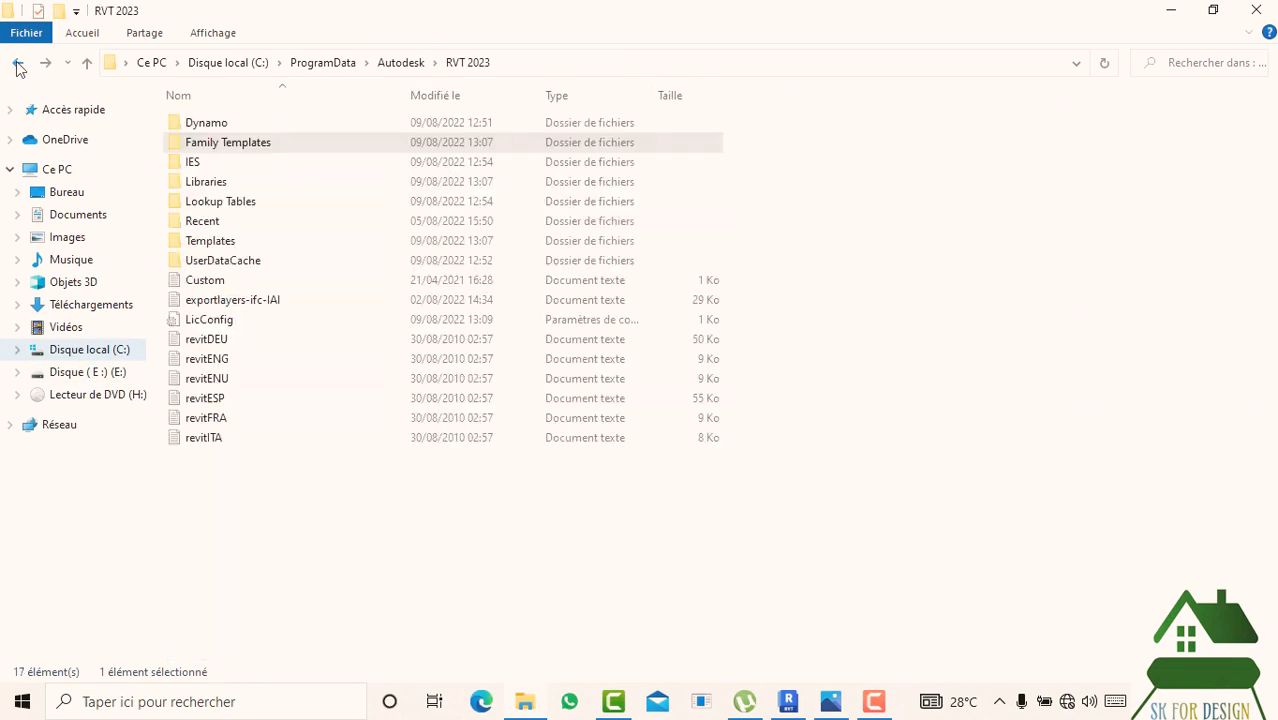
{"action": "left_click", "coordinate": [18, 63]}
{"action": "left_click", "coordinate": [18, 63]}
{"action": "left_click", "coordinate": [18, 63]}
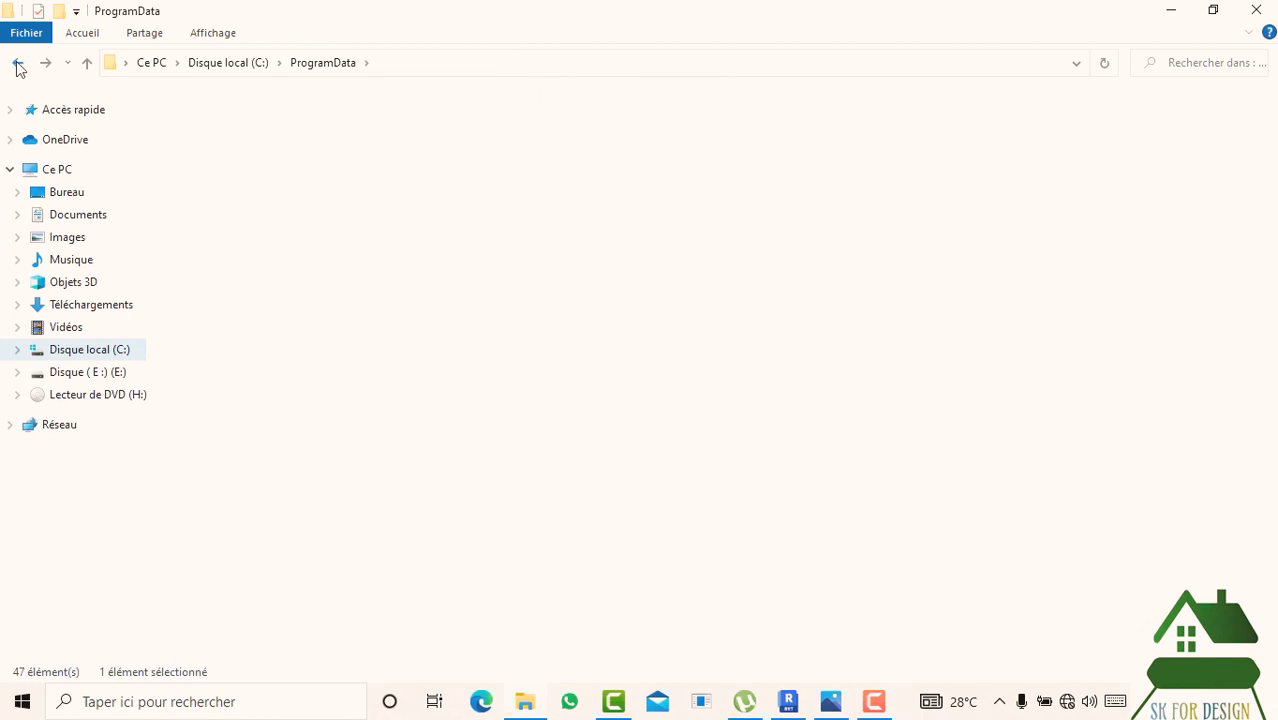
{"action": "left_click", "coordinate": [18, 63]}
{"action": "left_click", "coordinate": [18, 63]}
{"action": "left_click", "coordinate": [18, 63]}
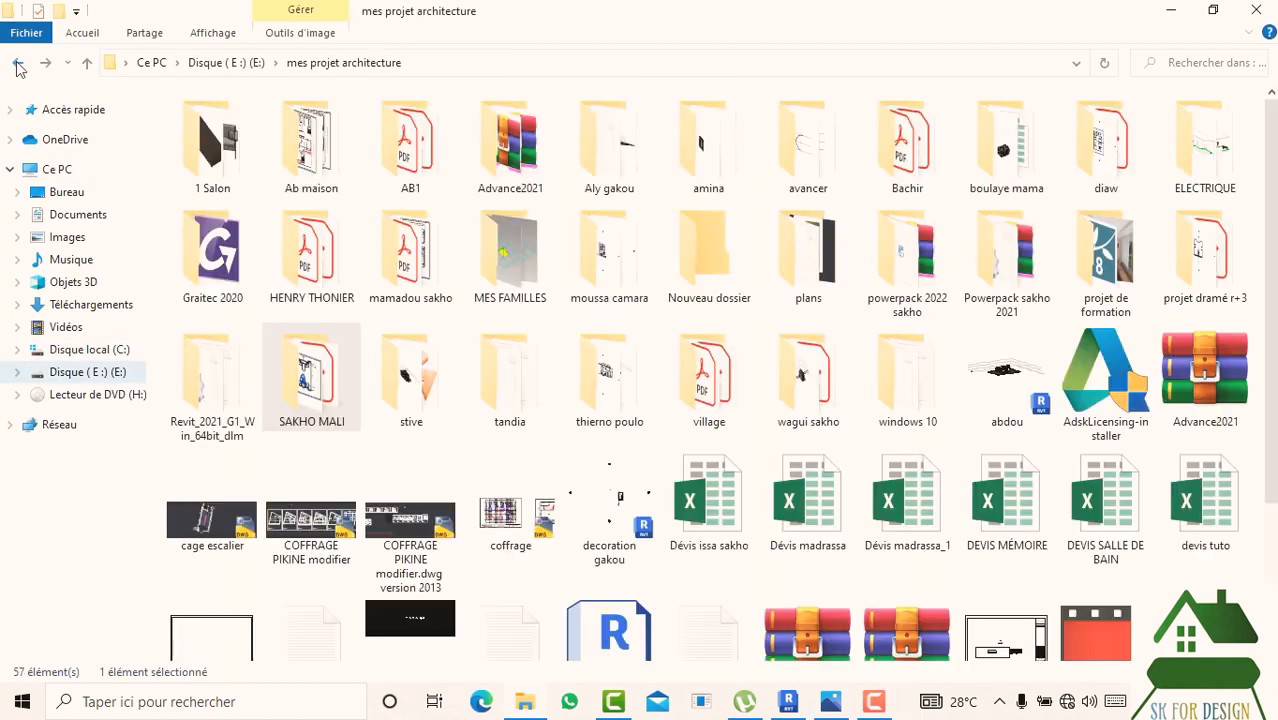
{"action": "left_click", "coordinate": [18, 63]}
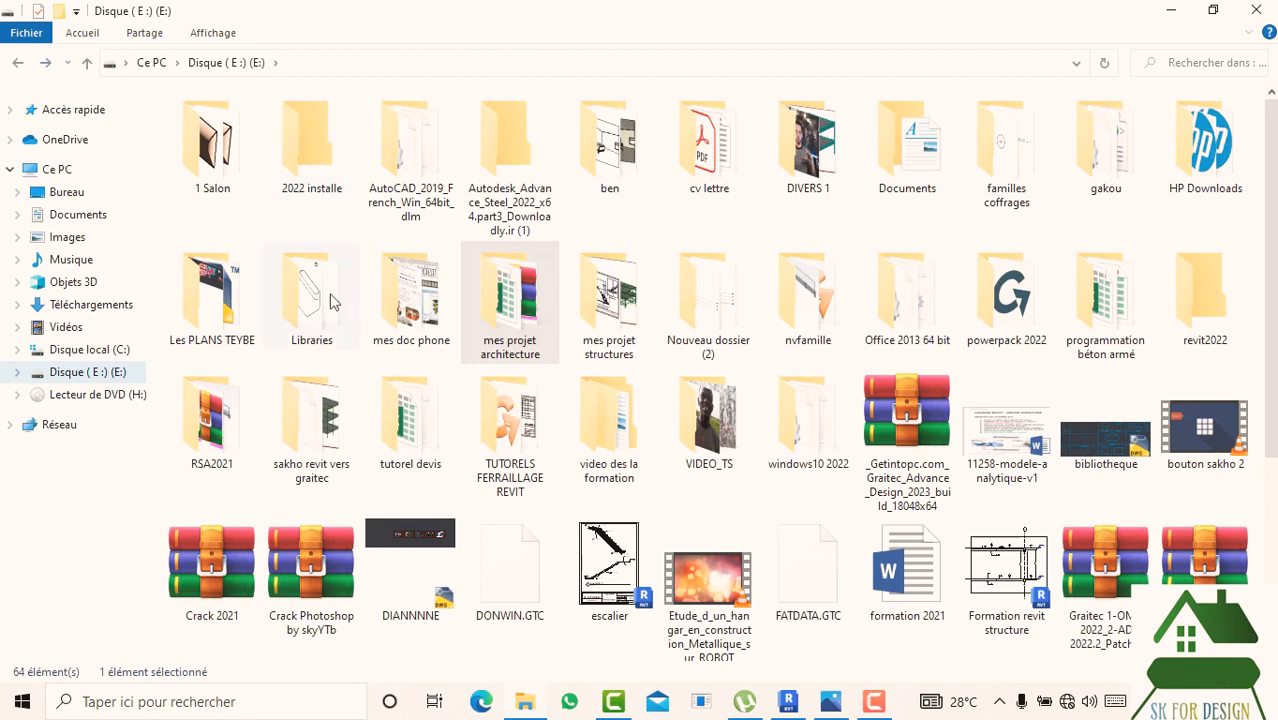
{"action": "double_click", "coordinate": [318, 322]}
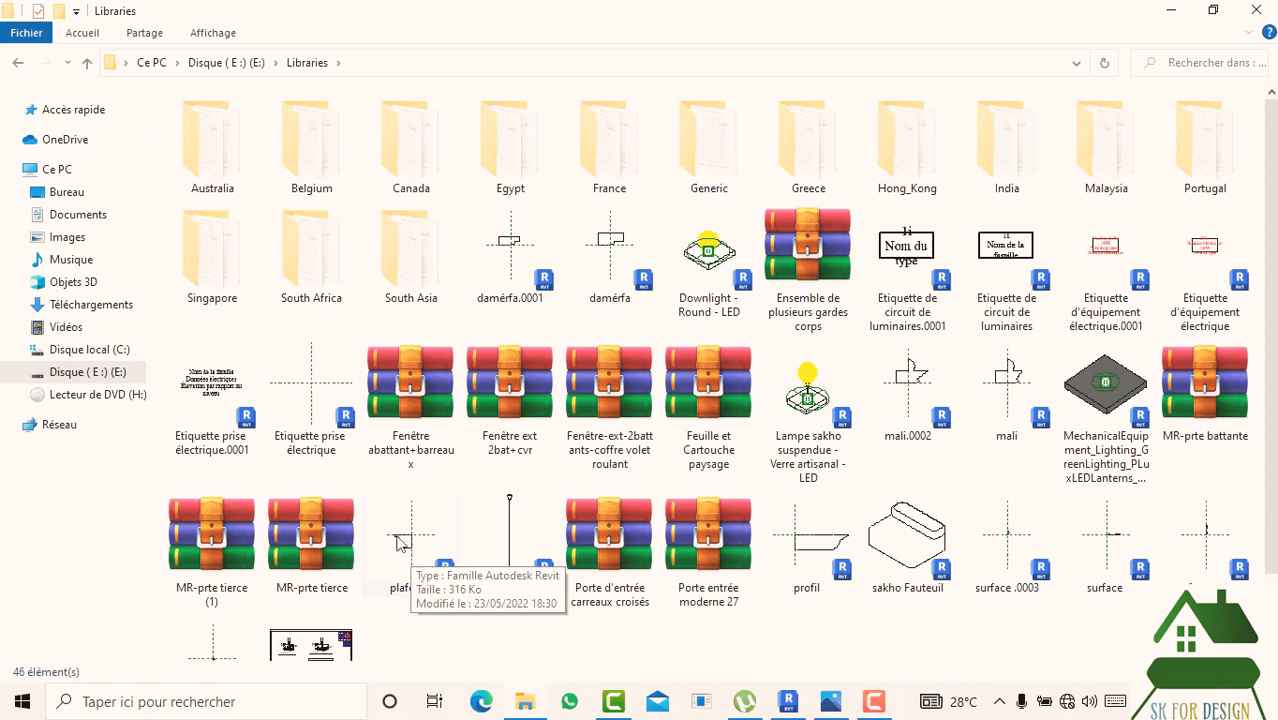
- Open the surface family file from the Libraries folder, upgrading it to Revit 2023
{"action": "double_click", "coordinate": [1100, 548]}
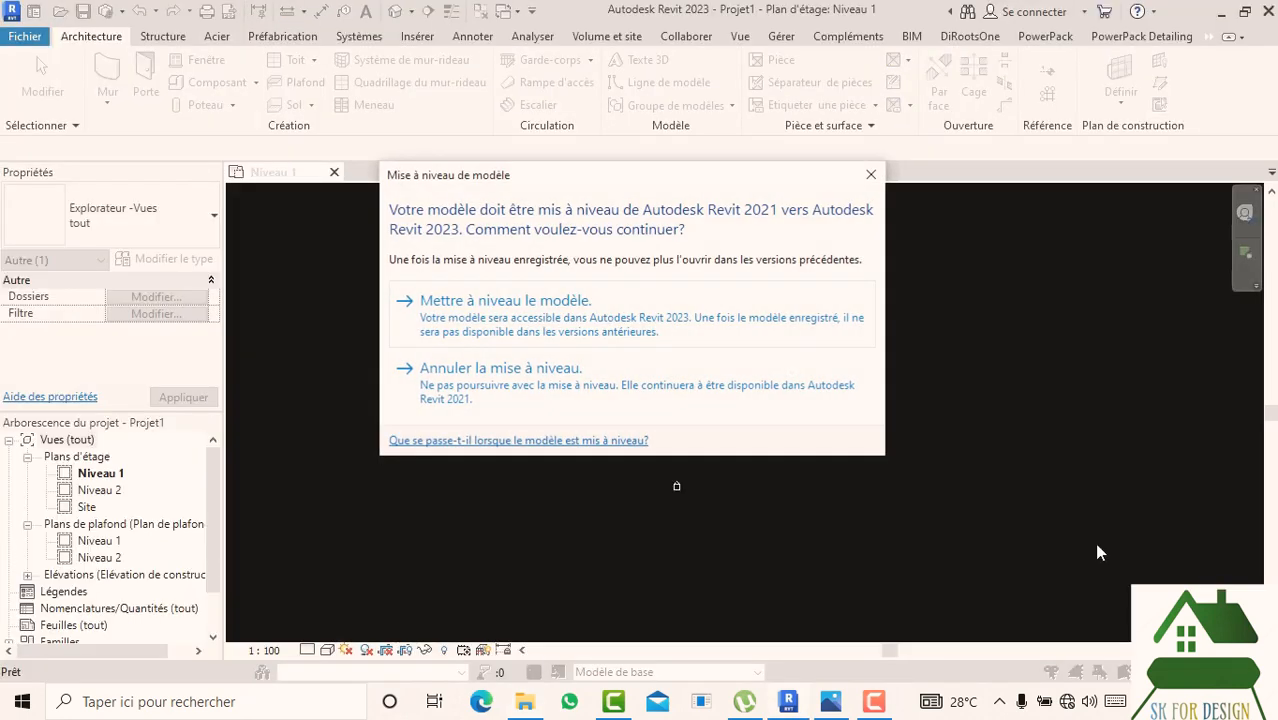
{"action": "left_click", "coordinate": [616, 325]}
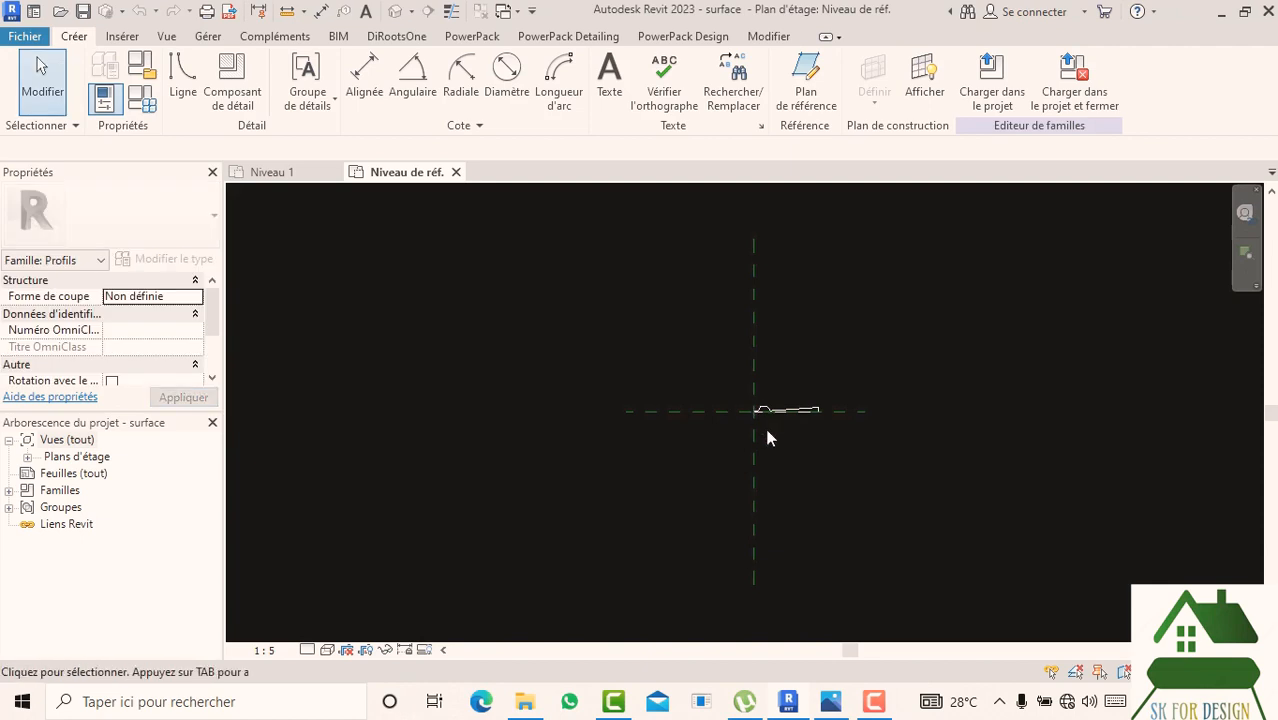
- Delete all the profile lines in the surface family: the baseline, both sloped segments, the arc and the vertical end line
{"action": "scroll", "coordinate": [767, 457], "scroll_direction": "up", "scroll_amount": 6}
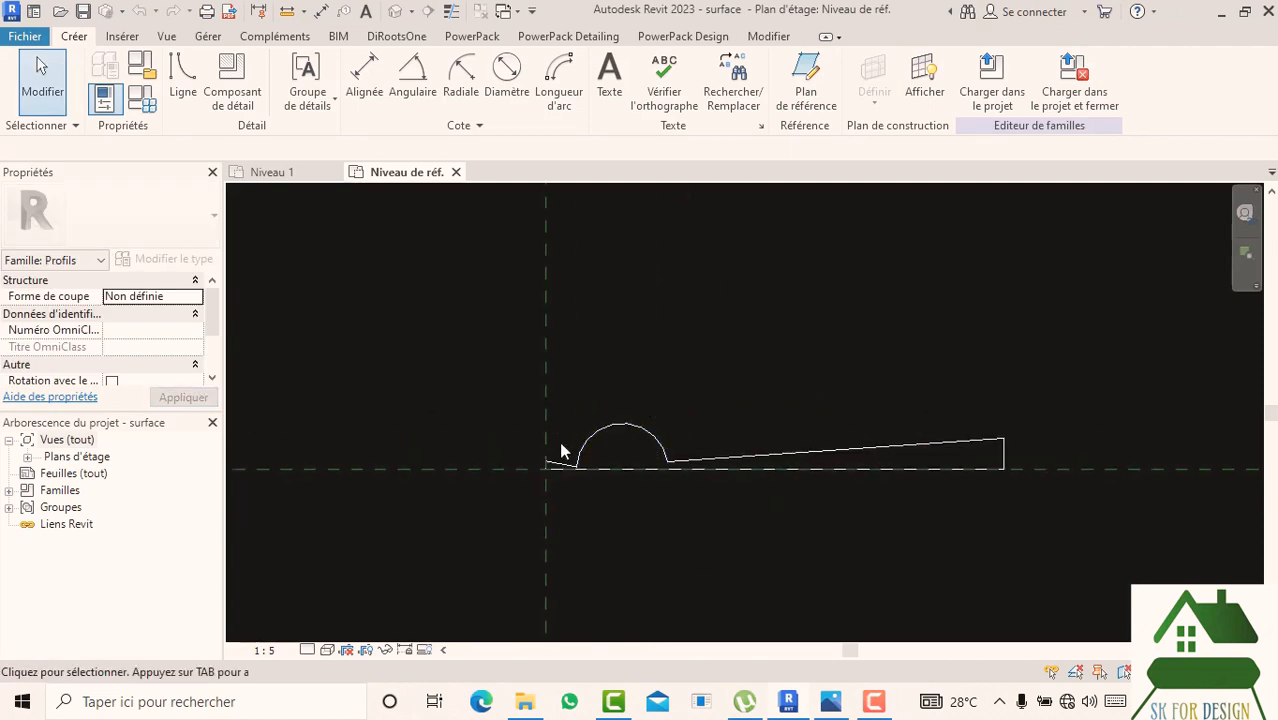
{"action": "scroll", "coordinate": [560, 443], "scroll_direction": "up", "scroll_amount": 3}
{"action": "middle_click_drag", "start_coordinate": [663, 412], "coordinate": [586, 382]}
{"action": "scroll", "coordinate": [587, 384], "scroll_direction": "down", "scroll_amount": 3}
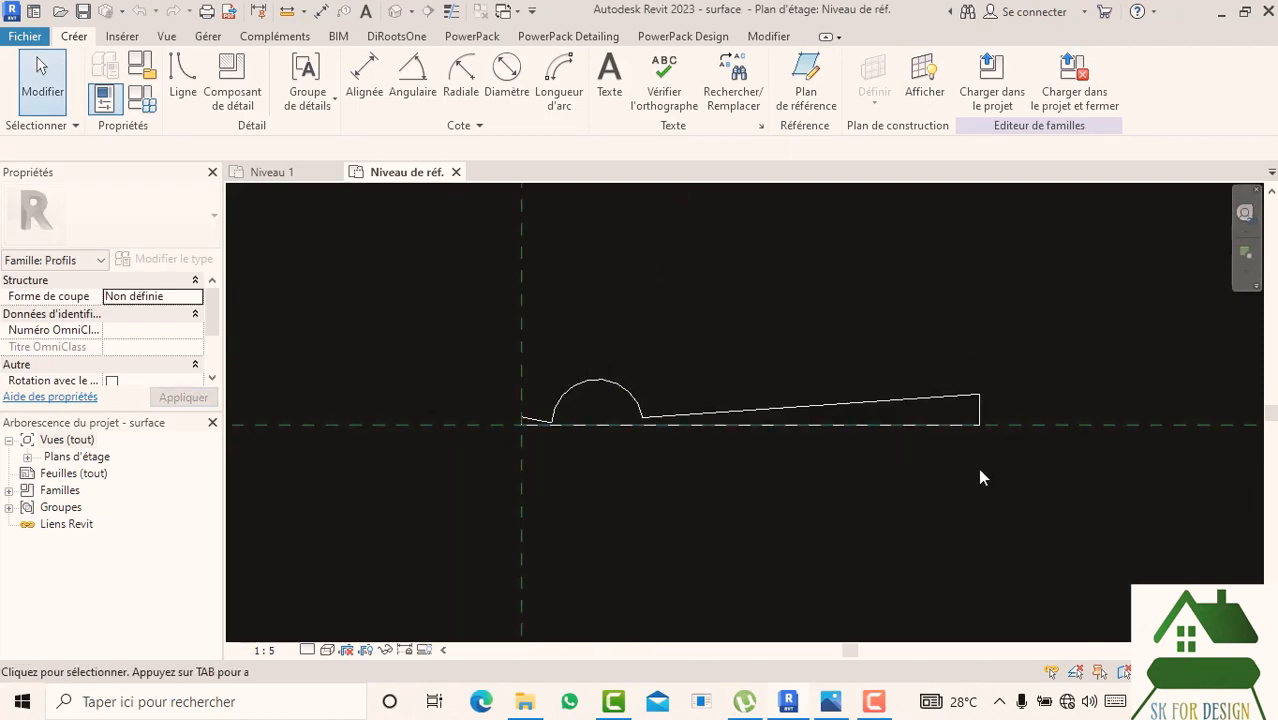
{"action": "left_click_drag", "start_coordinate": [884, 530], "coordinate": [461, 324]}
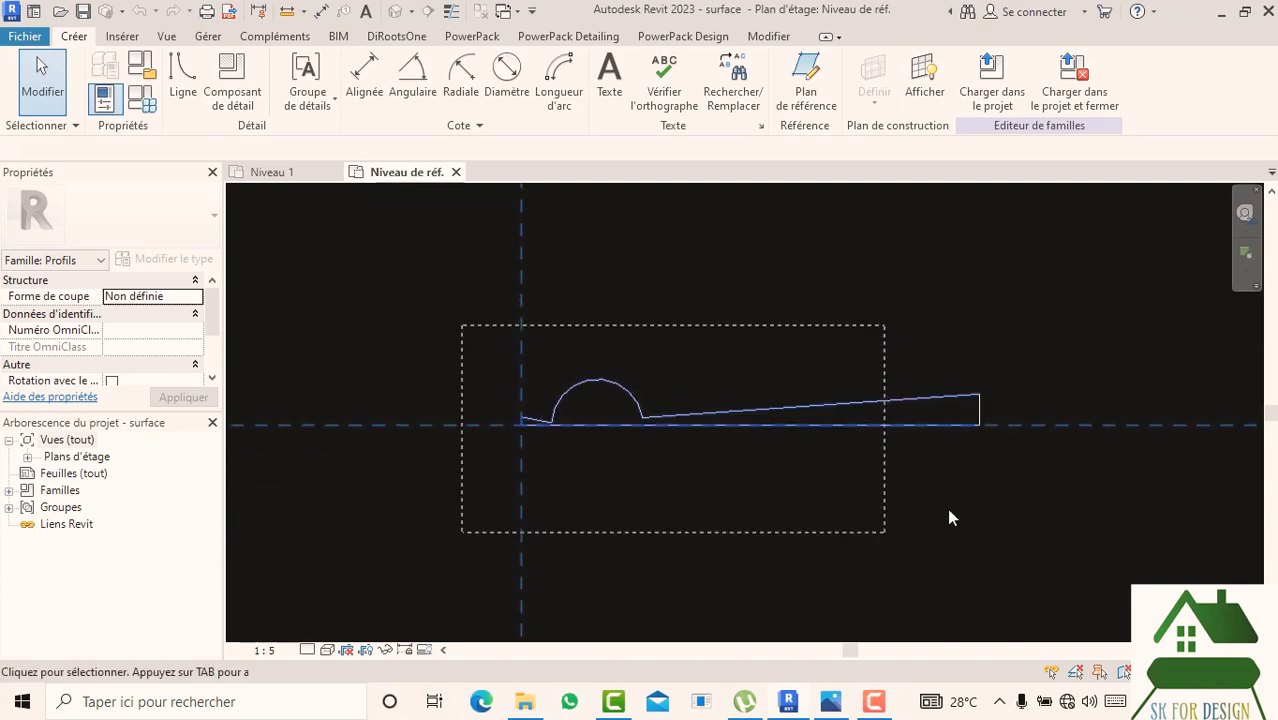
{"action": "left_click_drag", "start_coordinate": [1003, 528], "coordinate": [507, 290]}
{"action": "left_click", "coordinate": [840, 426]}
{"action": "key", "text": "r"}
{"action": "key", "text": "o"}
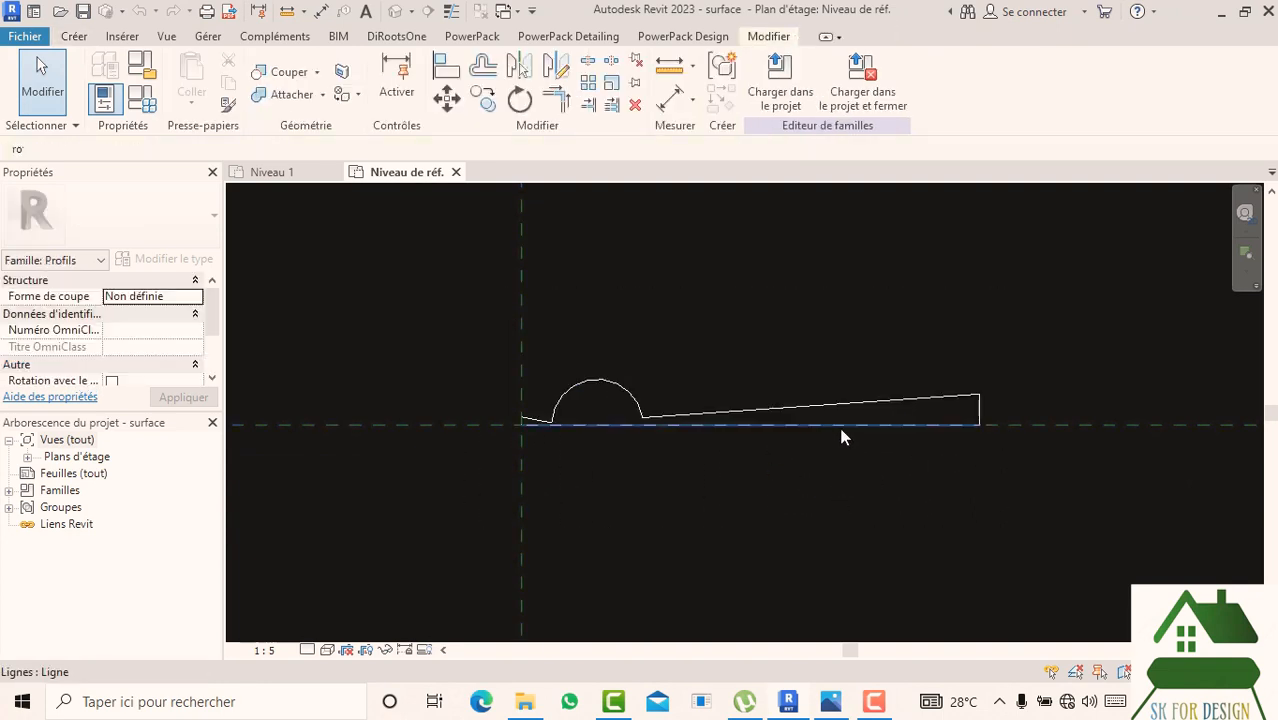
{"action": "key", "text": "Delete"}
{"action": "key", "text": "Delete"}
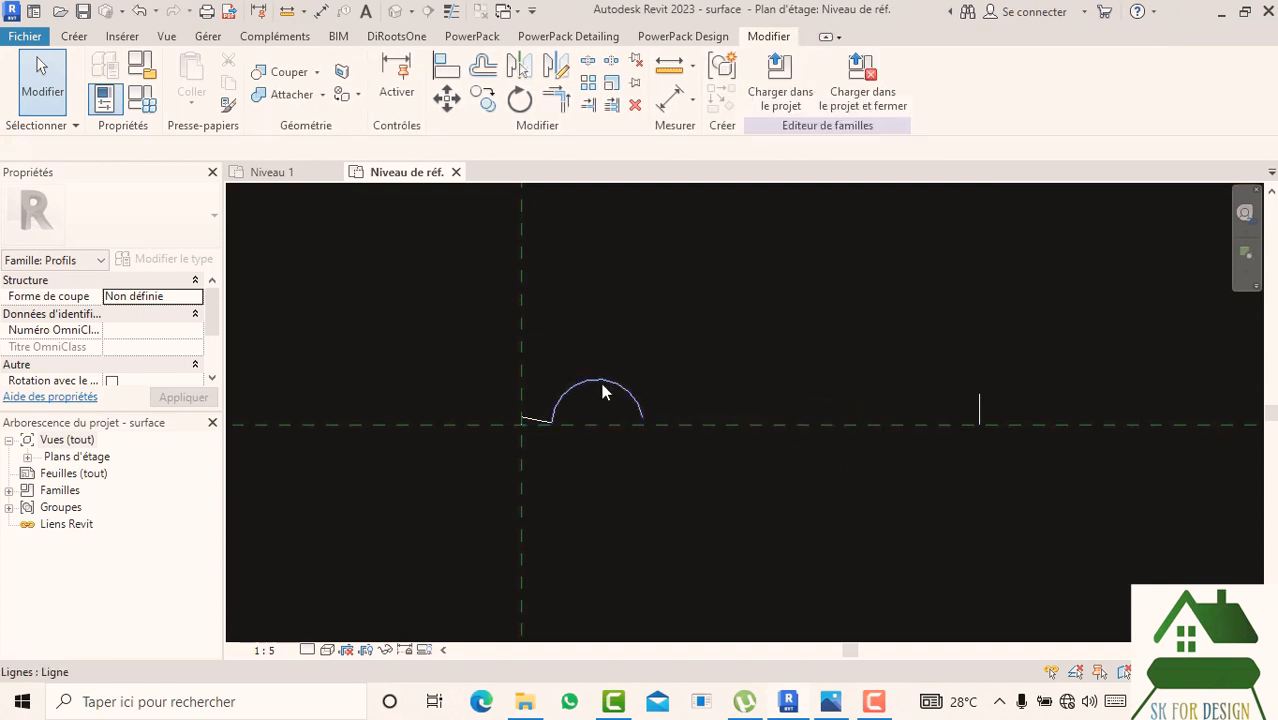
{"action": "key", "text": "Delete"}
{"action": "key", "text": "Delete"}
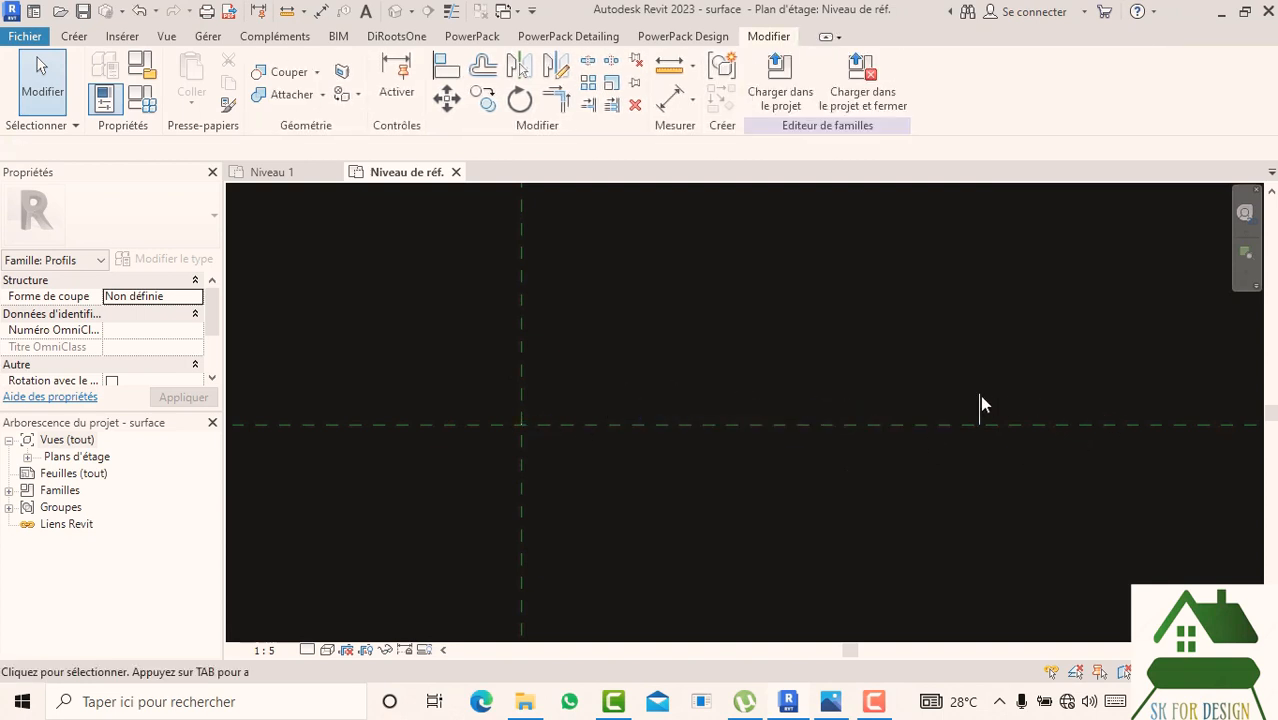
{"action": "left_click", "coordinate": [979, 396]}
{"action": "key", "text": "Delete"}
{"action": "scroll", "coordinate": [787, 438], "scroll_direction": "down", "scroll_amount": 2}
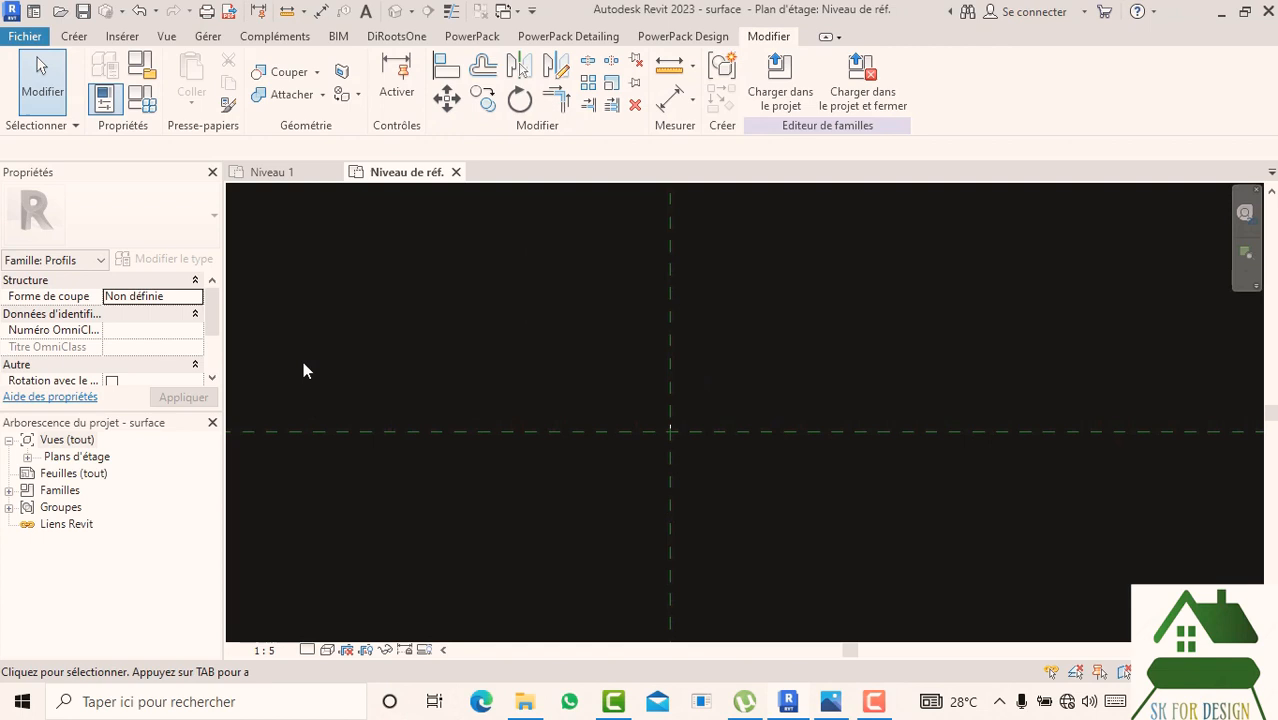
- Switch to the project's Niveau 1 floor plan and start placing a Générique - 200 mm wall
{"action": "left_click", "coordinate": [271, 172]}
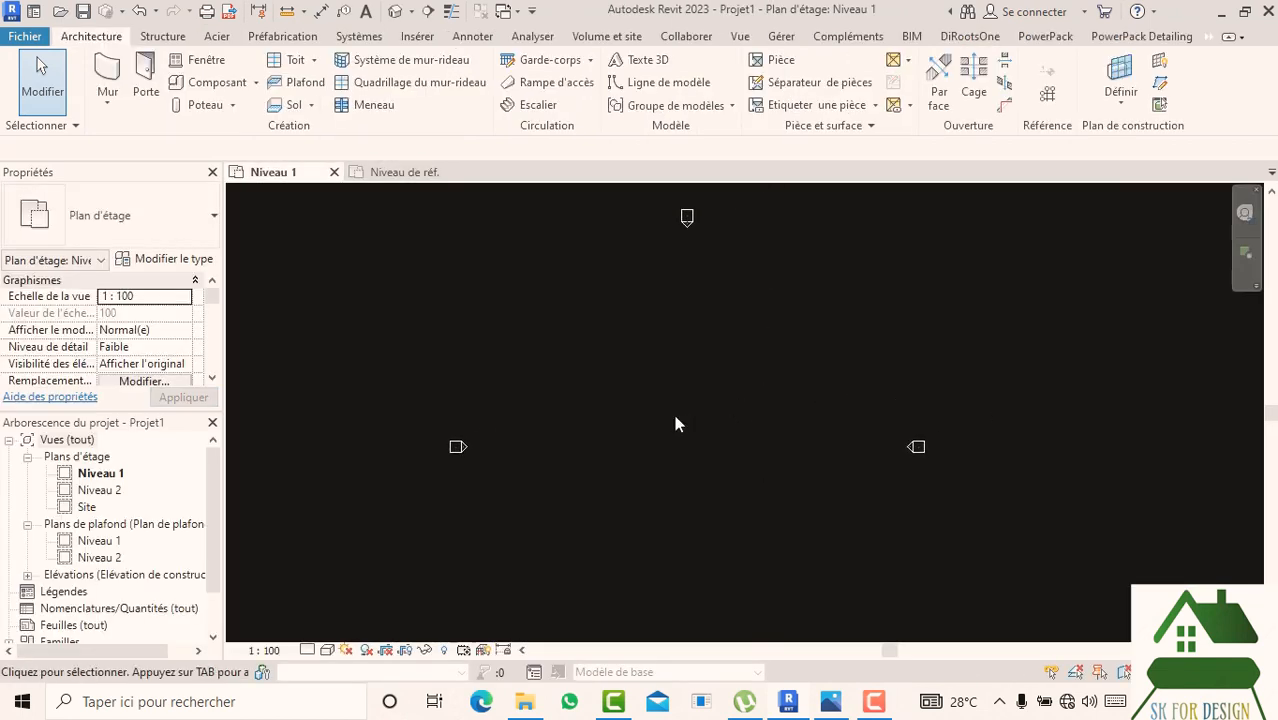
{"action": "left_click", "coordinate": [107, 75]}
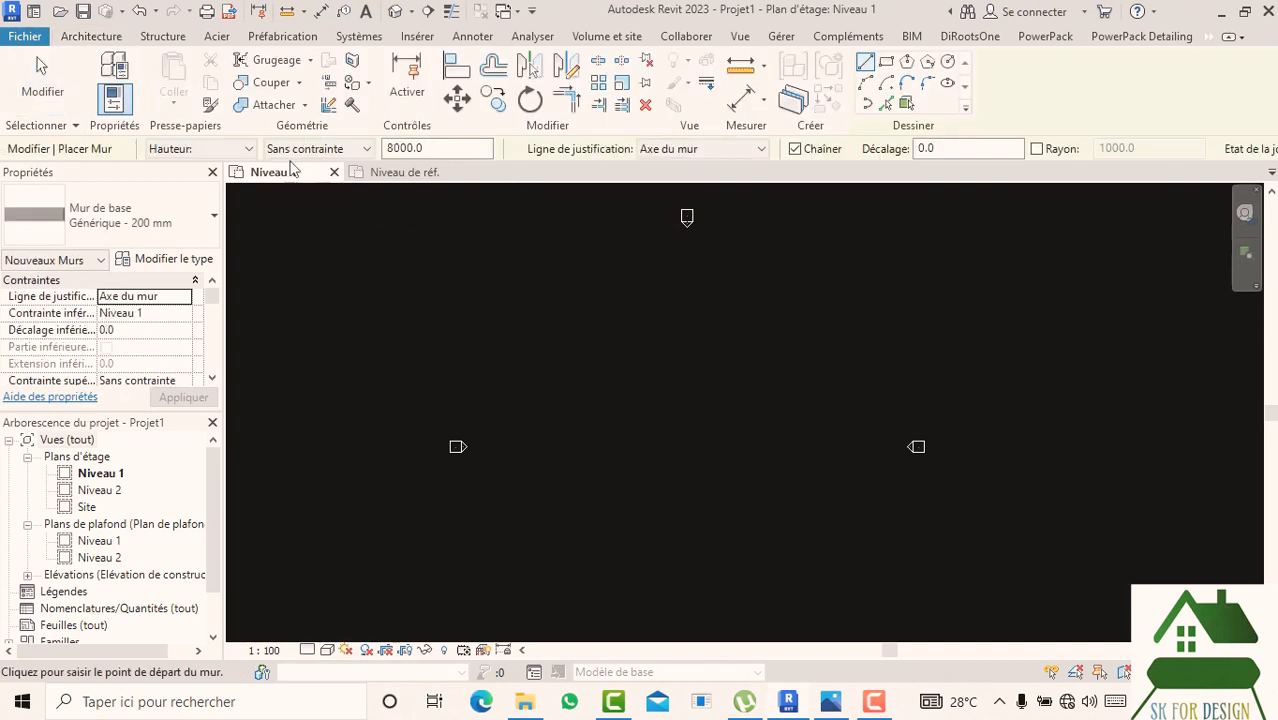
- Try to constrain the new wall's height to Niveau 1
{"action": "left_click", "coordinate": [249, 149]}
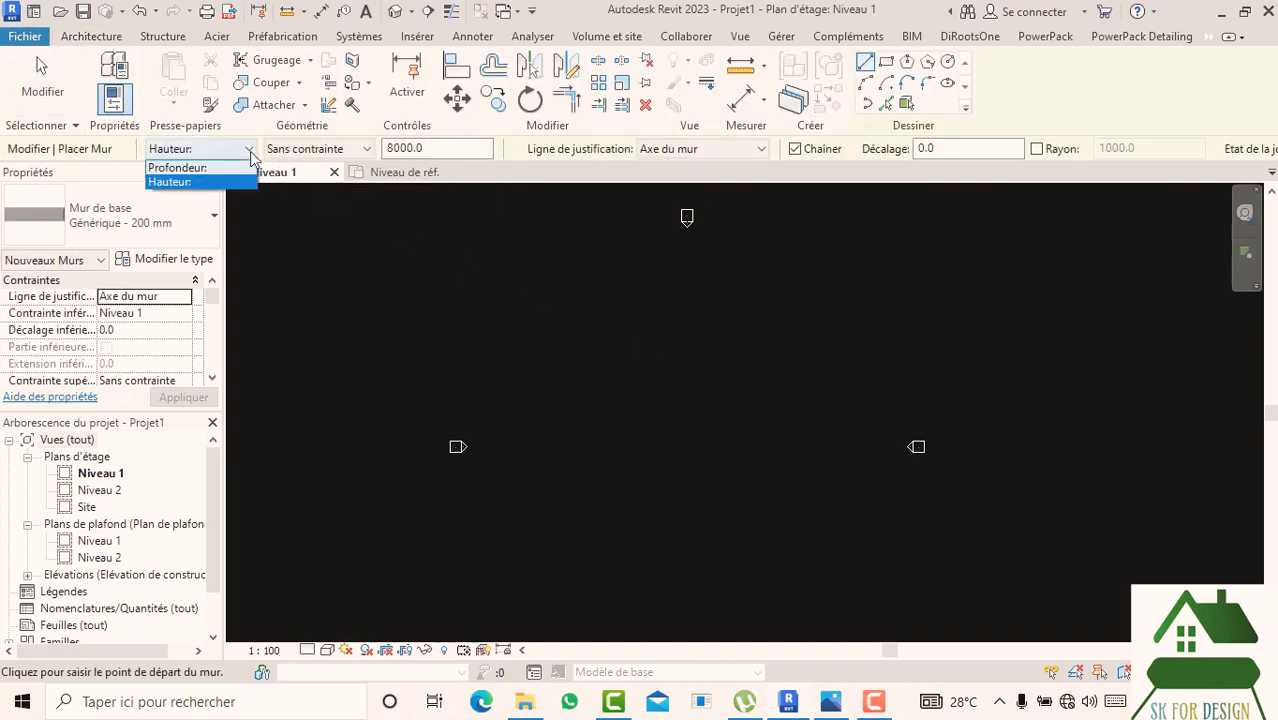
{"action": "left_click", "coordinate": [251, 155]}
{"action": "left_click", "coordinate": [293, 152]}
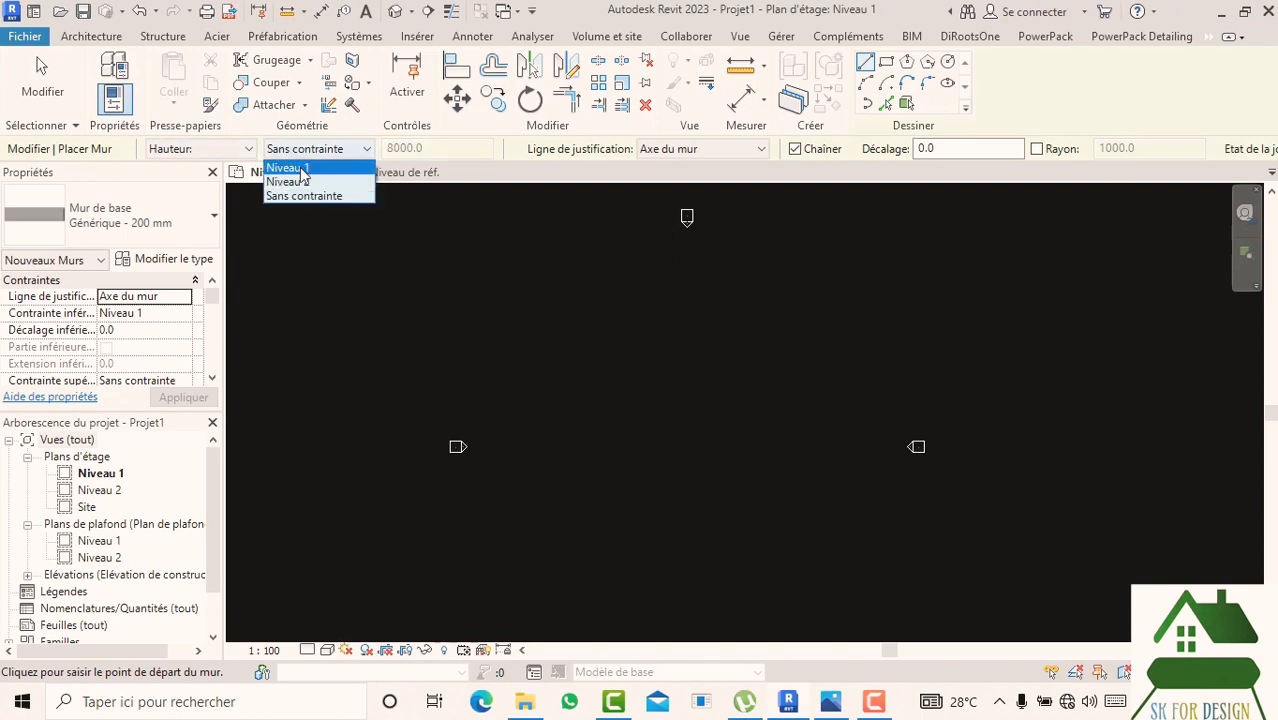
{"action": "left_click", "coordinate": [290, 168]}
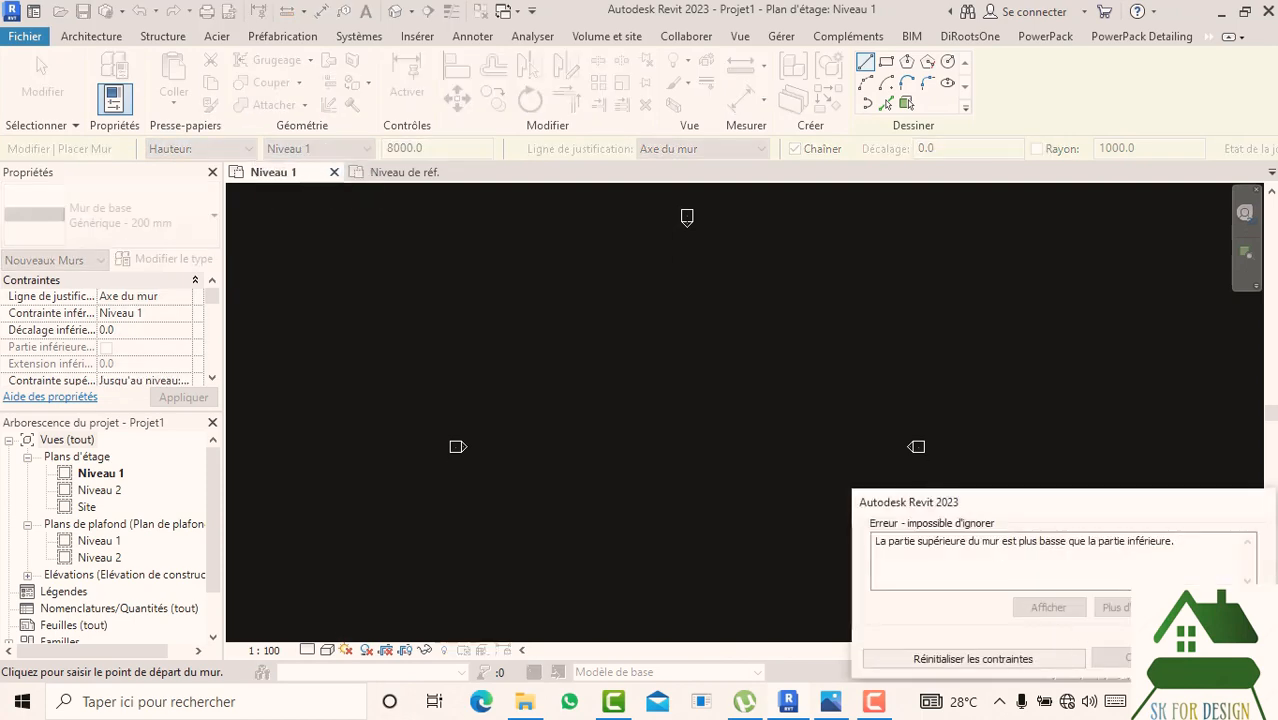
{"action": "key", "text": "Escape"}
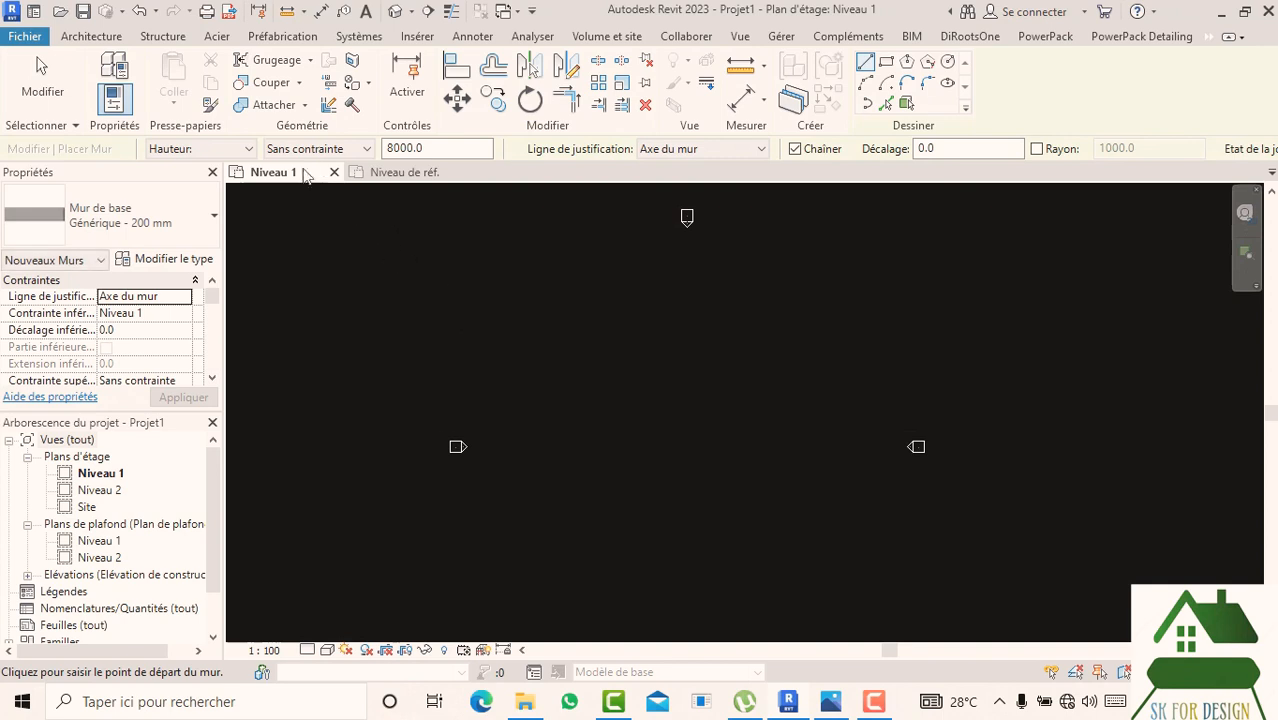
- Keep the new wall measured by Hauteur and constrain its top to Niveau 2
{"action": "left_click", "coordinate": [240, 149]}
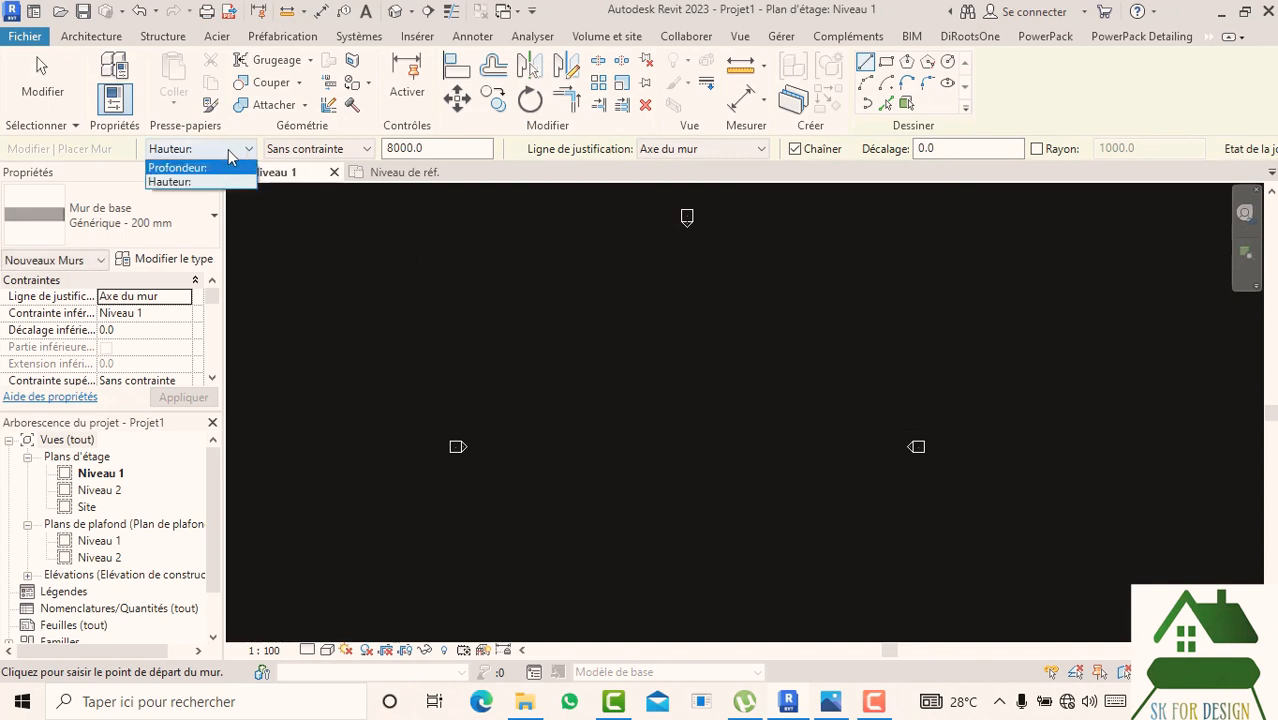
{"action": "left_click", "coordinate": [228, 150]}
{"action": "left_click", "coordinate": [224, 151]}
{"action": "left_click", "coordinate": [211, 182]}
{"action": "left_click", "coordinate": [305, 150]}
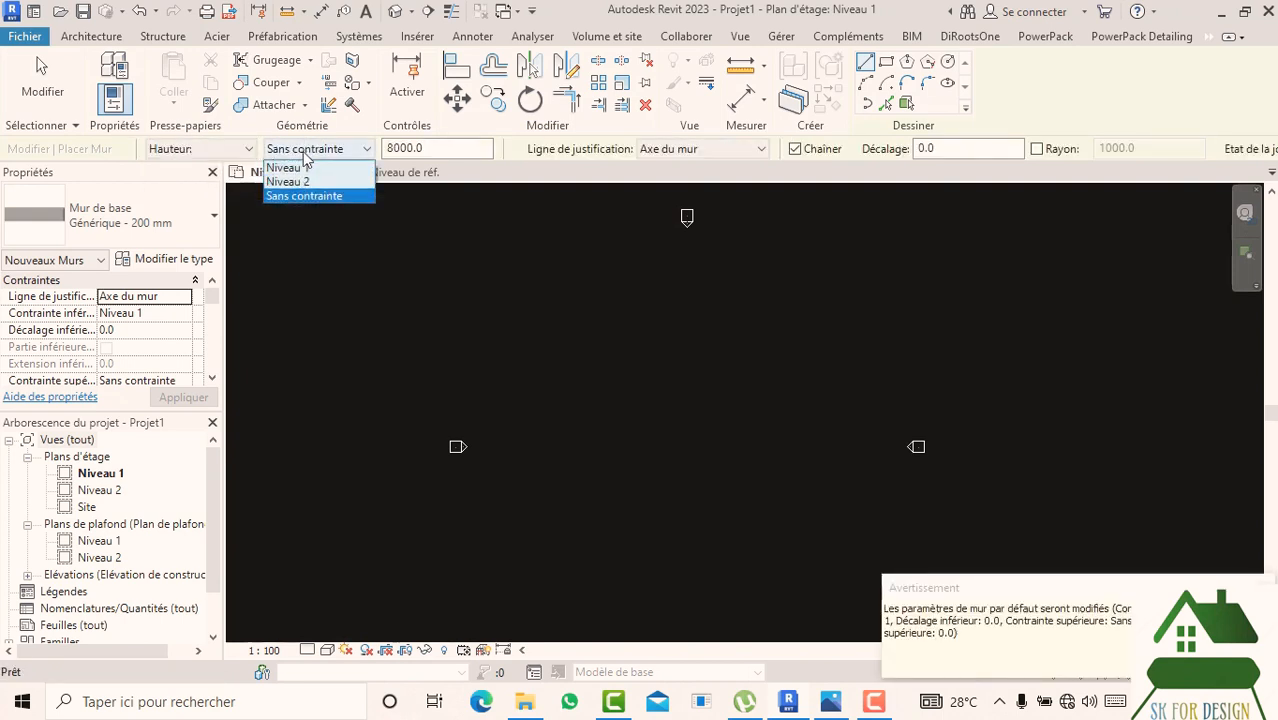
{"action": "left_click", "coordinate": [317, 181]}
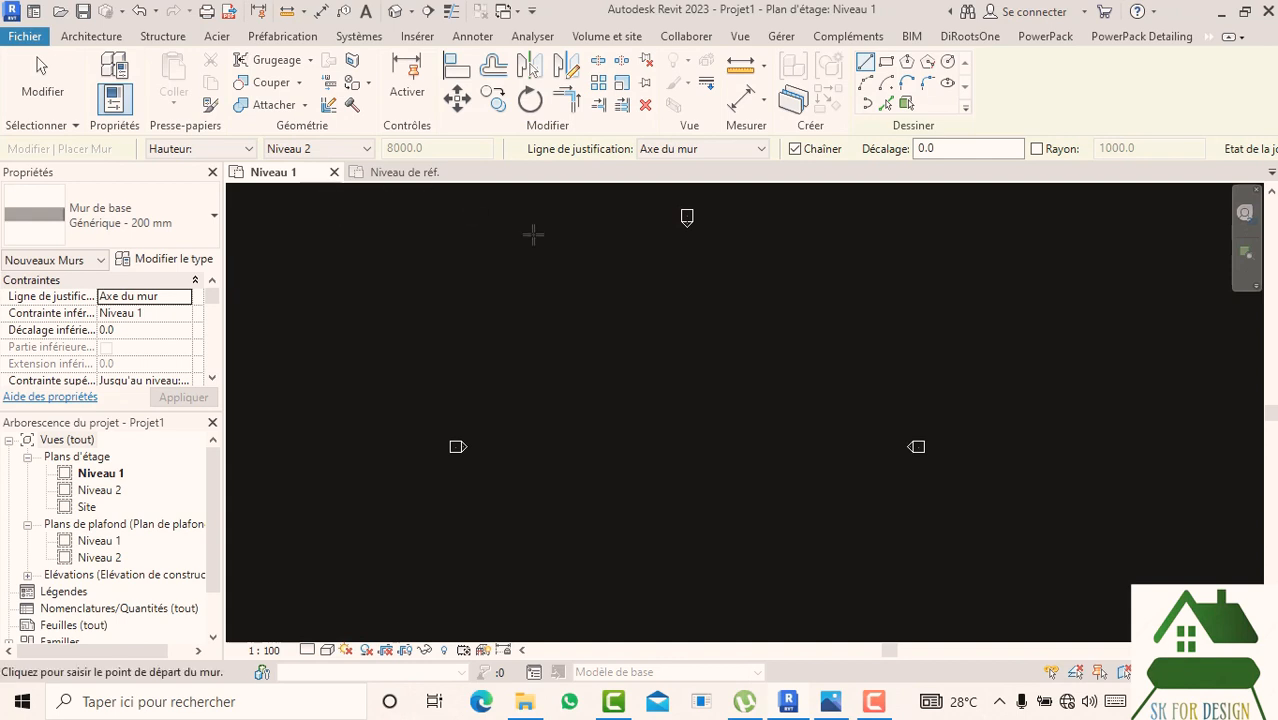
- Draw a rectangular enclosure of walls about 8200 by 4200 mm between the elevation markers
{"action": "scroll", "coordinate": [703, 324], "scroll_direction": "down", "scroll_amount": 1}
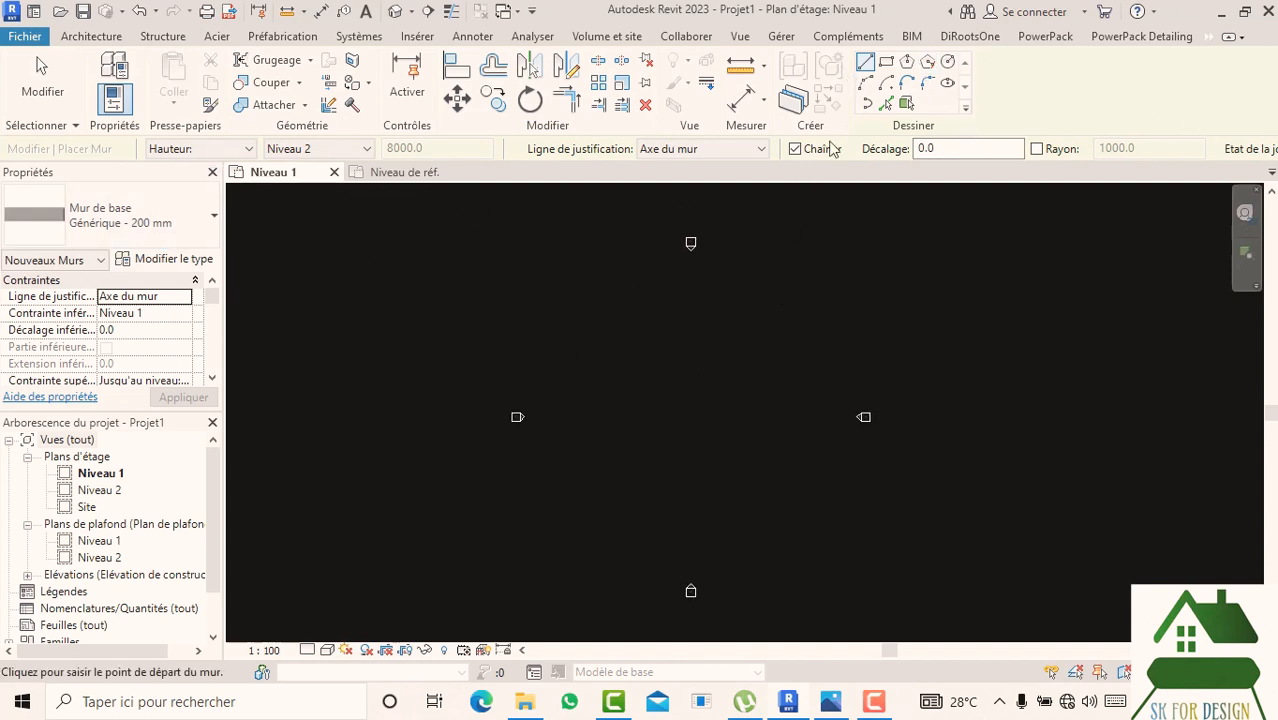
{"action": "left_click", "coordinate": [886, 62]}
{"action": "scroll", "coordinate": [656, 393], "scroll_direction": "up", "scroll_amount": 3}
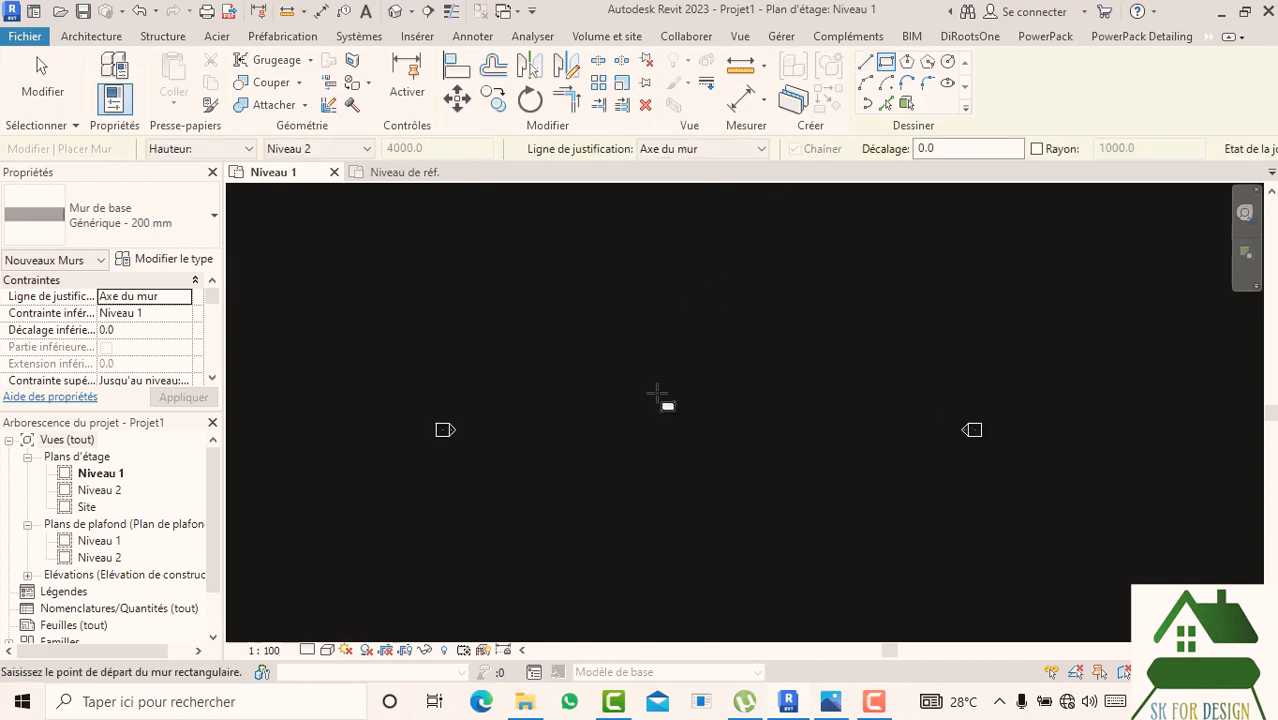
{"action": "left_click", "coordinate": [611, 357]}
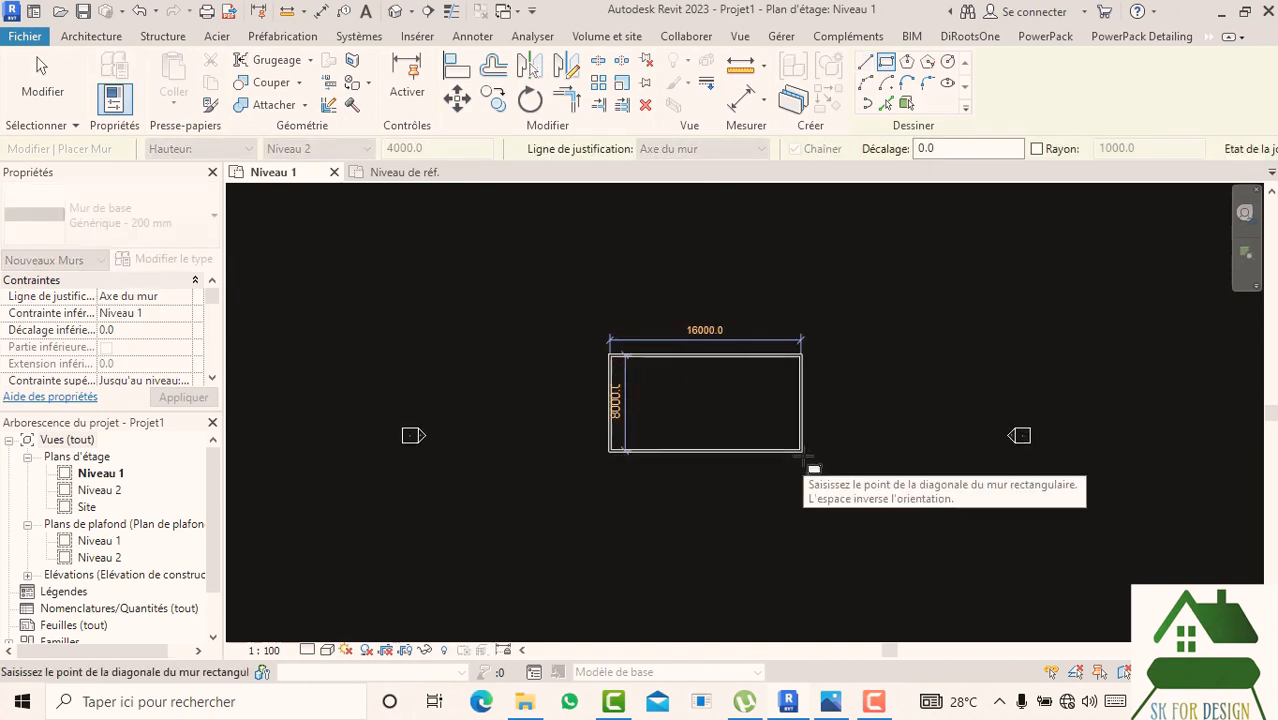
{"action": "scroll", "coordinate": [757, 425], "scroll_direction": "up", "scroll_amount": 2}
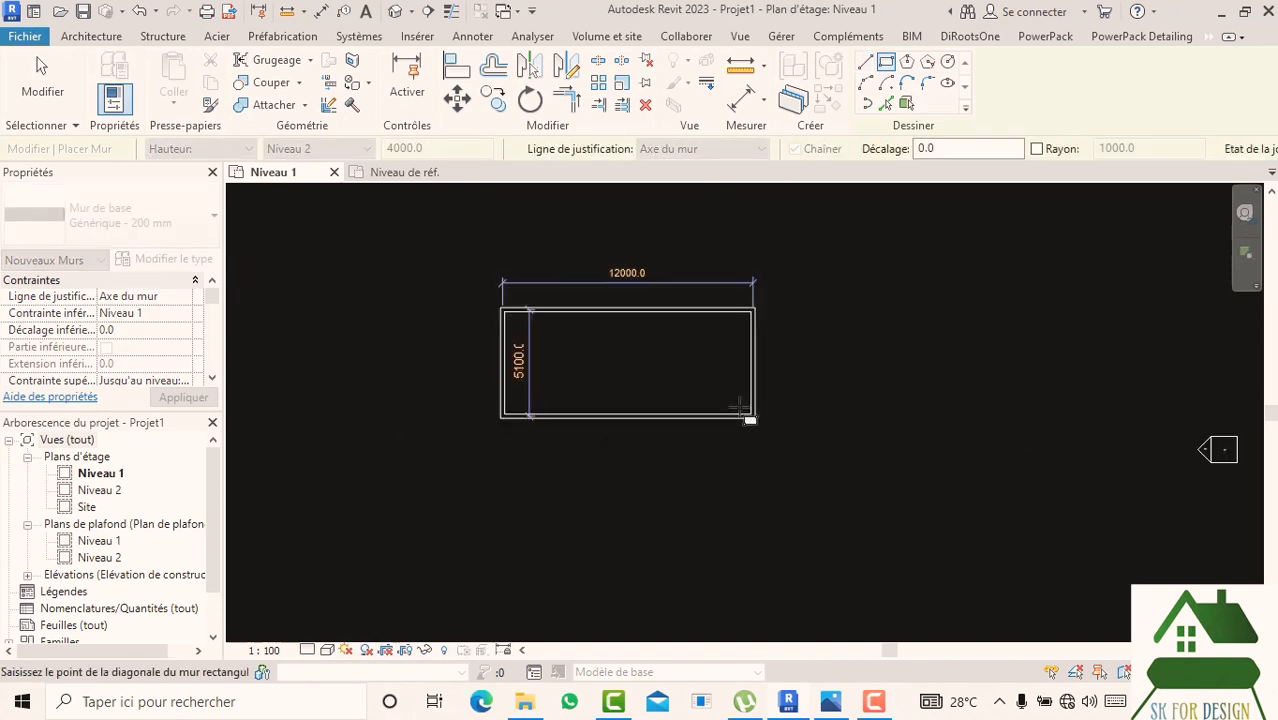
{"action": "left_click", "coordinate": [644, 415]}
{"action": "scroll", "coordinate": [571, 365], "scroll_direction": "up", "scroll_amount": 3}
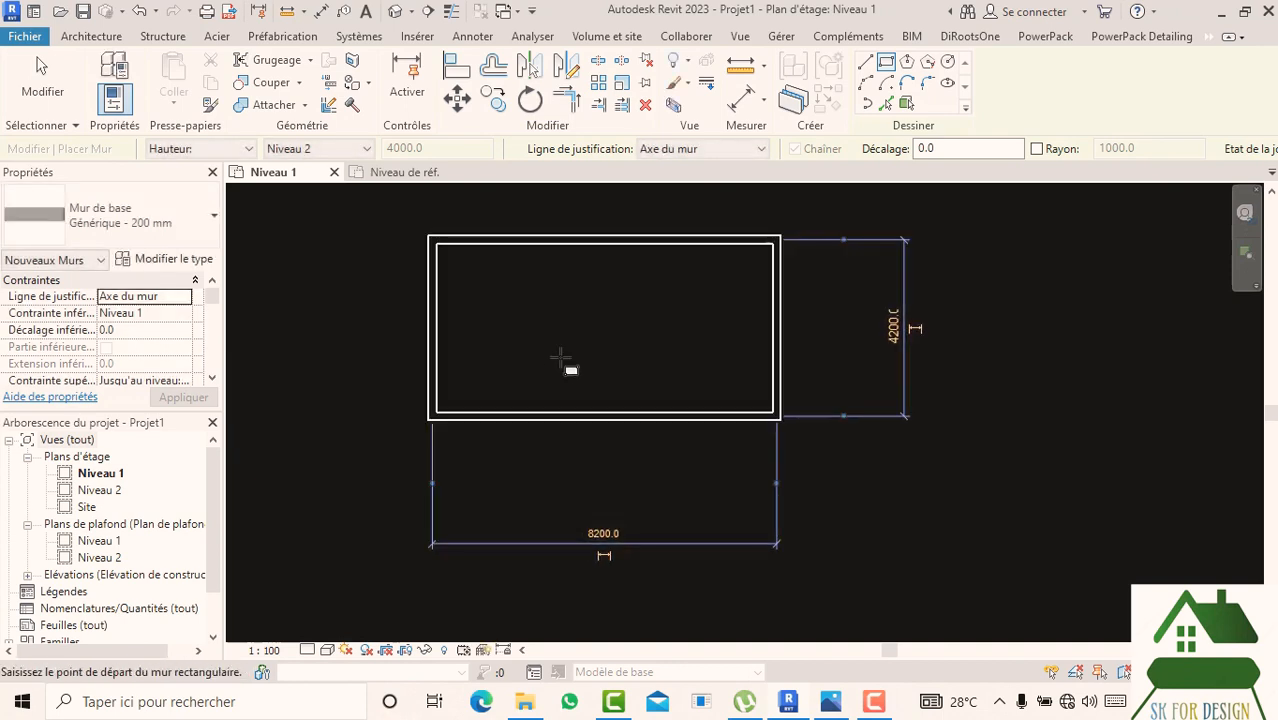
{"action": "key", "text": "Escape"}
{"action": "middle_click_drag", "start_coordinate": [630, 395], "coordinate": [662, 418]}
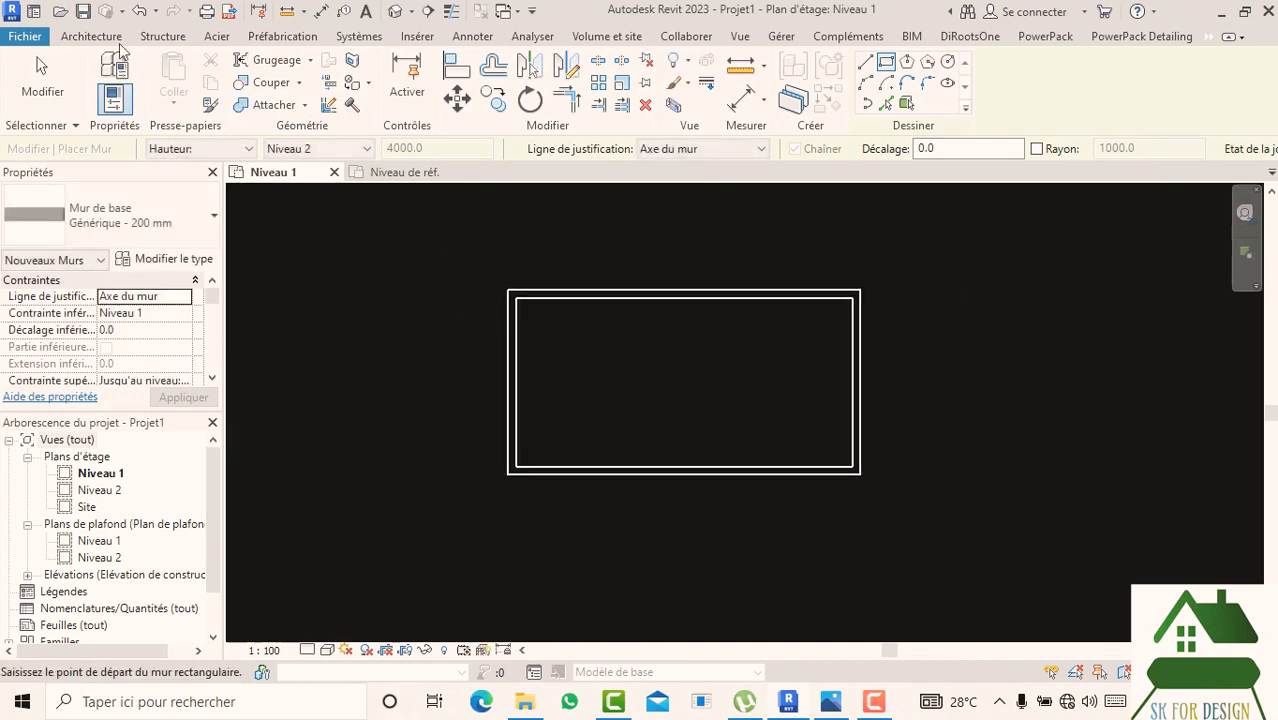
- Create a Sol générique - 400 mm floor on Niveau 1 with a rectangular boundary along the outer faces of the walls
{"action": "left_click", "coordinate": [158, 40]}
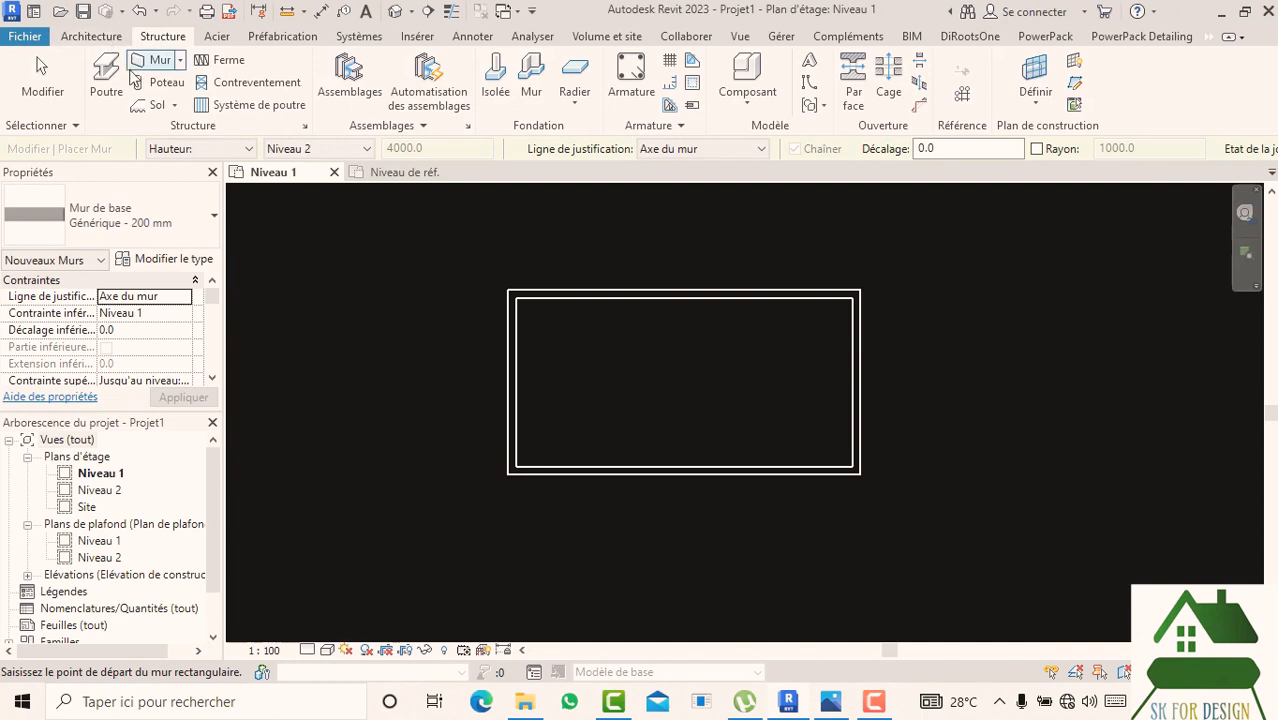
{"action": "left_click", "coordinate": [106, 40]}
{"action": "left_click", "coordinate": [285, 104]}
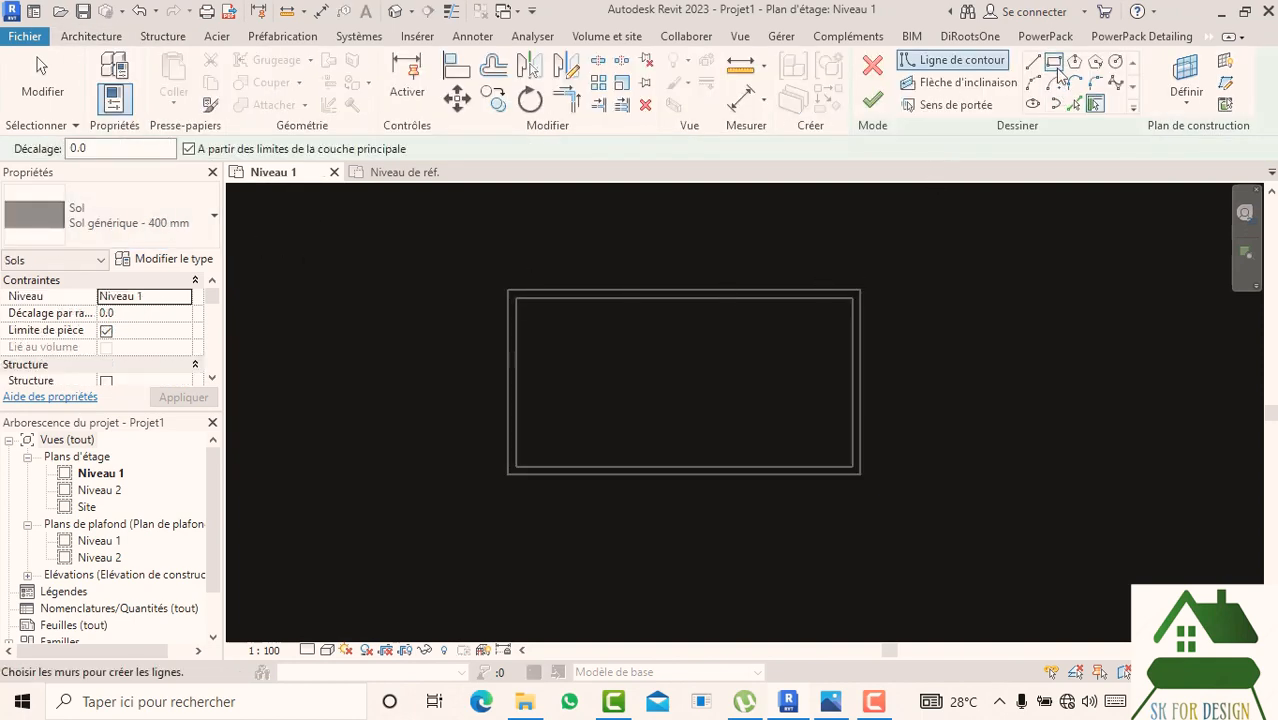
{"action": "left_click", "coordinate": [1054, 61]}
{"action": "scroll", "coordinate": [530, 325], "scroll_direction": "up", "scroll_amount": 3}
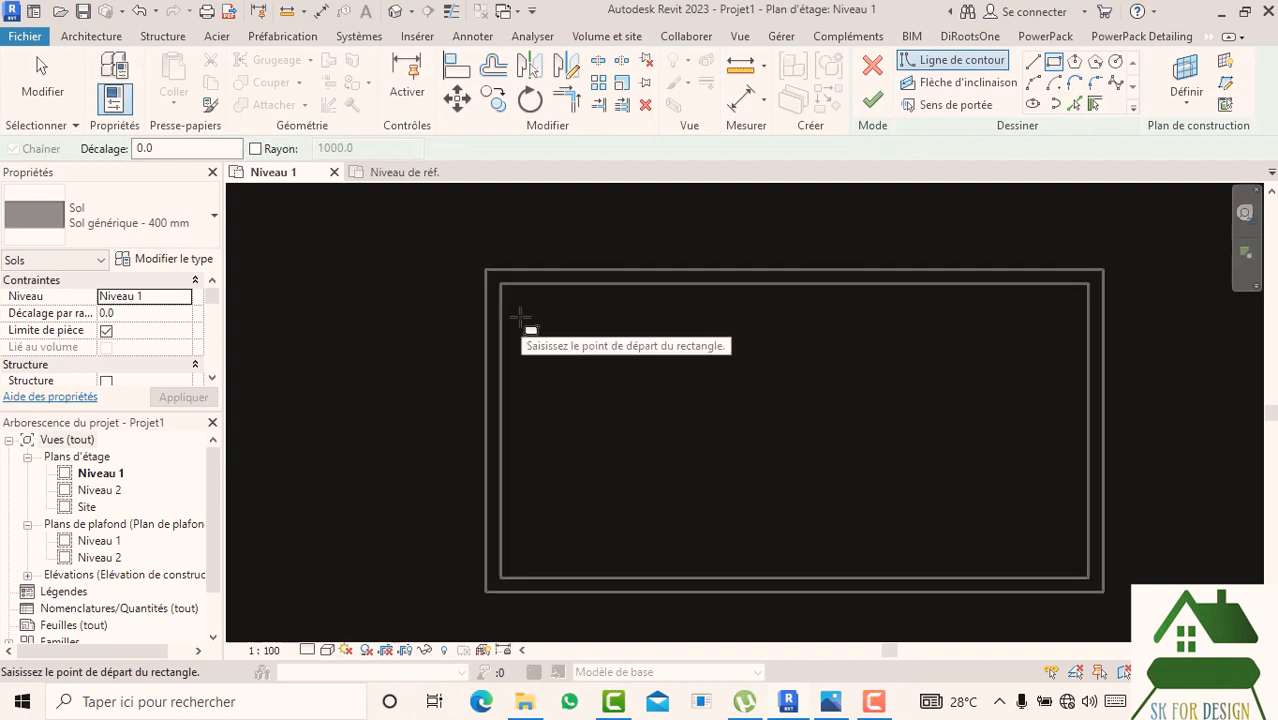
{"action": "left_click", "coordinate": [485, 270]}
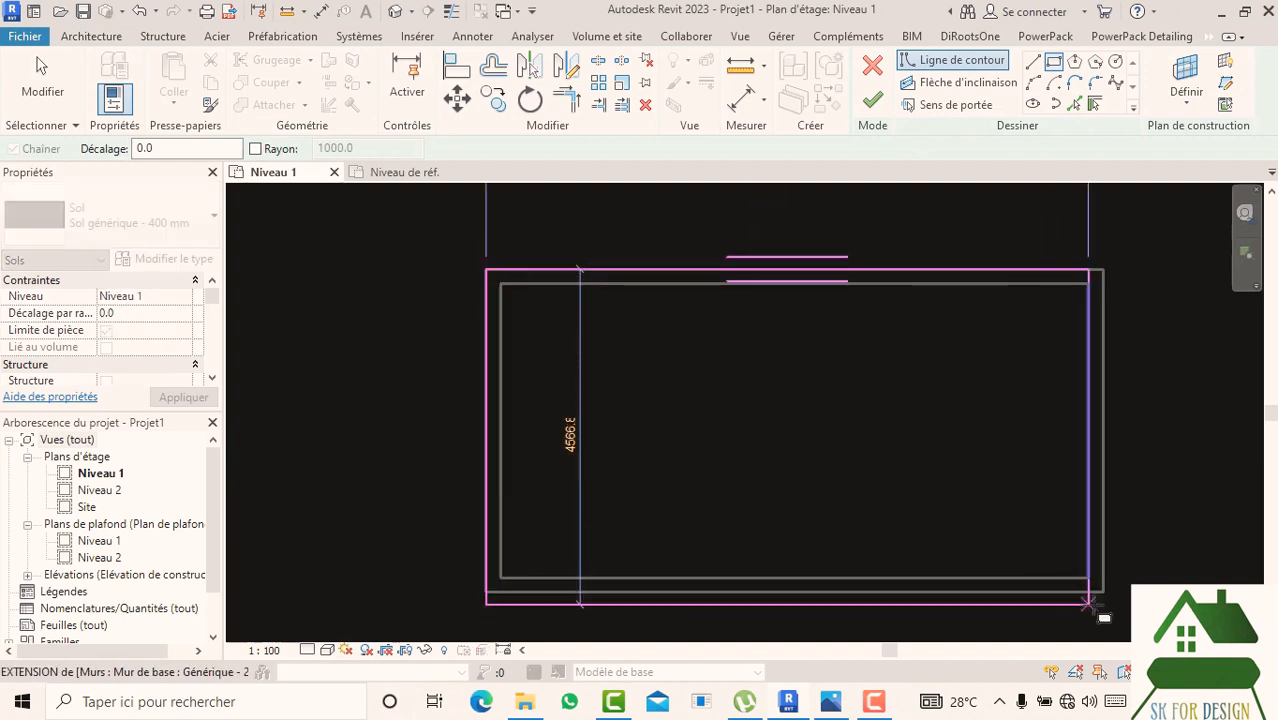
{"action": "left_click", "coordinate": [1104, 591]}
{"action": "left_click", "coordinate": [870, 100]}
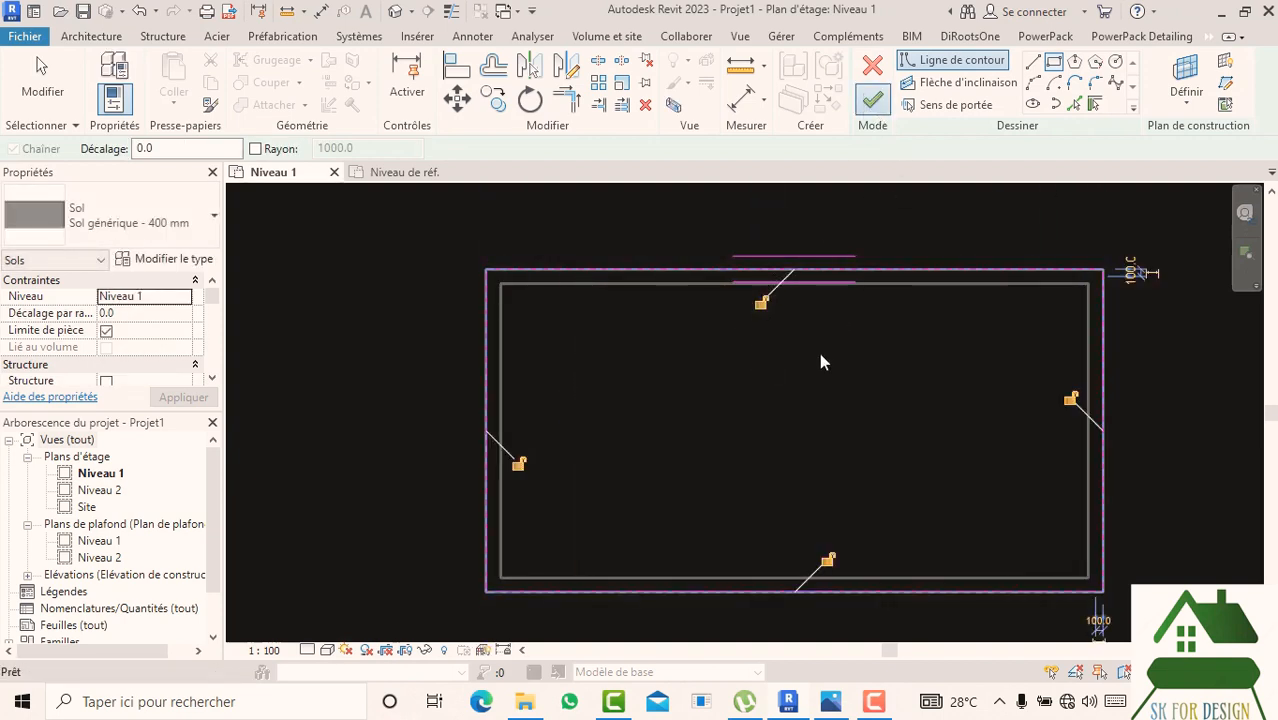
{"action": "scroll", "coordinate": [674, 384], "scroll_direction": "down", "scroll_amount": 2}
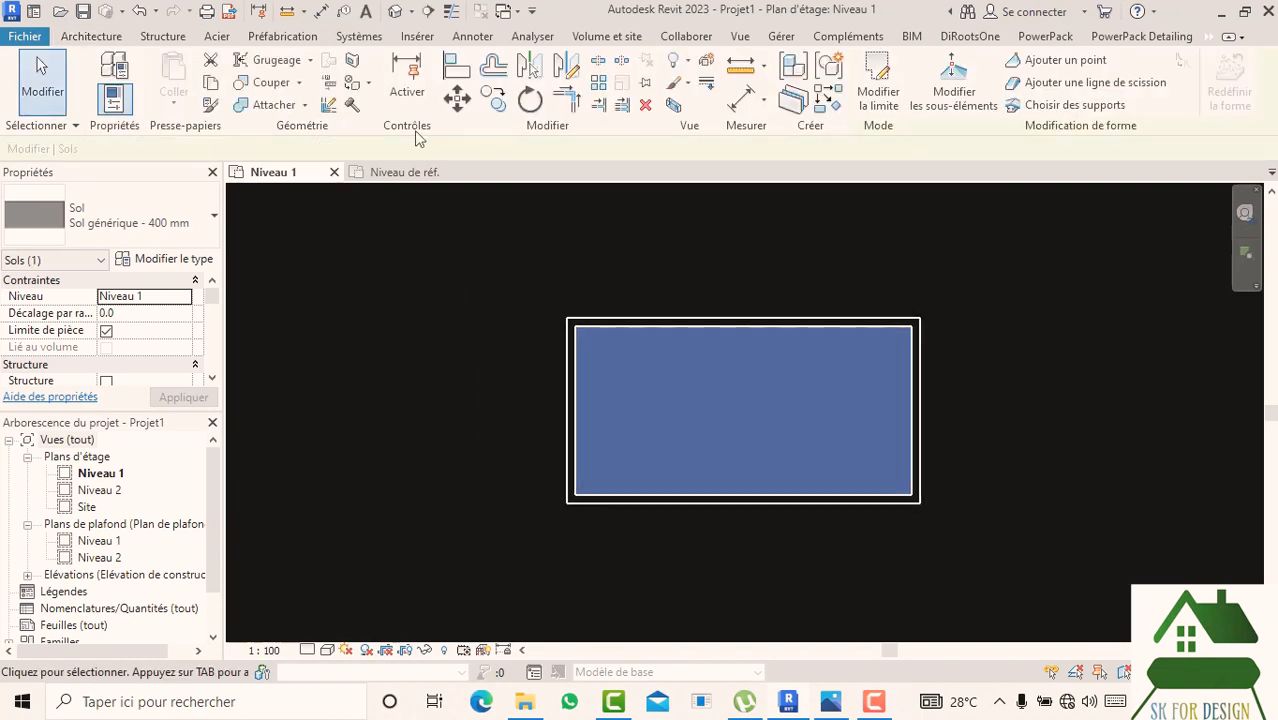
- Show the walls and floor in the default 3D view with the Couleurs uniformes visual style
{"action": "left_click", "coordinate": [396, 11]}
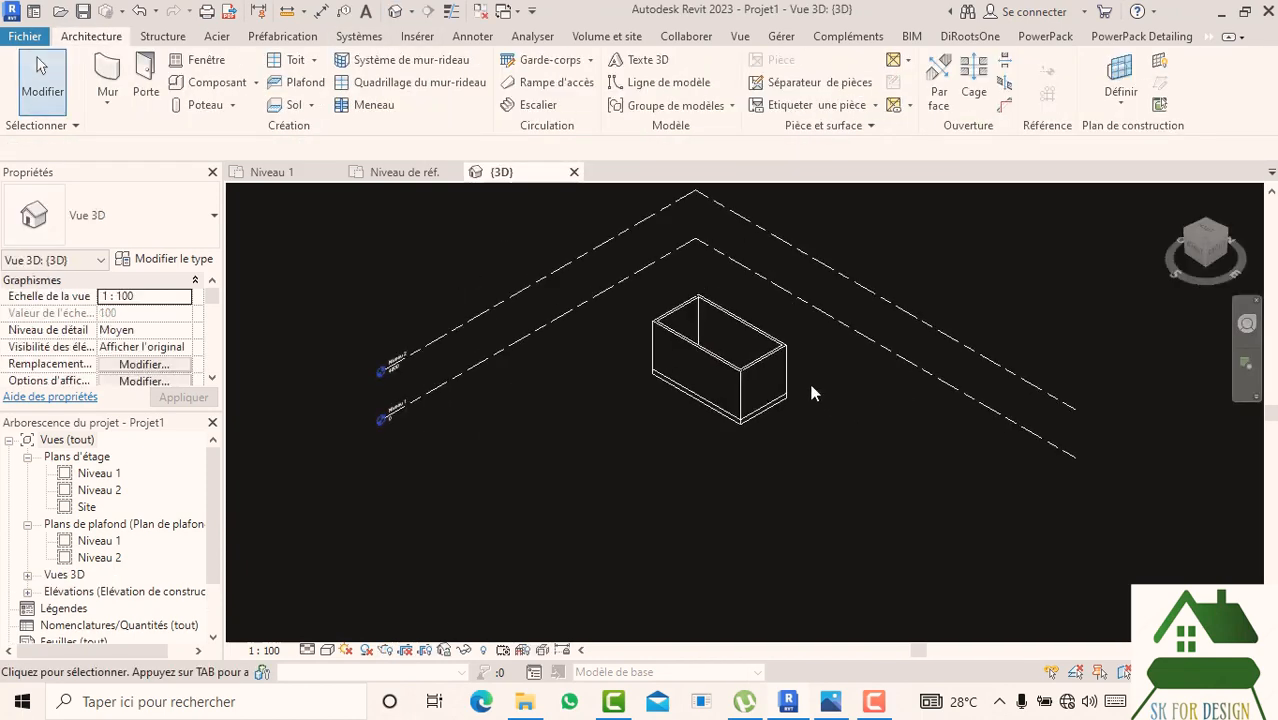
{"action": "scroll", "coordinate": [785, 387], "scroll_direction": "up", "scroll_amount": 3}
{"action": "left_click_drag", "start_coordinate": [1218, 256], "coordinate": [1216, 217]}
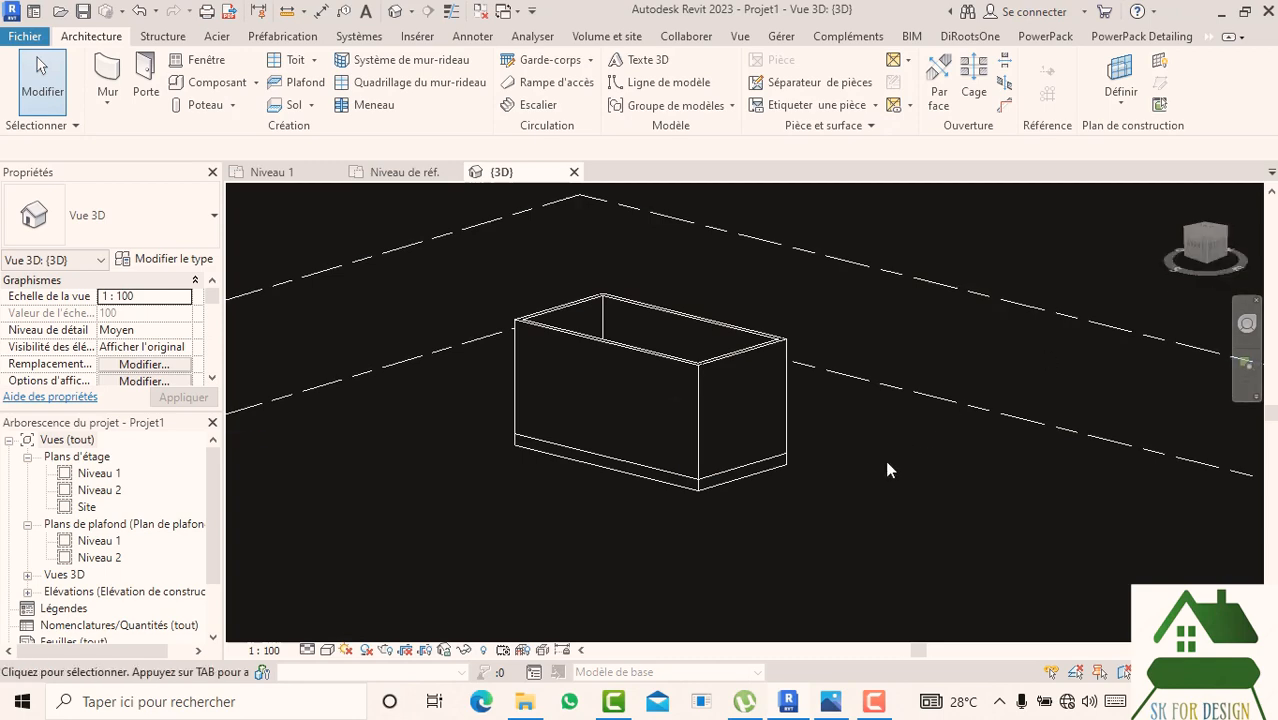
{"action": "left_click", "coordinate": [327, 650]}
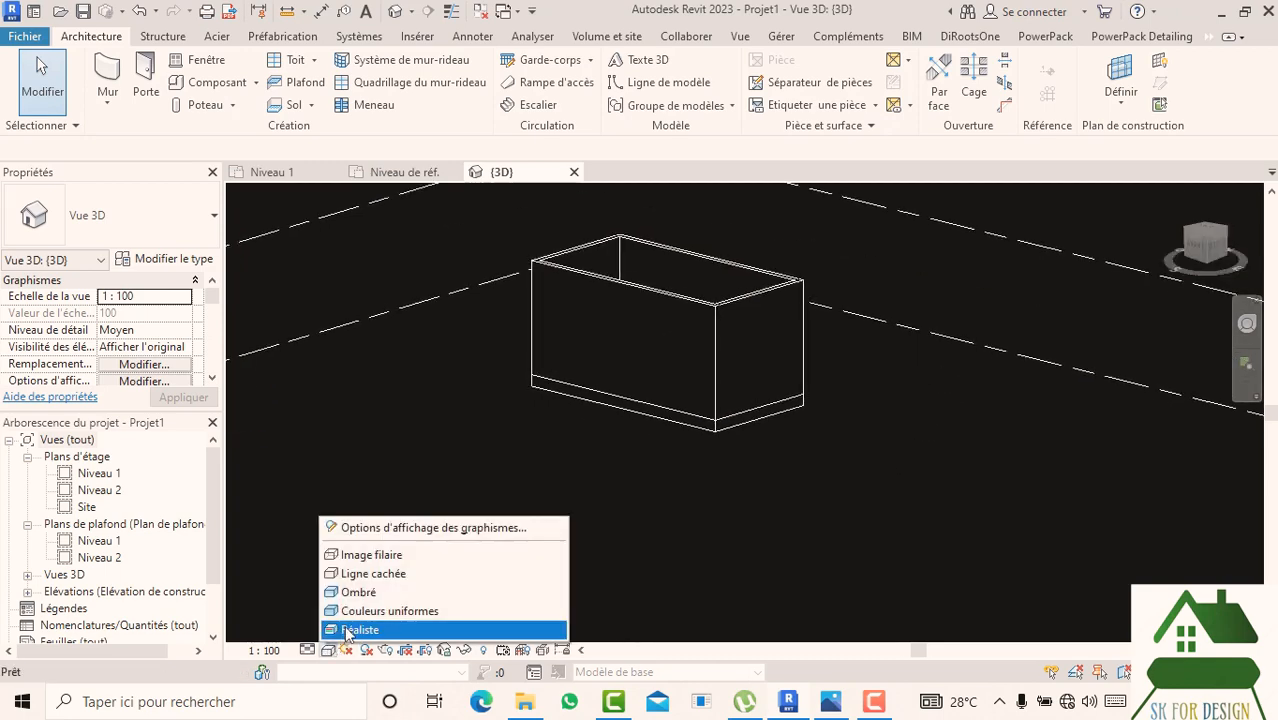
{"action": "left_click", "coordinate": [370, 611]}
{"action": "scroll", "coordinate": [704, 428], "scroll_direction": "up", "scroll_amount": 2}
{"action": "scroll", "coordinate": [704, 428], "scroll_direction": "up", "scroll_amount": 2}
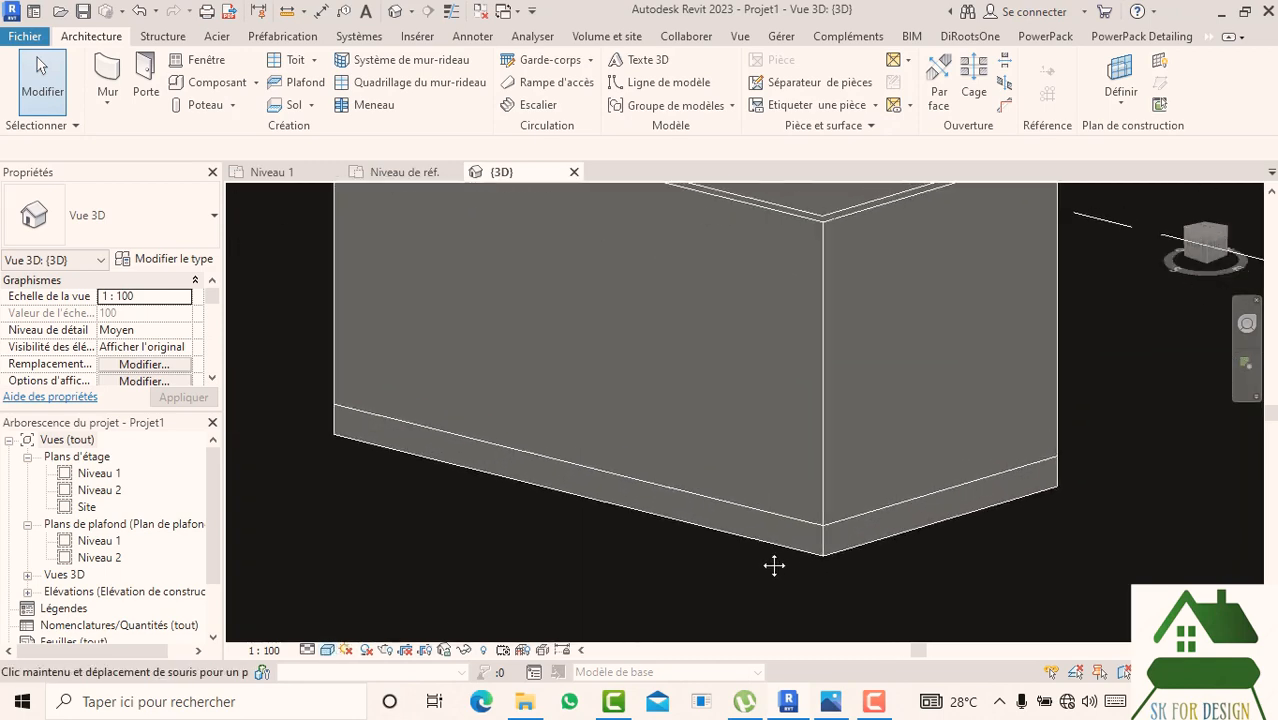
{"action": "scroll", "coordinate": [779, 410], "scroll_direction": "down", "scroll_amount": 3}
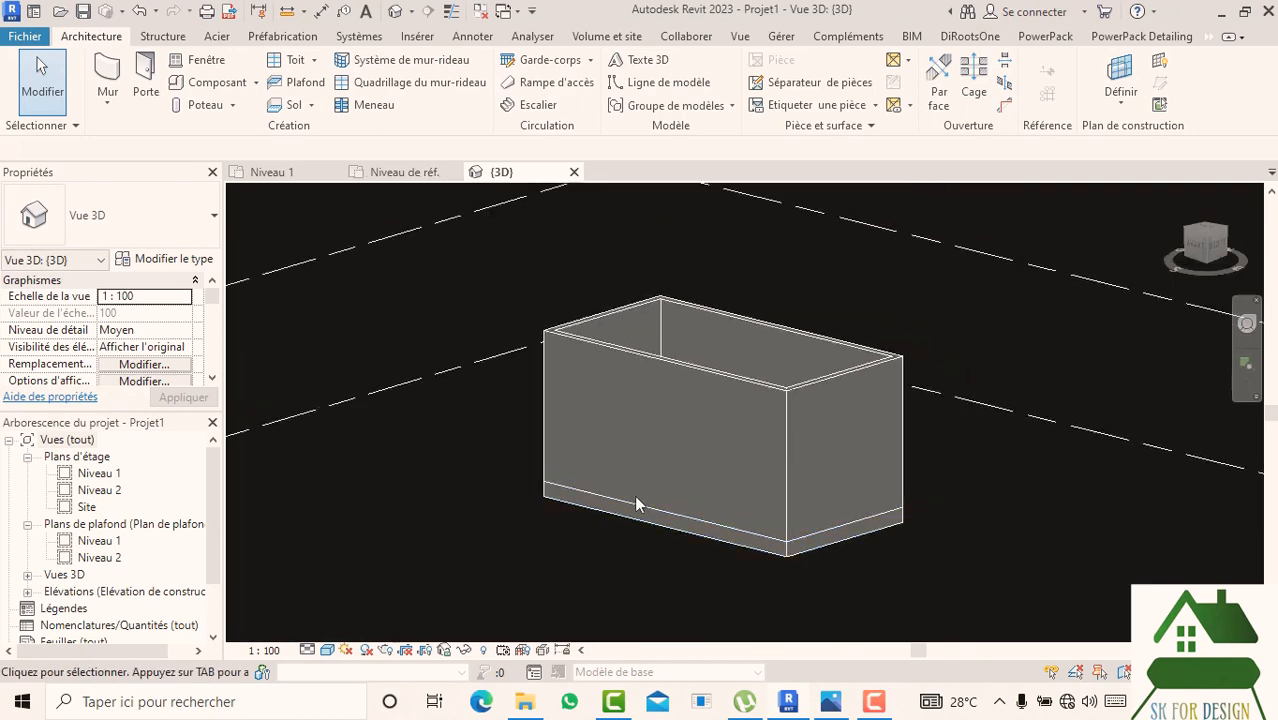
{"action": "scroll", "coordinate": [547, 346], "scroll_direction": "up", "scroll_amount": 3}
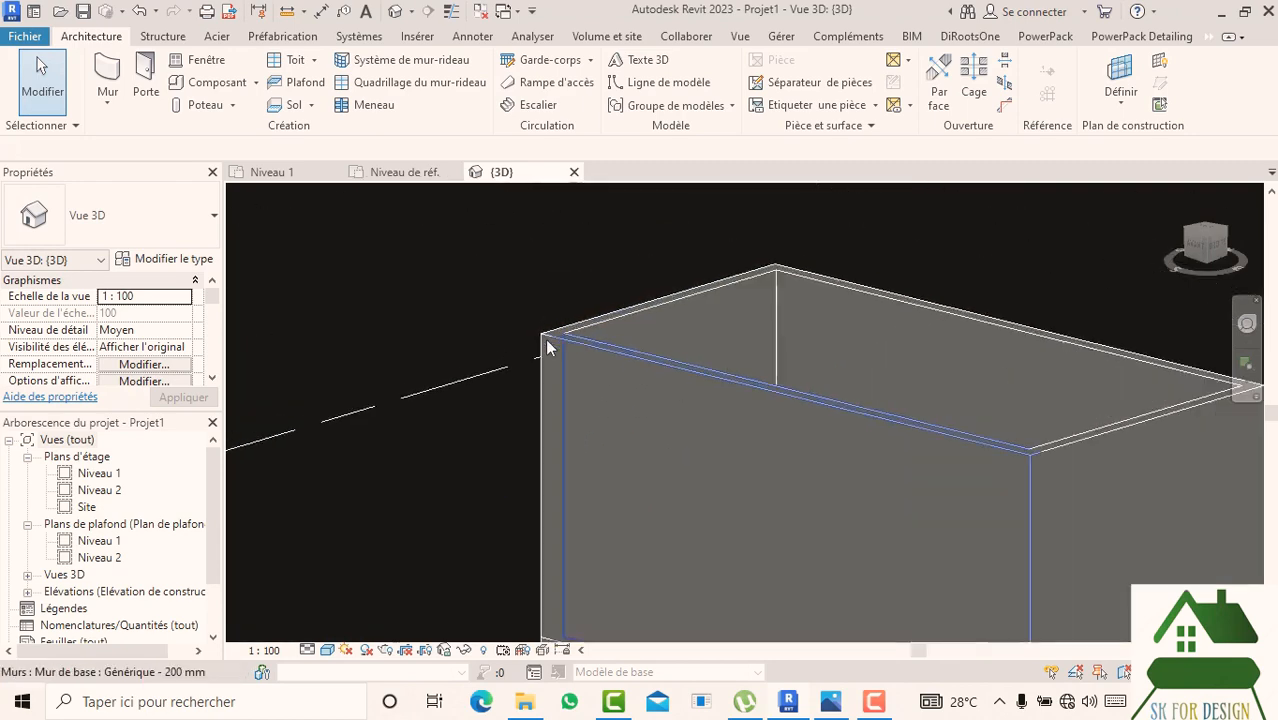
{"action": "scroll", "coordinate": [547, 346], "scroll_direction": "down", "scroll_amount": 4}
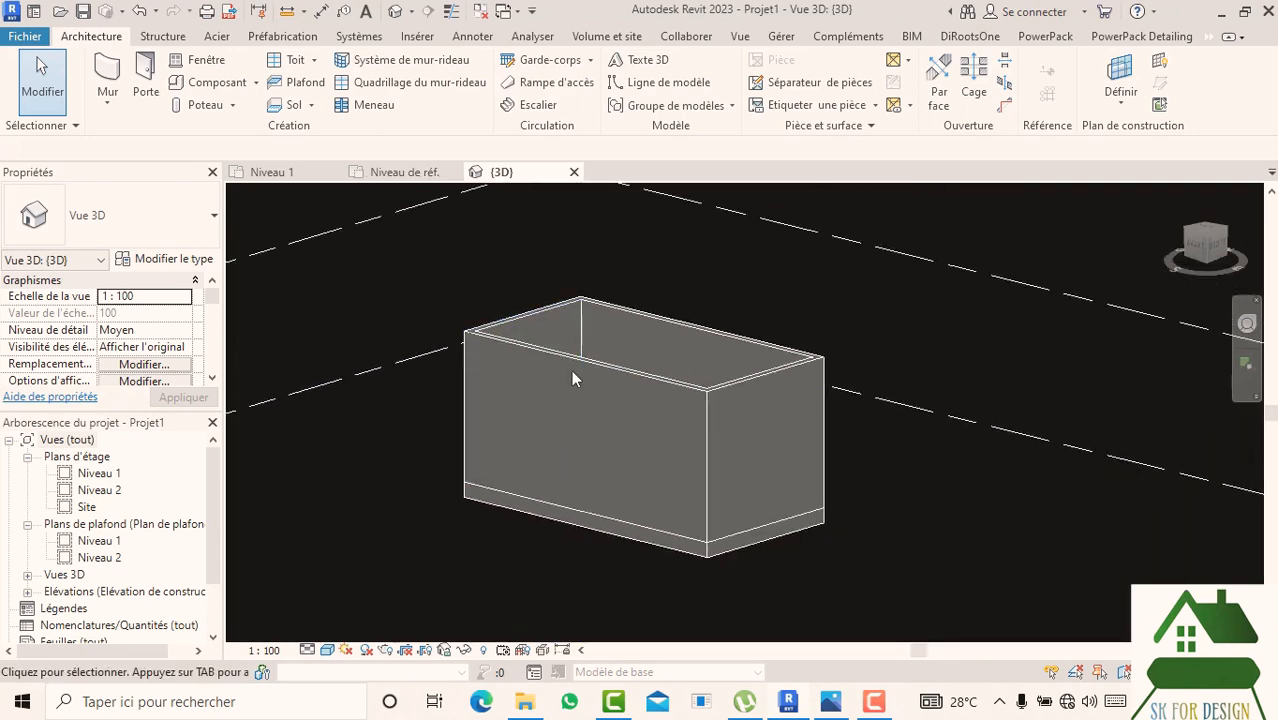
- Return to the surface profile family's Niveau de réf. view and delete the short vertical line on the vertical reference plane
{"action": "middle_click_drag", "start_coordinate": [583, 429], "coordinate": [642, 385]}
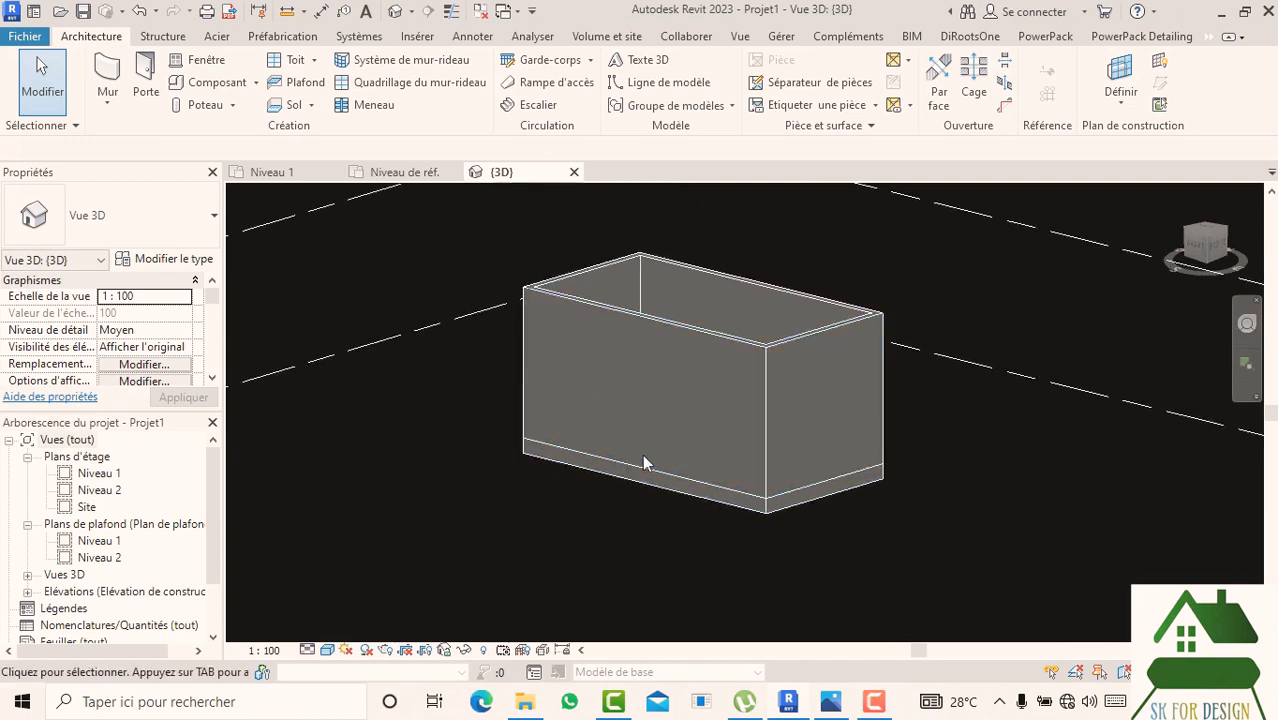
{"action": "left_click", "coordinate": [410, 172]}
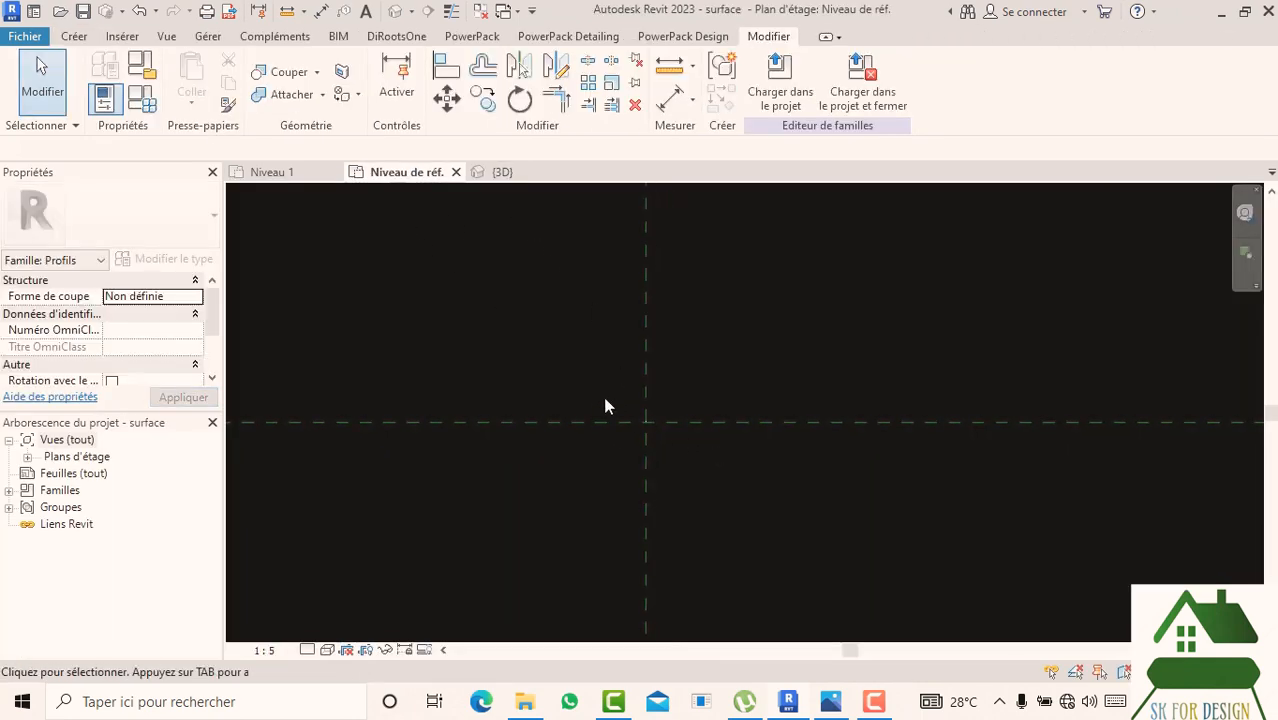
{"action": "scroll", "coordinate": [666, 430], "scroll_direction": "up", "scroll_amount": 3}
{"action": "left_click", "coordinate": [710, 445]}
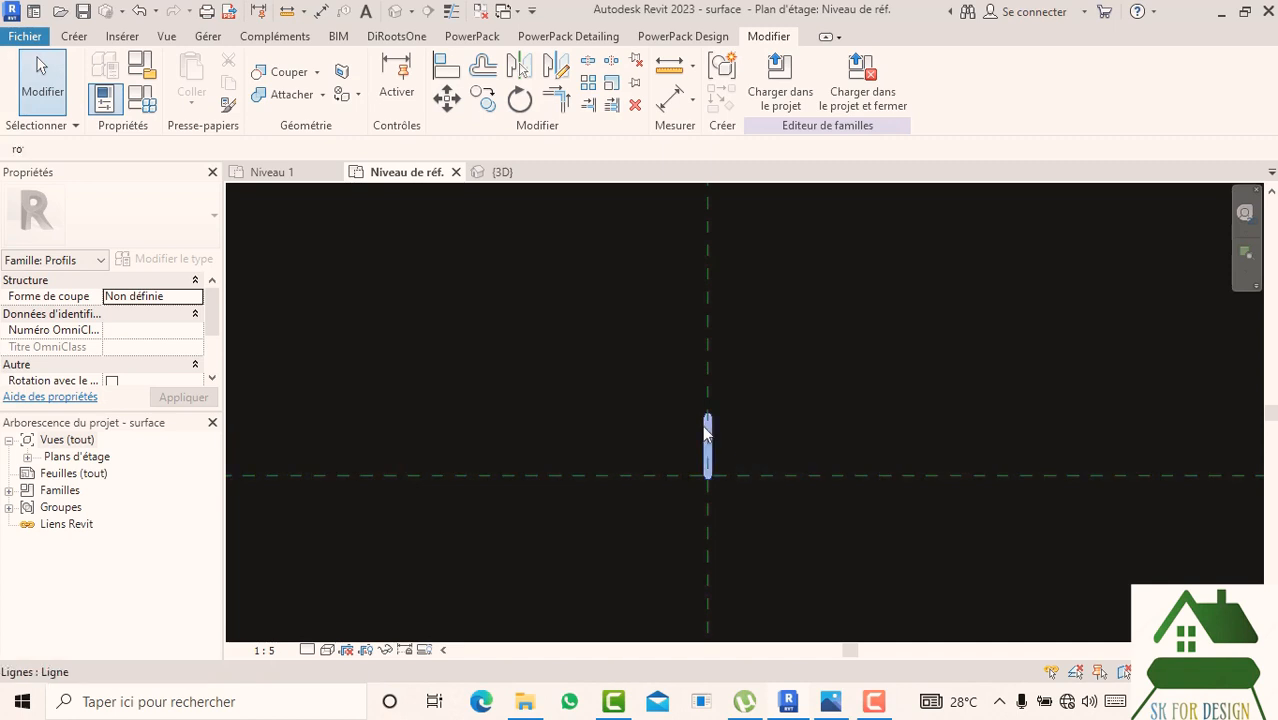
{"action": "key", "text": "Delete"}
{"action": "middle_click_drag", "start_coordinate": [735, 500], "coordinate": [749, 515]}
{"action": "middle_click_drag", "start_coordinate": [755, 561], "coordinate": [758, 464]}
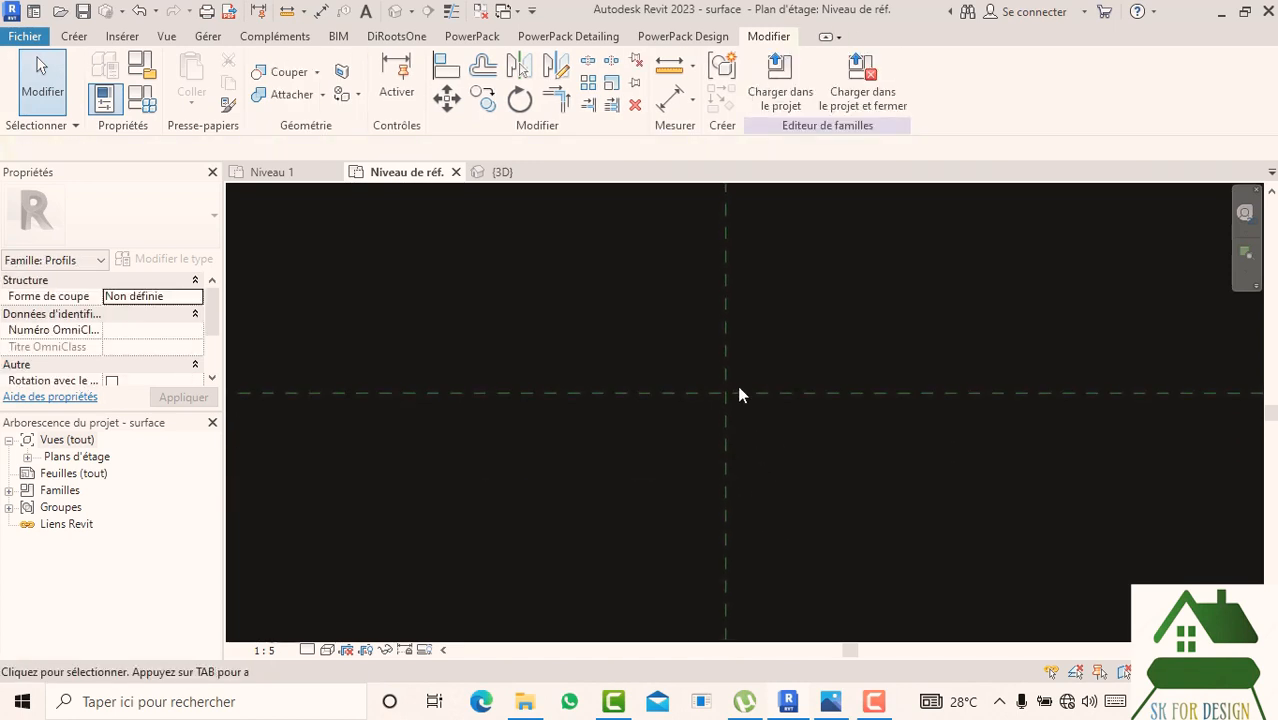
- Check the annotation category visibility settings for the profile family's Niveau de réf. view
{"action": "left_click", "coordinate": [166, 38]}
{"action": "left_click", "coordinate": [137, 78]}
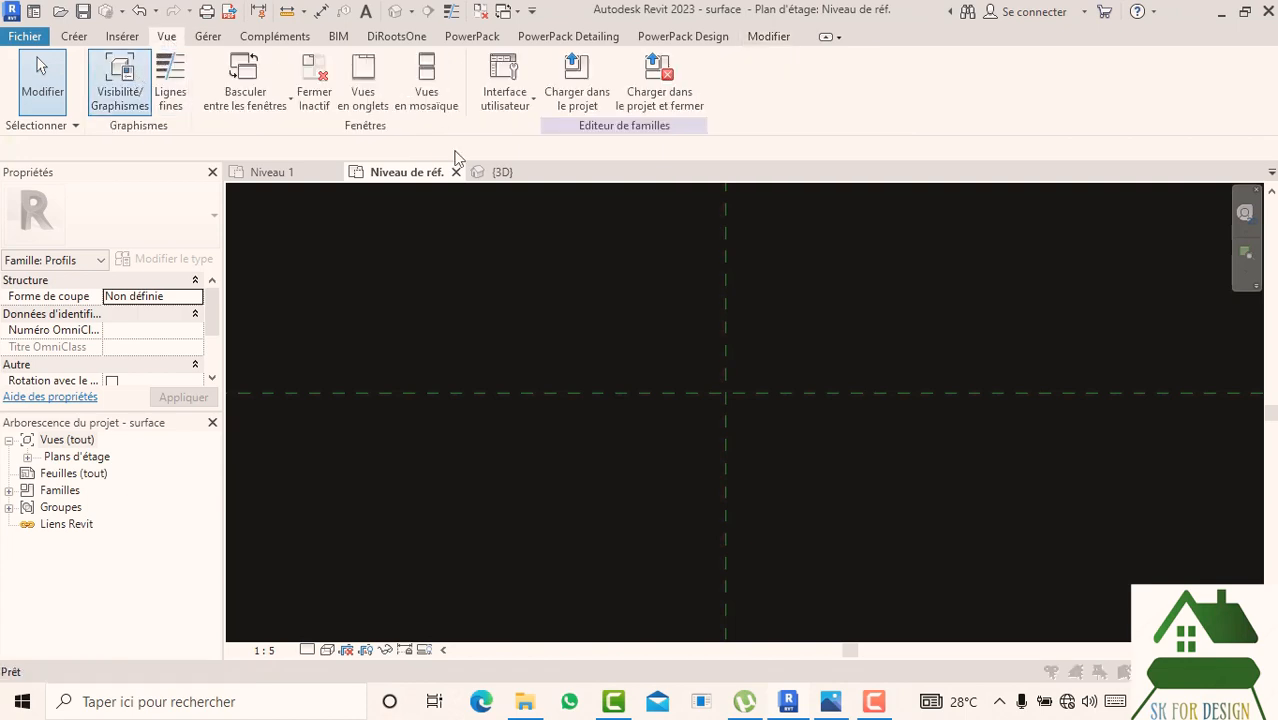
{"action": "left_click", "coordinate": [726, 90]}
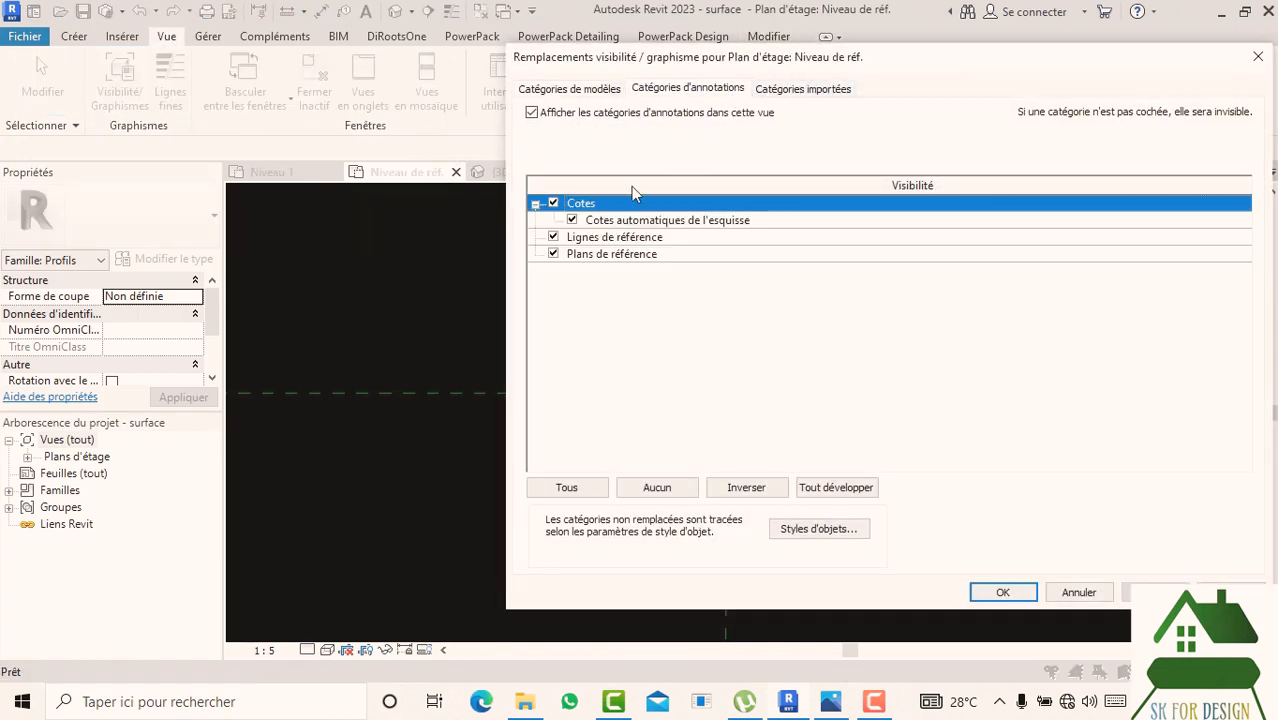
{"action": "left_click_drag", "start_coordinate": [893, 71], "coordinate": [707, 51]}
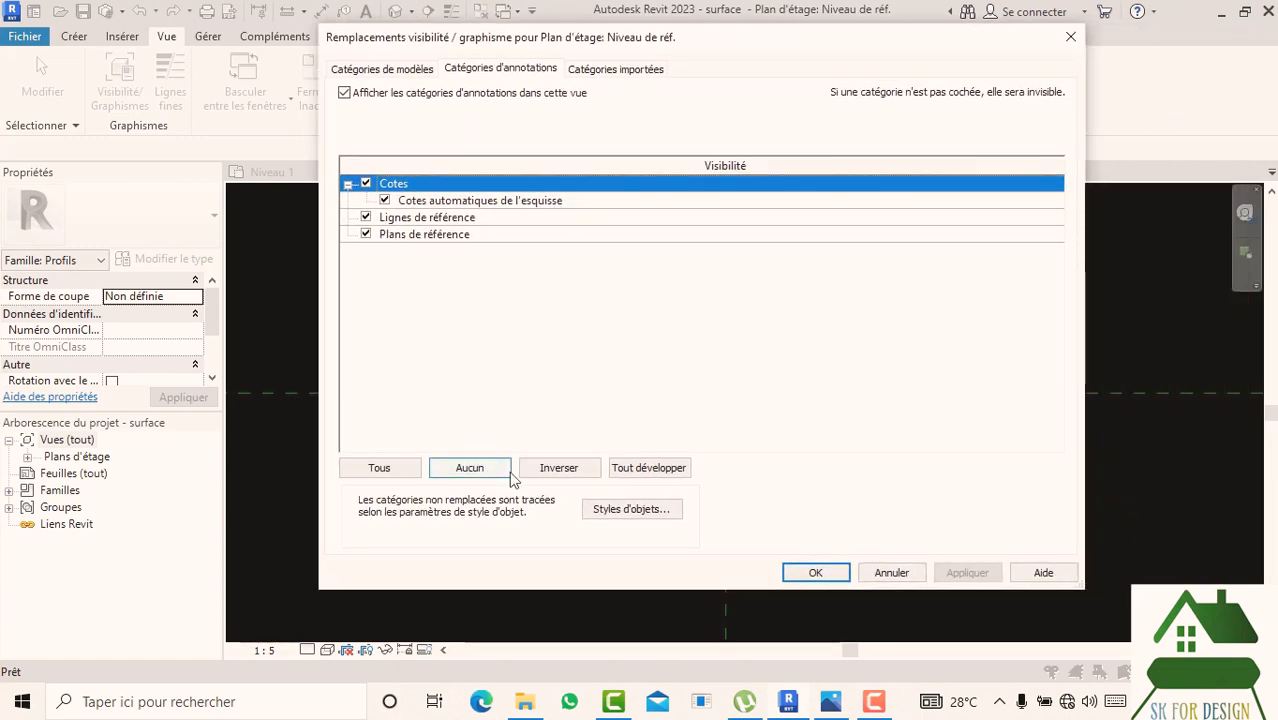
{"action": "left_click", "coordinate": [815, 573]}
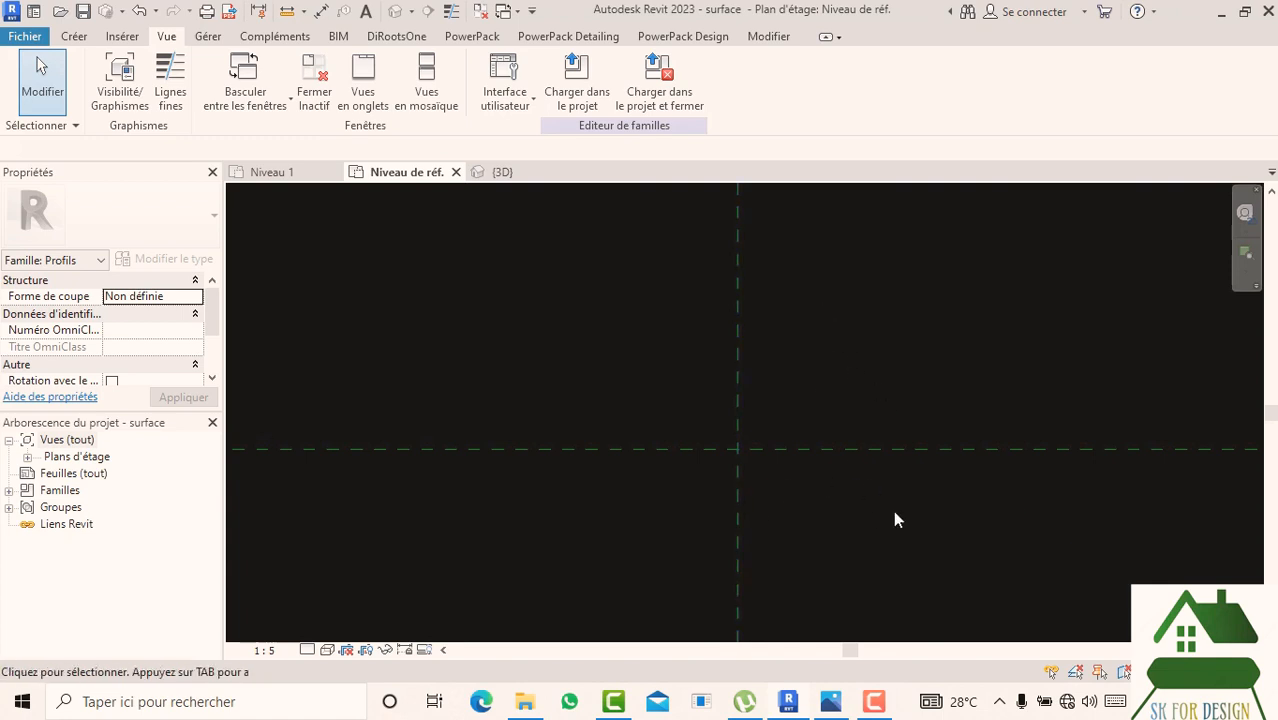
- Draw a closed rectangle of lines about 0.0074 by 0.0020, with its upper-right corner at the intersection of the reference planes
{"action": "left_click", "coordinate": [80, 38]}
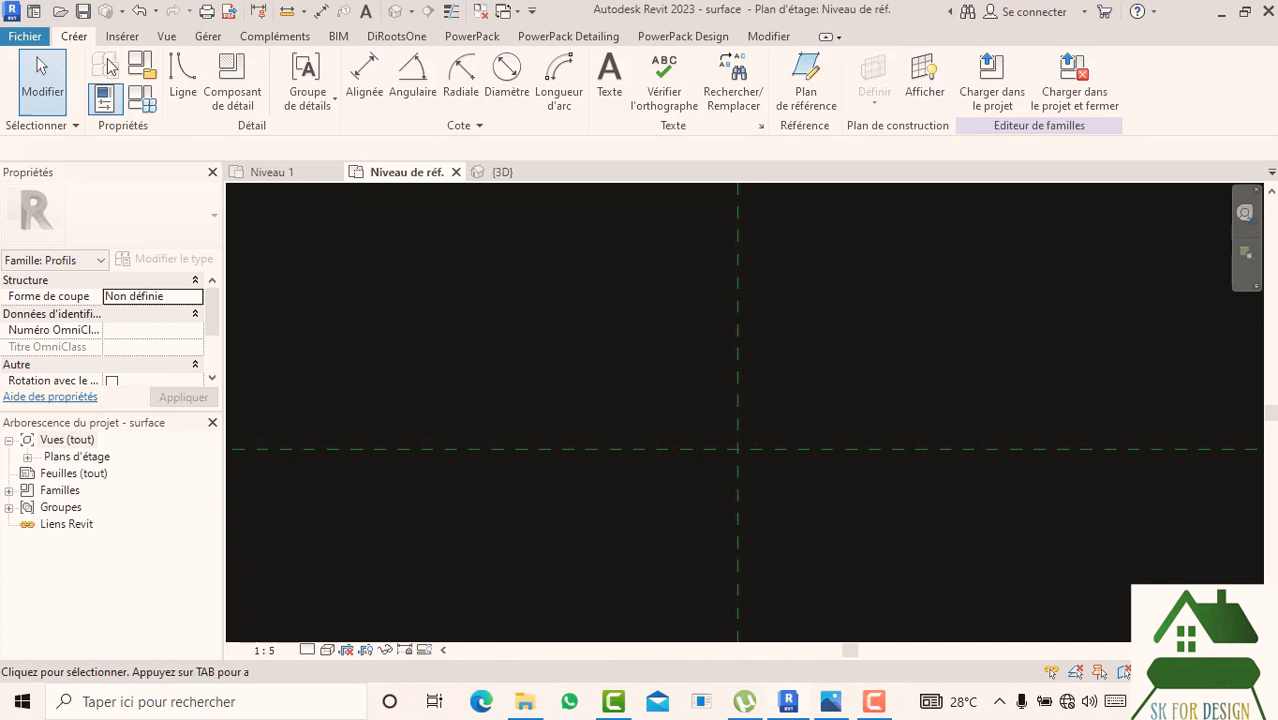
{"action": "left_click", "coordinate": [183, 66]}
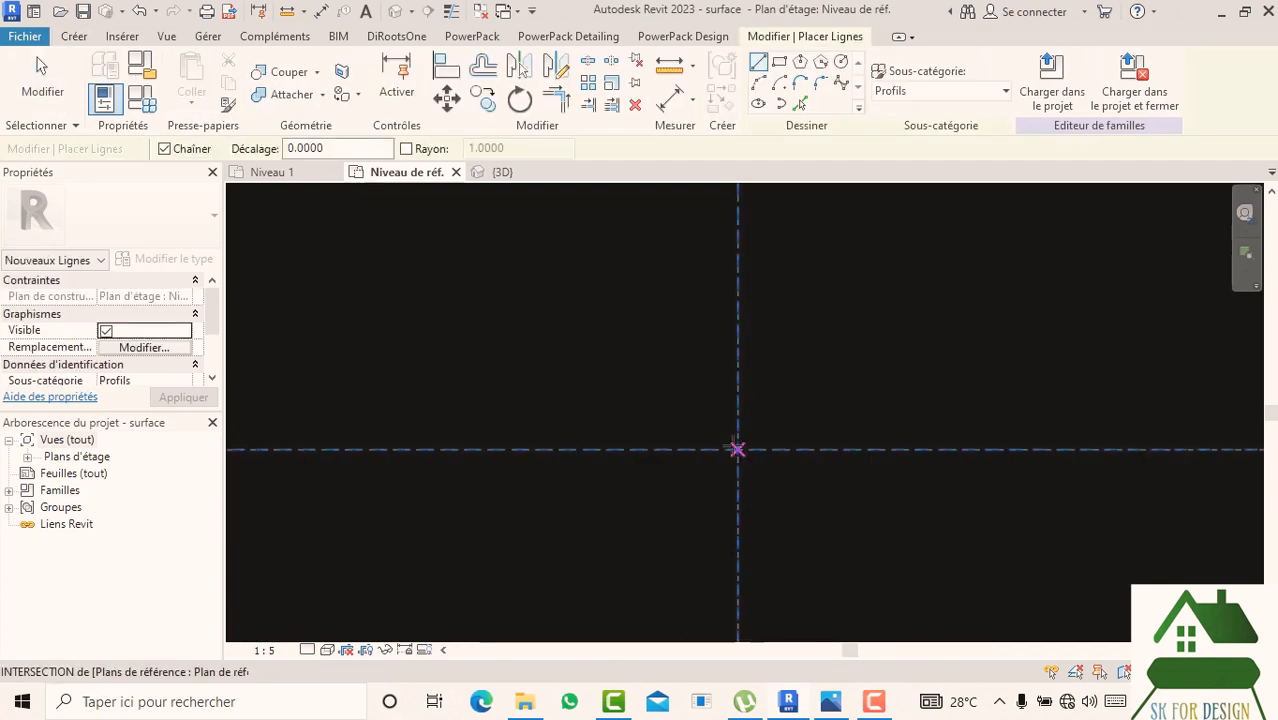
{"action": "left_click", "coordinate": [737, 449]}
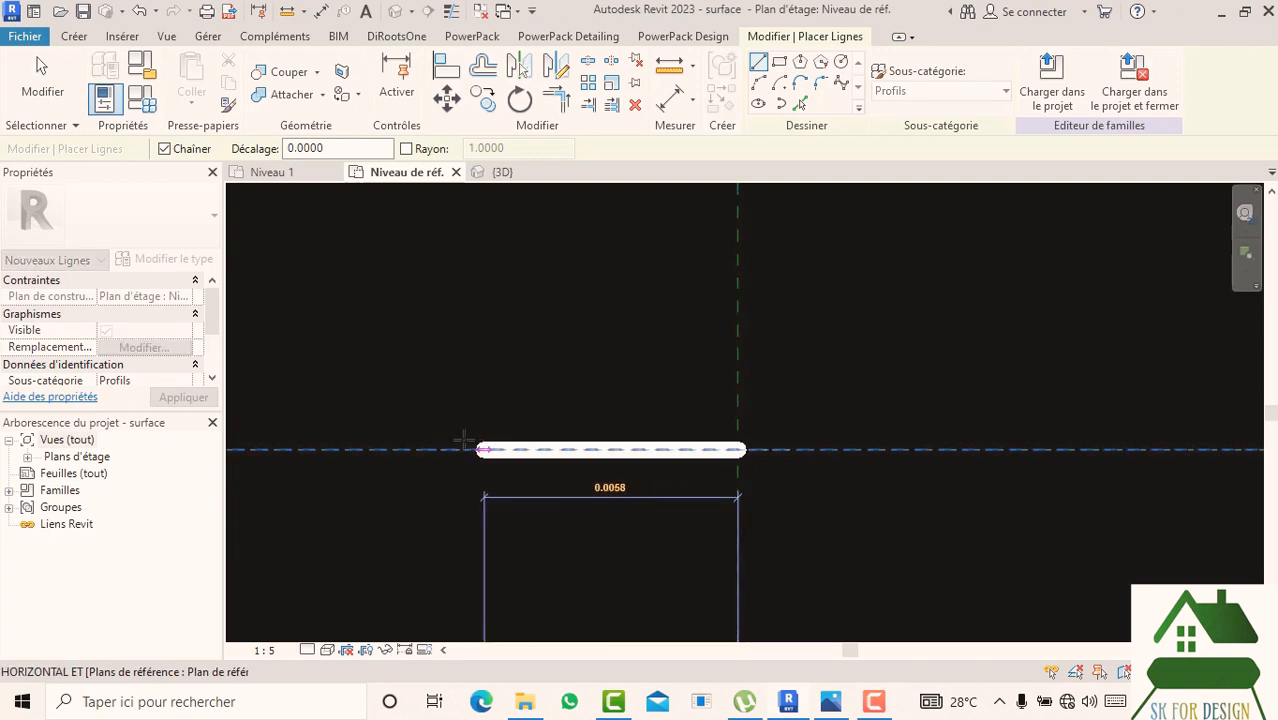
{"action": "middle_click_drag", "start_coordinate": [461, 449], "coordinate": [571, 443]}
{"action": "scroll", "coordinate": [570, 440], "scroll_direction": "down", "scroll_amount": 1}
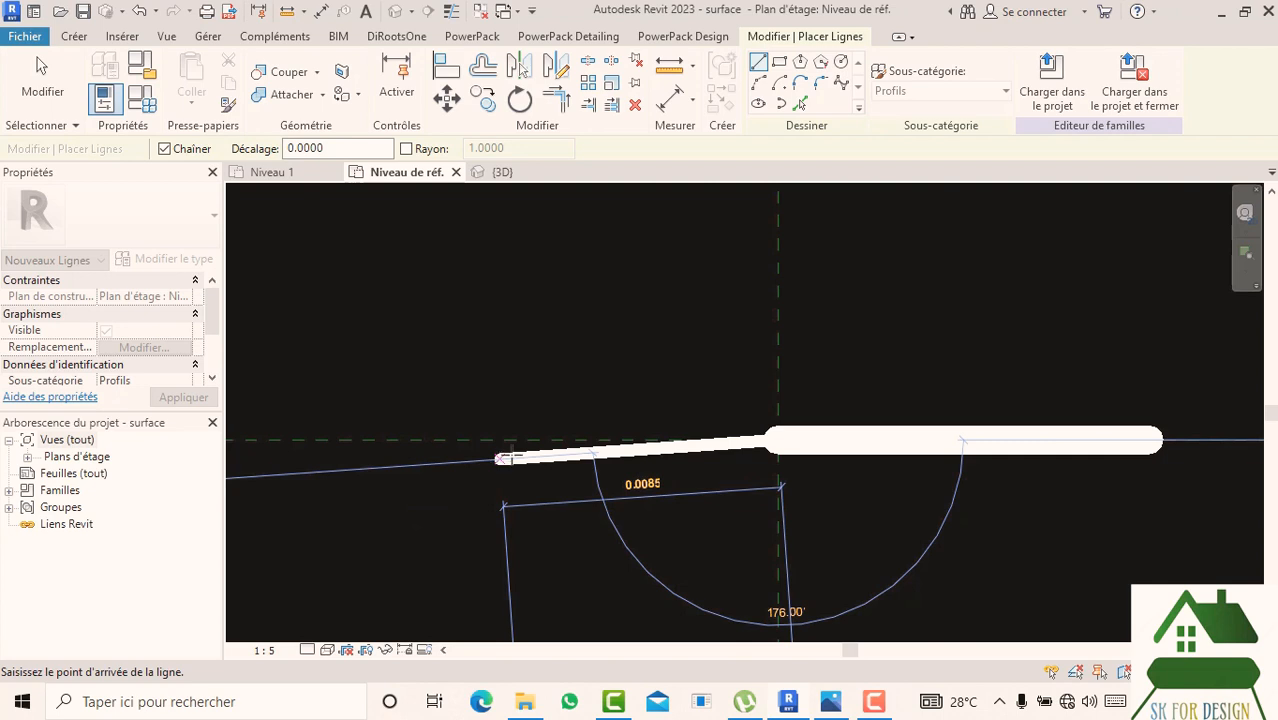
{"action": "left_click", "coordinate": [535, 440]}
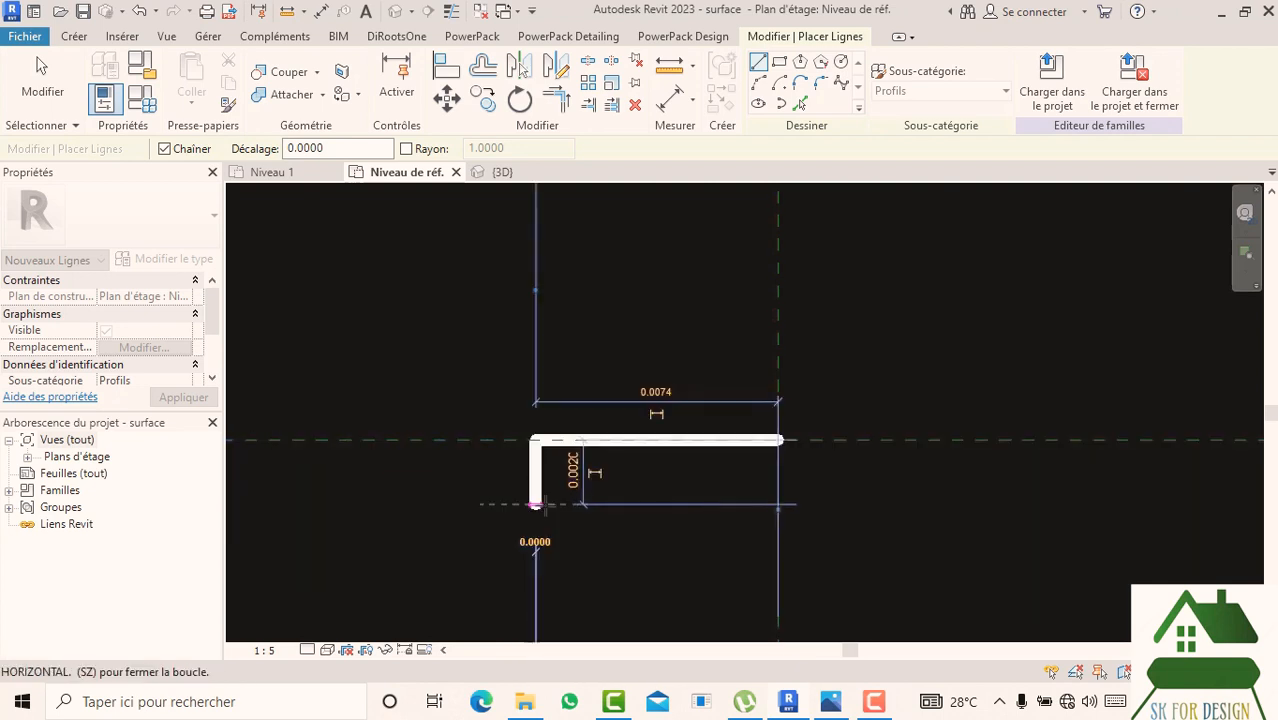
{"action": "left_click", "coordinate": [535, 504]}
{"action": "left_click", "coordinate": [778, 504]}
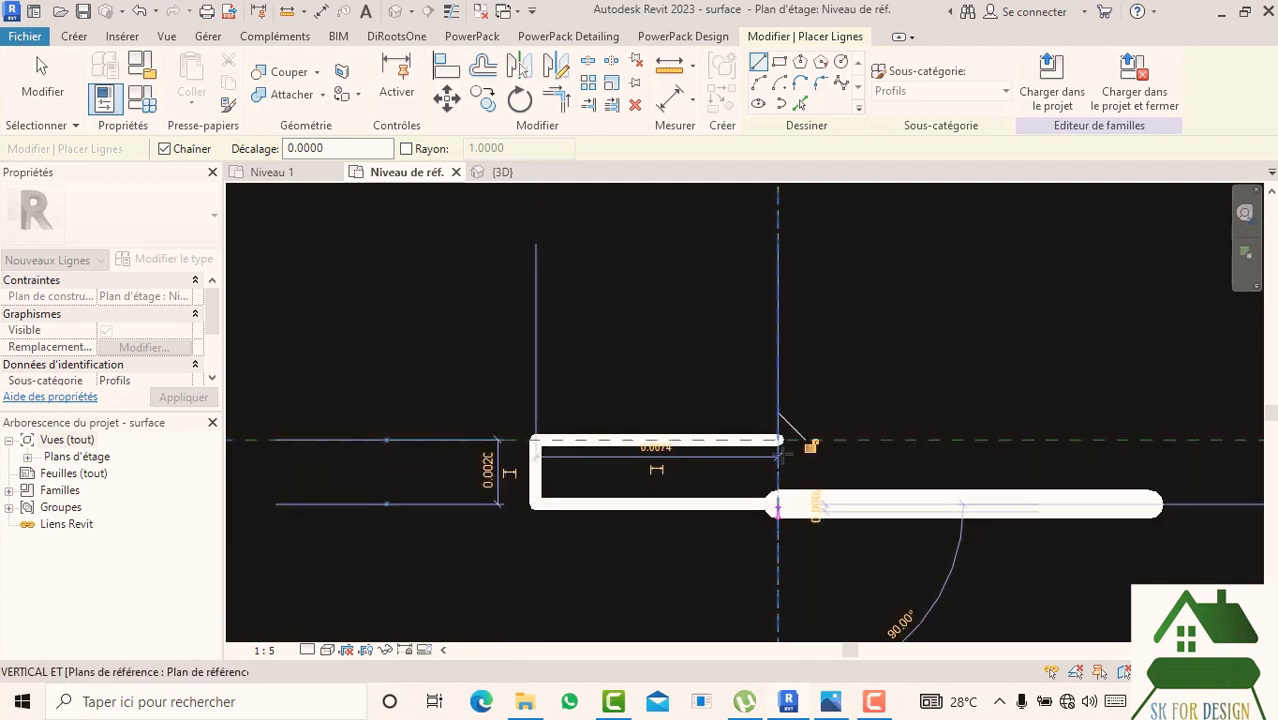
{"action": "left_click", "coordinate": [778, 440]}
{"action": "scroll", "coordinate": [819, 480], "scroll_direction": "down", "scroll_amount": 2}
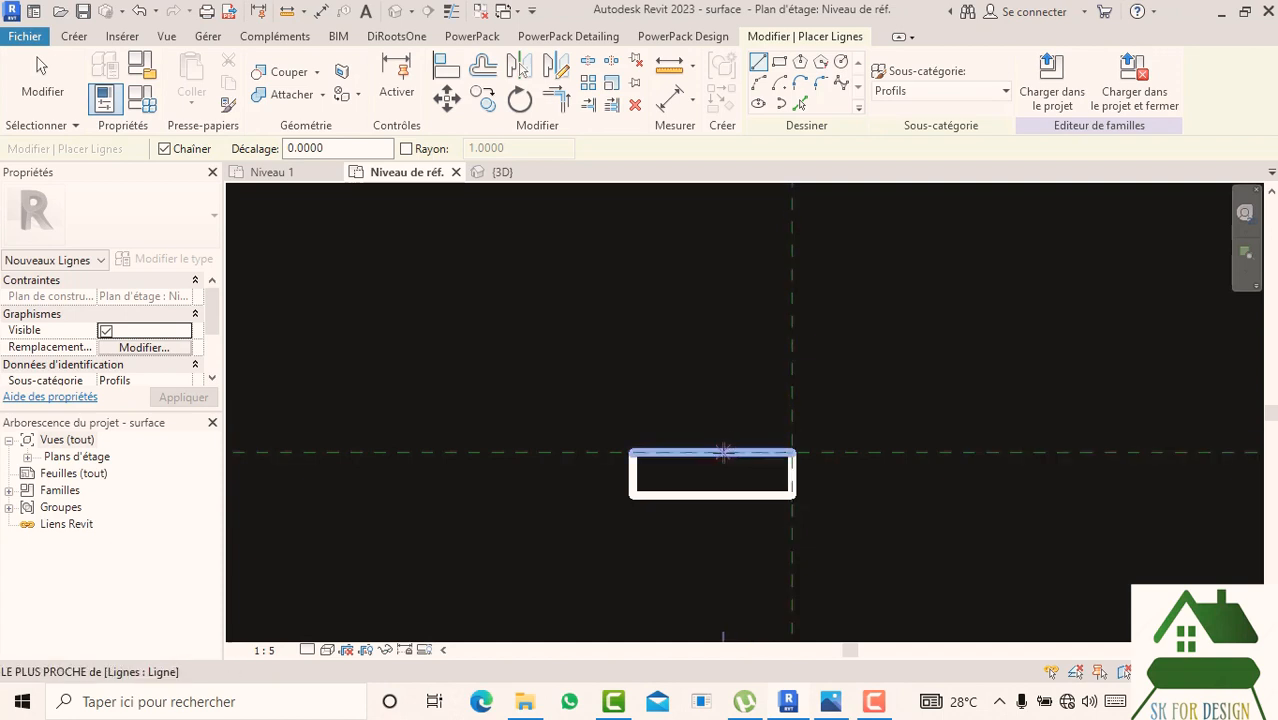
{"action": "key", "text": "Escape"}
{"action": "key", "text": "Escape"}
- Move the rectangle's left edge outward to widen the rectangle to about 0.0172
{"action": "left_click_drag", "start_coordinate": [636, 480], "coordinate": [421, 474]}
{"action": "scroll", "coordinate": [686, 444], "scroll_direction": "down", "scroll_amount": 1}
{"action": "left_click", "coordinate": [420, 213]}
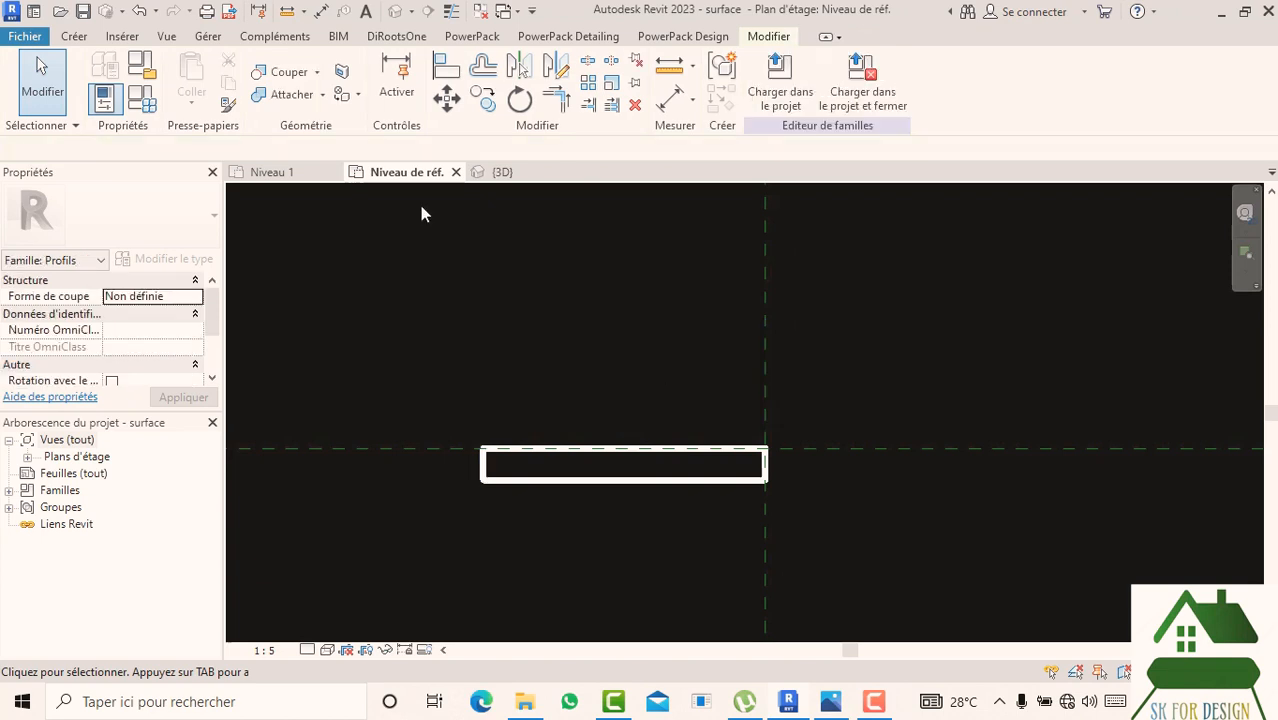
- Draw a vertical line about 0.0215 long upward from the rectangle's upper edge and continue with a horizontal line about 0.0400 long rightward
{"action": "left_click", "coordinate": [74, 36]}
{"action": "left_click", "coordinate": [183, 72]}
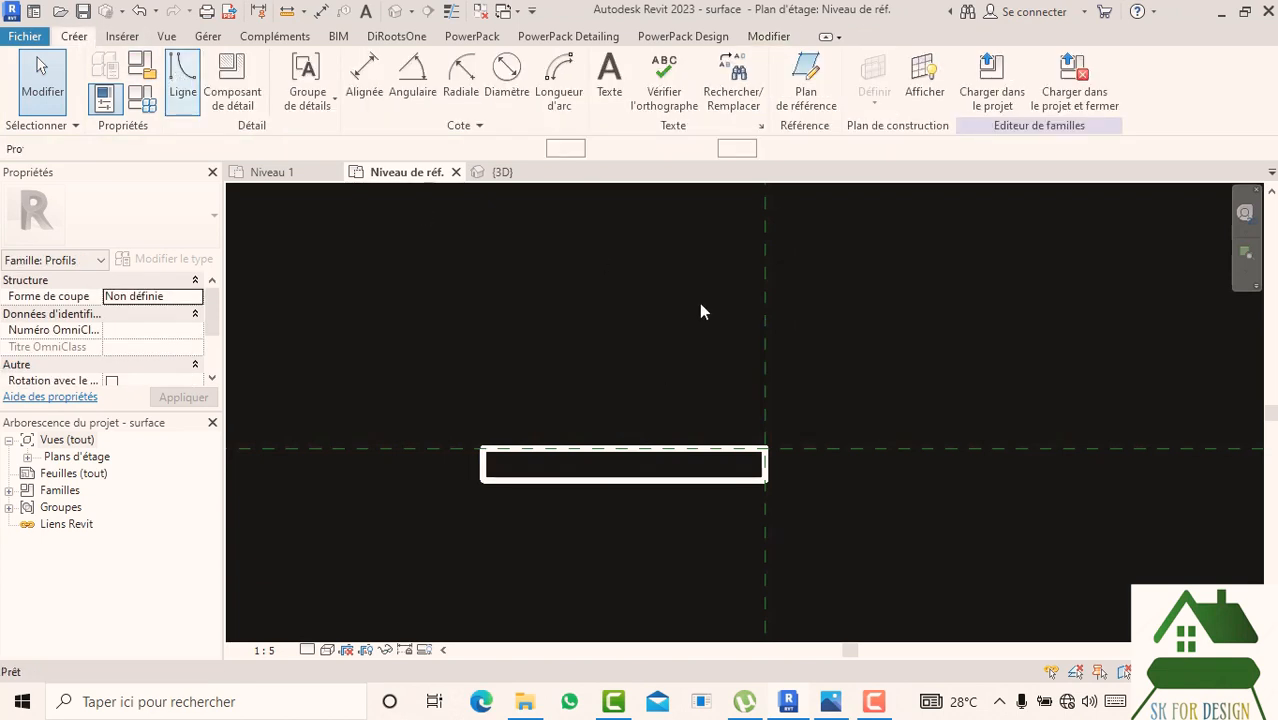
{"action": "middle_click_drag", "start_coordinate": [776, 433], "coordinate": [777, 494]}
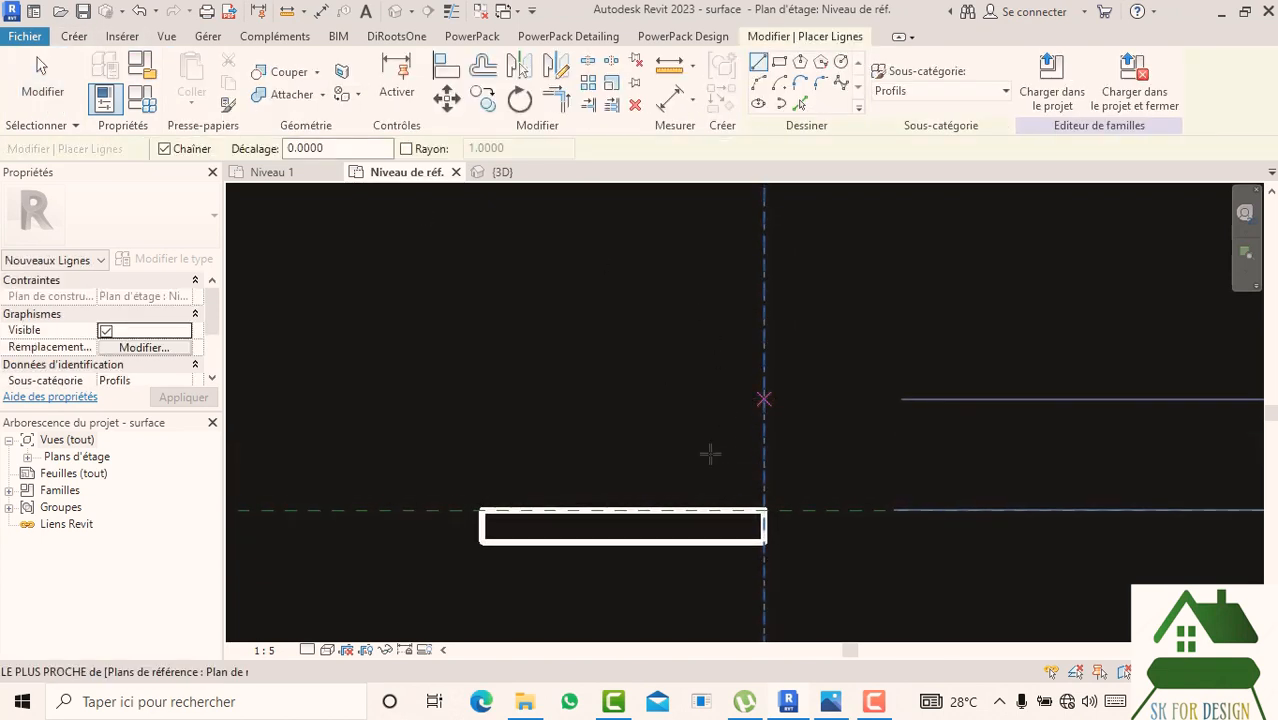
{"action": "left_click", "coordinate": [592, 508]}
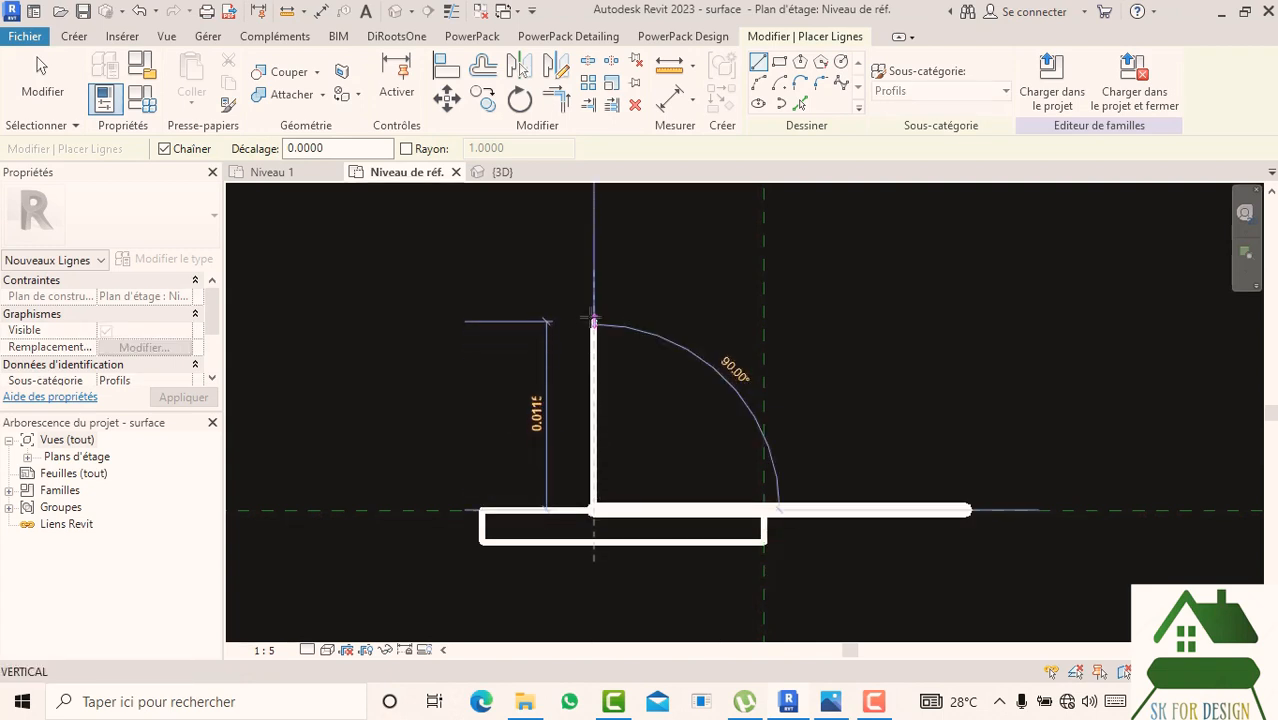
{"action": "middle_click_drag", "start_coordinate": [590, 320], "coordinate": [588, 428]}
{"action": "scroll", "coordinate": [588, 428], "scroll_direction": "down", "scroll_amount": 2}
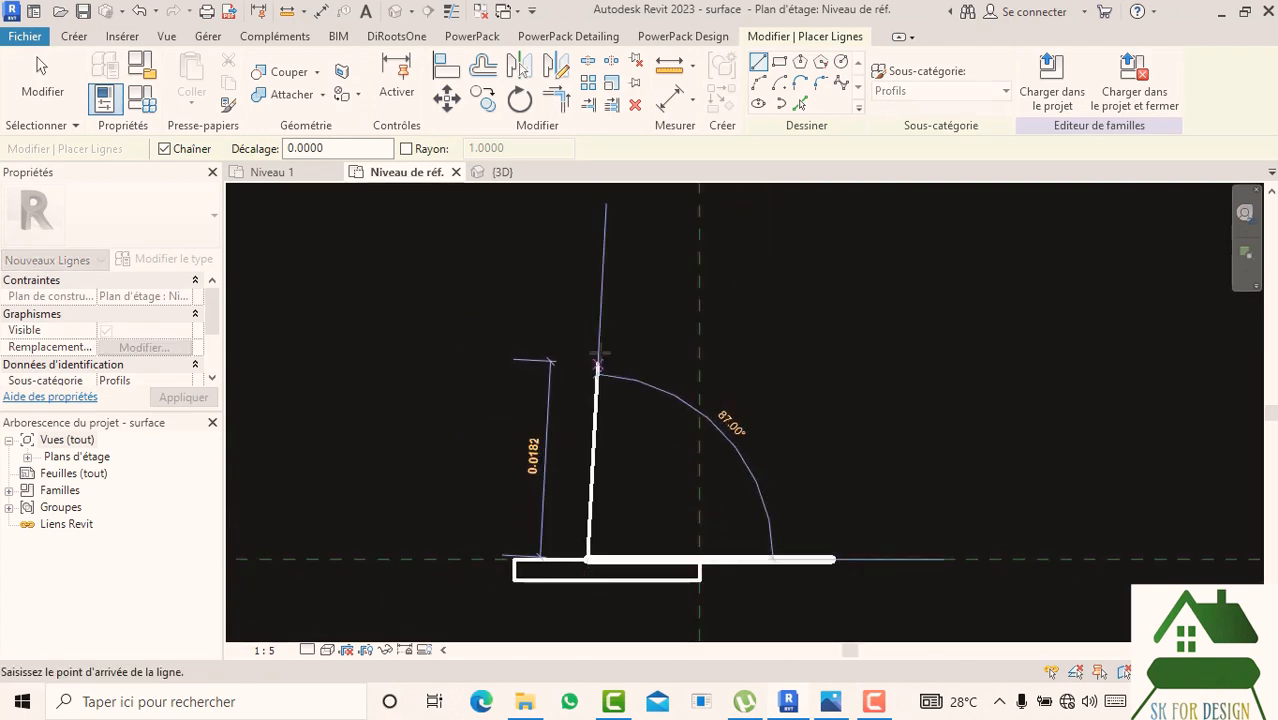
{"action": "left_click", "coordinate": [646, 327]}
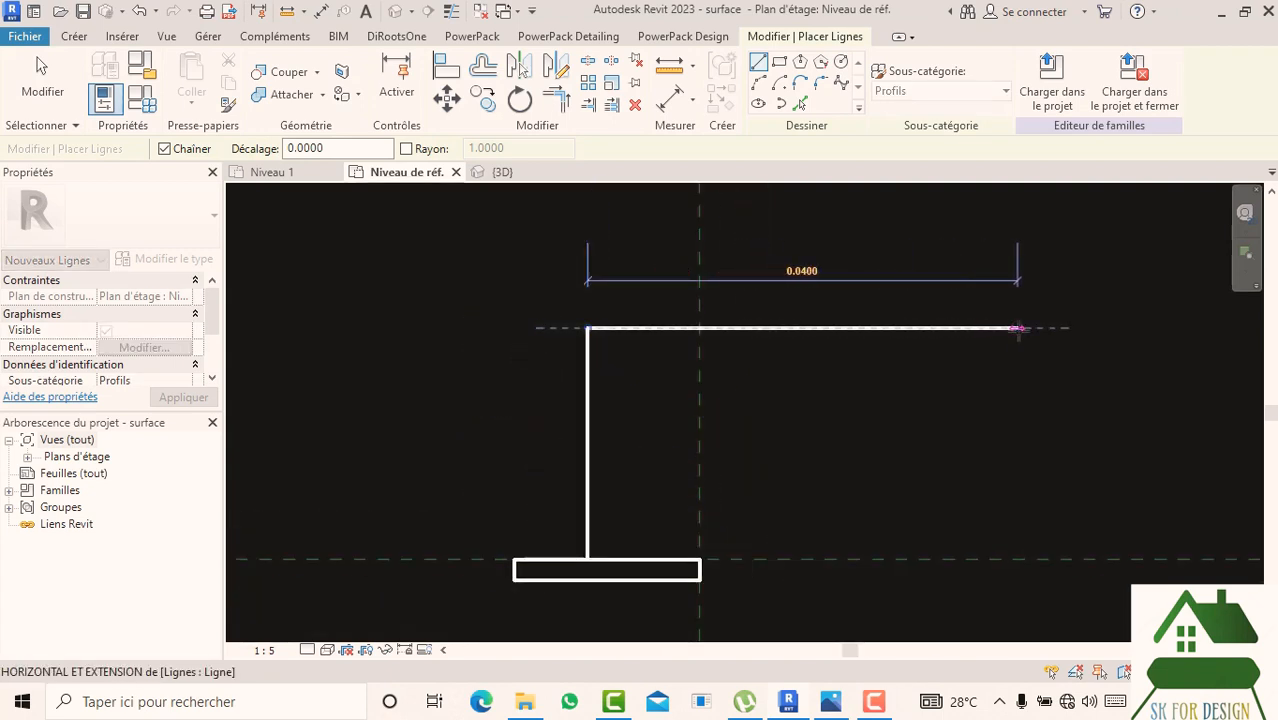
{"action": "left_click", "coordinate": [1017, 327]}
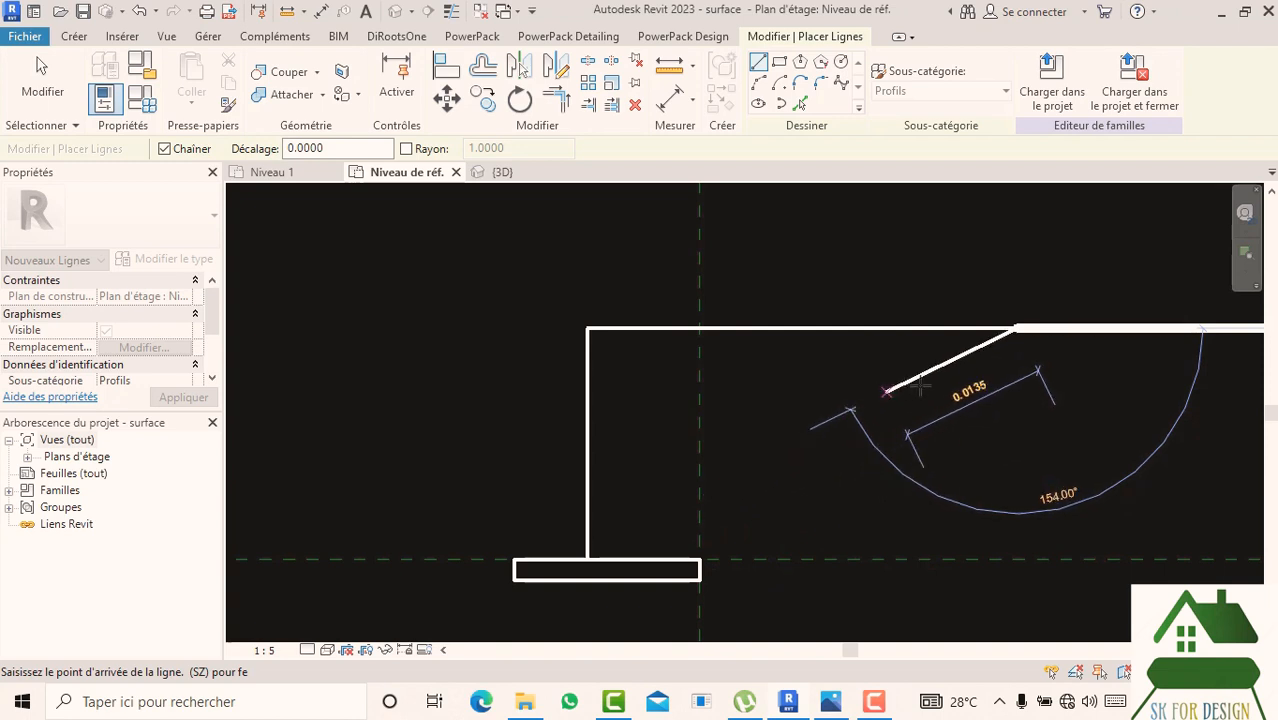
- Continue the outline from the horizontal line's right end with two sloping lines down to the rectangle's upper-right corner
{"action": "left_click", "coordinate": [808, 416]}
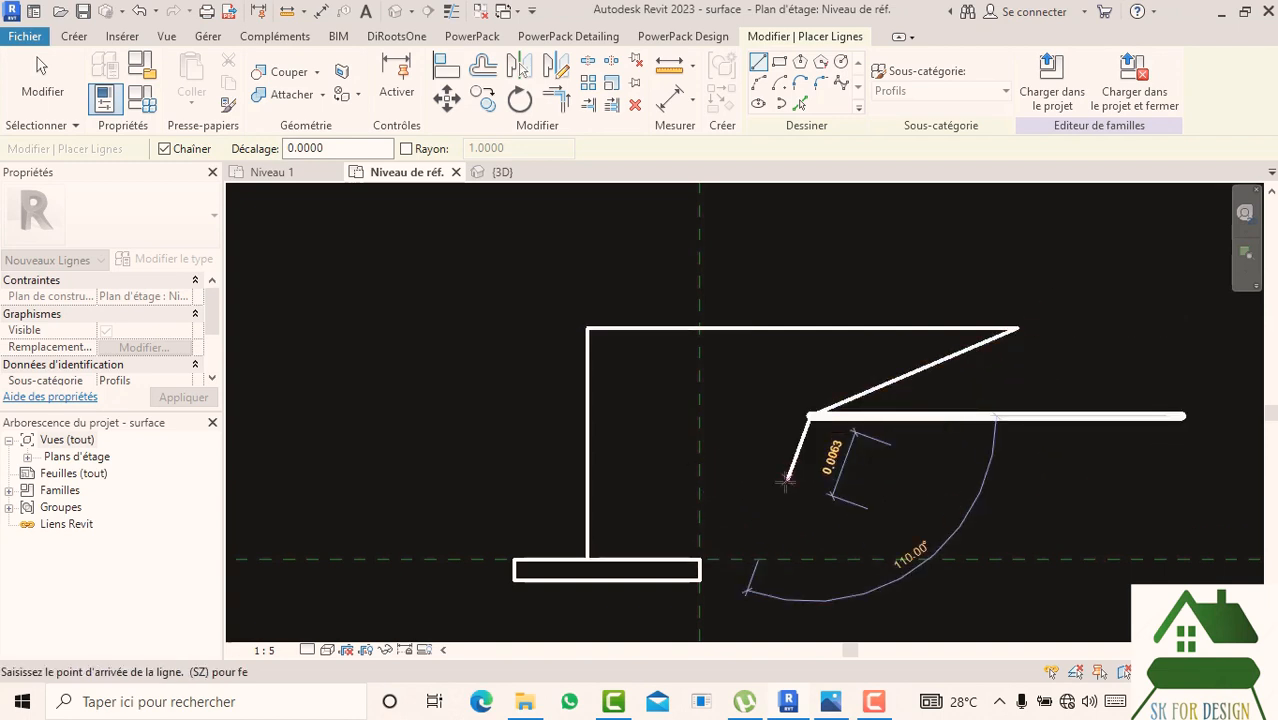
{"action": "scroll", "coordinate": [755, 551], "scroll_direction": "up", "scroll_amount": 2}
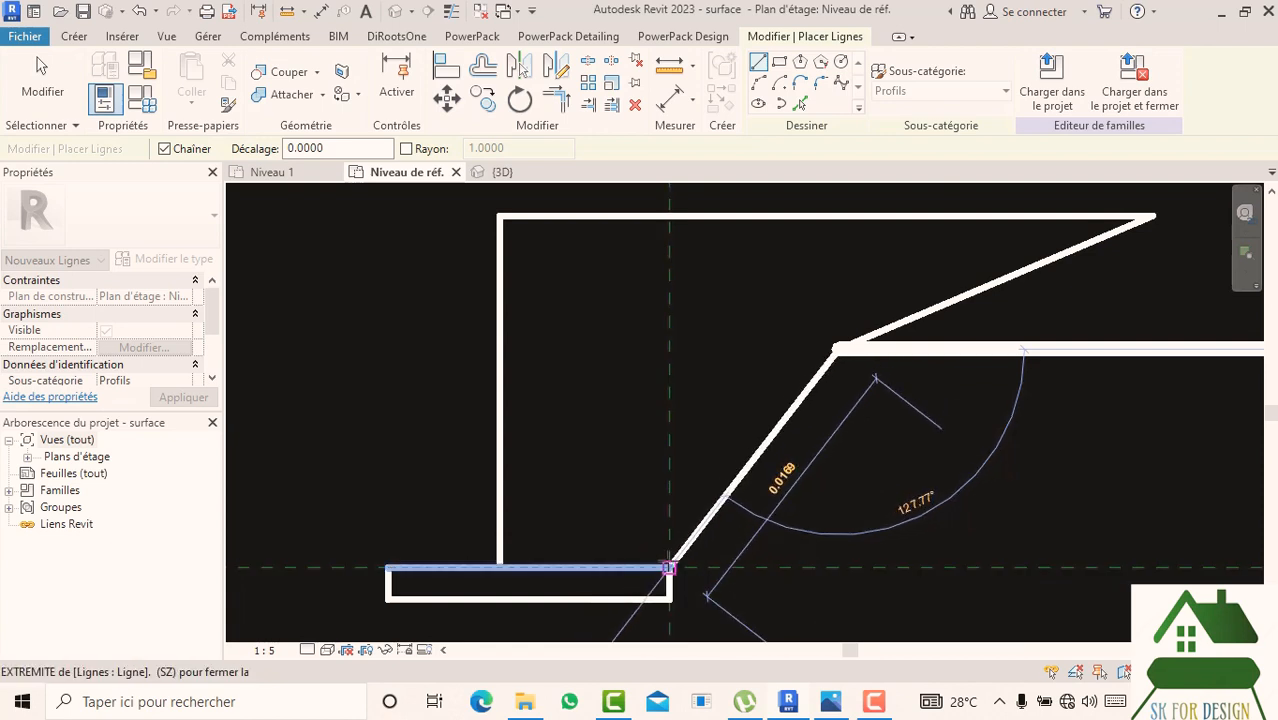
{"action": "left_click", "coordinate": [669, 568]}
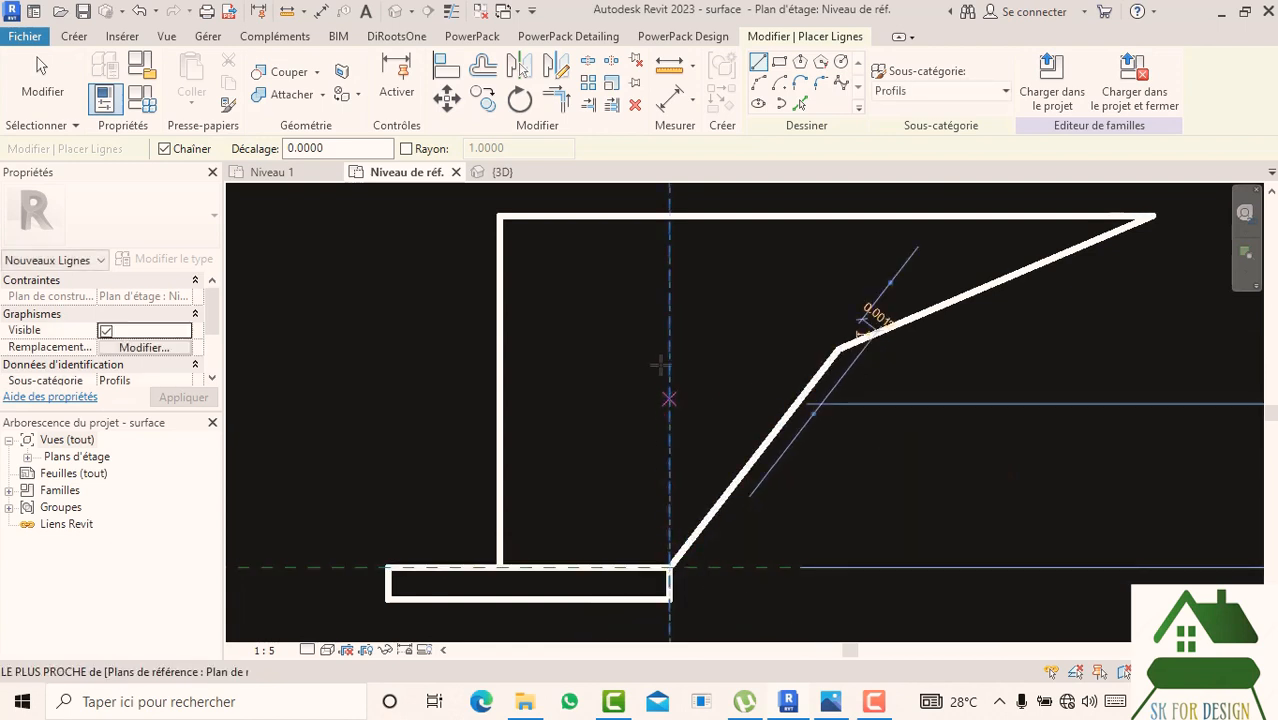
{"action": "scroll", "coordinate": [650, 450], "scroll_direction": "down", "scroll_amount": 1}
{"action": "key", "text": "Escape"}
{"action": "key", "text": "Escape"}
{"action": "left_click", "coordinate": [532, 391]}
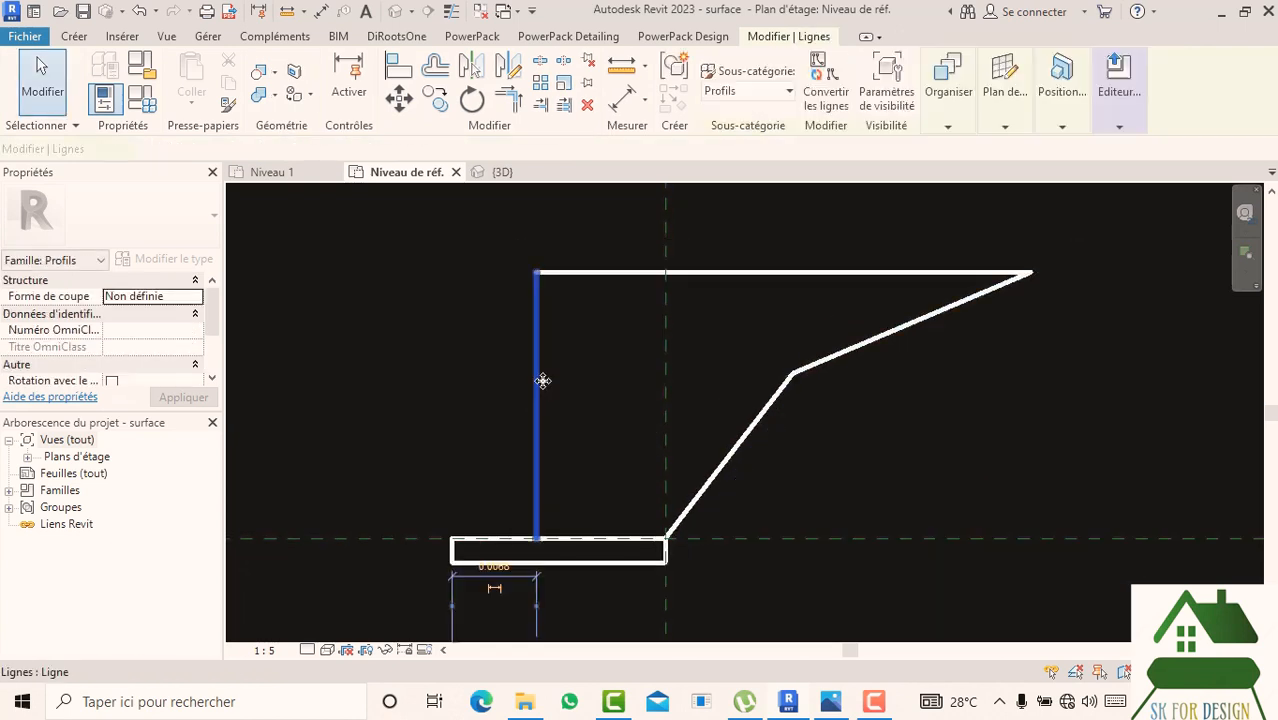
{"action": "scroll", "coordinate": [579, 396], "scroll_direction": "down", "scroll_amount": 3}
{"action": "scroll", "coordinate": [585, 422], "scroll_direction": "up", "scroll_amount": 2}
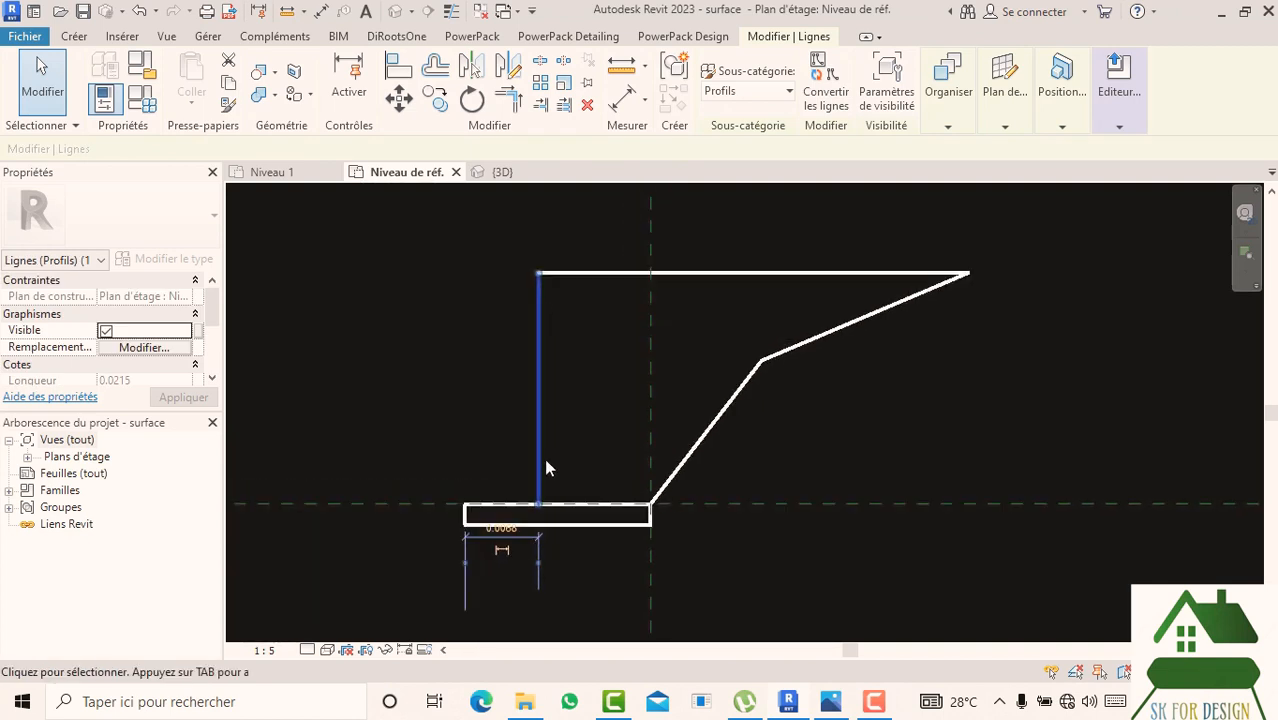
{"action": "scroll", "coordinate": [542, 558], "scroll_direction": "up", "scroll_amount": 2}
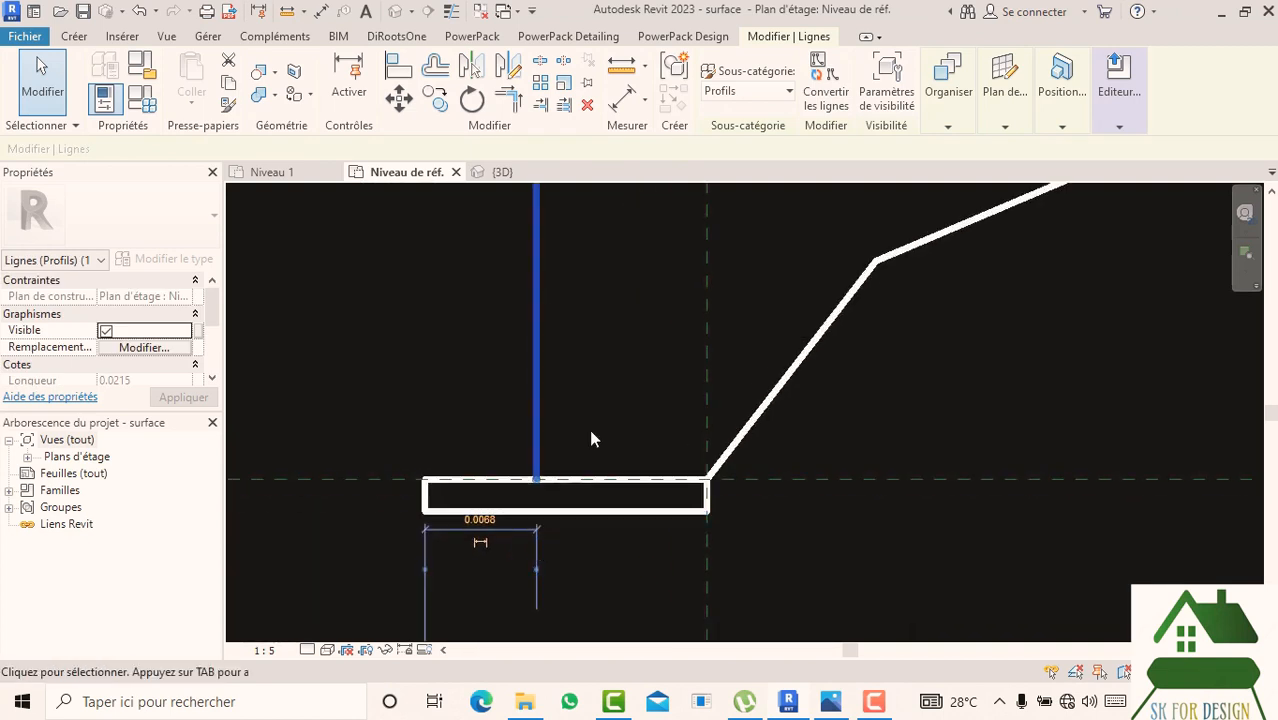
{"action": "scroll", "coordinate": [598, 412], "scroll_direction": "down", "scroll_amount": 2}
{"action": "left_click", "coordinate": [603, 385]}
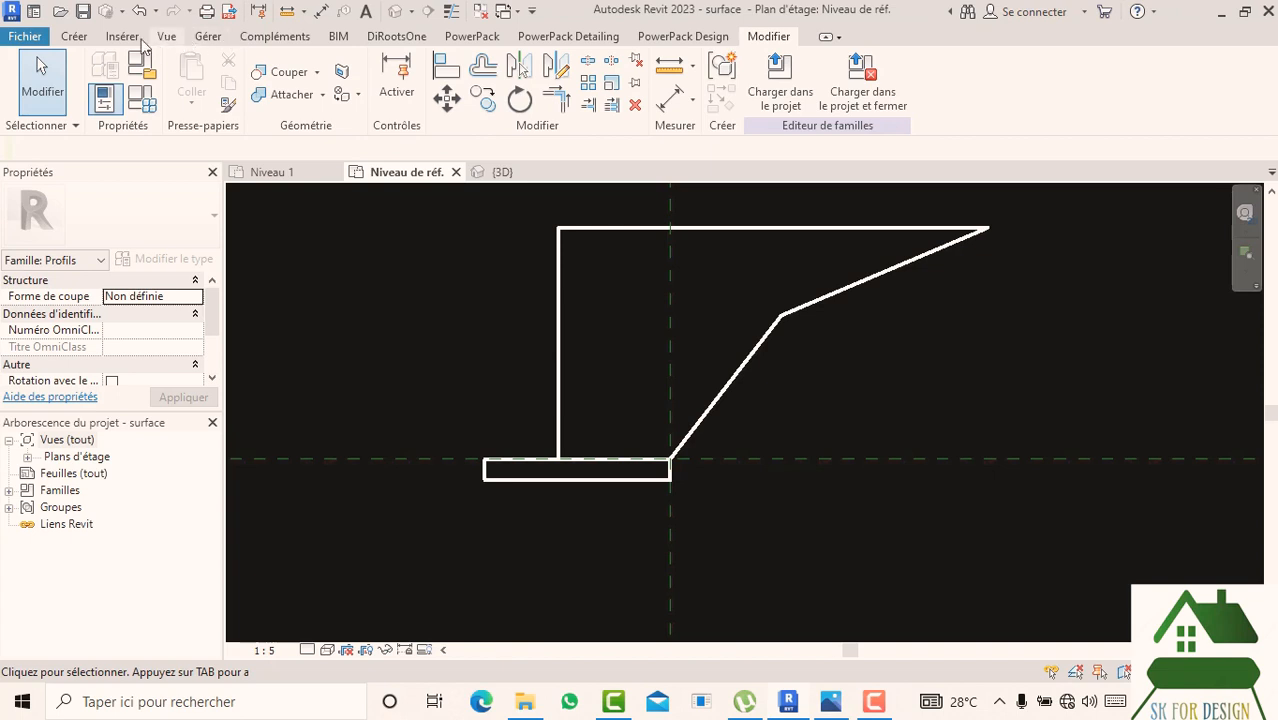
- Place an aligned dimension between the vertical reference plane and the outline's left vertical line
{"action": "left_click", "coordinate": [95, 38]}
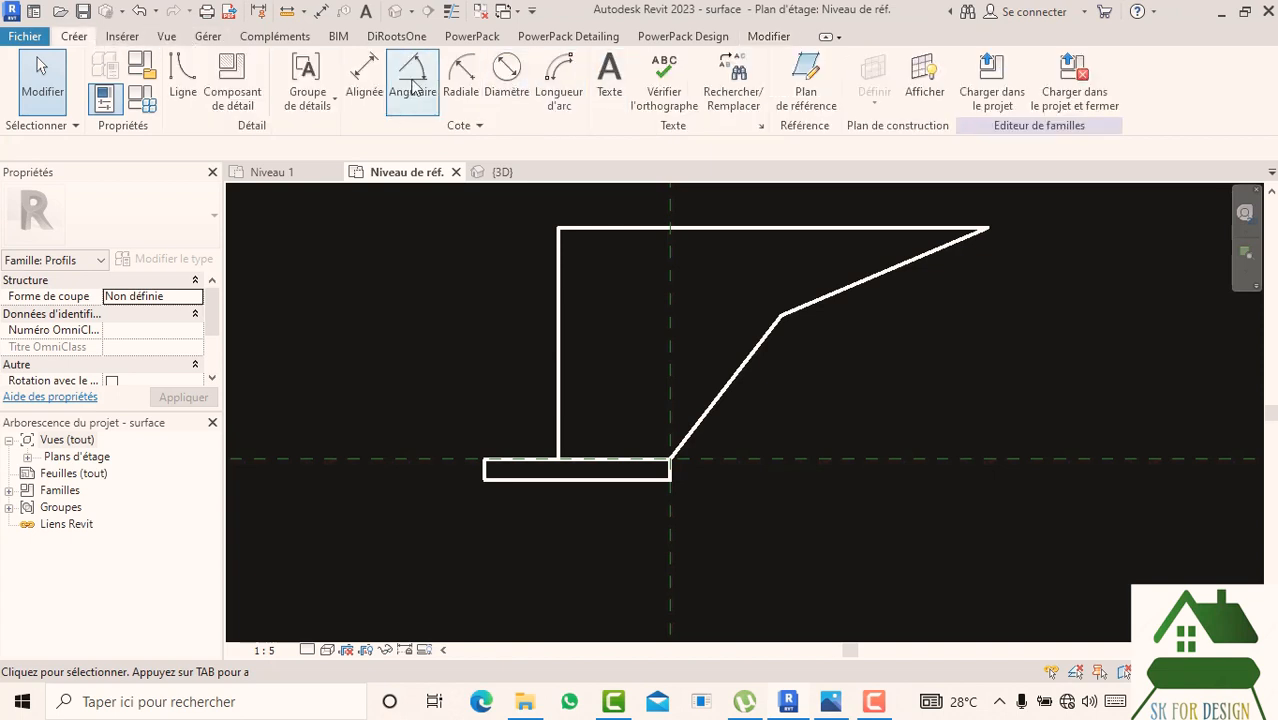
{"action": "left_click", "coordinate": [365, 72]}
{"action": "left_click", "coordinate": [677, 362]}
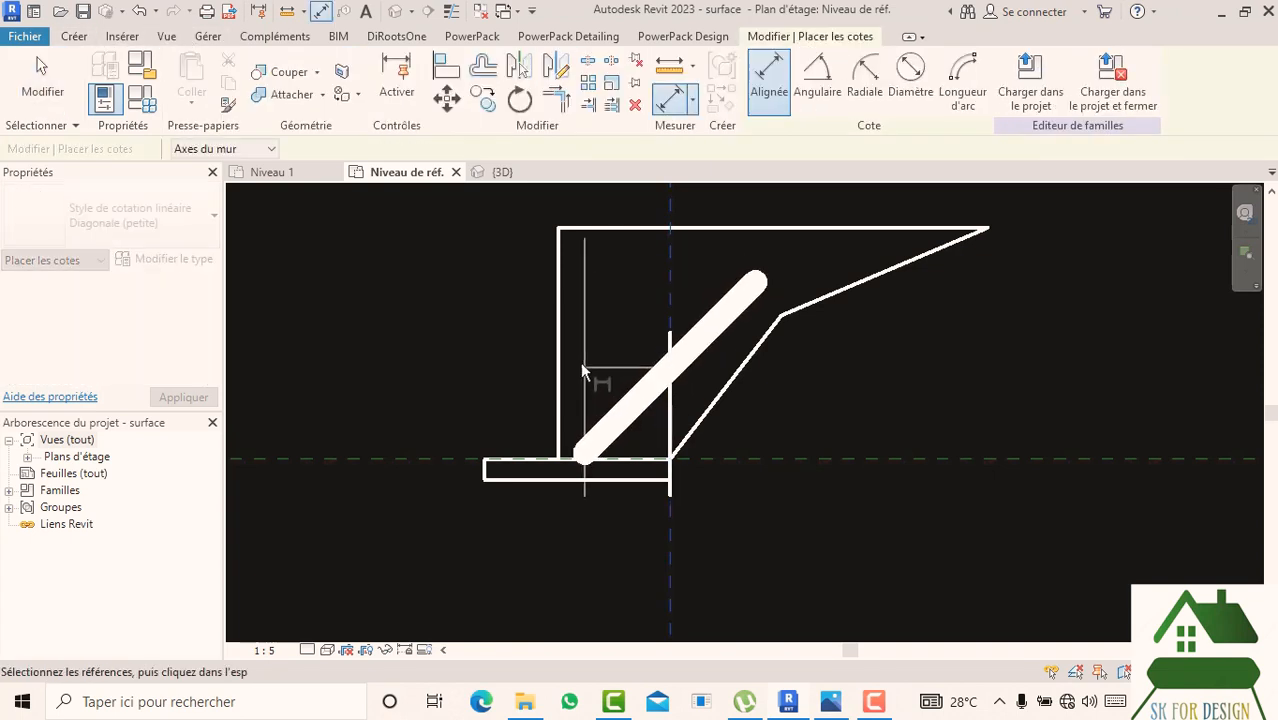
{"action": "left_click", "coordinate": [568, 325]}
{"action": "left_click", "coordinate": [605, 306]}
{"action": "middle_click_drag", "start_coordinate": [629, 378], "coordinate": [653, 517]}
{"action": "key", "text": "Escape"}
- Set the distance between the outline's left vertical line and the vertical reference plane to 0.2, detaching the conflicting elements
{"action": "left_click", "coordinate": [588, 525]}
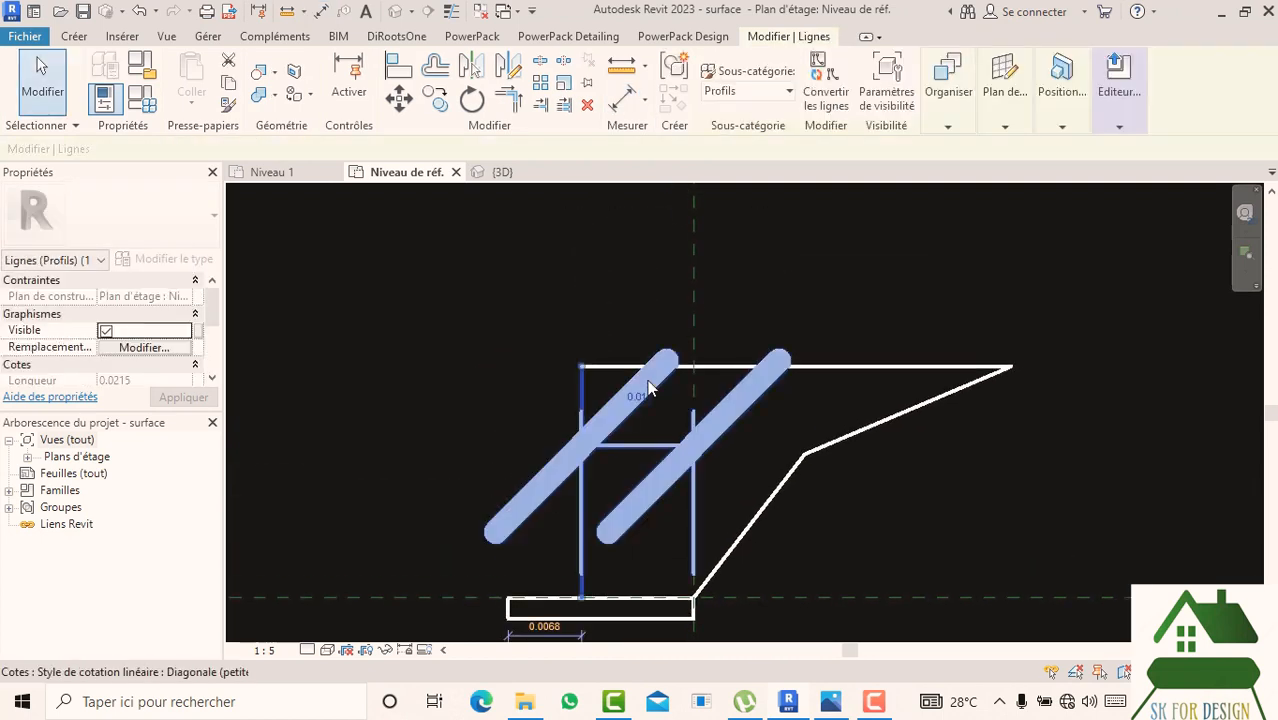
{"action": "left_click", "coordinate": [630, 390]}
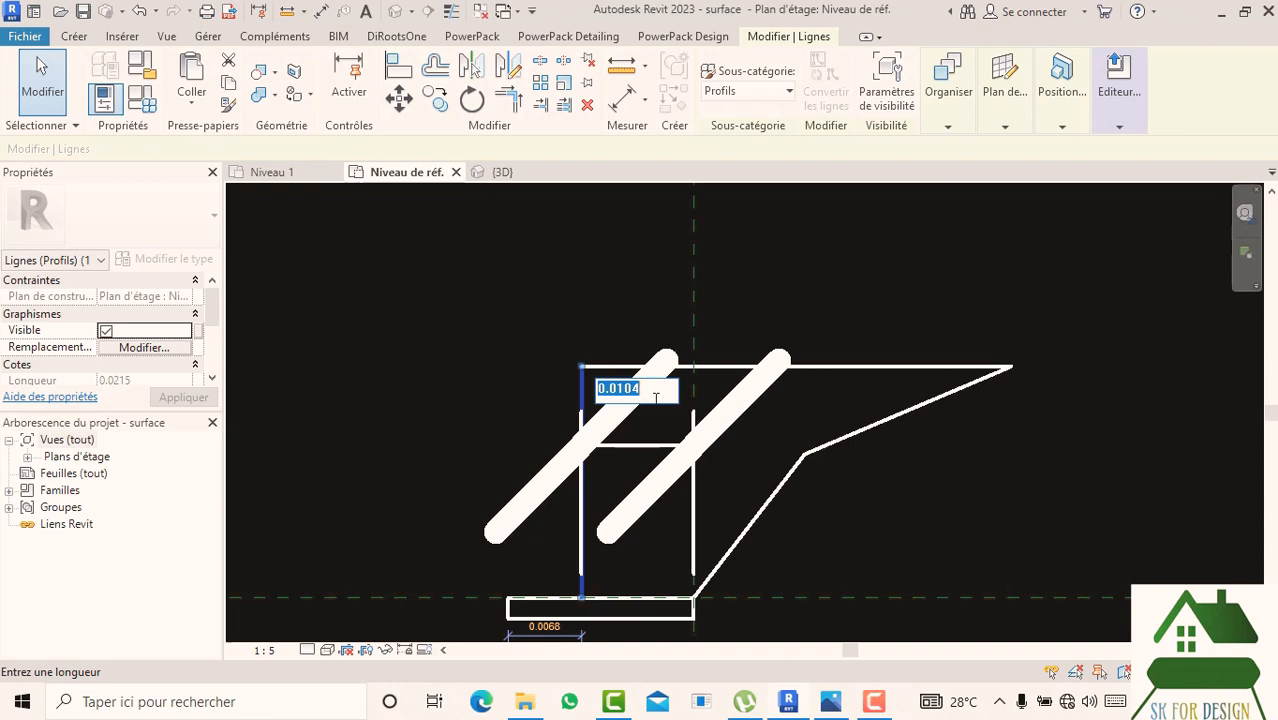
{"action": "type", "text": "0.2"}
{"action": "key", "text": "Return"}
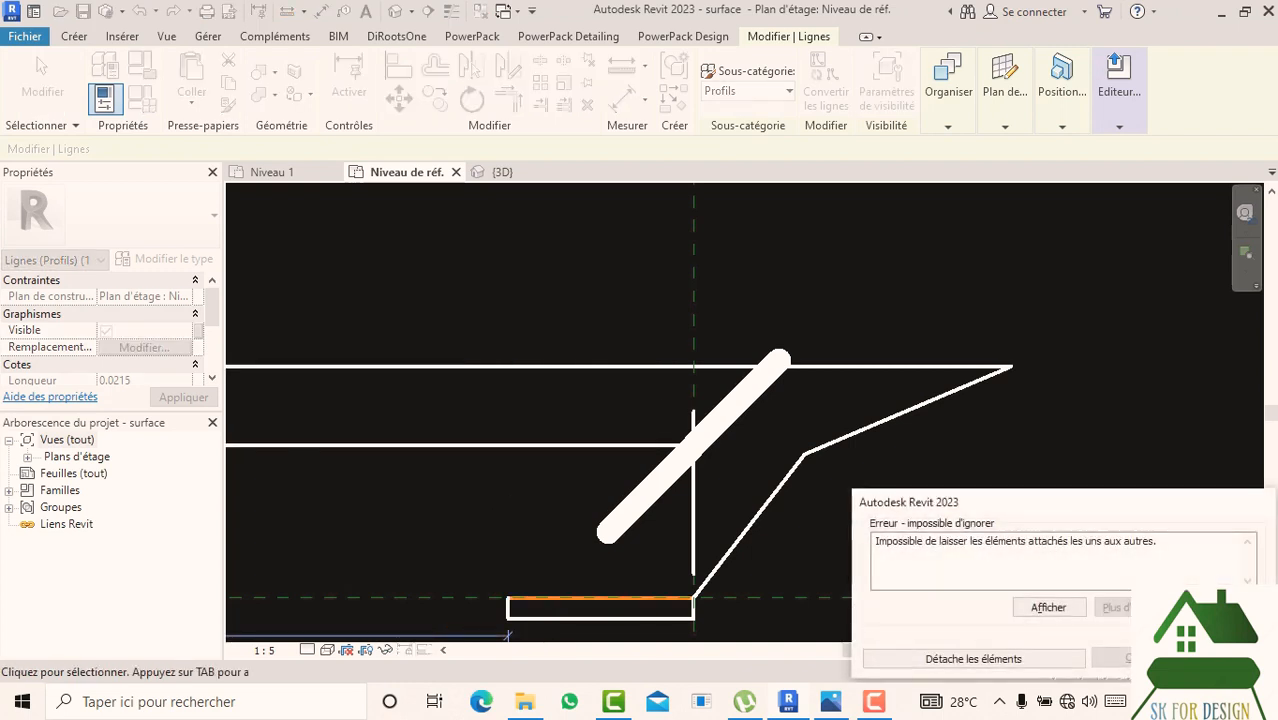
{"action": "scroll", "coordinate": [707, 390], "scroll_direction": "down", "scroll_amount": 3}
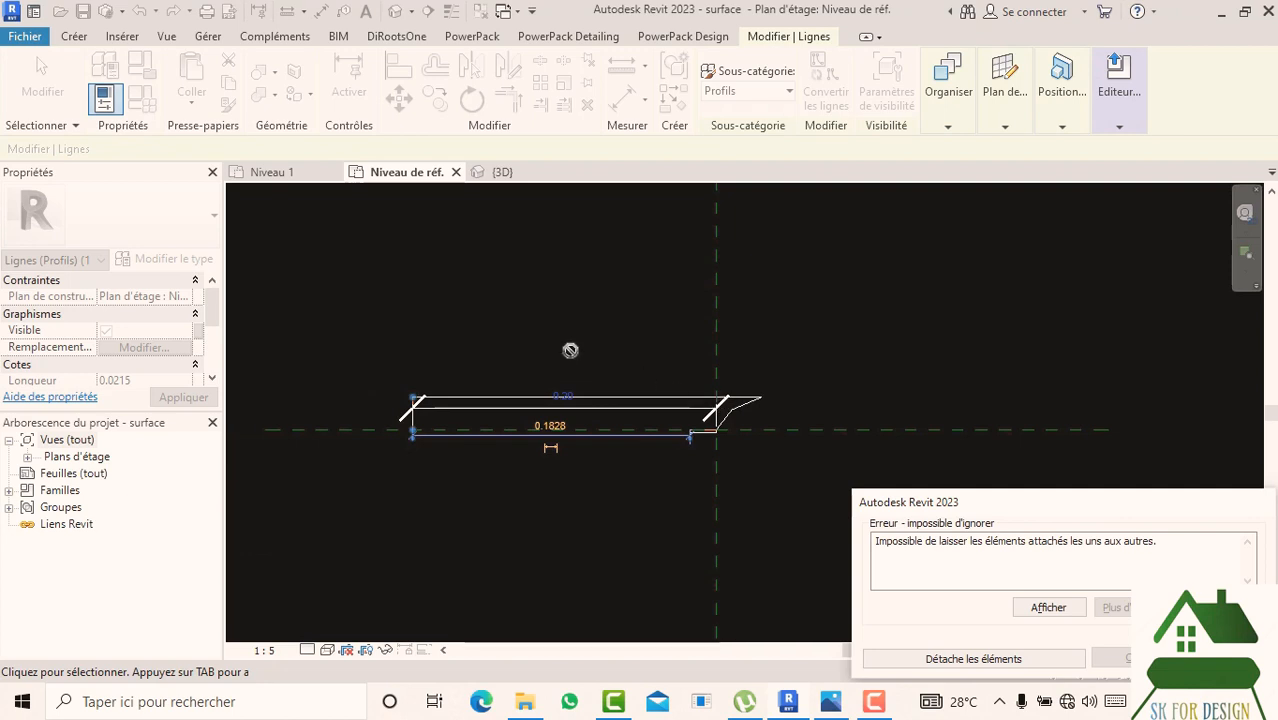
{"action": "scroll", "coordinate": [580, 400], "scroll_direction": "up", "scroll_amount": 3}
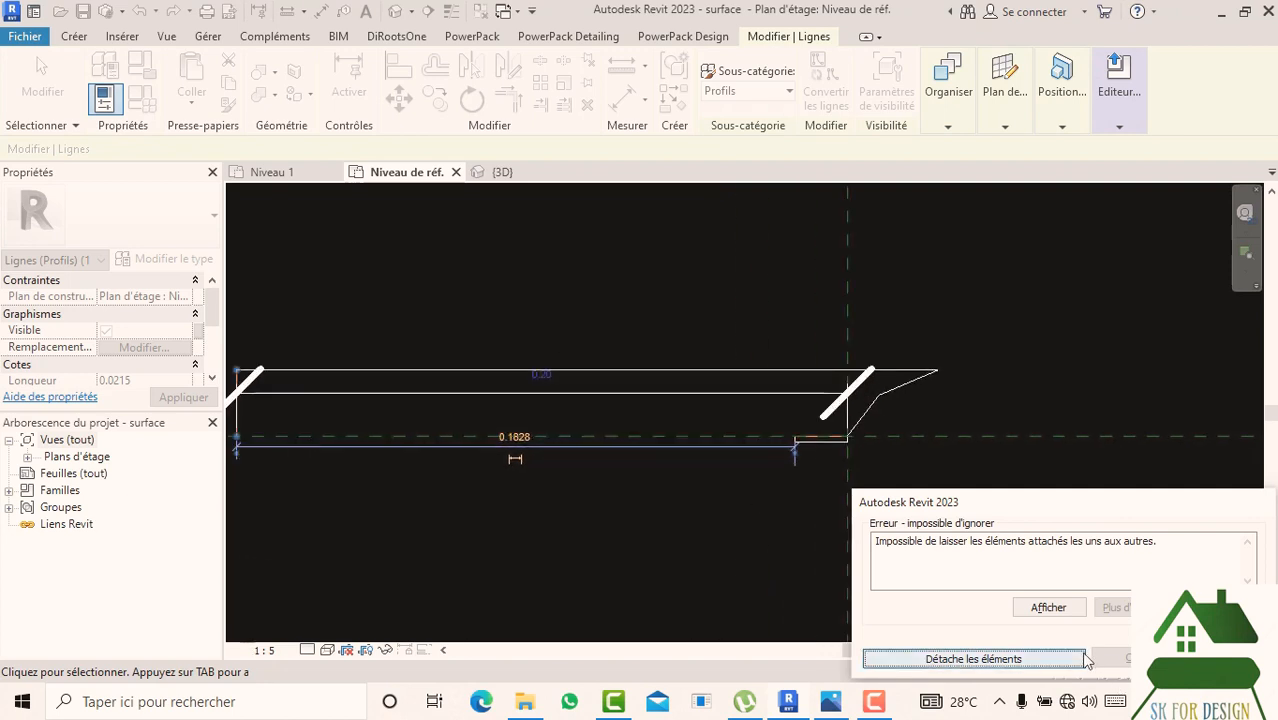
{"action": "left_click", "coordinate": [1089, 660]}
{"action": "left_click", "coordinate": [784, 518]}
{"action": "scroll", "coordinate": [785, 517], "scroll_direction": "down", "scroll_amount": 2}
{"action": "middle_click_drag", "start_coordinate": [729, 518], "coordinate": [798, 487]}
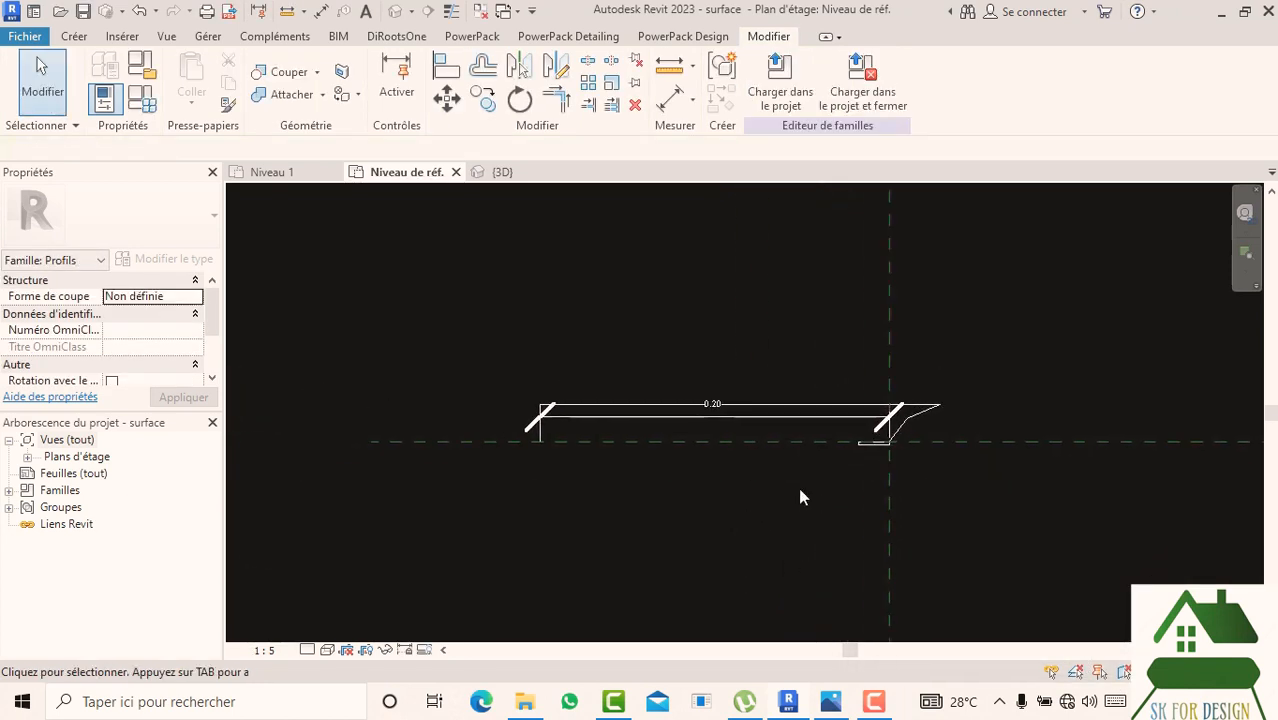
{"action": "scroll", "coordinate": [700, 462], "scroll_direction": "up", "scroll_amount": 1}
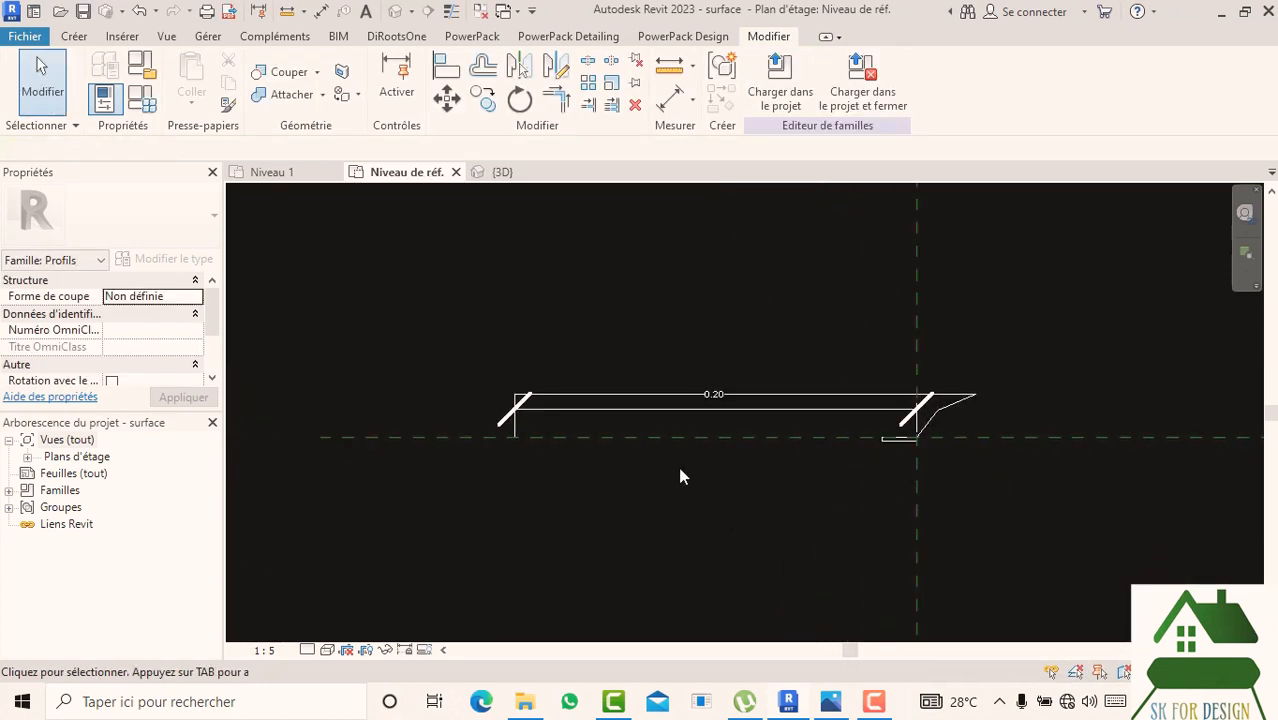
- Check the length format in the family's unit settings
{"action": "left_click", "coordinate": [207, 37]}
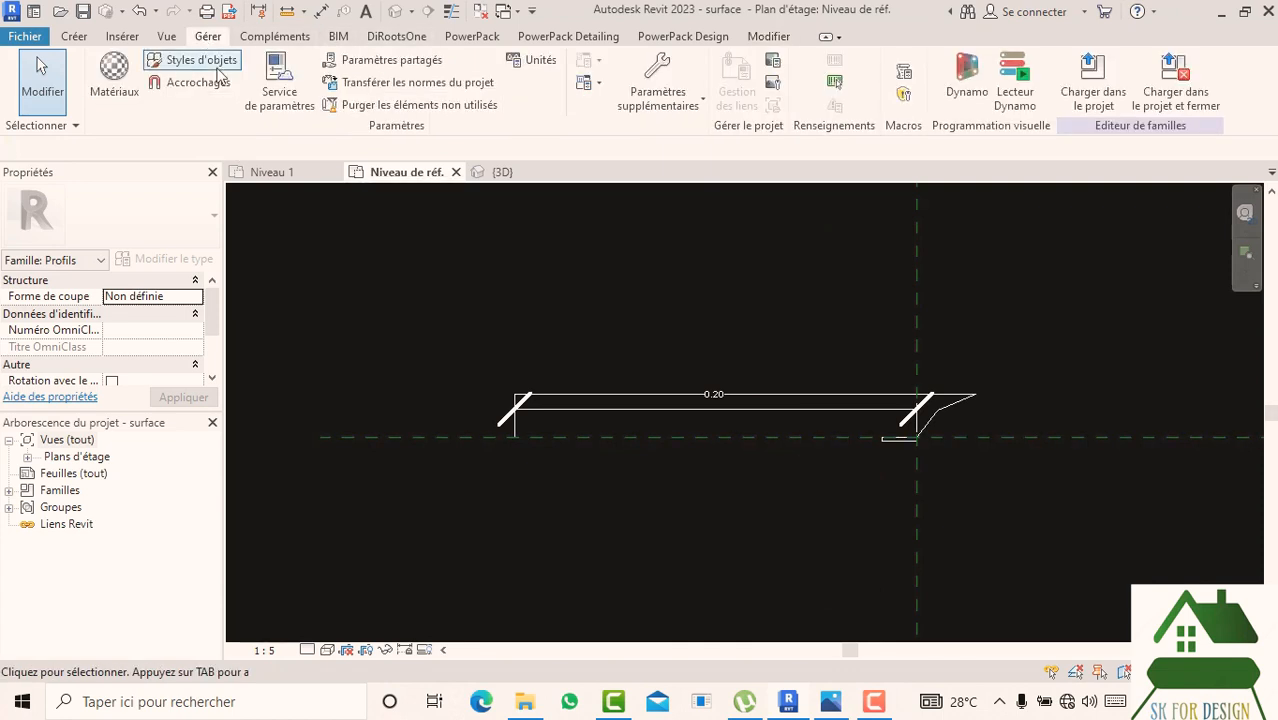
{"action": "left_click", "coordinate": [532, 64]}
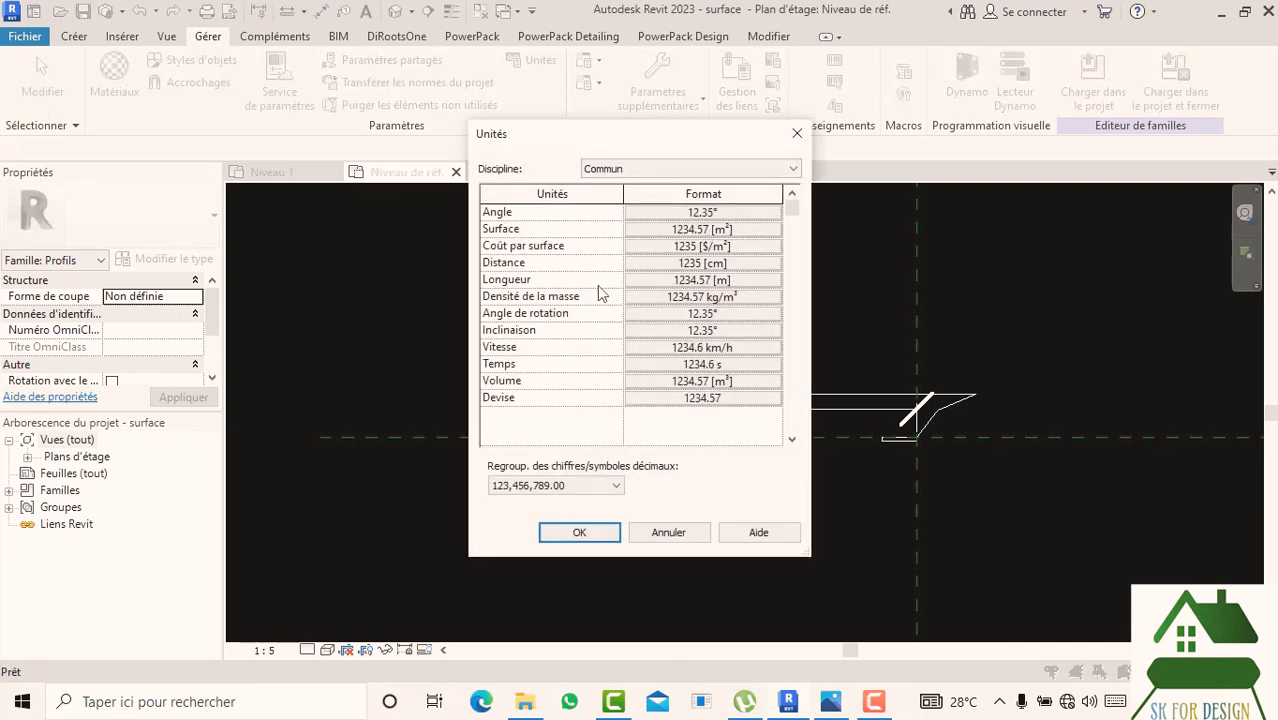
{"action": "left_click", "coordinate": [726, 281]}
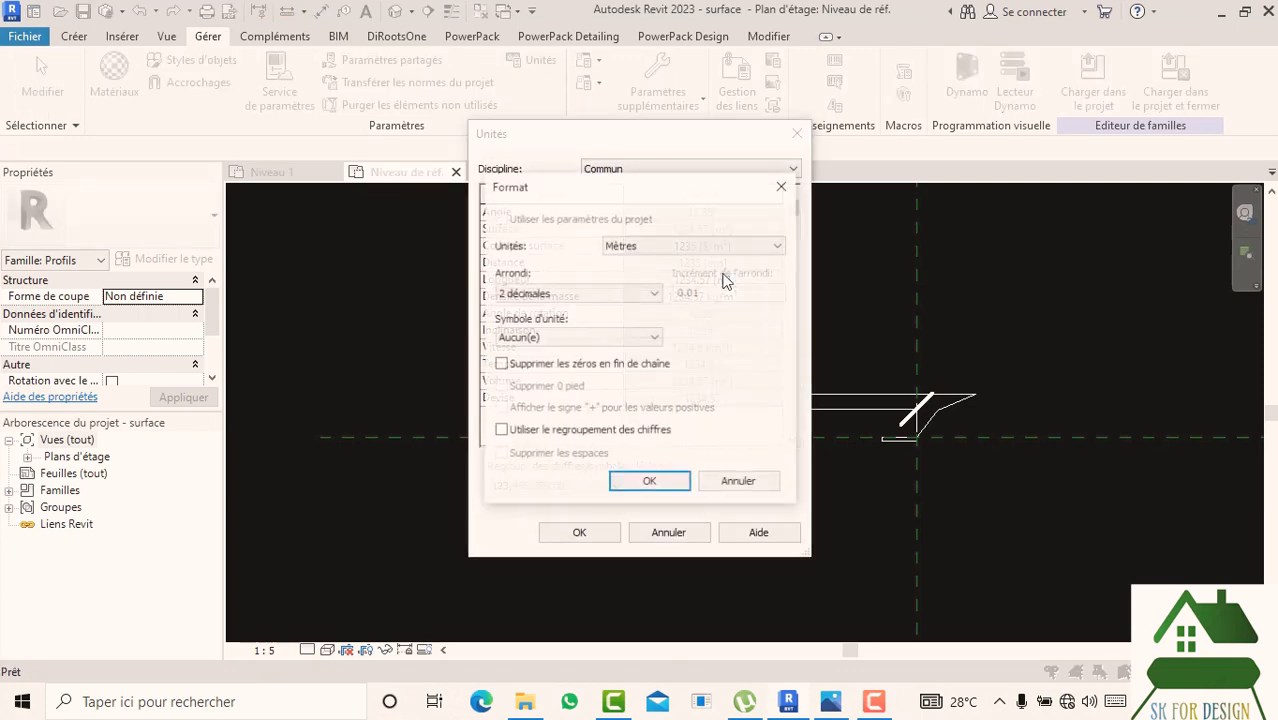
{"action": "left_click", "coordinate": [648, 482]}
{"action": "left_click", "coordinate": [579, 532]}
- Delete the aligned dimension between the left vertical line and the vertical reference plane
{"action": "scroll", "coordinate": [630, 440], "scroll_direction": "up", "scroll_amount": 2}
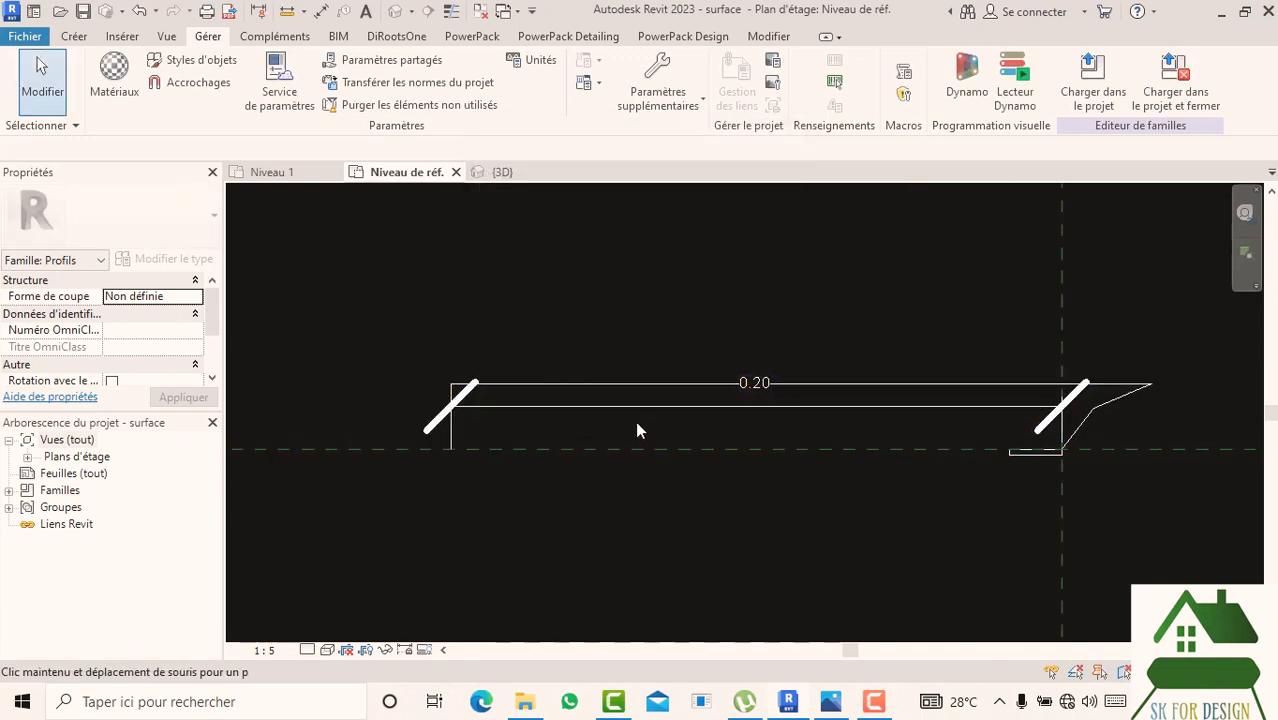
{"action": "middle_click_drag", "start_coordinate": [638, 430], "coordinate": [626, 409]}
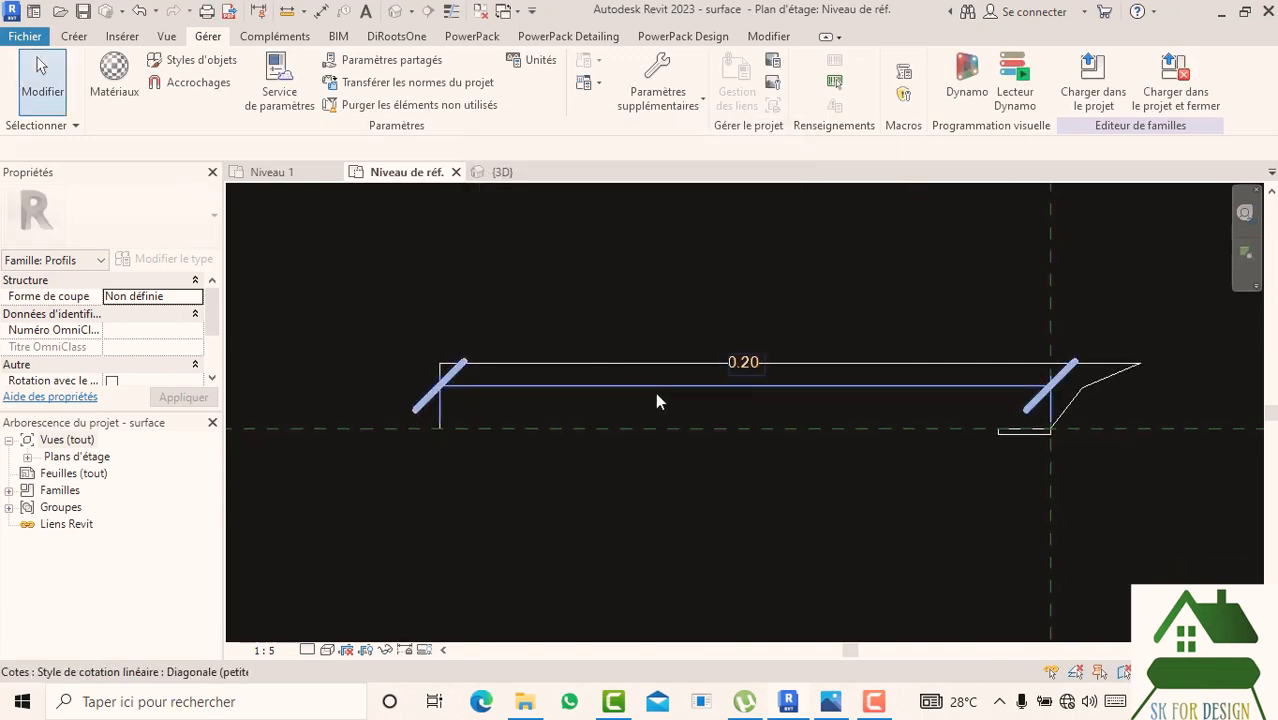
{"action": "scroll", "coordinate": [590, 397], "scroll_direction": "down", "scroll_amount": 2}
{"action": "left_click", "coordinate": [590, 397]}
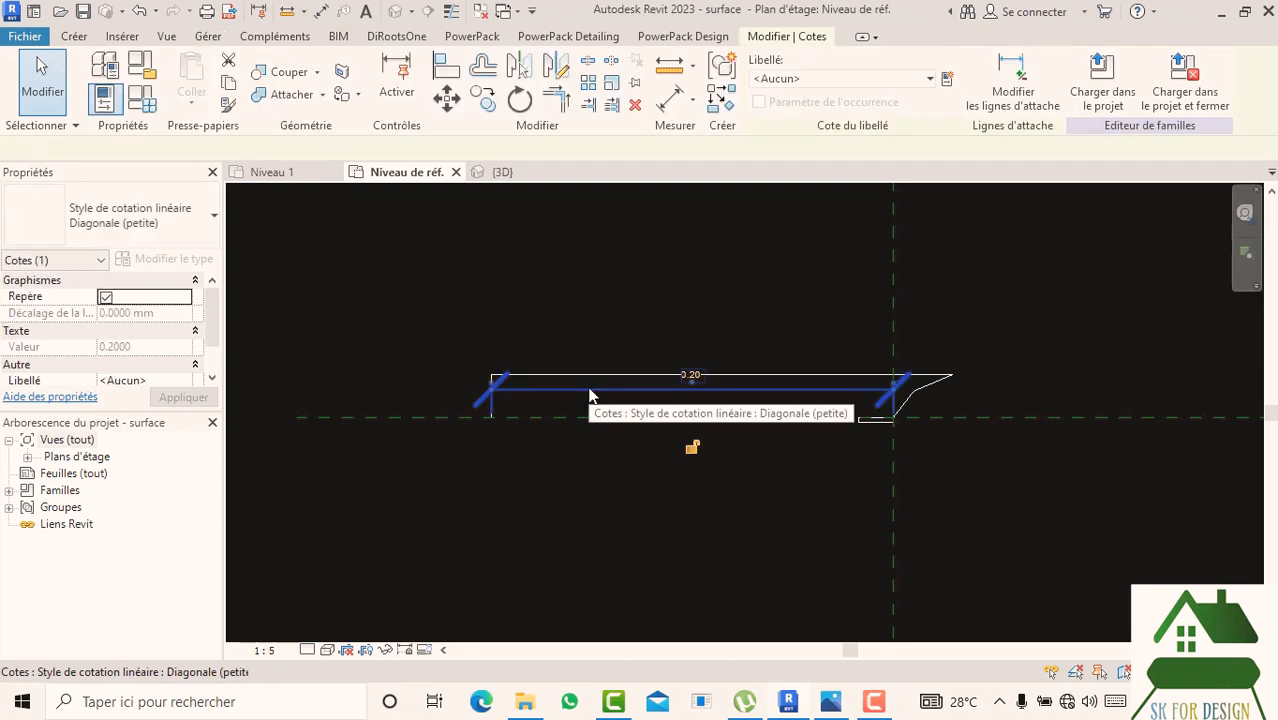
{"action": "key", "text": "Delete"}
{"action": "scroll", "coordinate": [648, 468], "scroll_direction": "down", "scroll_amount": 2}
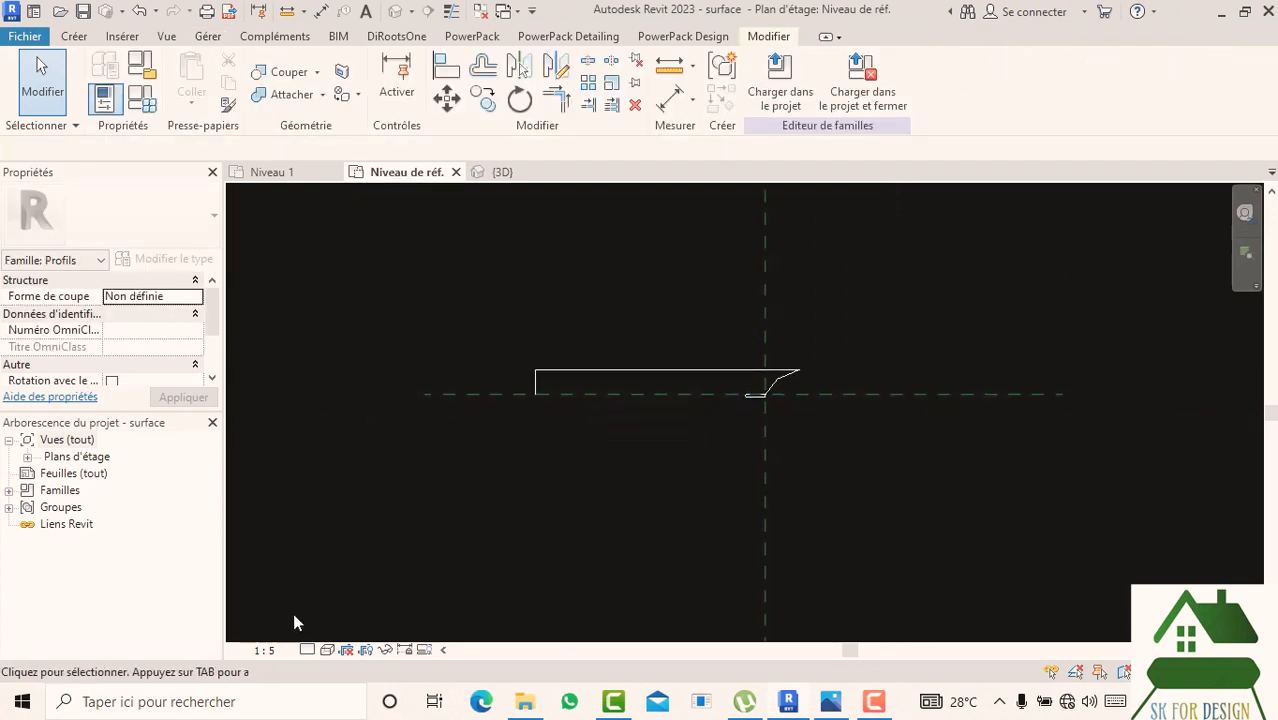
- Try view scales of 1:20 and 1:100 and settle on 1:10
{"action": "left_click", "coordinate": [264, 652]}
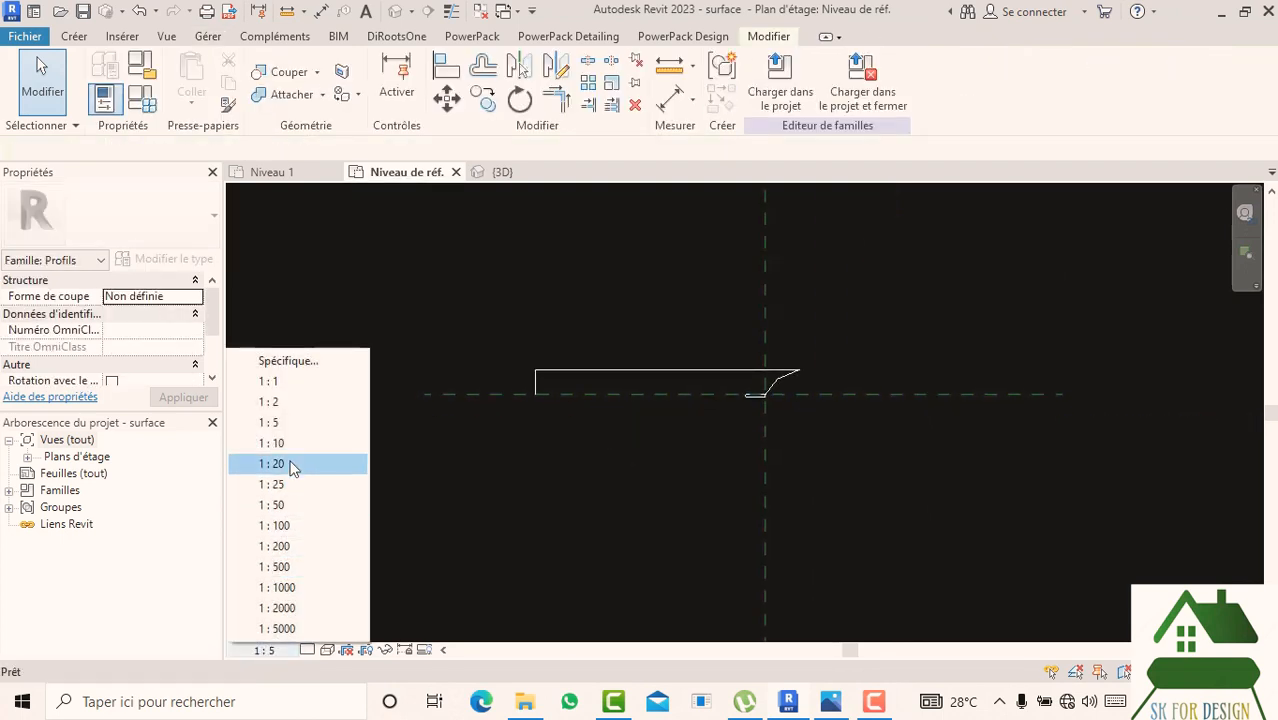
{"action": "left_click", "coordinate": [292, 469]}
{"action": "left_click", "coordinate": [262, 650]}
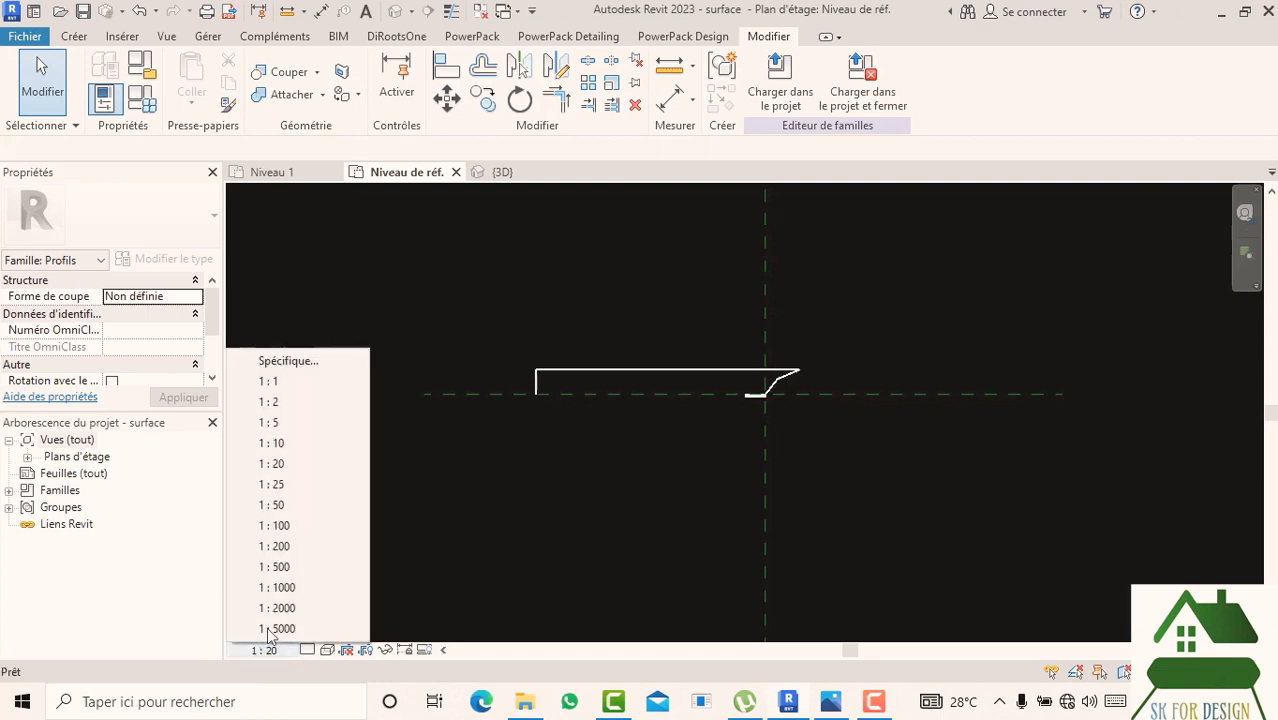
{"action": "left_click", "coordinate": [290, 527]}
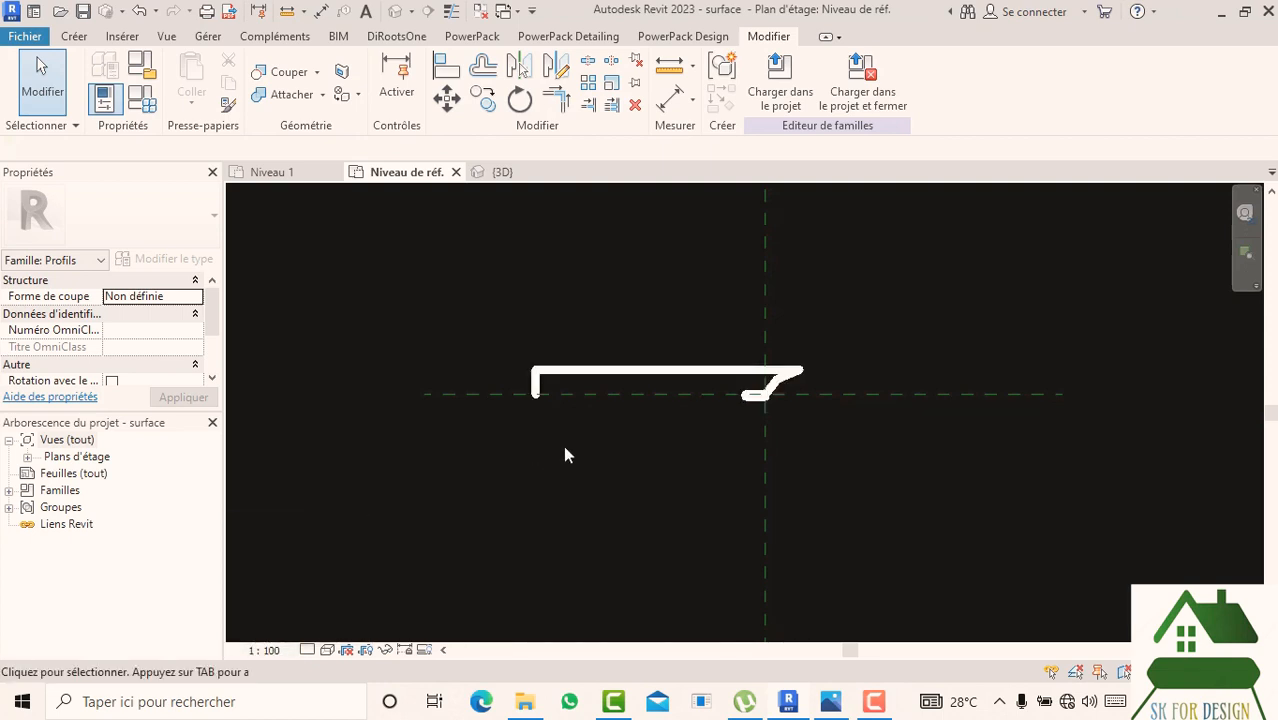
{"action": "left_click", "coordinate": [262, 650]}
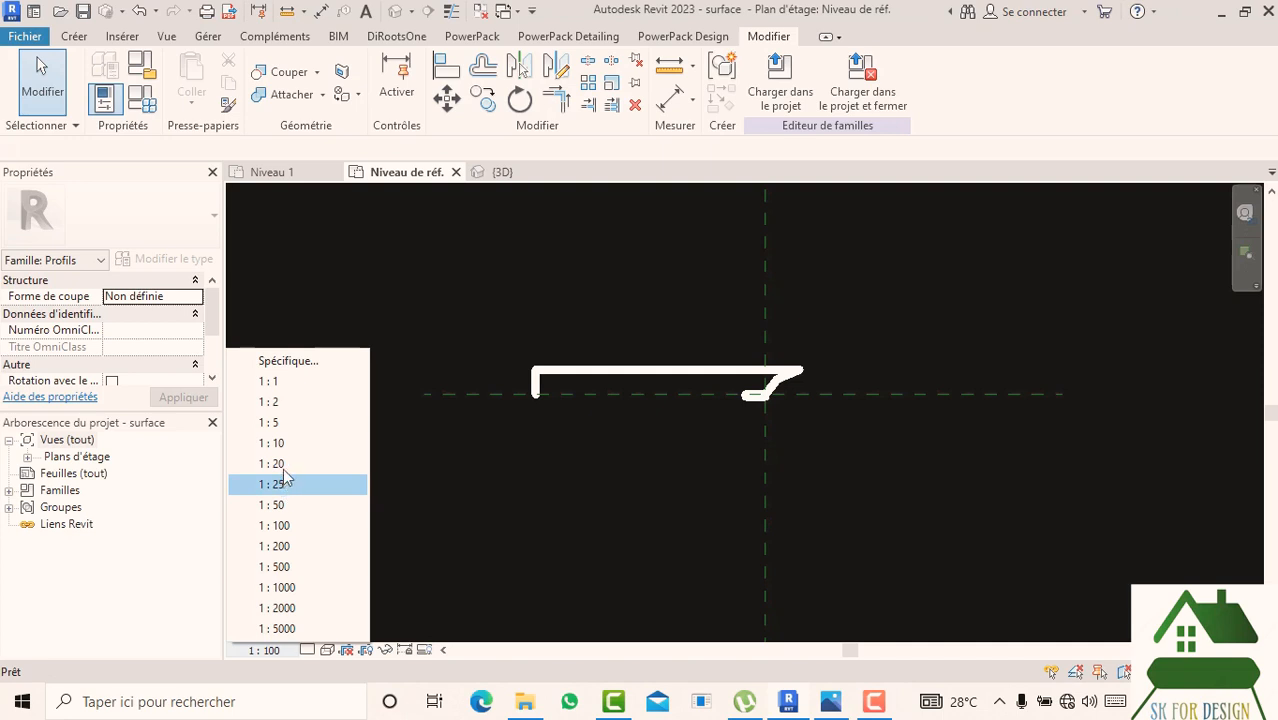
{"action": "left_click", "coordinate": [285, 443]}
- Delete the lines of the small rectangle beside the intersection of the reference planes
{"action": "scroll", "coordinate": [640, 430], "scroll_direction": "up", "scroll_amount": 4}
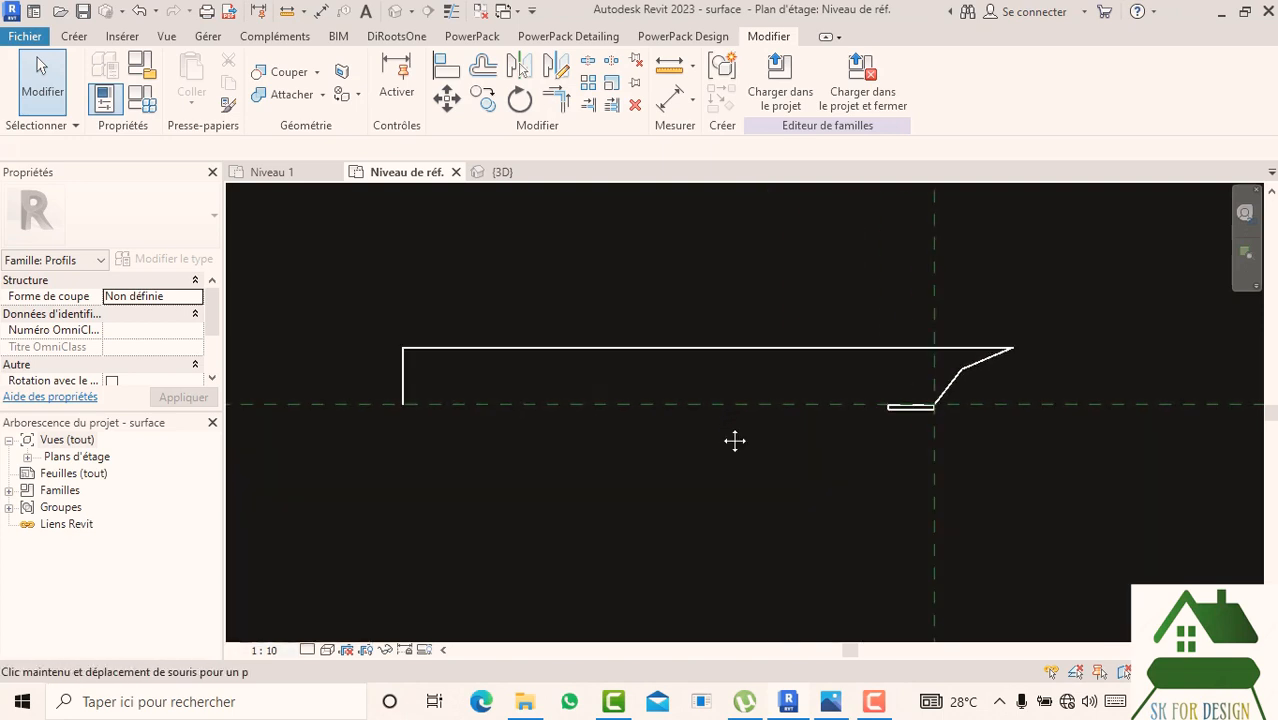
{"action": "scroll", "coordinate": [883, 409], "scroll_direction": "up", "scroll_amount": 2}
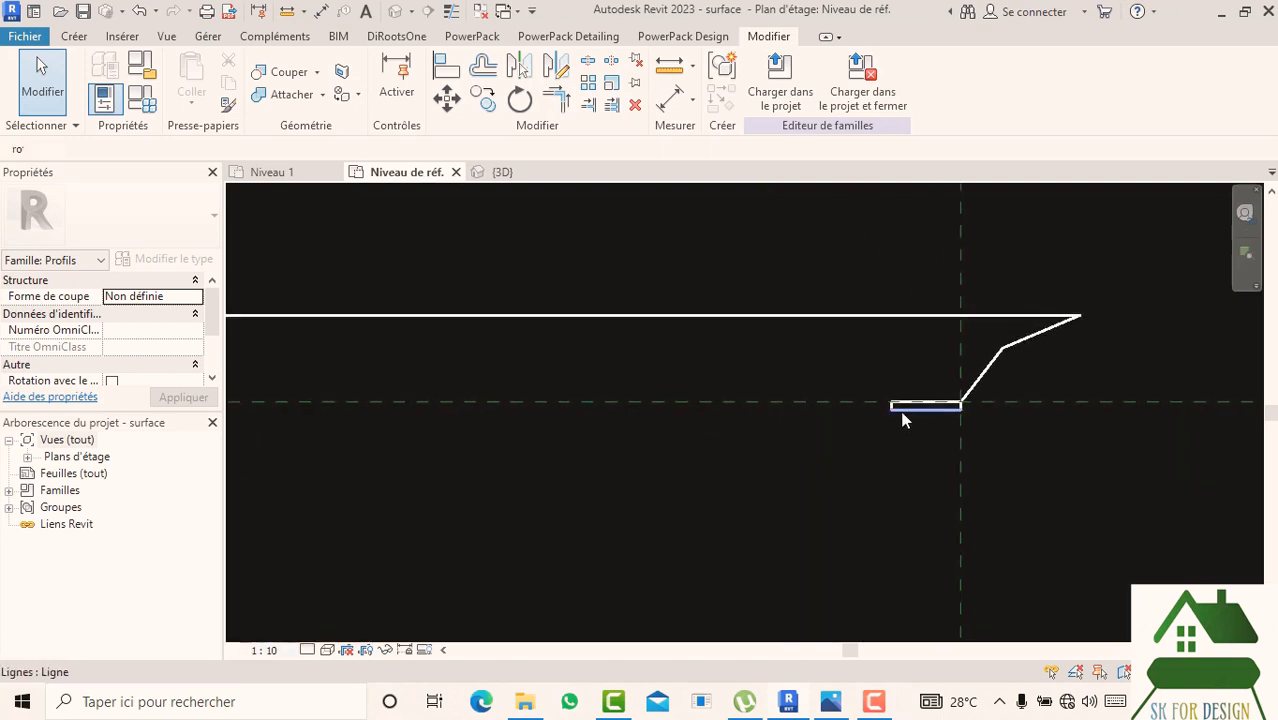
{"action": "scroll", "coordinate": [910, 410], "scroll_direction": "up", "scroll_amount": 1}
{"action": "left_click", "coordinate": [890, 416]}
{"action": "key", "text": "Delete"}
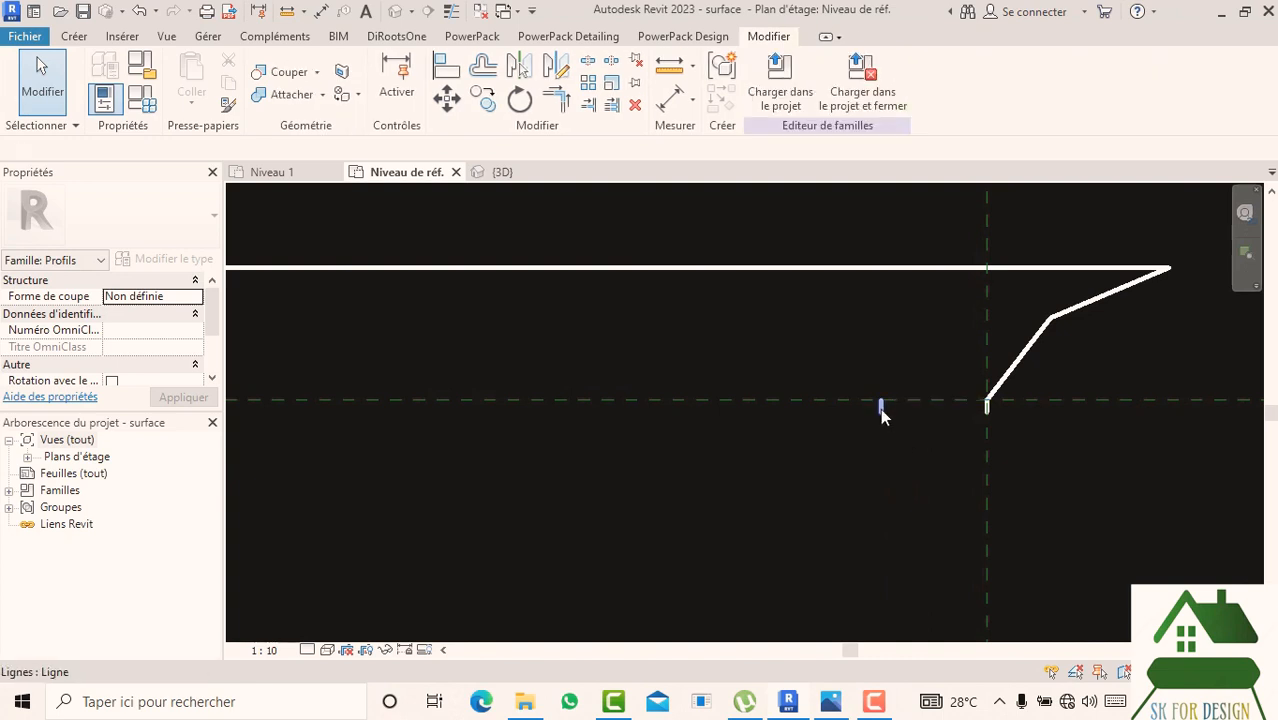
{"action": "scroll", "coordinate": [929, 455], "scroll_direction": "down", "scroll_amount": 2}
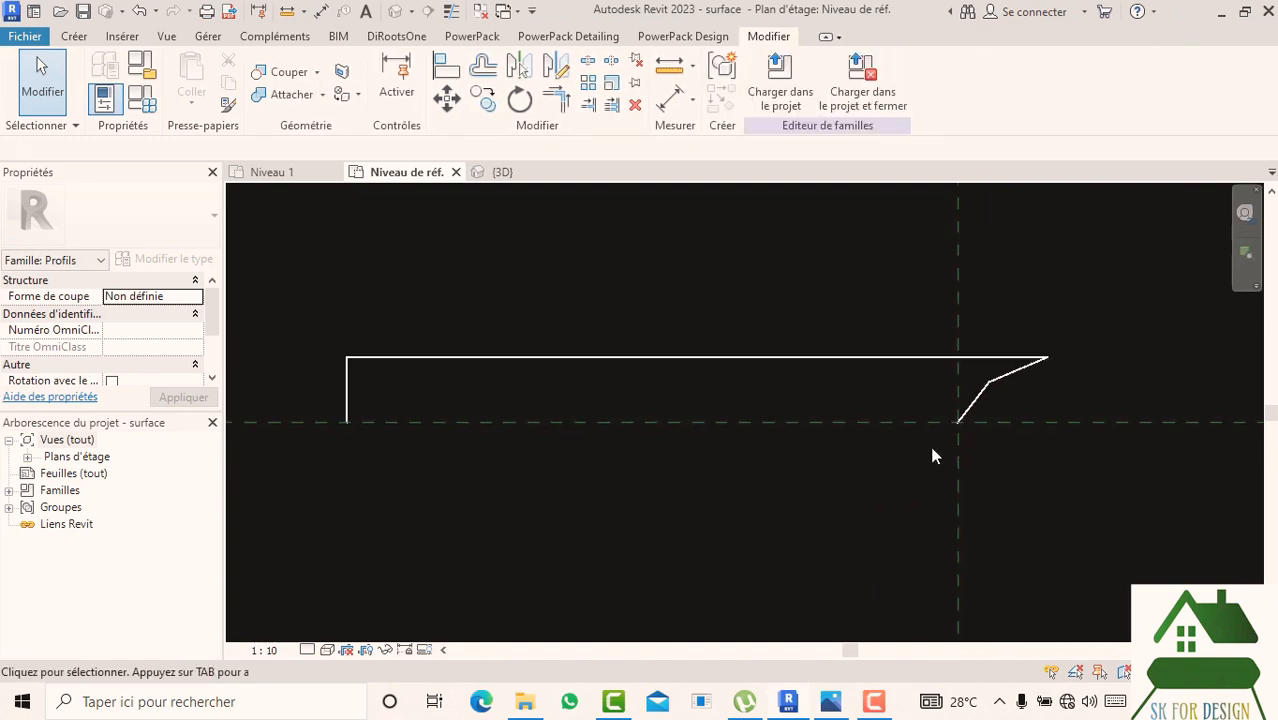
- Close the outline with a line along the horizontal reference plane from the left vertical line's lower end to the reference plane intersection
{"action": "left_click", "coordinate": [74, 36]}
{"action": "left_click", "coordinate": [188, 75]}
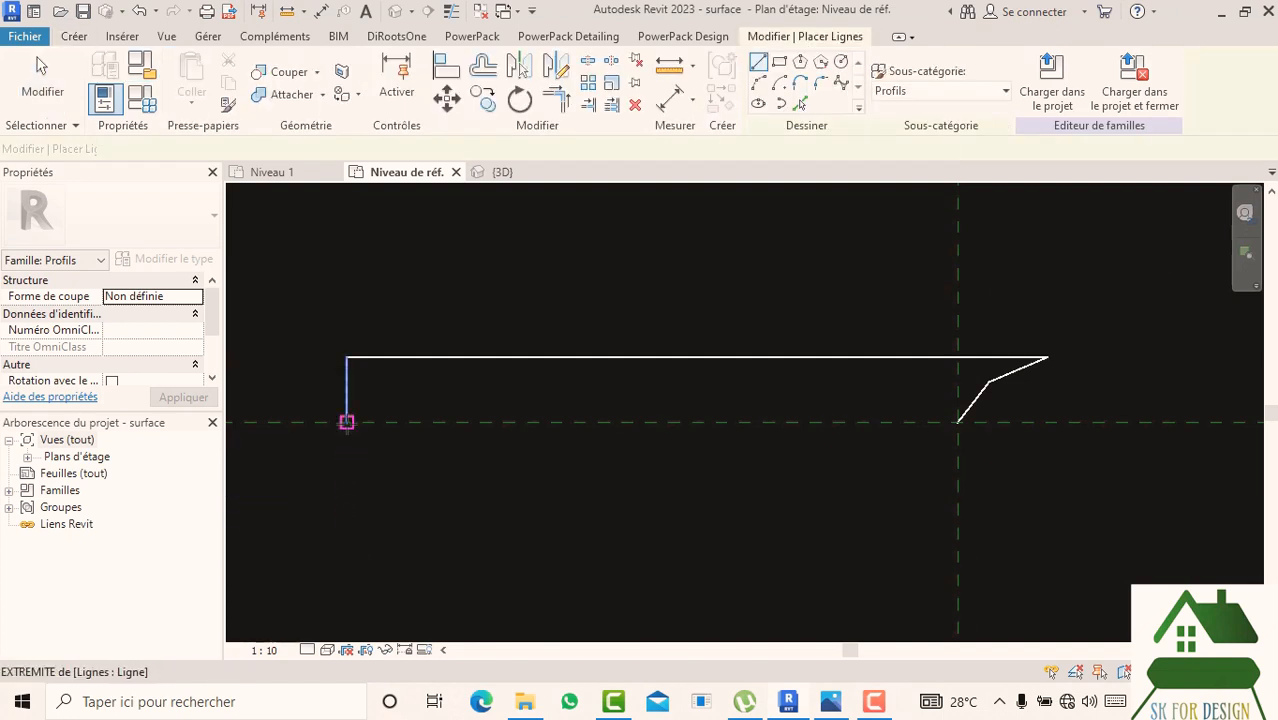
{"action": "left_click", "coordinate": [346, 421]}
{"action": "left_click", "coordinate": [957, 421]}
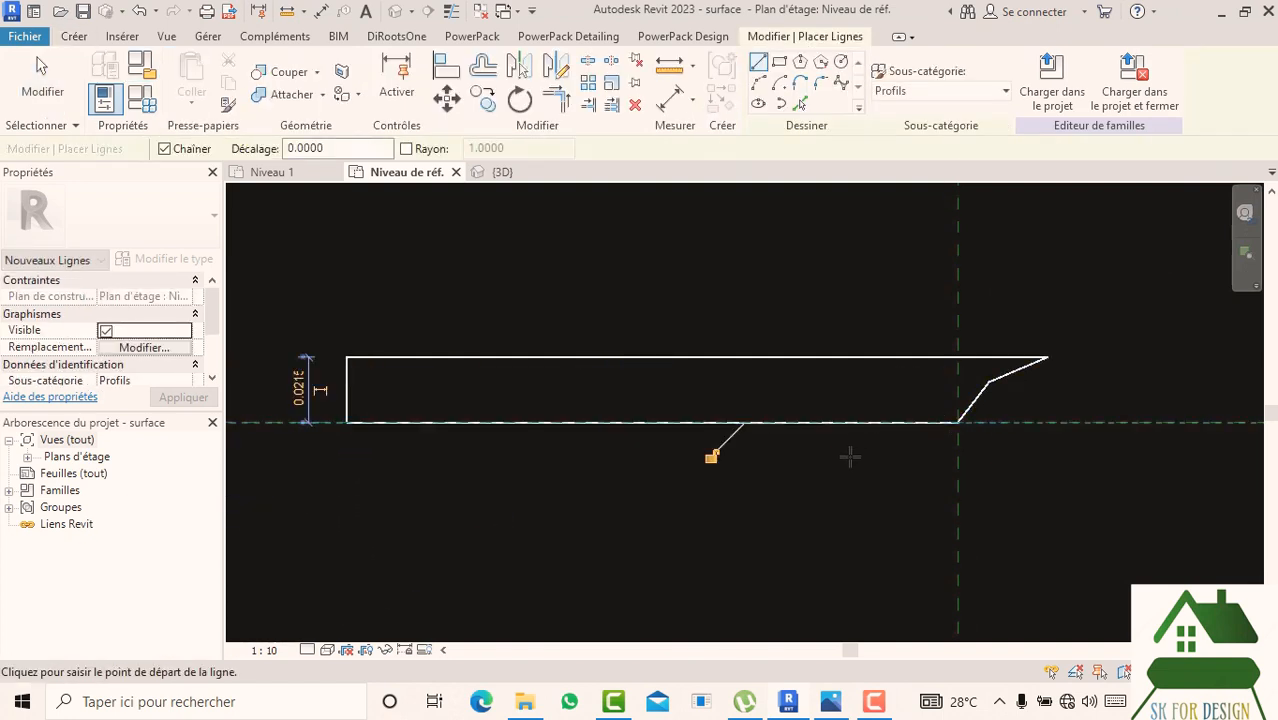
{"action": "scroll", "coordinate": [850, 457], "scroll_direction": "down", "scroll_amount": 2}
{"action": "key", "text": "Escape"}
- Raise the outline's top edge in two moves to about 0.18 above the horizontal reference plane
{"action": "left_click_drag", "start_coordinate": [794, 402], "coordinate": [786, 312]}
{"action": "middle_click_drag", "start_coordinate": [790, 394], "coordinate": [736, 411]}
{"action": "left_click", "coordinate": [742, 542]}
{"action": "scroll", "coordinate": [742, 536], "scroll_direction": "down", "scroll_amount": 2}
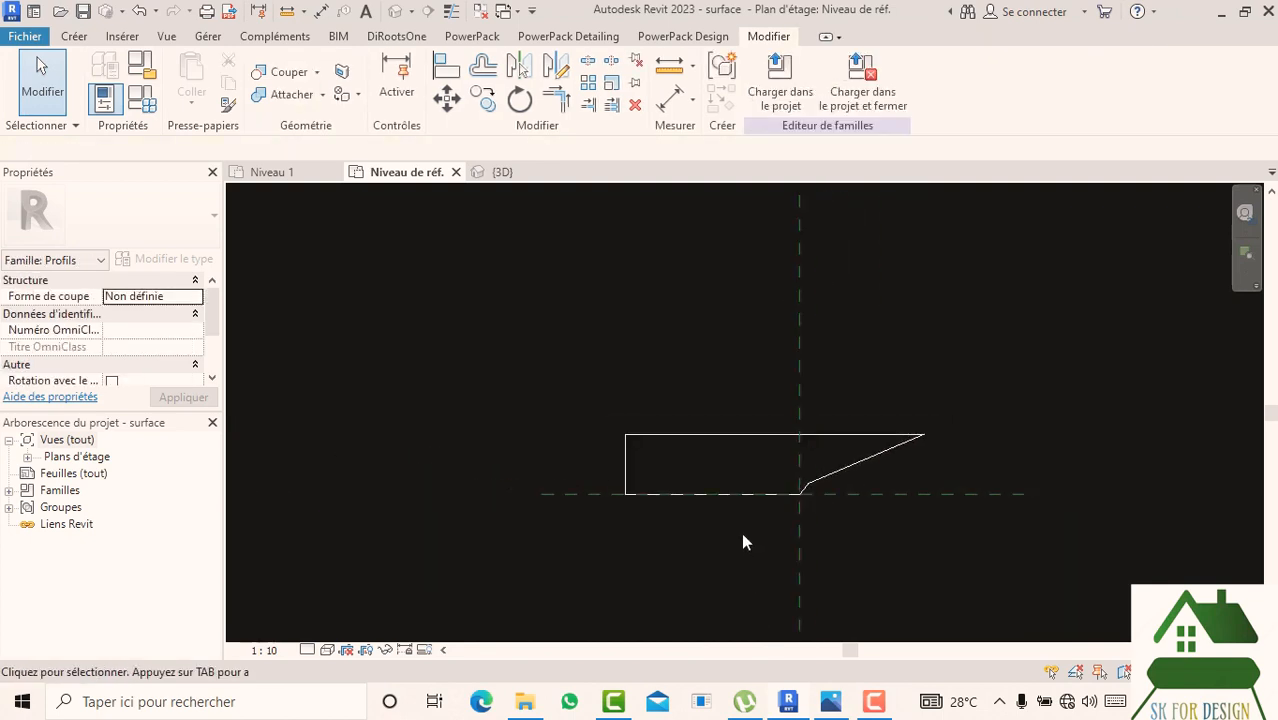
{"action": "scroll", "coordinate": [743, 534], "scroll_direction": "up", "scroll_amount": 1}
{"action": "middle_click_drag", "start_coordinate": [755, 490], "coordinate": [753, 448]}
{"action": "scroll", "coordinate": [714, 455], "scroll_direction": "up", "scroll_amount": 3}
{"action": "scroll", "coordinate": [720, 470], "scroll_direction": "down", "scroll_amount": 3}
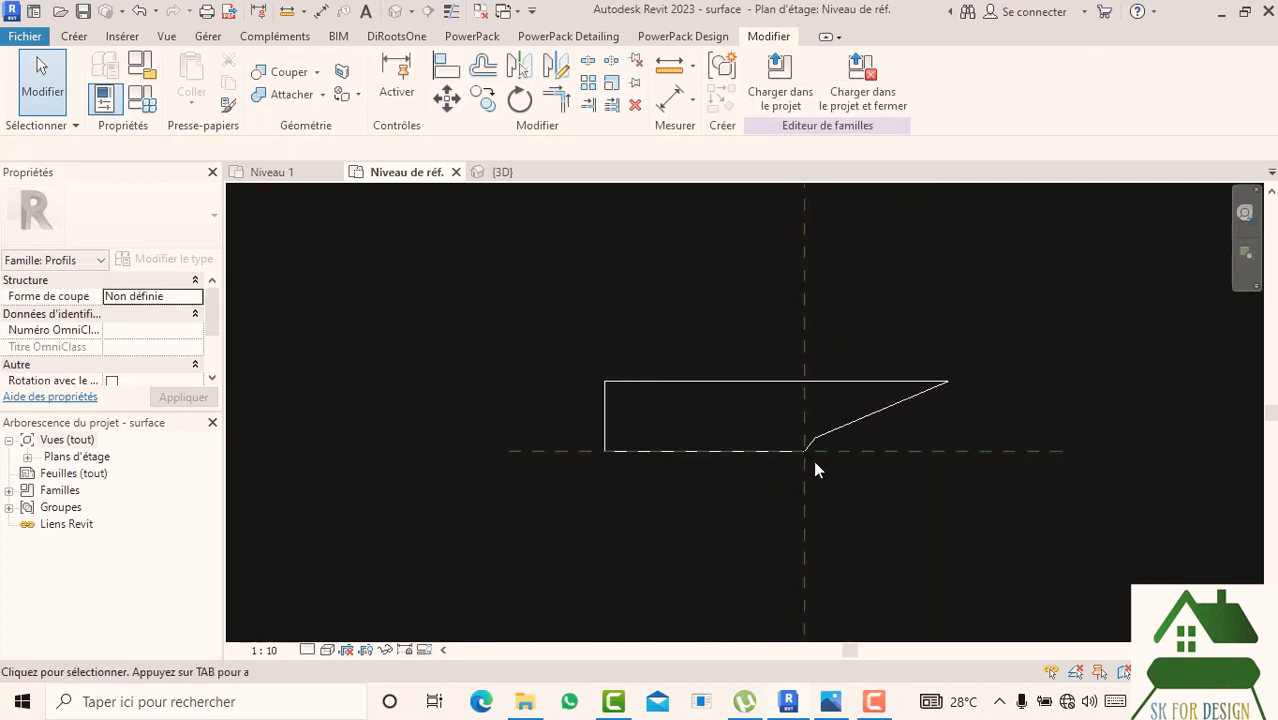
{"action": "left_click", "coordinate": [896, 380]}
{"action": "left_click_drag", "start_coordinate": [799, 380], "coordinate": [808, 271]}
{"action": "middle_click_drag", "start_coordinate": [978, 377], "coordinate": [862, 441]}
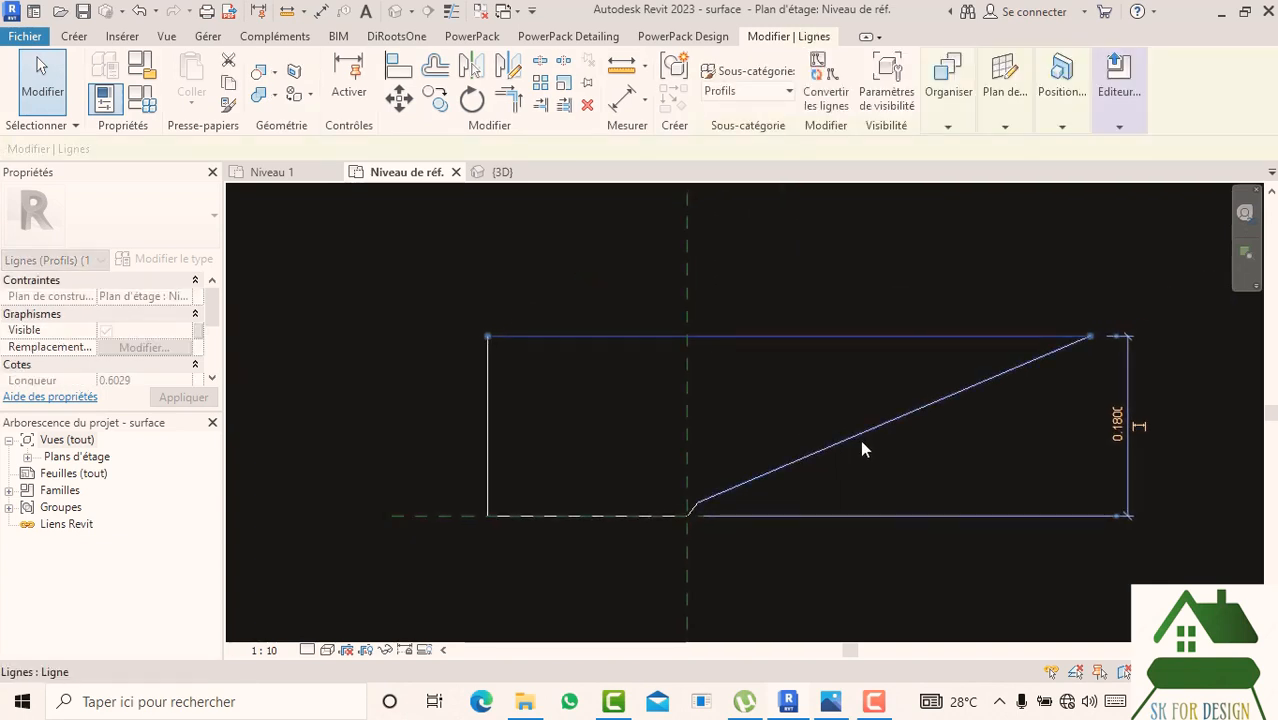
- Replace the long sloping edge with a short vertical line down from the top edge's right end and a leftward horizontal line about 0.155 long
{"action": "left_click", "coordinate": [895, 432]}
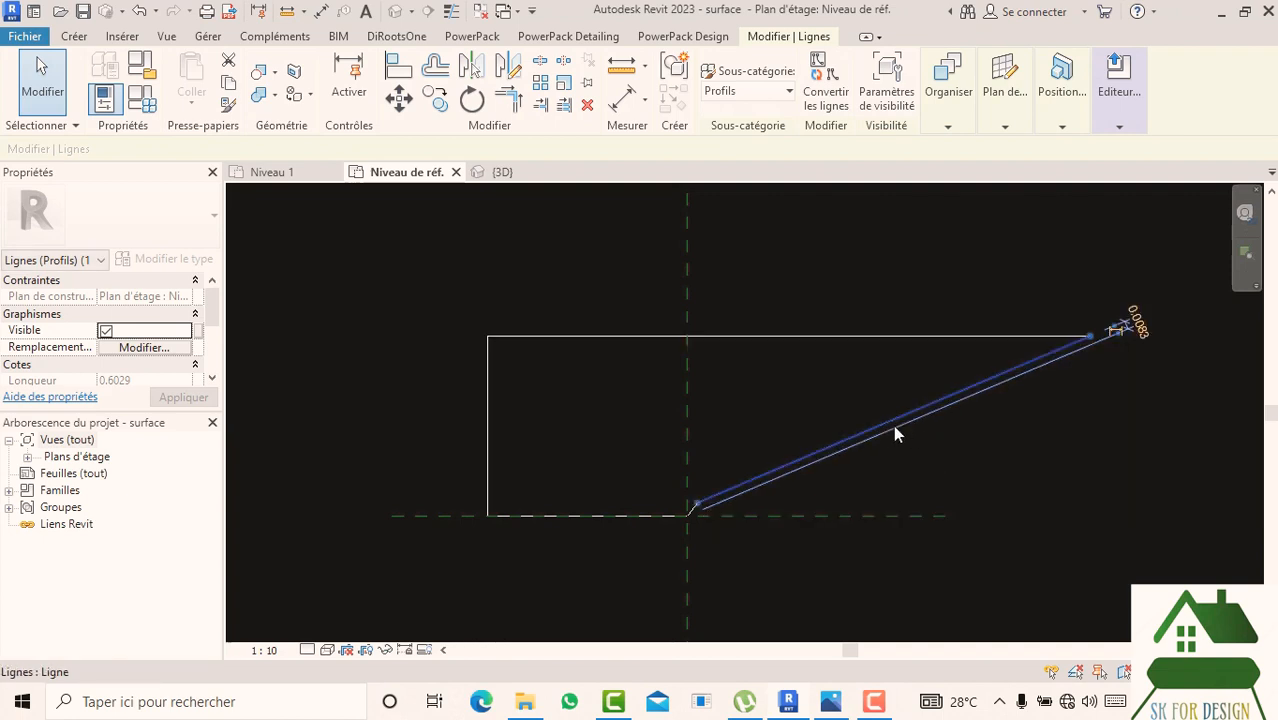
{"action": "key", "text": "Delete"}
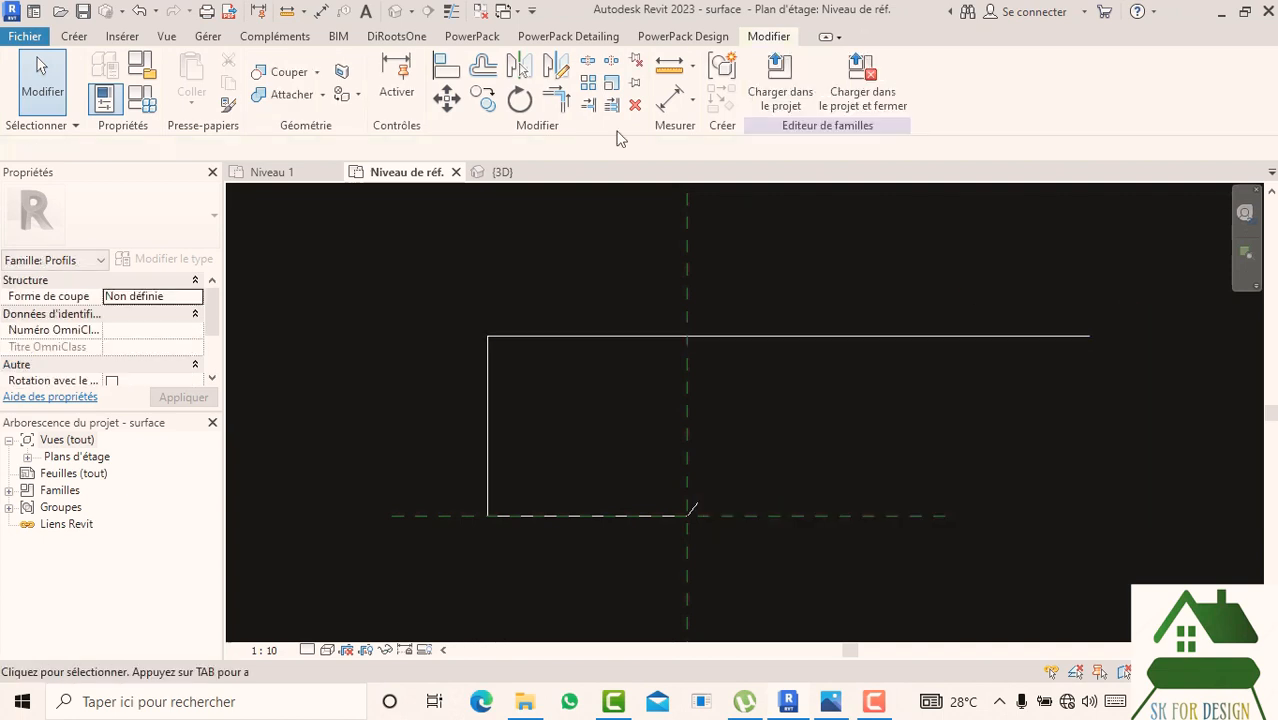
{"action": "left_click", "coordinate": [75, 37]}
{"action": "left_click", "coordinate": [185, 82]}
{"action": "left_click", "coordinate": [1087, 334]}
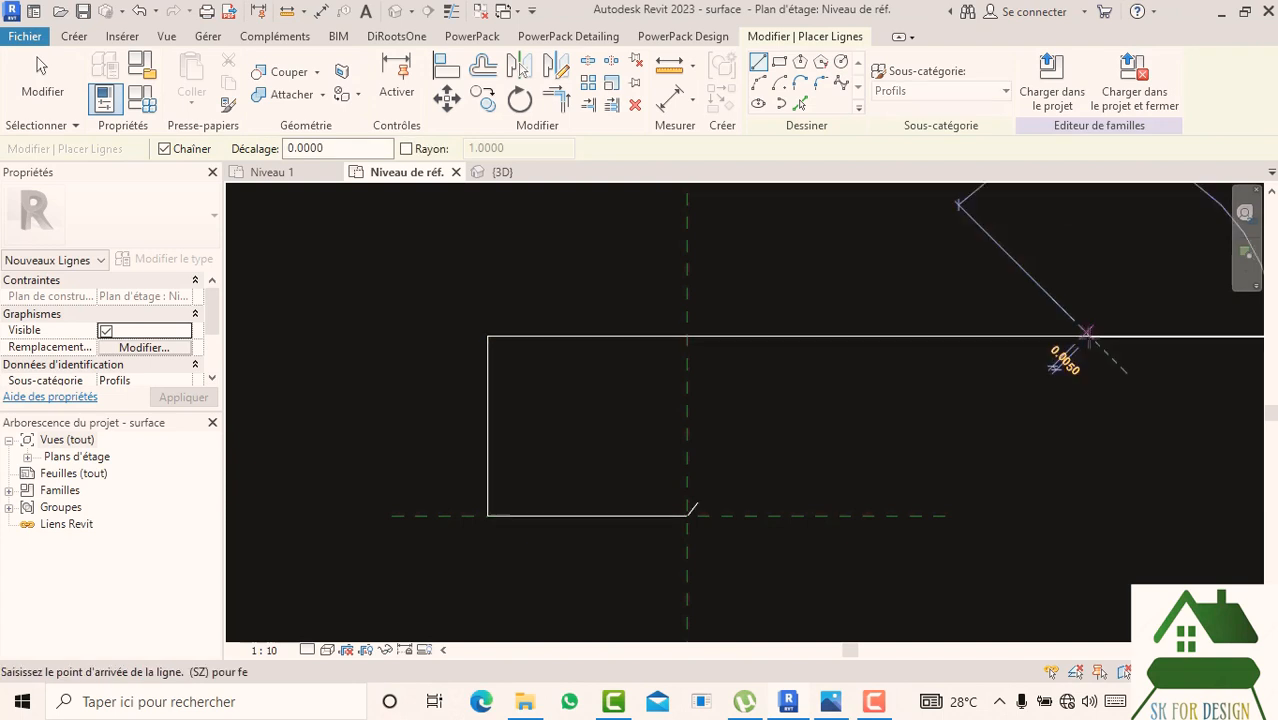
{"action": "left_click", "coordinate": [1090, 391]}
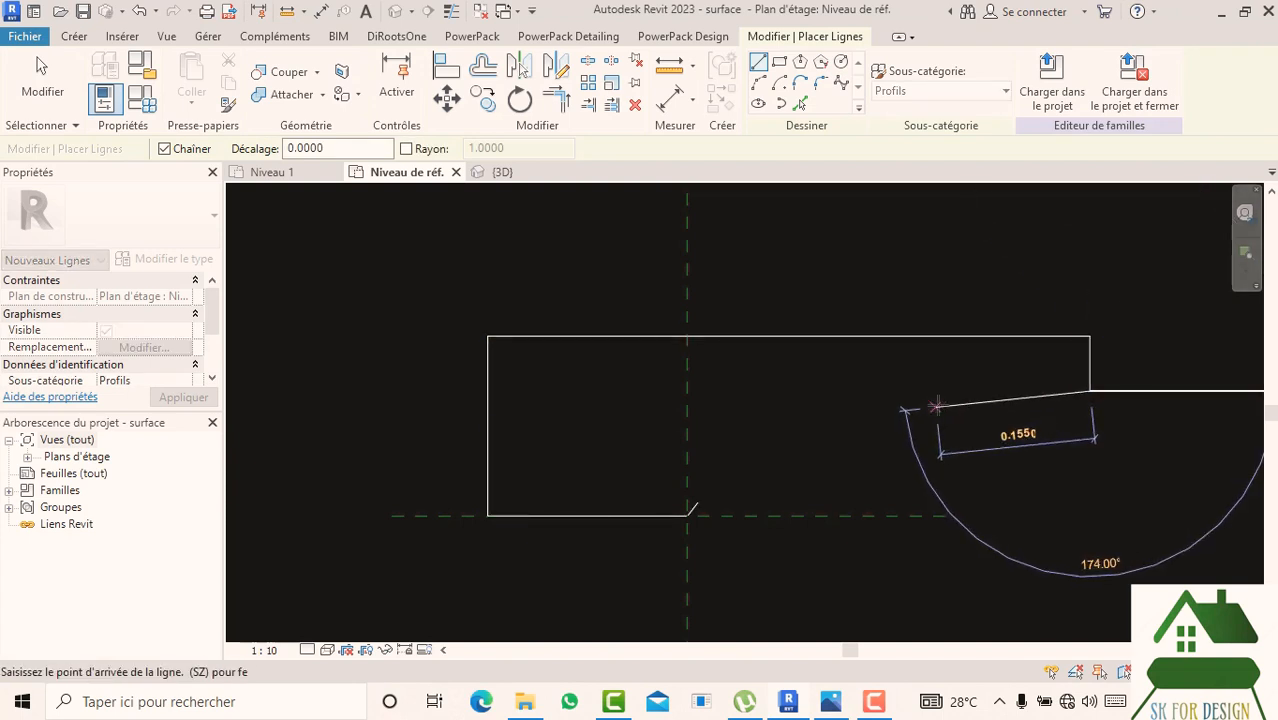
{"action": "left_click", "coordinate": [934, 391]}
- Close the outline with a short steep line downward and a long sloping line to the end of the short slanted segment
{"action": "left_click", "coordinate": [926, 444]}
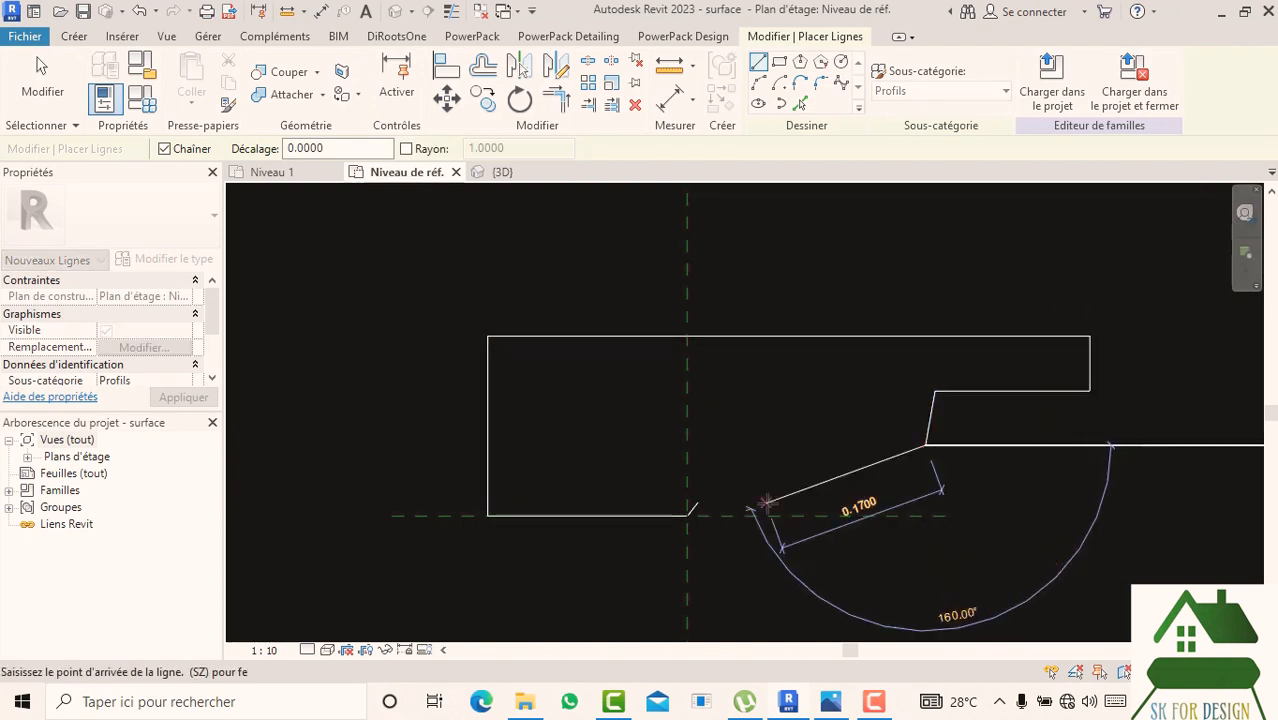
{"action": "left_click", "coordinate": [695, 505]}
{"action": "scroll", "coordinate": [827, 533], "scroll_direction": "down", "scroll_amount": 1}
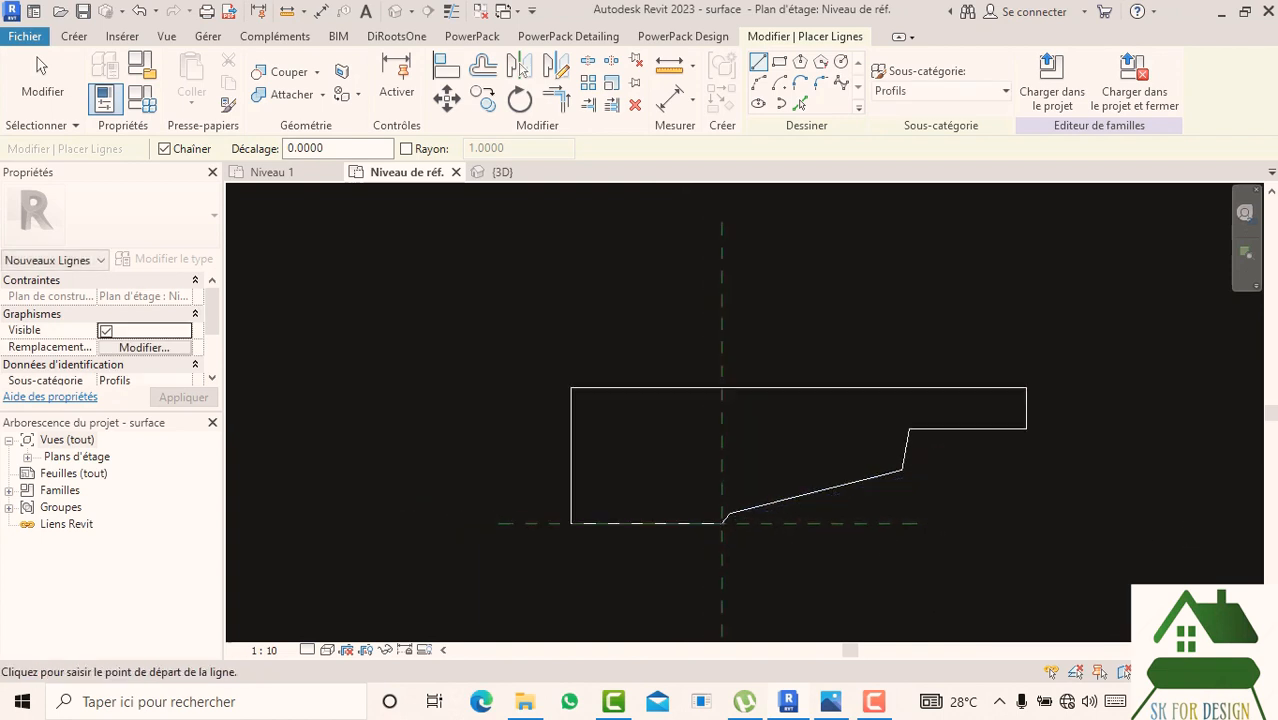
{"action": "middle_click_drag", "start_coordinate": [695, 424], "coordinate": [579, 391]}
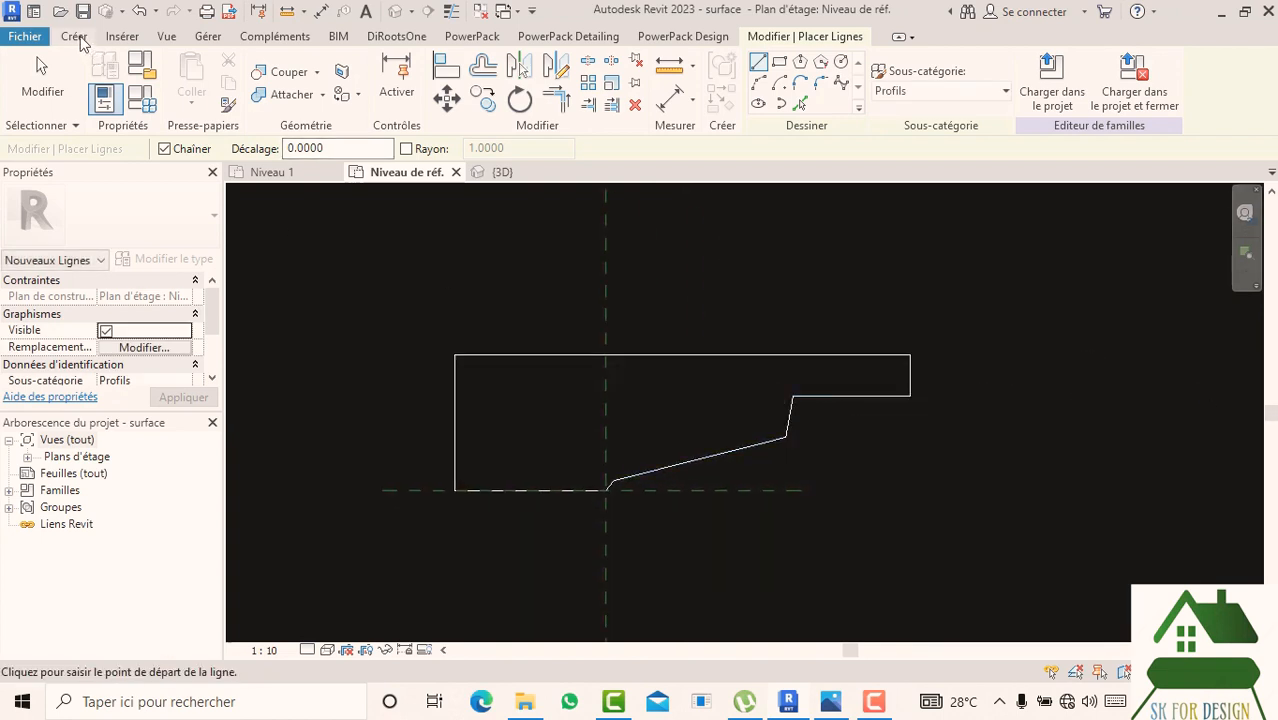
{"action": "scroll", "coordinate": [887, 337], "scroll_direction": "up", "scroll_amount": 1}
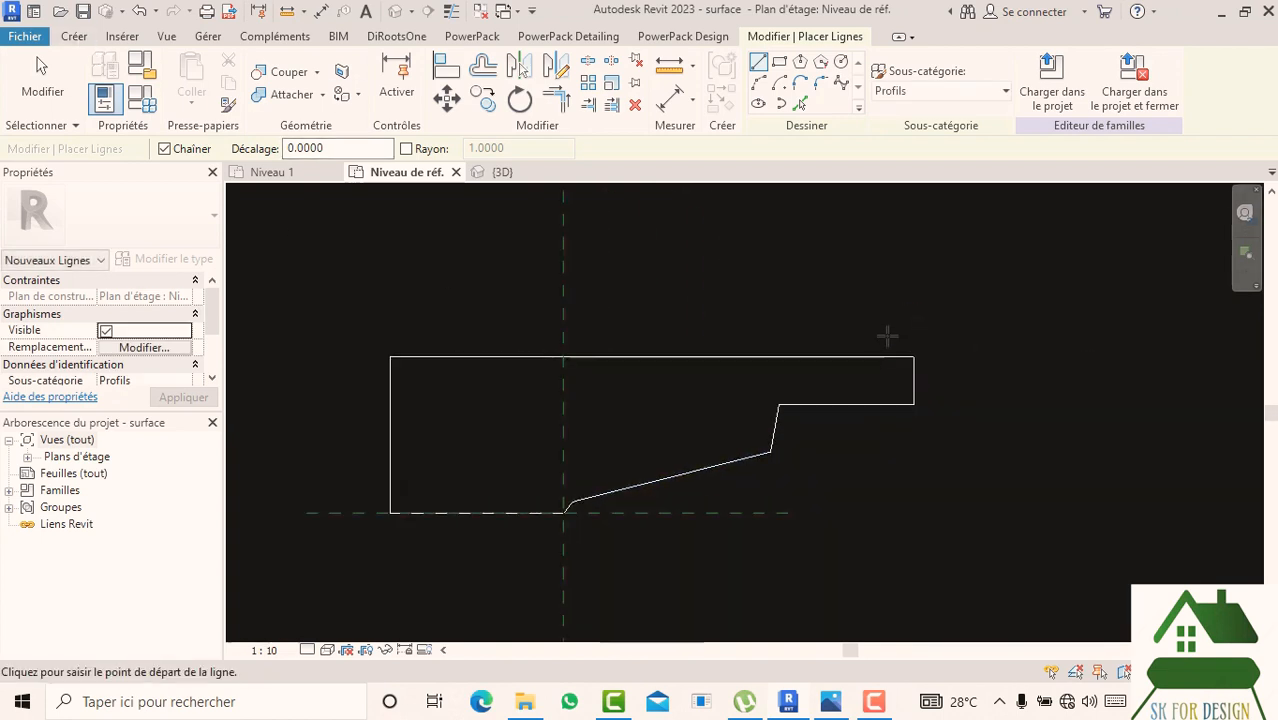
- Finish the line drawing, switch to the project's Niveau 1 plan and save the project on the desktop (Bureau) as dddd
{"action": "key", "text": "Escape"}
{"action": "scroll", "coordinate": [998, 348], "scroll_direction": "down", "scroll_amount": 3}
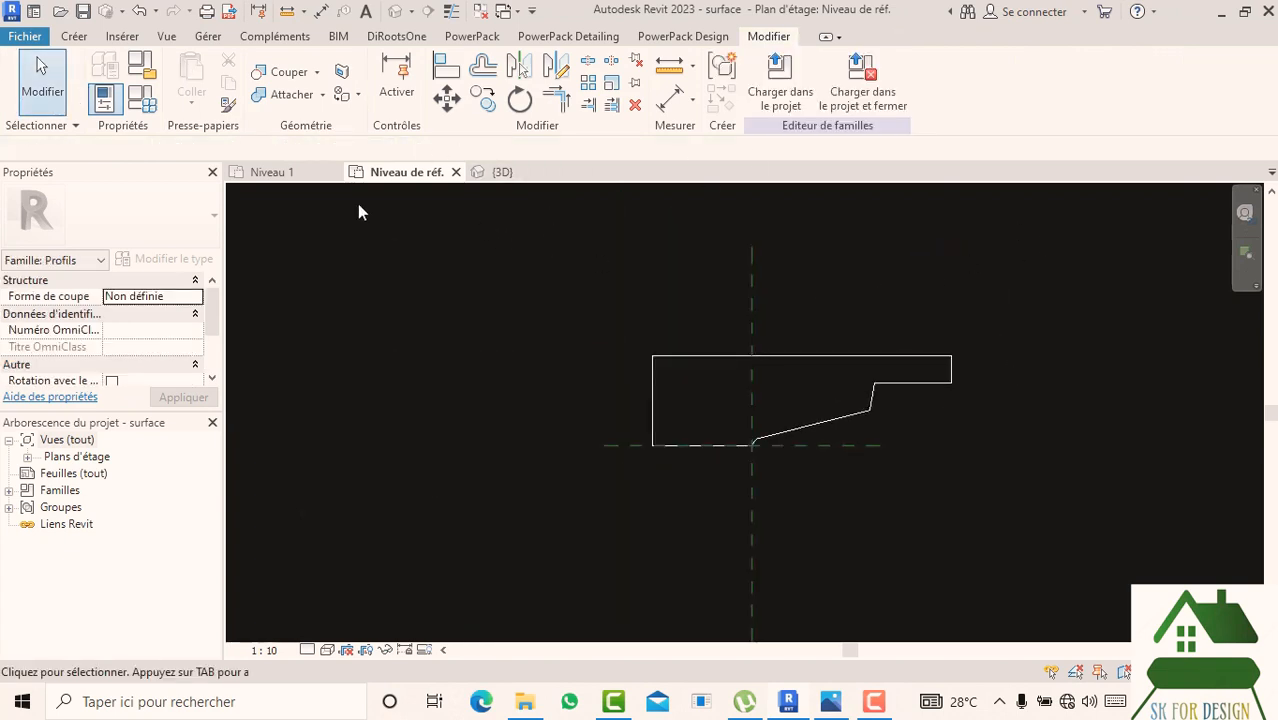
{"action": "left_click", "coordinate": [298, 175]}
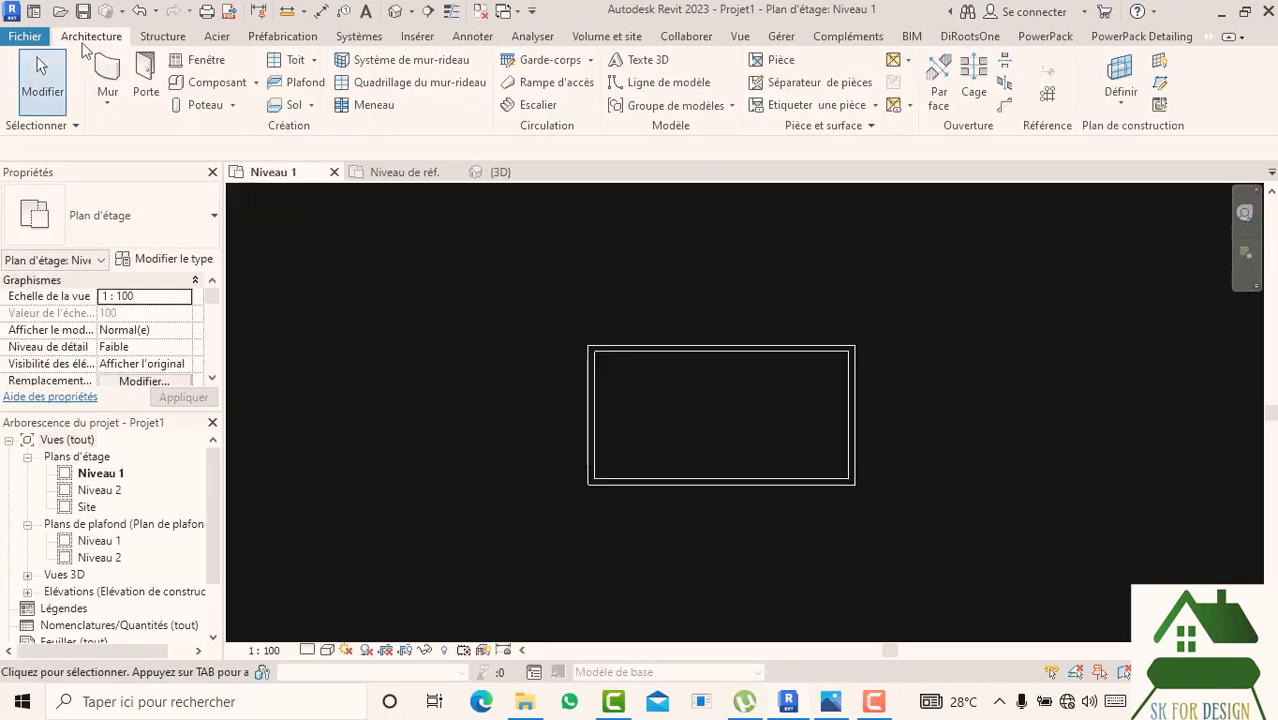
{"action": "left_click", "coordinate": [84, 11]}
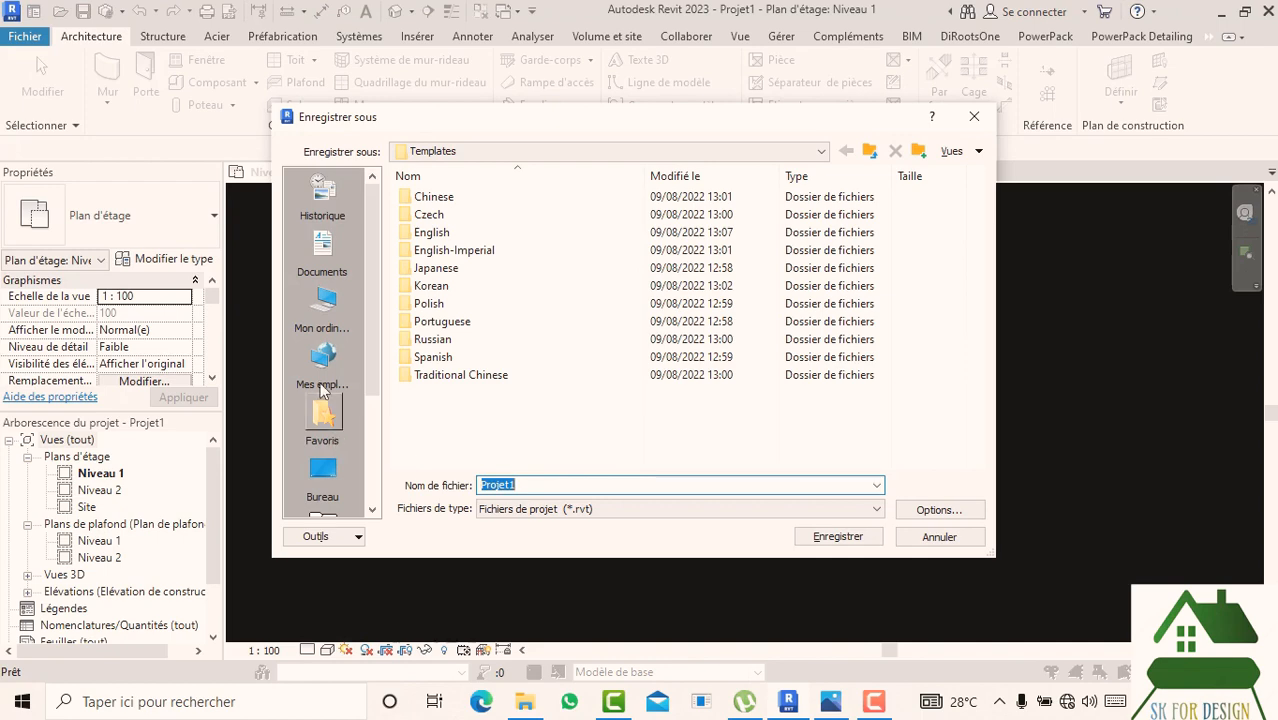
{"action": "left_click", "coordinate": [322, 472]}
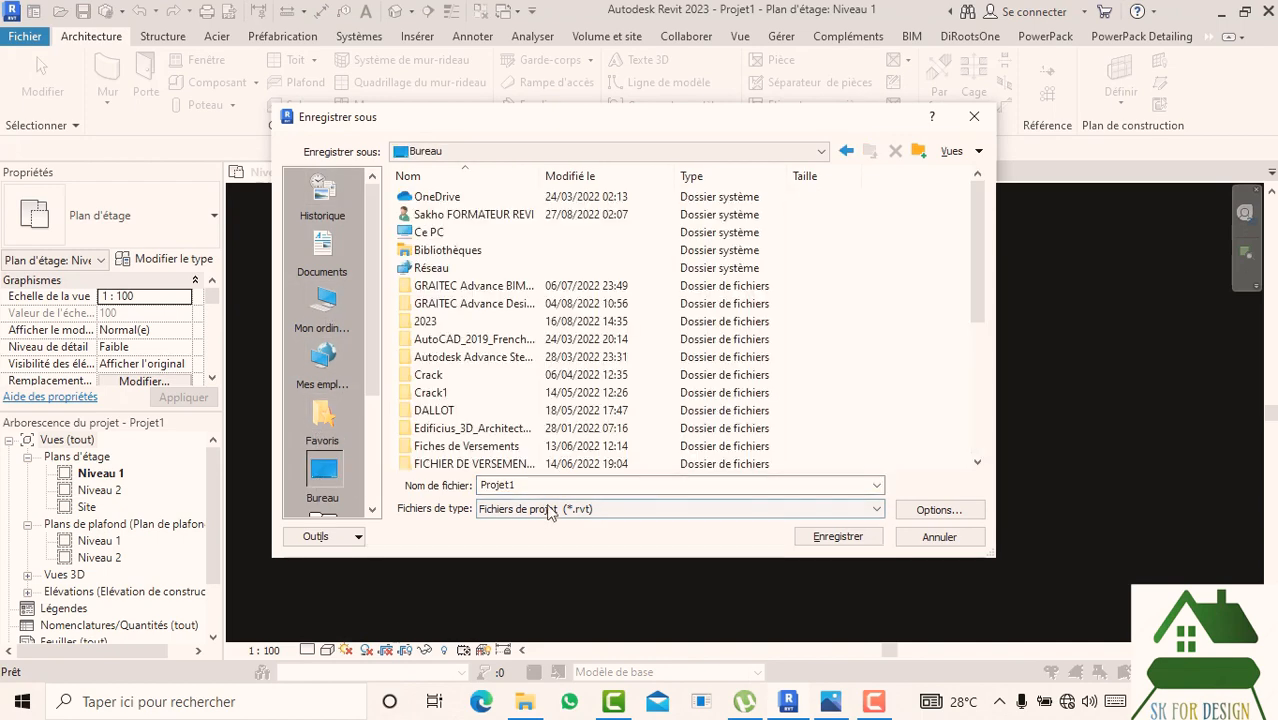
{"action": "type", "text": "dddd"}
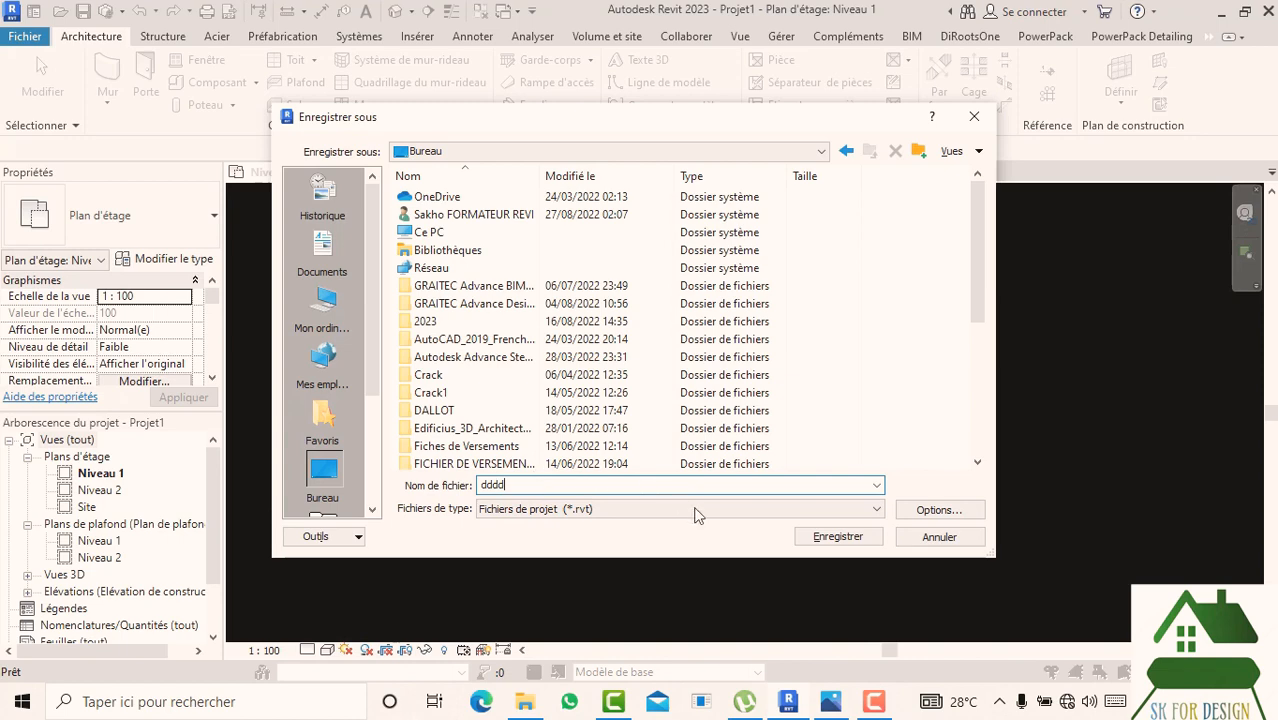
{"action": "left_click", "coordinate": [810, 537]}
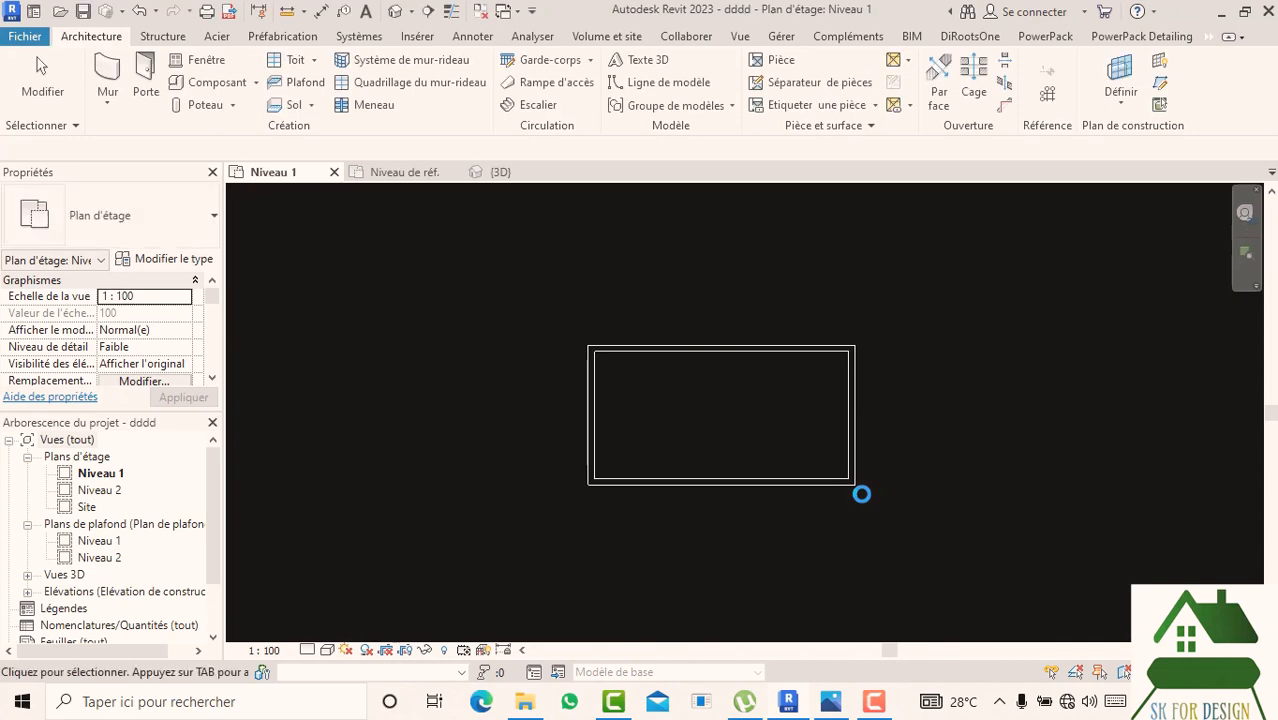
- Return to the surface profile family and load it into the dddd project
{"action": "scroll", "coordinate": [874, 455], "scroll_direction": "up", "scroll_amount": 2}
{"action": "scroll", "coordinate": [874, 455], "scroll_direction": "down", "scroll_amount": 1}
{"action": "left_click", "coordinate": [400, 173]}
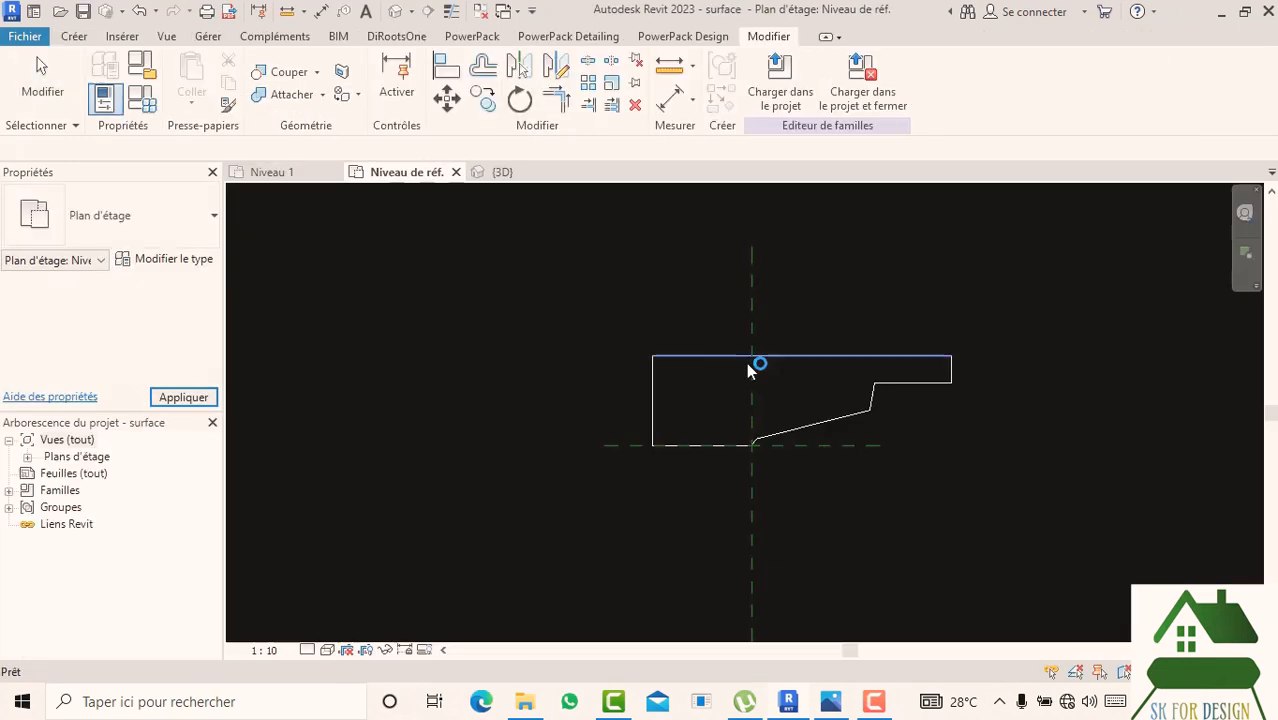
{"action": "left_click", "coordinate": [785, 88]}
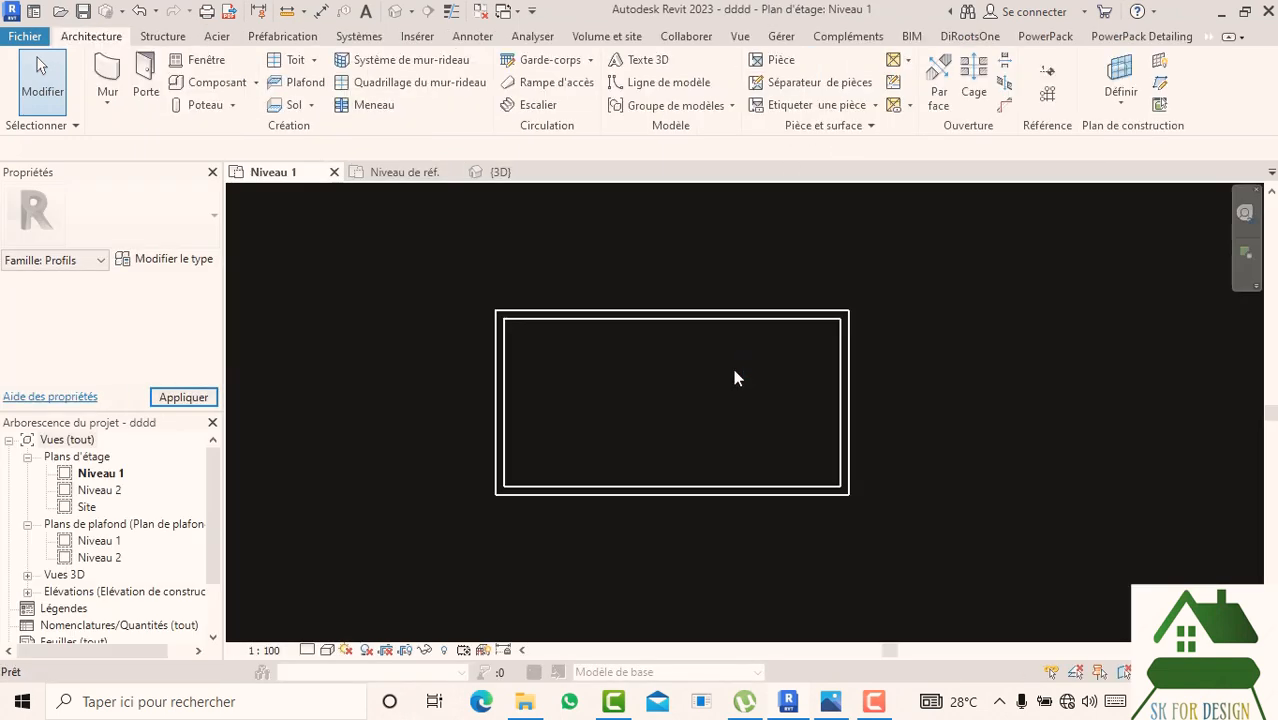
{"action": "scroll", "coordinate": [713, 402], "scroll_direction": "down", "scroll_amount": 2}
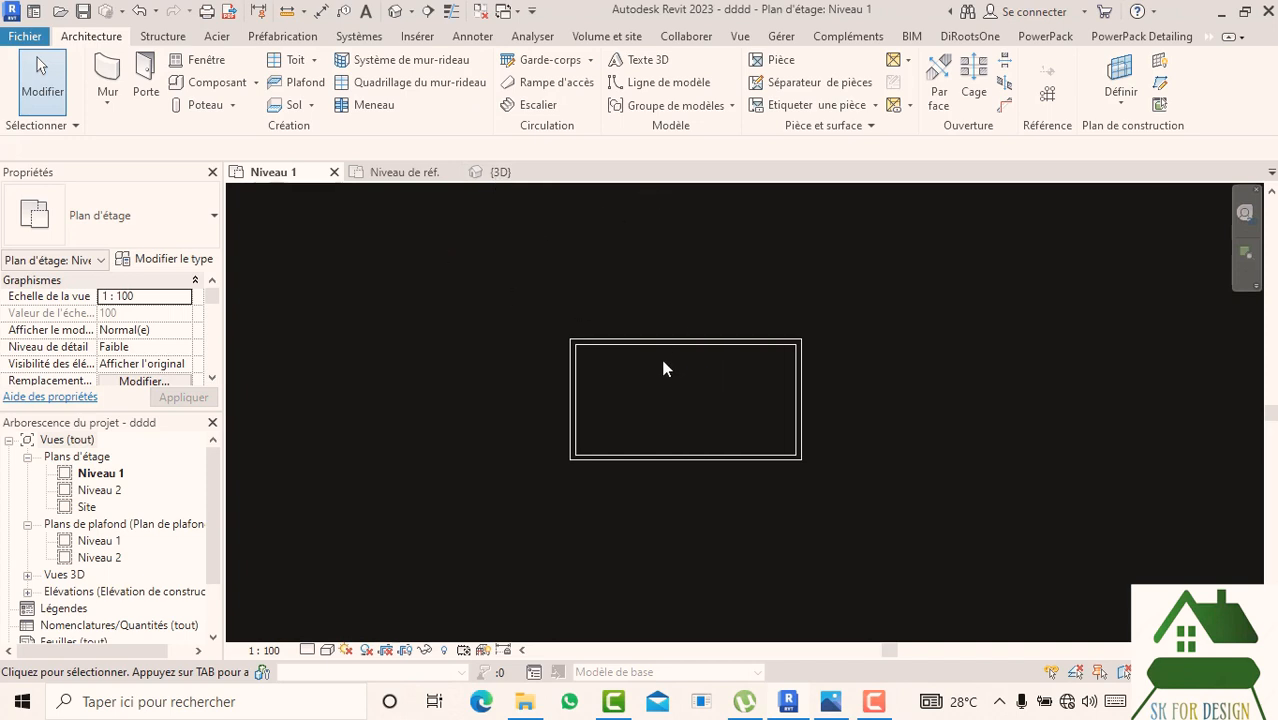
- Start a floor slab edge in the 3D view and set its type's profile to surface : 300 x 600mm
{"action": "left_click", "coordinate": [497, 172]}
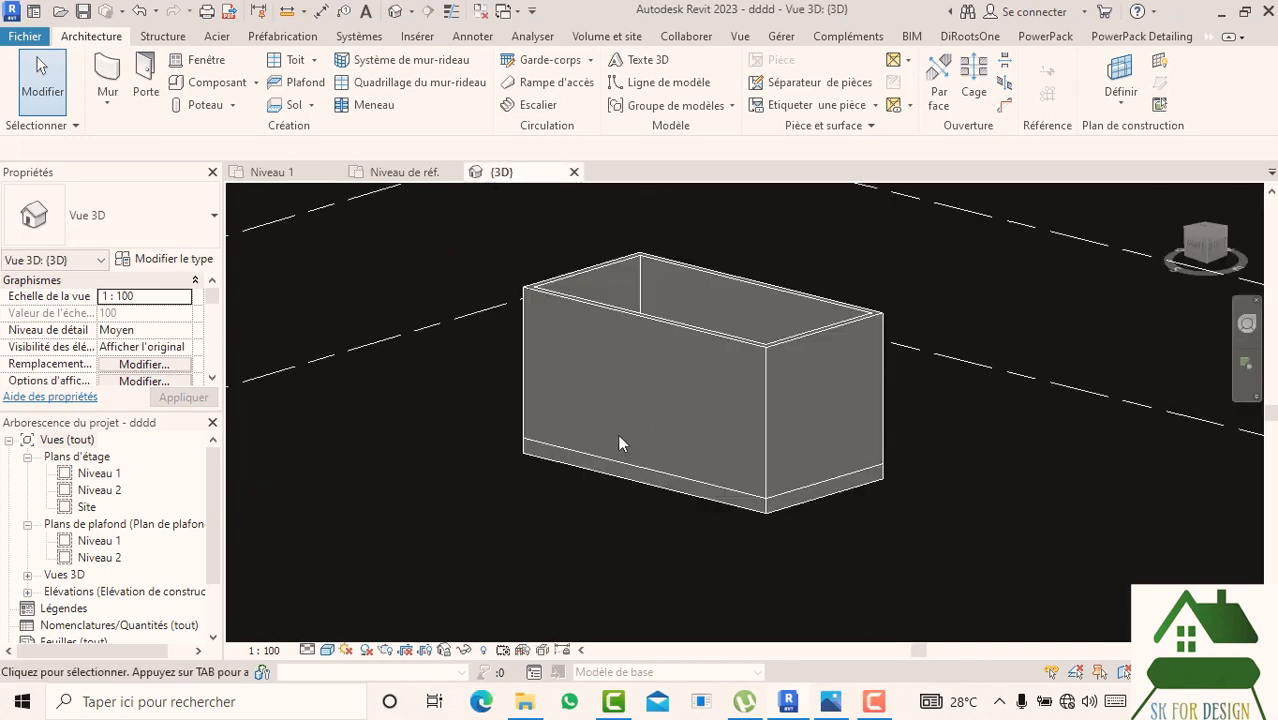
{"action": "scroll", "coordinate": [620, 444], "scroll_direction": "down", "scroll_amount": 2}
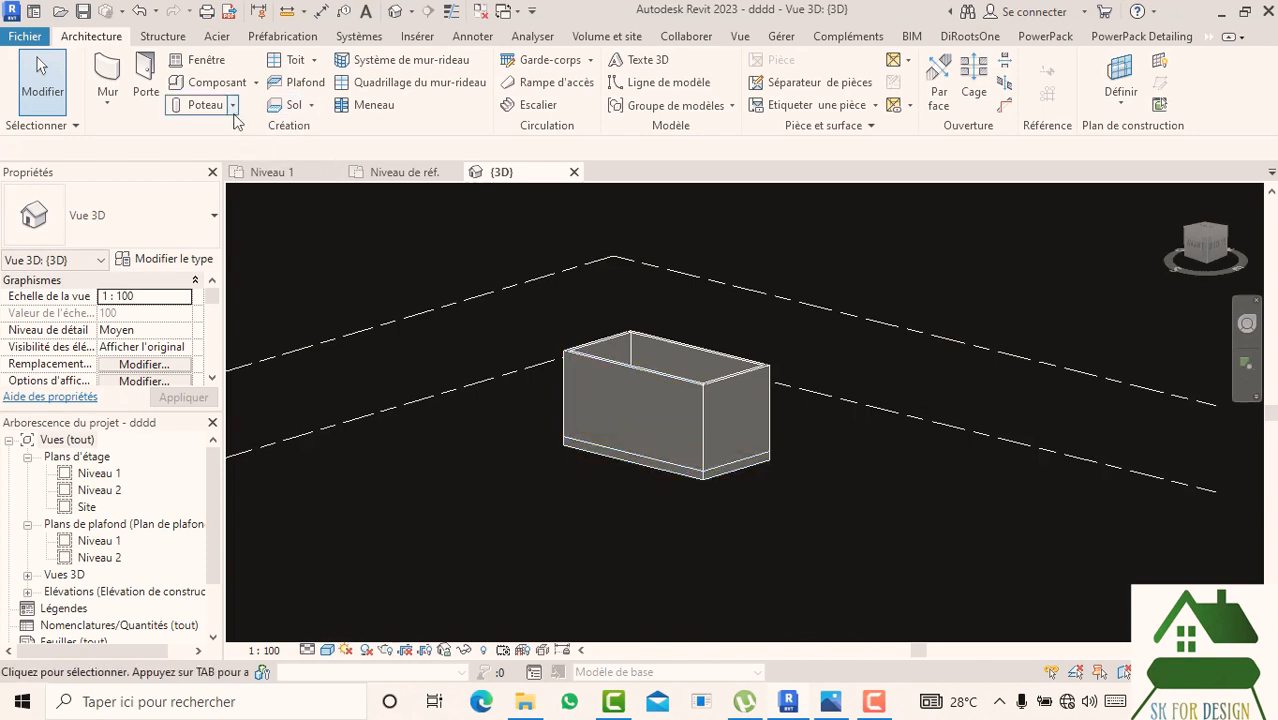
{"action": "left_click", "coordinate": [314, 109]}
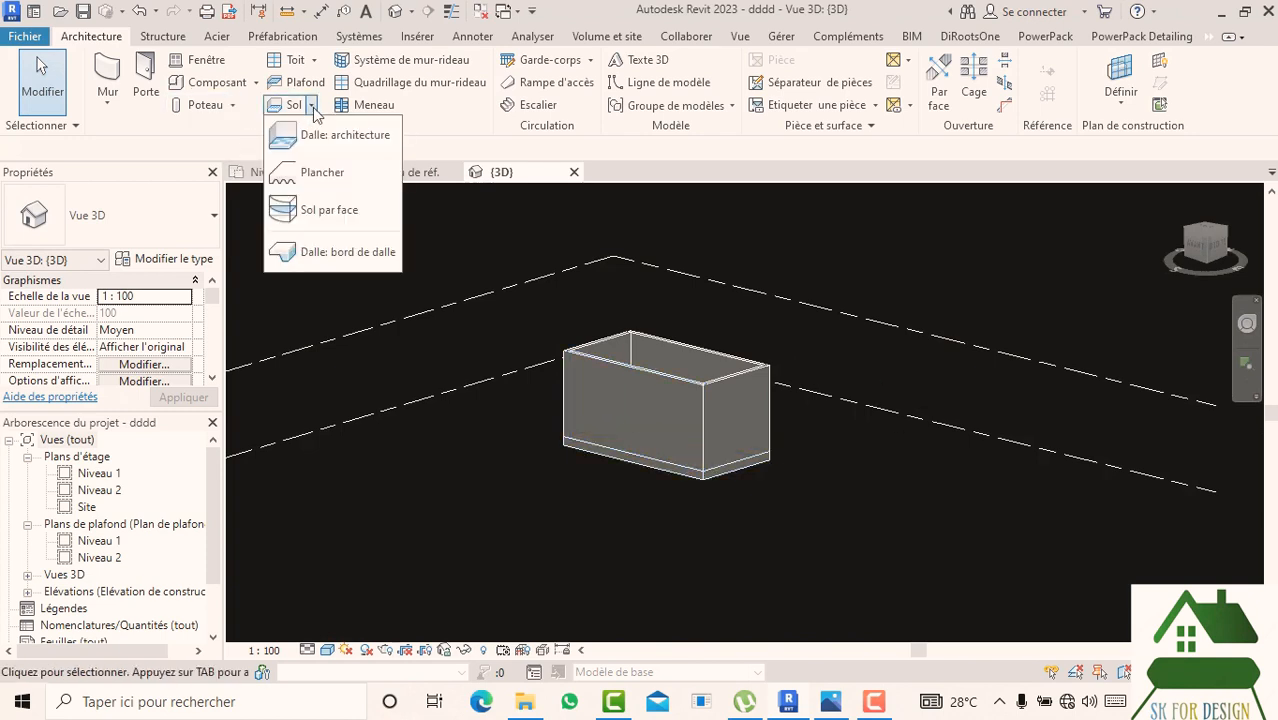
{"action": "left_click", "coordinate": [330, 248]}
{"action": "left_click", "coordinate": [185, 260]}
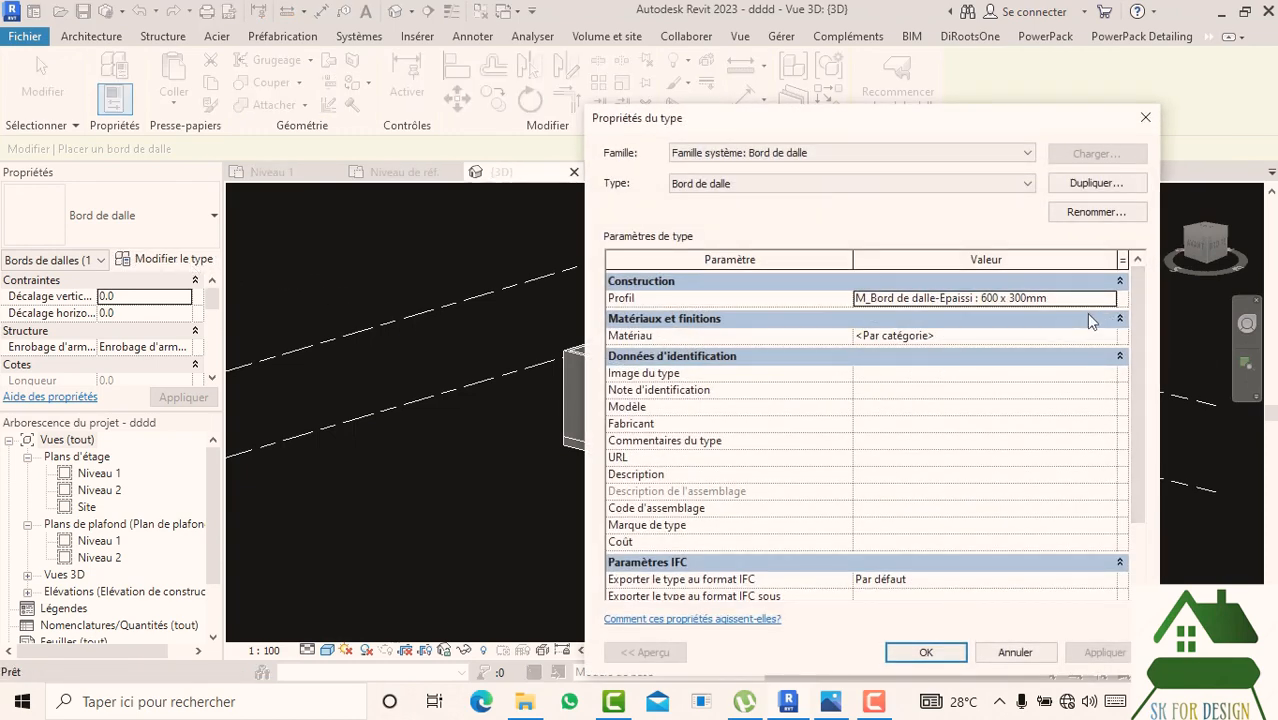
{"action": "left_click", "coordinate": [1107, 300]}
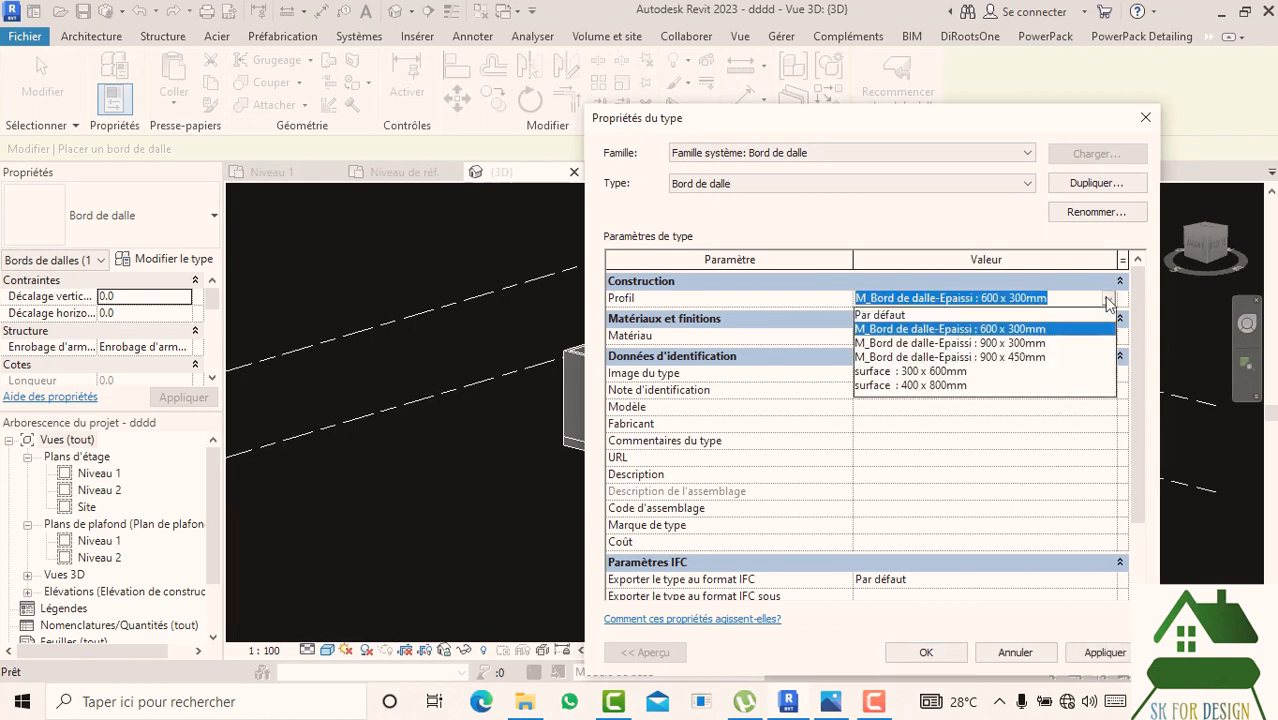
{"action": "left_click", "coordinate": [935, 372]}
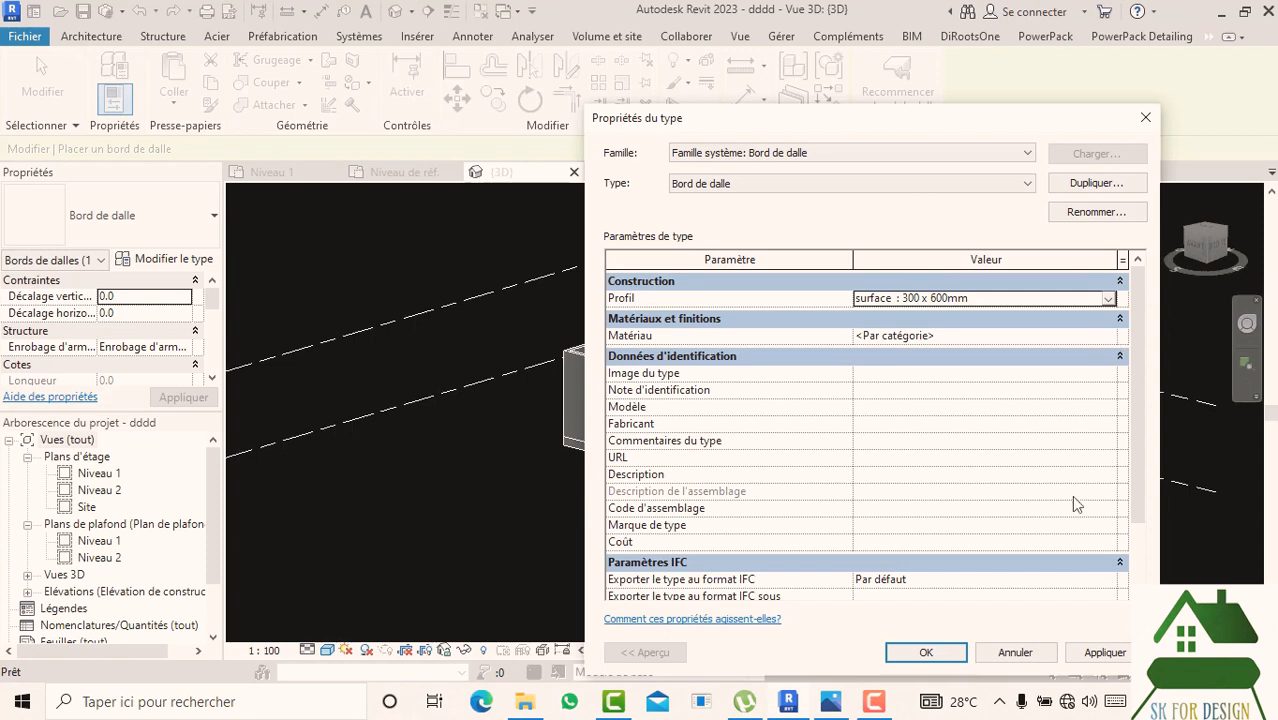
- Set the slab edge type's material to Assise de briques en palissade and accept the type properties
{"action": "left_click", "coordinate": [1110, 338]}
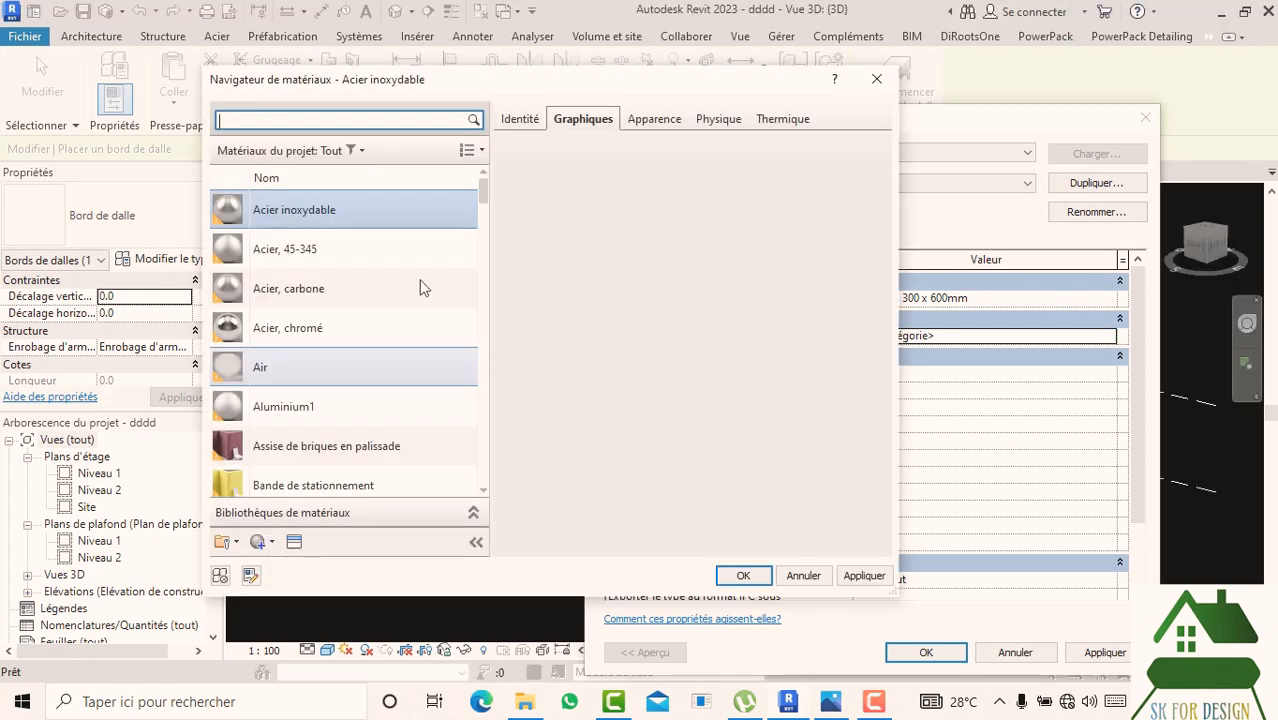
{"action": "scroll", "coordinate": [343, 373], "scroll_direction": "down", "scroll_amount": 1}
{"action": "double_click", "coordinate": [343, 331]}
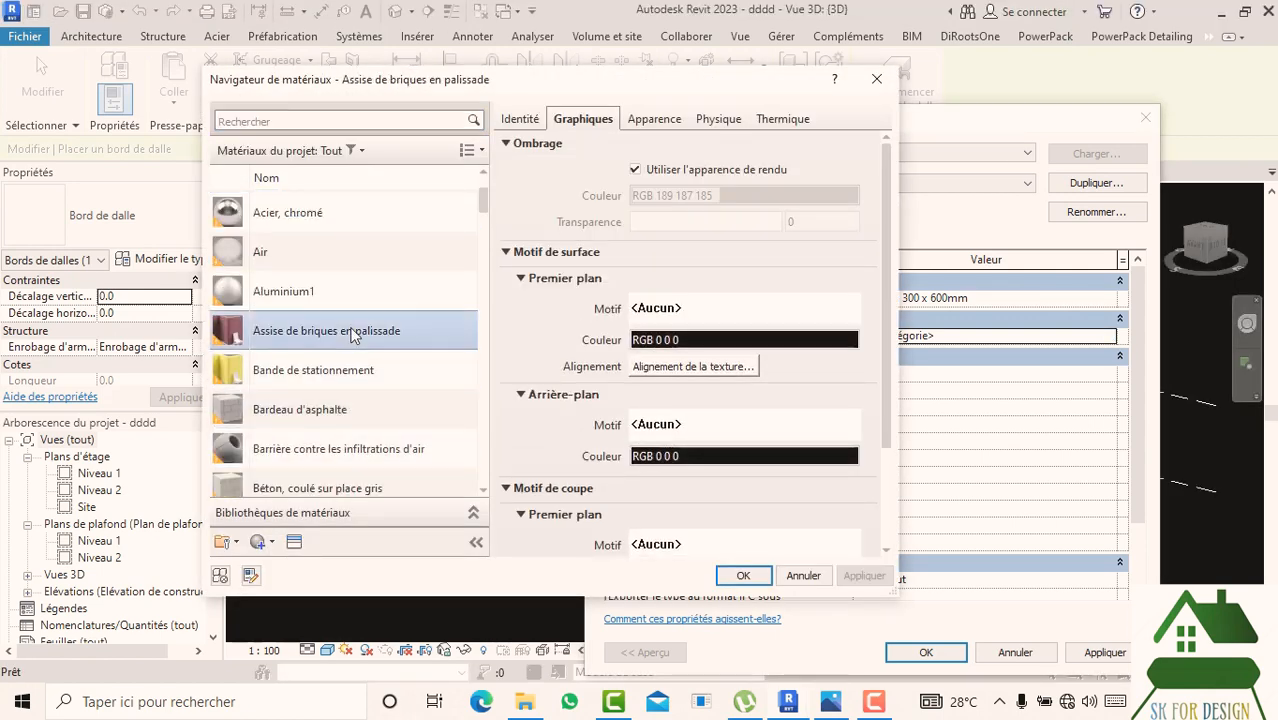
{"action": "left_click", "coordinate": [926, 652]}
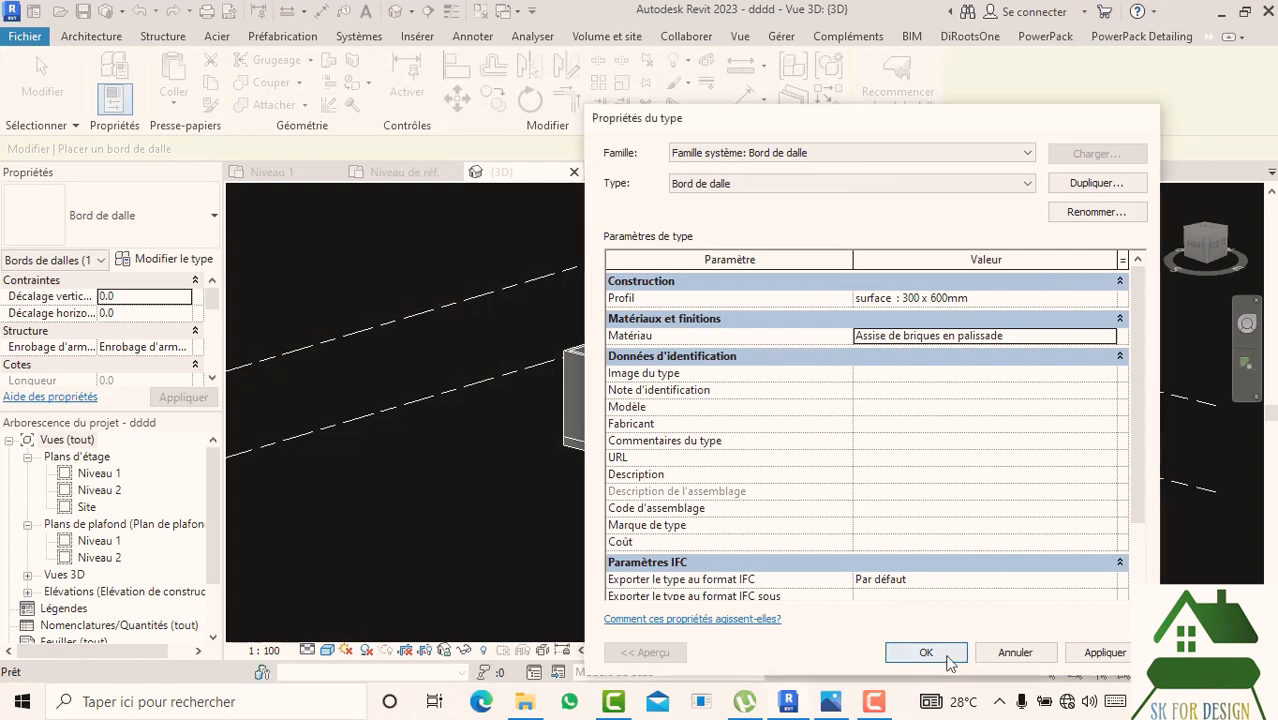
{"action": "key", "text": "Escape"}
- Restart the slab edge command and place the edge along the floor's upper edge on the front long side and adjacent short side
{"action": "scroll", "coordinate": [686, 497], "scroll_direction": "up", "scroll_amount": 2}
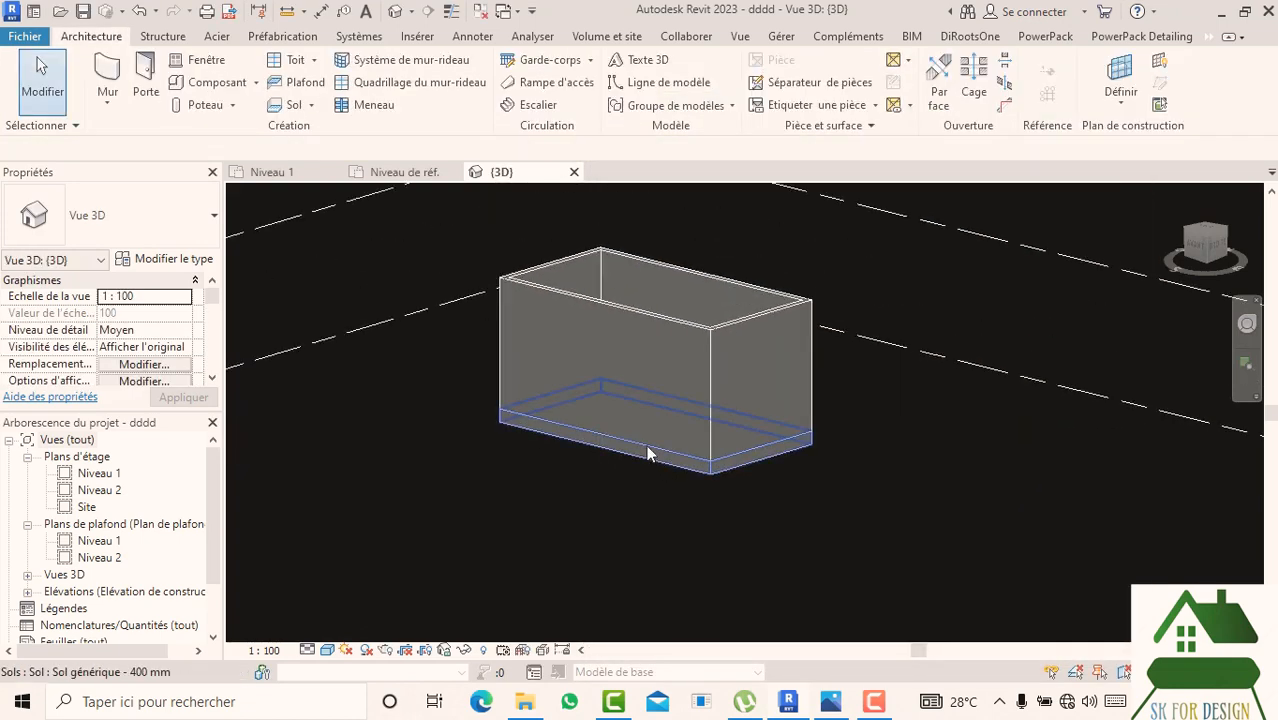
{"action": "left_click", "coordinate": [310, 106]}
{"action": "left_click", "coordinate": [315, 249]}
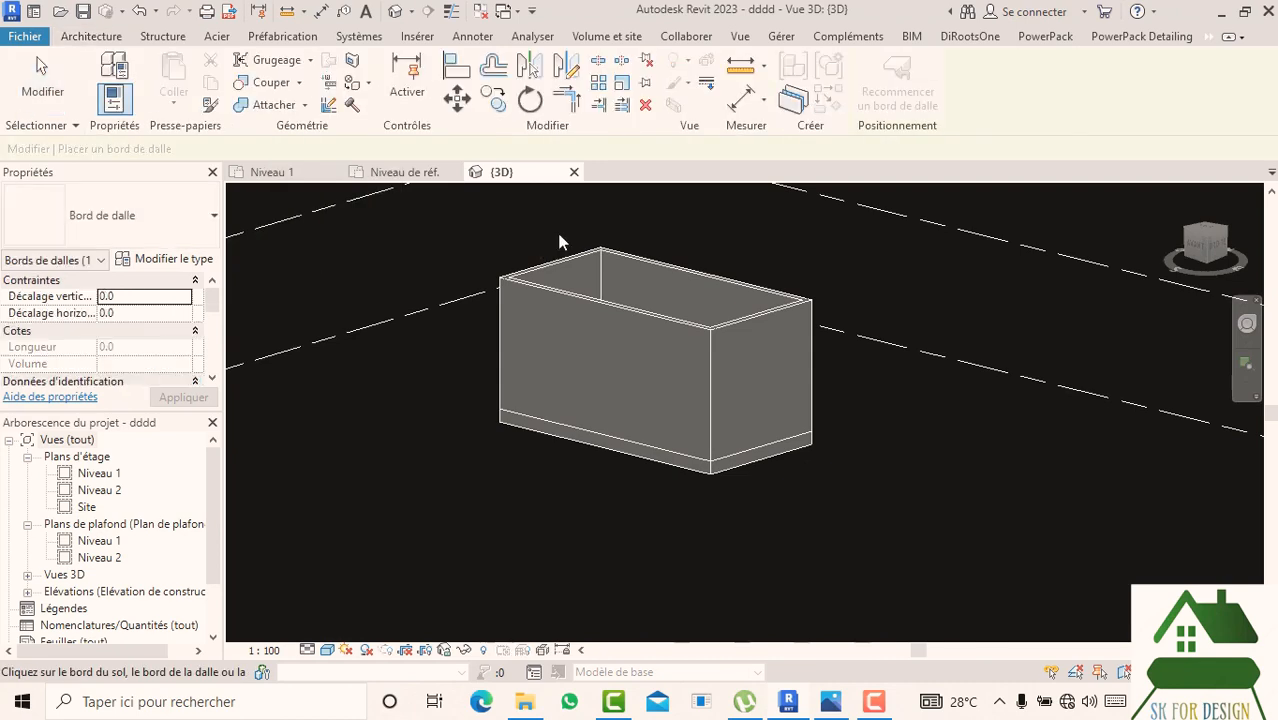
{"action": "left_click", "coordinate": [210, 262]}
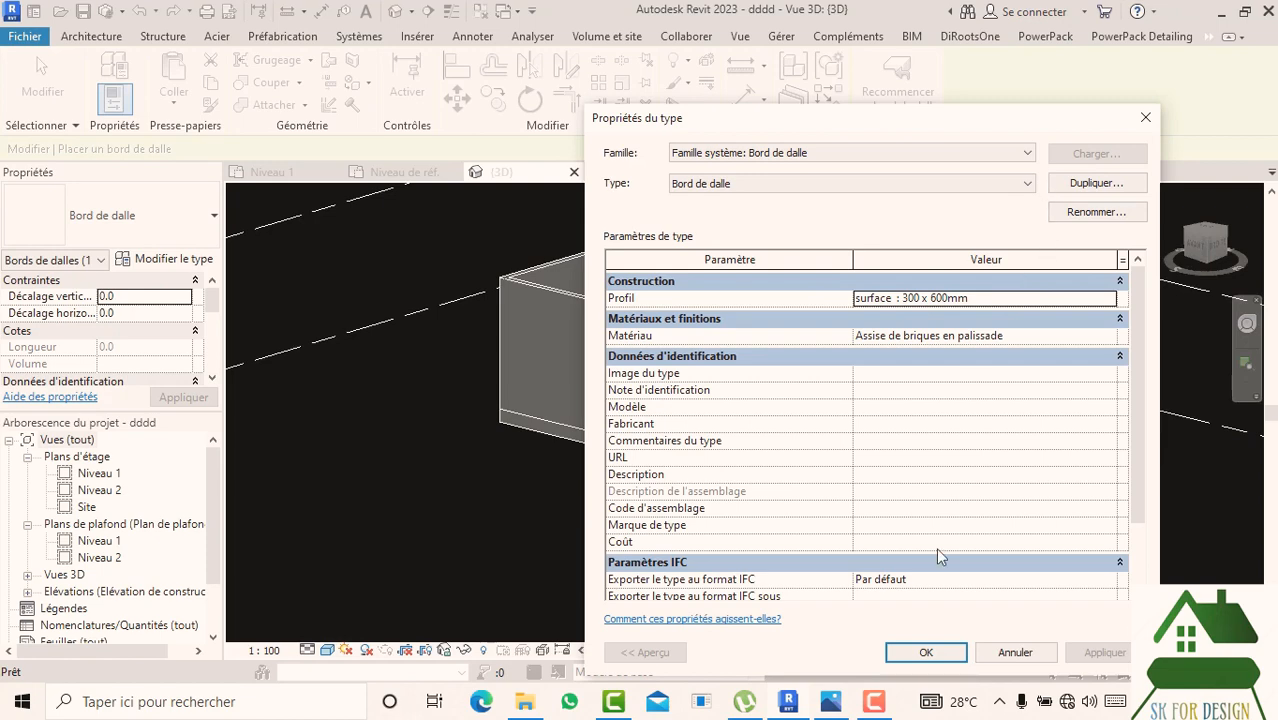
{"action": "left_click", "coordinate": [926, 652]}
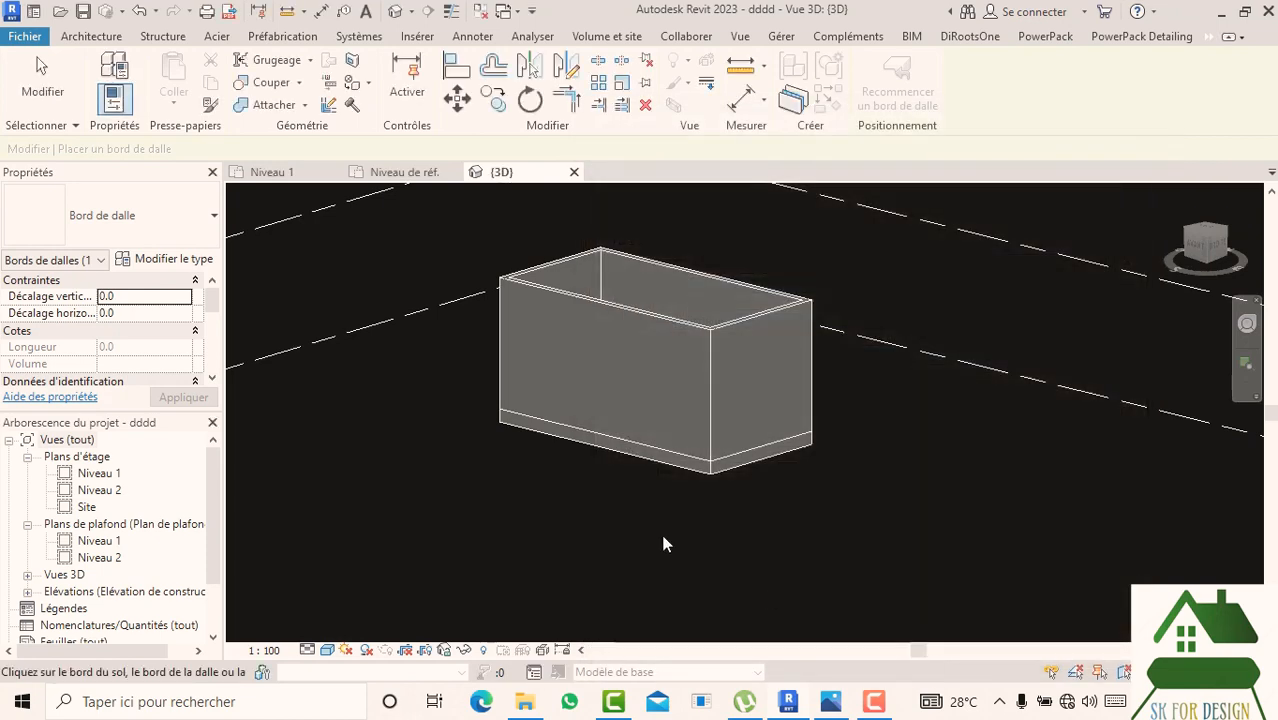
{"action": "scroll", "coordinate": [580, 435], "scroll_direction": "up", "scroll_amount": 2}
{"action": "left_click", "coordinate": [575, 438]}
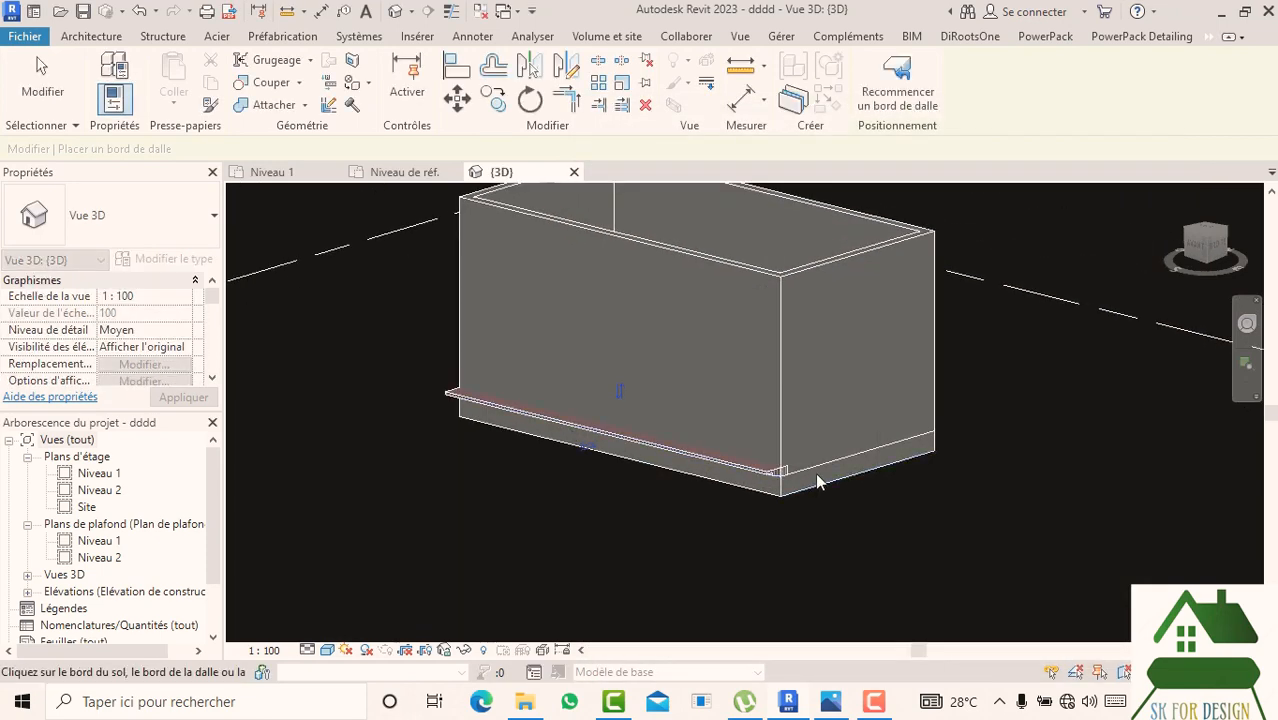
{"action": "left_click", "coordinate": [851, 446]}
- Continue the slab edge along the floor's other long side and remaining short side to complete the perimeter
{"action": "left_click_drag", "start_coordinate": [1200, 245], "coordinate": [884, 250]}
{"action": "scroll", "coordinate": [745, 452], "scroll_direction": "up", "scroll_amount": 2}
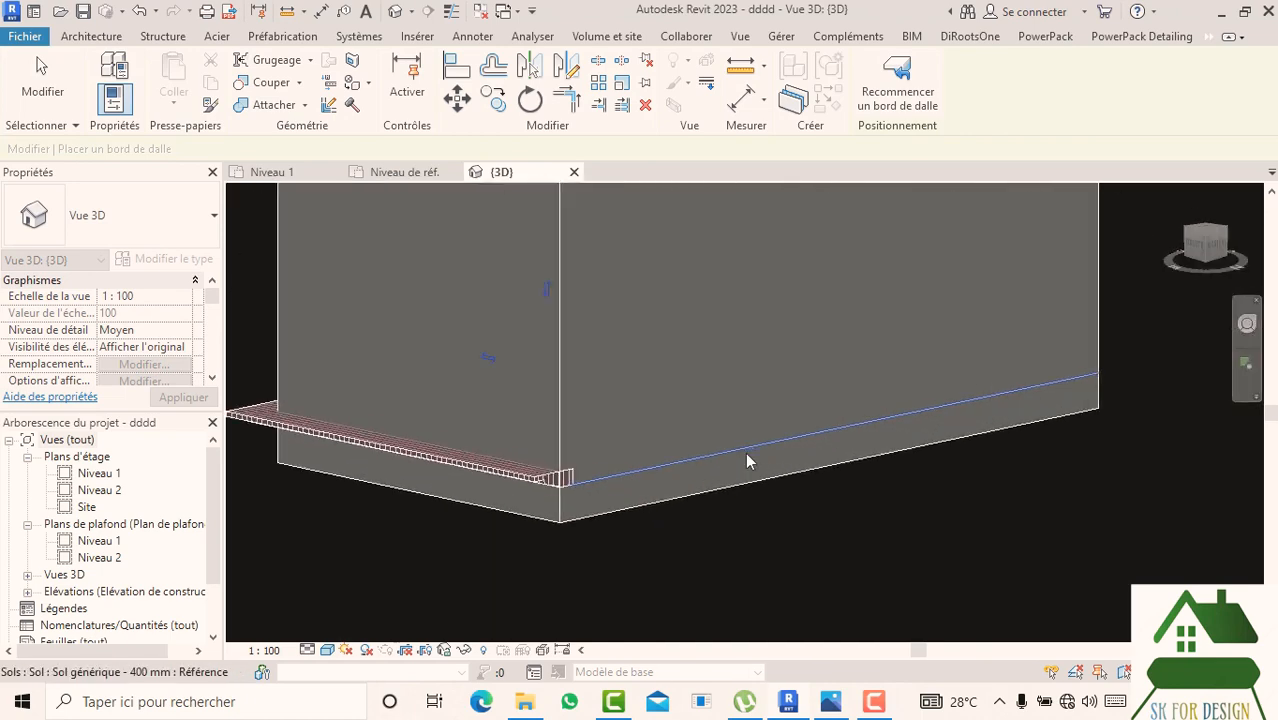
{"action": "left_click", "coordinate": [745, 459]}
{"action": "scroll", "coordinate": [745, 459], "scroll_direction": "down", "scroll_amount": 2}
{"action": "left_click_drag", "start_coordinate": [1205, 245], "coordinate": [964, 262]}
{"action": "scroll", "coordinate": [881, 479], "scroll_direction": "up", "scroll_amount": 2}
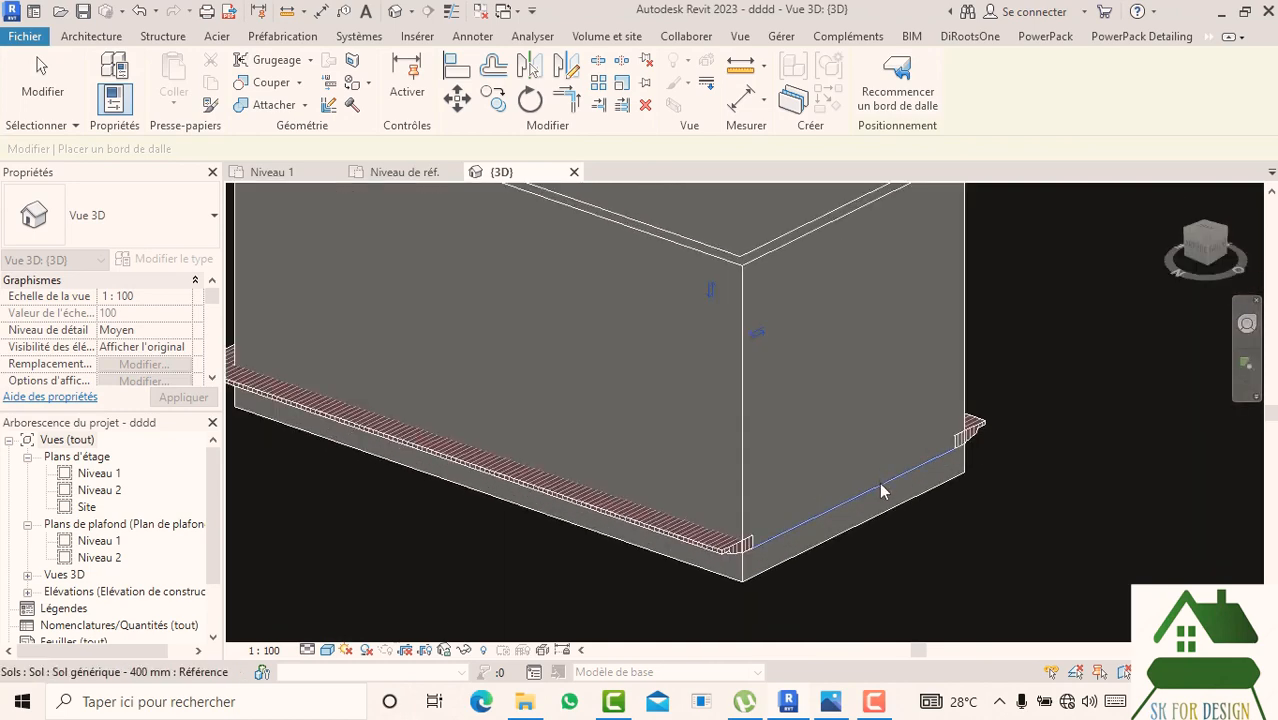
{"action": "left_click", "coordinate": [879, 483]}
{"action": "scroll", "coordinate": [1024, 402], "scroll_direction": "down", "scroll_amount": 2}
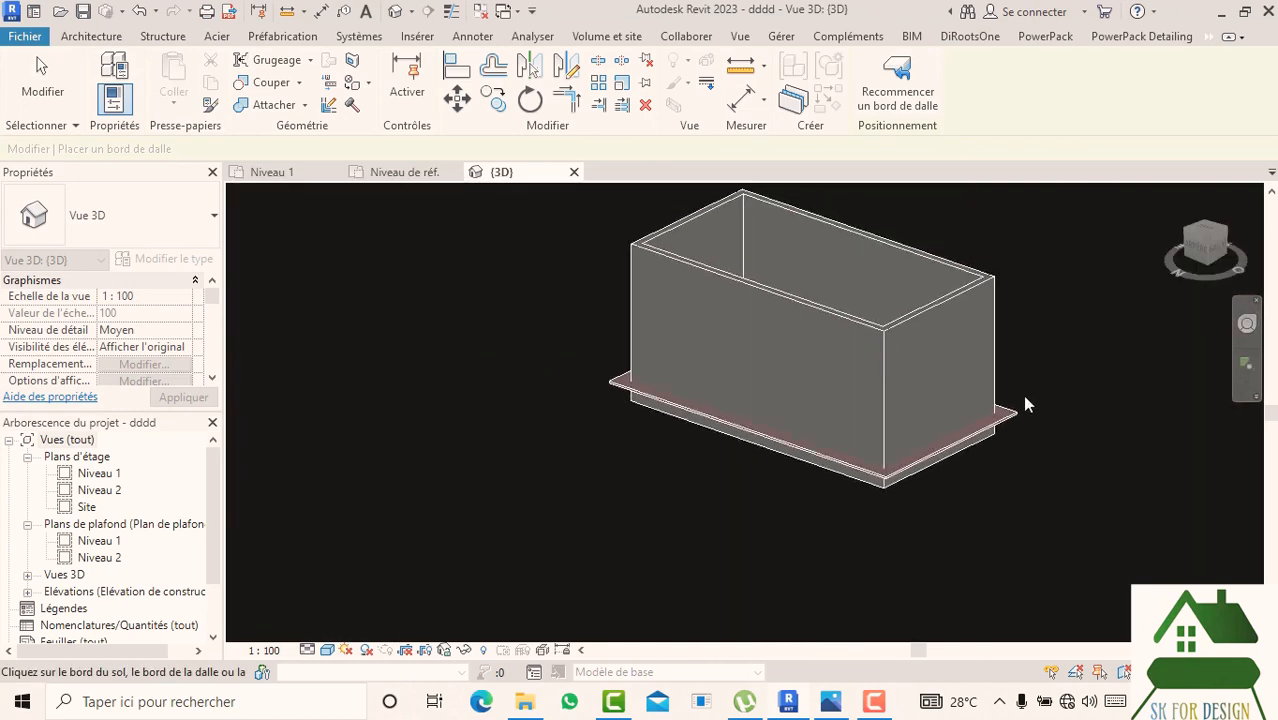
{"action": "key", "text": "Escape"}
- Select the slab edge and set its vertical offset to 3
{"action": "scroll", "coordinate": [831, 456], "scroll_direction": "up", "scroll_amount": 2}
{"action": "left_click", "coordinate": [831, 456]}
{"action": "scroll", "coordinate": [833, 459], "scroll_direction": "down", "scroll_amount": 2}
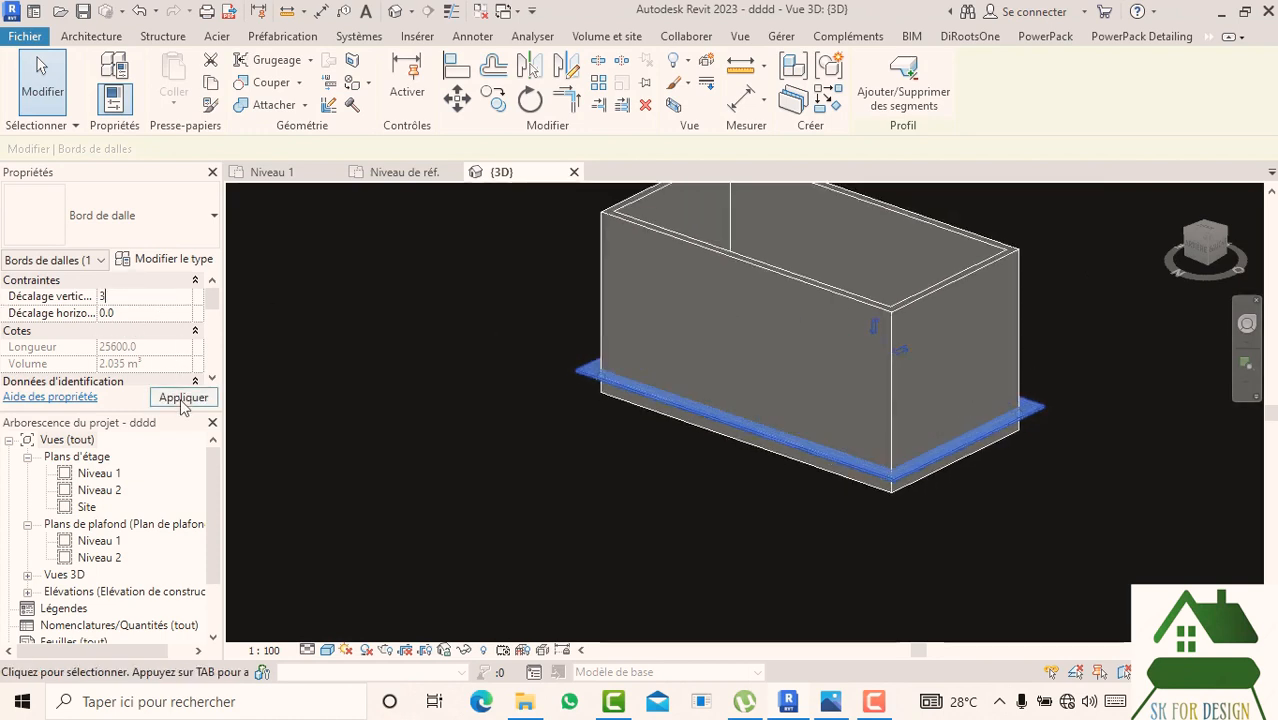
{"action": "left_click", "coordinate": [183, 399]}
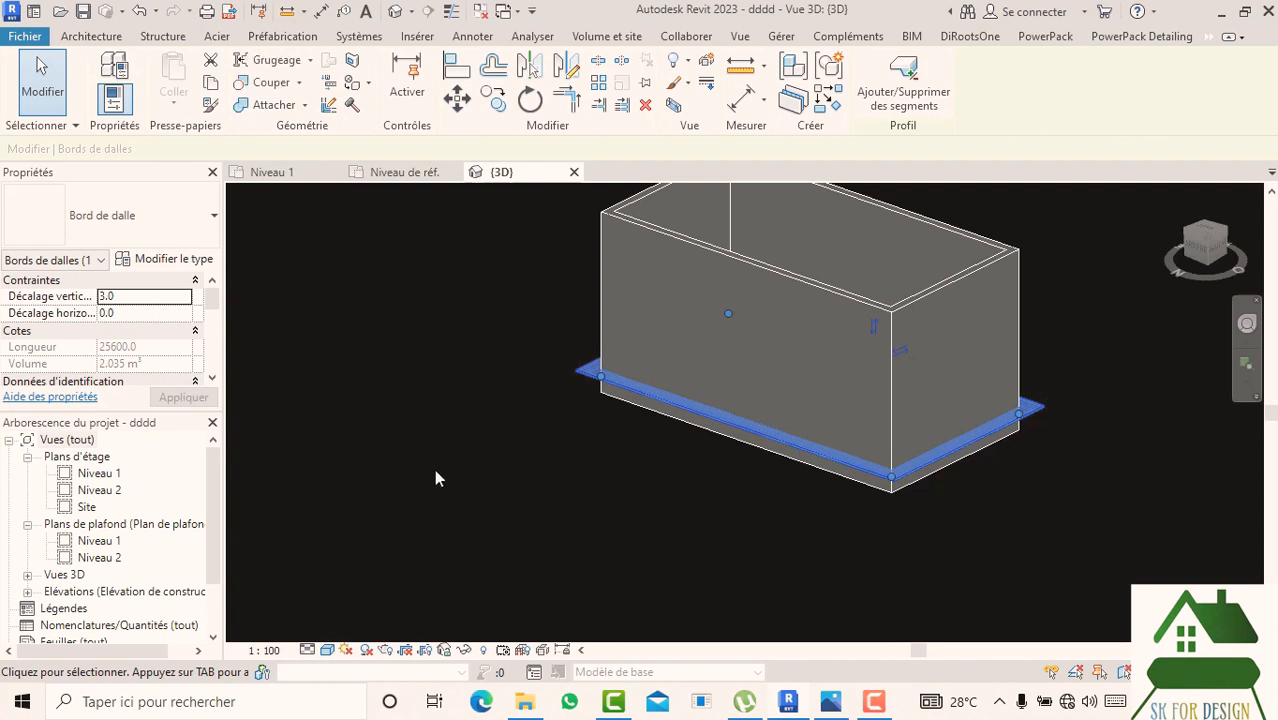
- Set the slab edge's vertical offset to 3000
{"action": "scroll", "coordinate": [519, 497], "scroll_direction": "down", "scroll_amount": 3}
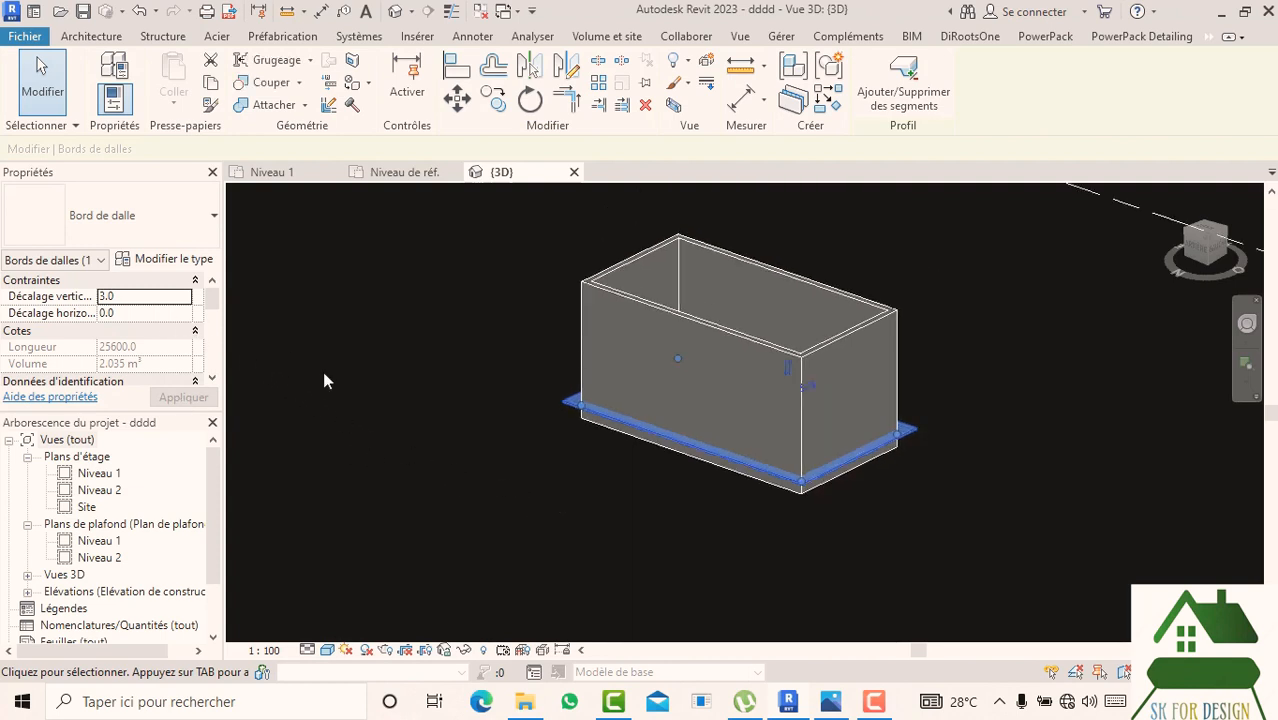
{"action": "scroll", "coordinate": [760, 500], "scroll_direction": "up", "scroll_amount": 5}
{"action": "left_click", "coordinate": [759, 552]}
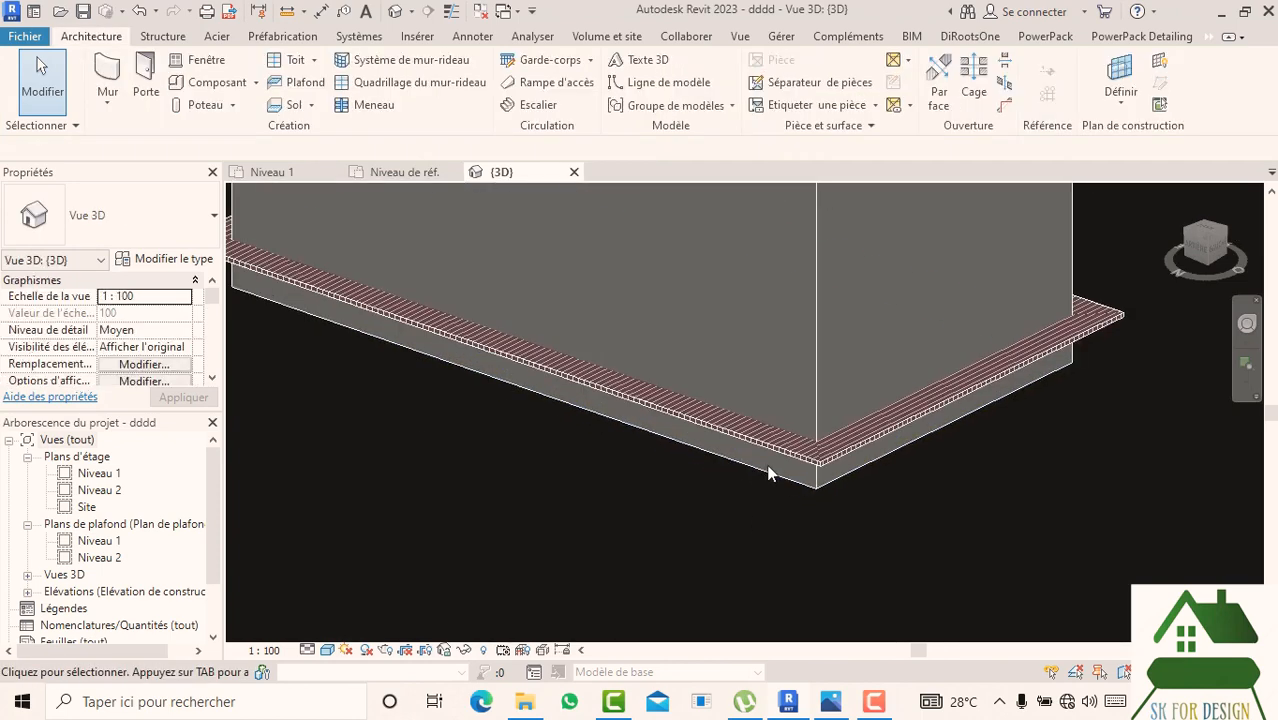
{"action": "left_click", "coordinate": [770, 455]}
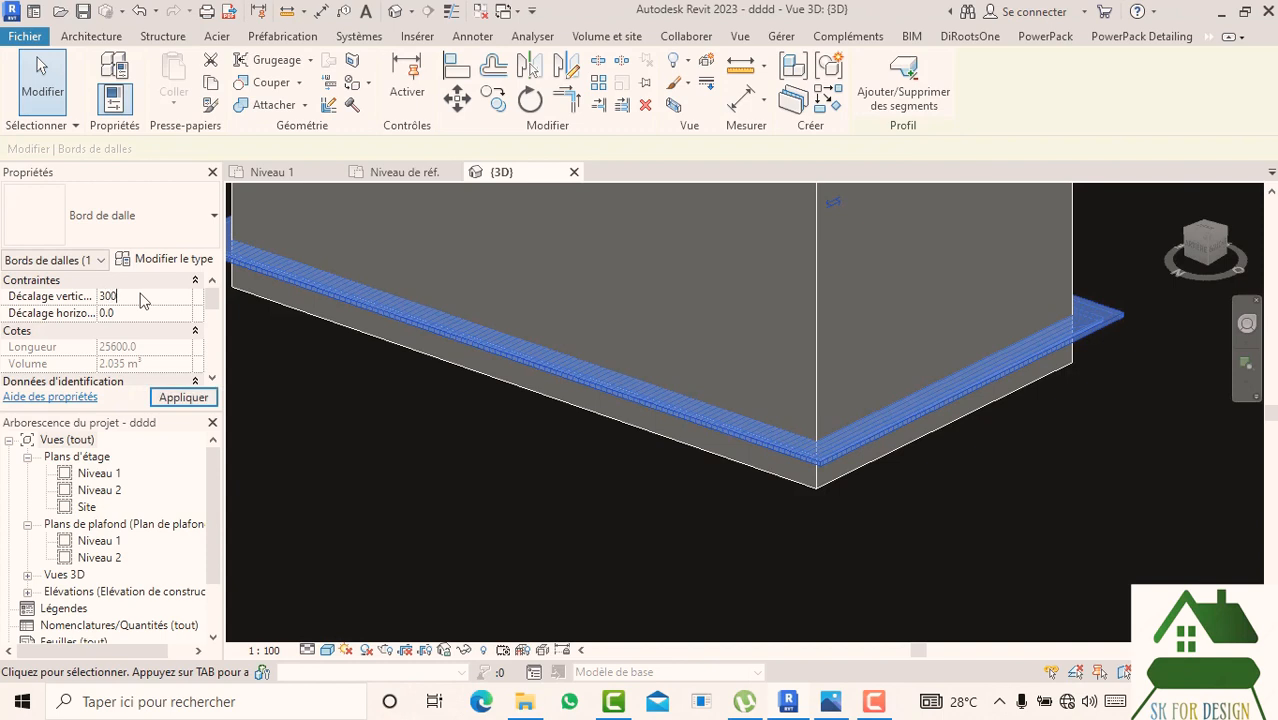
{"action": "scroll", "coordinate": [462, 483], "scroll_direction": "down", "scroll_amount": 5}
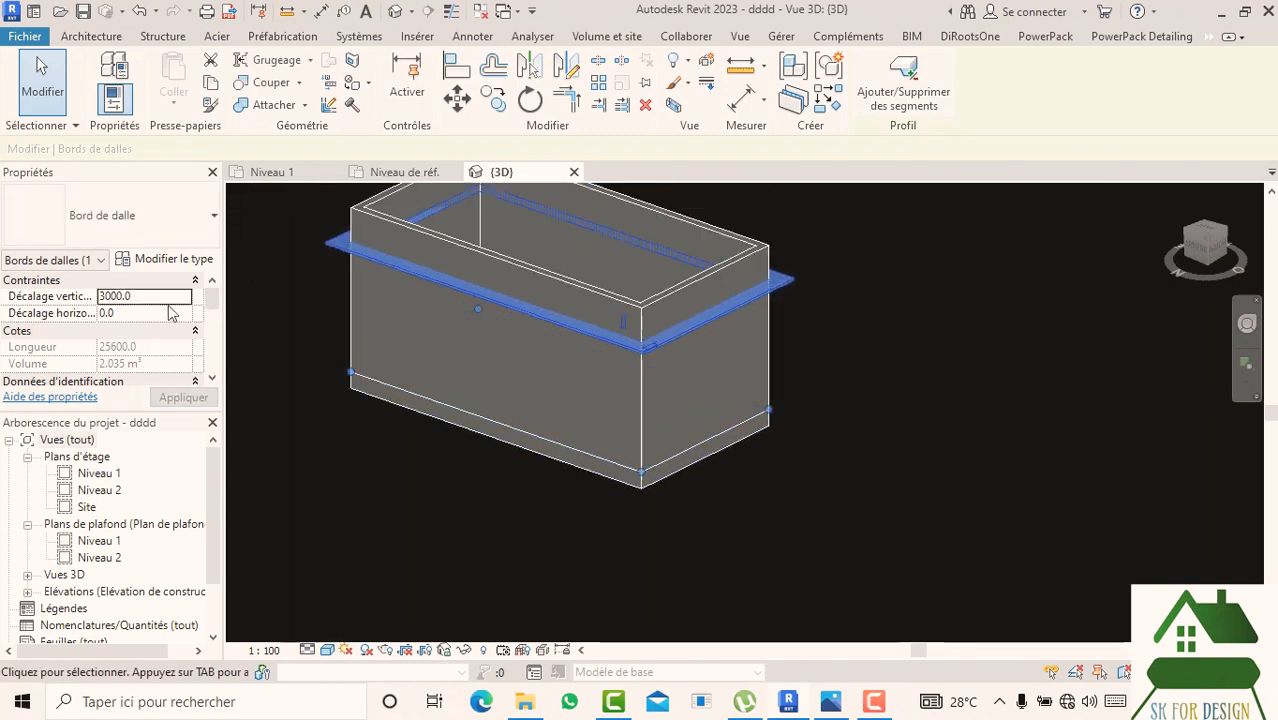
- Set the slab edge's vertical offset to 4000 and view the moulding at the top of the walls
{"action": "left_click", "coordinate": [165, 299]}
{"action": "type", "text": "4"}
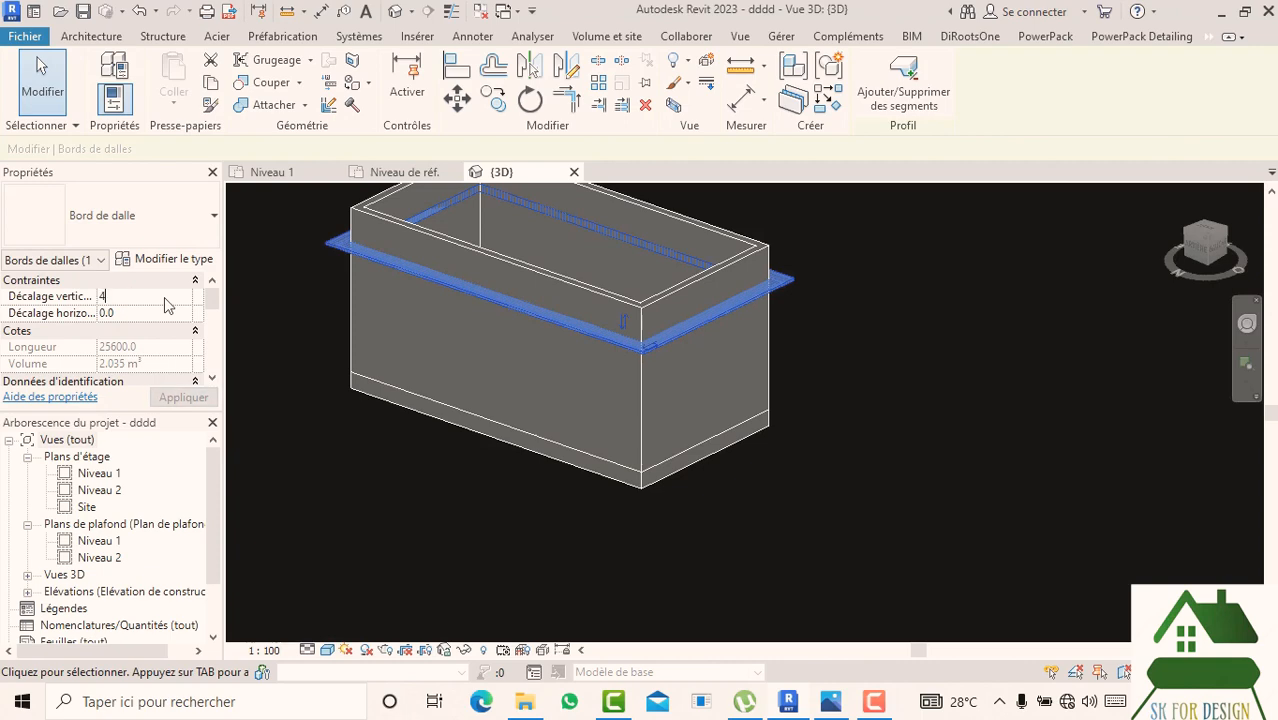
{"action": "type", "text": "000"}
{"action": "left_click", "coordinate": [182, 404]}
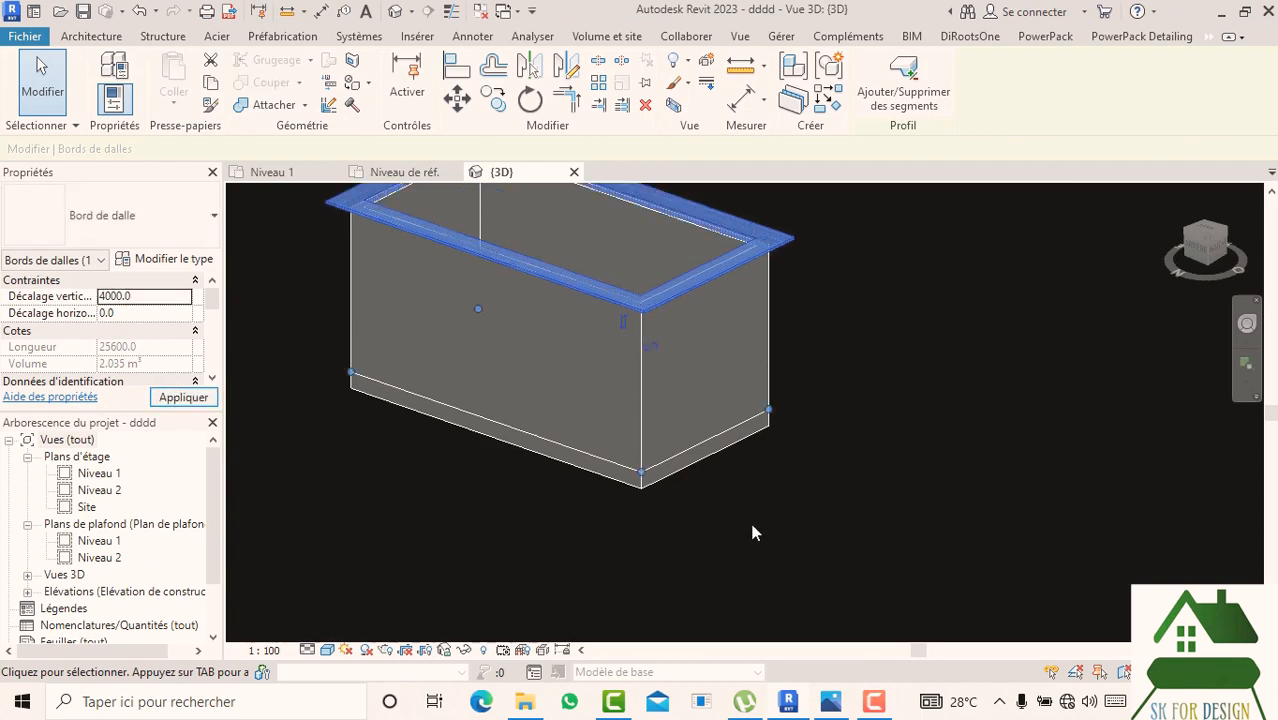
{"action": "left_click", "coordinate": [749, 518]}
{"action": "left_click", "coordinate": [1222, 268]}
{"action": "left_click_drag", "start_coordinate": [1220, 262], "coordinate": [600, 238]}
{"action": "scroll", "coordinate": [842, 241], "scroll_direction": "up", "scroll_amount": 6}
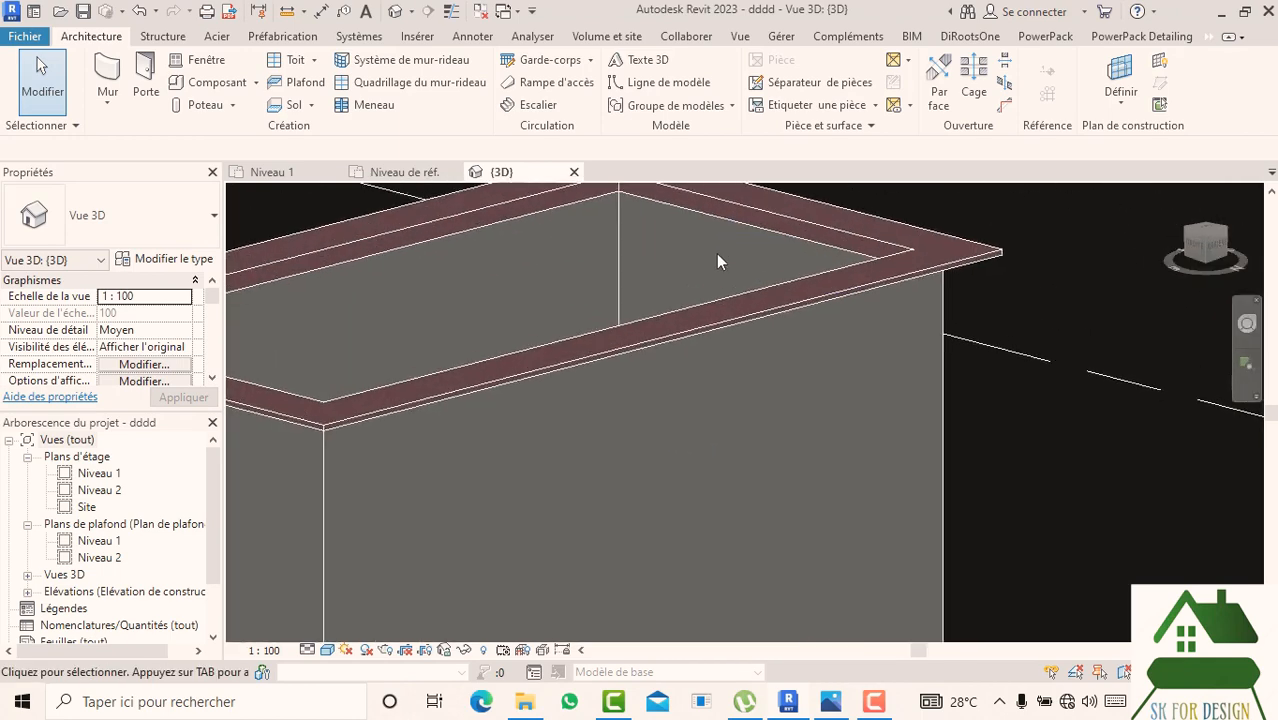
- Open the surface profile family and stretch the profile's thin projecting end outward to an overall width of about 1.2
{"action": "middle_click_drag", "start_coordinate": [742, 244], "coordinate": [788, 316]}
{"action": "scroll", "coordinate": [847, 300], "scroll_direction": "down", "scroll_amount": 1}
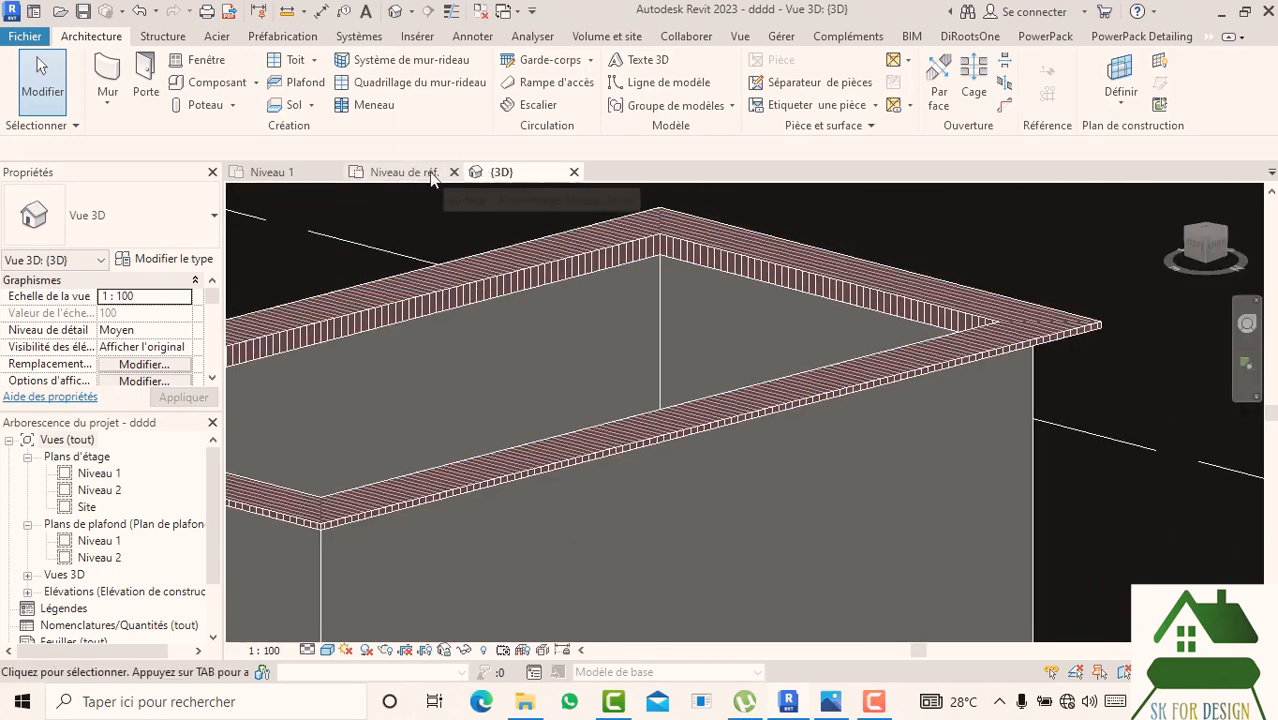
{"action": "left_click", "coordinate": [402, 173]}
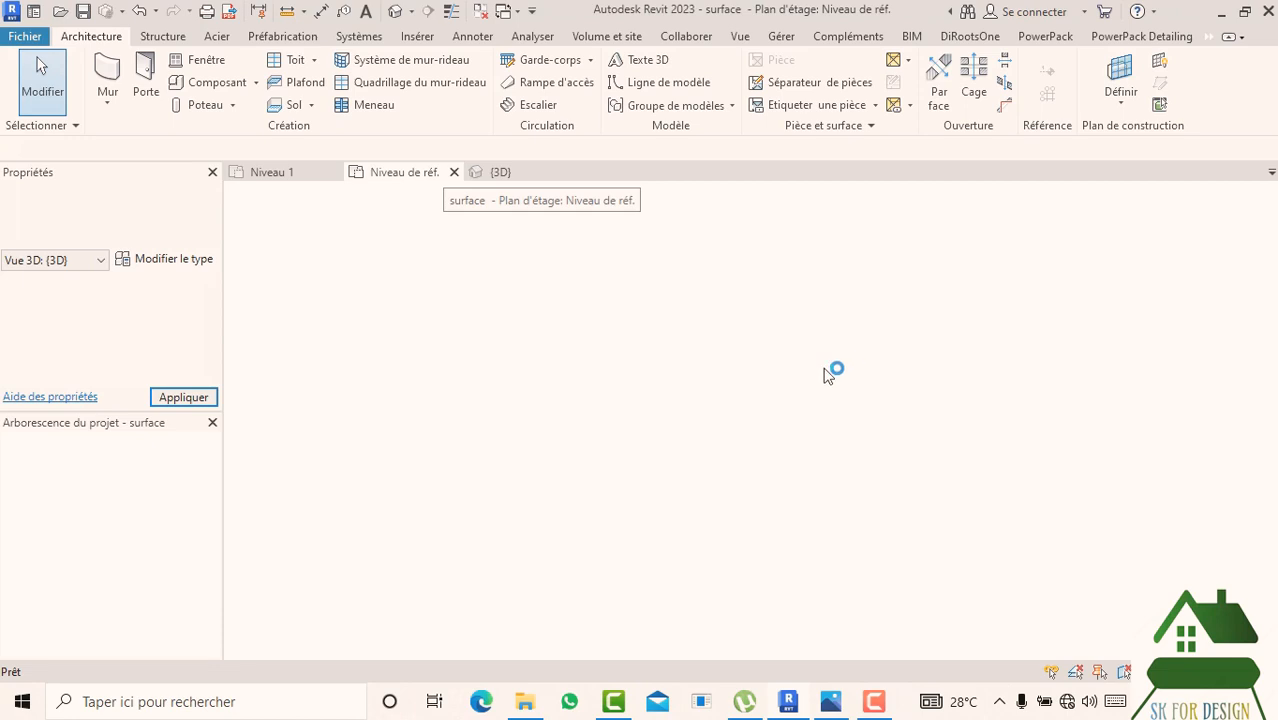
{"action": "scroll", "coordinate": [812, 392], "scroll_direction": "up", "scroll_amount": 2}
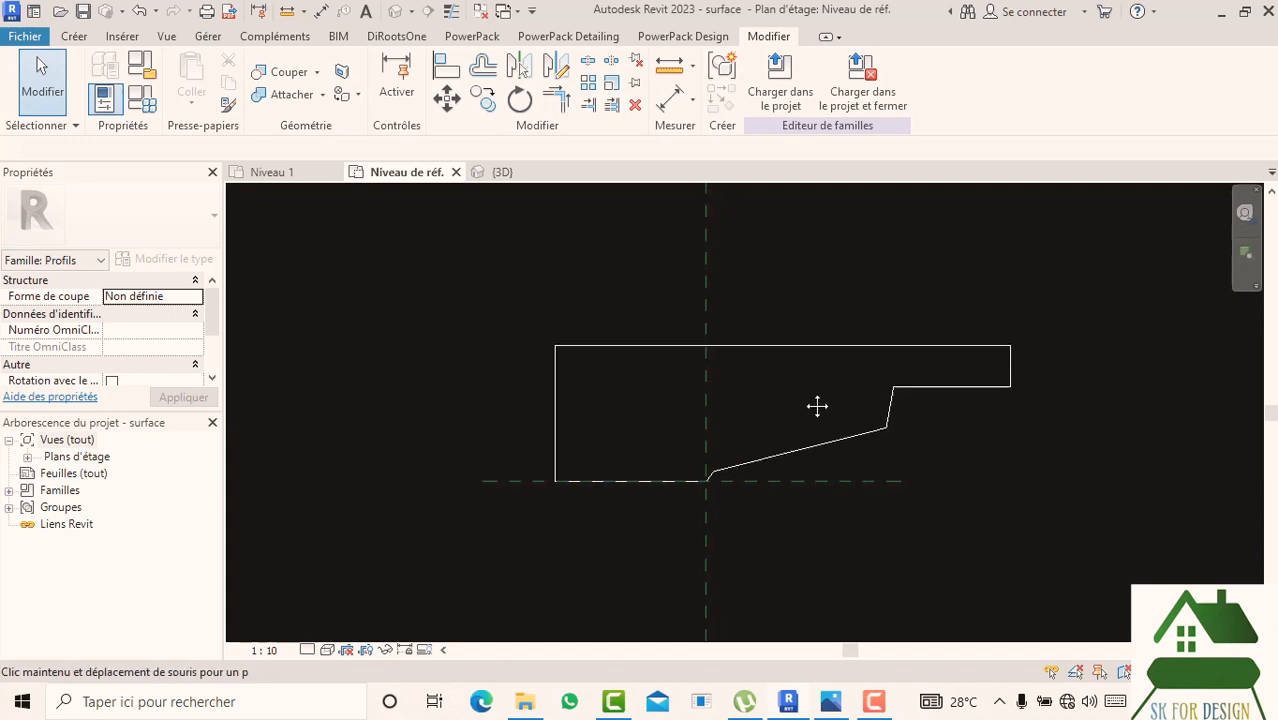
{"action": "scroll", "coordinate": [773, 421], "scroll_direction": "down", "scroll_amount": 2}
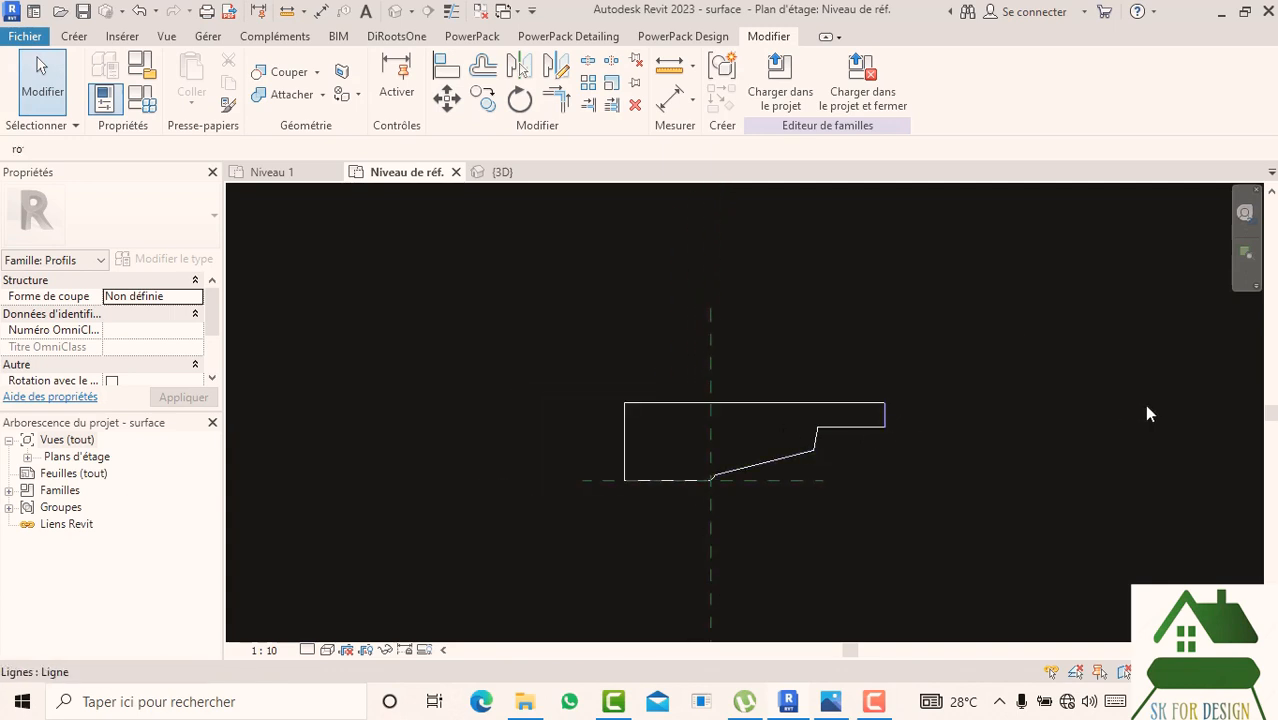
{"action": "left_click_drag", "start_coordinate": [885, 414], "coordinate": [1144, 406]}
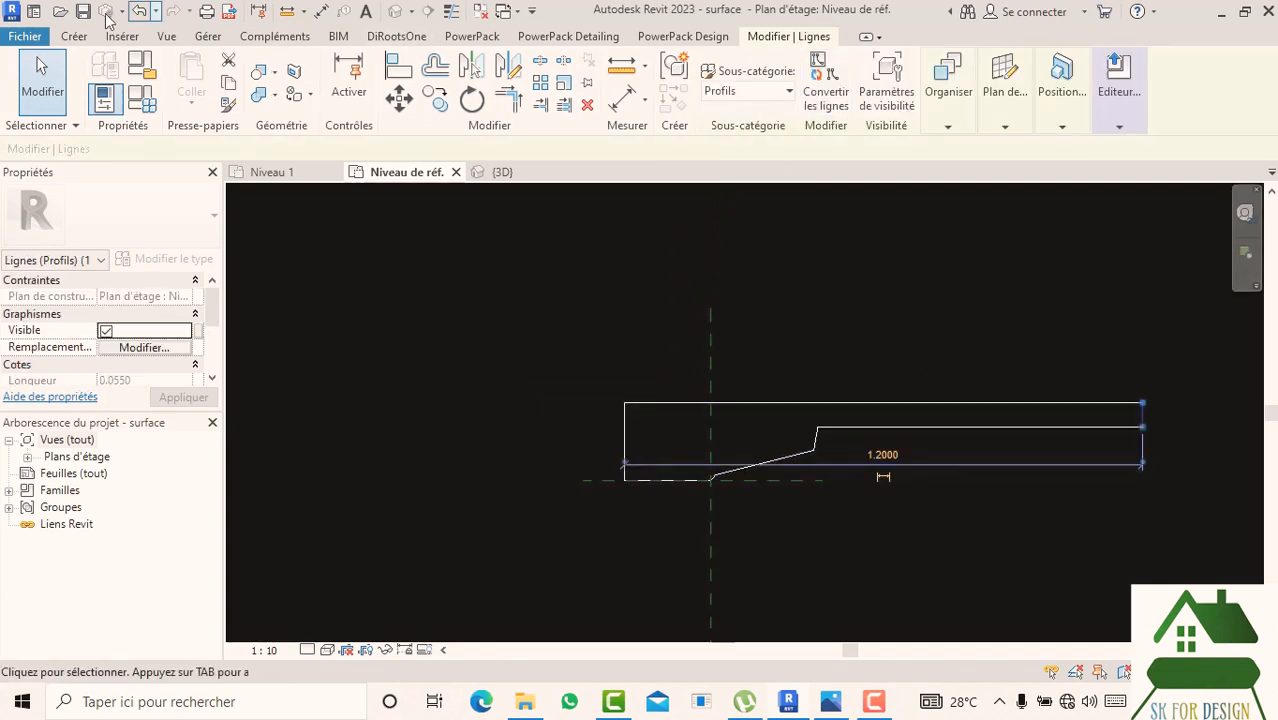
- Trace a line over the profile's top edge and draw a semicircular arc of radius about 0.6 between the edge's two ends
{"action": "left_click", "coordinate": [73, 36]}
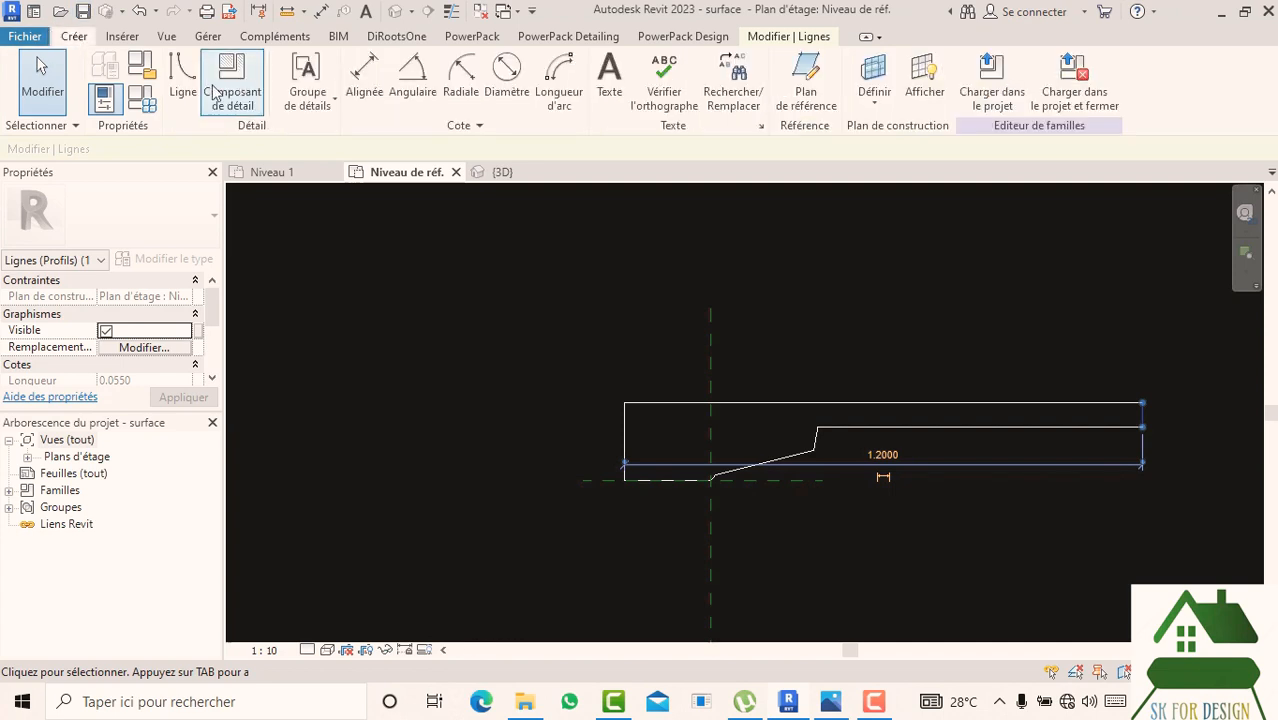
{"action": "left_click", "coordinate": [624, 403]}
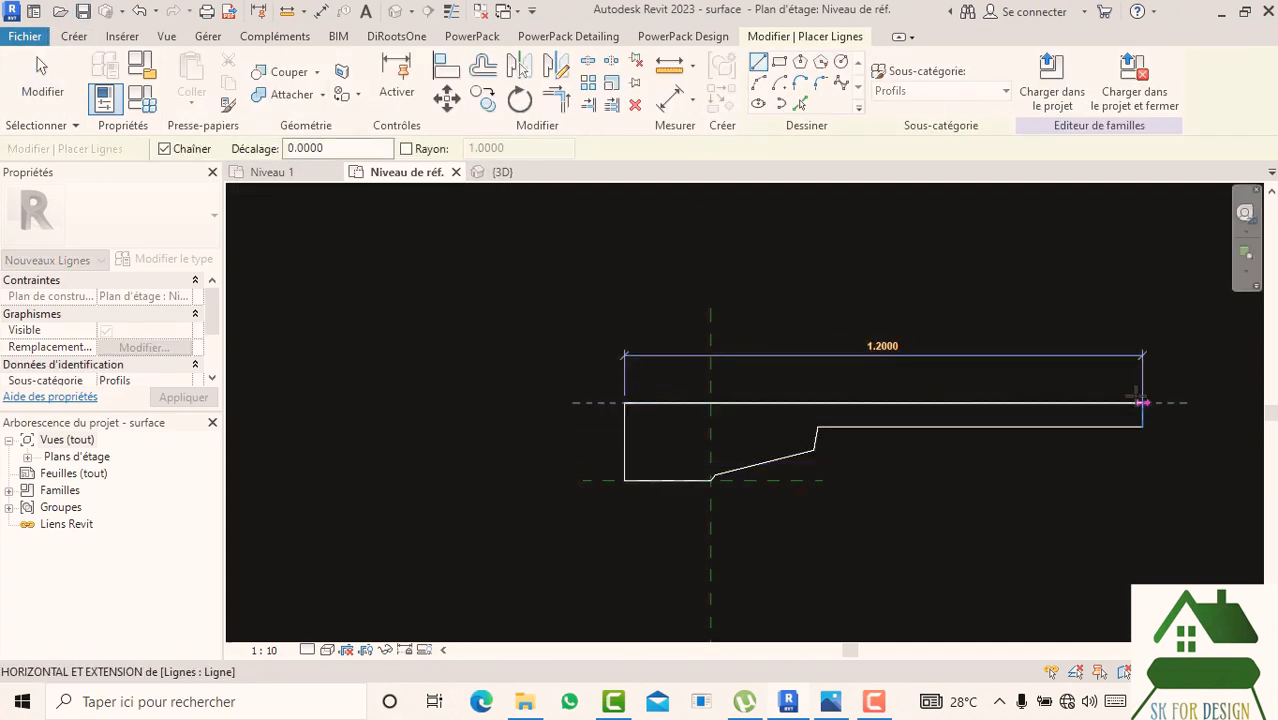
{"action": "left_click", "coordinate": [1142, 403]}
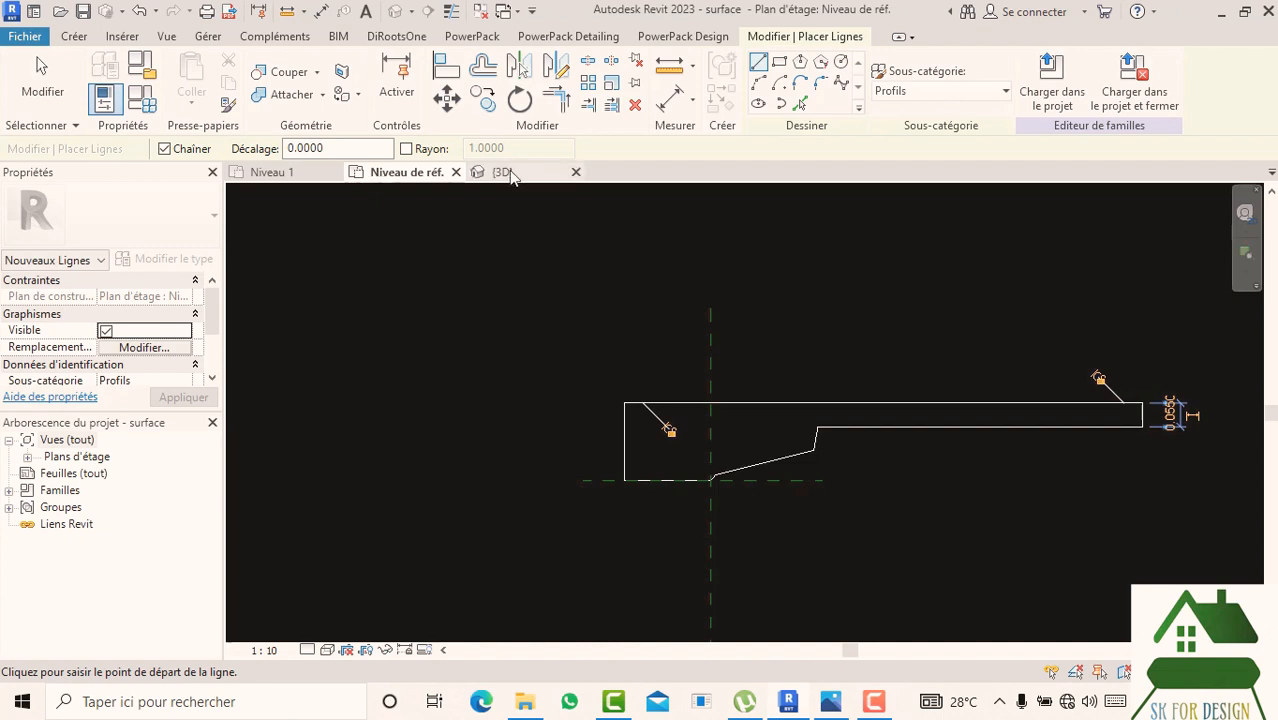
{"action": "left_click", "coordinate": [758, 85]}
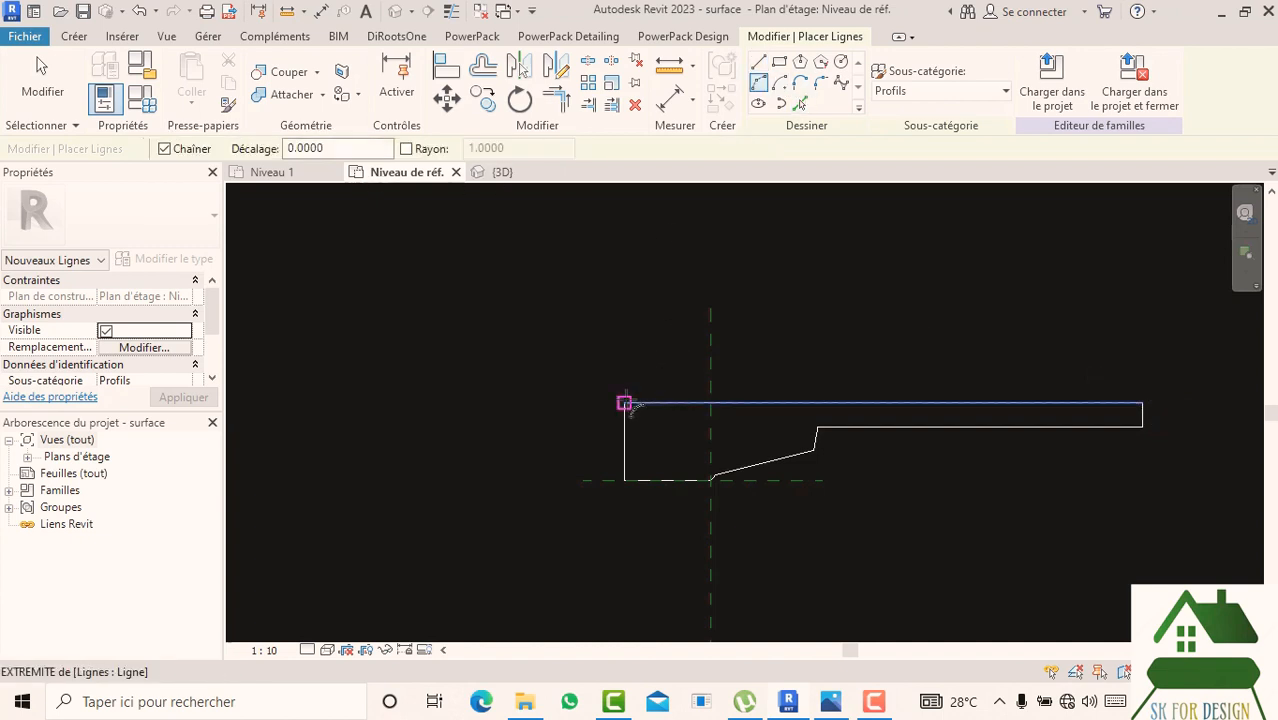
{"action": "left_click", "coordinate": [624, 403]}
{"action": "left_click", "coordinate": [1140, 404]}
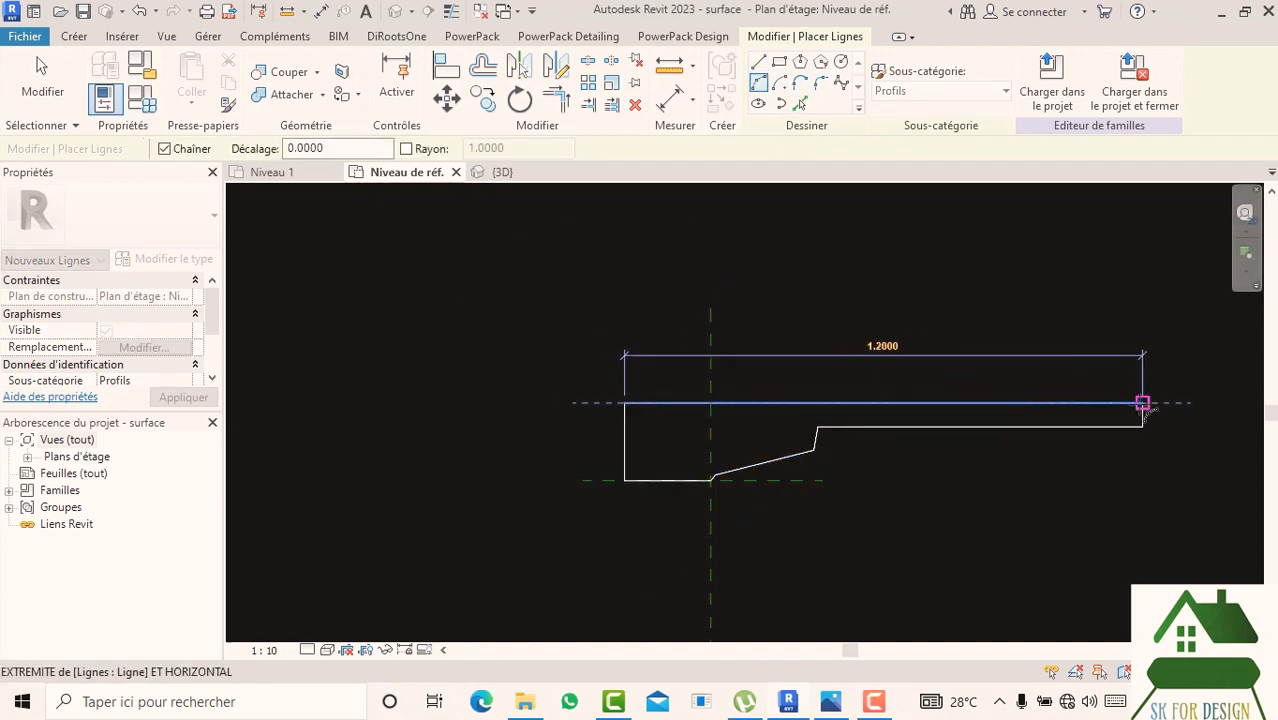
{"action": "middle_click_drag", "start_coordinate": [1013, 224], "coordinate": [822, 314]}
{"action": "left_click", "coordinate": [775, 276]}
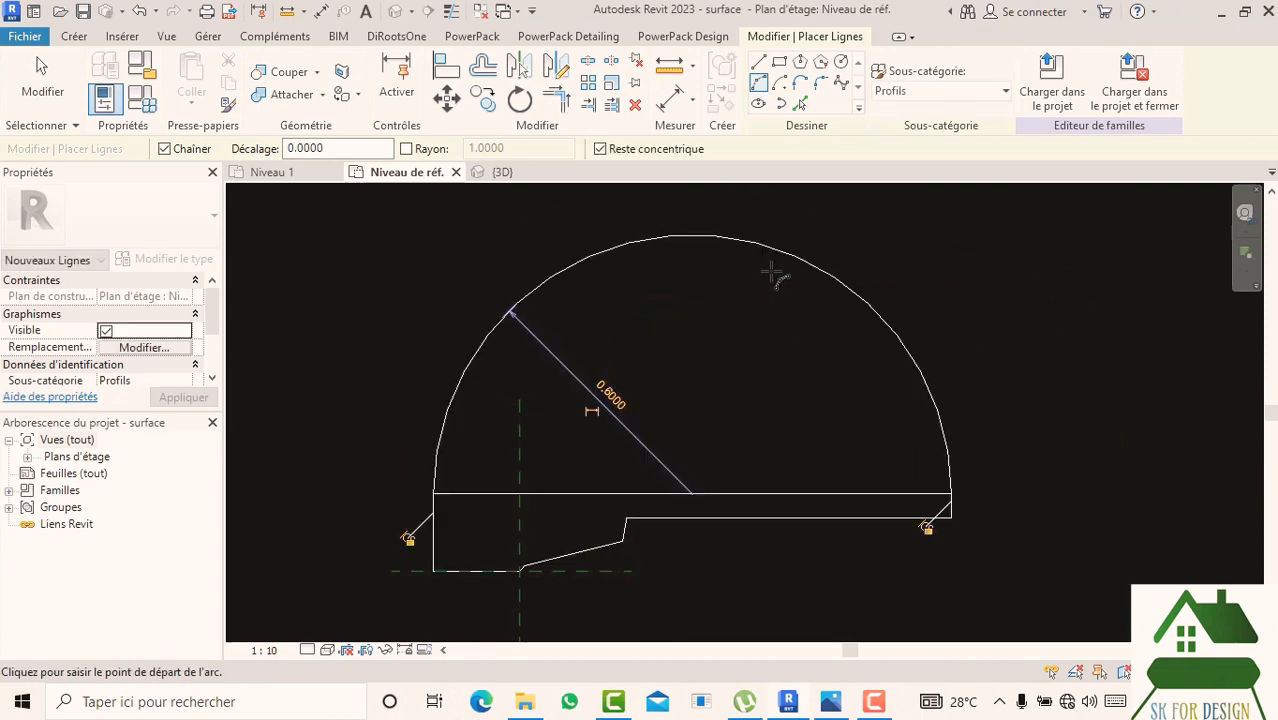
{"action": "scroll", "coordinate": [775, 276], "scroll_direction": "down", "scroll_amount": 1}
{"action": "key", "text": "Escape"}
{"action": "key", "text": "Escape"}
- Delete the straight top edge beneath the arc to leave a rounded profile outline
{"action": "left_click", "coordinate": [771, 439]}
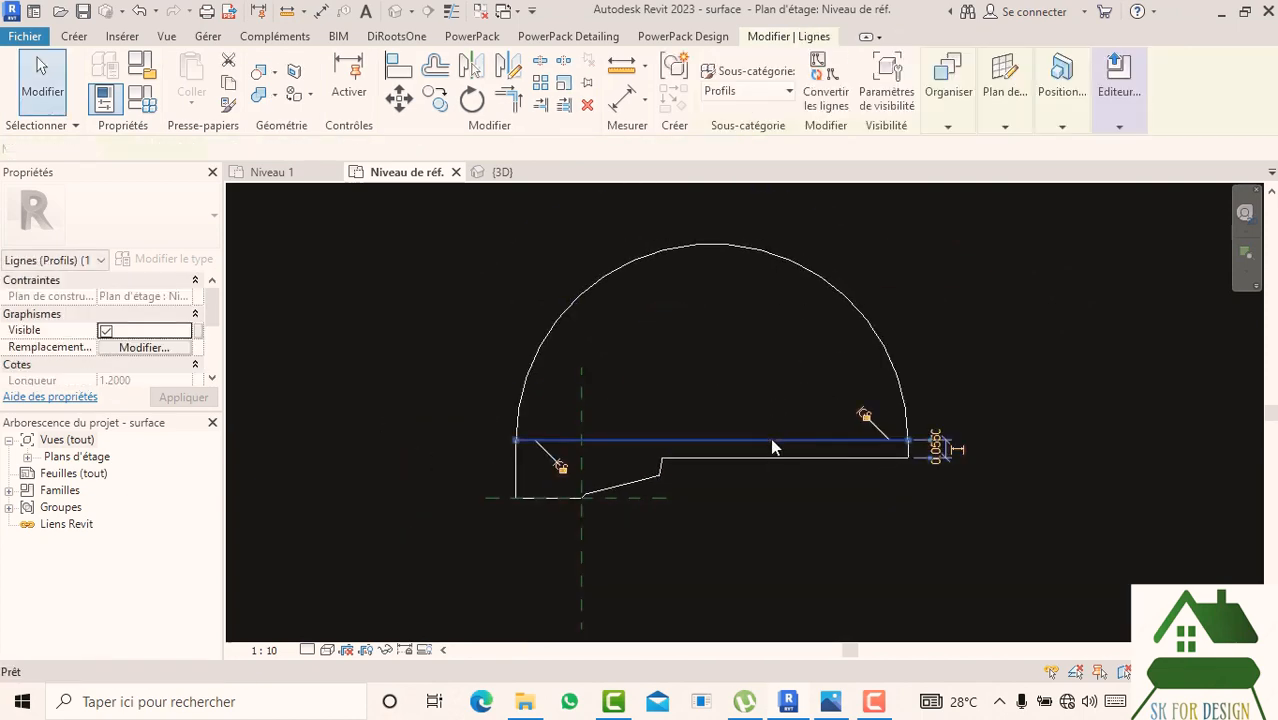
{"action": "key", "text": "Escape"}
{"action": "left_click", "coordinate": [778, 440]}
{"action": "key", "text": "Delete"}
{"action": "scroll", "coordinate": [778, 440], "scroll_direction": "down", "scroll_amount": 1}
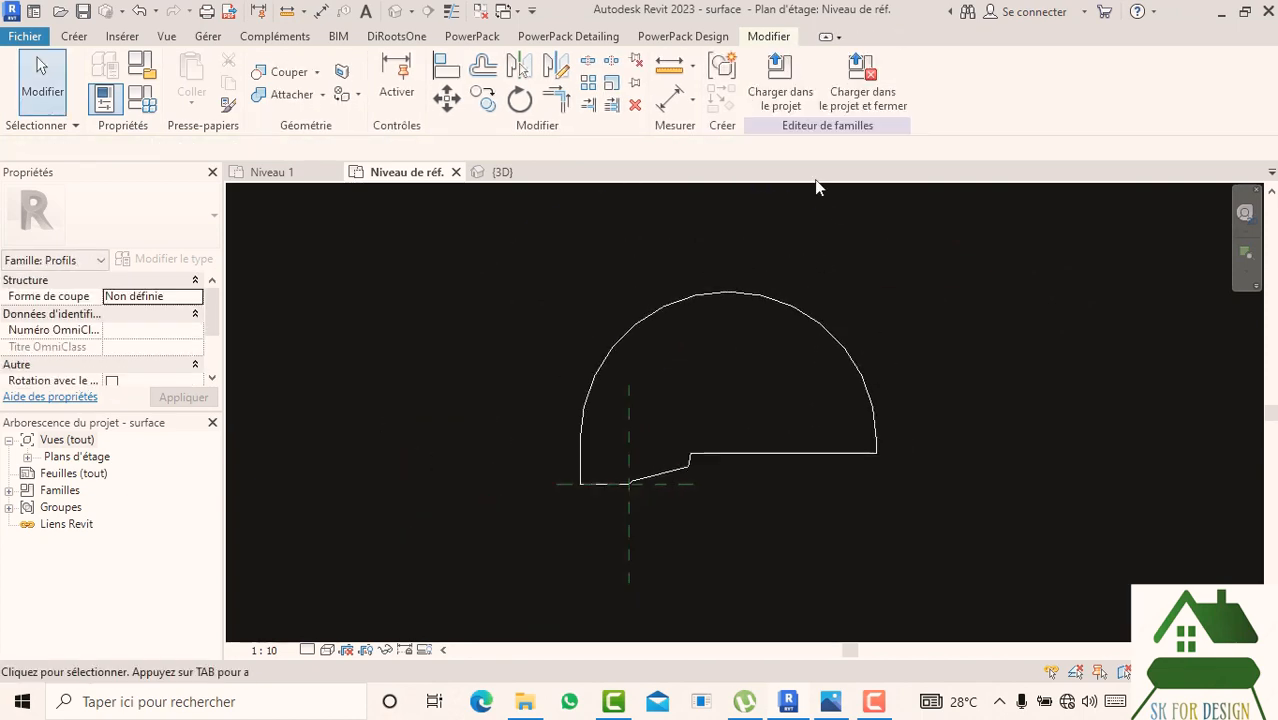
- Load the modified profile into the project, replacing the existing version, and switch to the 3D view
{"action": "left_click", "coordinate": [780, 85]}
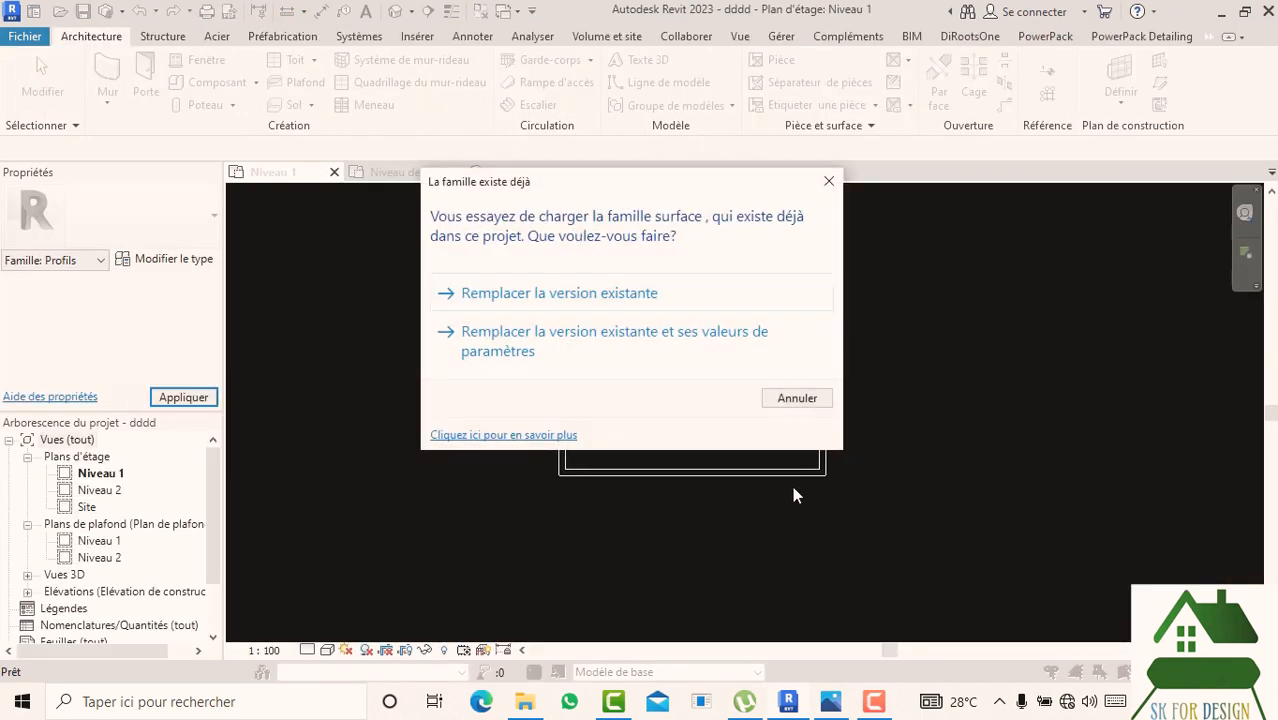
{"action": "left_click", "coordinate": [662, 295]}
{"action": "left_click", "coordinate": [495, 172]}
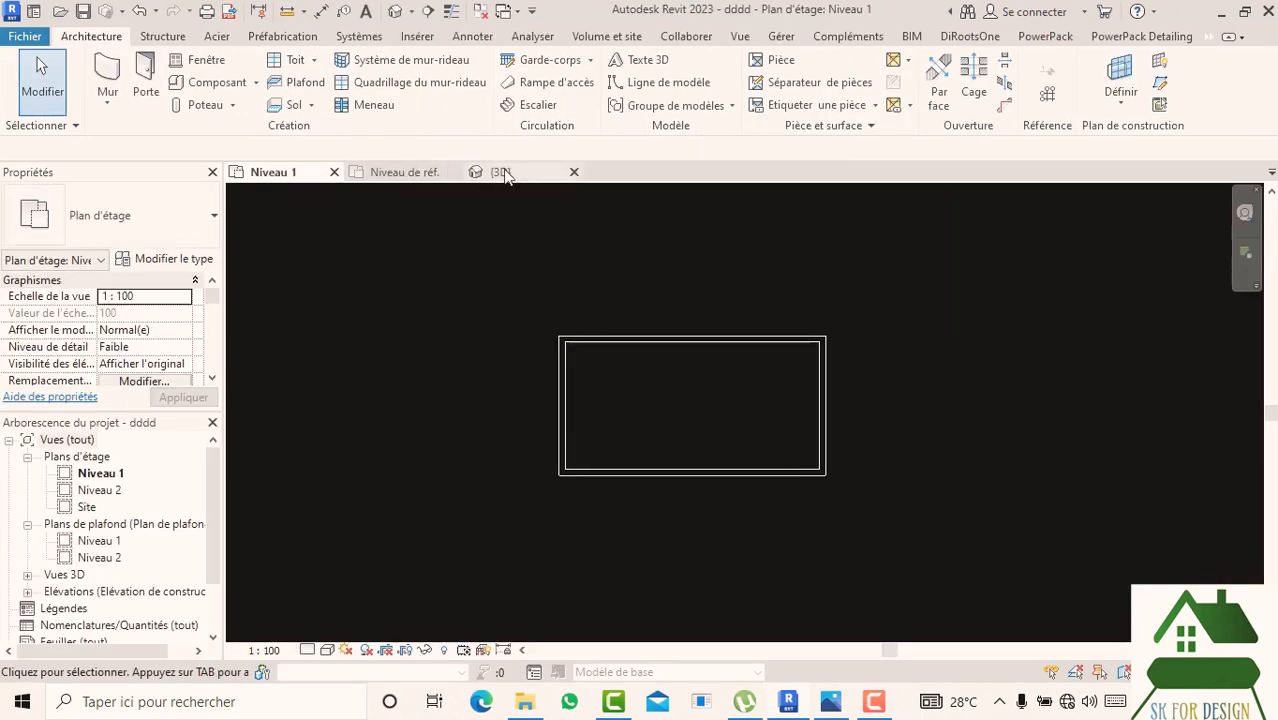
- Examine the rounded moulding around the wall tops from above and below, including its corners and underside
{"action": "scroll", "coordinate": [910, 457], "scroll_direction": "down", "scroll_amount": 4}
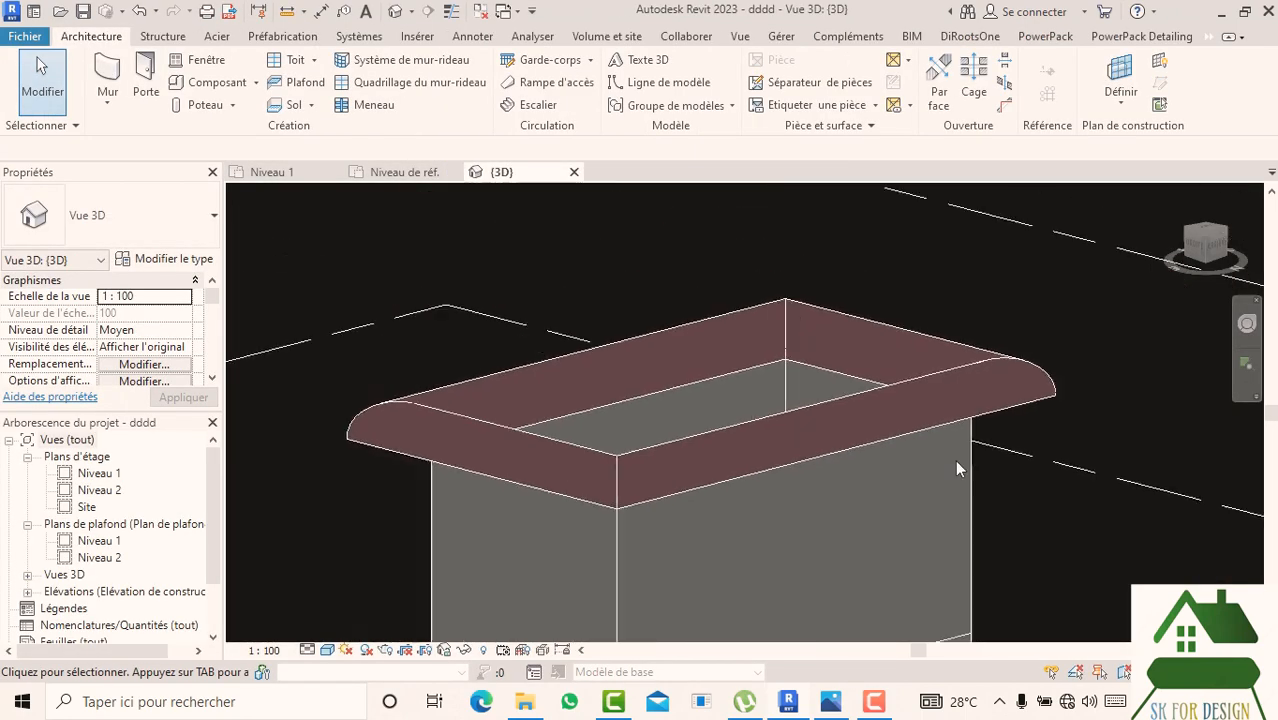
{"action": "left_click", "coordinate": [1208, 248]}
{"action": "mouse_move", "coordinate": [1100, 240]}
{"action": "middle_mouse_down", "text": "shift"}
{"action": "mouse_move", "coordinate": [936, 205]}
{"action": "mouse_move", "coordinate": [853, 275]}
{"action": "mouse_move", "coordinate": [975, 282]}
{"action": "mouse_move", "coordinate": [1127, 257]}
{"action": "mouse_move", "coordinate": [864, 322]}
{"action": "mouse_move", "coordinate": [864, 351]}
{"action": "middle_mouse_up", "text": "shift"}
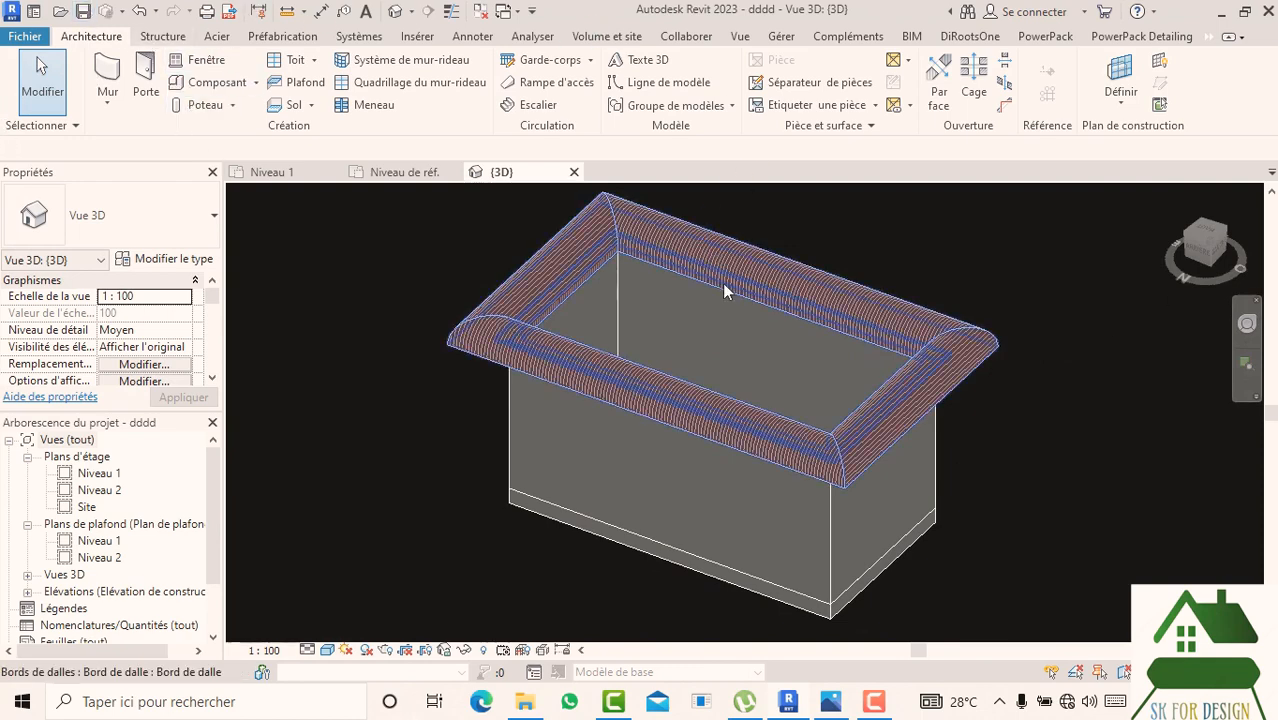
{"action": "scroll", "coordinate": [723, 285], "scroll_direction": "up", "scroll_amount": 4}
{"action": "scroll", "coordinate": [653, 335], "scroll_direction": "down", "scroll_amount": 3}
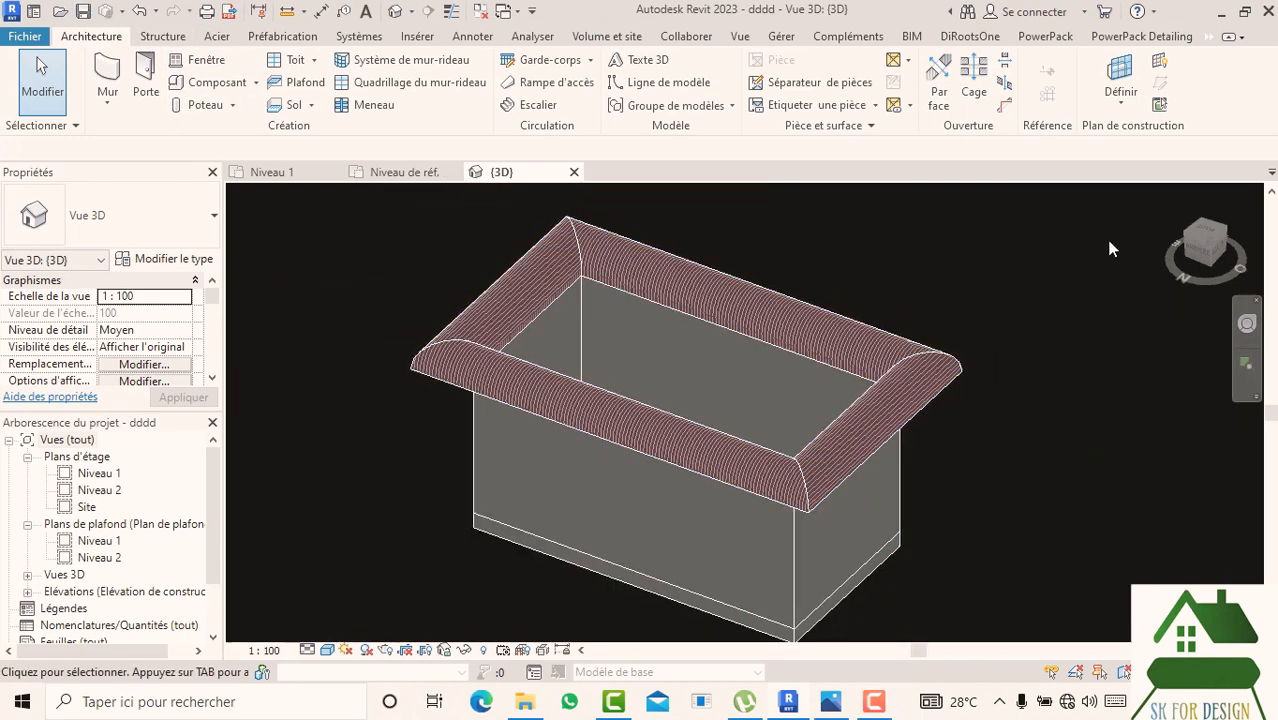
{"action": "mouse_move", "coordinate": [1198, 246]}
{"action": "left_mouse_down"}
{"action": "mouse_move", "coordinate": [1257, 216]}
{"action": "mouse_move", "coordinate": [1262, 195]}
{"action": "mouse_move", "coordinate": [261, 623]}
{"action": "mouse_move", "coordinate": [350, 617]}
{"action": "left_mouse_up"}
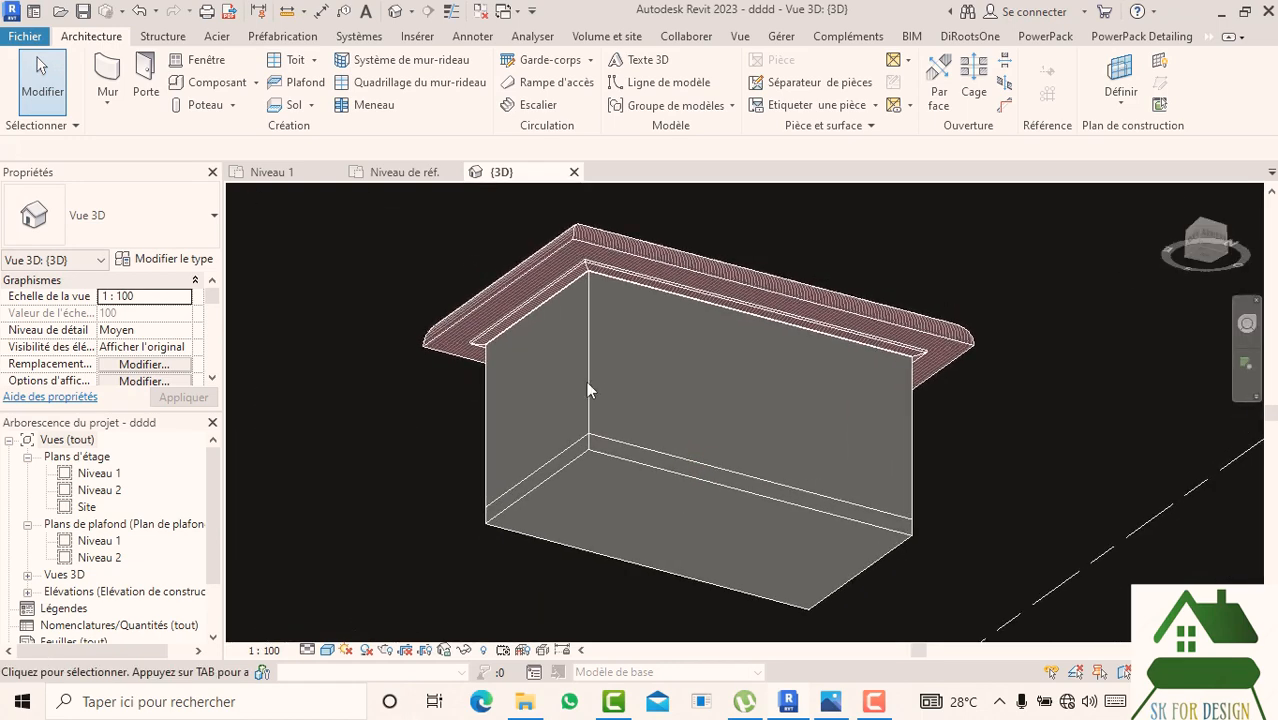
{"action": "scroll", "coordinate": [572, 231], "scroll_direction": "up", "scroll_amount": 5}
{"action": "scroll", "coordinate": [747, 443], "scroll_direction": "down", "scroll_amount": 5}
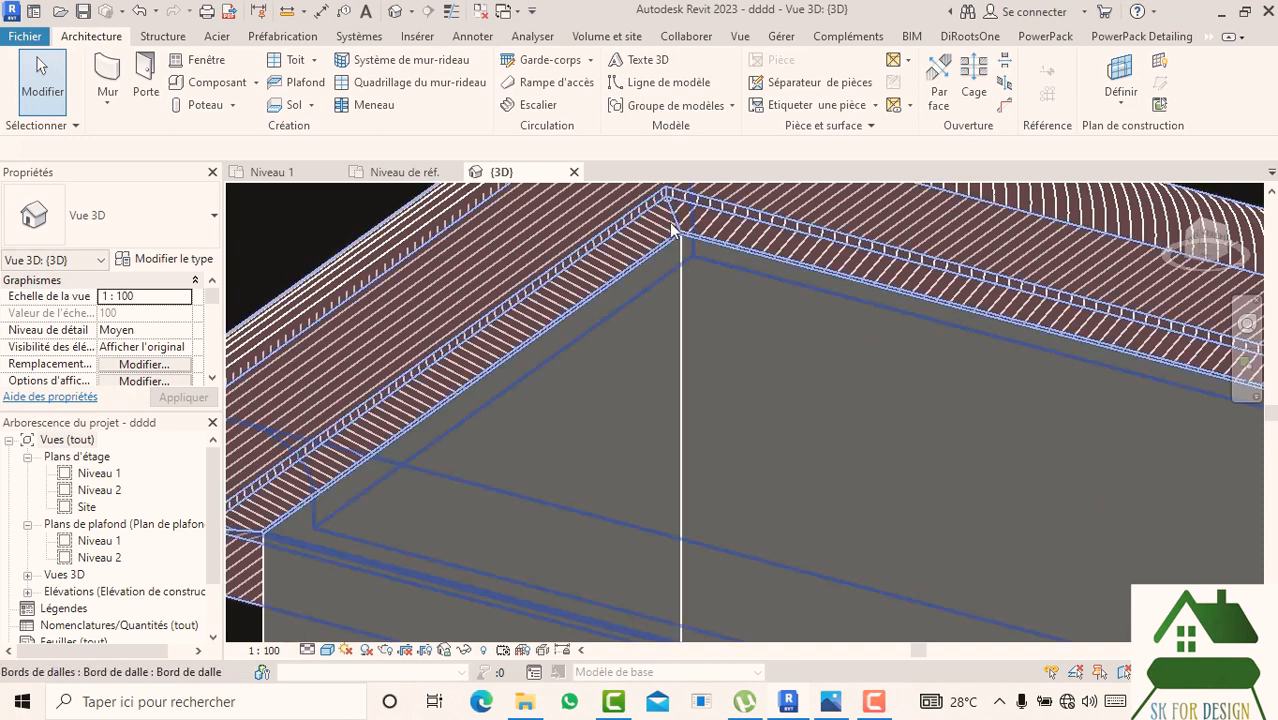
{"action": "scroll", "coordinate": [697, 322], "scroll_direction": "down", "scroll_amount": 3}
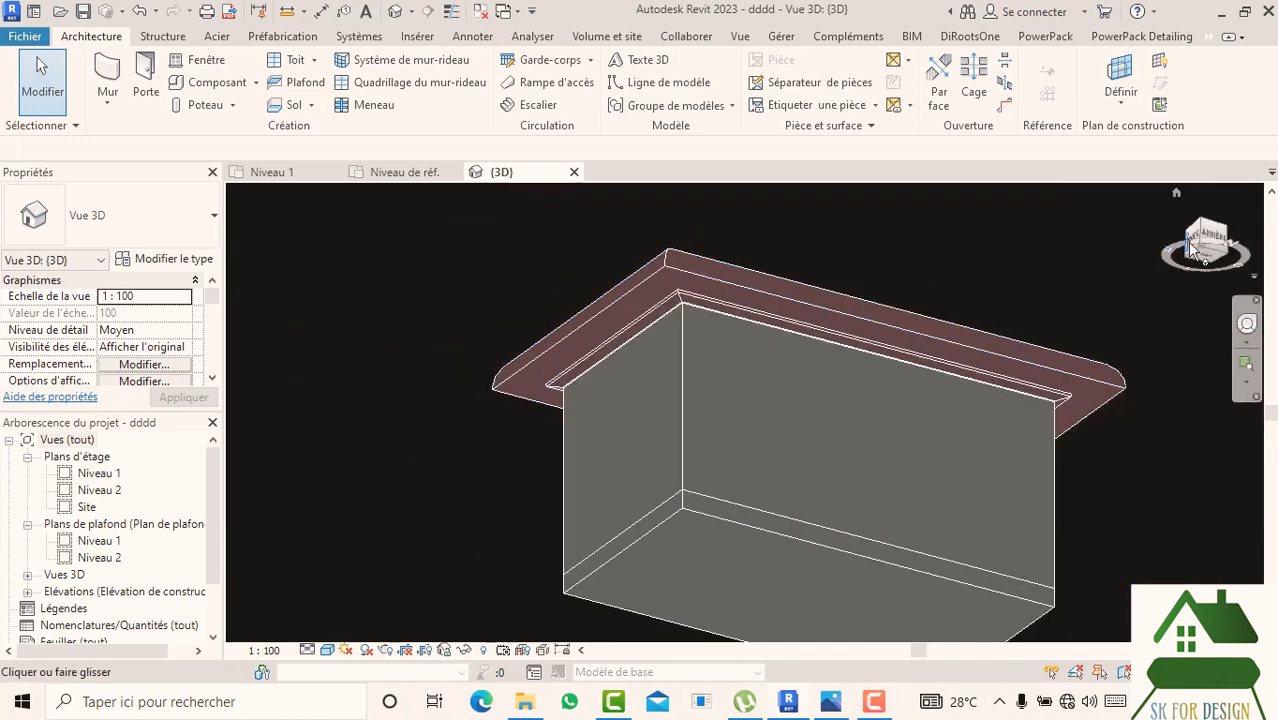
{"action": "left_click_drag", "start_coordinate": [1203, 245], "coordinate": [1250, 350]}
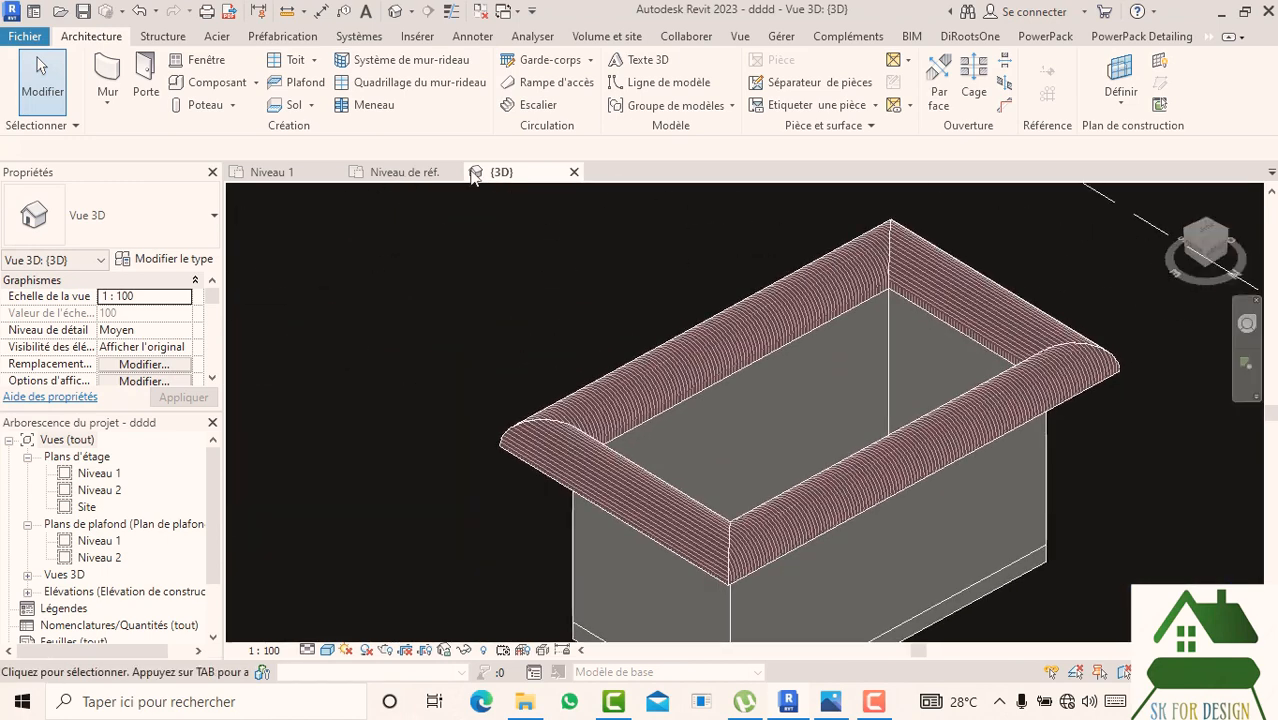
- Place a building section lengthwise through the room on the Niveau 1 floor plan
{"action": "left_click", "coordinate": [275, 172]}
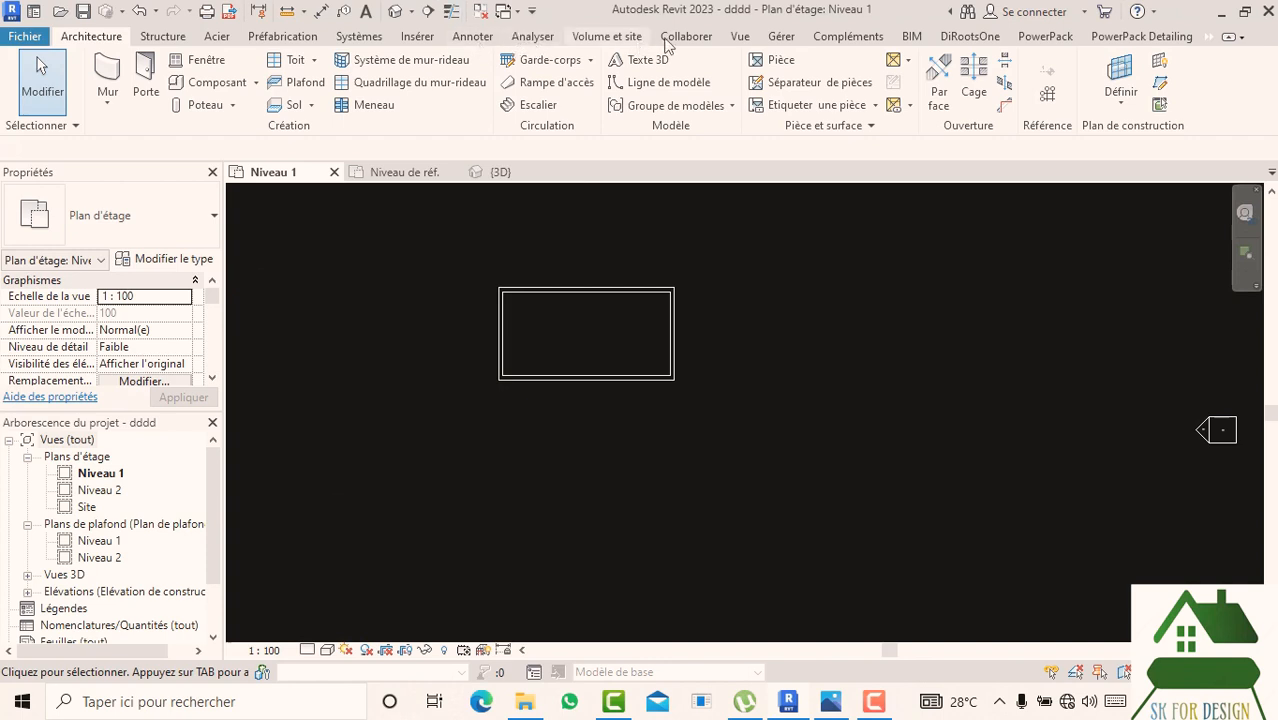
{"action": "left_click", "coordinate": [739, 37]}
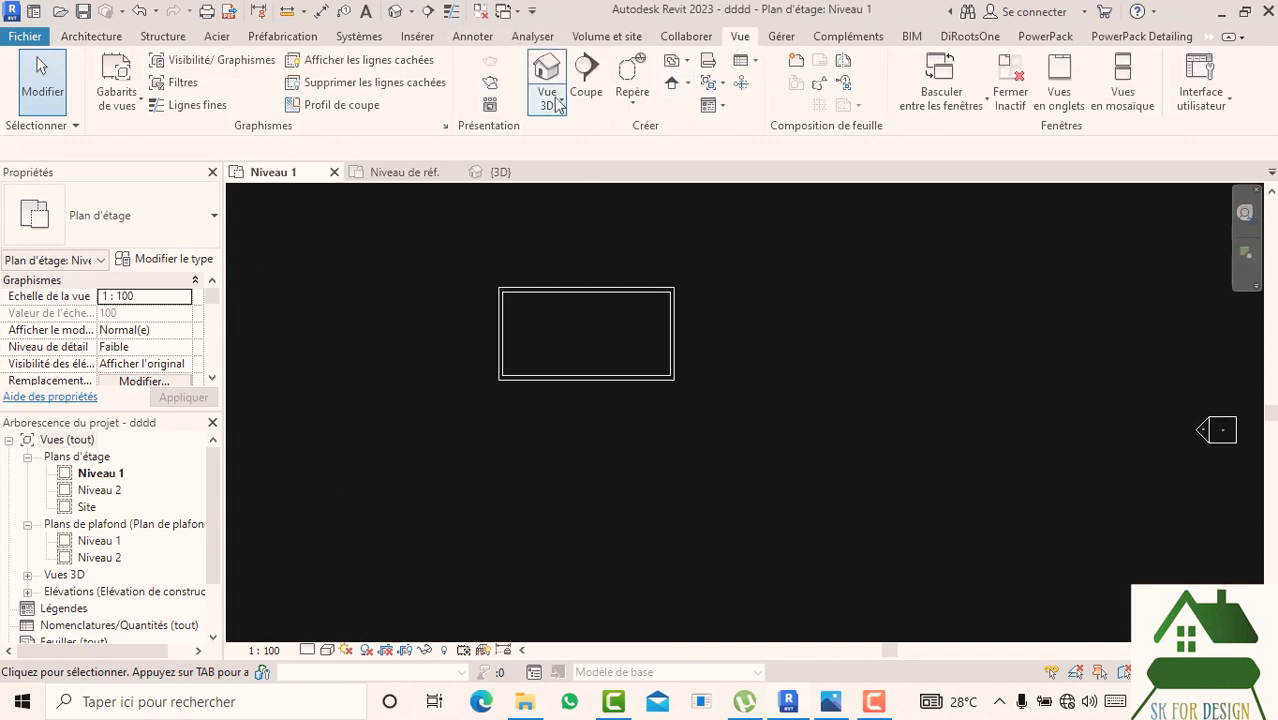
{"action": "left_click", "coordinate": [584, 75]}
{"action": "left_click", "coordinate": [488, 324]}
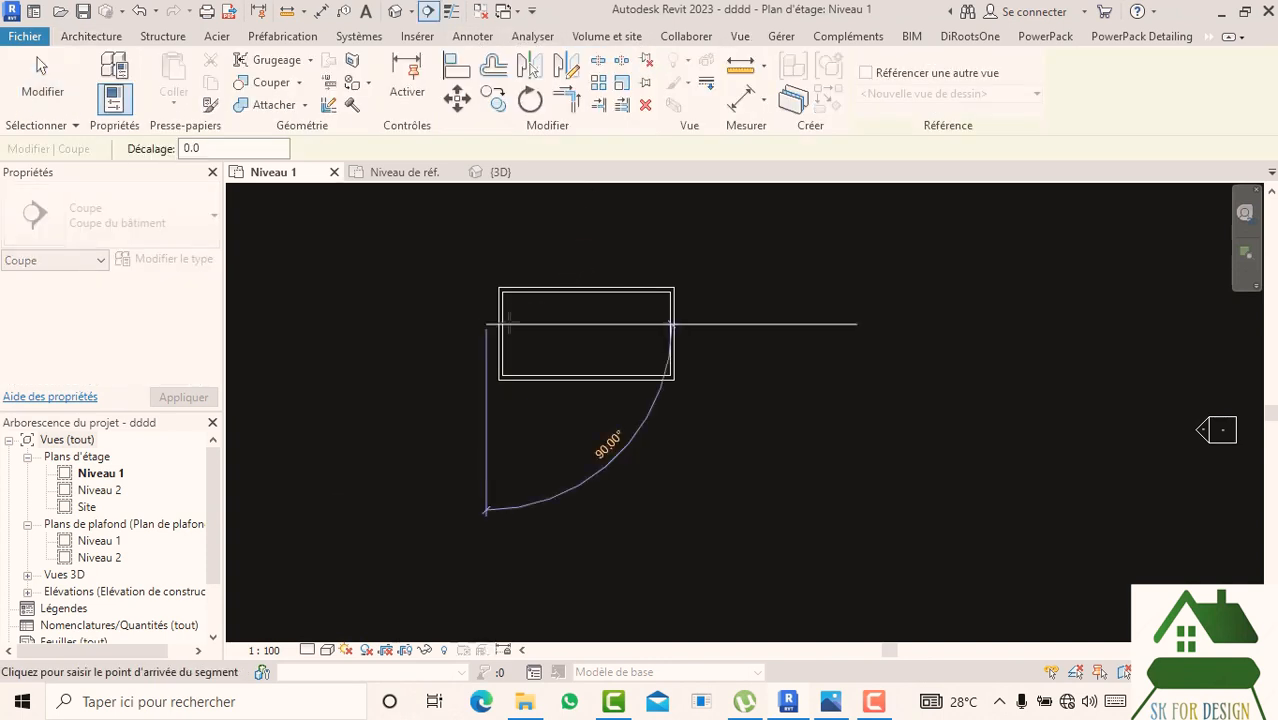
{"action": "left_click", "coordinate": [737, 322]}
{"action": "key", "text": "Escape"}
{"action": "key", "text": "Escape"}
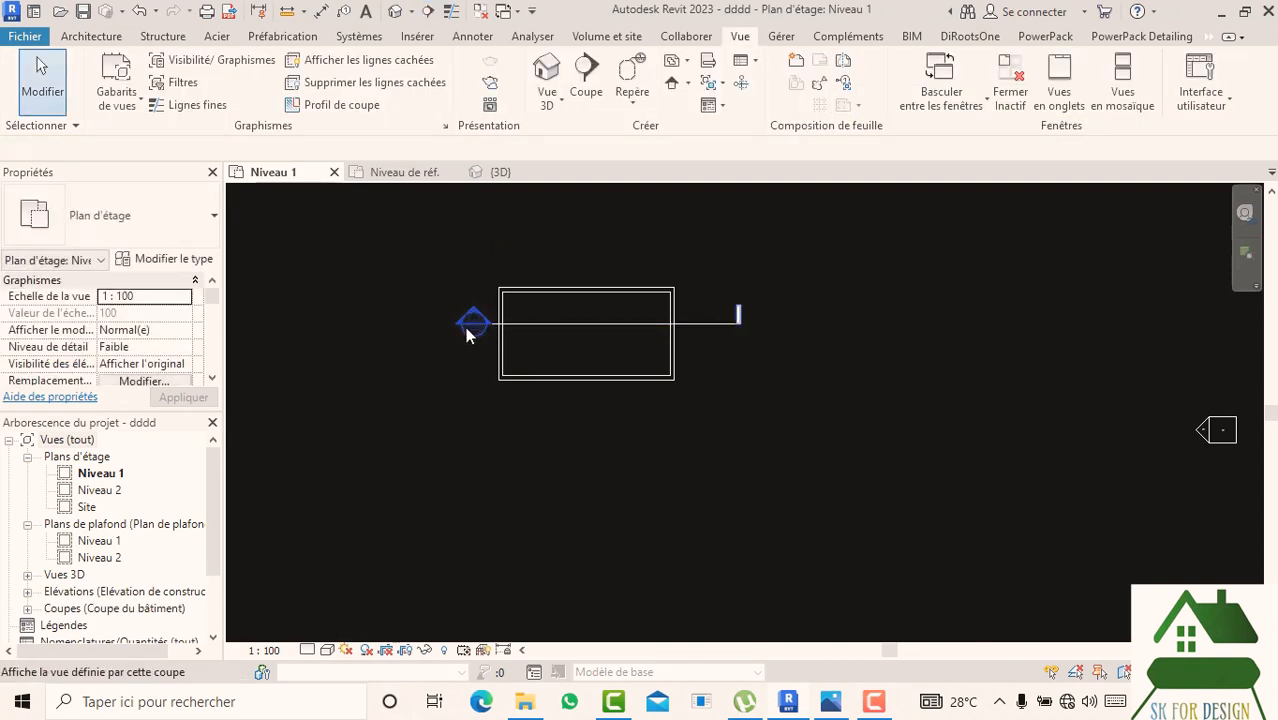
- Open the new section view and extend its crop boundary outward past the cut-off end of the moulding
{"action": "double_click", "coordinate": [473, 320]}
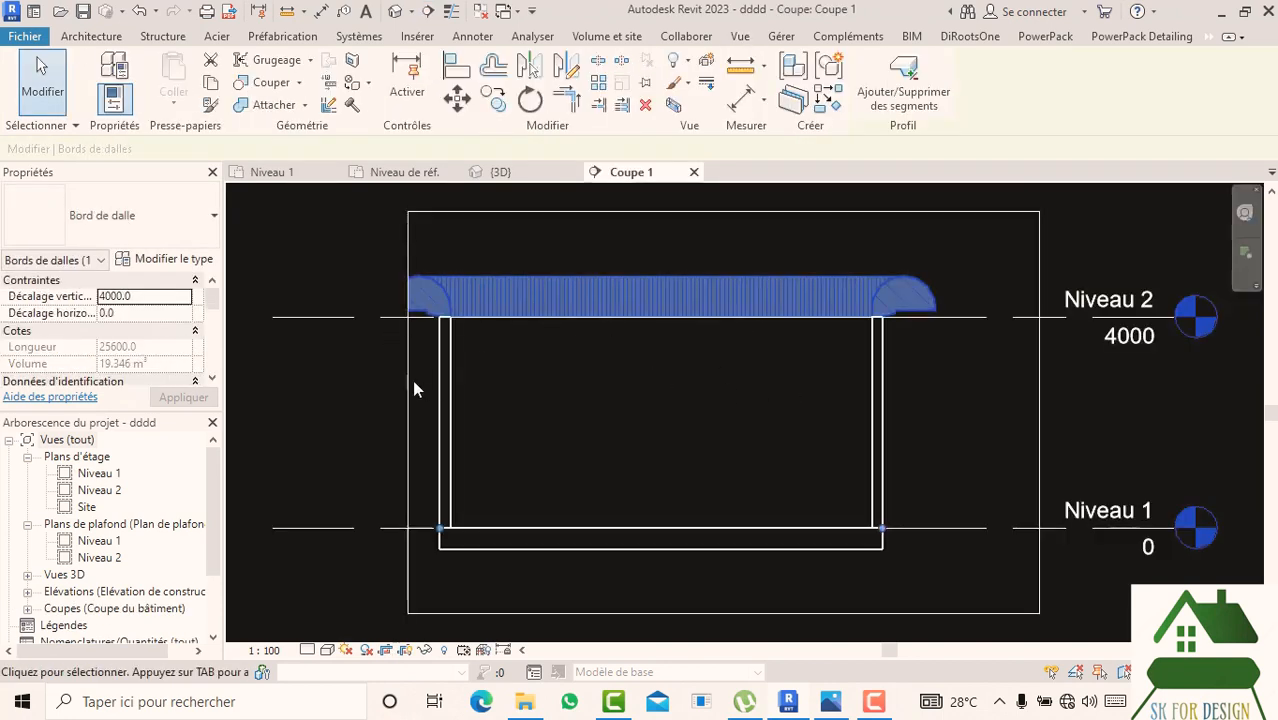
{"action": "left_click", "coordinate": [407, 392]}
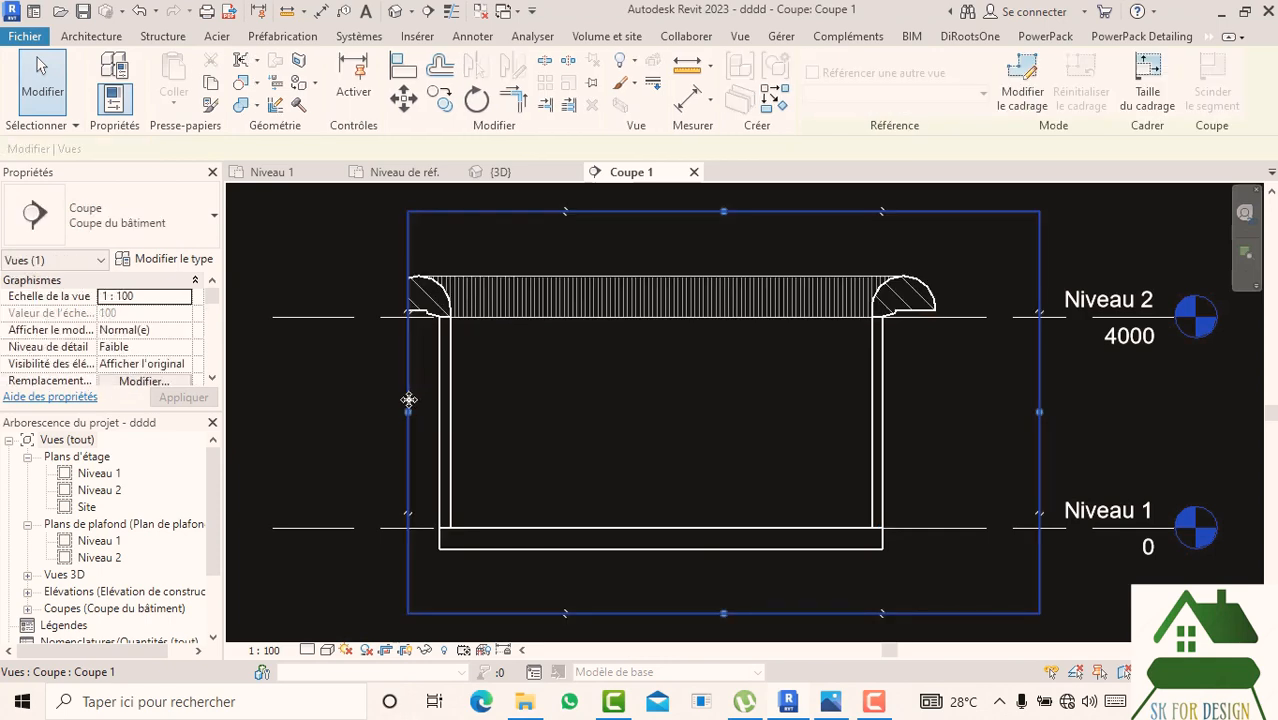
{"action": "left_click_drag", "start_coordinate": [409, 400], "coordinate": [346, 405]}
{"action": "left_click", "coordinate": [540, 405]}
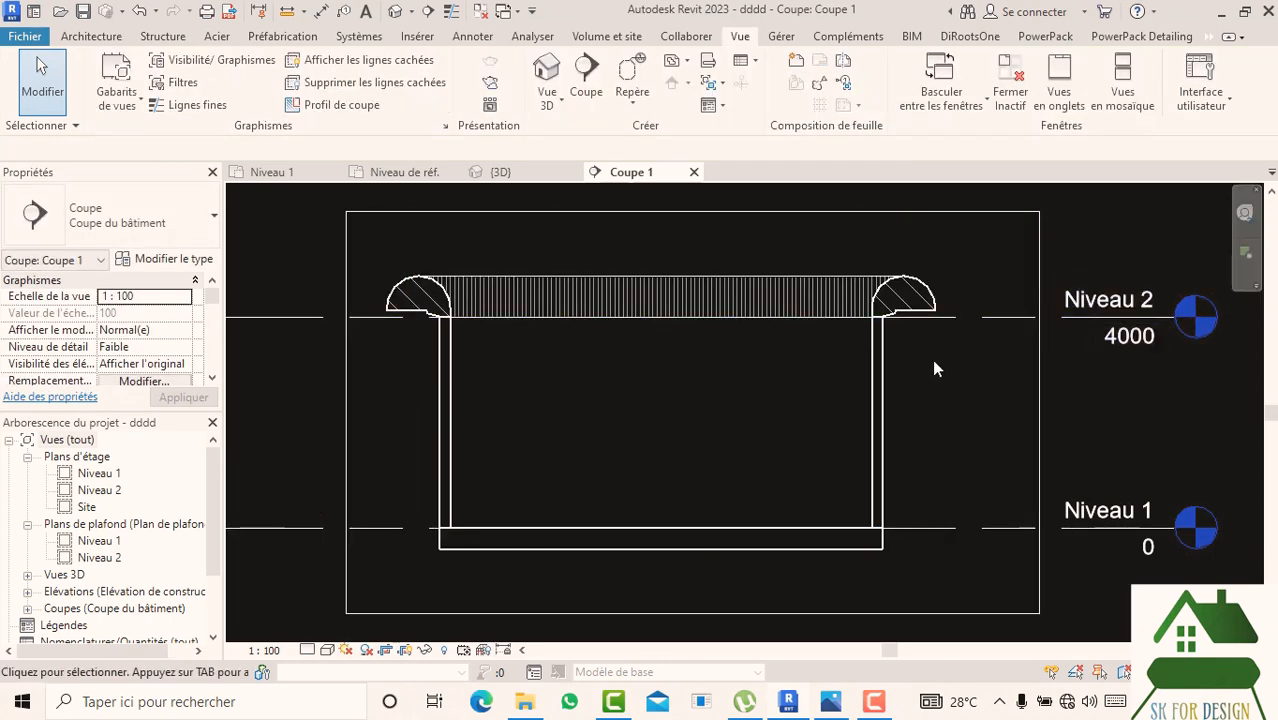
{"action": "scroll", "coordinate": [955, 365], "scroll_direction": "up", "scroll_amount": 3}
{"action": "scroll", "coordinate": [968, 390], "scroll_direction": "down", "scroll_amount": 3}
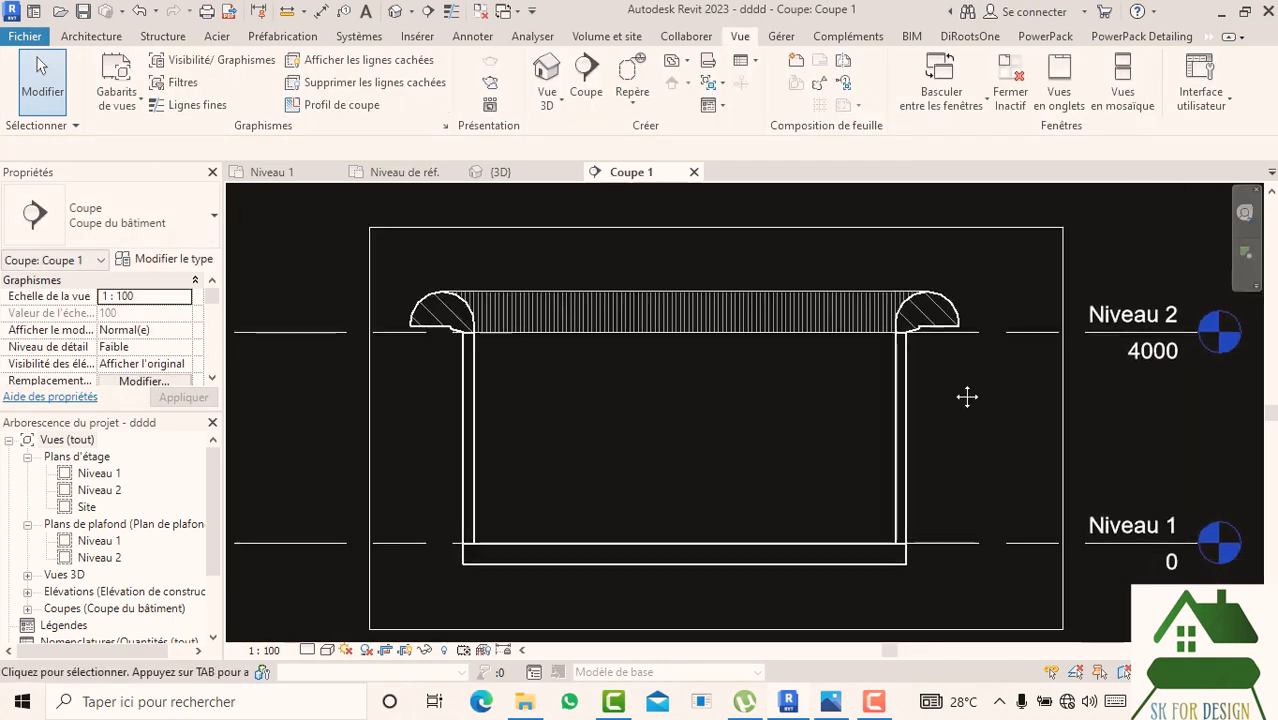
{"action": "scroll", "coordinate": [967, 397], "scroll_direction": "down", "scroll_amount": 3}
{"action": "middle_click_drag", "start_coordinate": [967, 394], "coordinate": [848, 309]}
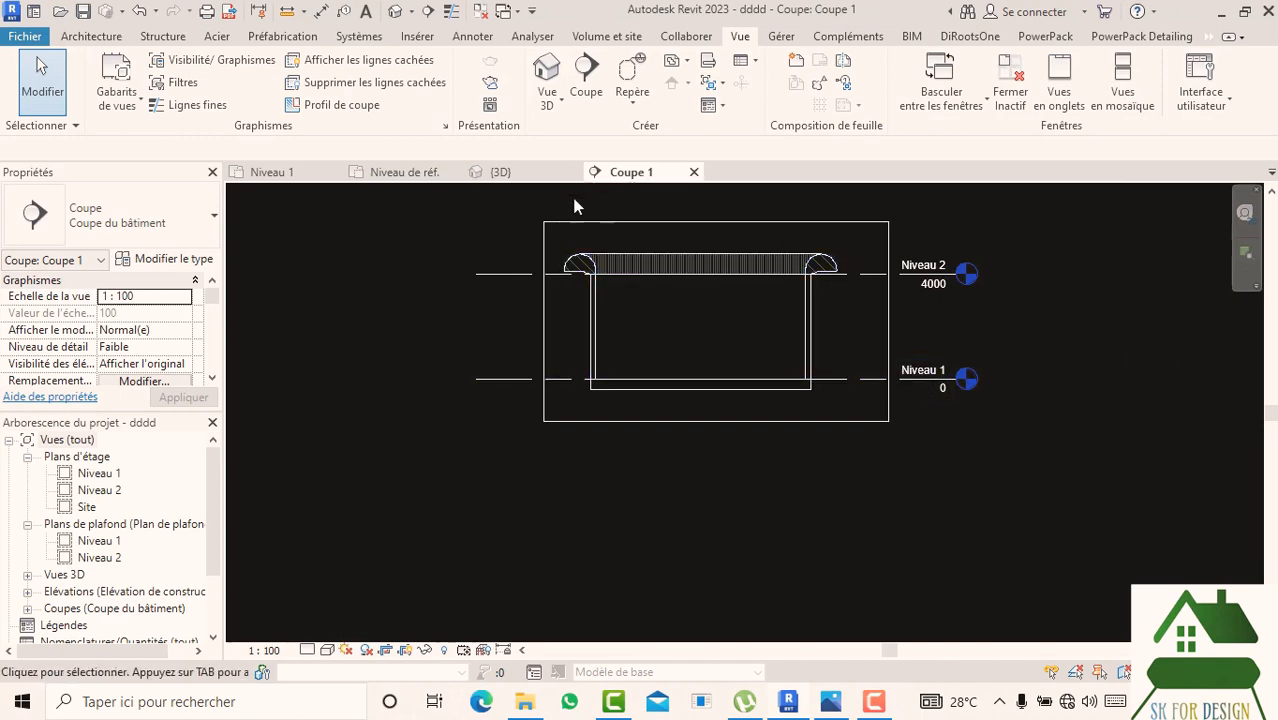
- Return to the 3D view and delete the moulding slab edge from the wall tops
{"action": "left_click", "coordinate": [500, 172]}
{"action": "left_click", "coordinate": [1203, 252]}
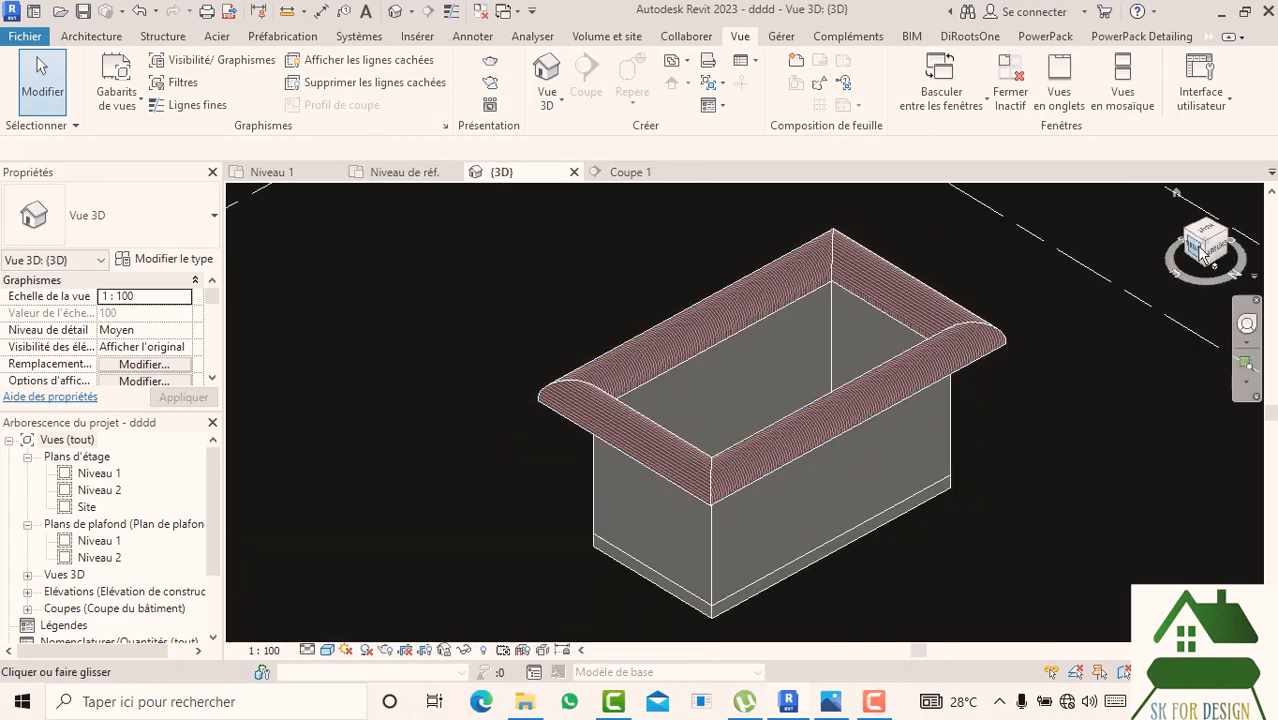
{"action": "left_click_drag", "start_coordinate": [1200, 249], "coordinate": [1204, 226]}
{"action": "middle_click_drag", "start_coordinate": [1172, 316], "coordinate": [1105, 293]}
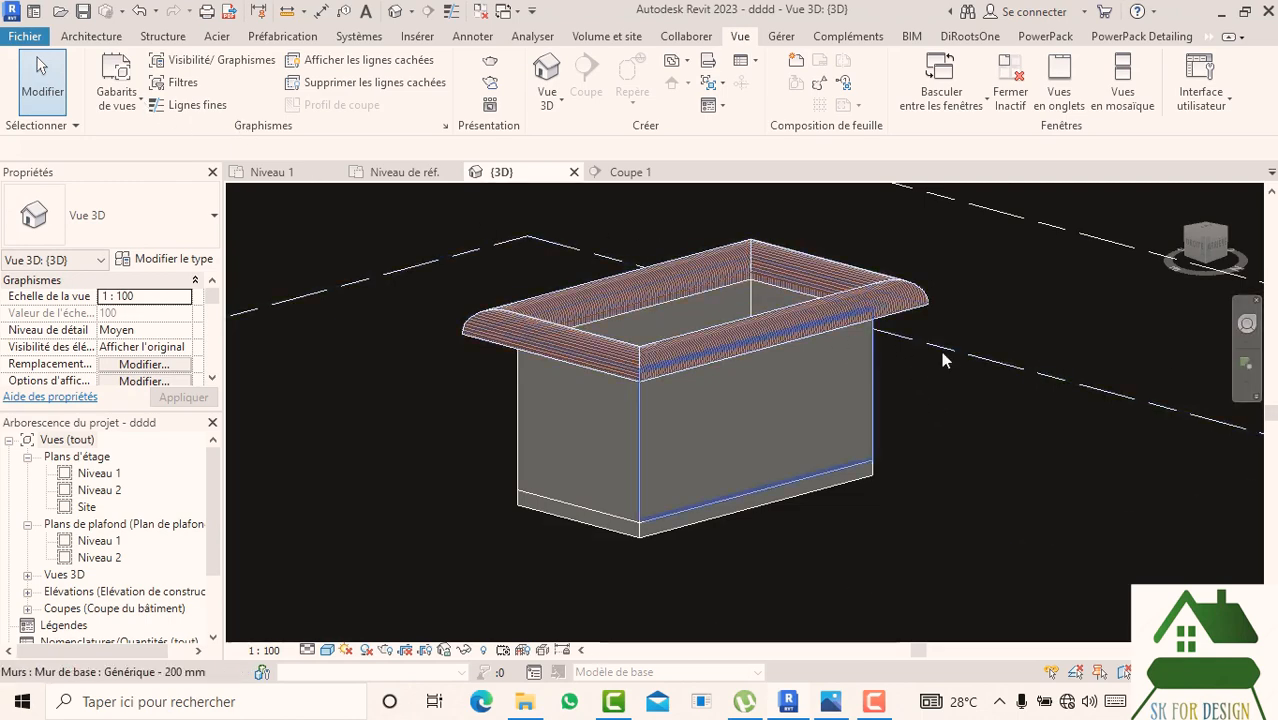
{"action": "left_click", "coordinate": [802, 324]}
{"action": "key", "text": "Delete"}
{"action": "scroll", "coordinate": [969, 345], "scroll_direction": "down", "scroll_amount": 3}
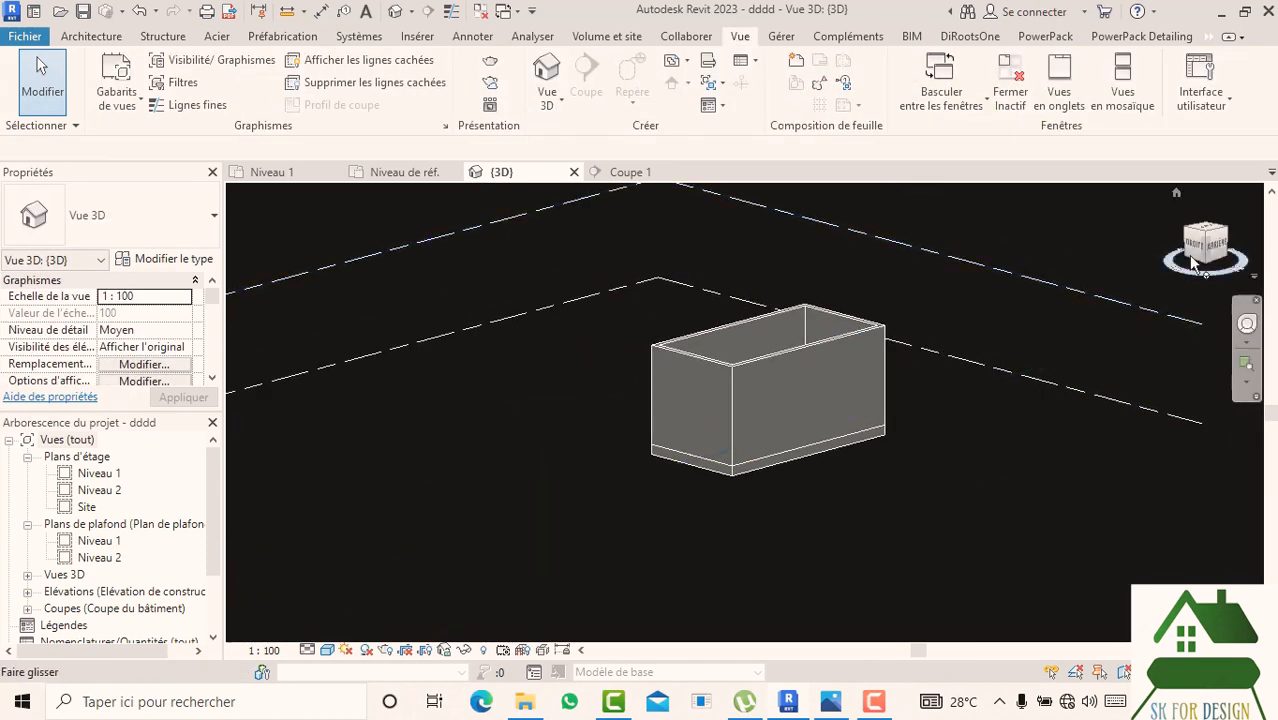
{"action": "scroll", "coordinate": [908, 335], "scroll_direction": "up", "scroll_amount": 4}
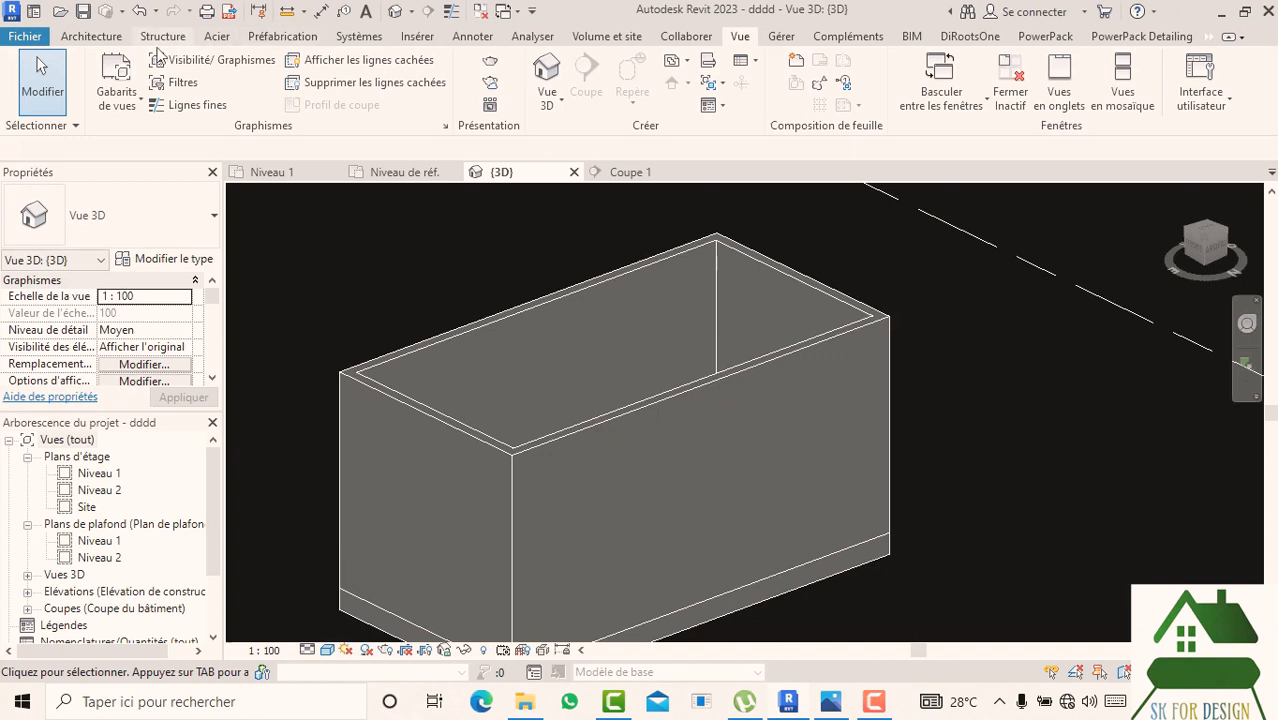
- Create an in-place component in the Sols family category, accepting the proposed name
{"action": "left_click", "coordinate": [91, 37]}
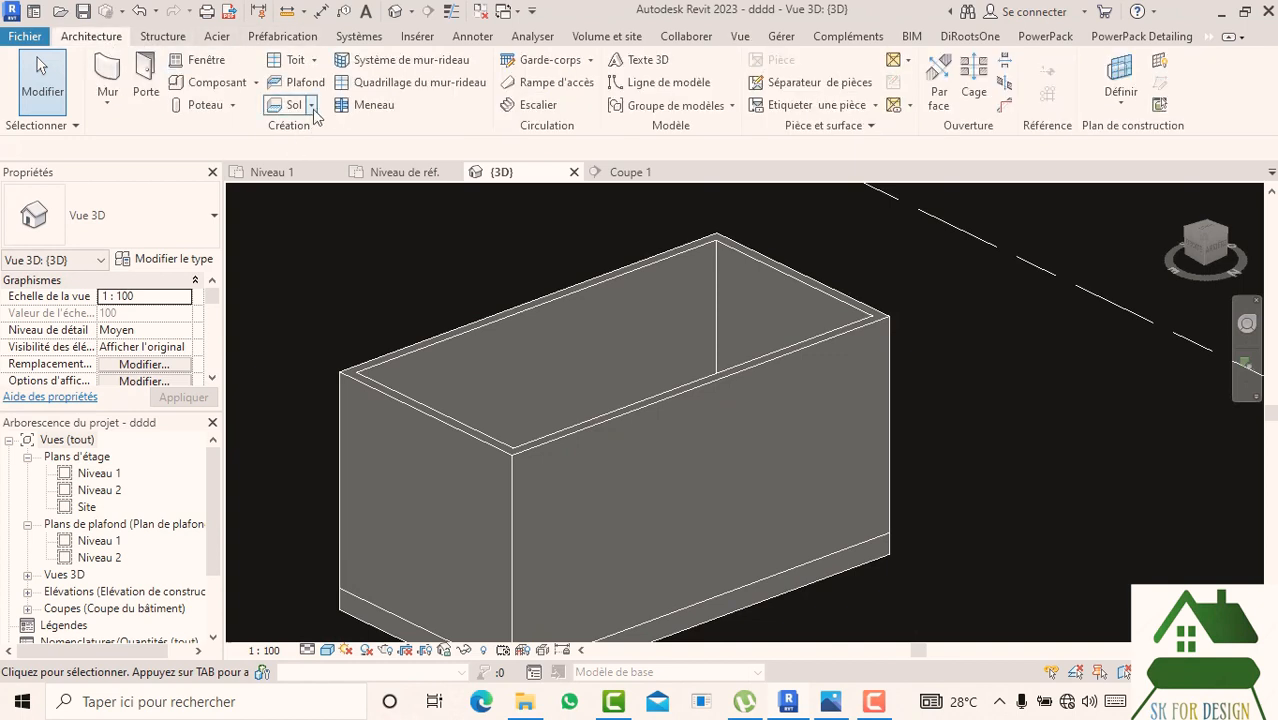
{"action": "left_click", "coordinate": [313, 112]}
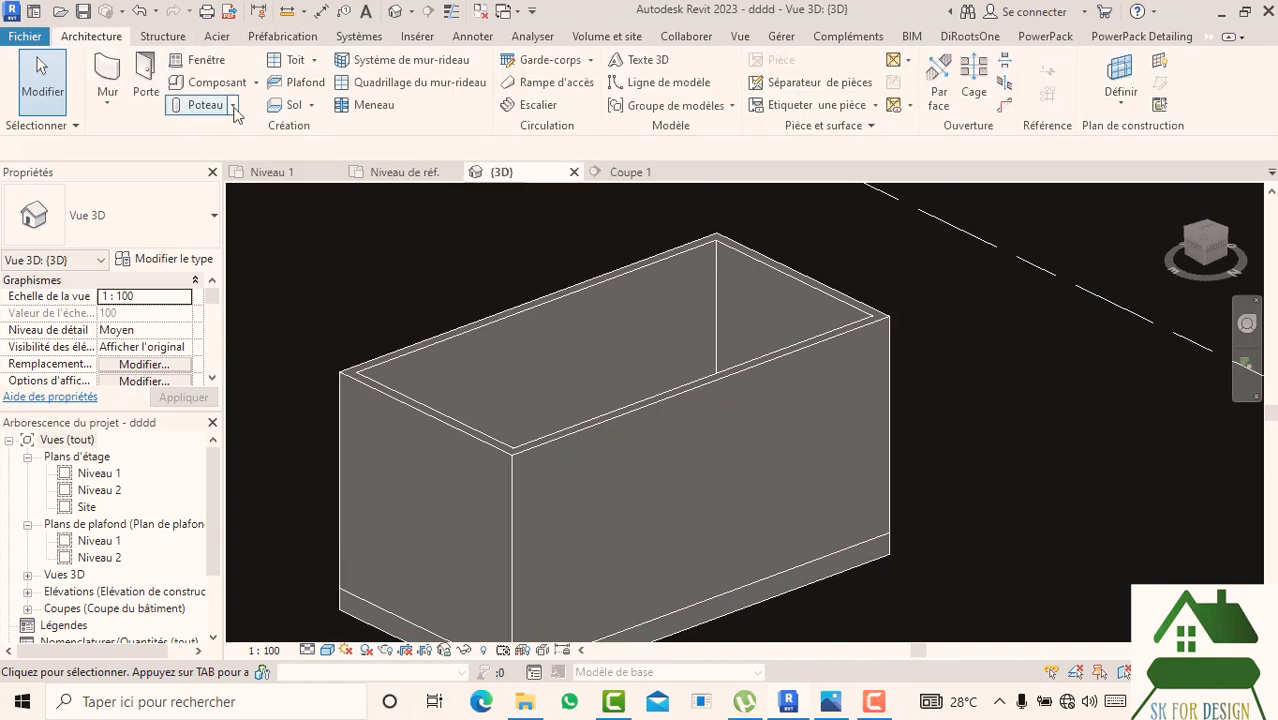
{"action": "left_click", "coordinate": [256, 83]}
{"action": "left_click", "coordinate": [205, 166]}
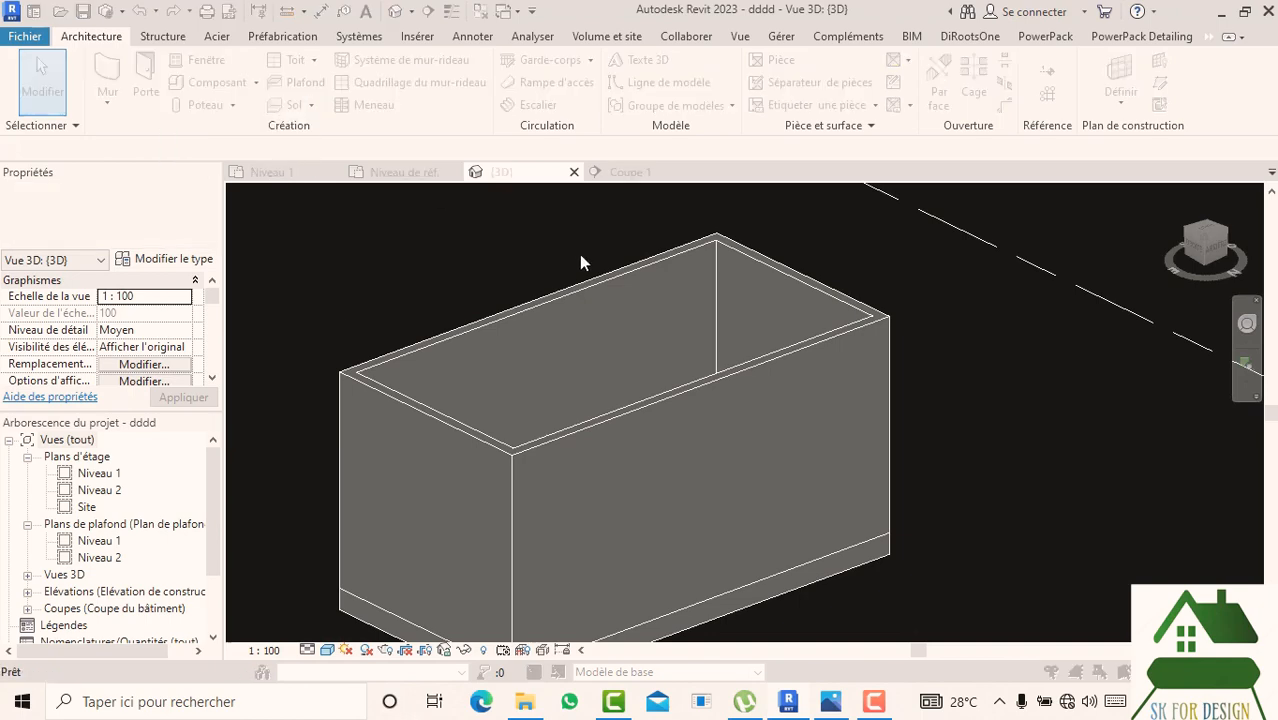
{"action": "scroll", "coordinate": [547, 297], "scroll_direction": "down", "scroll_amount": 4}
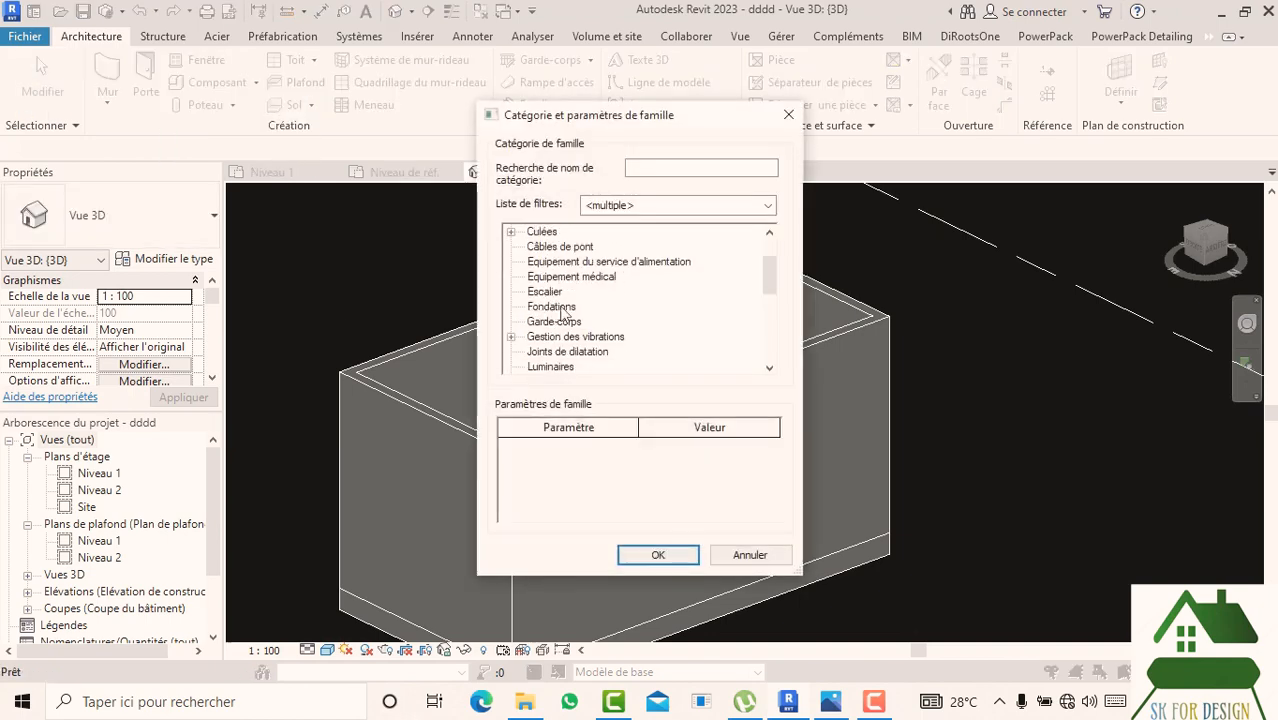
{"action": "scroll", "coordinate": [566, 330], "scroll_direction": "down", "scroll_amount": 2}
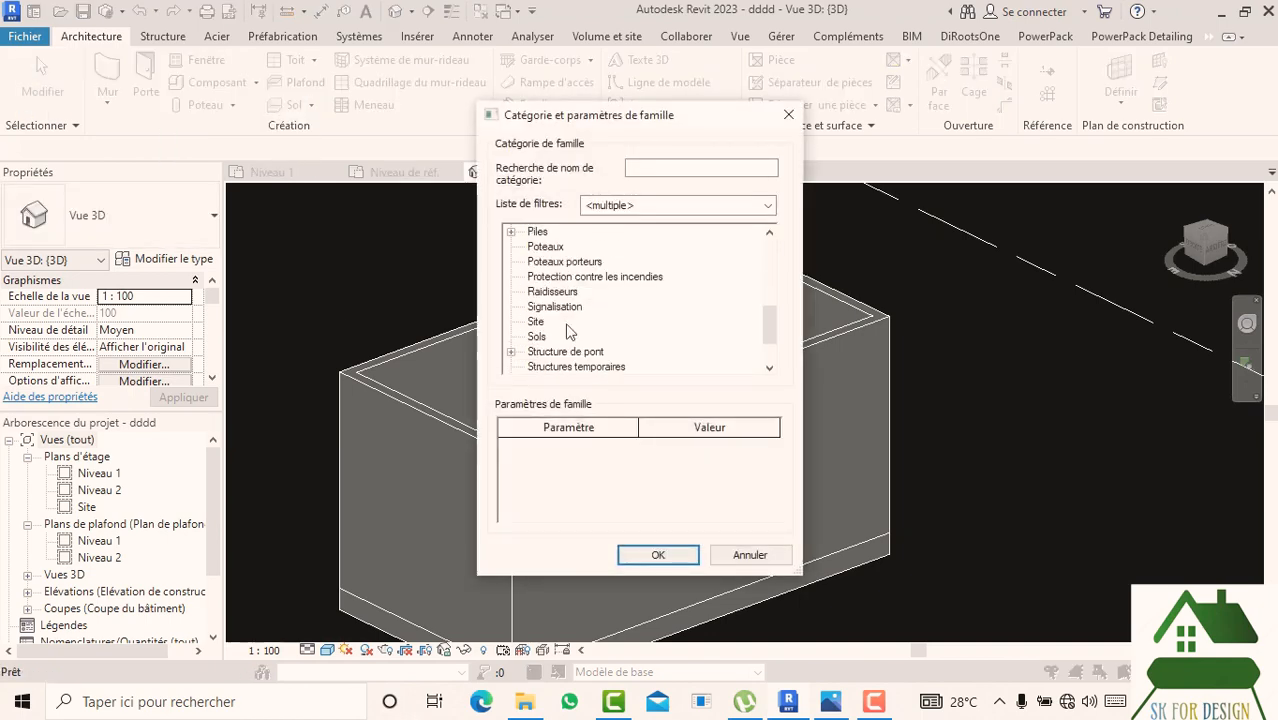
{"action": "left_click", "coordinate": [657, 557]}
{"action": "left_click", "coordinate": [638, 384]}
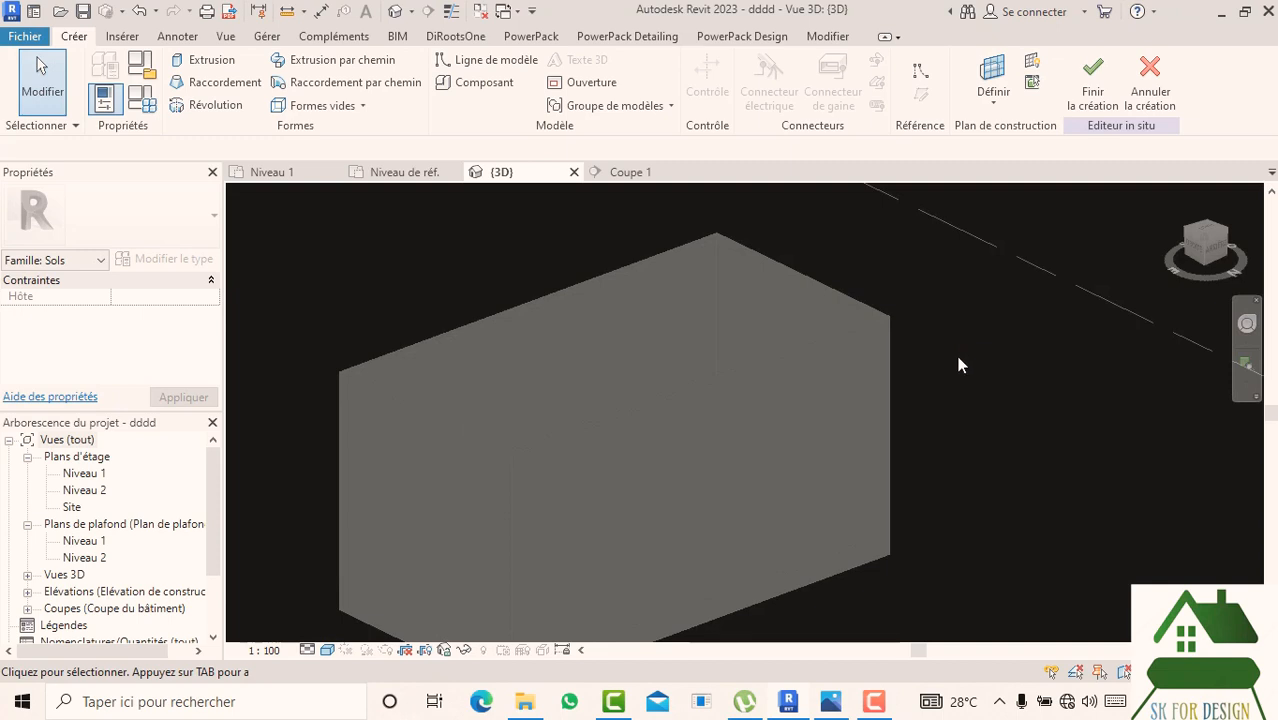
- Start an Extrusion par chemin (sweep) in the in-place model and choose to sketch its path
{"action": "left_click", "coordinate": [212, 62]}
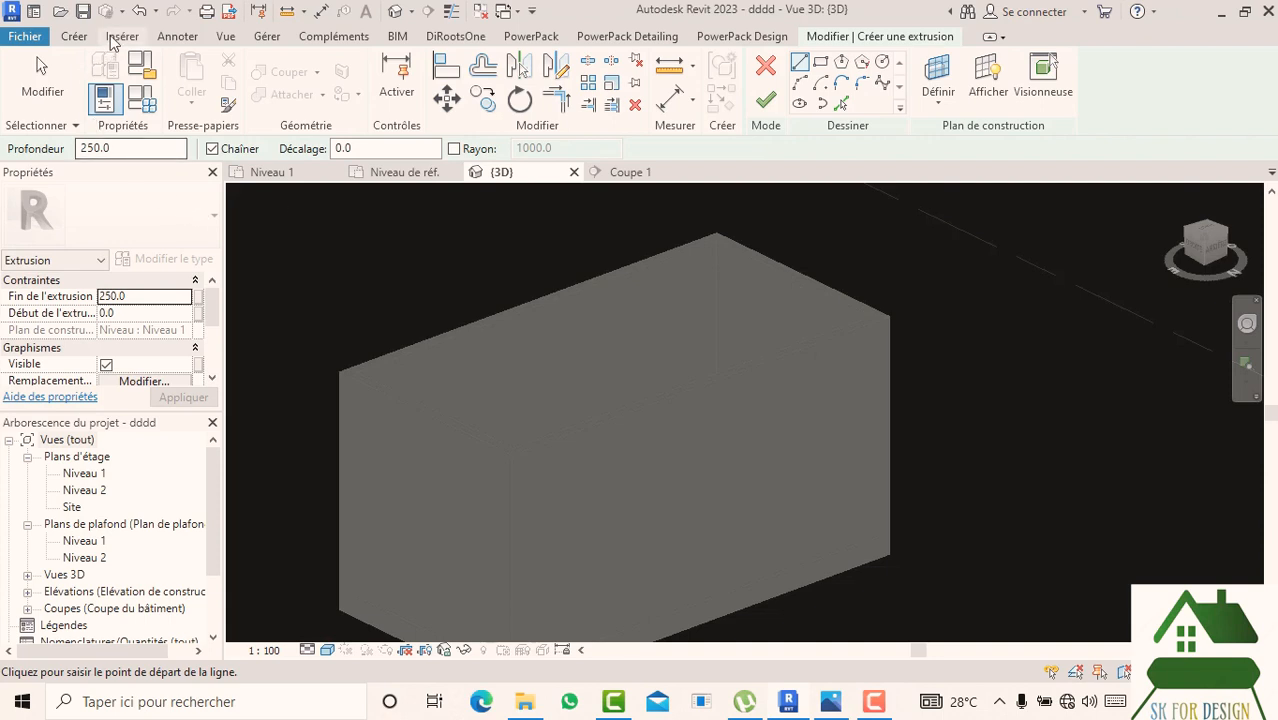
{"action": "left_click", "coordinate": [765, 66]}
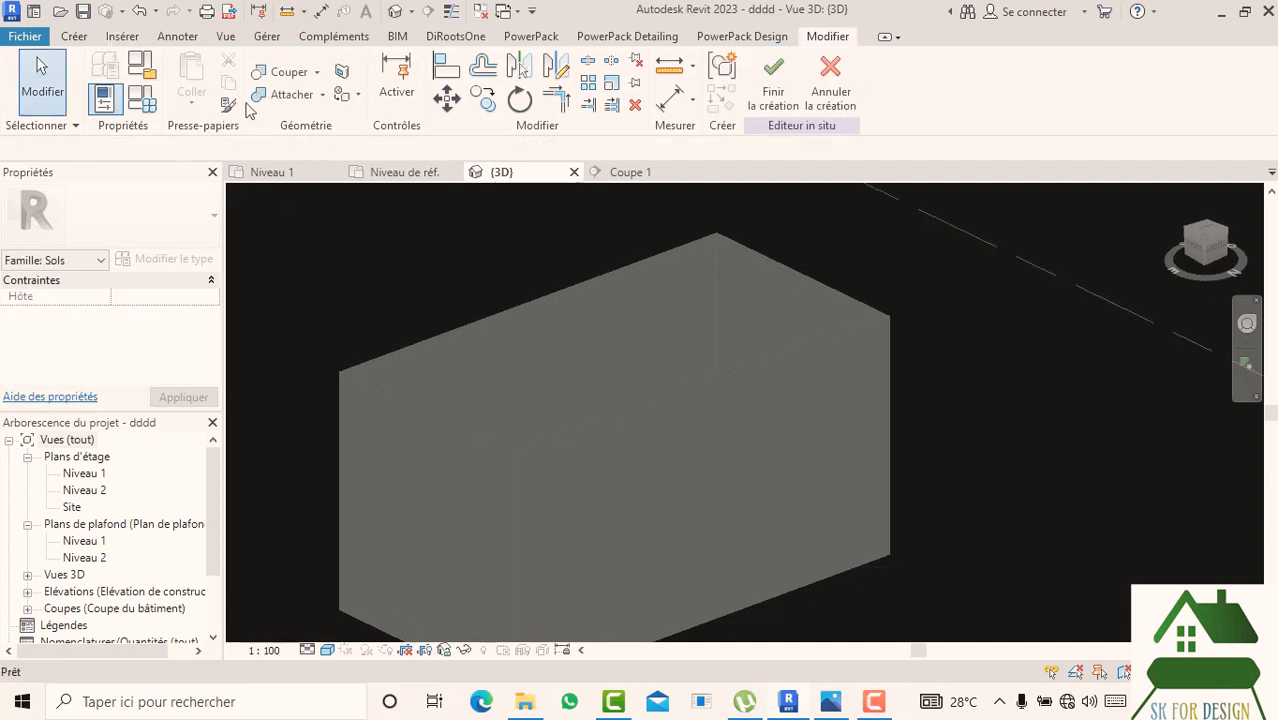
{"action": "left_click", "coordinate": [74, 38]}
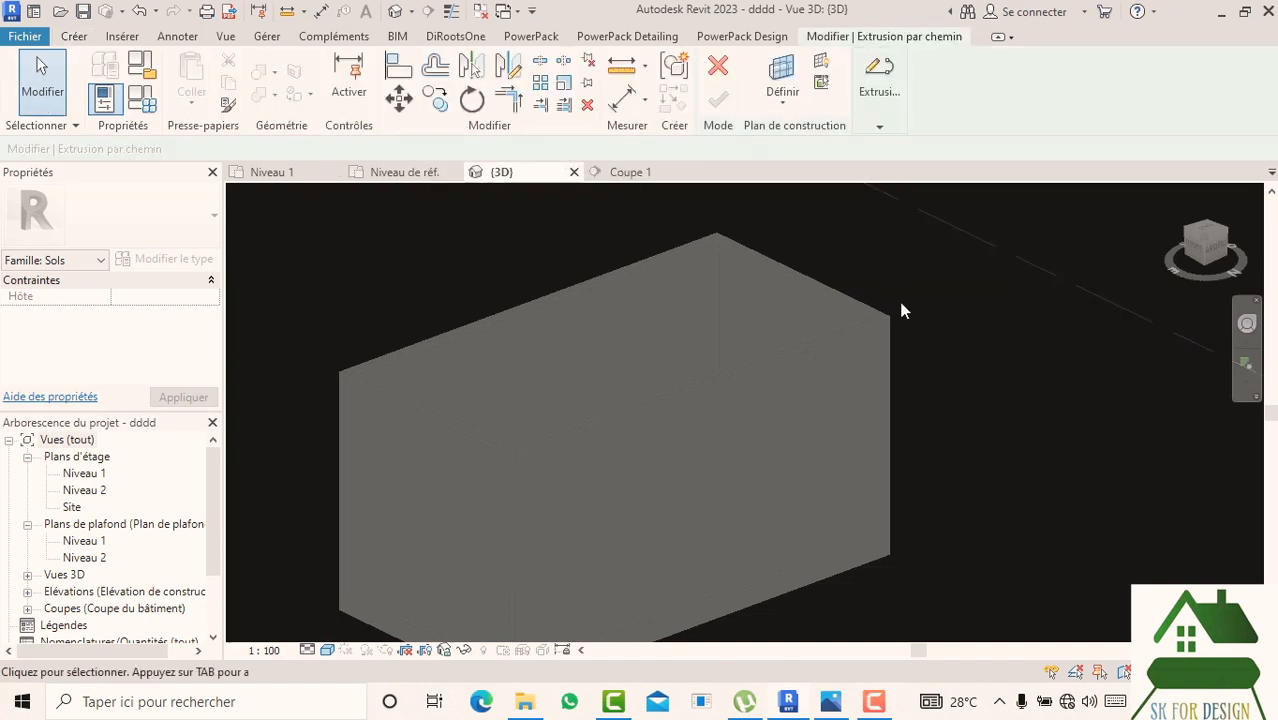
{"action": "middle_click_drag", "start_coordinate": [899, 310], "coordinate": [982, 277]}
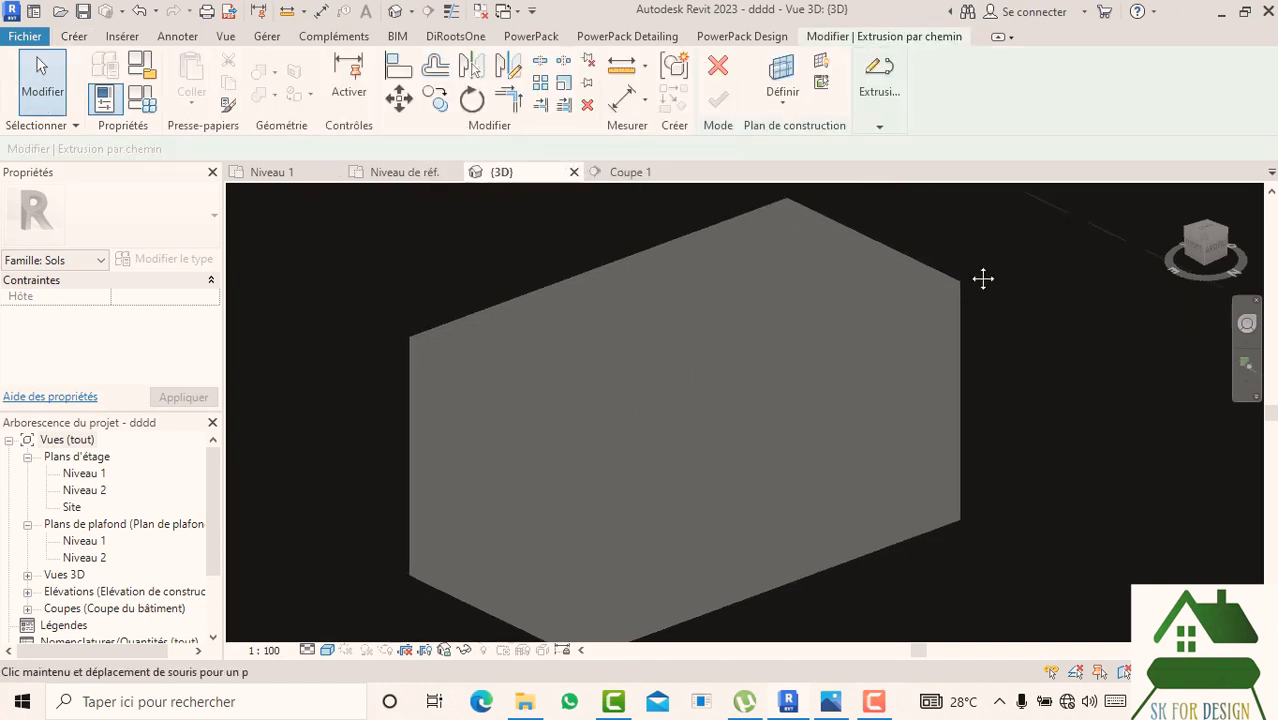
{"action": "left_click", "coordinate": [876, 132]}
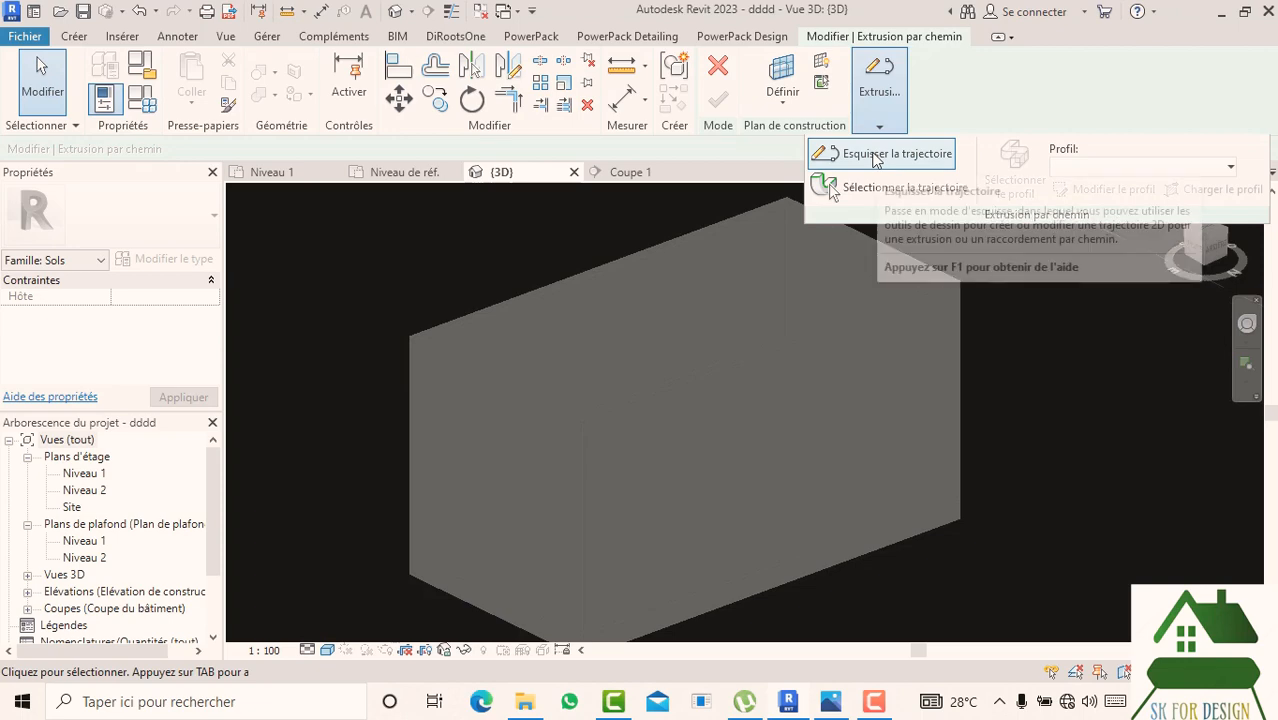
{"action": "left_click", "coordinate": [876, 155]}
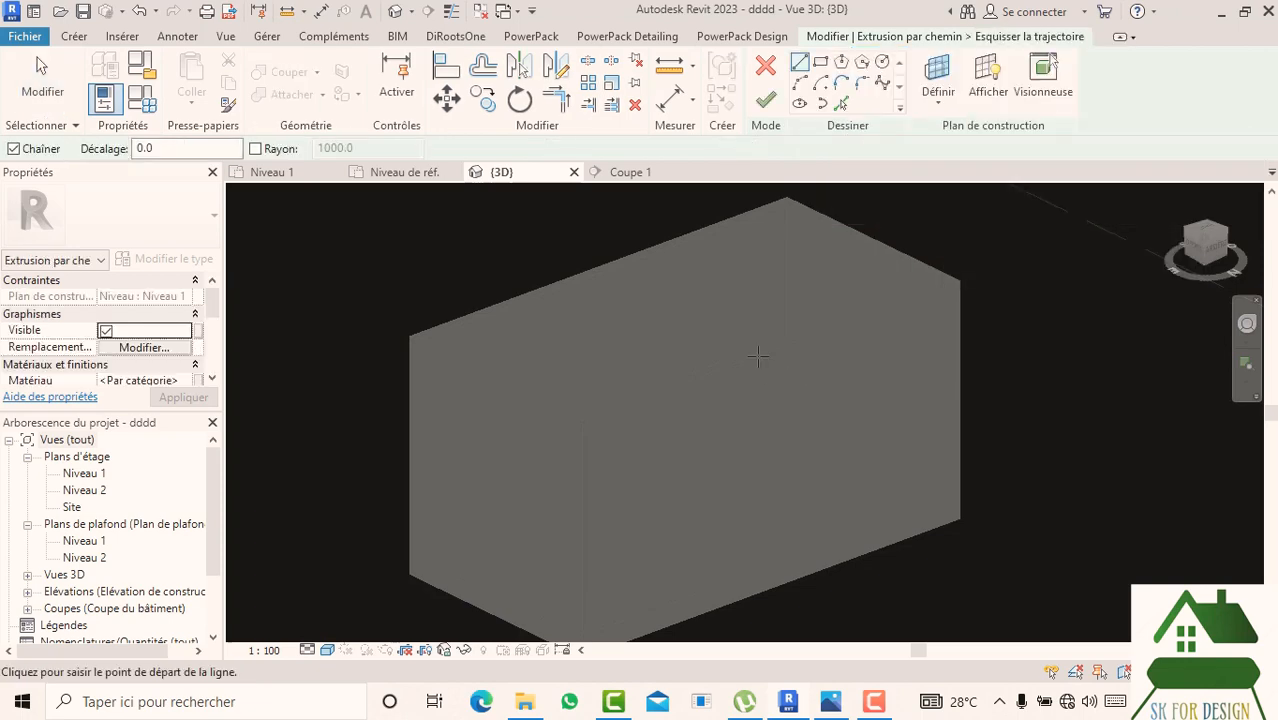
- Set the work plane for the path by picking the top face of the walls
{"action": "scroll", "coordinate": [758, 357], "scroll_direction": "down", "scroll_amount": 1}
{"action": "left_click", "coordinate": [936, 80]}
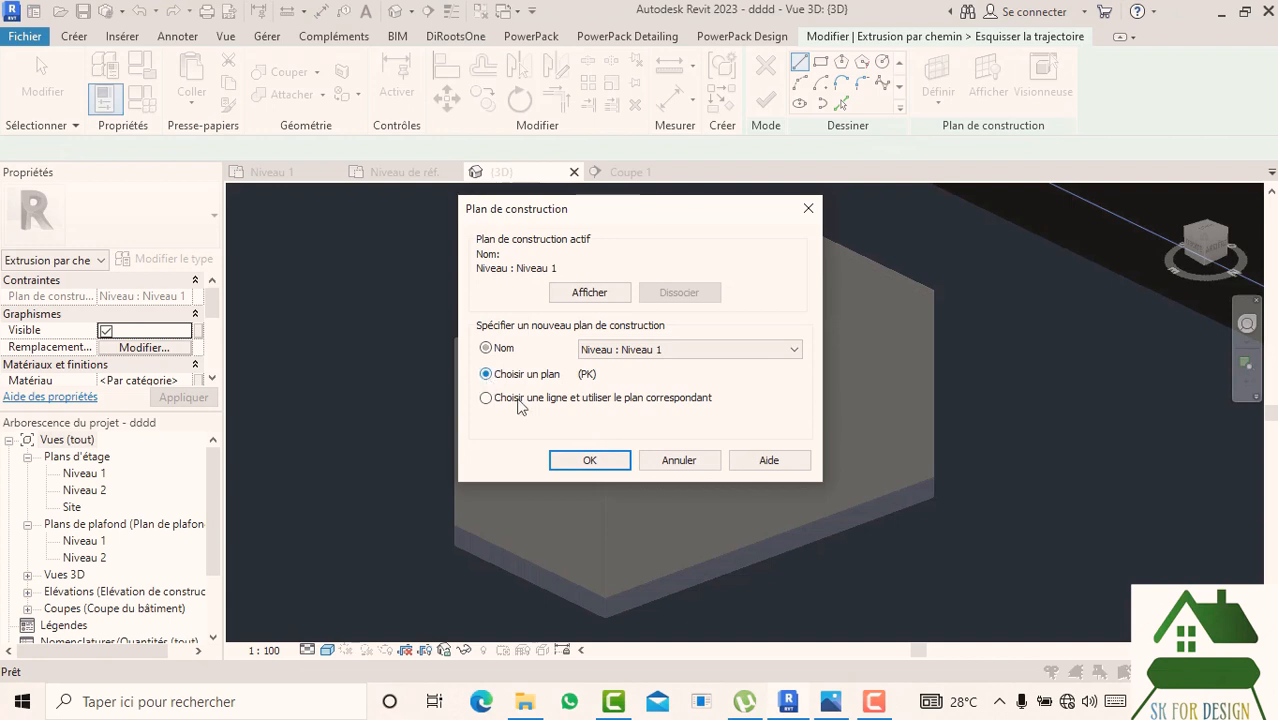
{"action": "left_click", "coordinate": [585, 461]}
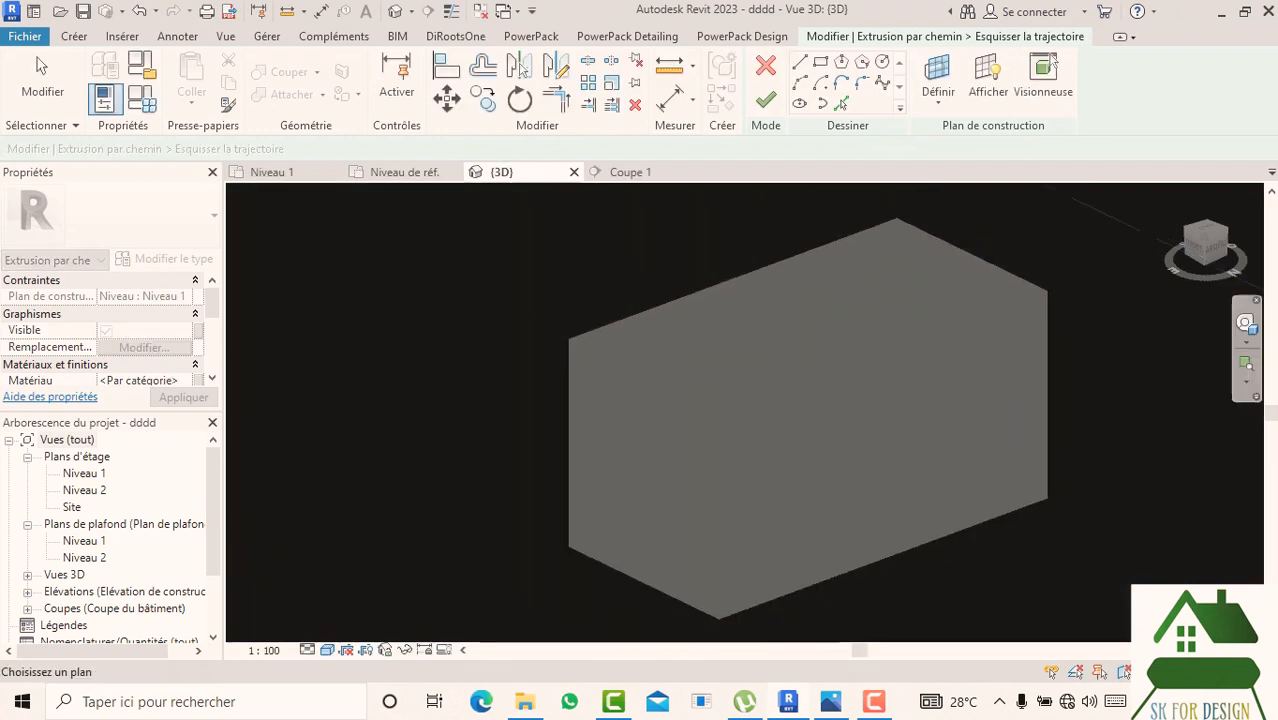
{"action": "scroll", "coordinate": [639, 296], "scroll_direction": "up", "scroll_amount": 3}
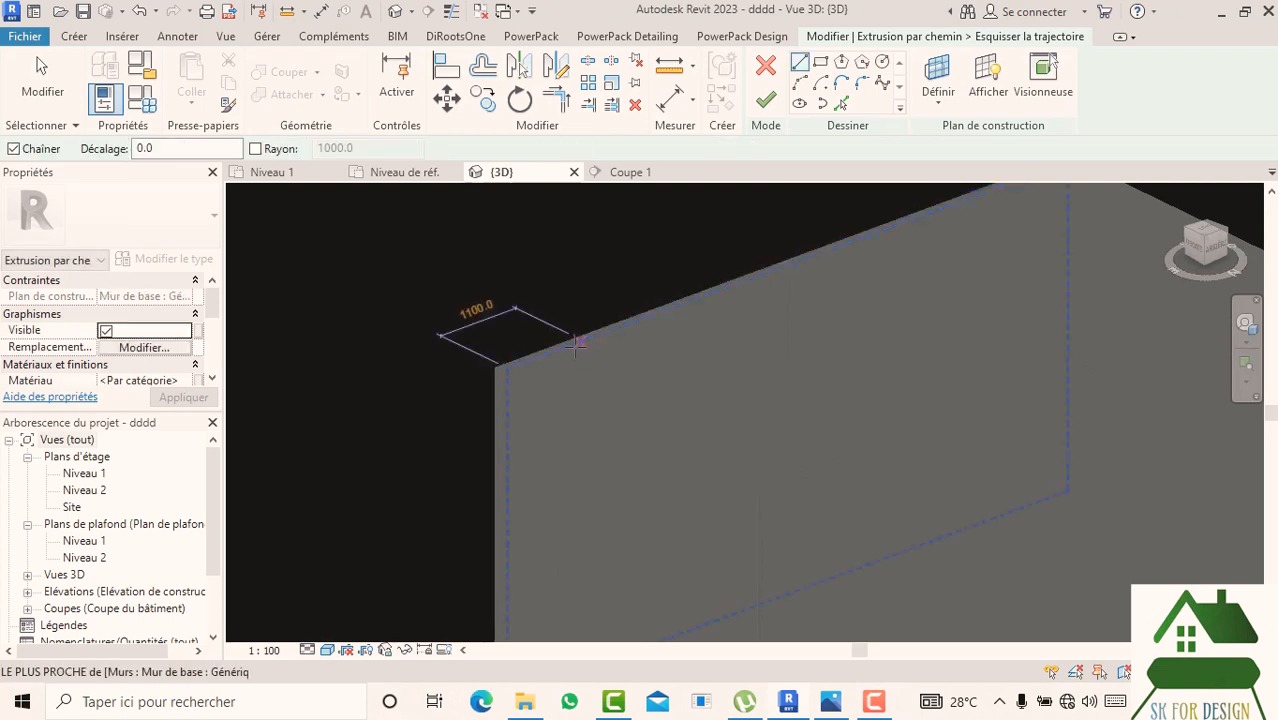
- Define the sweep path by picking the four outer top edges of the walls, and finish the path
{"action": "scroll", "coordinate": [516, 349], "scroll_direction": "down", "scroll_amount": 3}
{"action": "middle_click_drag", "start_coordinate": [876, 356], "coordinate": [776, 353]}
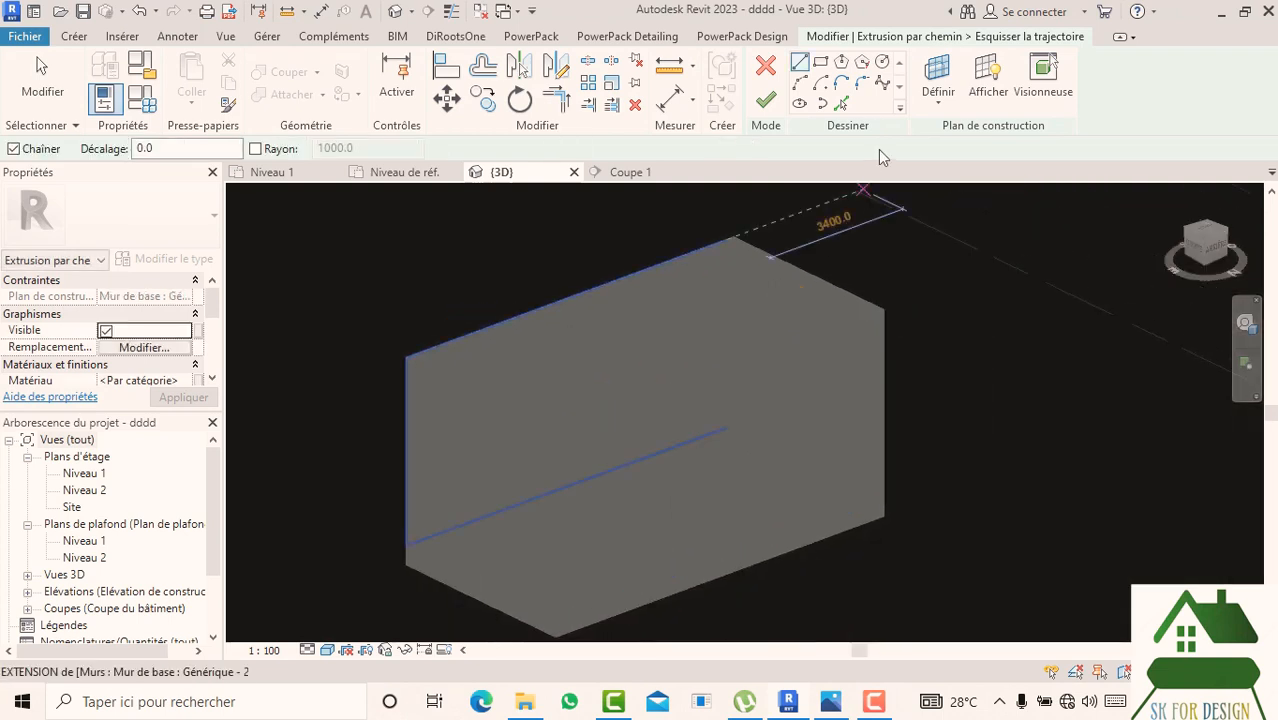
{"action": "left_click", "coordinate": [841, 104]}
{"action": "scroll", "coordinate": [508, 325], "scroll_direction": "up", "scroll_amount": 2}
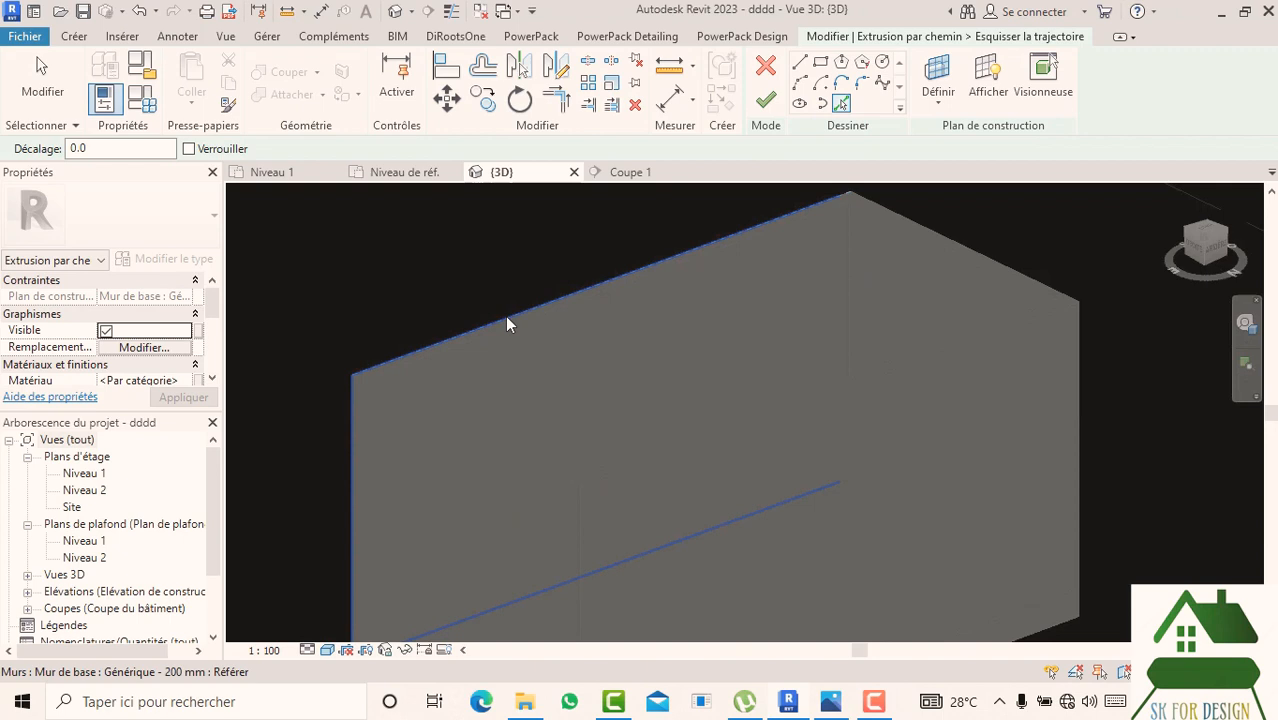
{"action": "left_click", "coordinate": [507, 323]}
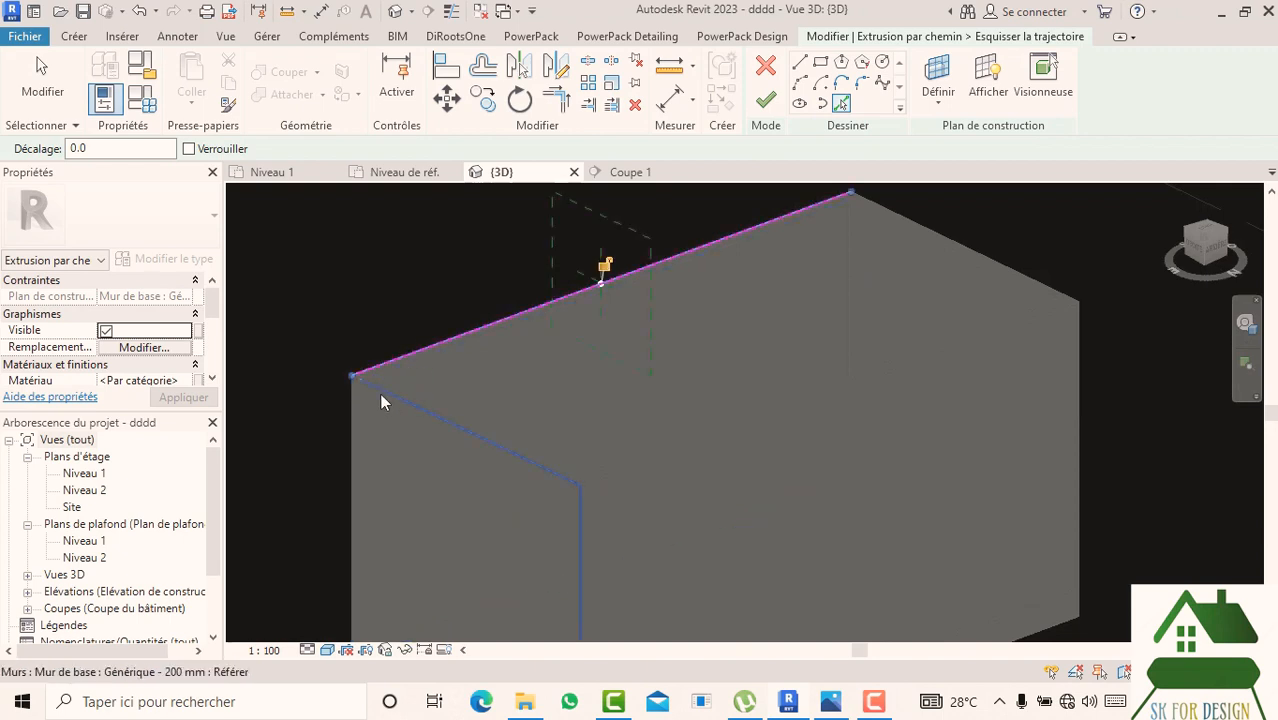
{"action": "left_click", "coordinate": [379, 392]}
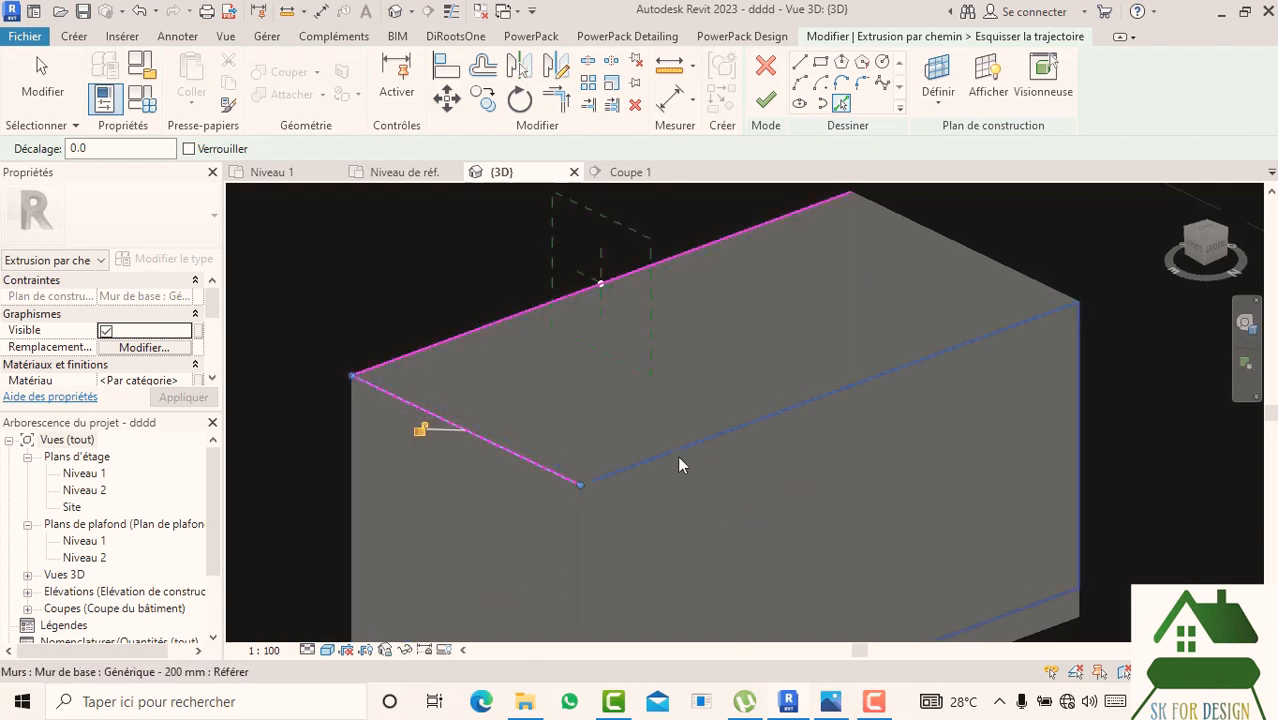
{"action": "left_click", "coordinate": [678, 456]}
{"action": "middle_click_drag", "start_coordinate": [836, 469], "coordinate": [755, 500]}
{"action": "left_click", "coordinate": [891, 281]}
{"action": "scroll", "coordinate": [927, 332], "scroll_direction": "down", "scroll_amount": 2}
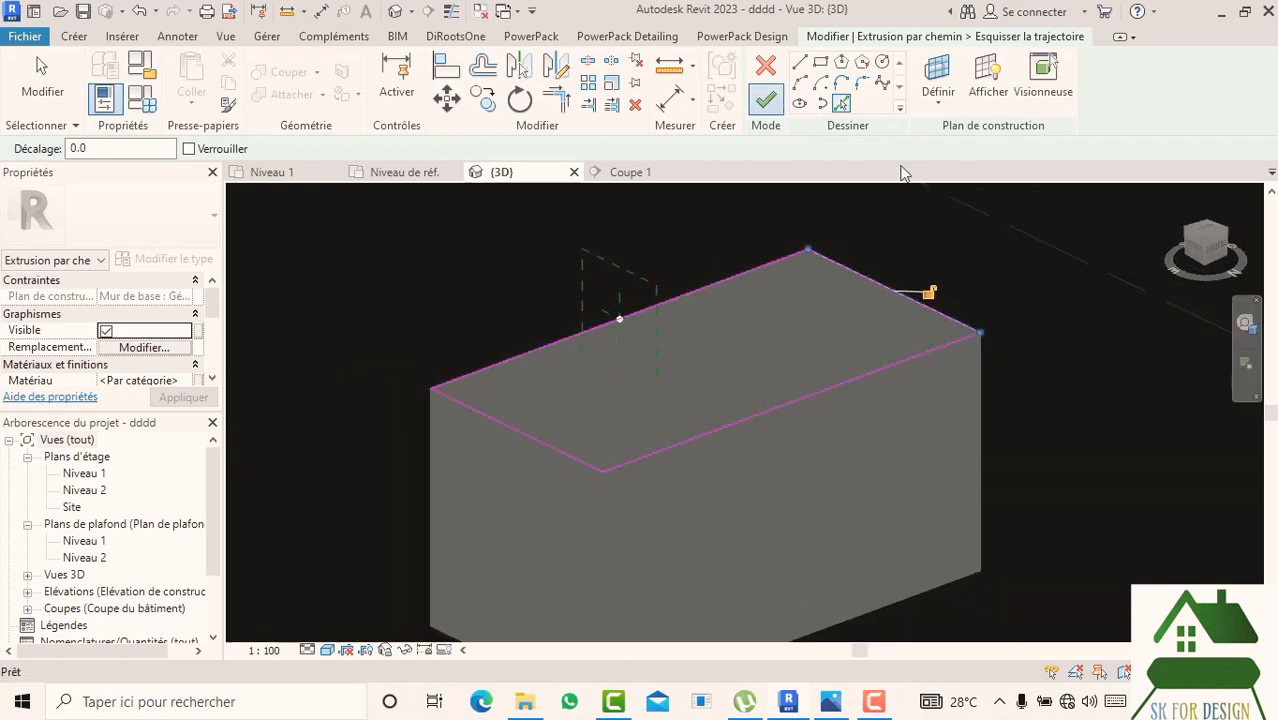
- Assign the profile "surface :300 x 600mm" to the sweep
{"action": "left_click", "coordinate": [1143, 80]}
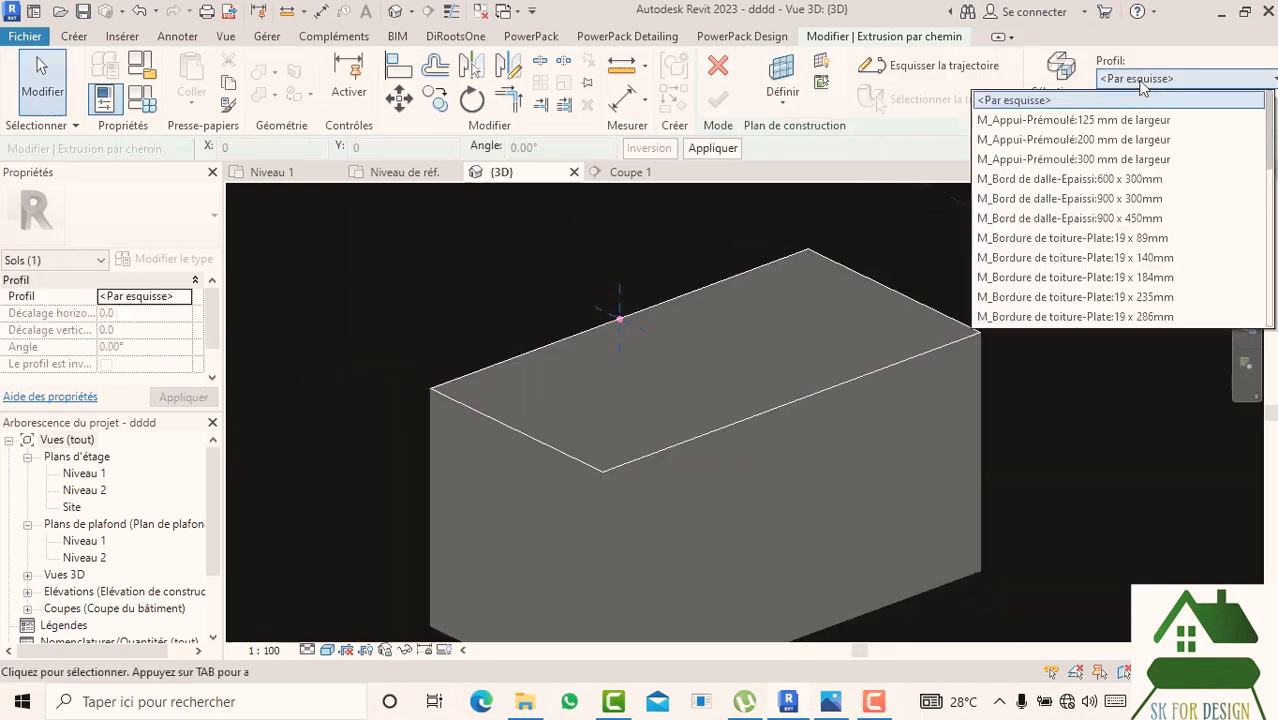
{"action": "scroll", "coordinate": [1108, 240], "scroll_direction": "down", "scroll_amount": 2}
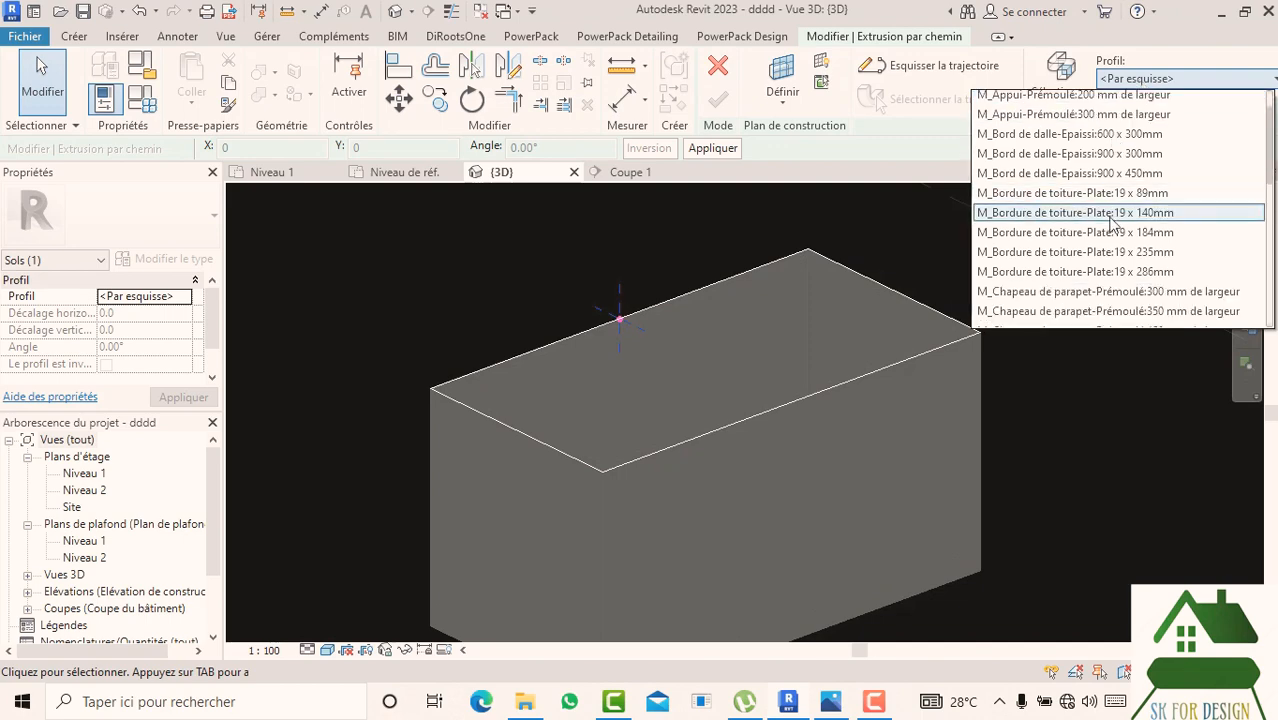
{"action": "scroll", "coordinate": [1108, 250], "scroll_direction": "down", "scroll_amount": 8}
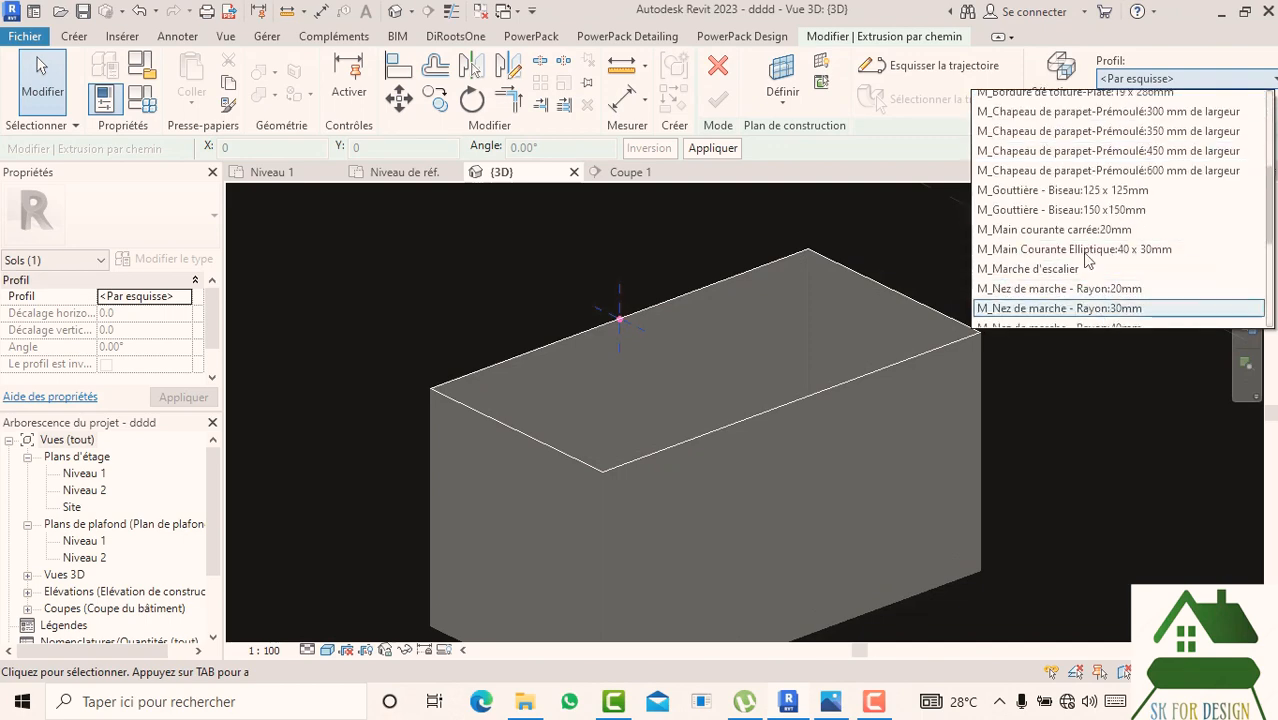
{"action": "left_click", "coordinate": [1056, 298]}
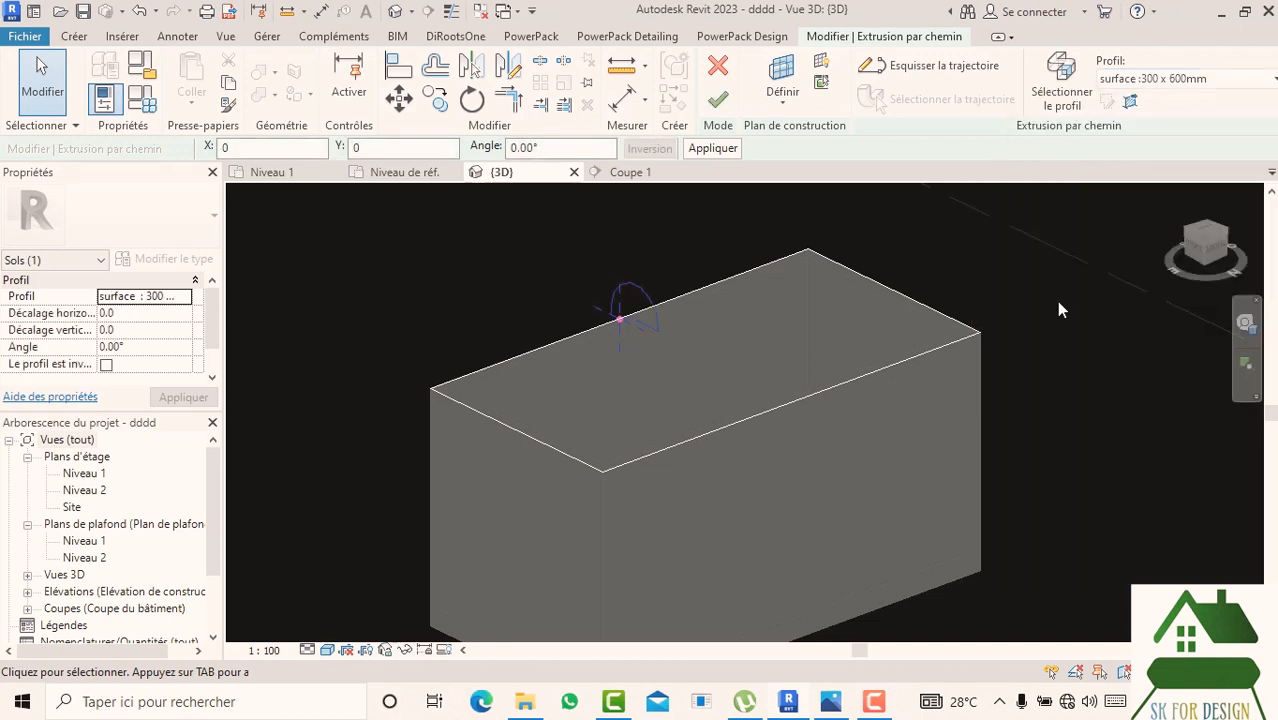
{"action": "scroll", "coordinate": [638, 380], "scroll_direction": "up", "scroll_amount": 1}
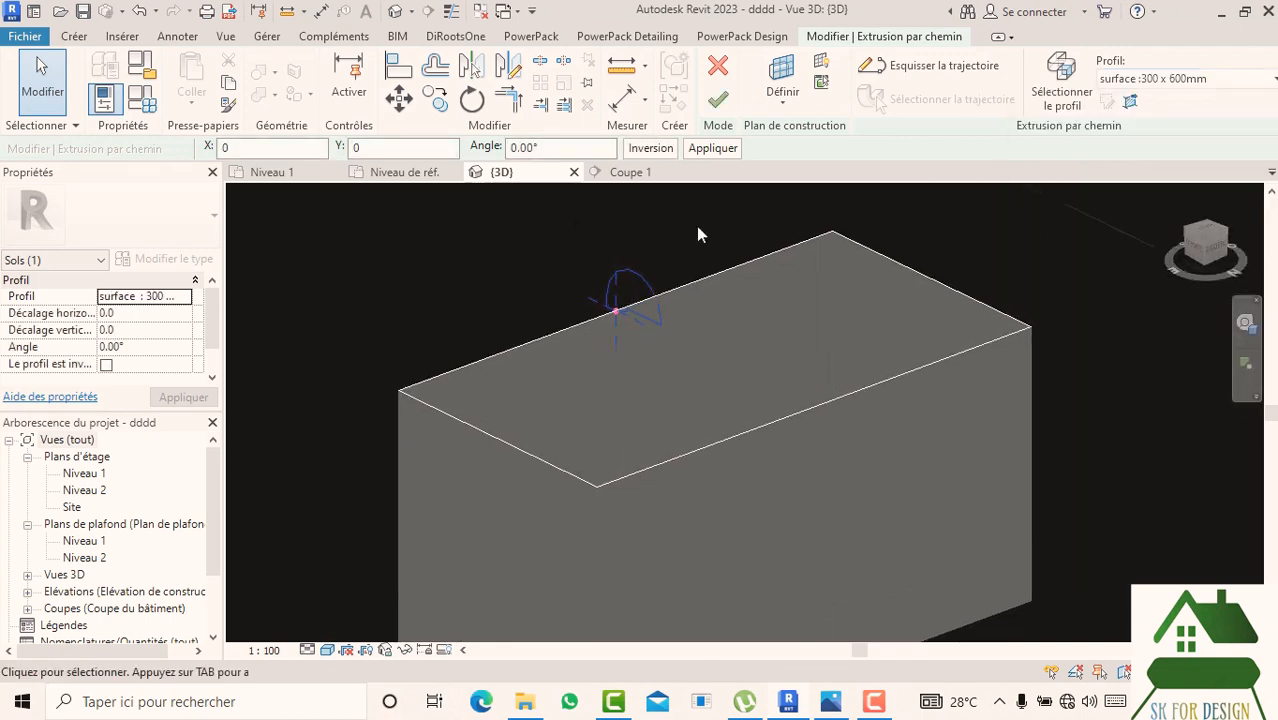
- Complete the sweep along the top of the walls and finish the in-place model
{"action": "left_click", "coordinate": [718, 99]}
{"action": "scroll", "coordinate": [864, 443], "scroll_direction": "down", "scroll_amount": 2}
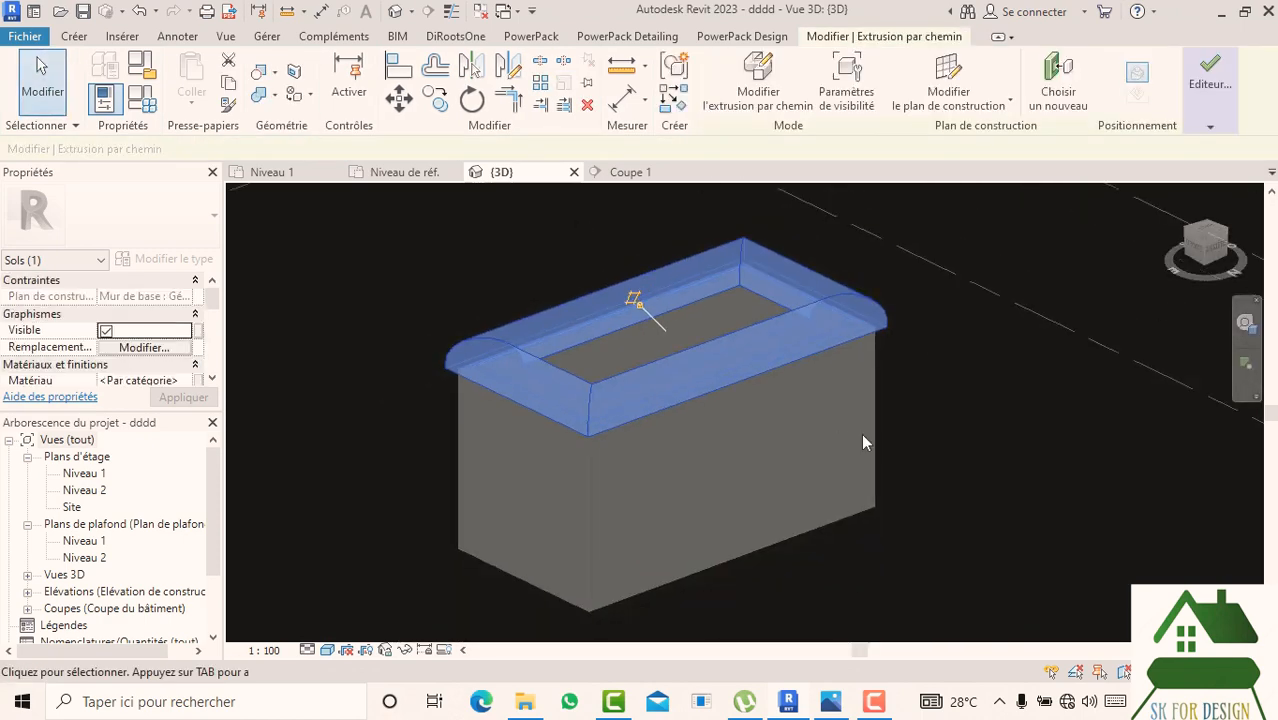
{"action": "left_click", "coordinate": [971, 393]}
{"action": "scroll", "coordinate": [975, 395], "scroll_direction": "down", "scroll_amount": 2}
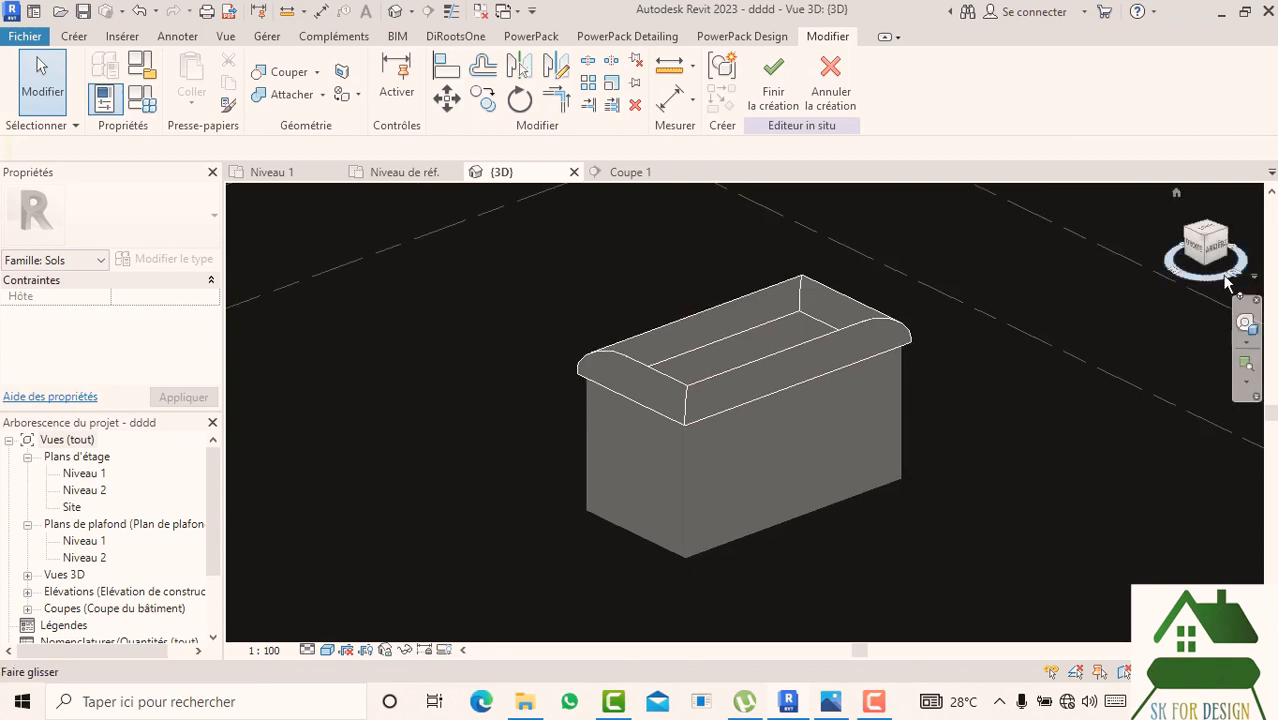
{"action": "left_click", "coordinate": [773, 90]}
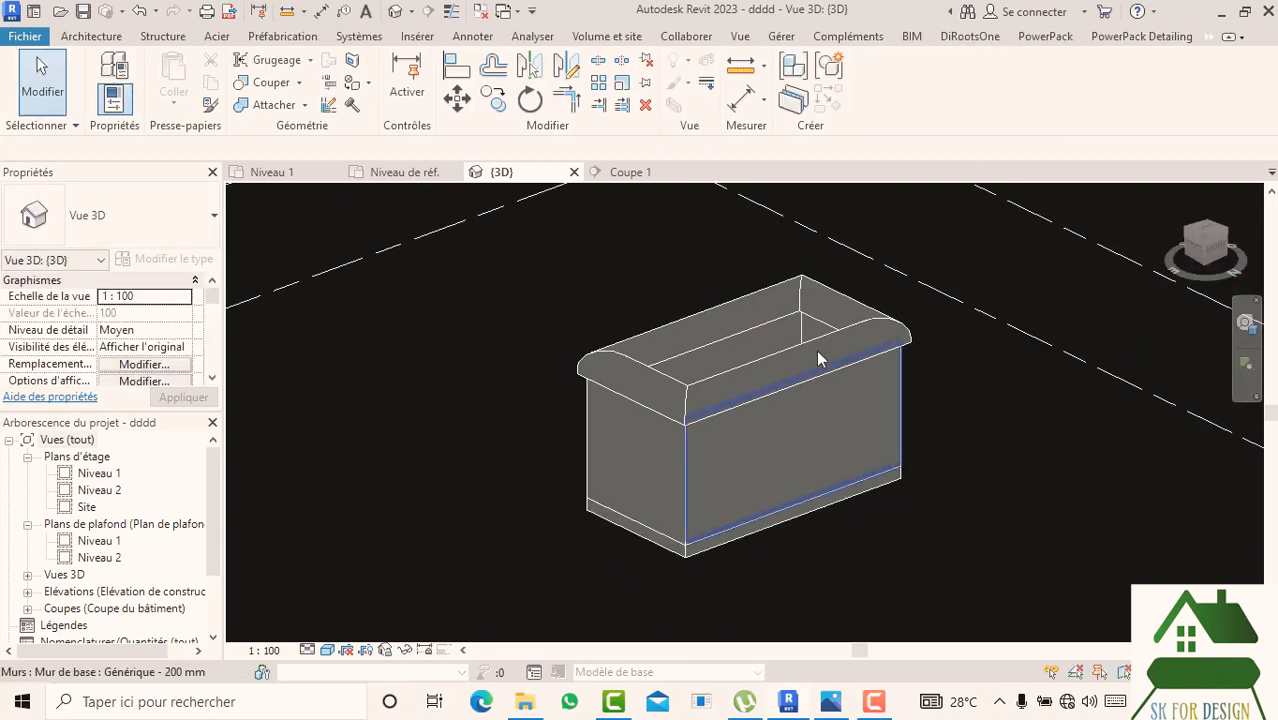
- Examine the swept rim on top of the walls from different angles and distances
{"action": "scroll", "coordinate": [818, 354], "scroll_direction": "up", "scroll_amount": 2}
{"action": "scroll", "coordinate": [1042, 348], "scroll_direction": "down", "scroll_amount": 1}
{"action": "mouse_move", "coordinate": [1208, 246]}
{"action": "left_mouse_down"}
{"action": "mouse_move", "coordinate": [922, 234]}
{"action": "mouse_move", "coordinate": [811, 190]}
{"action": "mouse_move", "coordinate": [677, 254]}
{"action": "mouse_move", "coordinate": [1198, 280]}
{"action": "mouse_move", "coordinate": [1255, 258]}
{"action": "left_mouse_up"}
{"action": "scroll", "coordinate": [899, 399], "scroll_direction": "up", "scroll_amount": 3}
{"action": "middle_click_drag", "start_coordinate": [911, 418], "coordinate": [890, 436]}
{"action": "scroll", "coordinate": [890, 436], "scroll_direction": "down", "scroll_amount": 3}
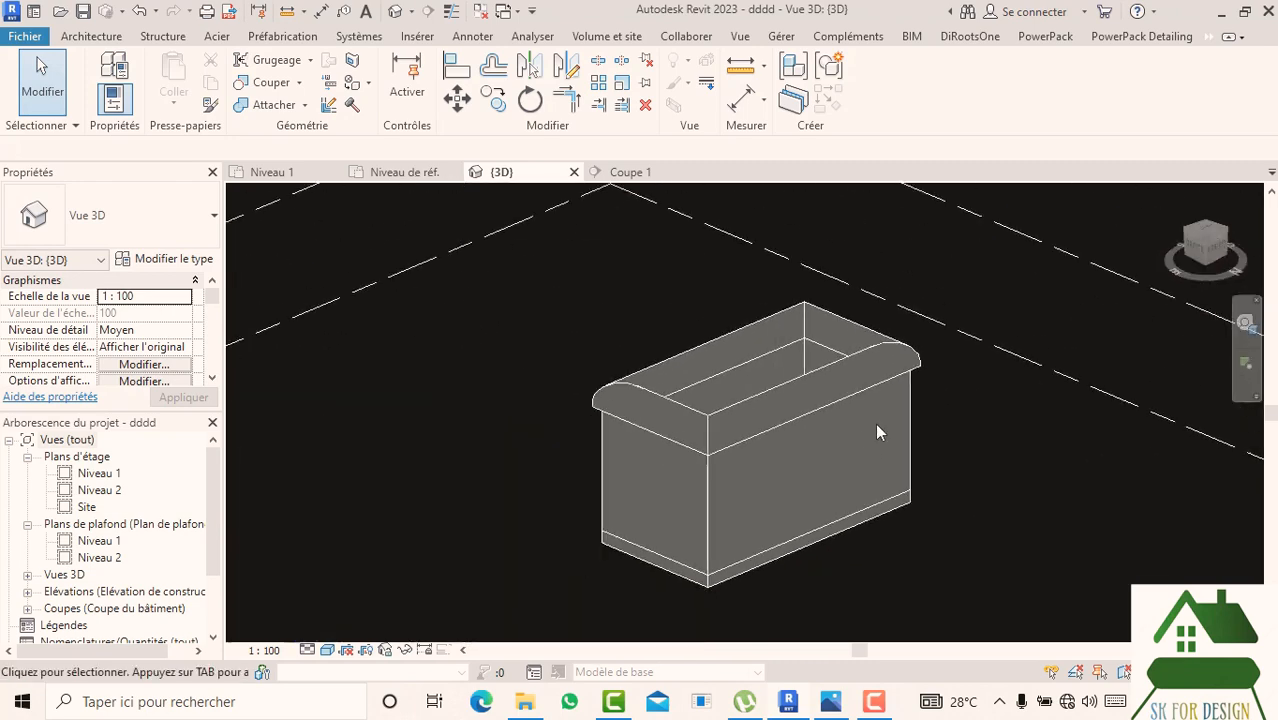
{"action": "scroll", "coordinate": [820, 518], "scroll_direction": "up", "scroll_amount": 2}
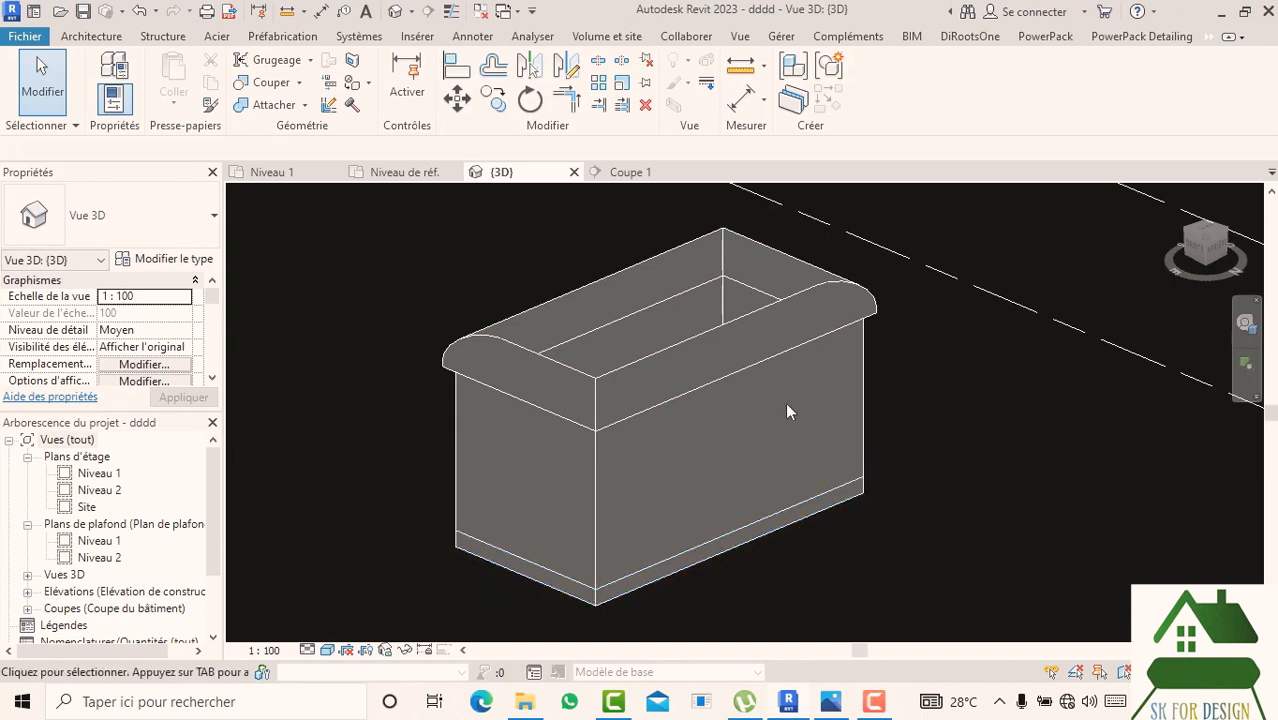
- Check the type properties of the swept rim and close them without changes
{"action": "left_click", "coordinate": [736, 367]}
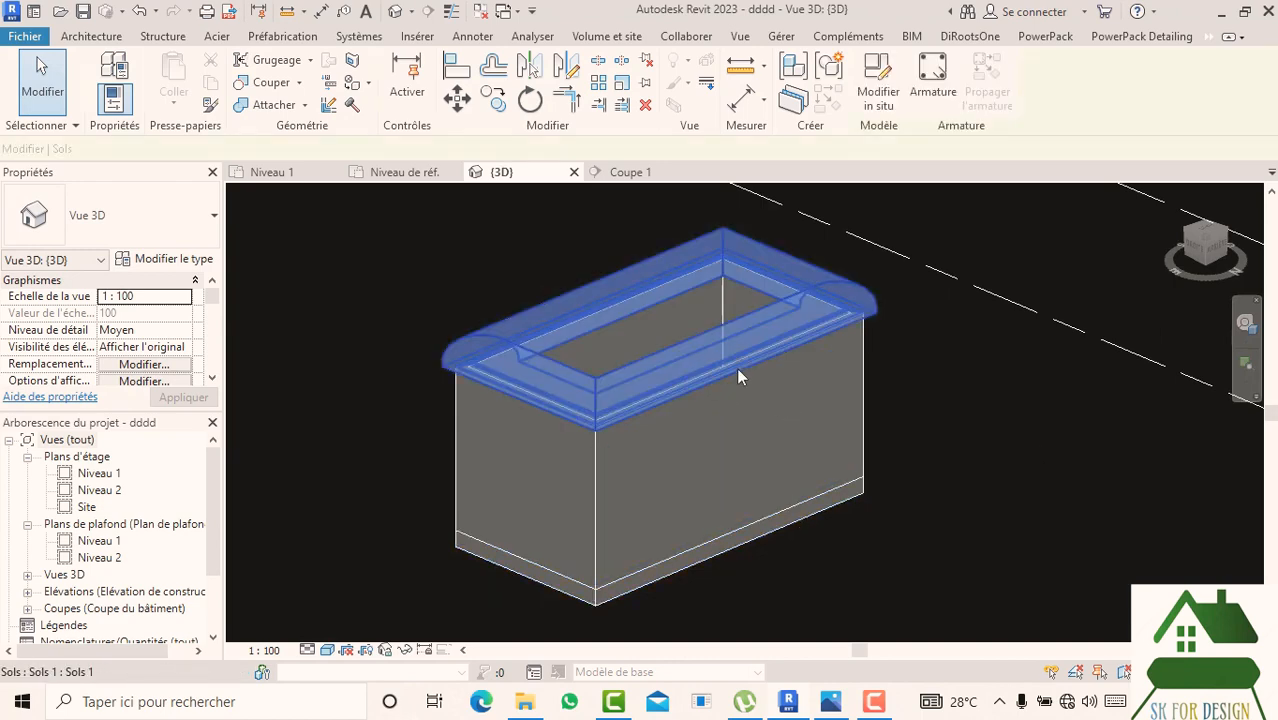
{"action": "left_click", "coordinate": [166, 261]}
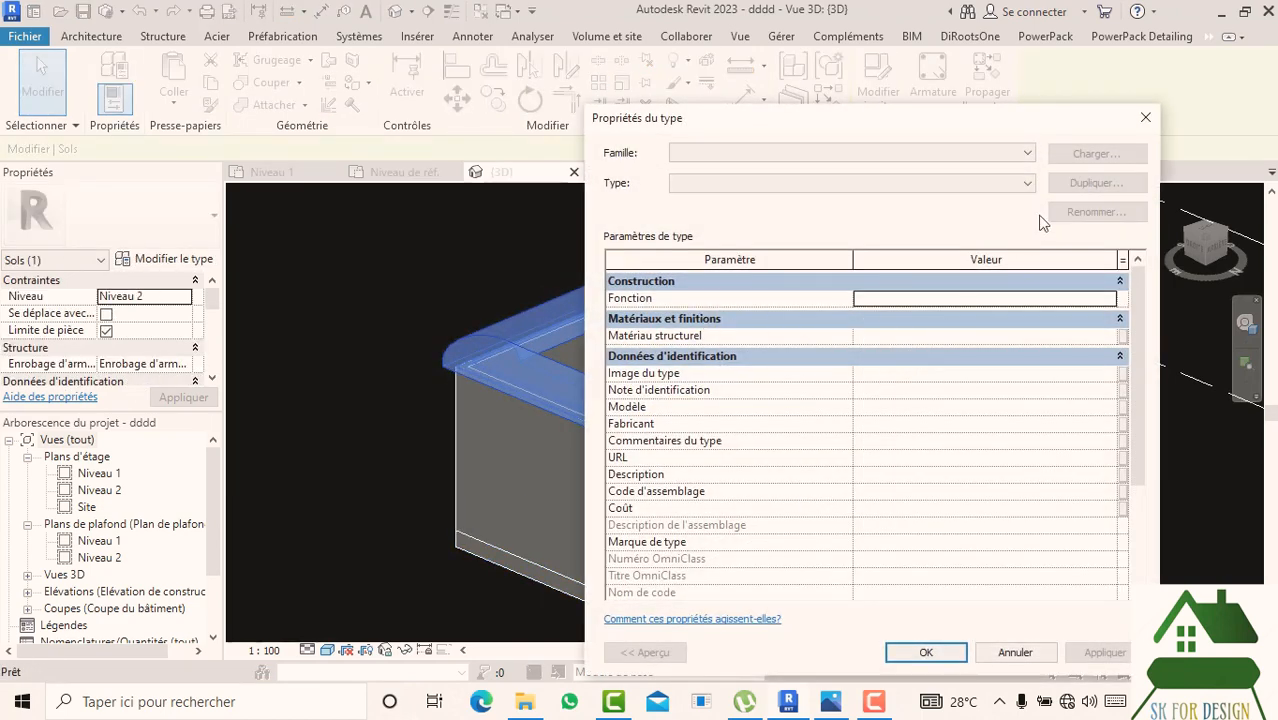
{"action": "left_click", "coordinate": [1144, 120]}
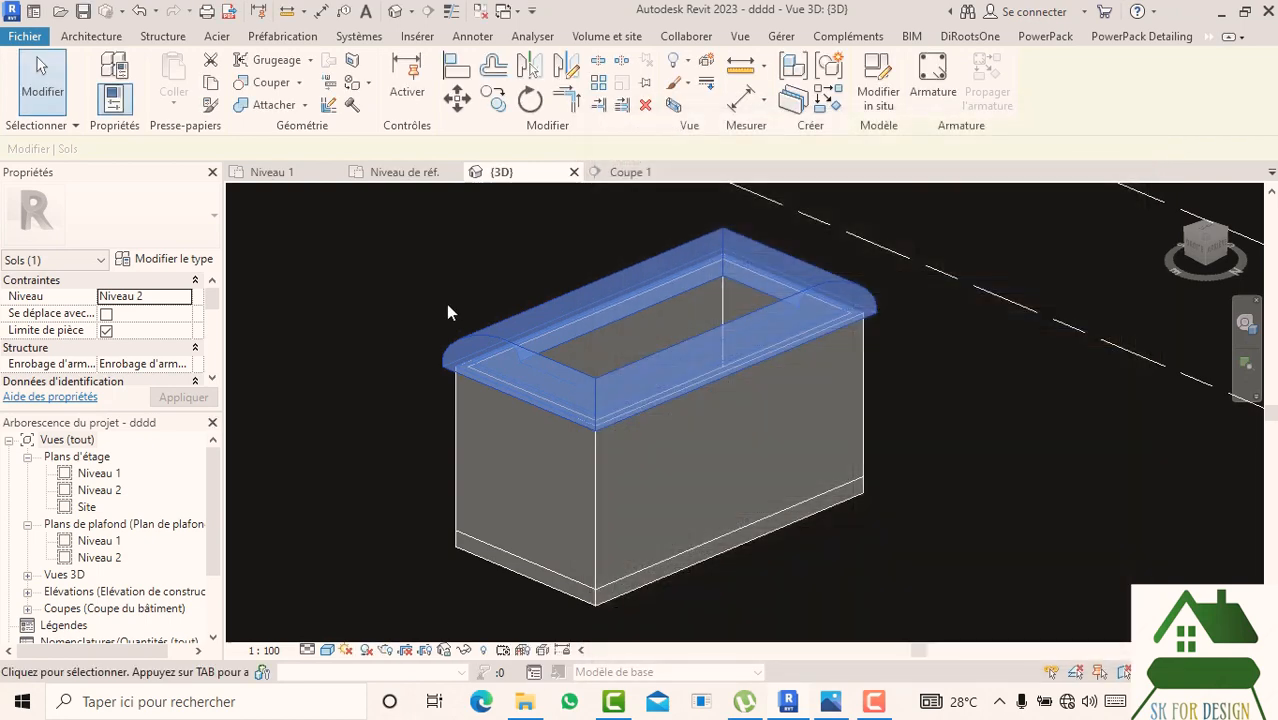
- Assign the material Cuivre to the rim's sweep and finish the in-place model
{"action": "scroll", "coordinate": [182, 365], "scroll_direction": "down", "scroll_amount": 3}
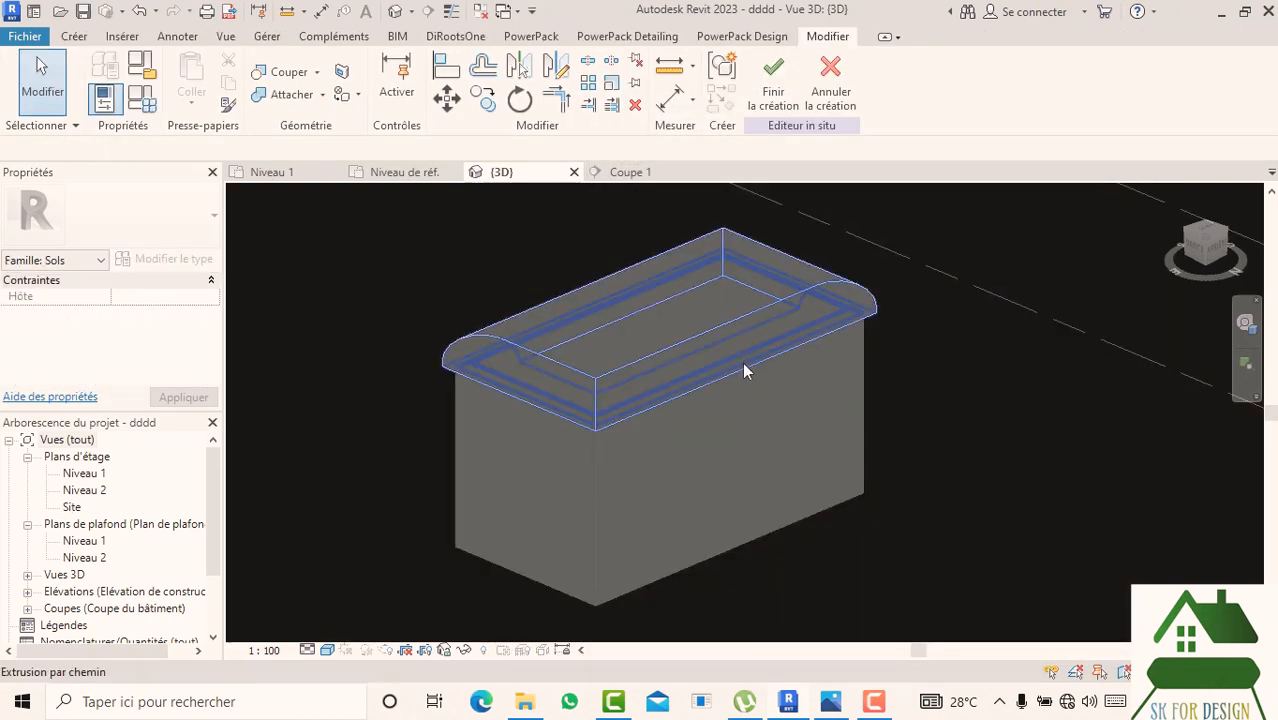
{"action": "left_click", "coordinate": [745, 364]}
{"action": "scroll", "coordinate": [184, 380], "scroll_direction": "down", "scroll_amount": 1}
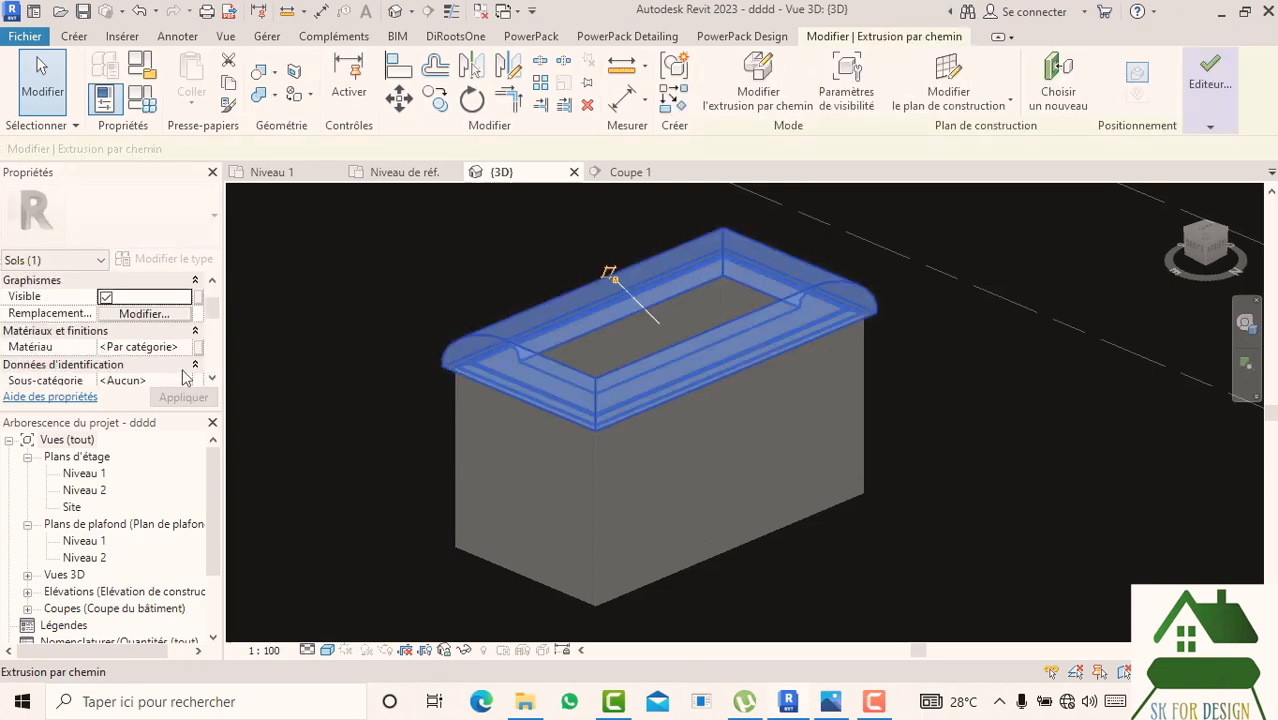
{"action": "left_click", "coordinate": [186, 349]}
{"action": "left_click", "coordinate": [185, 347]}
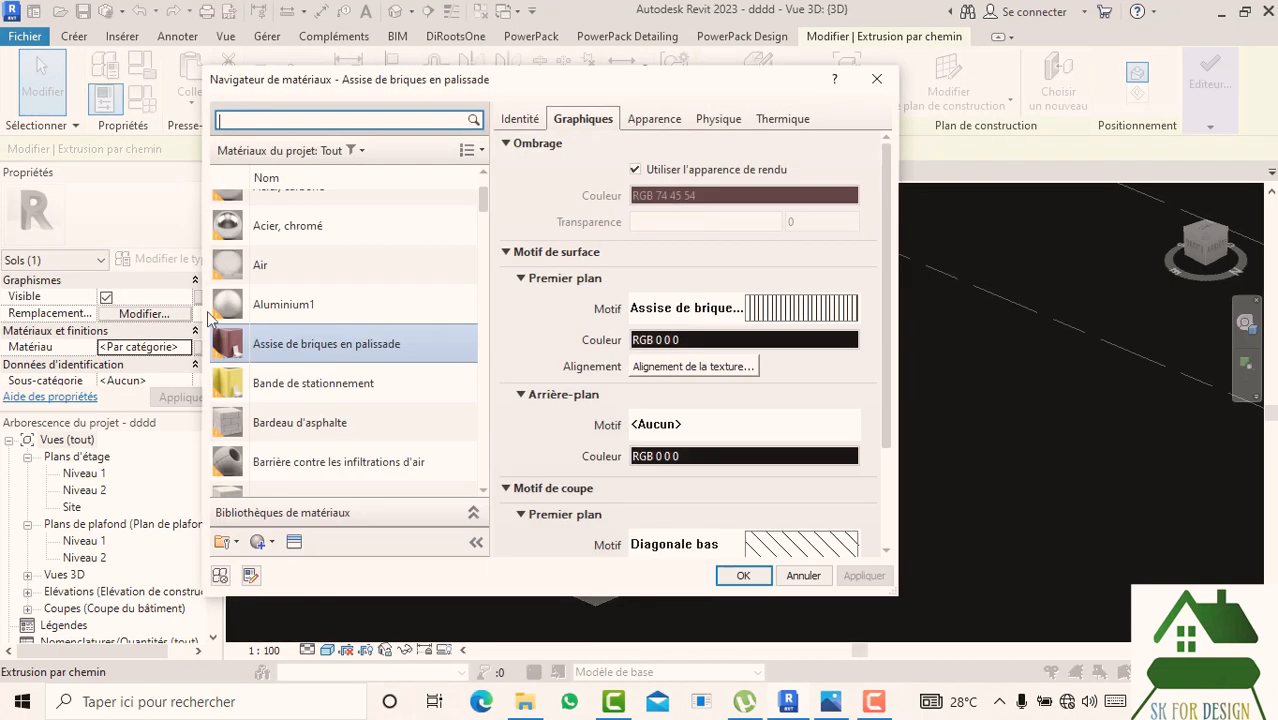
{"action": "scroll", "coordinate": [373, 365], "scroll_direction": "down", "scroll_amount": 5}
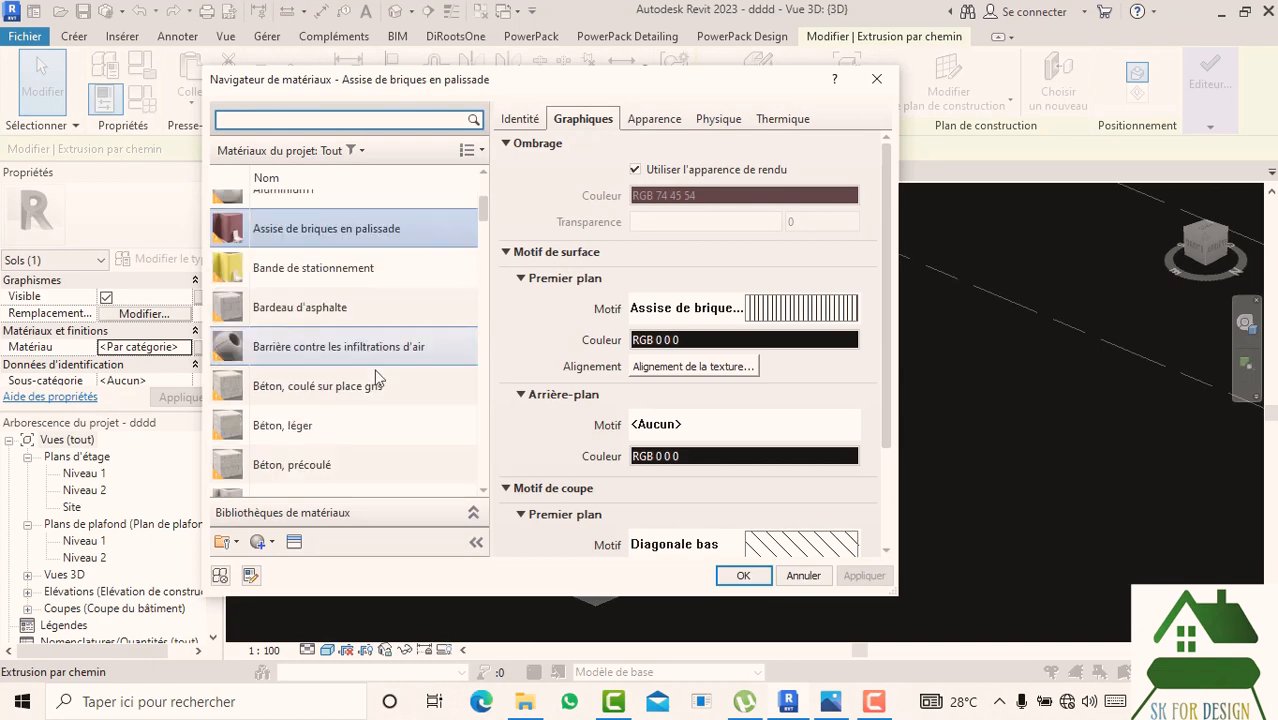
{"action": "double_click", "coordinate": [326, 320]}
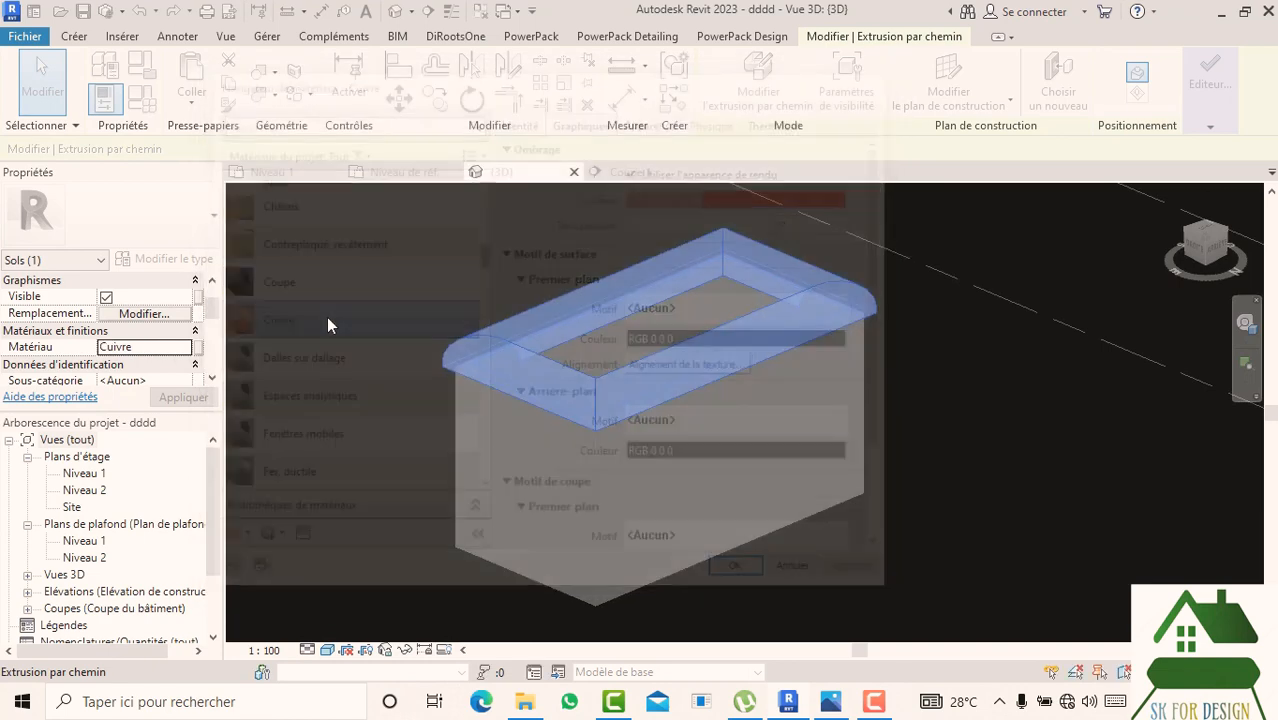
{"action": "left_click", "coordinate": [1088, 467]}
{"action": "left_click", "coordinate": [773, 80]}
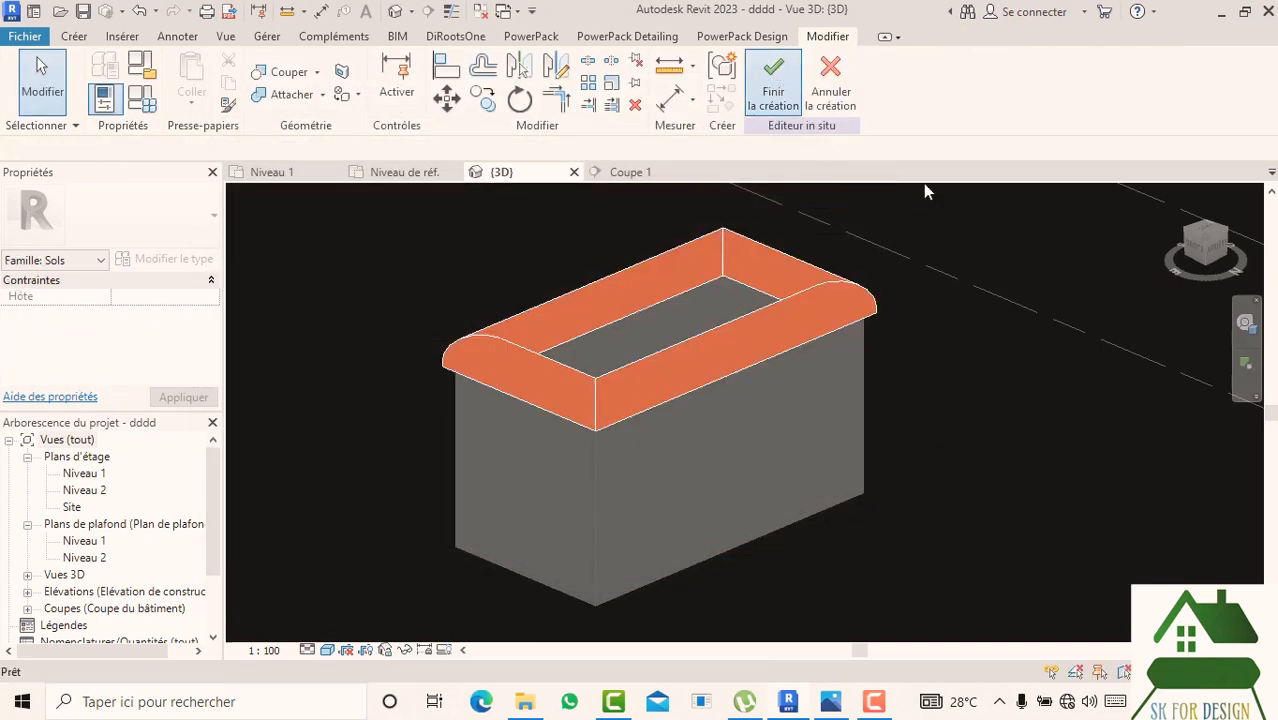
{"action": "scroll", "coordinate": [962, 459], "scroll_direction": "down", "scroll_amount": 2}
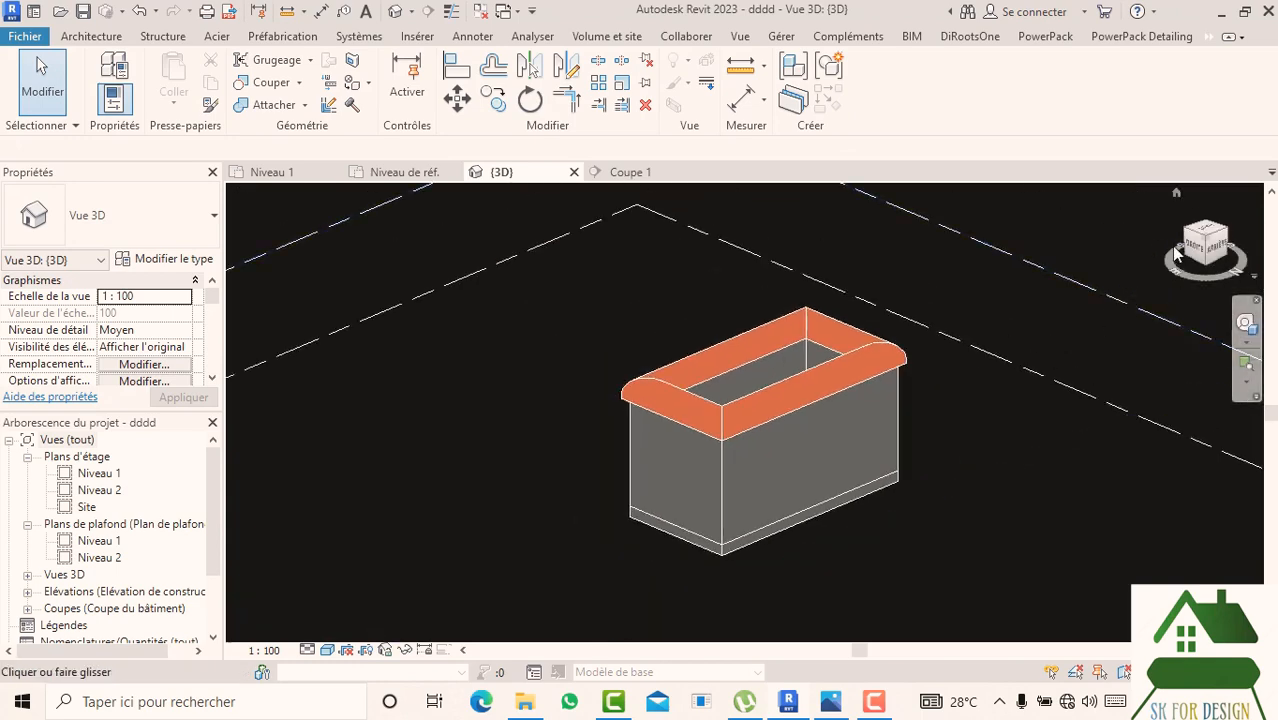
- Examine the rim's cross-section in the section view Coupe 1 and return to the 3D view
{"action": "left_click", "coordinate": [630, 172]}
{"action": "scroll", "coordinate": [672, 244], "scroll_direction": "up", "scroll_amount": 5}
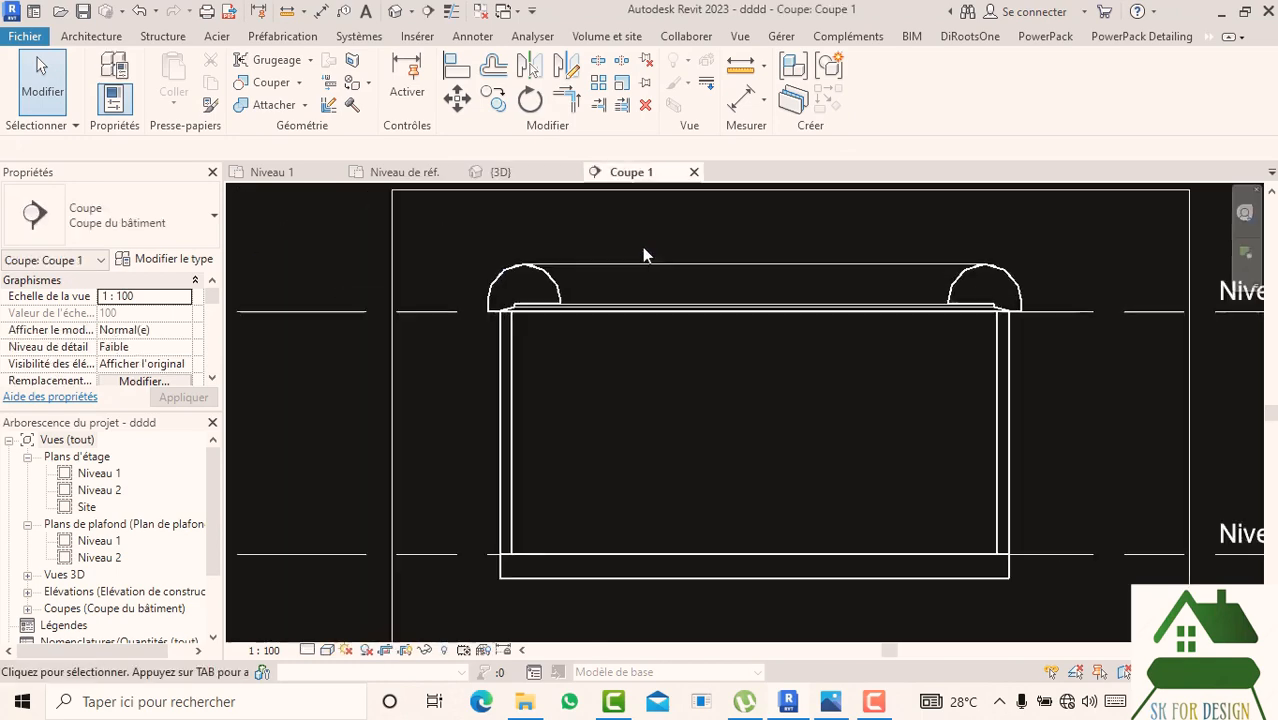
{"action": "scroll", "coordinate": [838, 320], "scroll_direction": "down", "scroll_amount": 2}
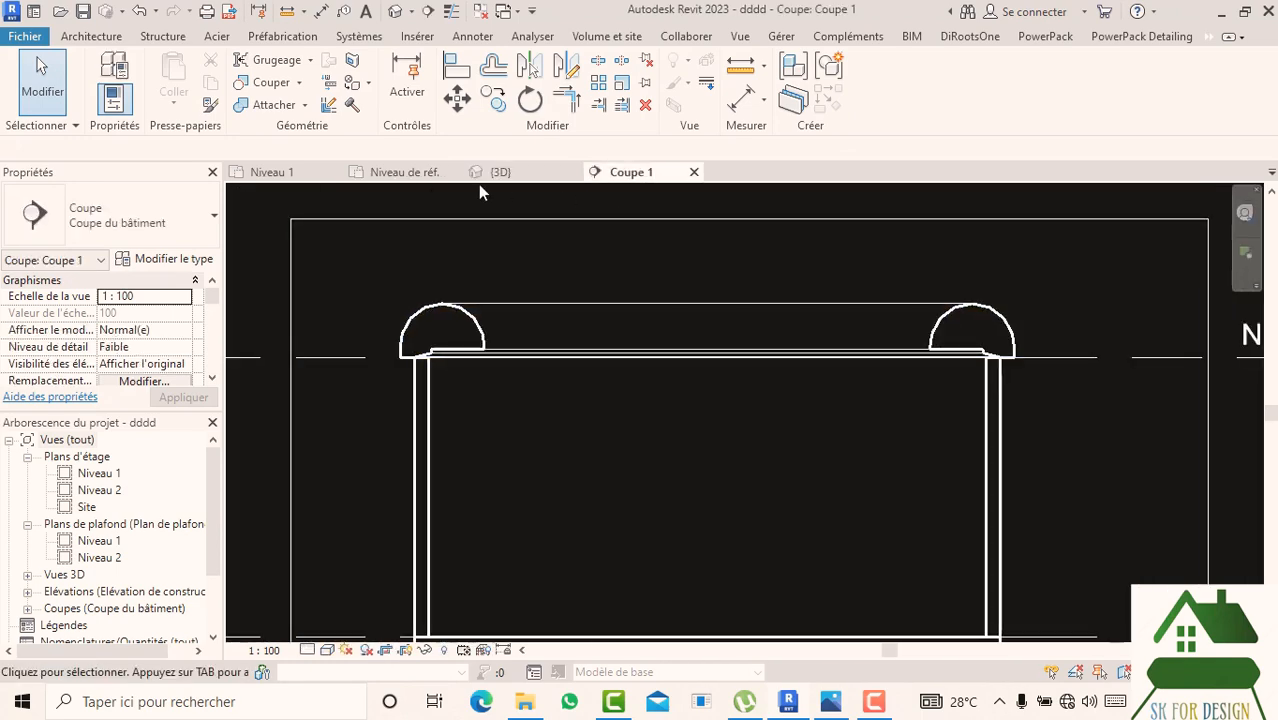
{"action": "left_click", "coordinate": [507, 174]}
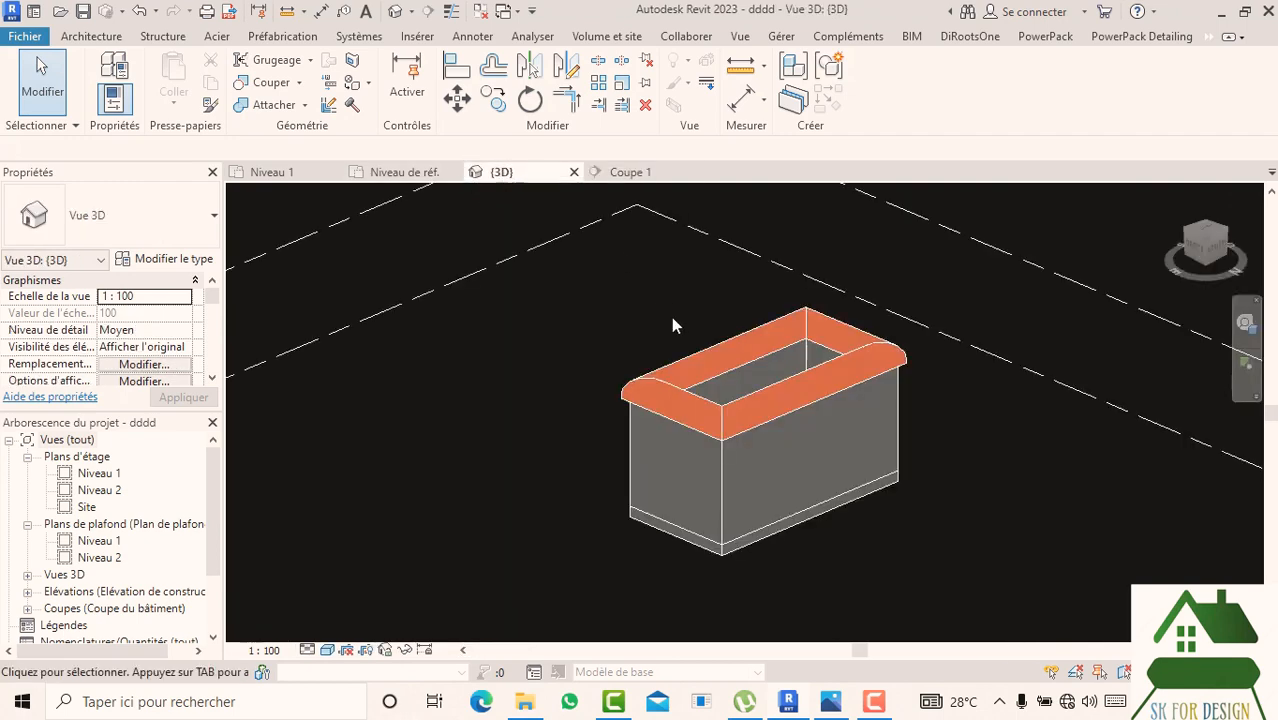
- Select the swept rim and review its instance properties from the constraints down to the IFC parameters
{"action": "left_click", "coordinate": [765, 438]}
{"action": "scroll", "coordinate": [720, 323], "scroll_direction": "up", "scroll_amount": 3}
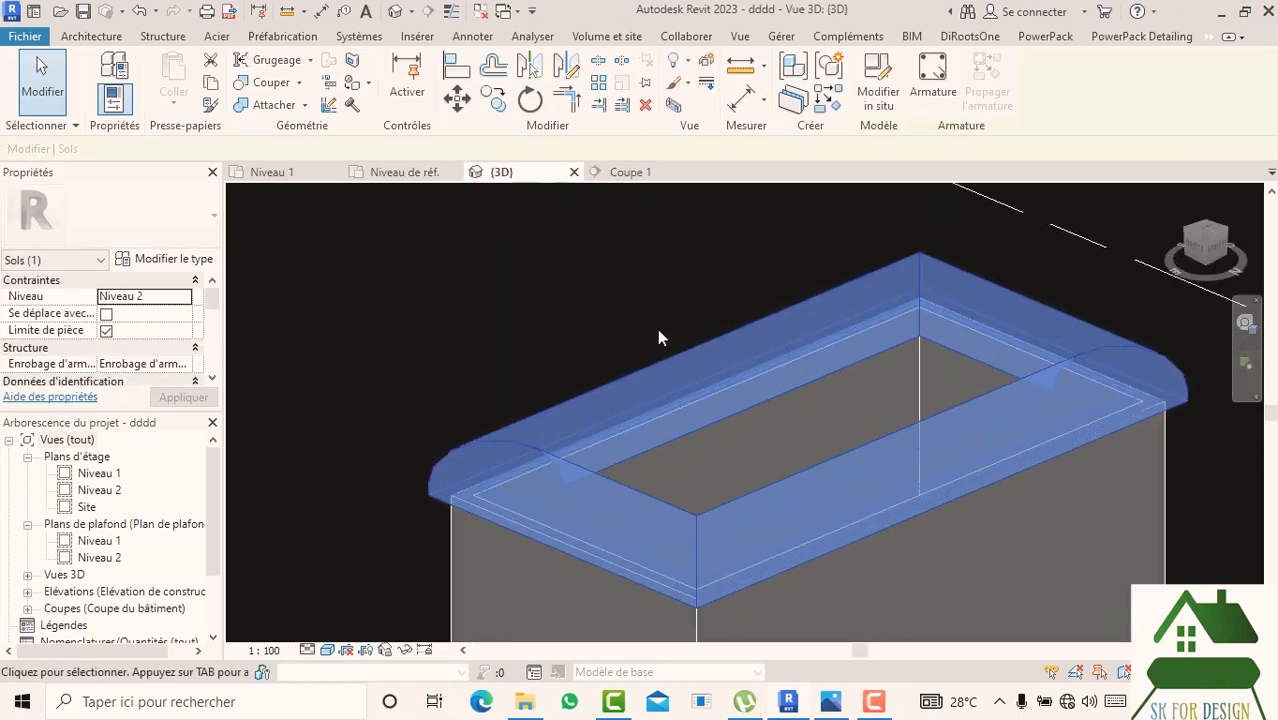
{"action": "scroll", "coordinate": [657, 328], "scroll_direction": "down", "scroll_amount": 2}
{"action": "scroll", "coordinate": [150, 312], "scroll_direction": "down", "scroll_amount": 6}
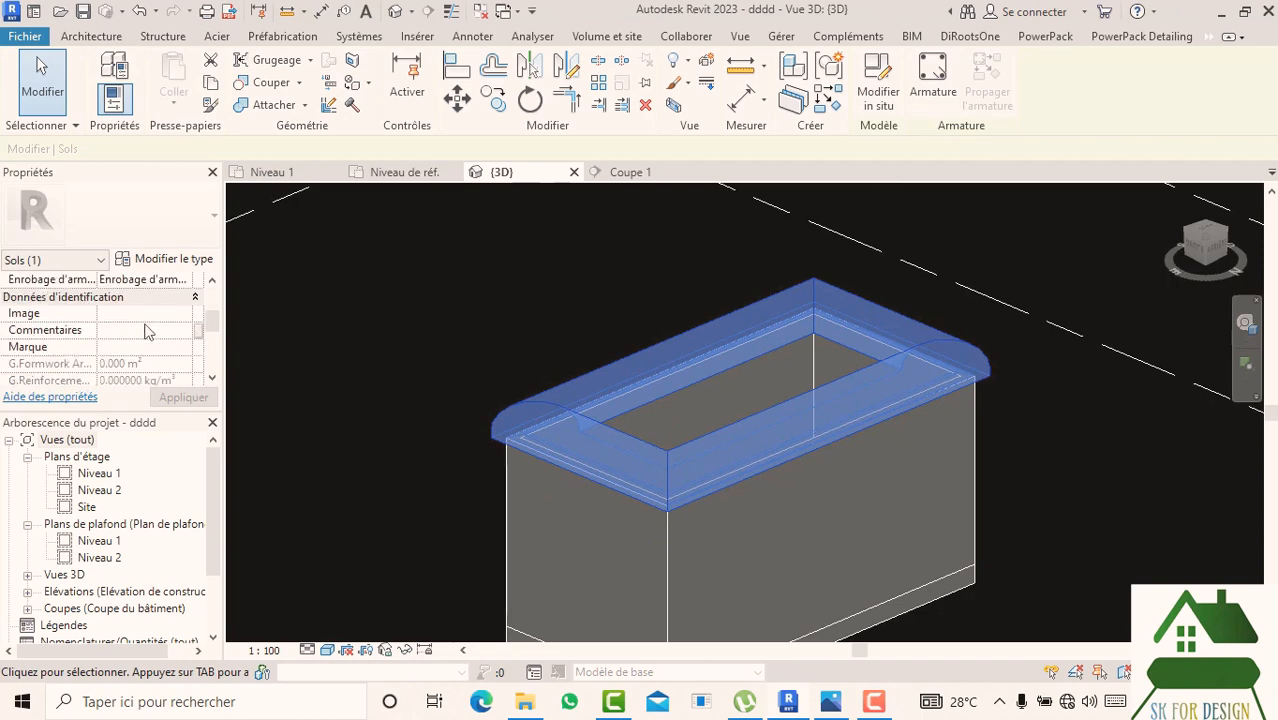
{"action": "scroll", "coordinate": [145, 336], "scroll_direction": "up", "scroll_amount": 6}
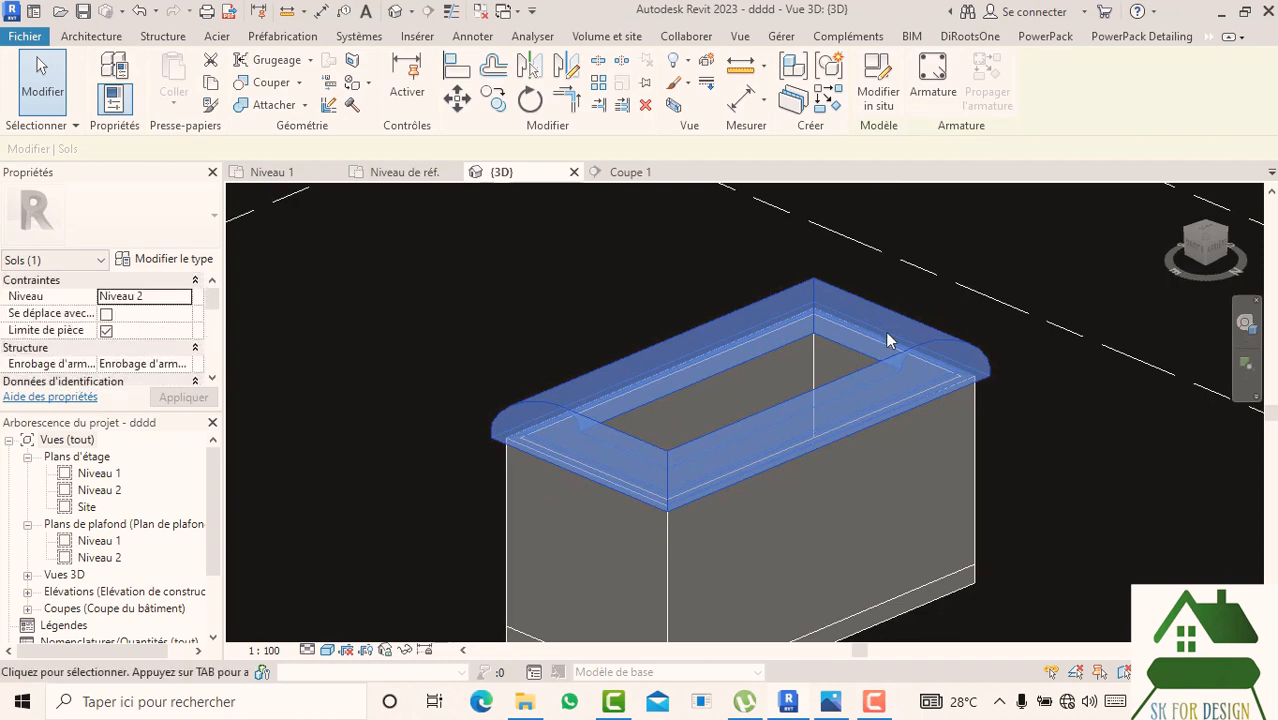
{"action": "left_click", "coordinate": [613, 299]}
{"action": "scroll", "coordinate": [605, 280], "scroll_direction": "down", "scroll_amount": 2}
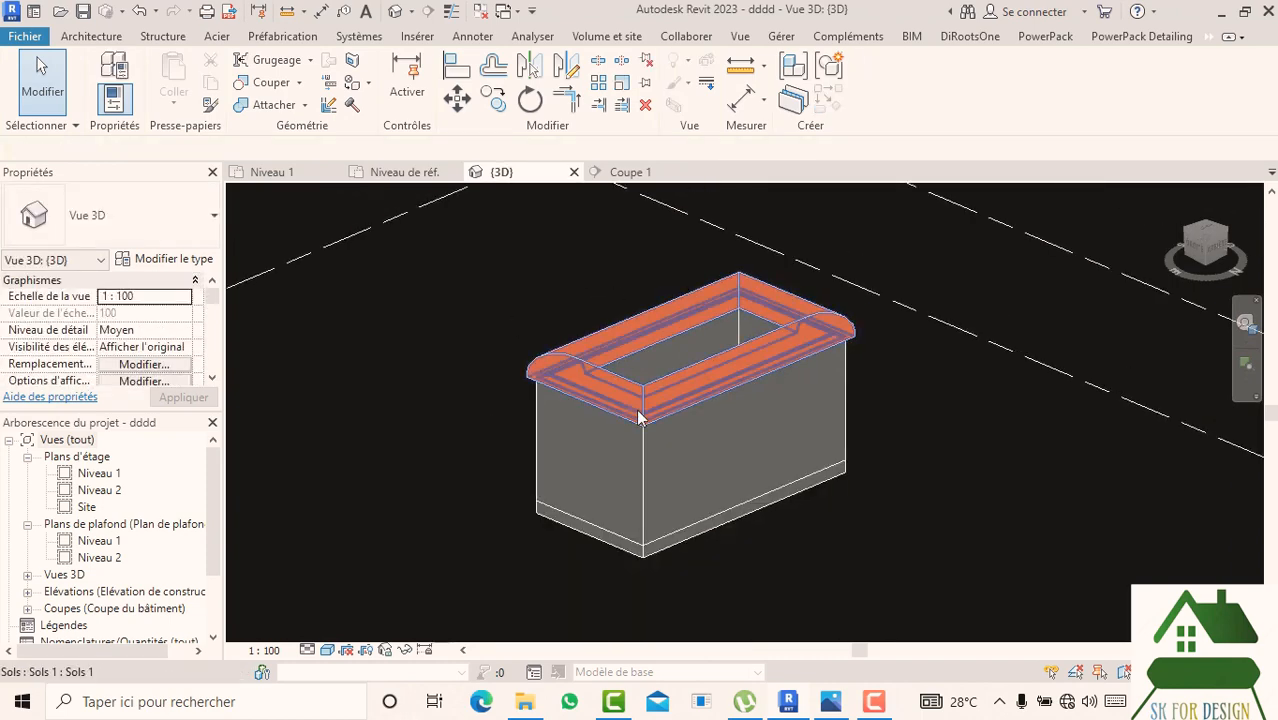
{"action": "left_click", "coordinate": [640, 418]}
{"action": "scroll", "coordinate": [180, 335], "scroll_direction": "down", "scroll_amount": 5}
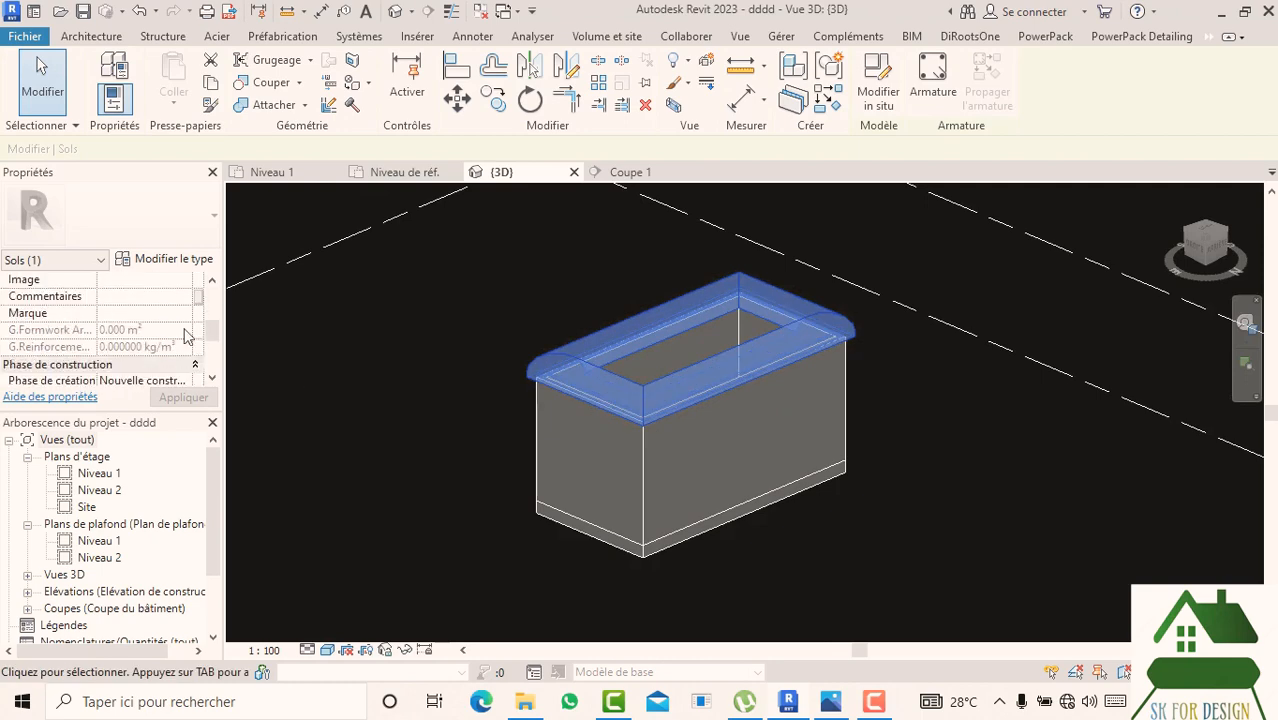
{"action": "scroll", "coordinate": [185, 337], "scroll_direction": "down", "scroll_amount": 3}
{"action": "scroll", "coordinate": [750, 419], "scroll_direction": "up", "scroll_amount": 2}
{"action": "scroll", "coordinate": [750, 419], "scroll_direction": "down", "scroll_amount": 2}
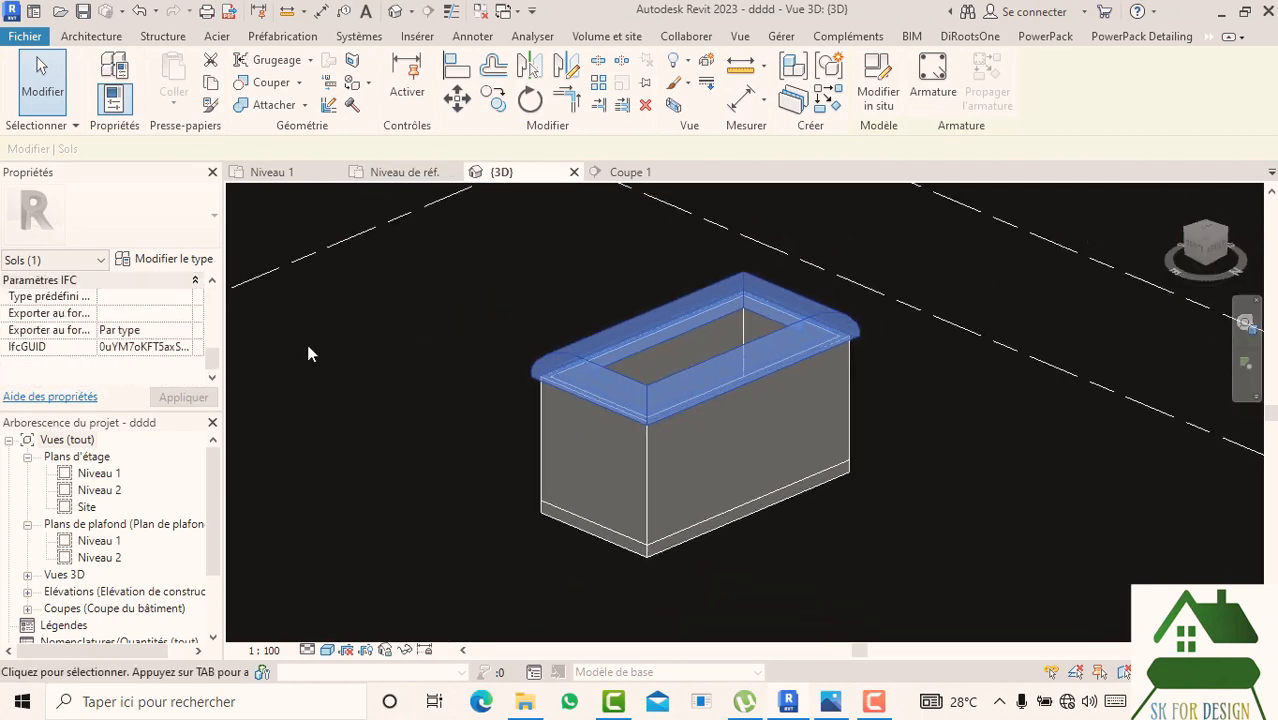
- Examine the selected rim and the walls beneath it from another side of the model
{"action": "scroll", "coordinate": [852, 463], "scroll_direction": "up", "scroll_amount": 2}
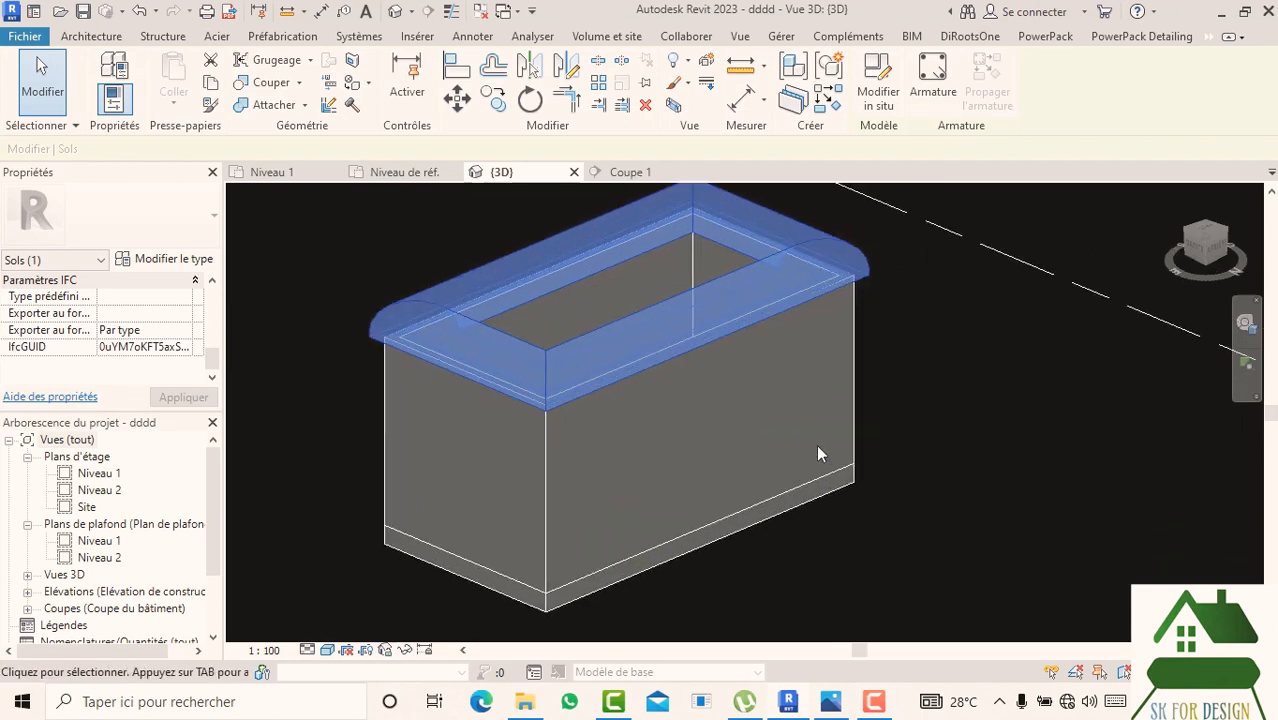
{"action": "scroll", "coordinate": [816, 444], "scroll_direction": "down", "scroll_amount": 3}
{"action": "left_click", "coordinate": [1210, 255]}
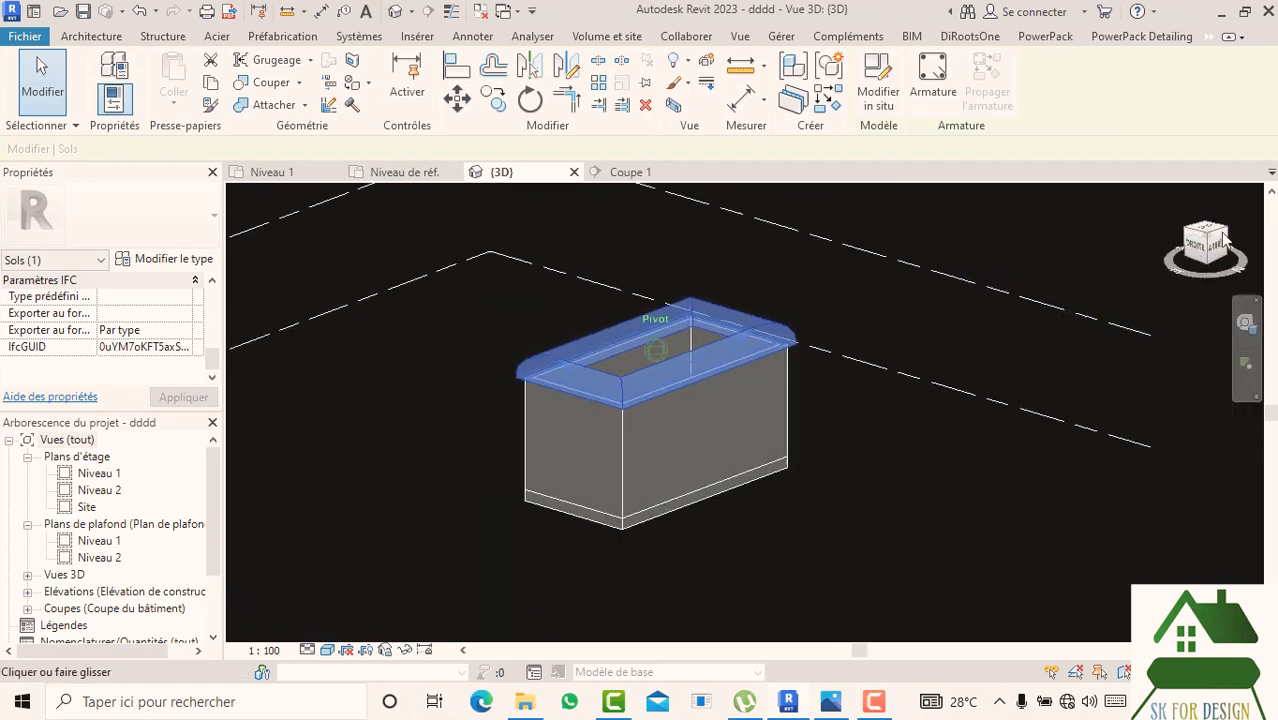
{"action": "middle_click_drag", "start_coordinate": [368, 250], "coordinate": [494, 277], "text": "shift"}
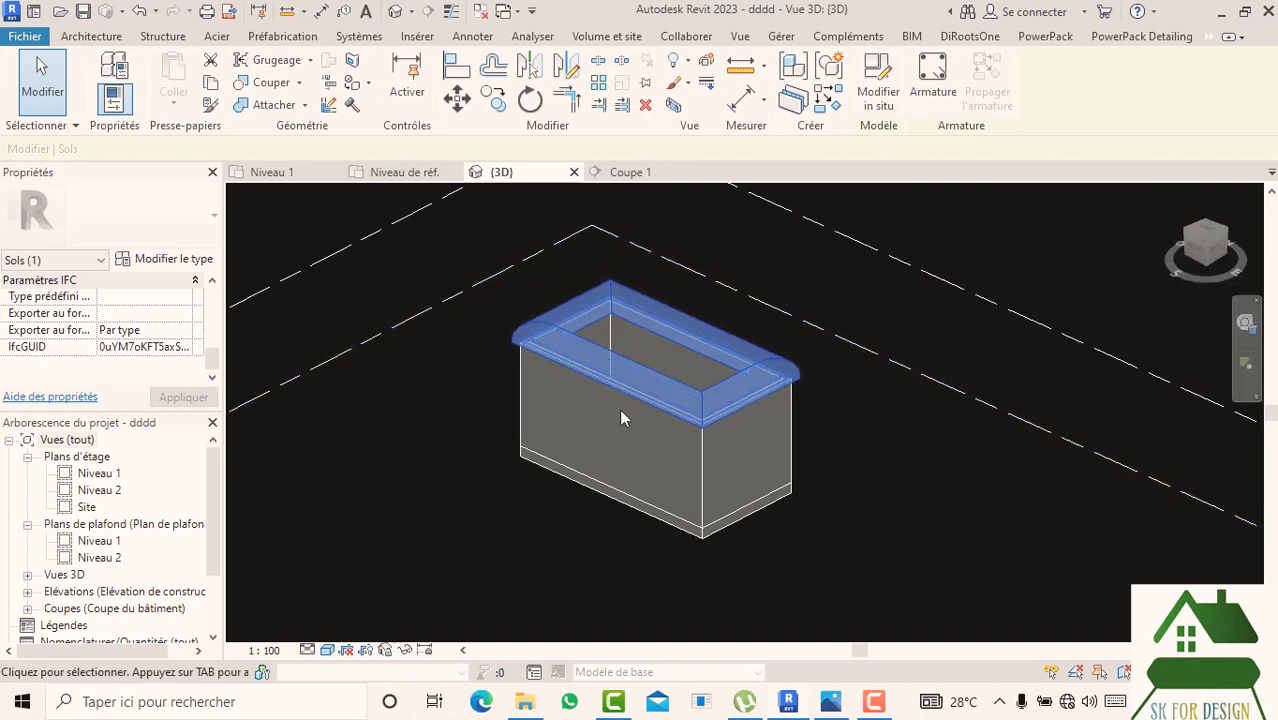
{"action": "mouse_move", "coordinate": [686, 404]}
{"action": "middle_mouse_down", "text": "shift"}
{"action": "mouse_move", "coordinate": [675, 507]}
{"action": "mouse_move", "coordinate": [676, 410]}
{"action": "middle_mouse_up", "text": "shift"}
{"action": "scroll", "coordinate": [676, 498], "scroll_direction": "up", "scroll_amount": 1}
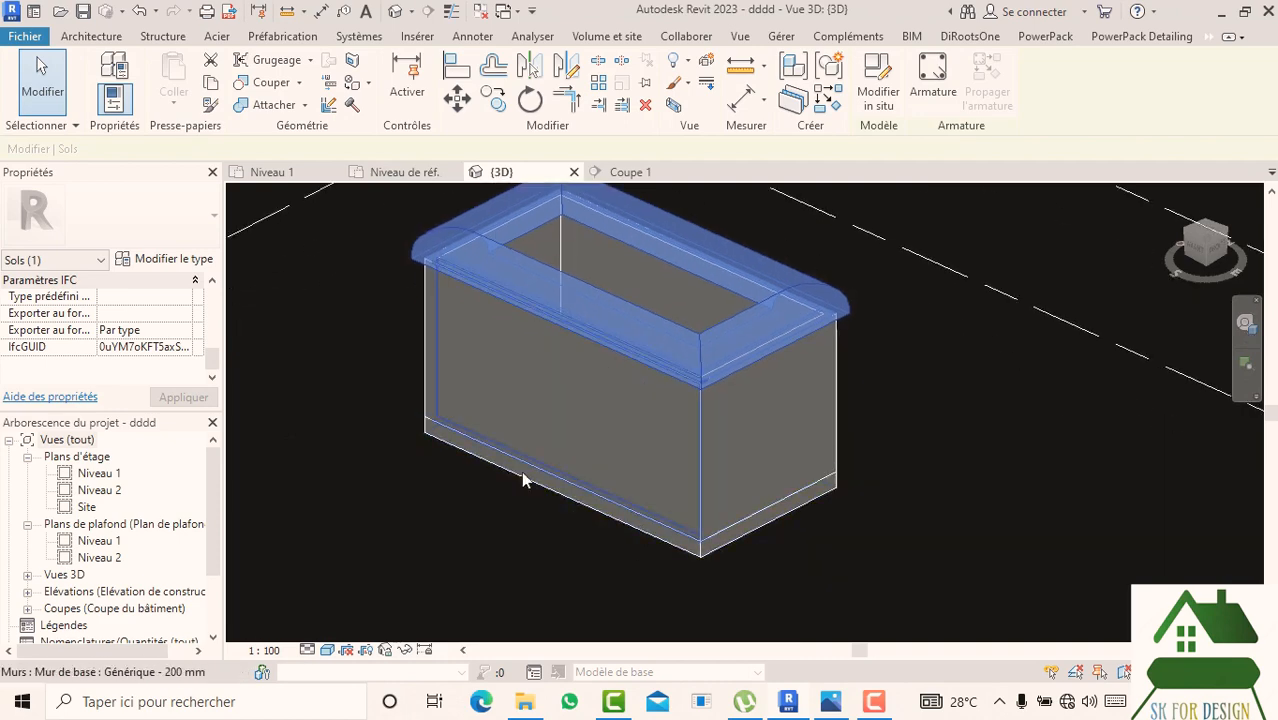
{"action": "middle_click_drag", "start_coordinate": [516, 463], "coordinate": [530, 514]}
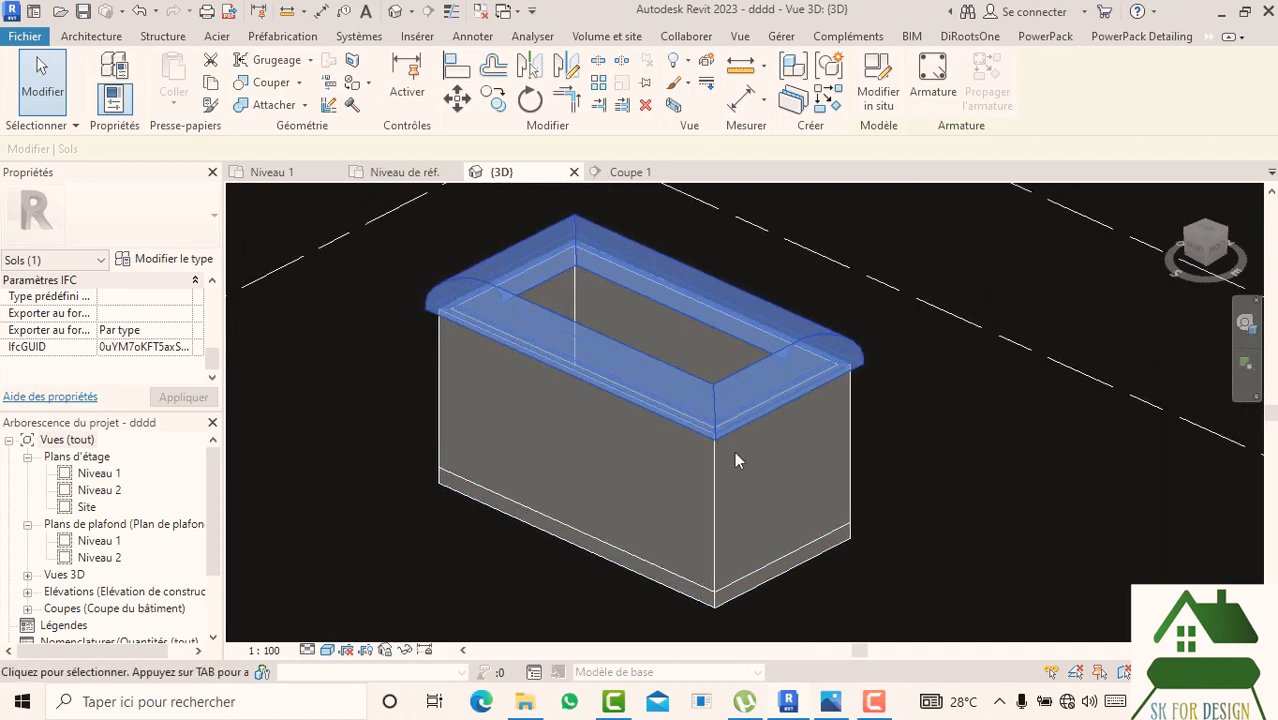
- Open the rendering s7 from a project folder inside "mes projet architecture" and examine the mouldings around its arches
{"action": "left_click", "coordinate": [829, 704]}
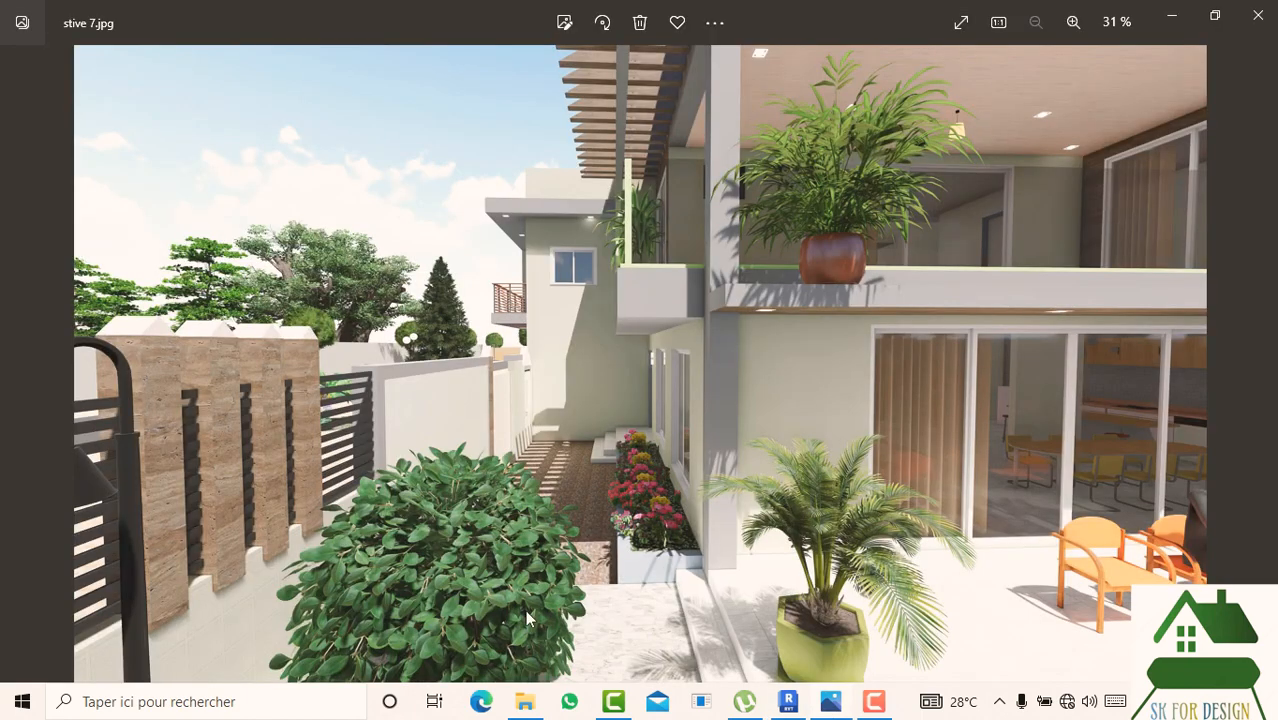
{"action": "left_click", "coordinate": [523, 704]}
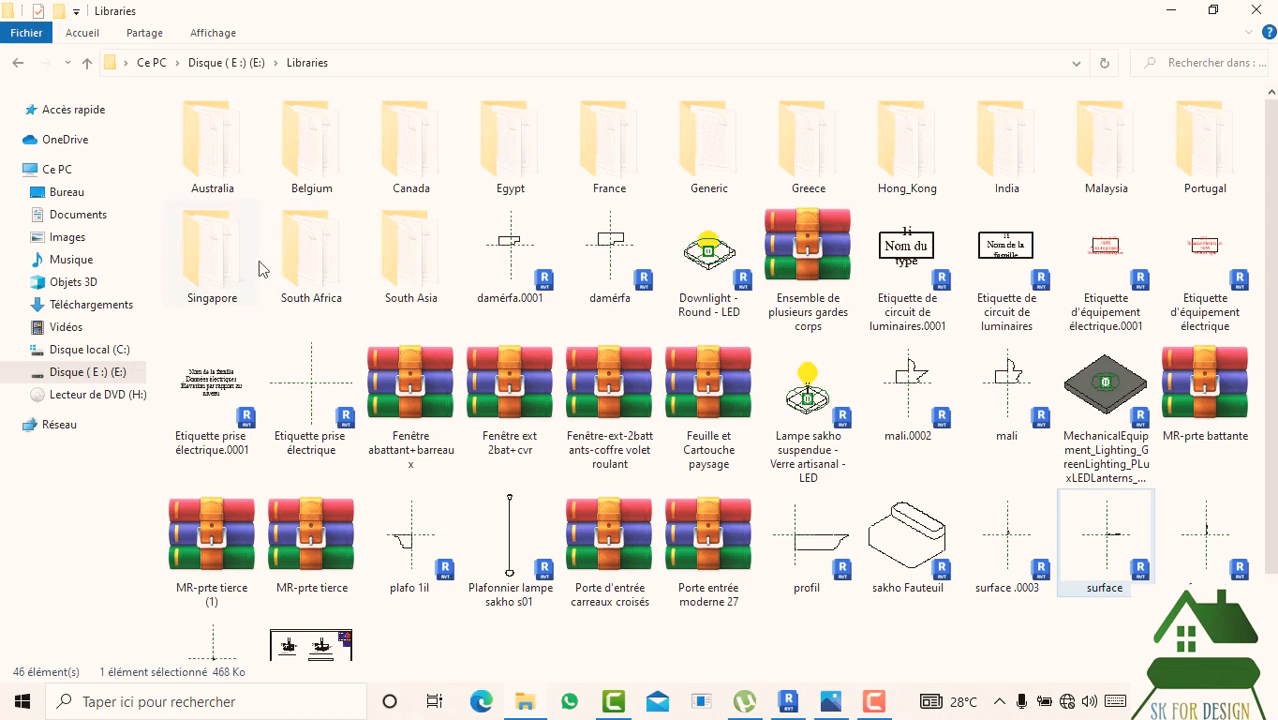
{"action": "left_click", "coordinate": [16, 70]}
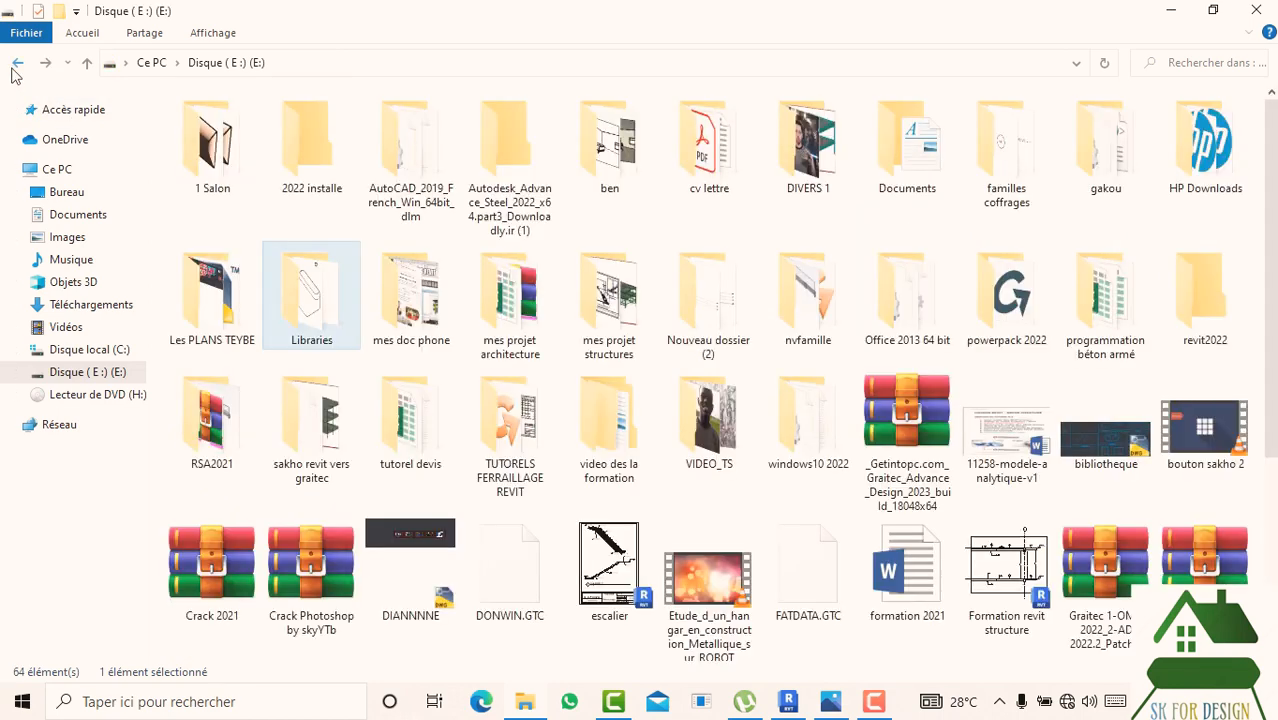
{"action": "double_click", "coordinate": [505, 283]}
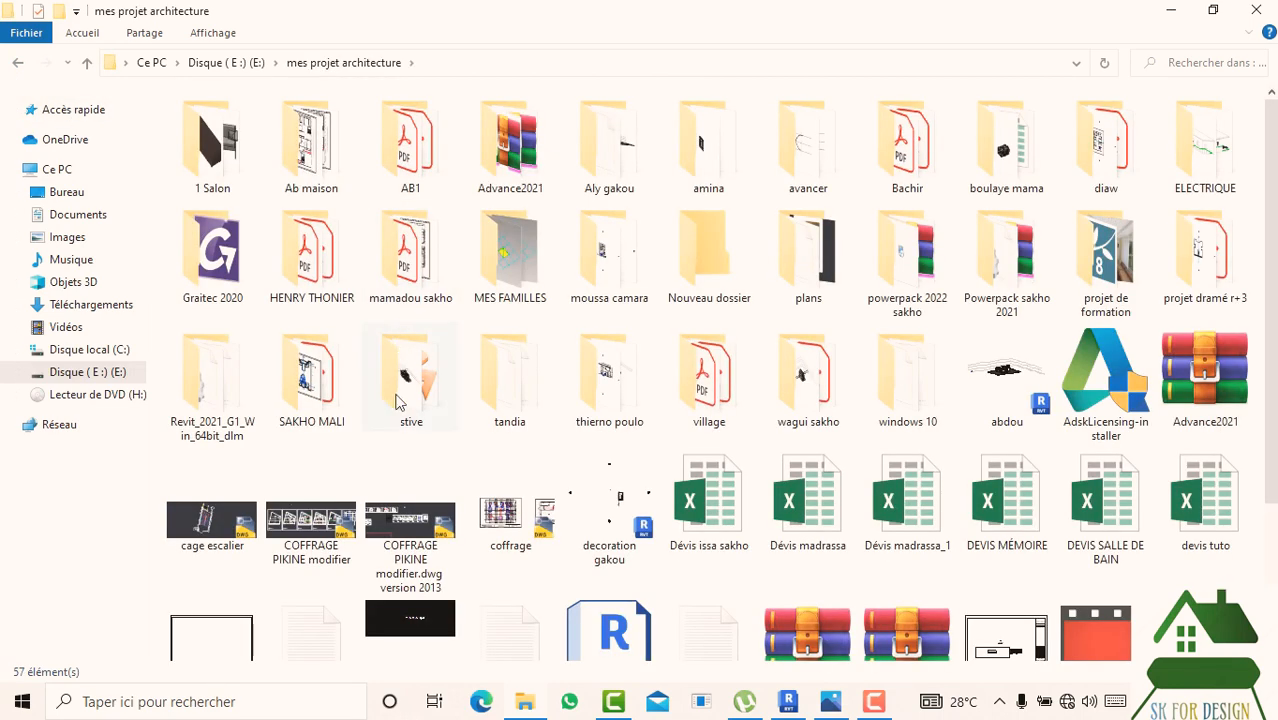
{"action": "double_click", "coordinate": [318, 405]}
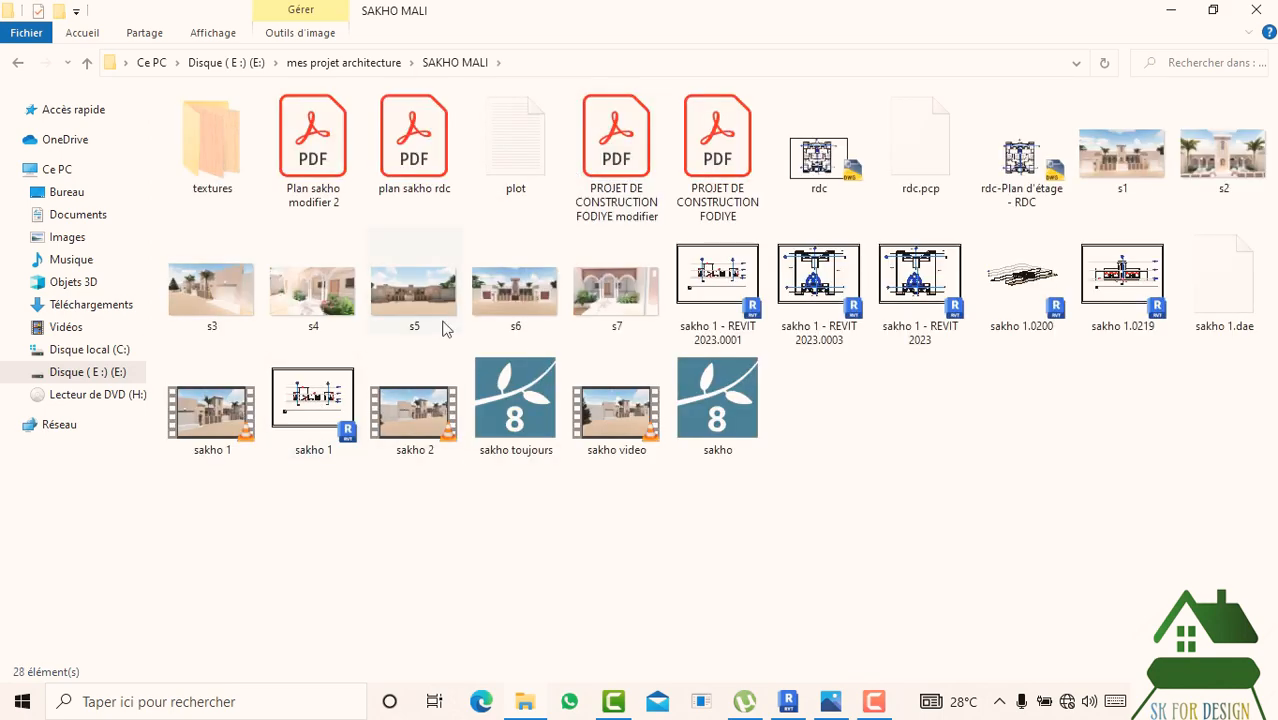
{"action": "left_click", "coordinate": [617, 290]}
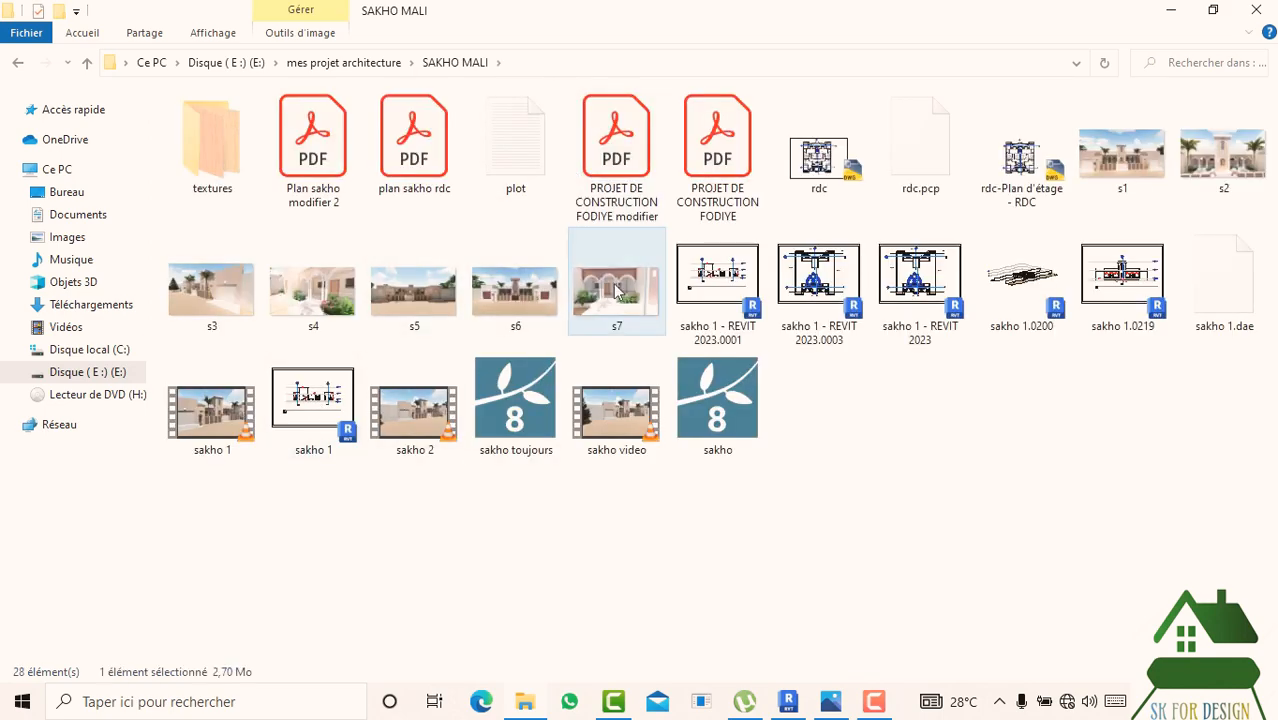
{"action": "double_click", "coordinate": [617, 290]}
{"action": "scroll", "coordinate": [214, 285], "scroll_direction": "up", "scroll_amount": 2}
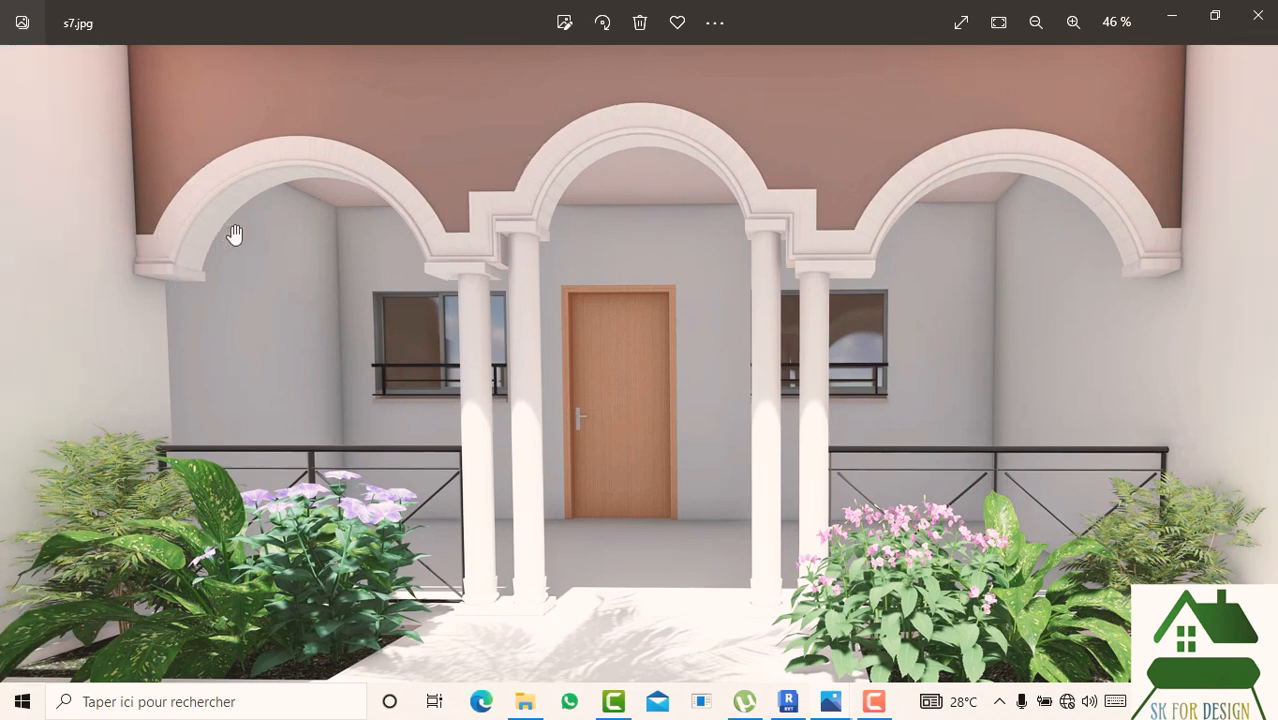
{"action": "scroll", "coordinate": [518, 196], "scroll_direction": "down", "scroll_amount": 2}
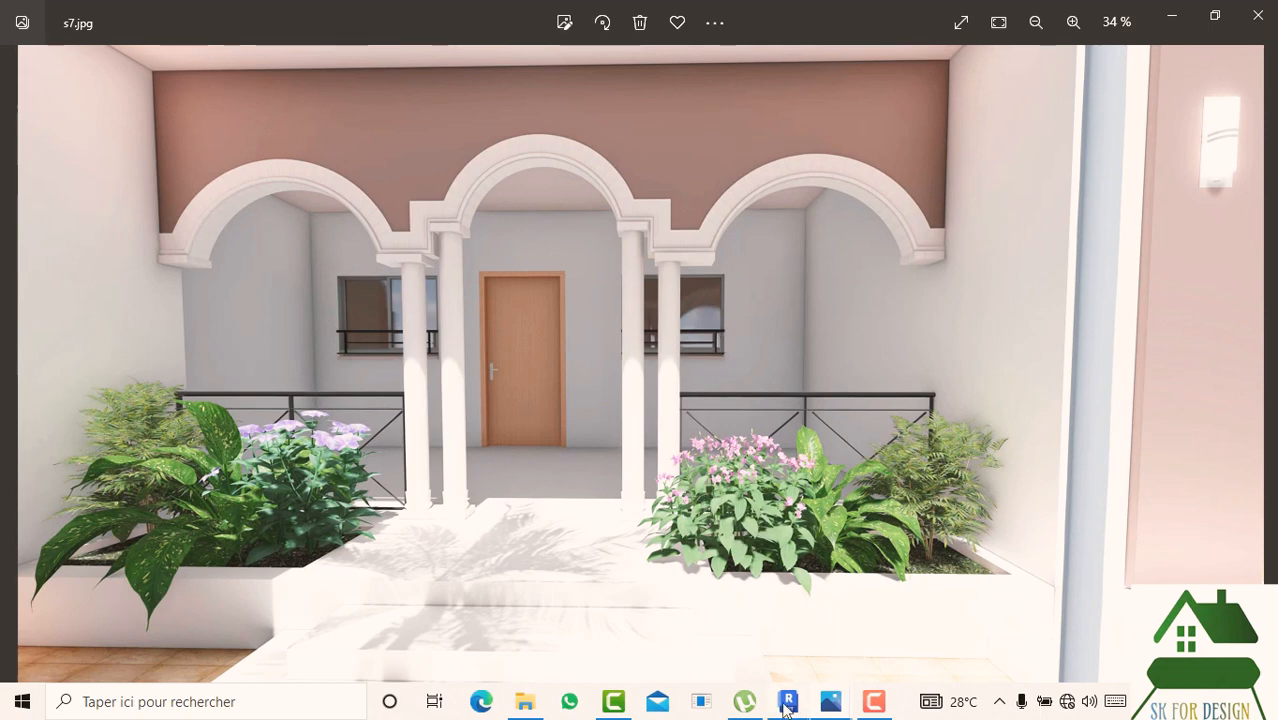
- Switch back to Revit, deselect the rim and inspect the finished model from the side and front
{"action": "left_click", "coordinate": [788, 702]}
{"action": "scroll", "coordinate": [799, 472], "scroll_direction": "down", "scroll_amount": 3}
{"action": "left_click", "coordinate": [799, 472]}
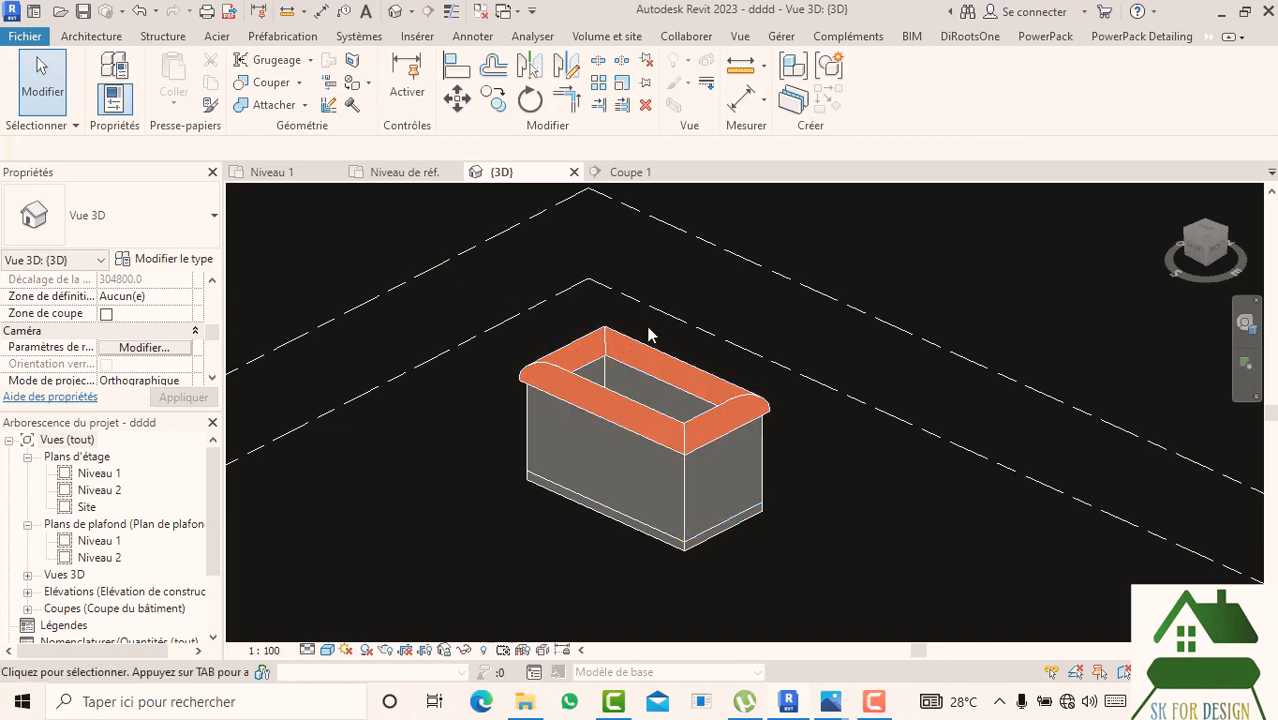
{"action": "left_click", "coordinate": [1213, 255]}
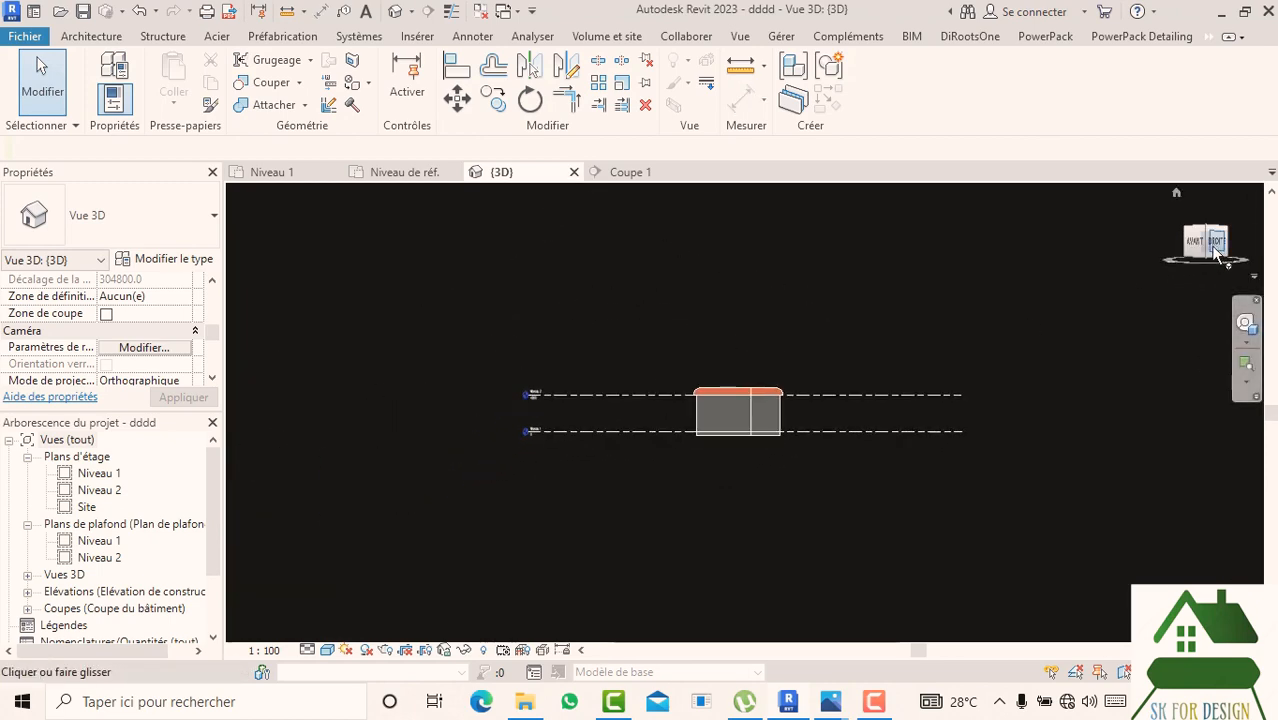
{"action": "left_click_drag", "start_coordinate": [1213, 249], "coordinate": [1219, 276]}
{"action": "scroll", "coordinate": [780, 372], "scroll_direction": "up", "scroll_amount": 2}
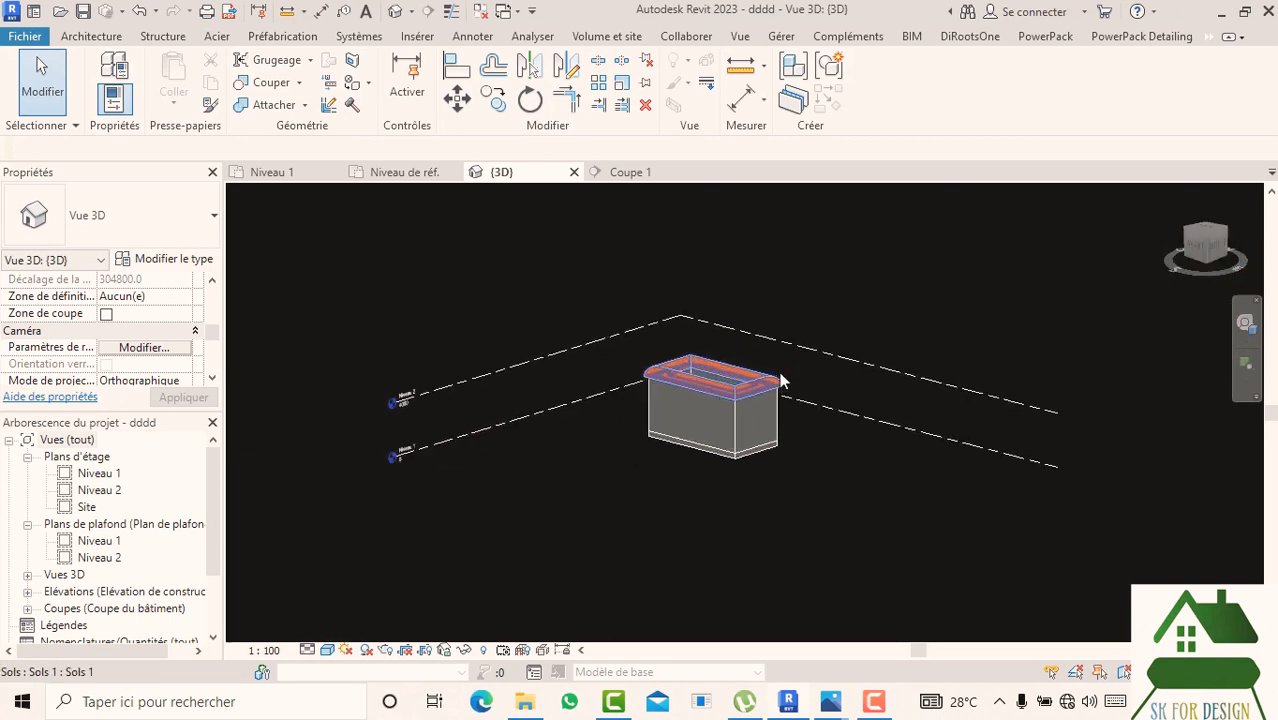
{"action": "scroll", "coordinate": [782, 380], "scroll_direction": "up", "scroll_amount": 1}
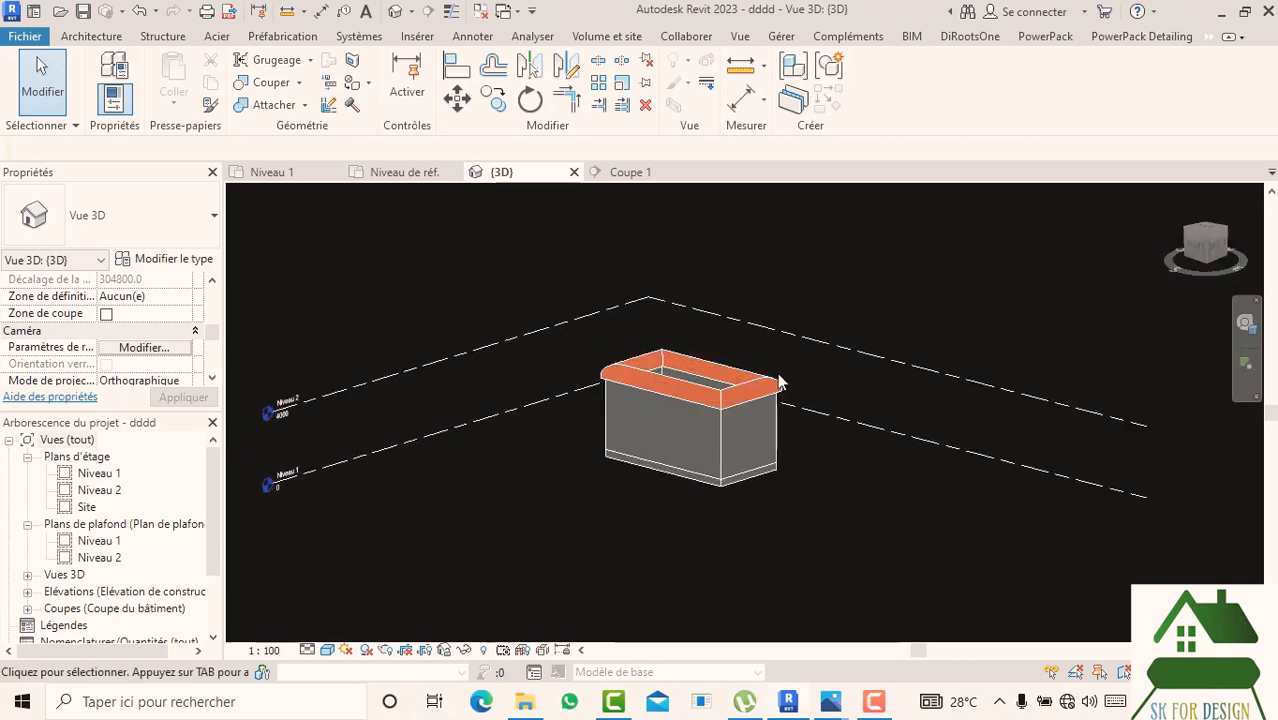
{"action": "middle_click_drag", "start_coordinate": [801, 374], "coordinate": [810, 378]}
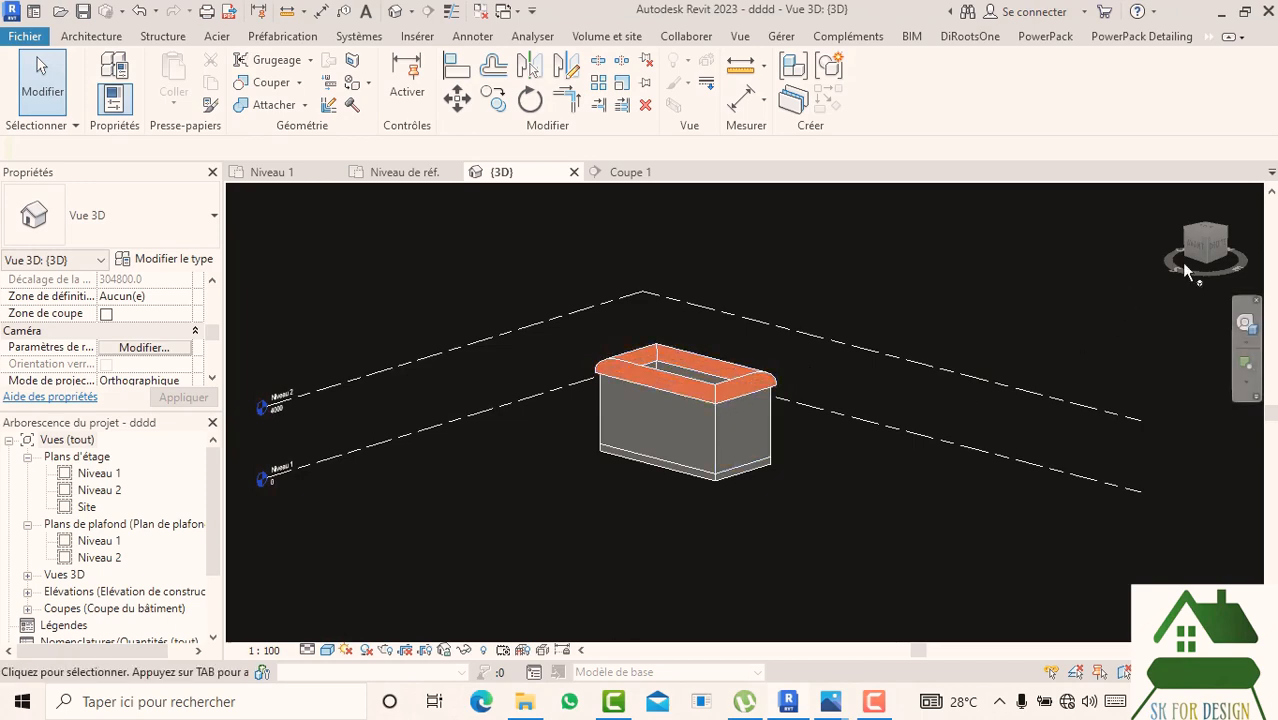
{"action": "mouse_move", "coordinate": [1200, 250]}
{"action": "left_mouse_down"}
{"action": "mouse_move", "coordinate": [1268, 262]}
{"action": "mouse_move", "coordinate": [311, 254]}
{"action": "mouse_move", "coordinate": [321, 258]}
{"action": "left_mouse_up"}
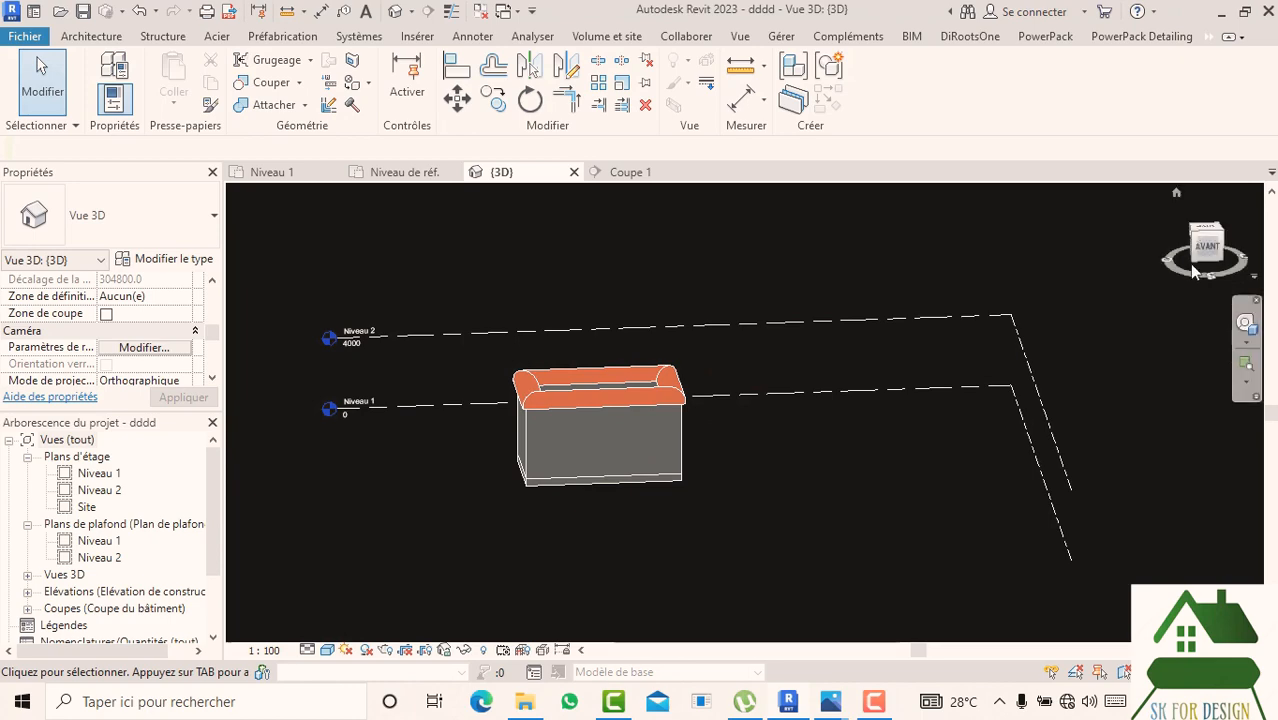
{"action": "left_click_drag", "start_coordinate": [1226, 250], "coordinate": [1236, 248]}
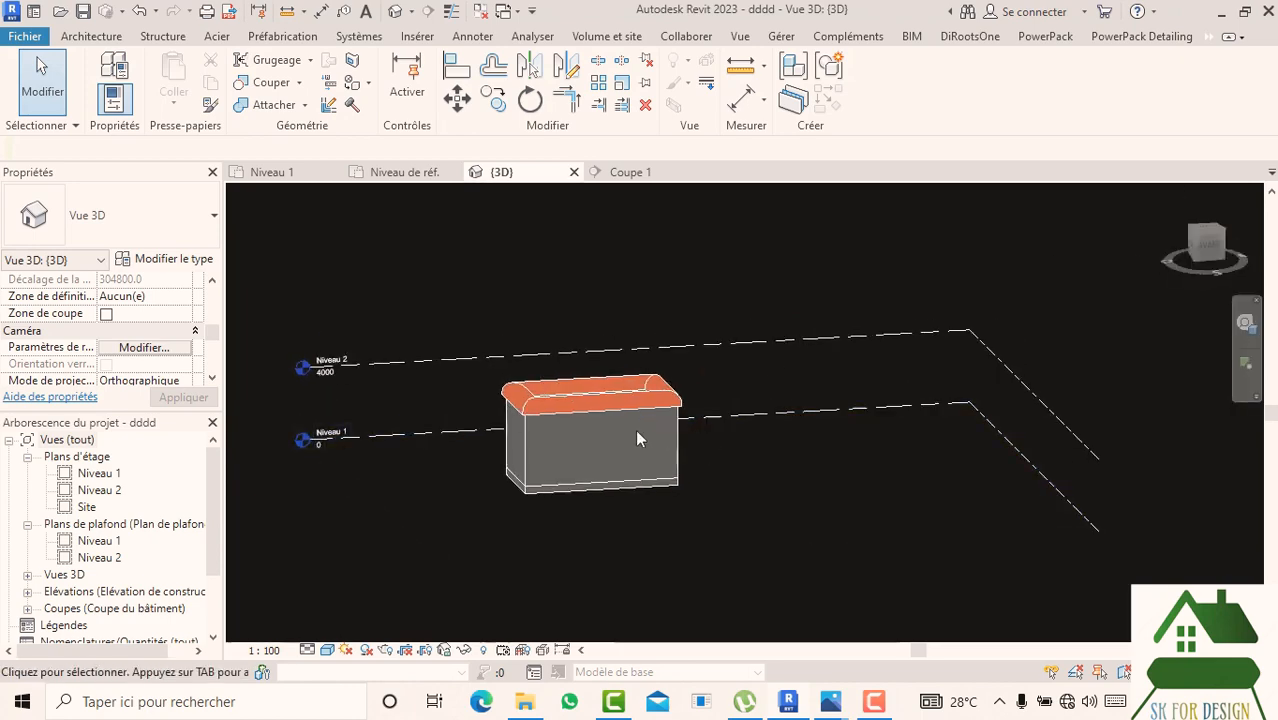
{"action": "scroll", "coordinate": [634, 430], "scroll_direction": "up", "scroll_amount": 2}
{"action": "scroll", "coordinate": [708, 420], "scroll_direction": "down", "scroll_amount": 1}
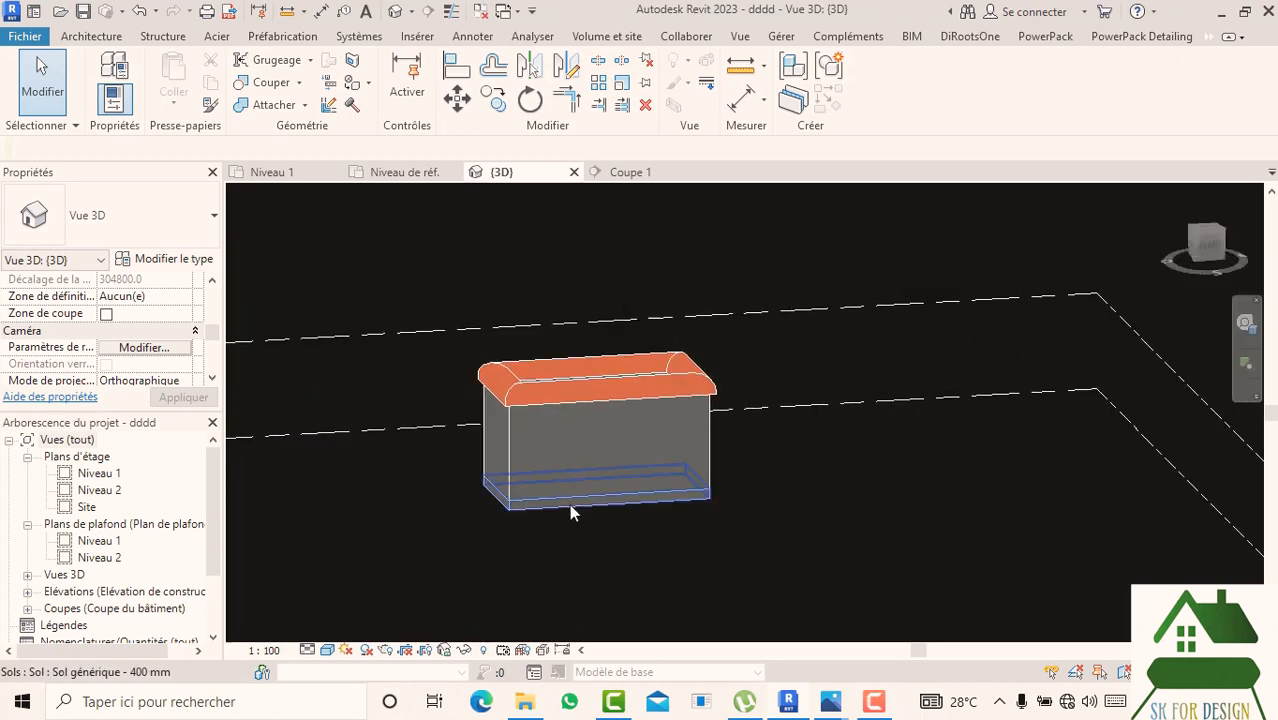
{"action": "left_click", "coordinate": [91, 36]}
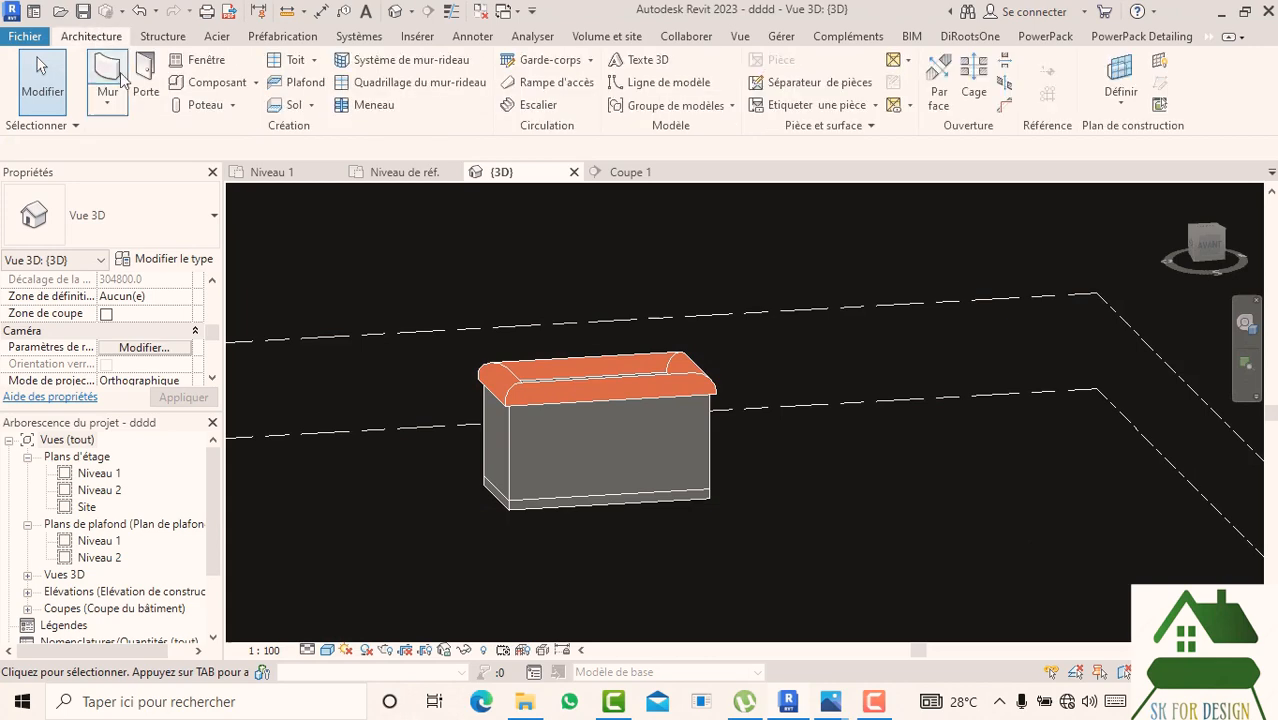
{"action": "left_click", "coordinate": [148, 80]}
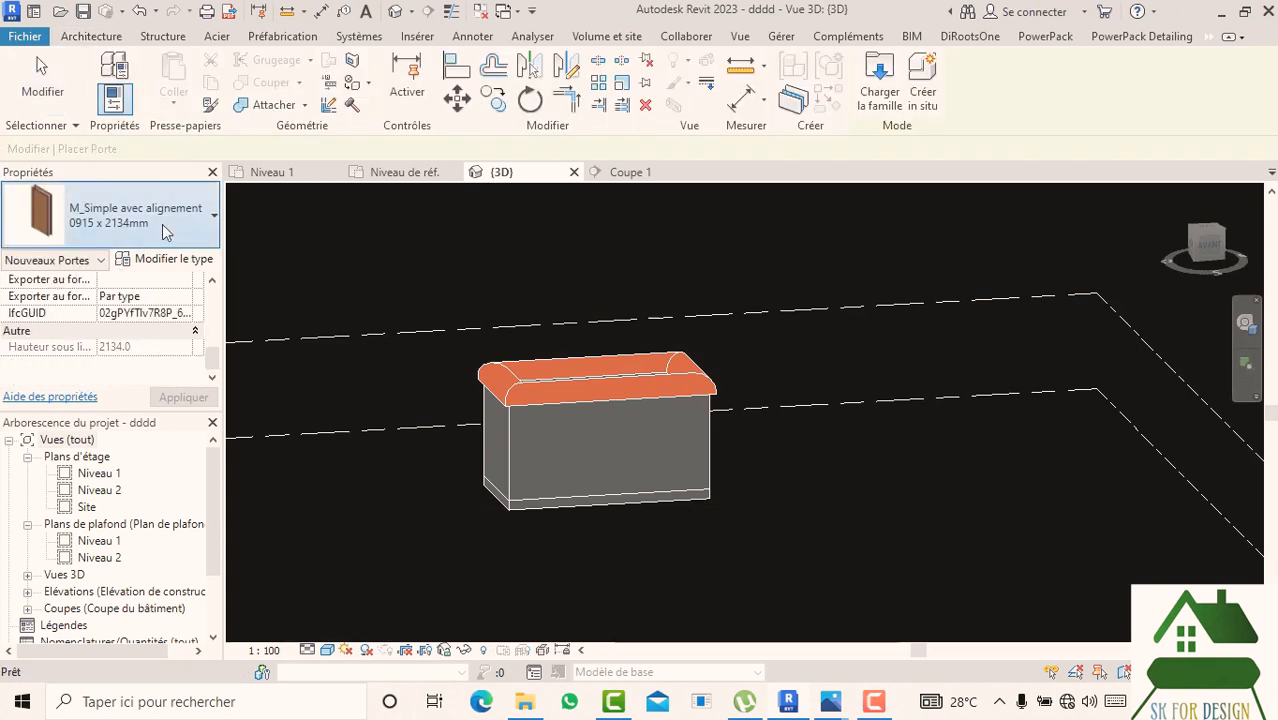
{"action": "left_click", "coordinate": [150, 222]}
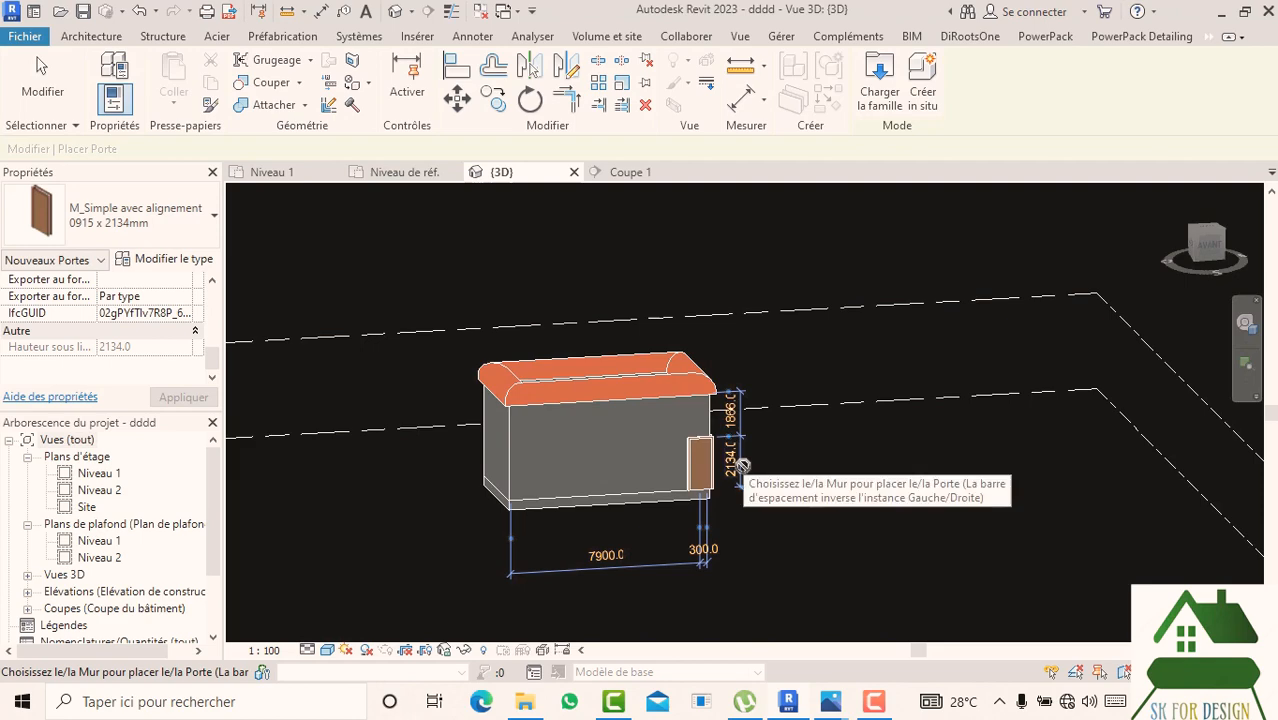
{"action": "left_click", "coordinate": [718, 456]}
{"action": "key", "text": "Escape"}
{"action": "key", "text": "Escape"}
{"action": "left_click", "coordinate": [718, 455]}
{"action": "key", "text": "Escape"}
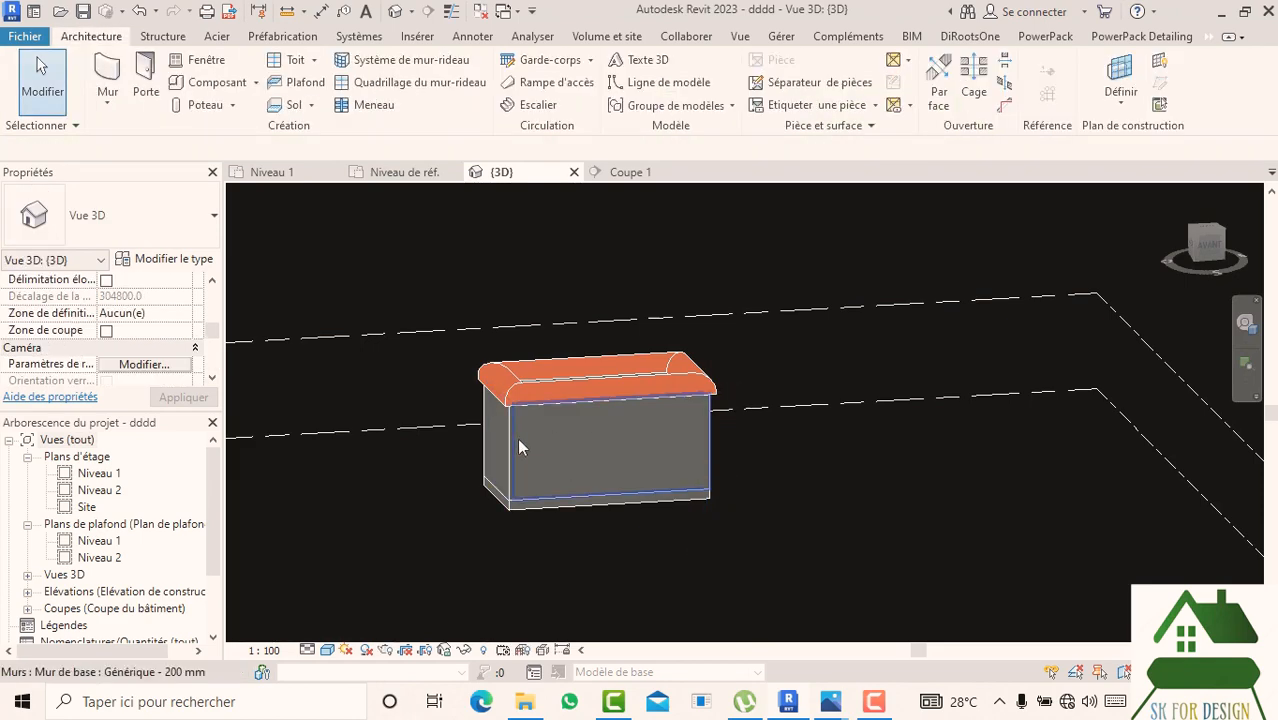
{"action": "left_click", "coordinate": [676, 455]}
{"action": "left_click", "coordinate": [809, 465]}
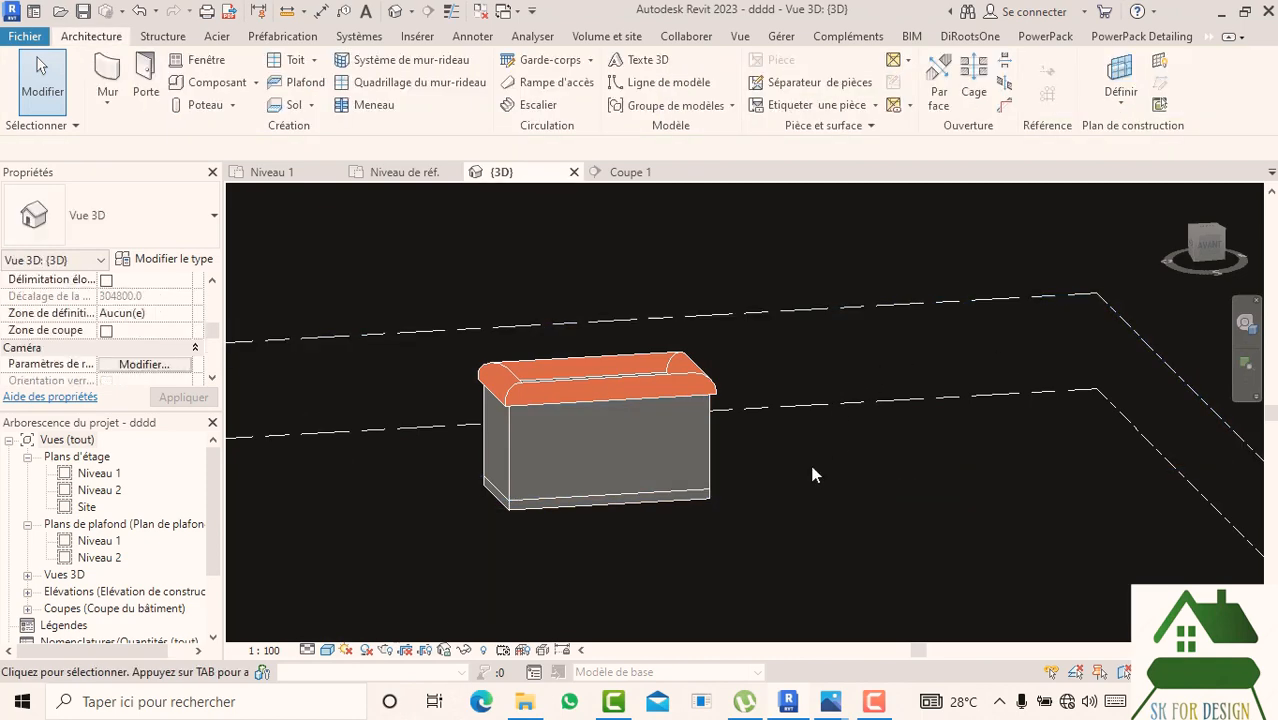
{"action": "middle_click_drag", "start_coordinate": [809, 465], "coordinate": [825, 416]}
- In the Niveau 1 plan, draw two separate collinear Générique - 200 mm walls below the rectangular walls, the first about 6300 mm long
{"action": "left_click", "coordinate": [271, 172]}
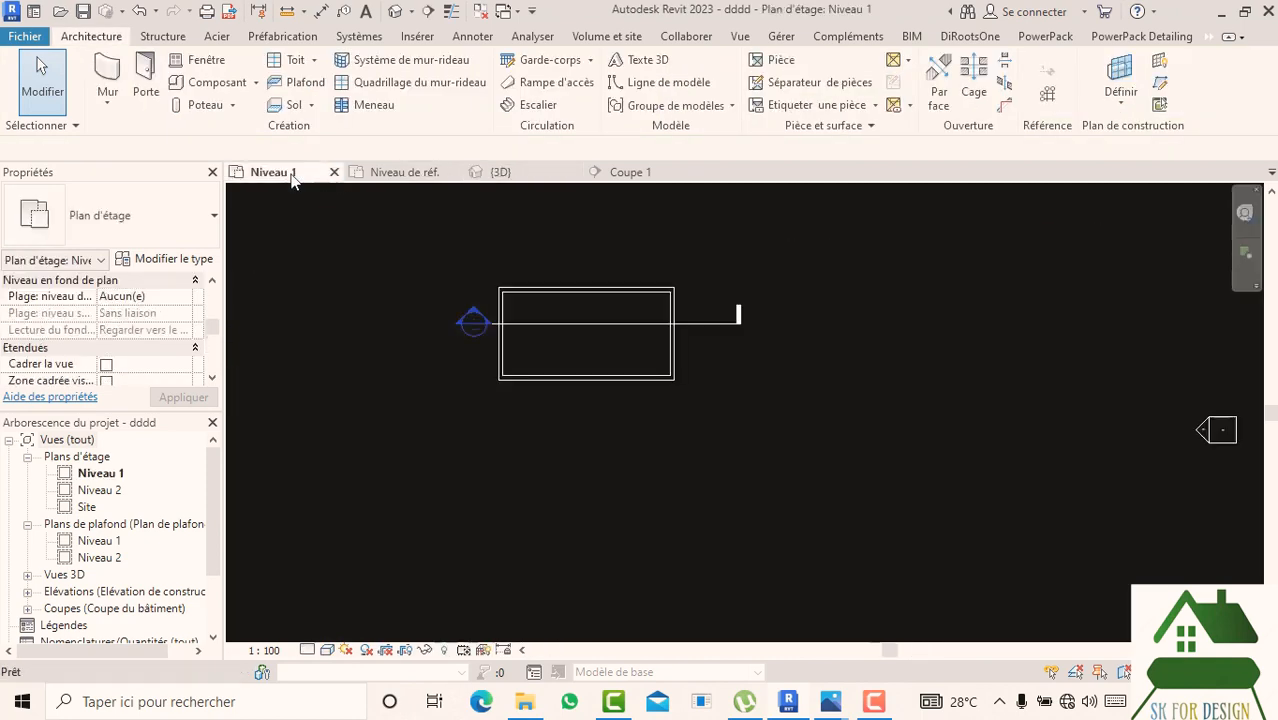
{"action": "left_click", "coordinate": [97, 80]}
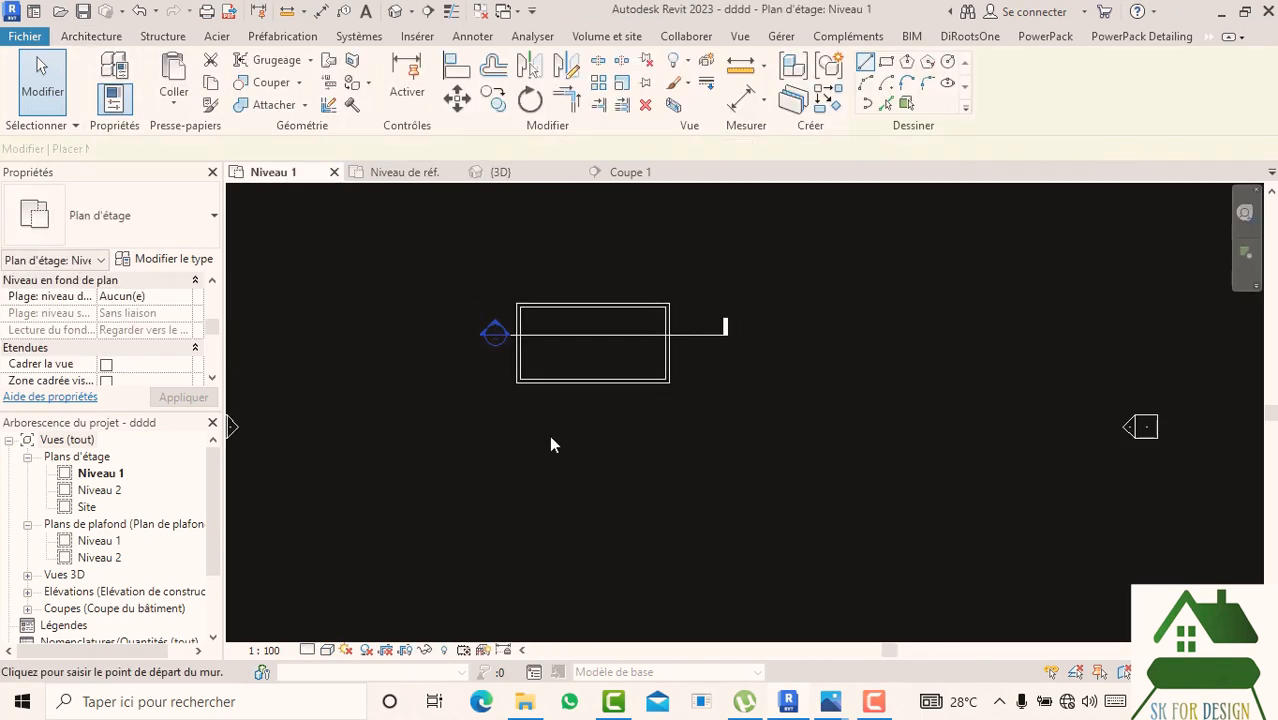
{"action": "left_click", "coordinate": [533, 447]}
{"action": "left_click", "coordinate": [651, 448]}
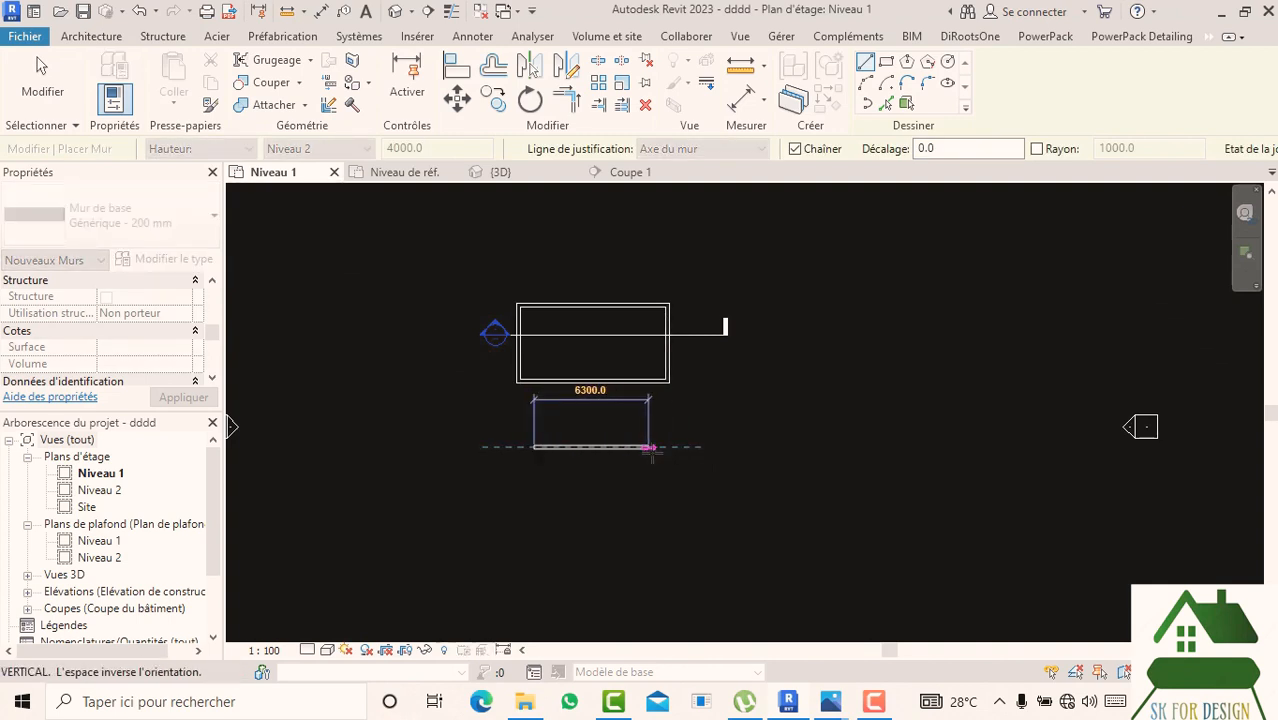
{"action": "key", "text": "Escape"}
{"action": "key", "text": "Escape"}
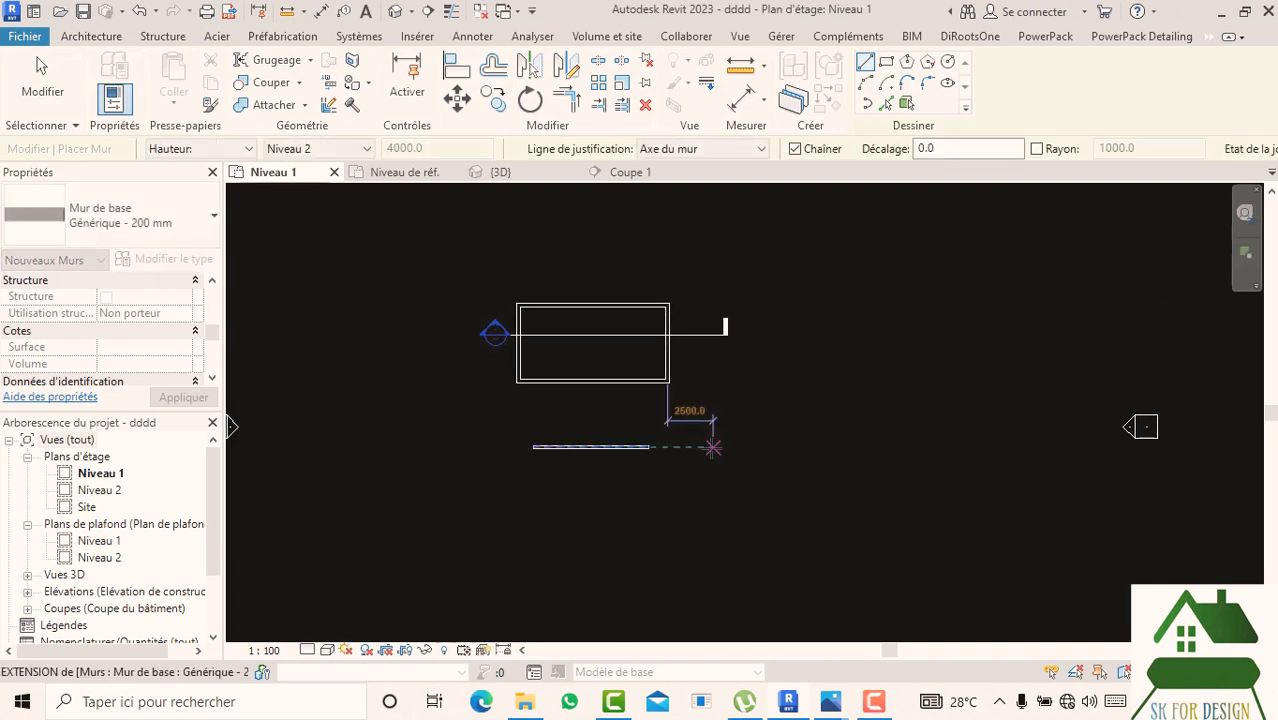
{"action": "left_click", "coordinate": [791, 447]}
{"action": "left_click", "coordinate": [959, 447]}
{"action": "key", "text": "Escape"}
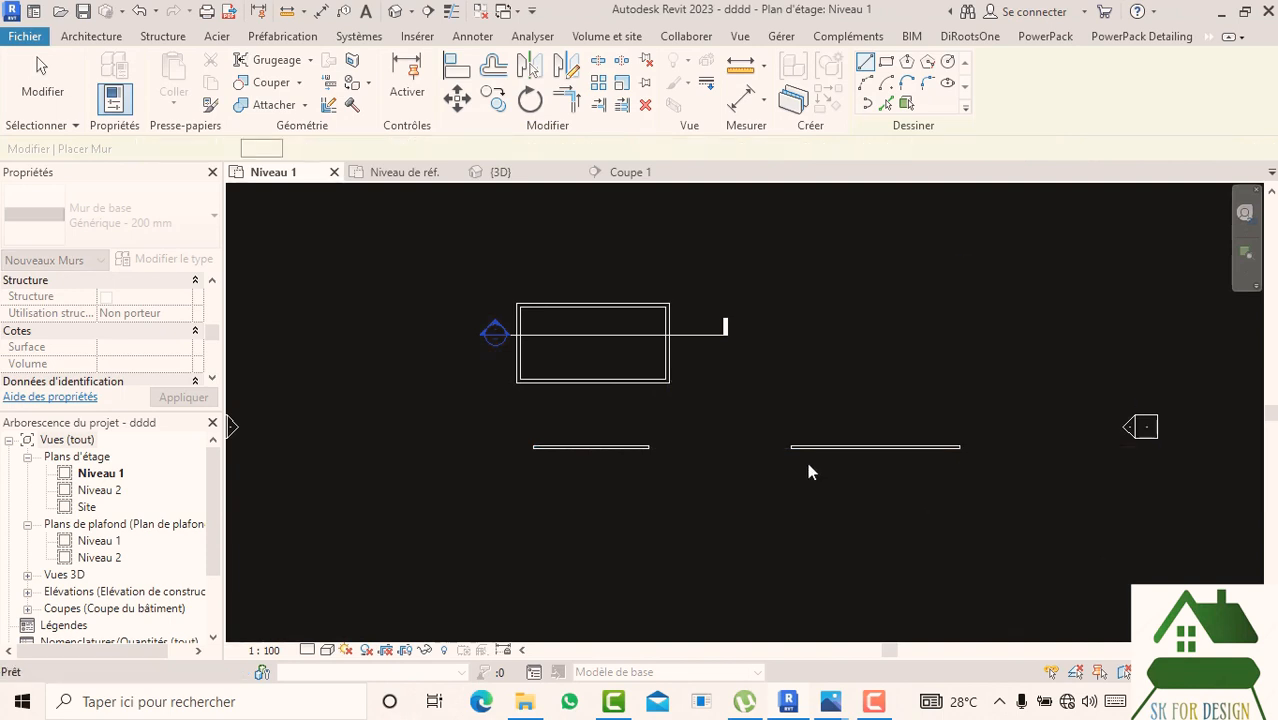
- Open the 3D view and examine the two new freestanding walls beside the rimmed volume
{"action": "scroll", "coordinate": [745, 495], "scroll_direction": "up", "scroll_amount": 2}
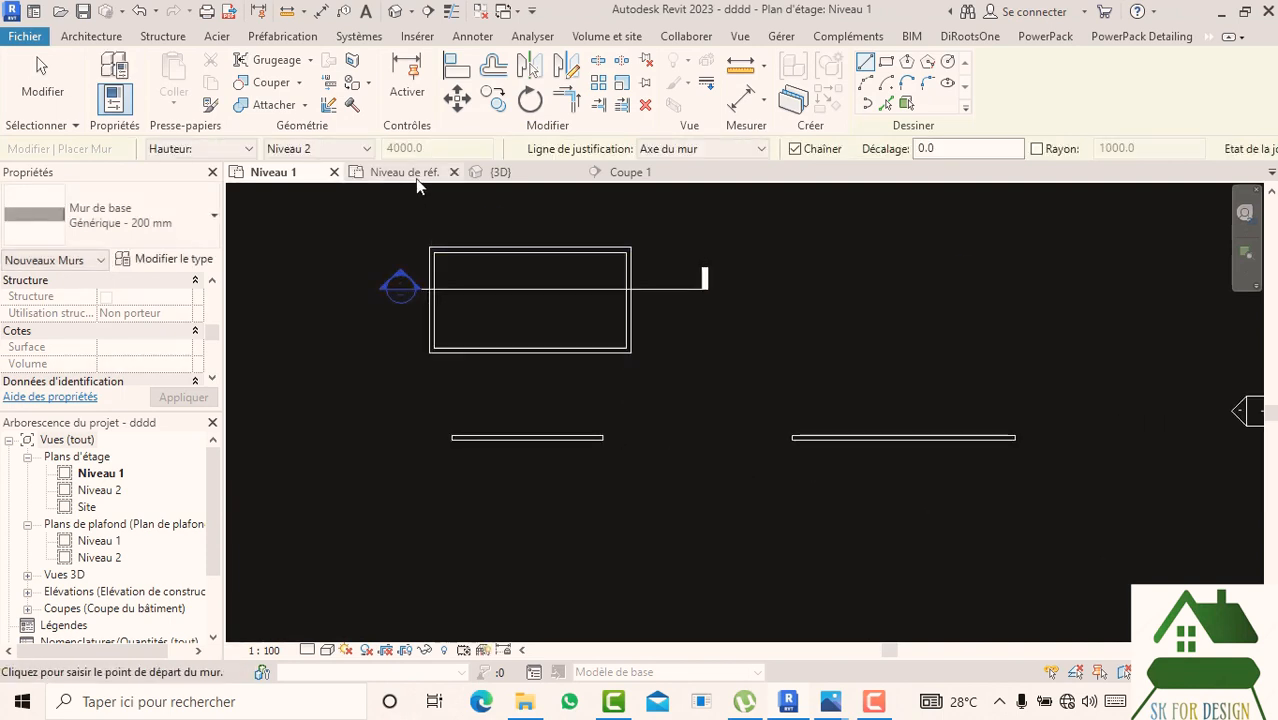
{"action": "left_click", "coordinate": [498, 172]}
{"action": "middle_click_drag", "start_coordinate": [830, 390], "coordinate": [725, 390]}
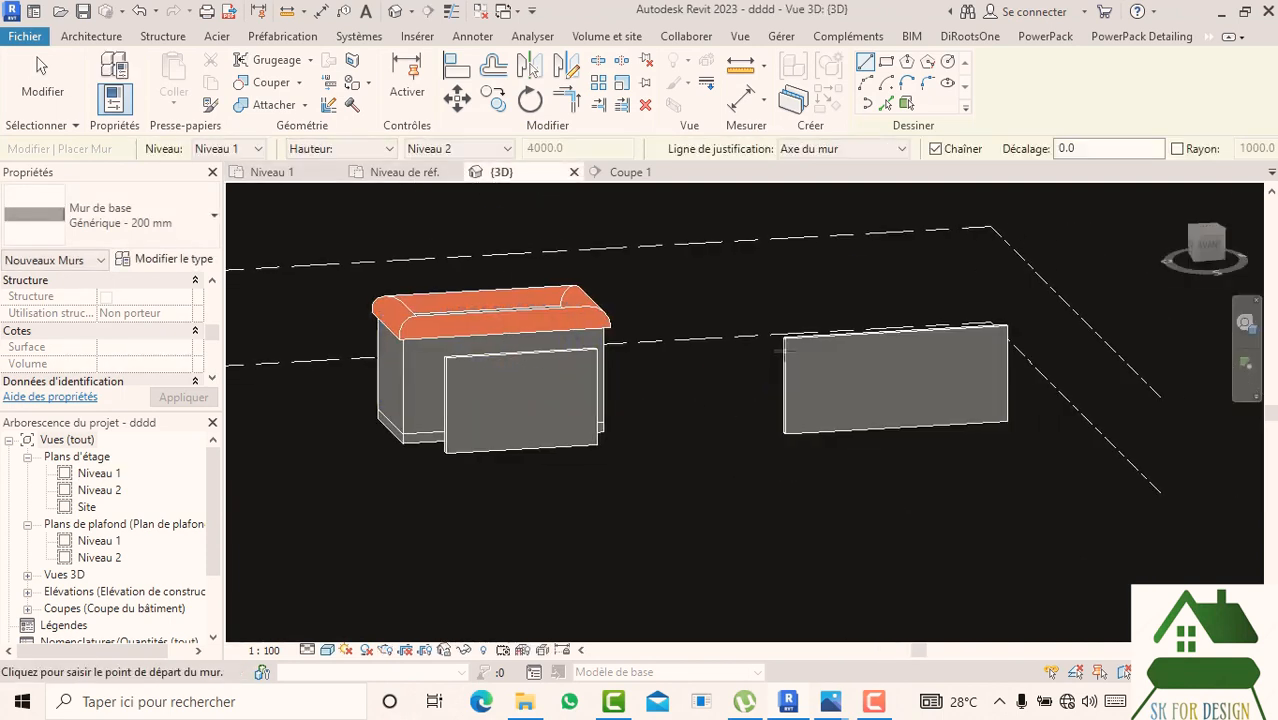
{"action": "left_click_drag", "start_coordinate": [1197, 240], "coordinate": [1226, 229]}
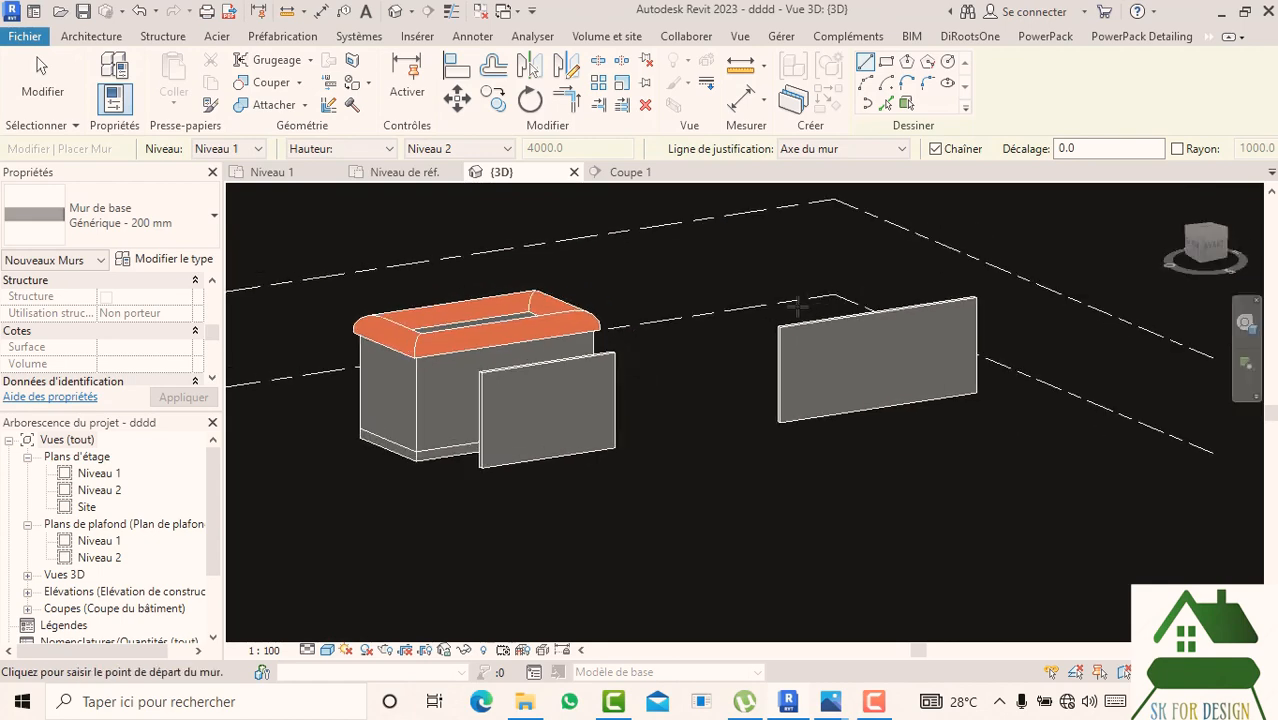
{"action": "scroll", "coordinate": [793, 307], "scroll_direction": "up", "scroll_amount": 2}
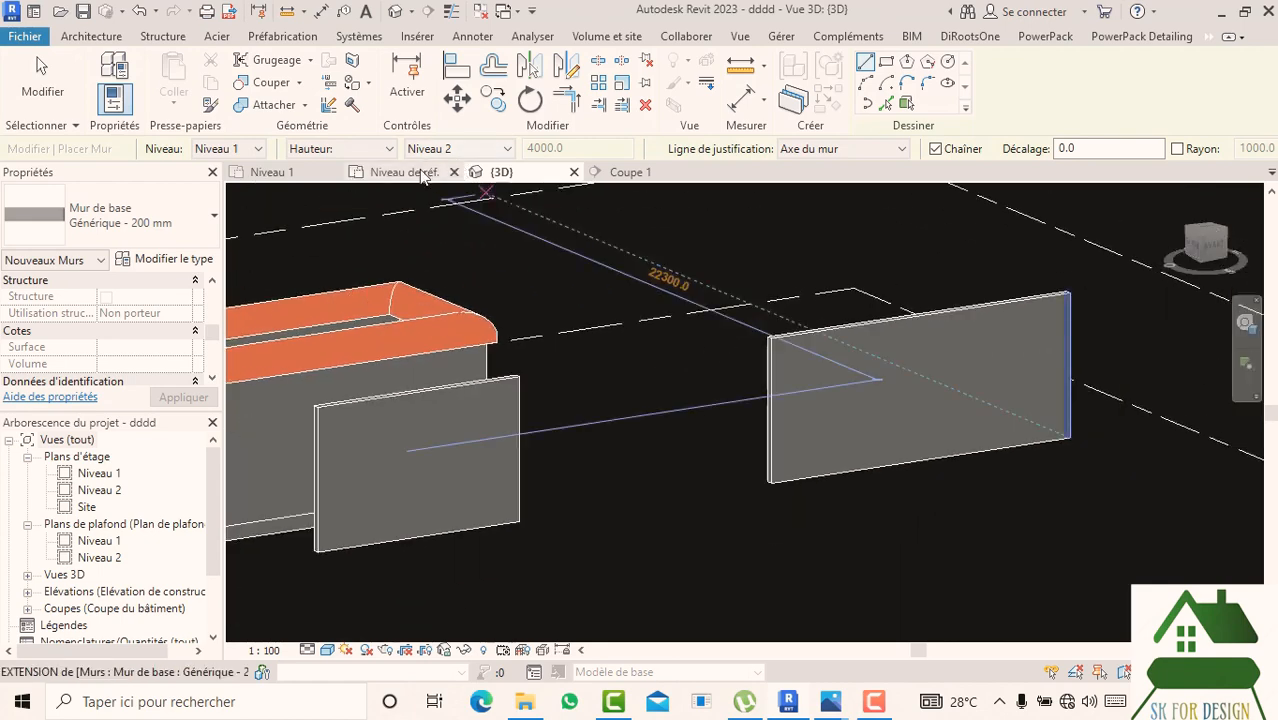
{"action": "left_click", "coordinate": [148, 38]}
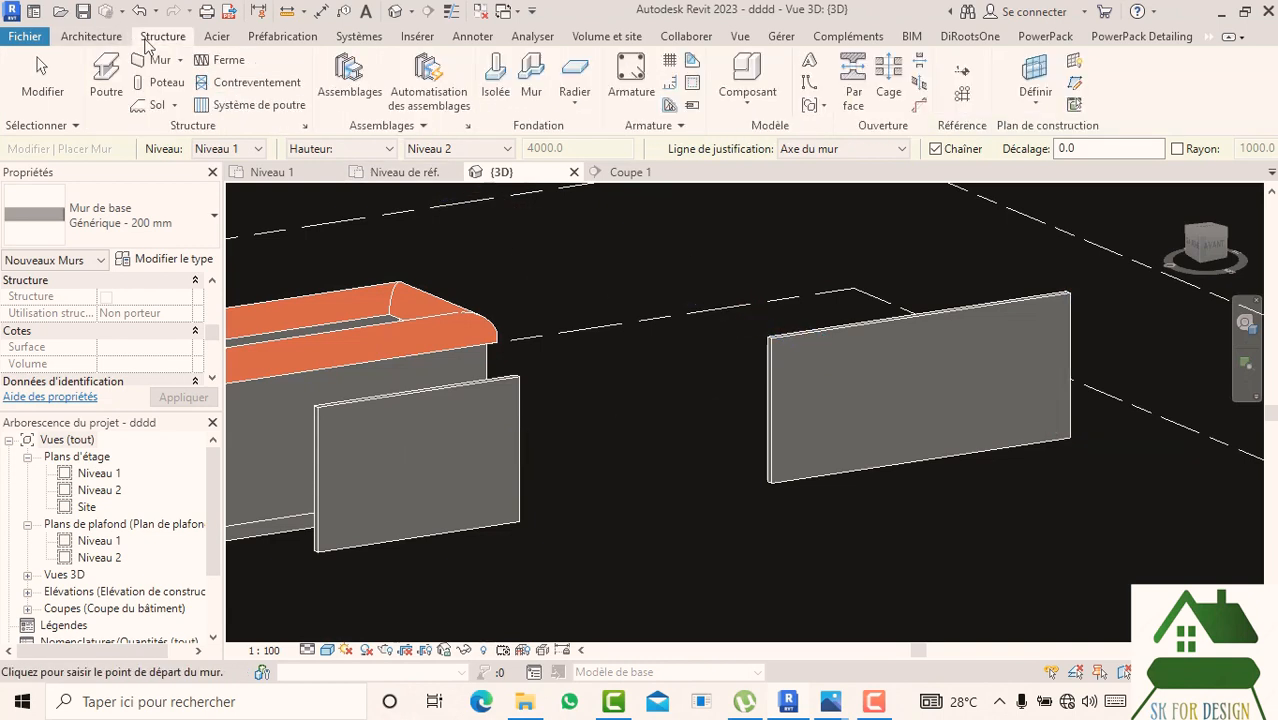
{"action": "left_click", "coordinate": [112, 78]}
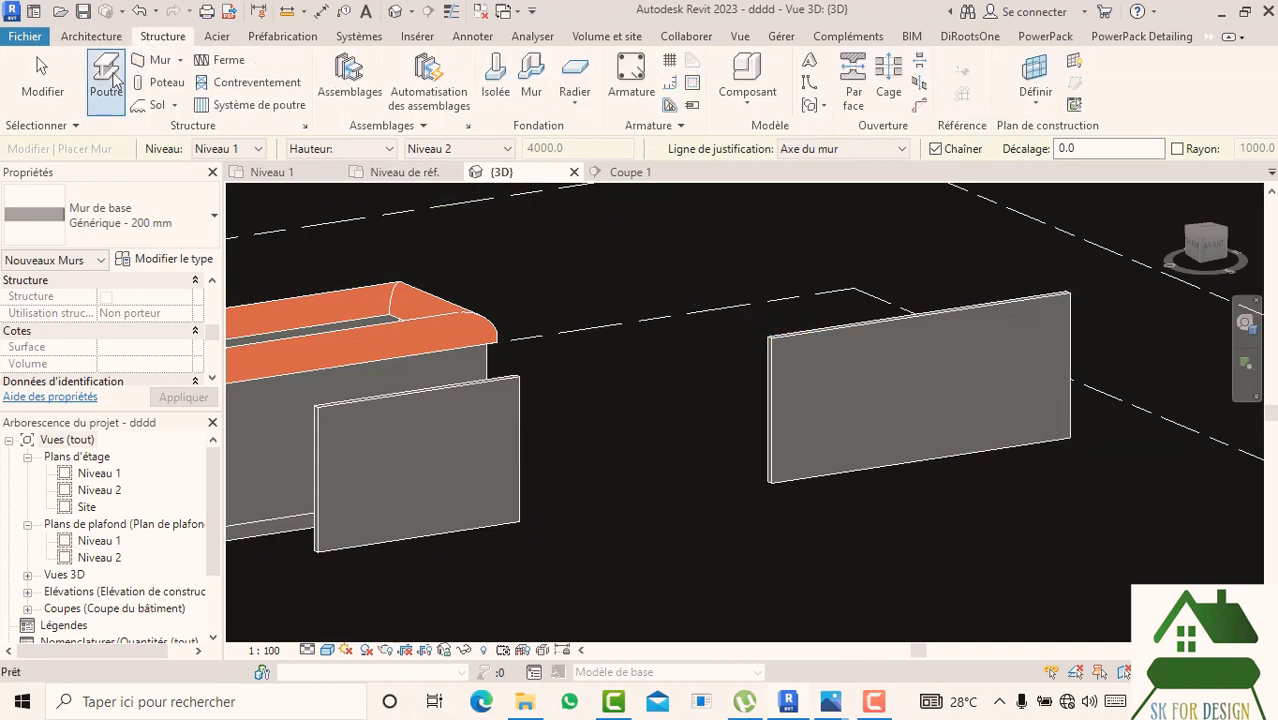
{"action": "left_click", "coordinate": [160, 214]}
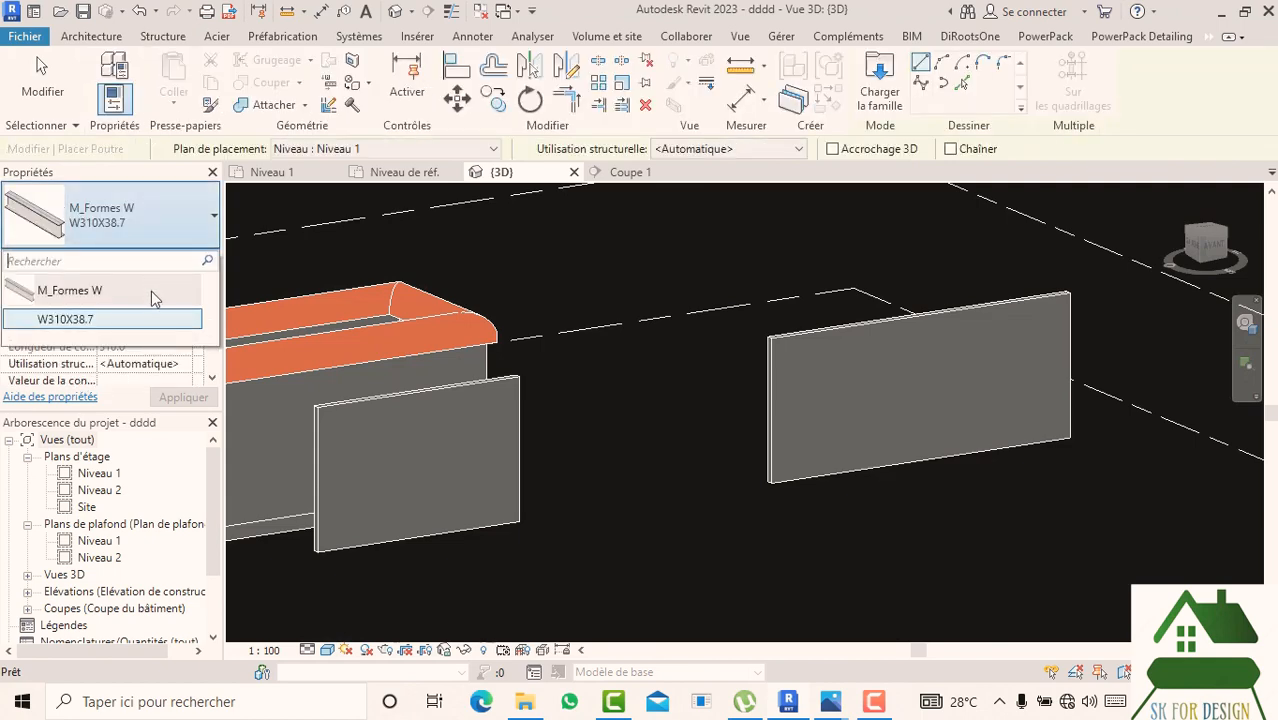
{"action": "left_click", "coordinate": [192, 221]}
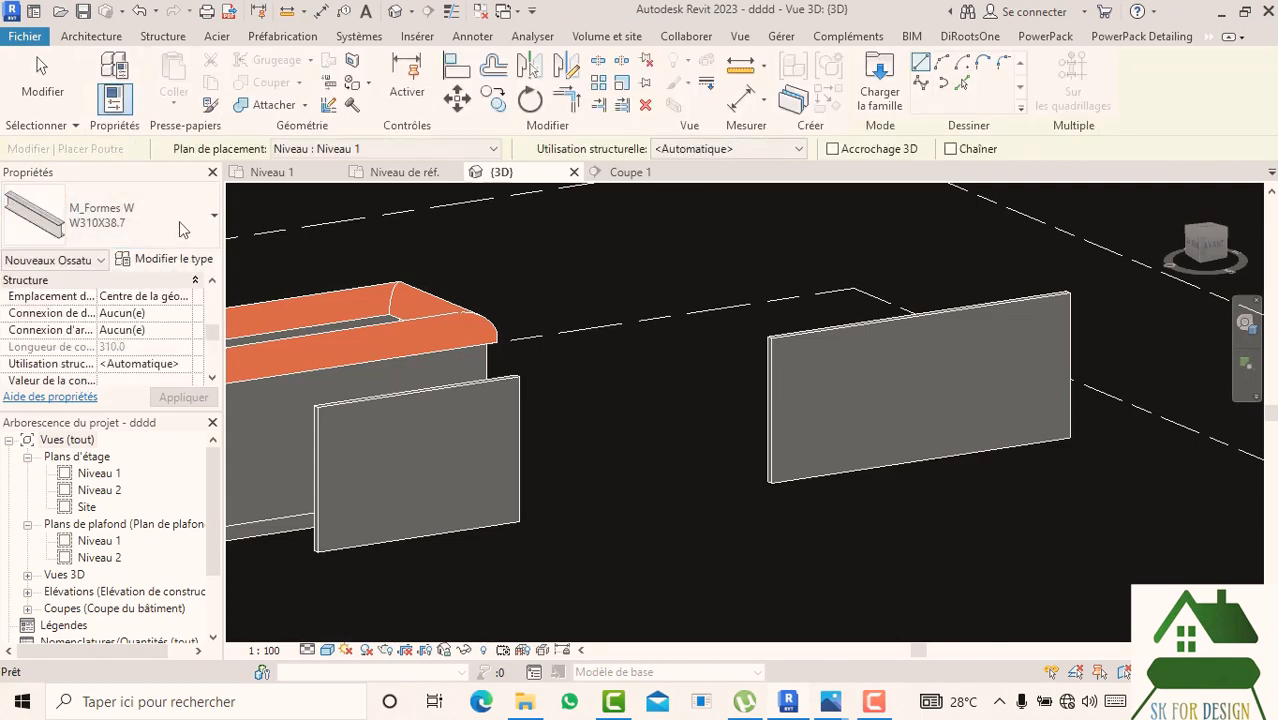
{"action": "left_click", "coordinate": [91, 36]}
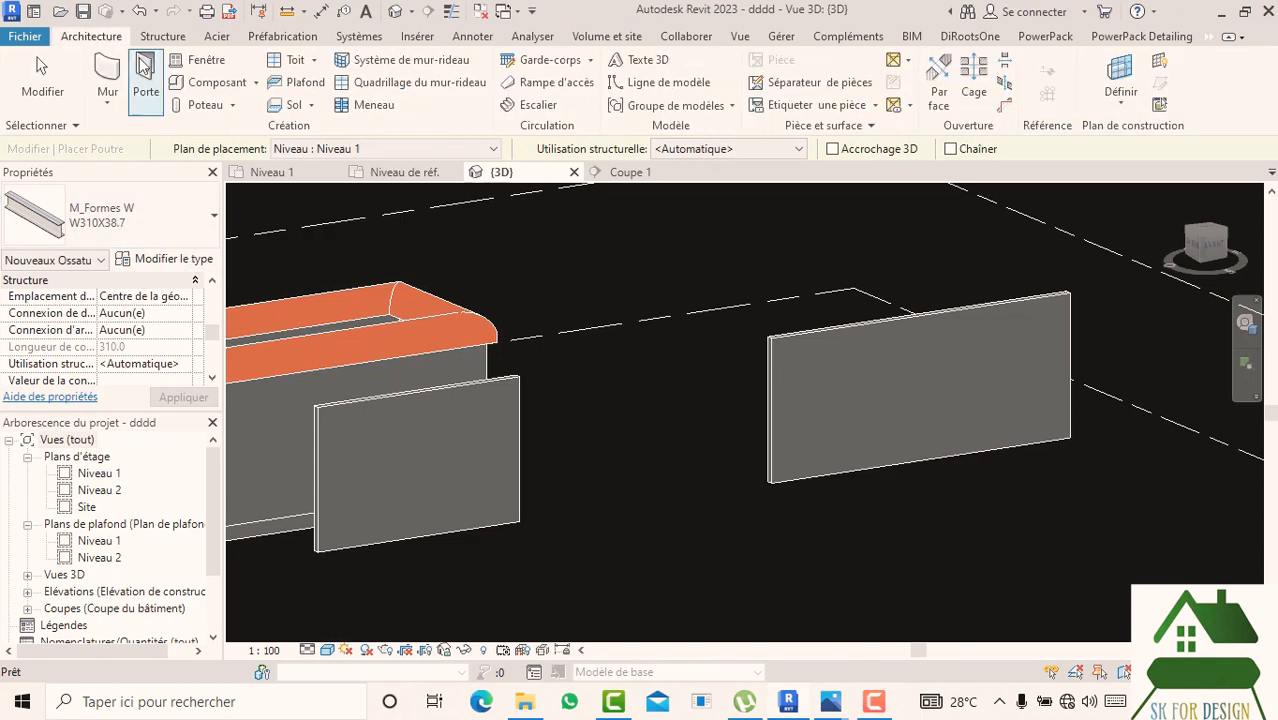
{"action": "left_click", "coordinate": [162, 36]}
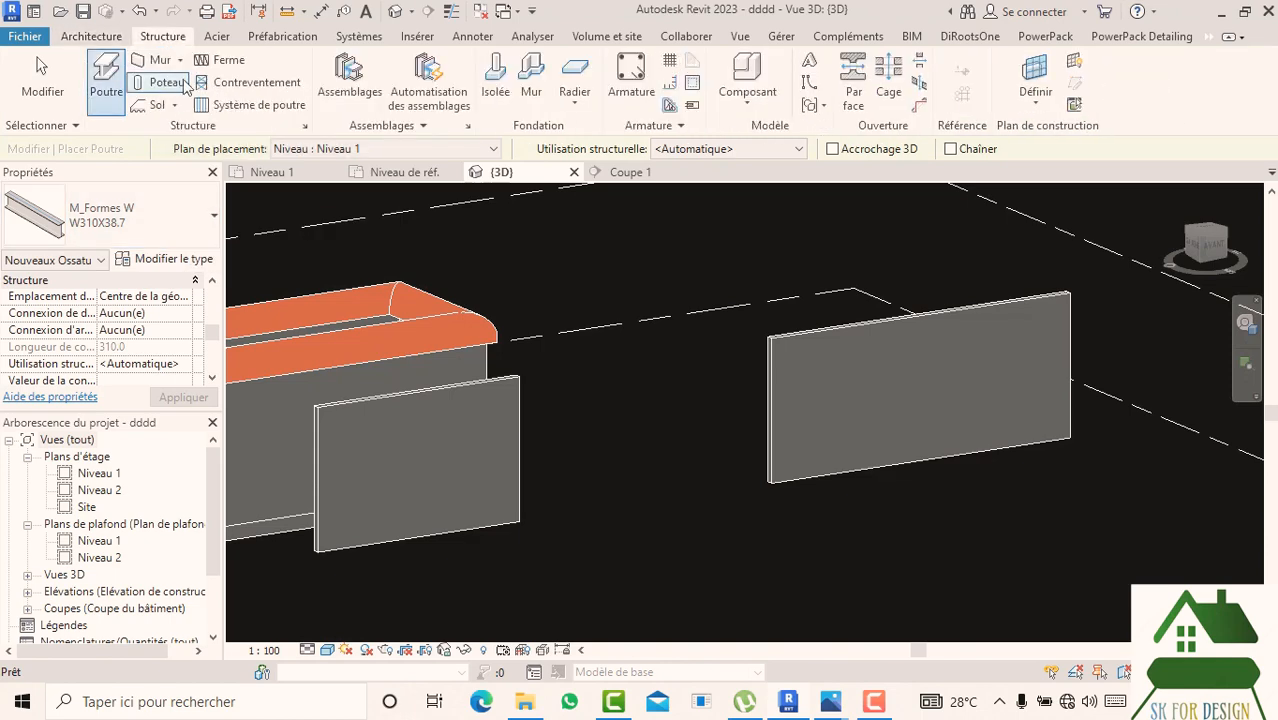
{"action": "left_click", "coordinate": [115, 37]}
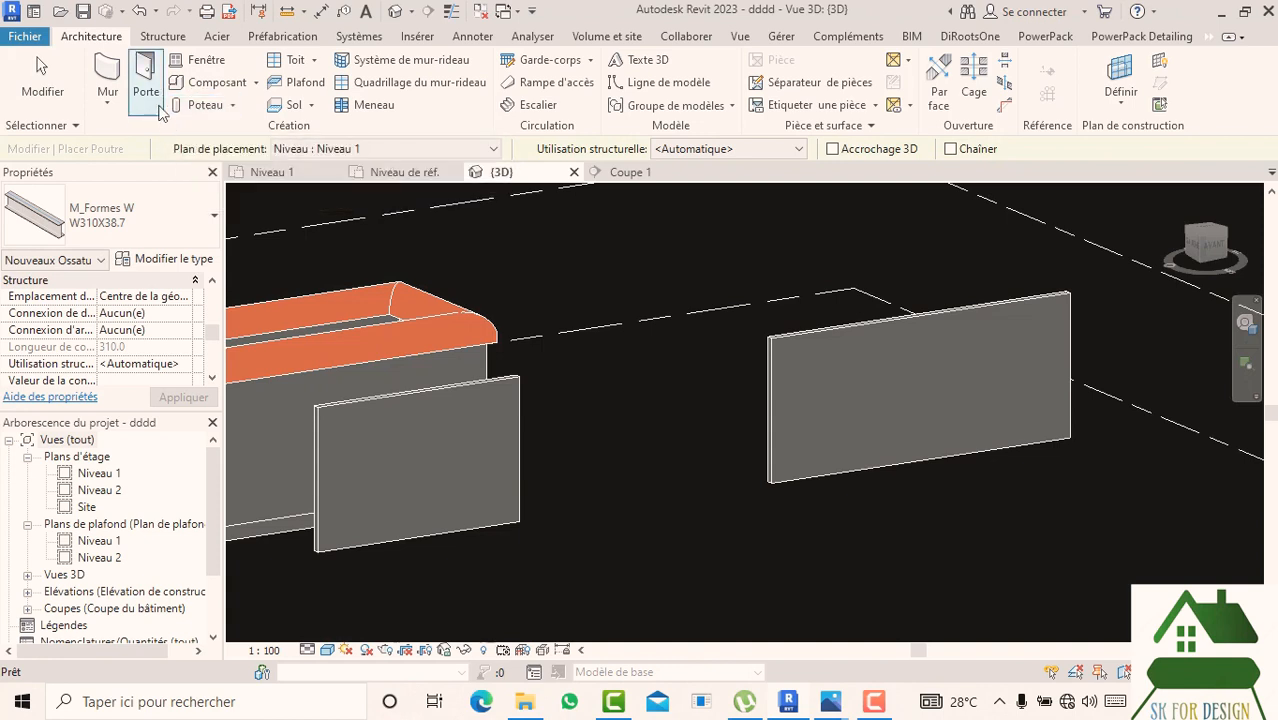
{"action": "left_click", "coordinate": [160, 37]}
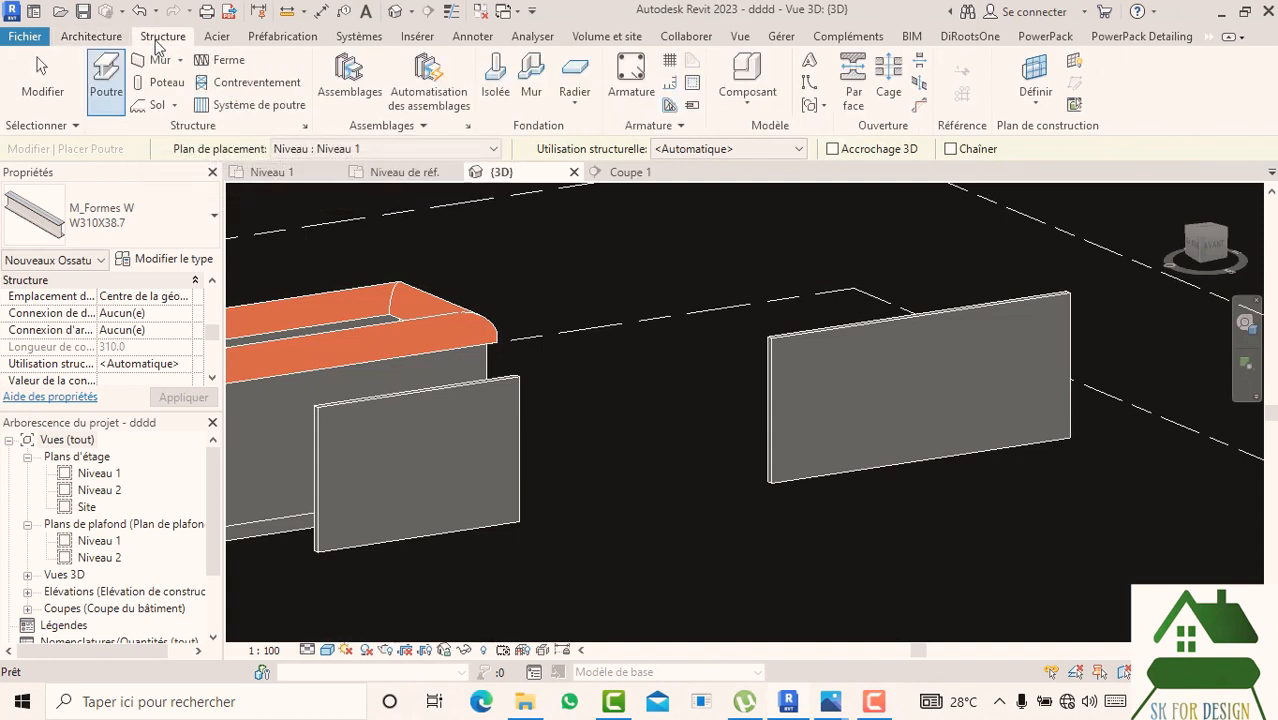
{"action": "key", "text": "Escape"}
{"action": "key", "text": "Escape"}
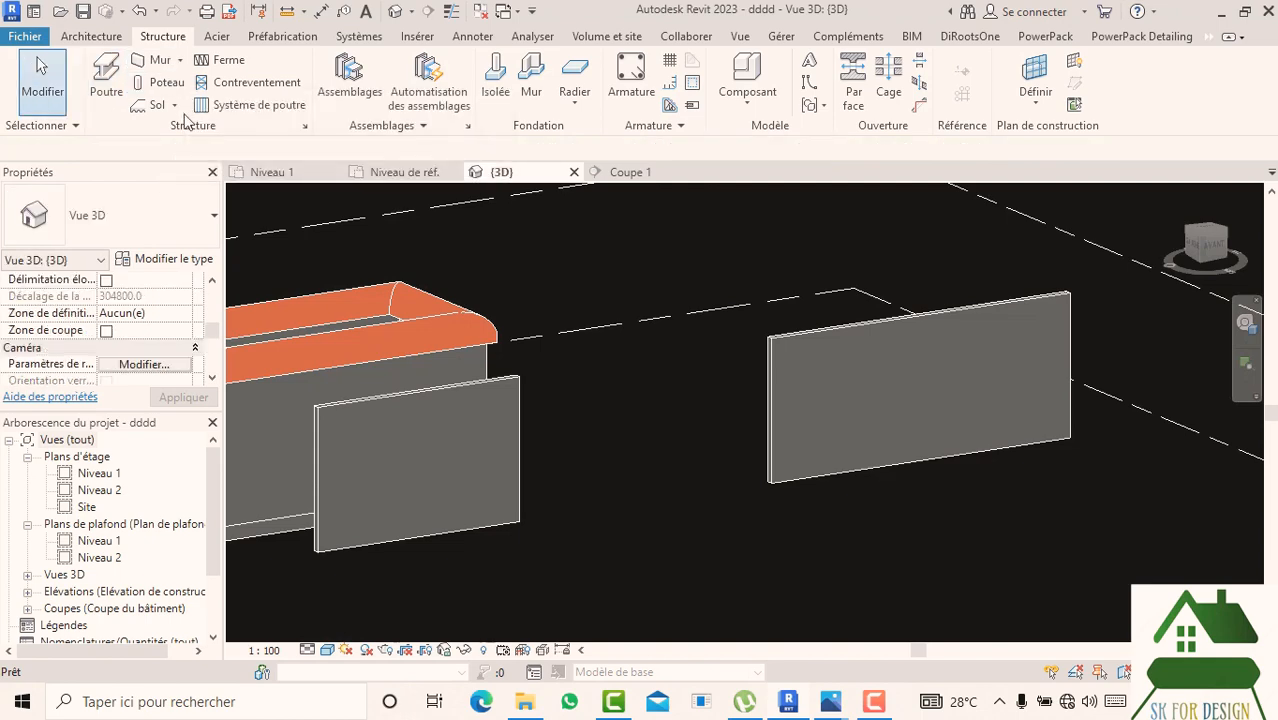
- Start a structural beam and load the family G_POUTRE_RECT from the France library's Poutres folder into its type properties
{"action": "left_click", "coordinate": [110, 85]}
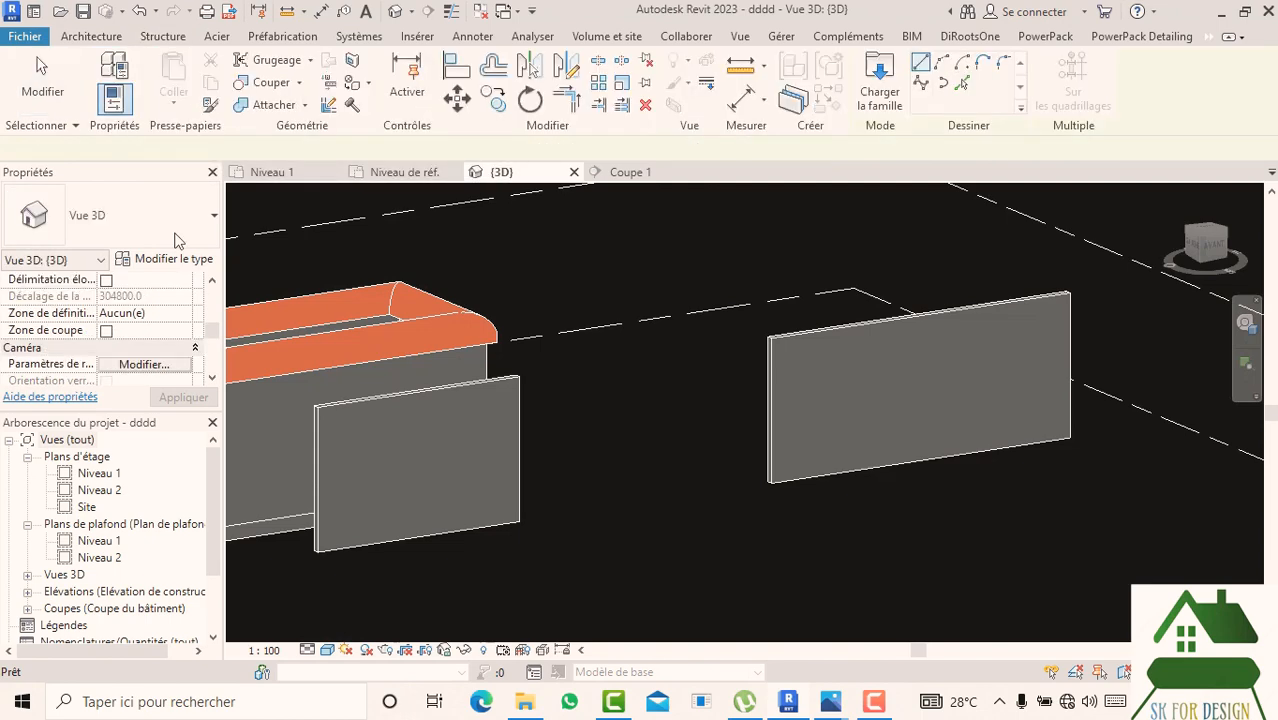
{"action": "left_click", "coordinate": [165, 259]}
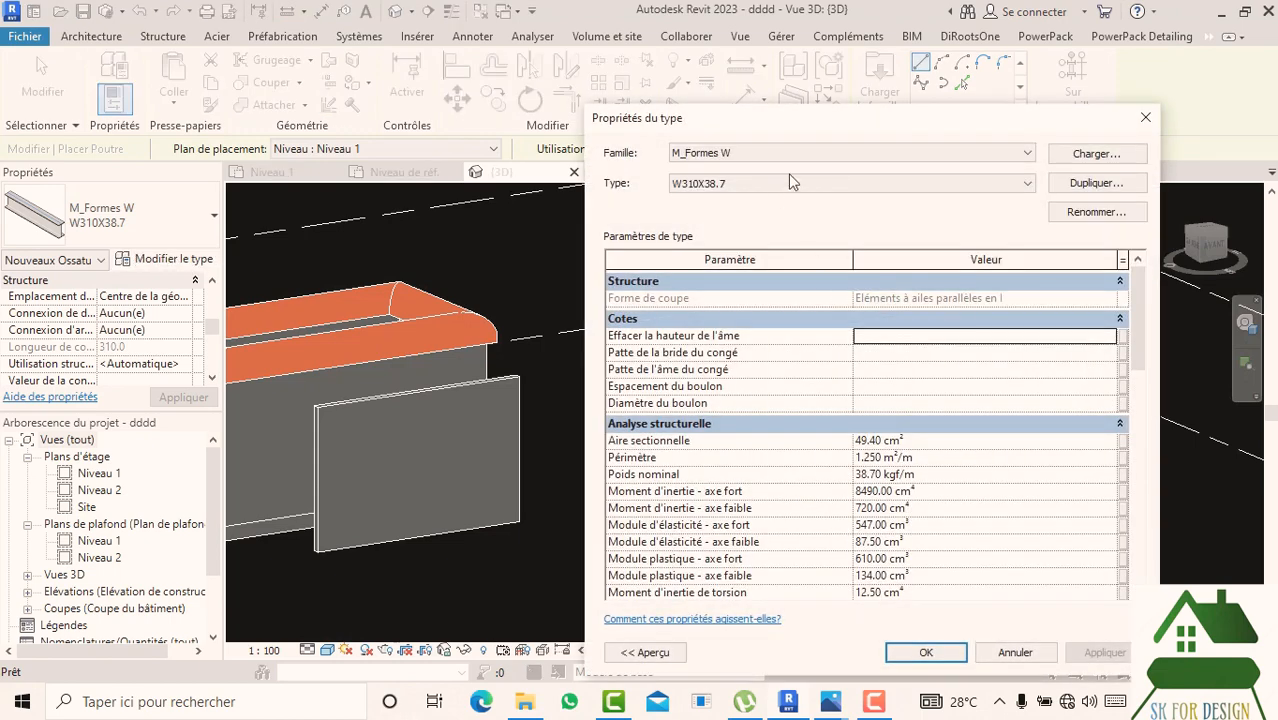
{"action": "left_click", "coordinate": [836, 154]}
{"action": "left_click", "coordinate": [836, 167]}
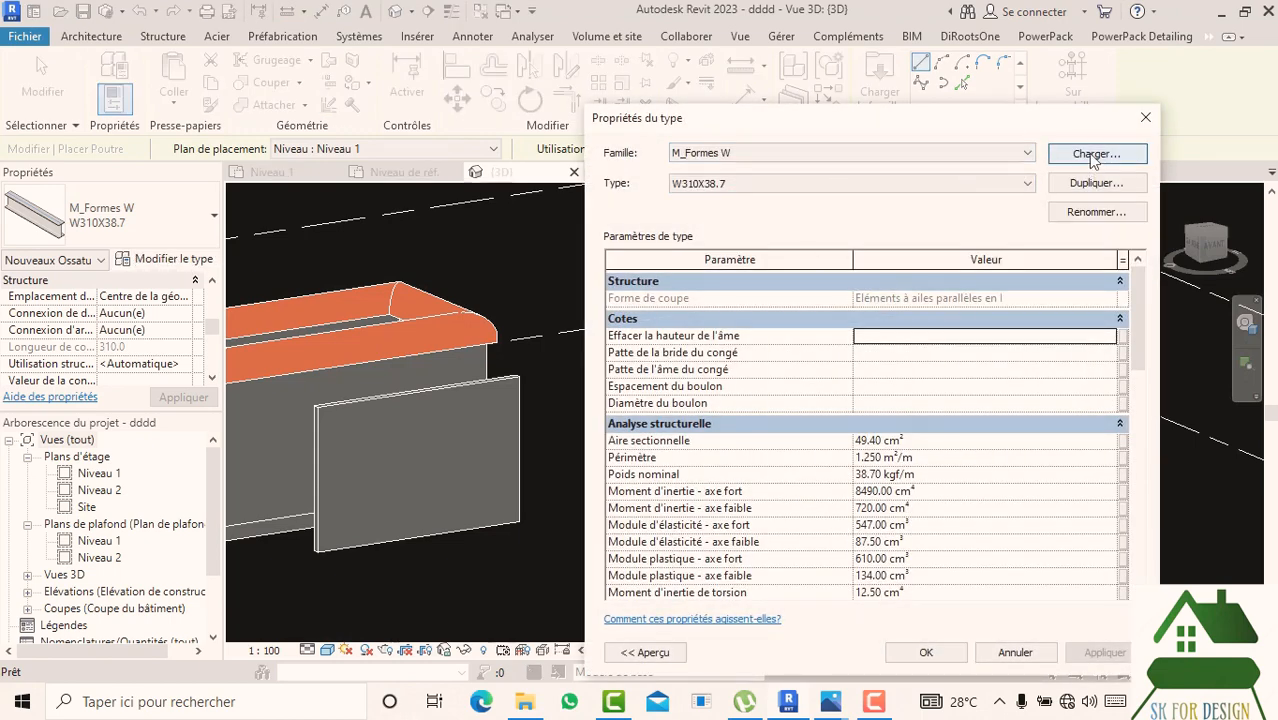
{"action": "left_click", "coordinate": [1093, 157]}
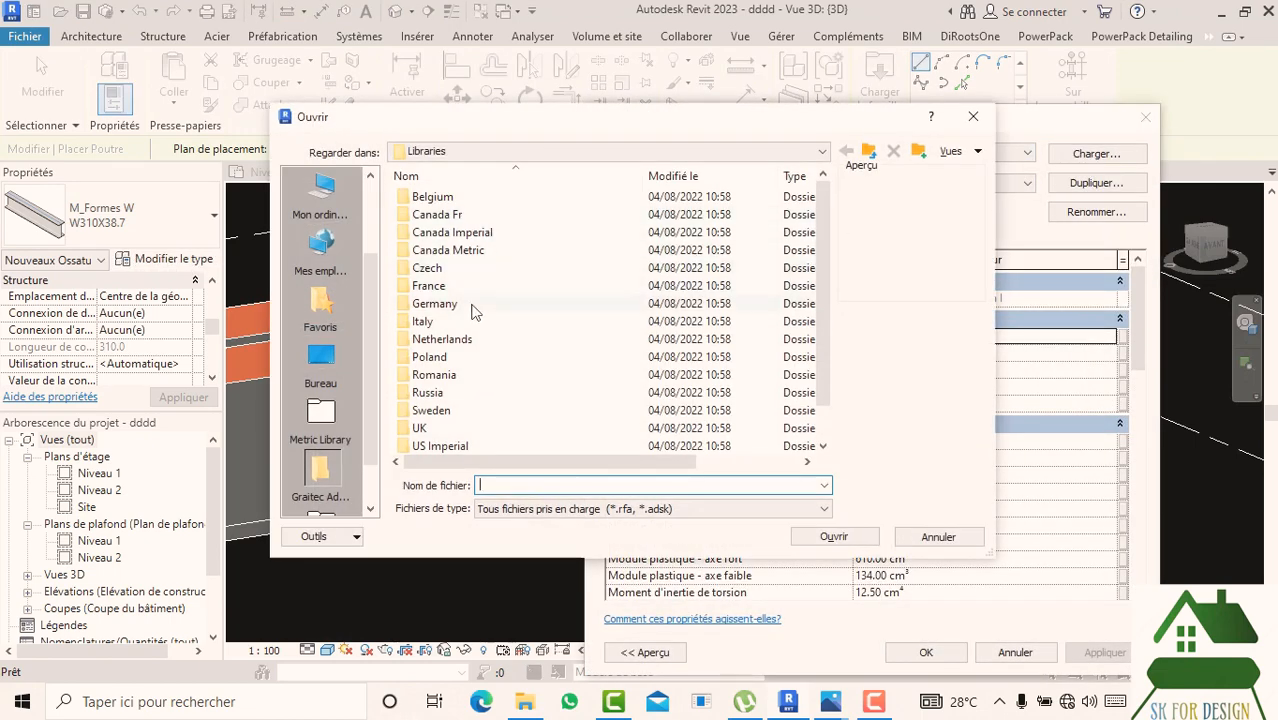
{"action": "scroll", "coordinate": [475, 312], "scroll_direction": "down", "scroll_amount": 1}
{"action": "scroll", "coordinate": [470, 280], "scroll_direction": "up", "scroll_amount": 1}
{"action": "double_click", "coordinate": [430, 286]}
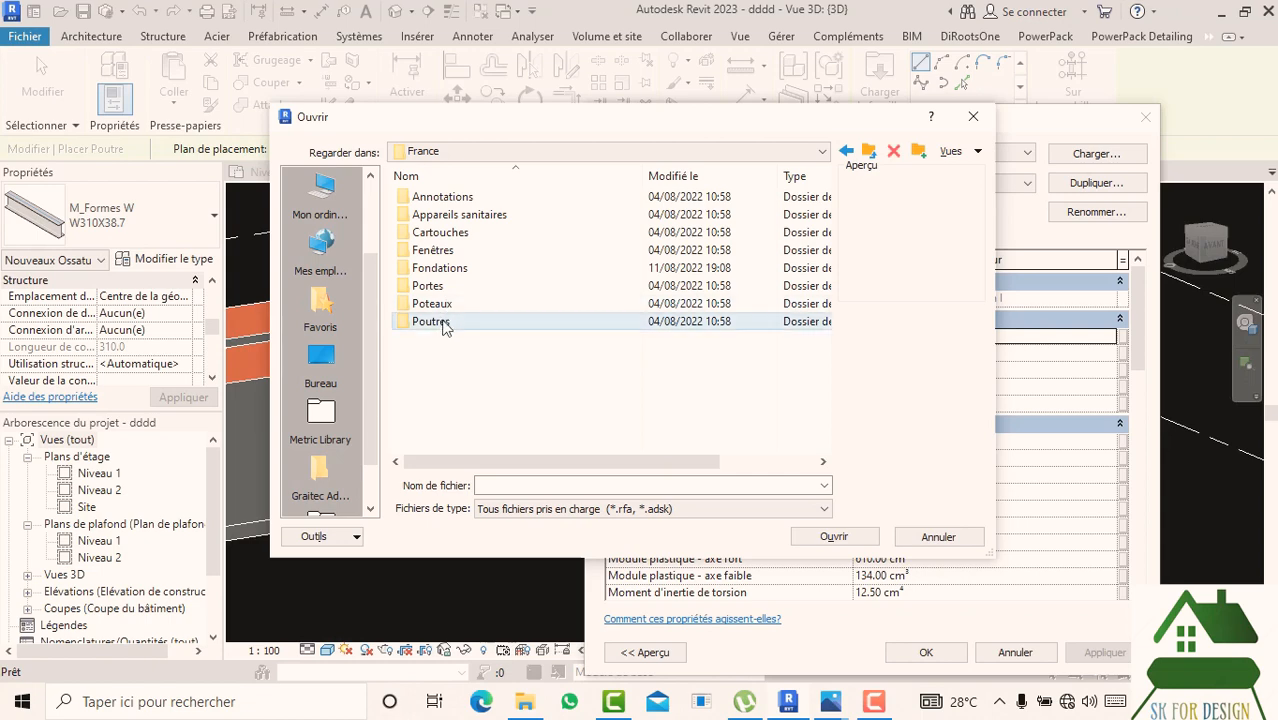
{"action": "double_click", "coordinate": [440, 321]}
{"action": "left_click", "coordinate": [454, 197]}
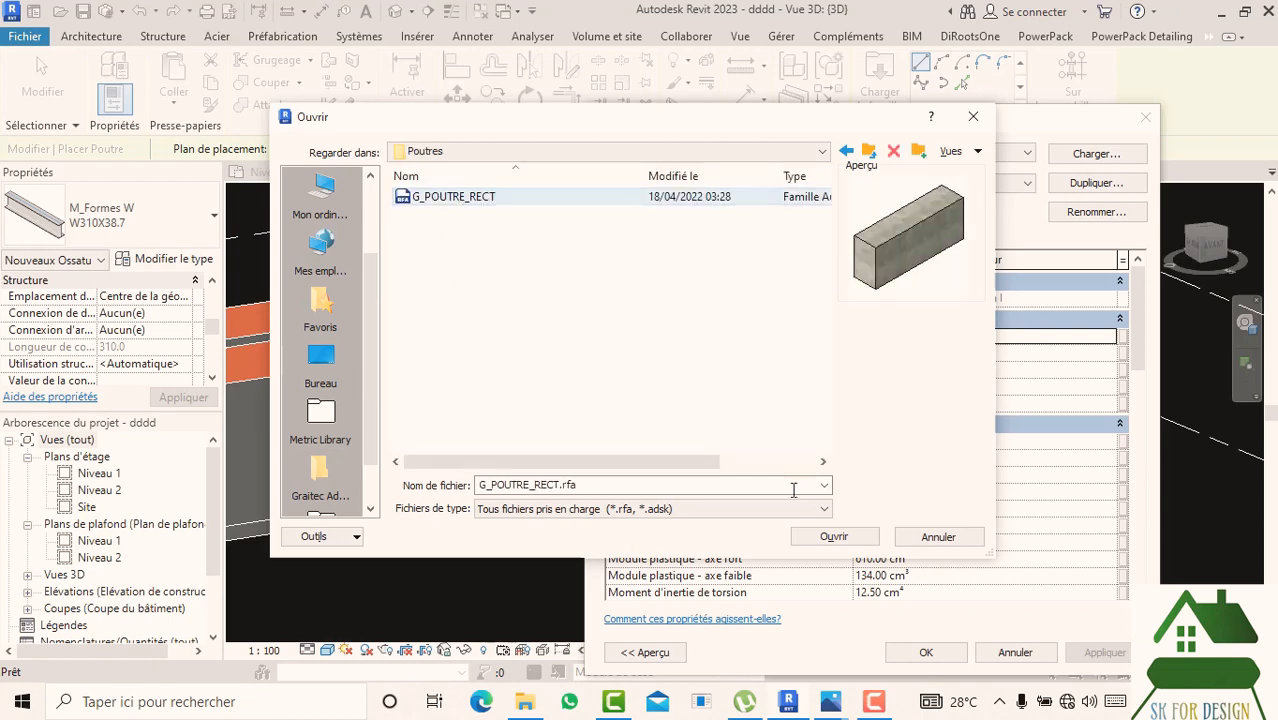
{"action": "left_click", "coordinate": [834, 537]}
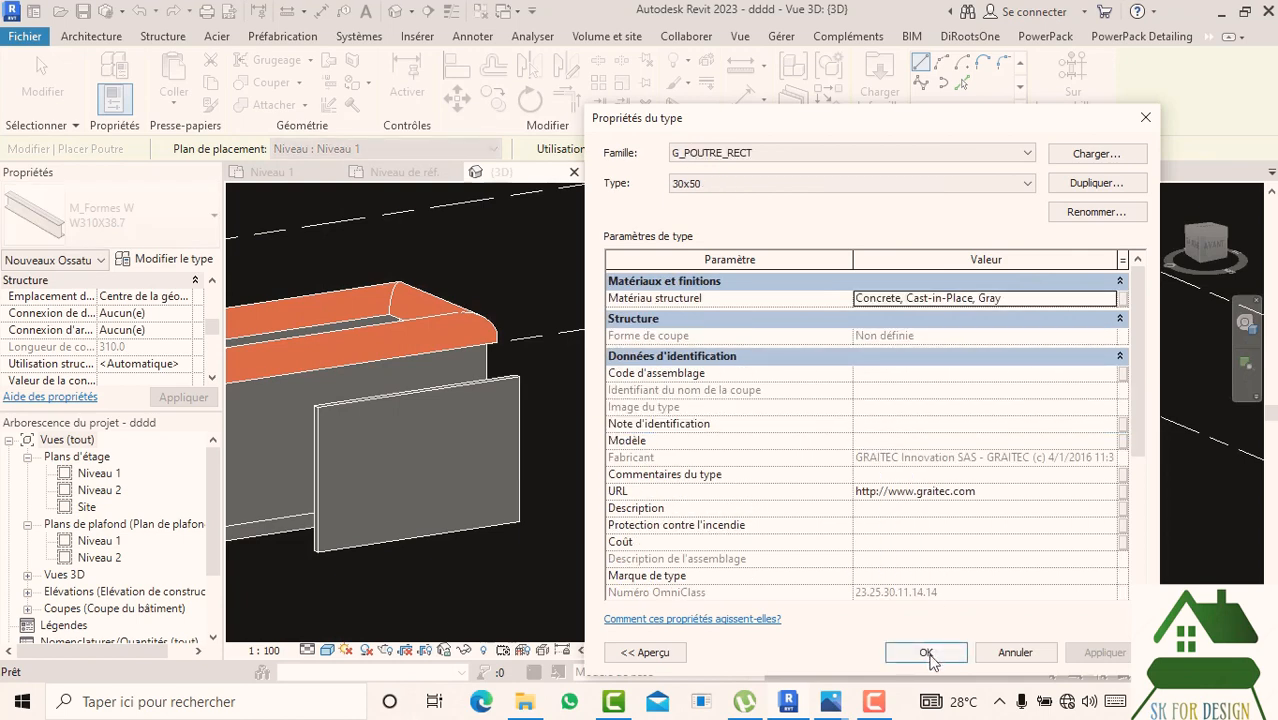
- Set the structural material of the G_POUTRE_RECT 30x50 beam type to Acier, chromé, searching the materials for "me"
{"action": "left_click", "coordinate": [1110, 299]}
{"action": "scroll", "coordinate": [343, 390], "scroll_direction": "down", "scroll_amount": 3}
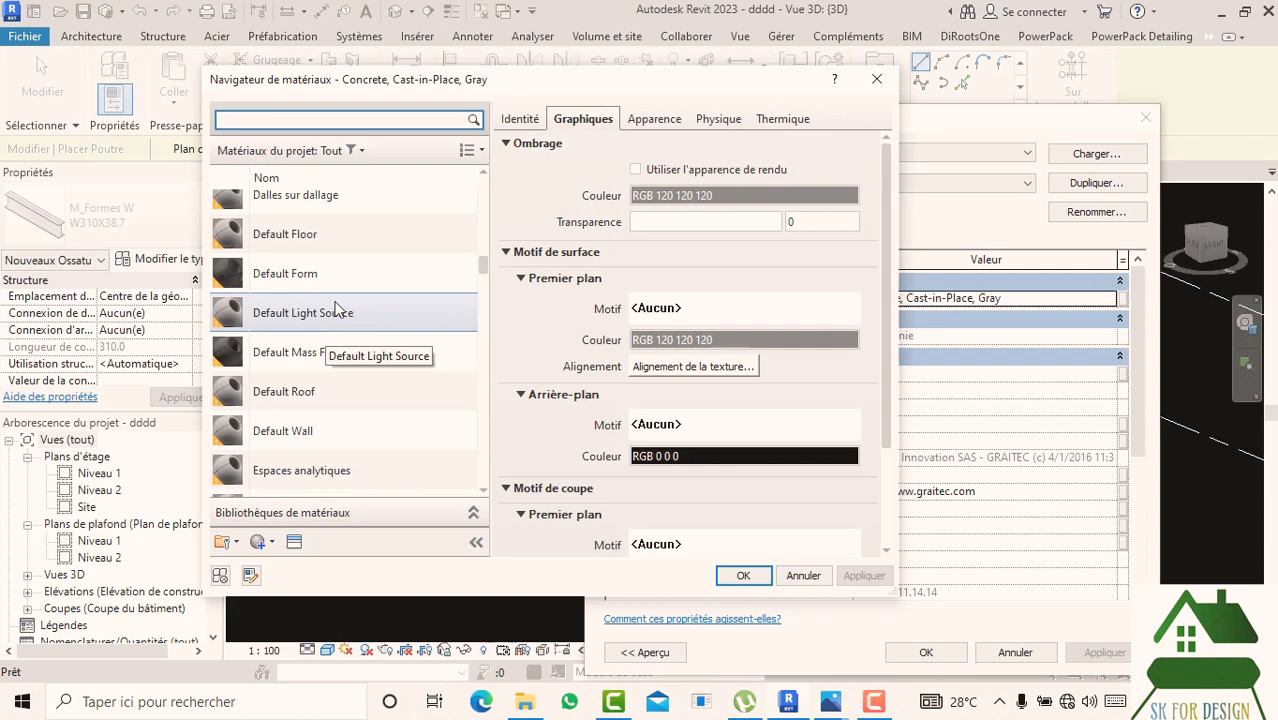
{"action": "type", "text": "me"}
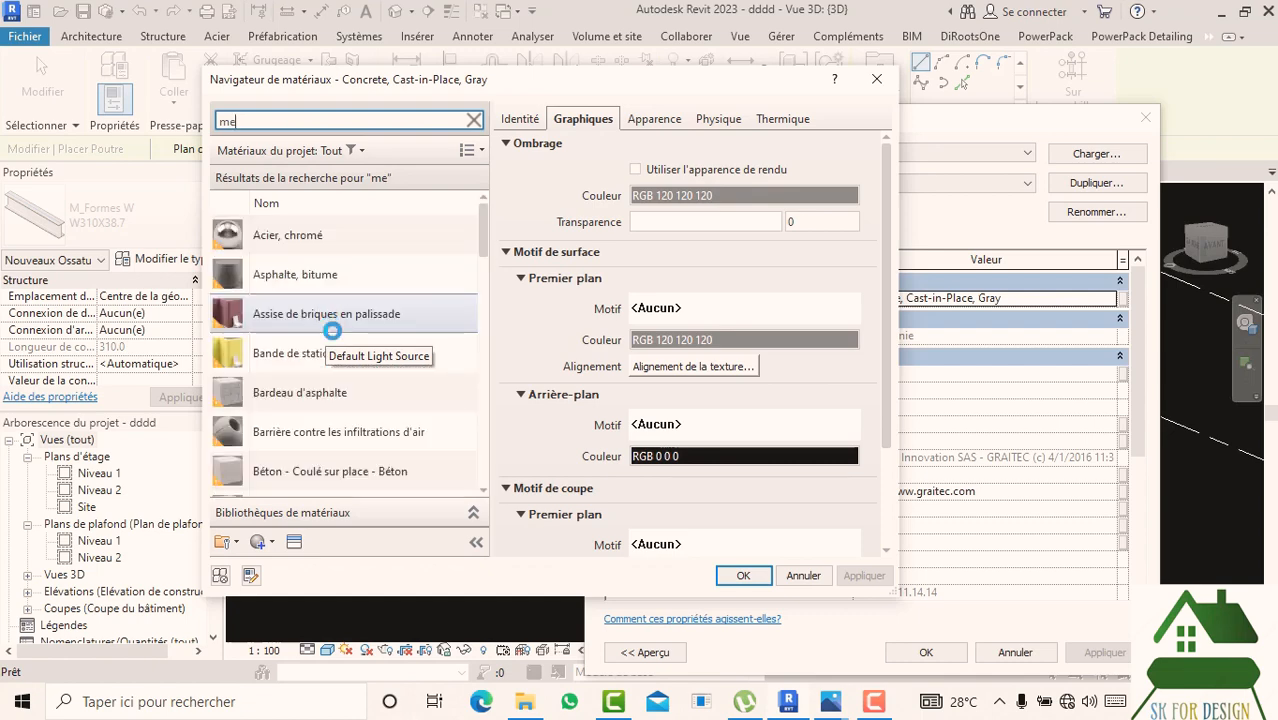
{"action": "scroll", "coordinate": [334, 331], "scroll_direction": "down", "scroll_amount": 1}
{"action": "scroll", "coordinate": [334, 331], "scroll_direction": "up", "scroll_amount": 1}
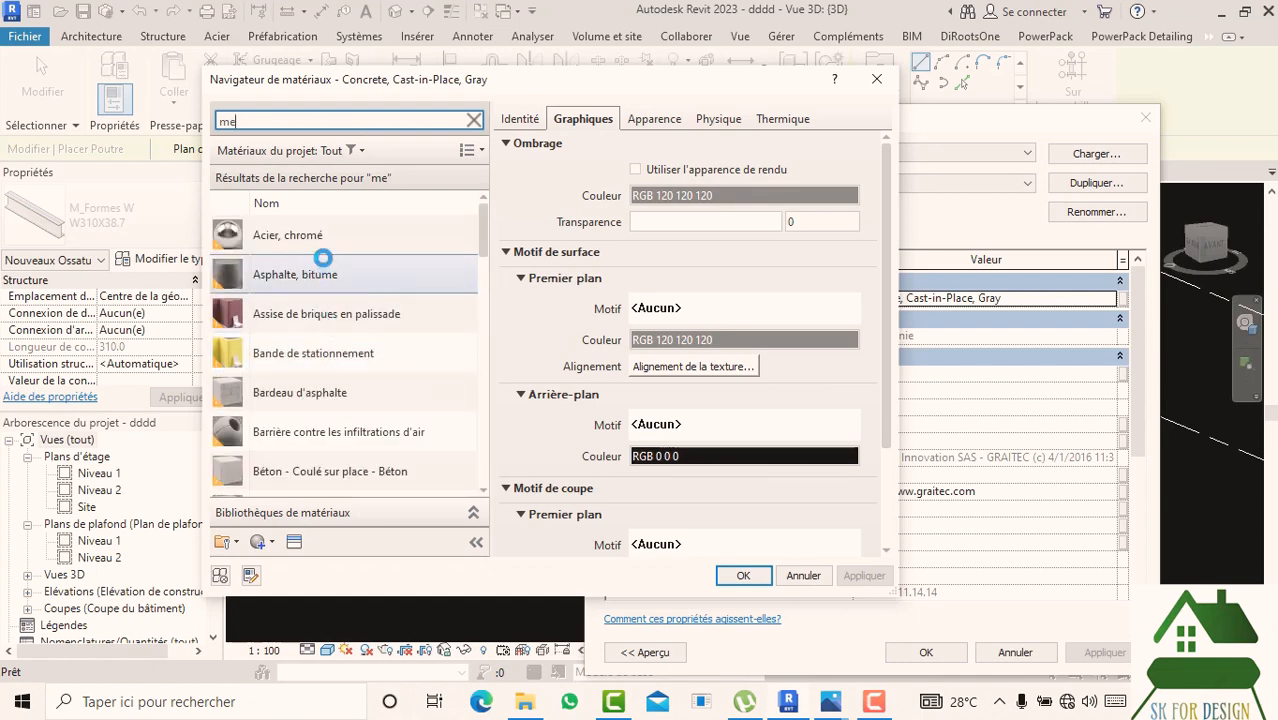
{"action": "left_click", "coordinate": [324, 244]}
{"action": "left_click", "coordinate": [743, 575]}
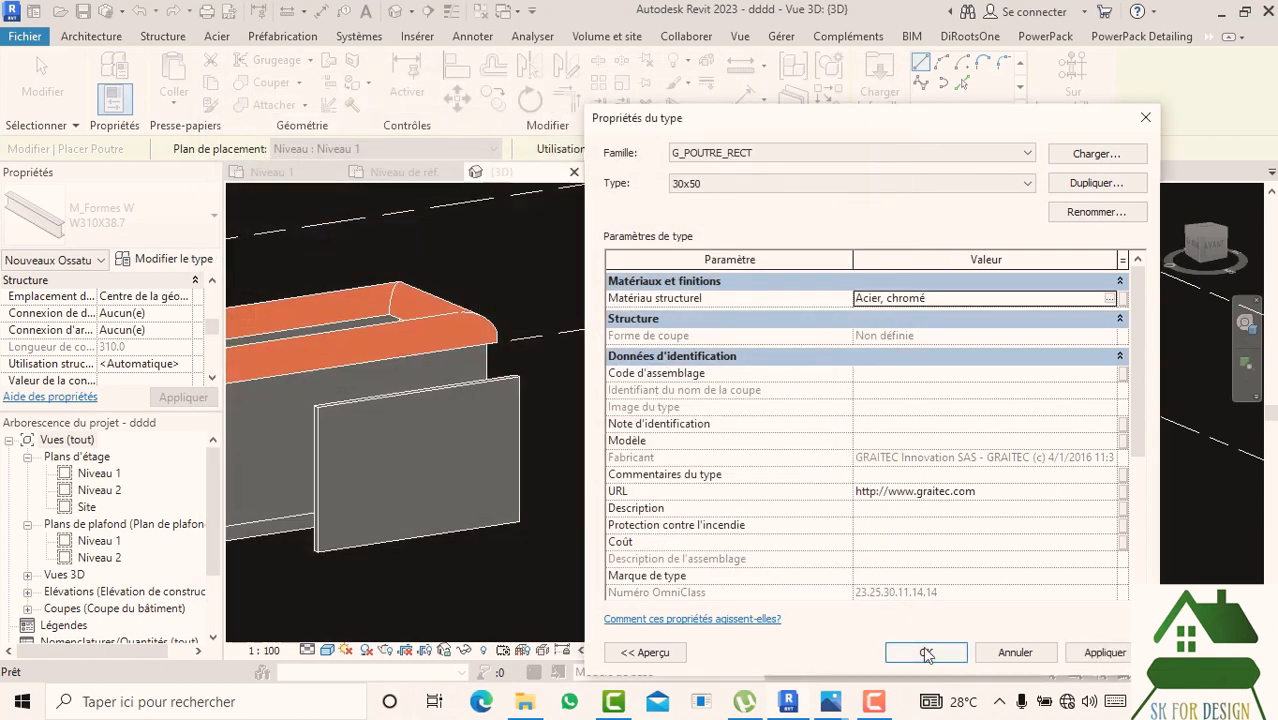
- Duplicate the 30x50 beam type under the name 5x2
{"action": "scroll", "coordinate": [900, 412], "scroll_direction": "down", "scroll_amount": 1}
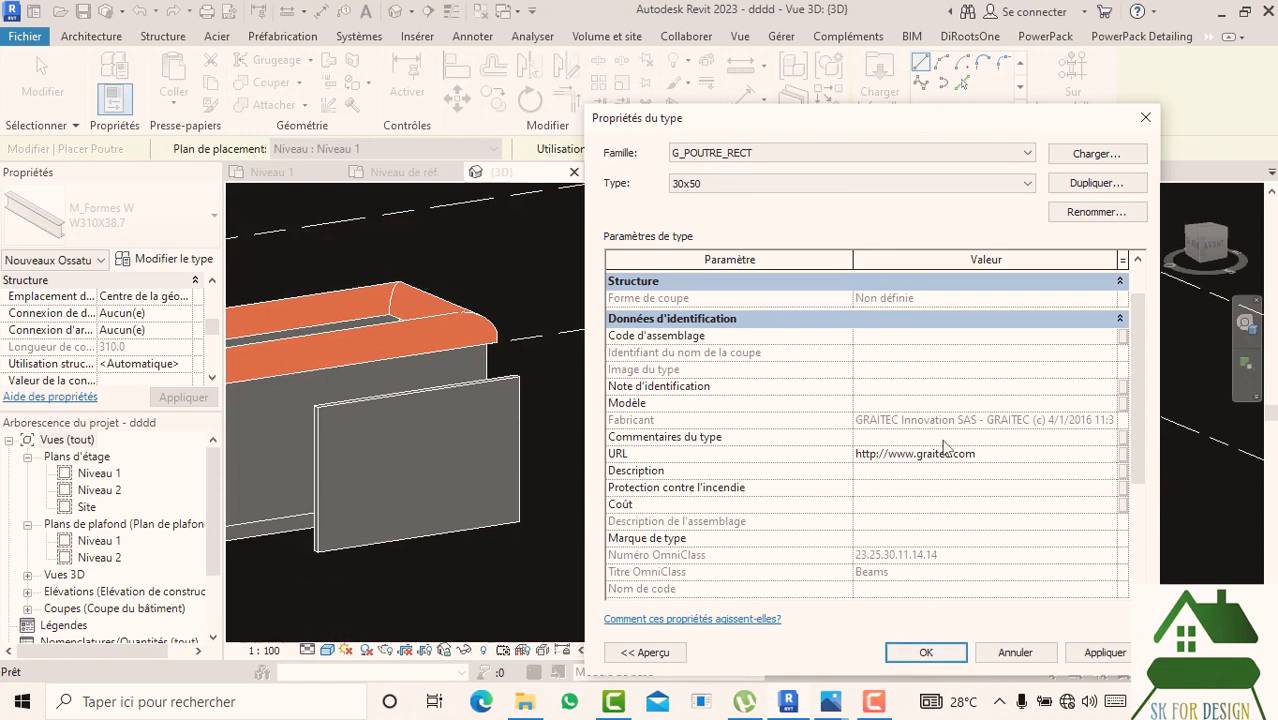
{"action": "scroll", "coordinate": [942, 447], "scroll_direction": "down", "scroll_amount": 3}
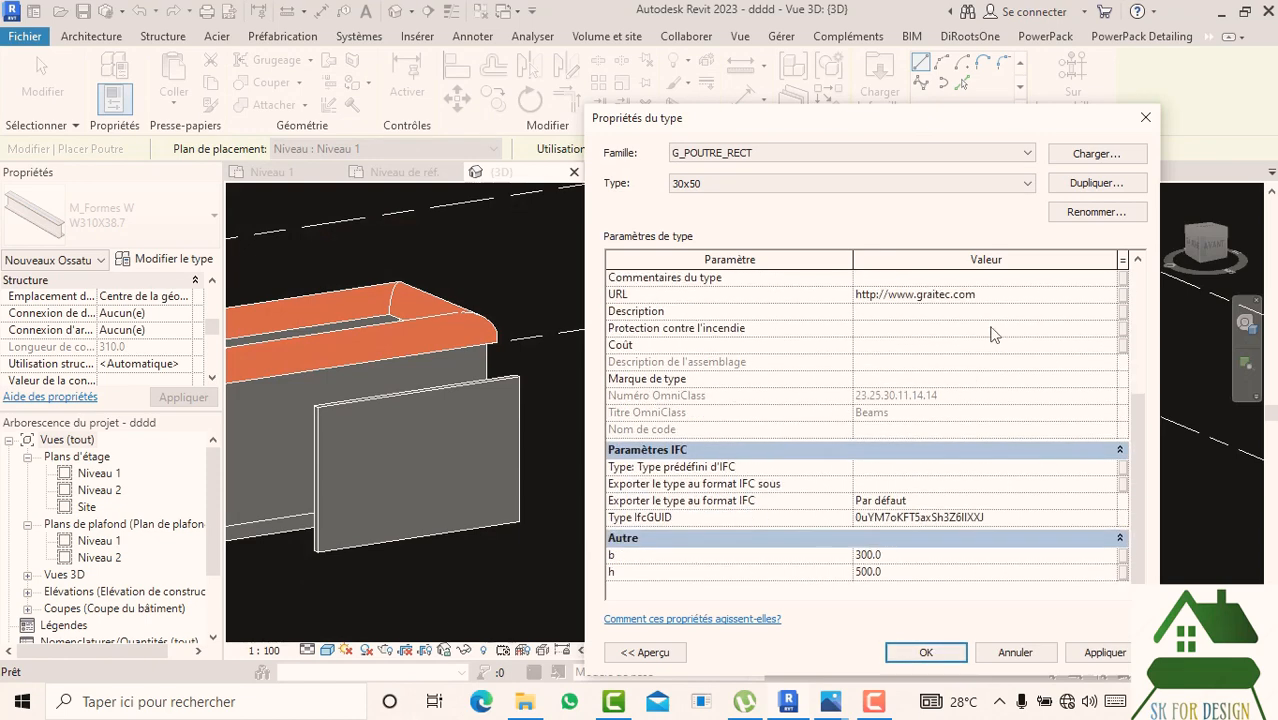
{"action": "left_click", "coordinate": [1094, 183]}
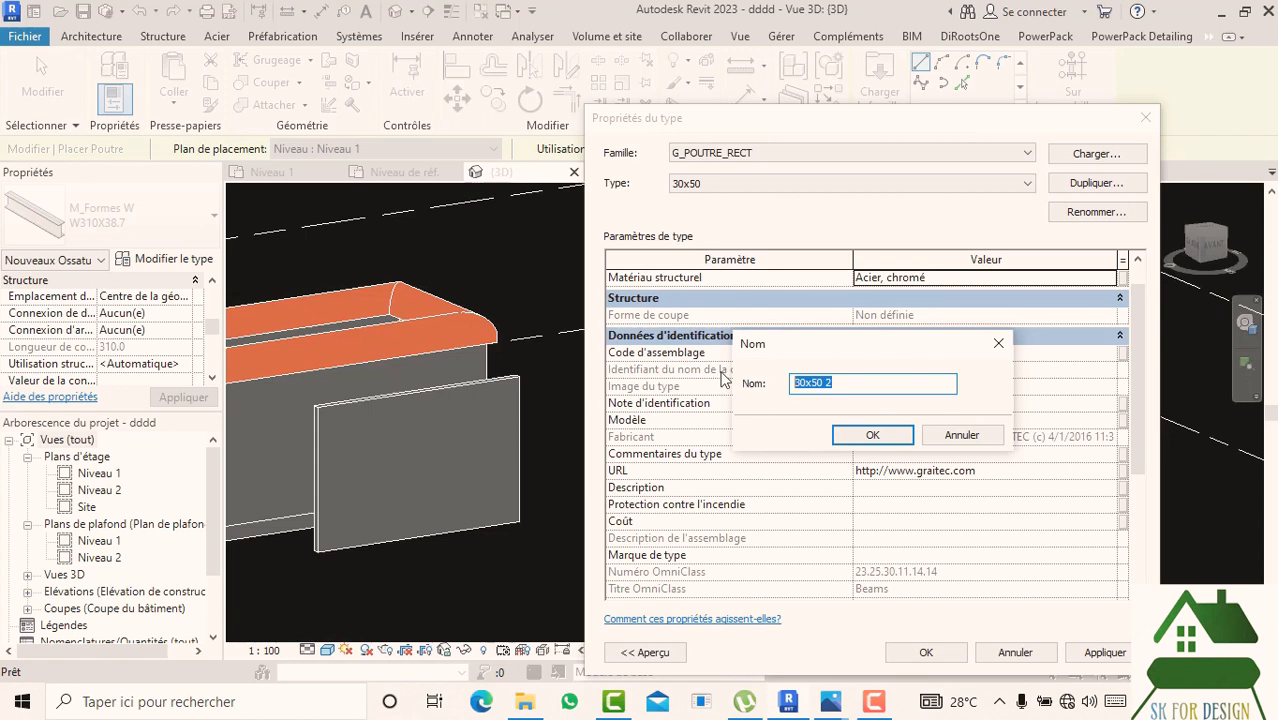
{"action": "type", "text": "5x2"}
{"action": "left_click", "coordinate": [860, 434]}
{"action": "scroll", "coordinate": [910, 551], "scroll_direction": "down", "scroll_amount": 3}
- Change the 5x2 beam type's section dimensions b and h, accept the type properties and leave beam placement
{"action": "left_click", "coordinate": [910, 557]}
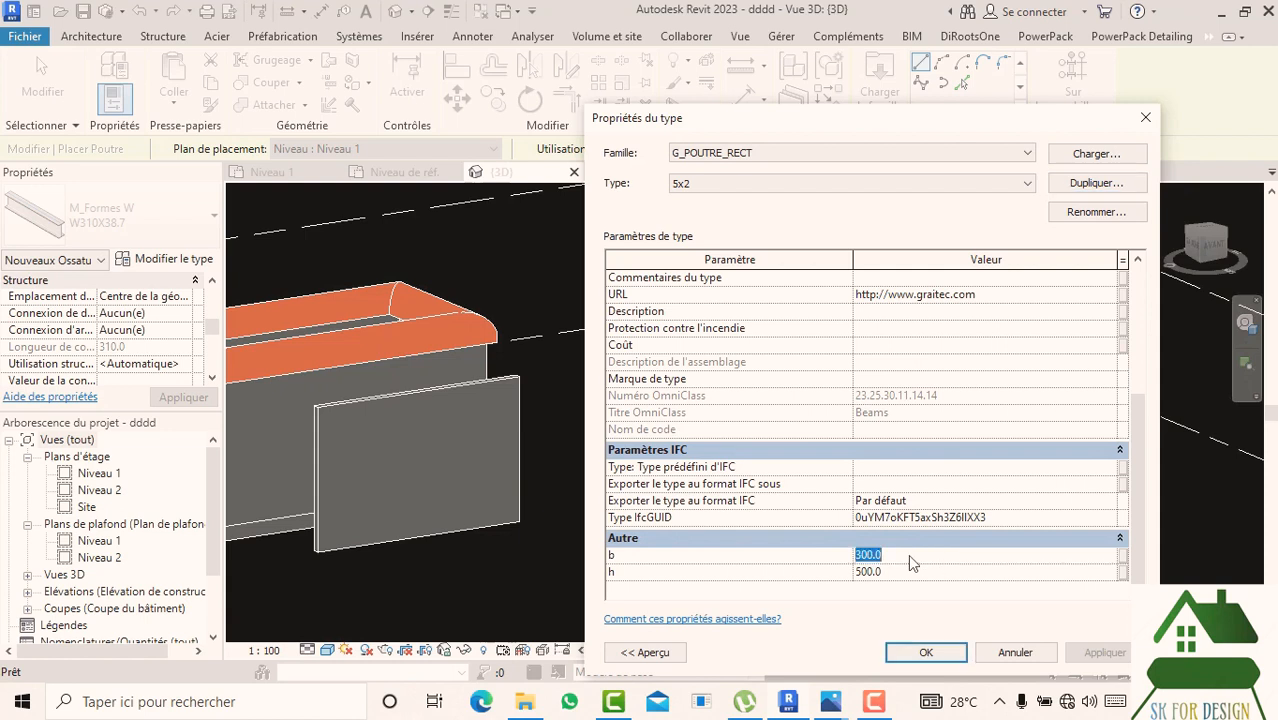
{"action": "type", "text": "50"}
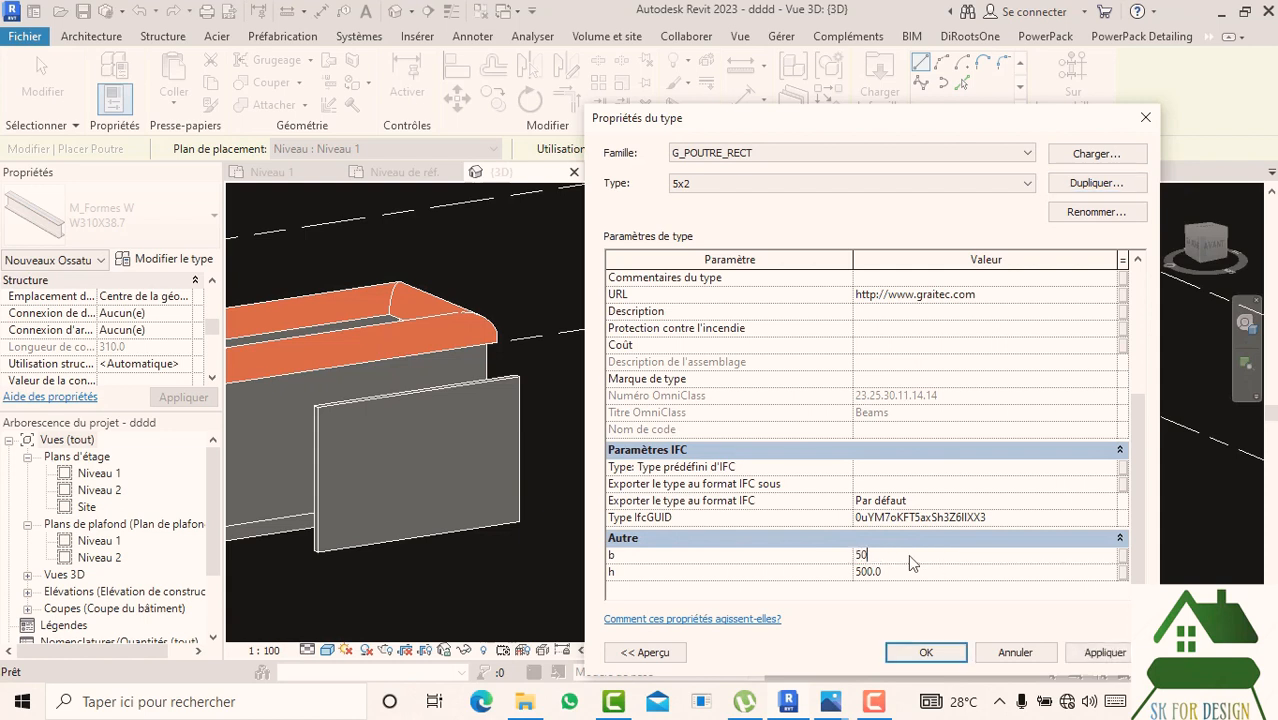
{"action": "left_click", "coordinate": [891, 573]}
{"action": "left_click", "coordinate": [893, 560]}
{"action": "type", "text": "2"}
{"action": "left_click", "coordinate": [895, 578]}
{"action": "left_click", "coordinate": [882, 556]}
{"action": "left_click", "coordinate": [933, 658]}
{"action": "scroll", "coordinate": [784, 553], "scroll_direction": "down", "scroll_amount": 2}
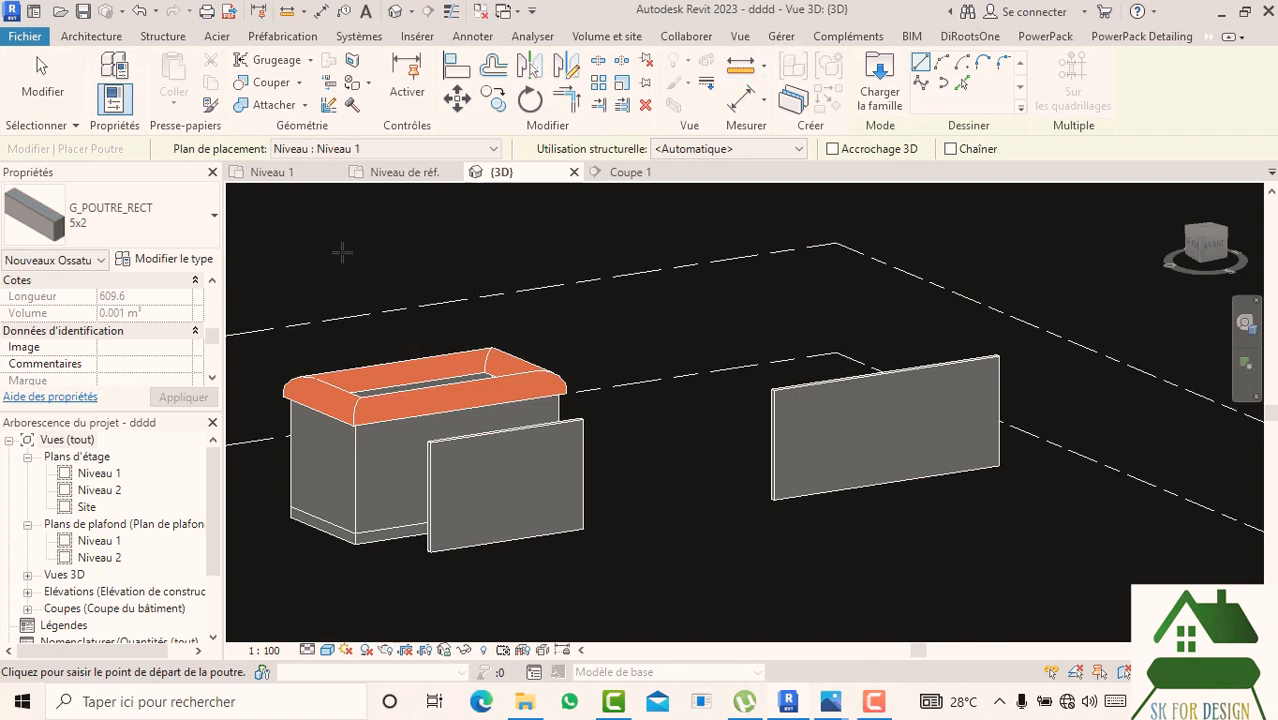
{"action": "key", "text": "Escape"}
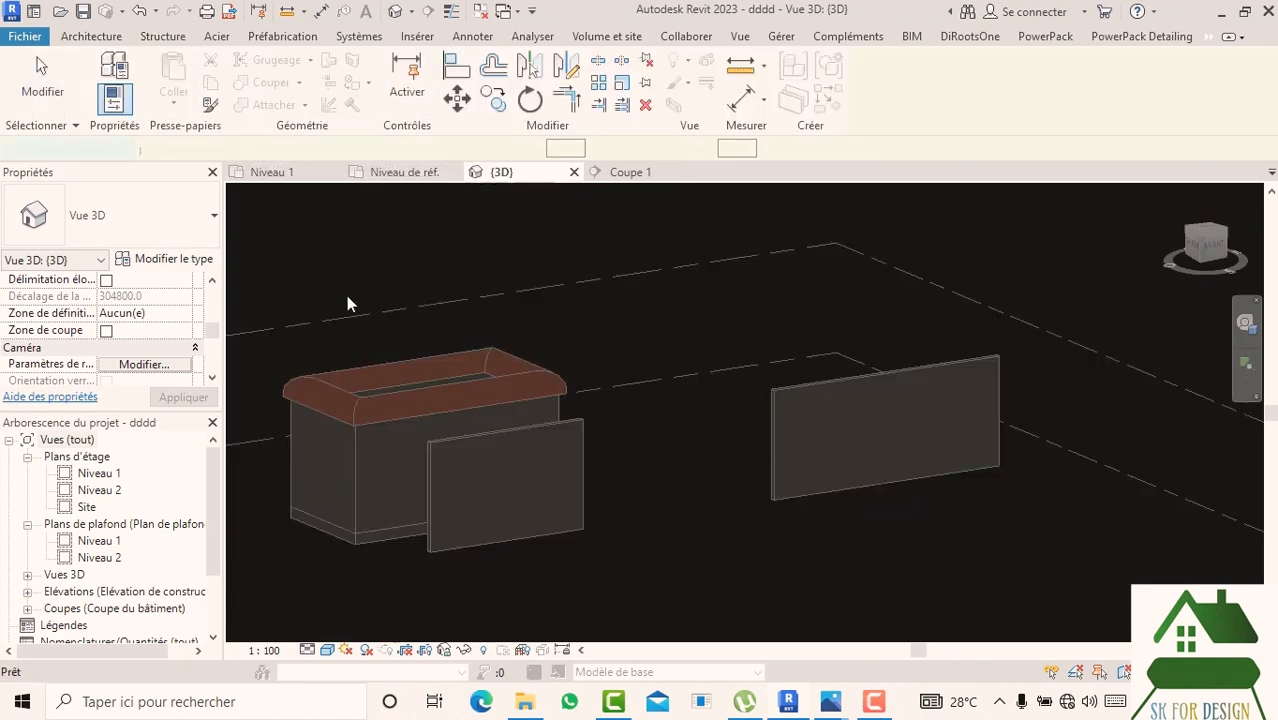
{"action": "left_click", "coordinate": [1083, 80]}
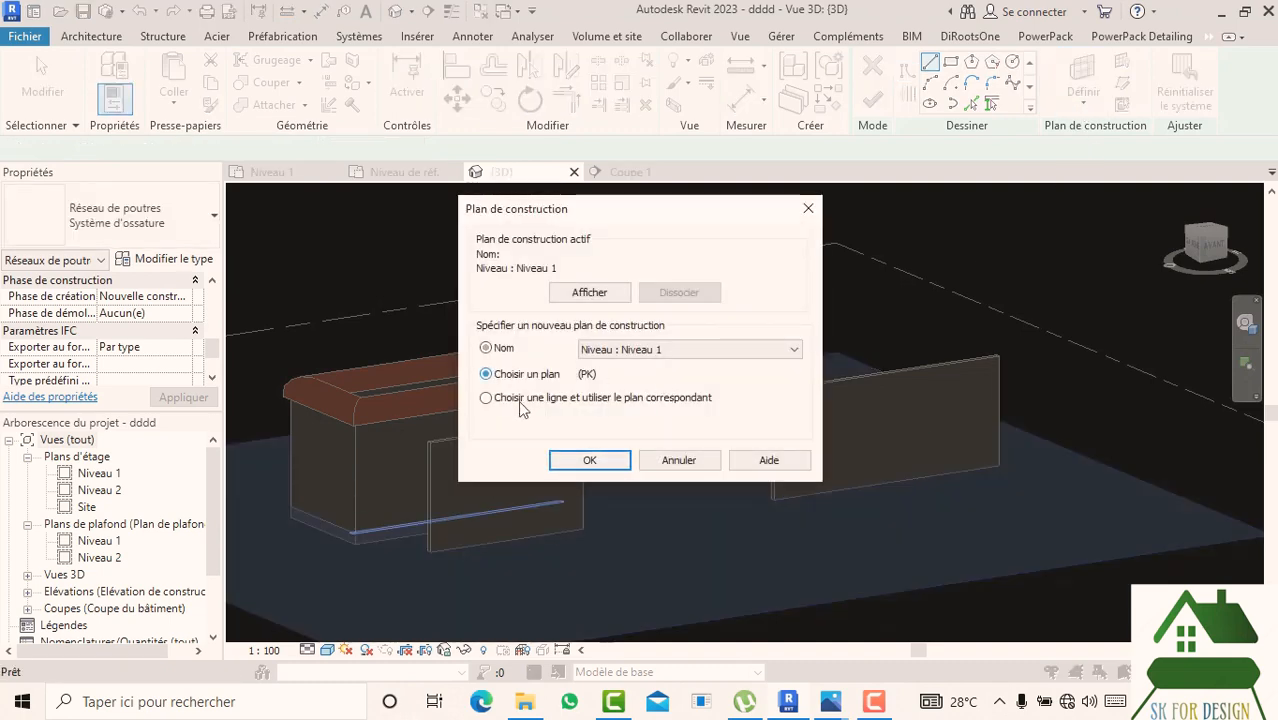
{"action": "left_click", "coordinate": [566, 459]}
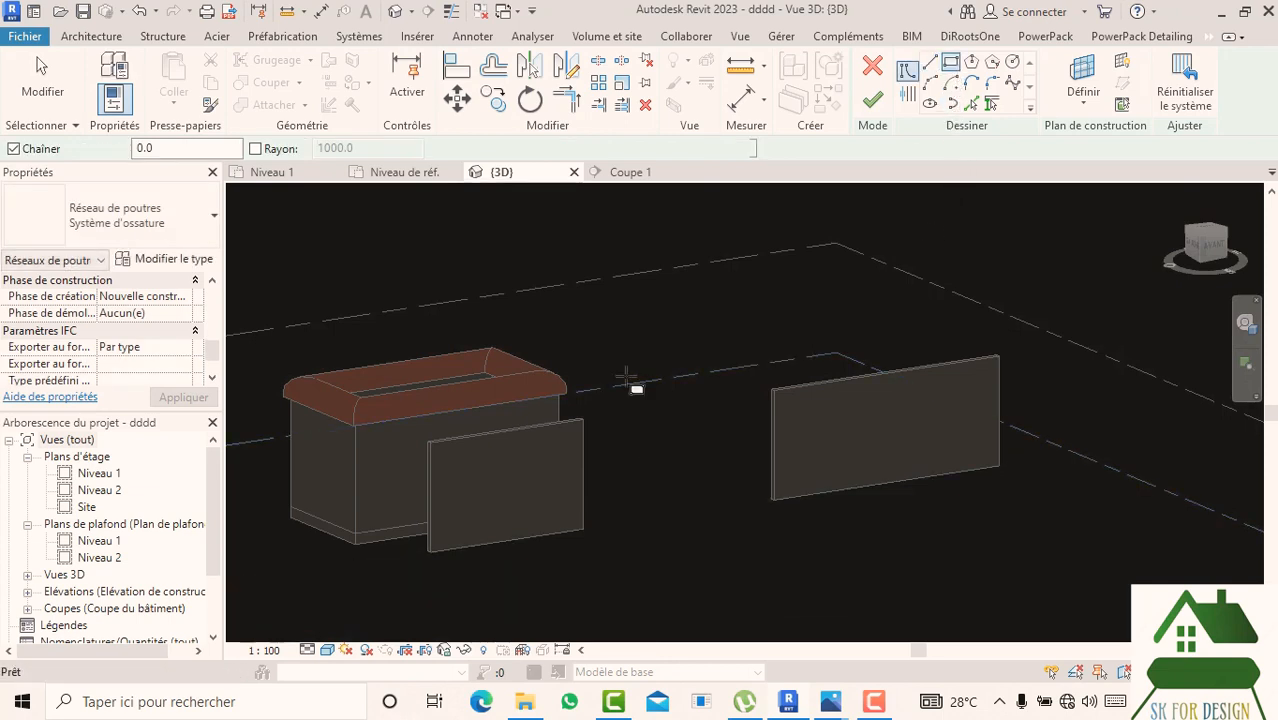
{"action": "left_click", "coordinate": [1206, 247]}
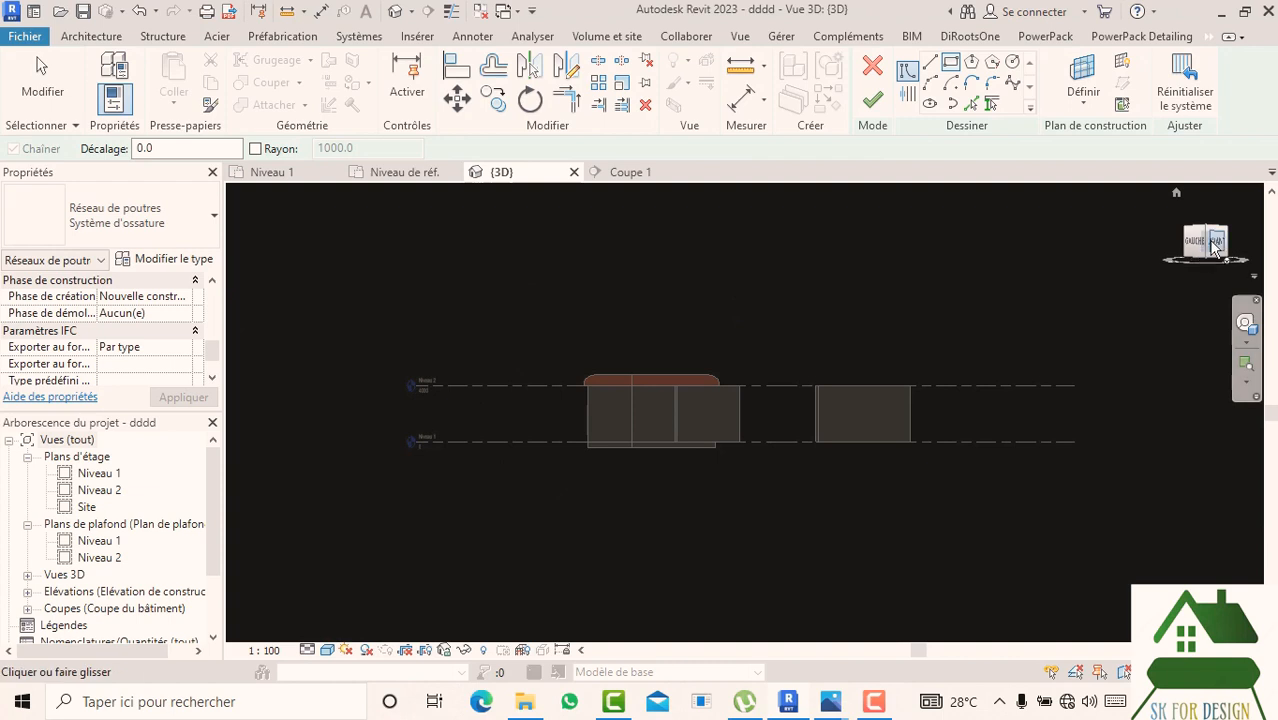
{"action": "left_click_drag", "start_coordinate": [1212, 252], "coordinate": [1232, 274]}
{"action": "scroll", "coordinate": [840, 386], "scroll_direction": "up", "scroll_amount": 2}
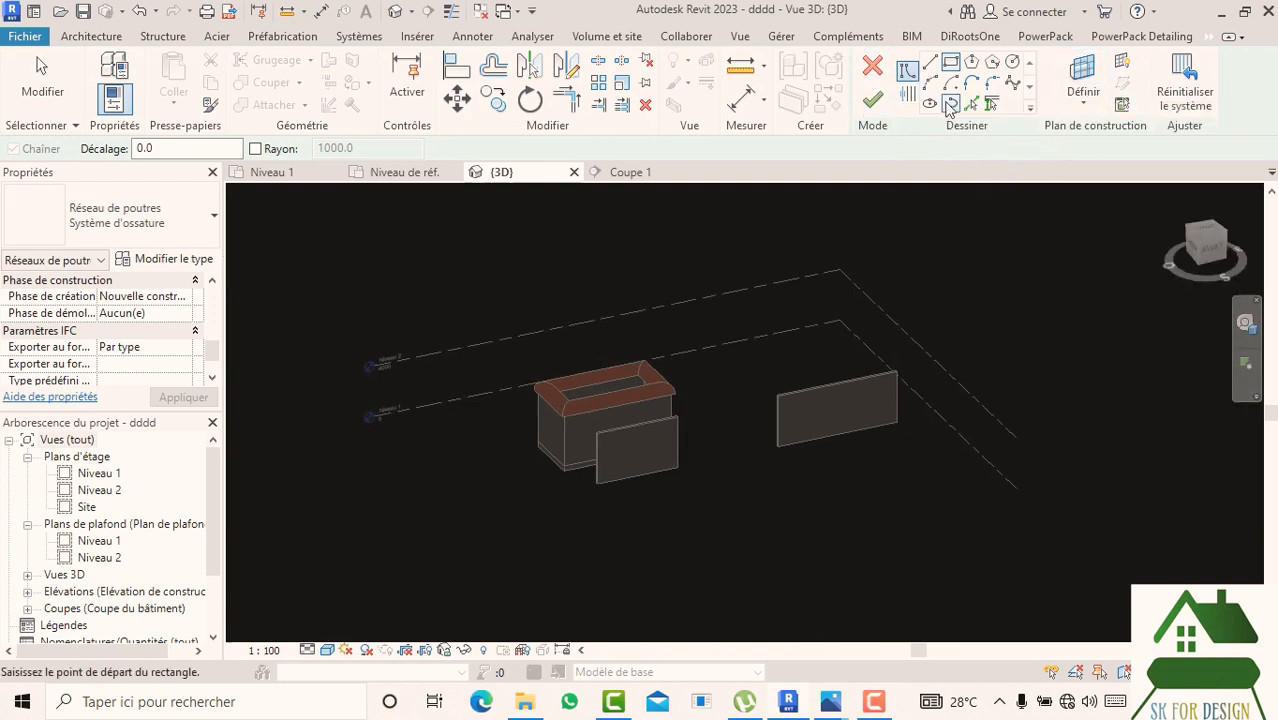
{"action": "left_click", "coordinate": [874, 73]}
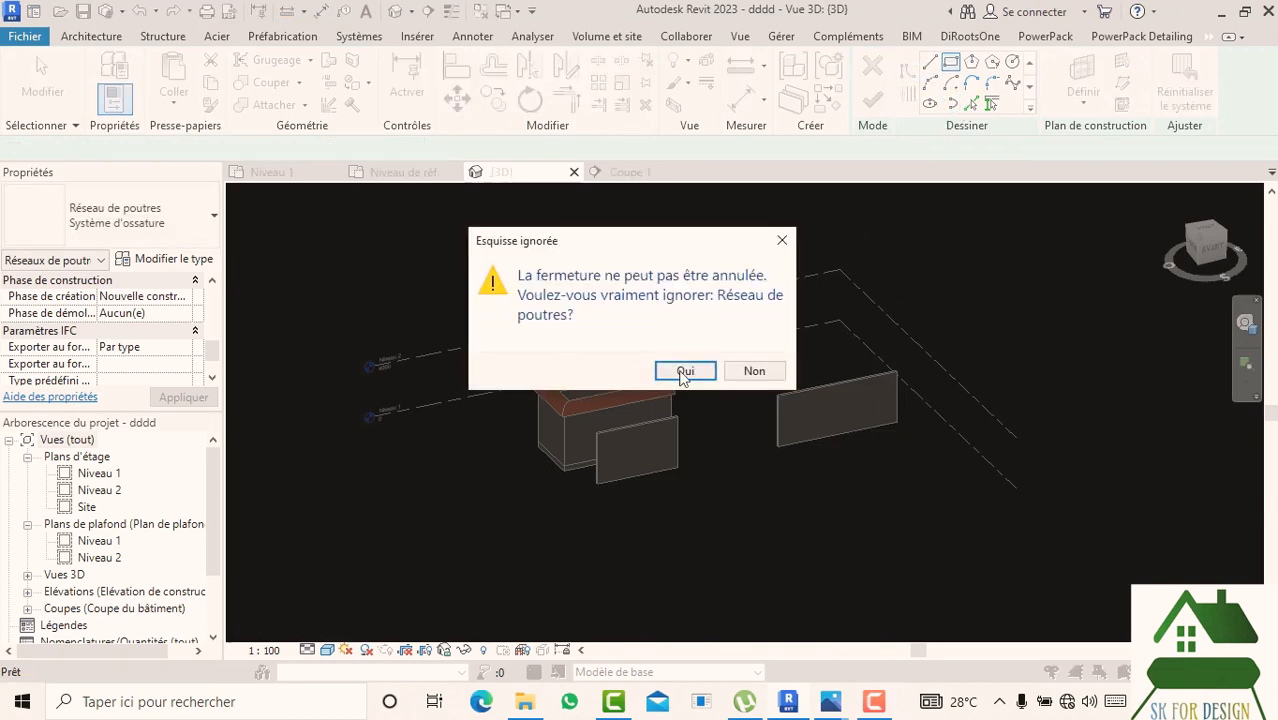
{"action": "left_click", "coordinate": [683, 372]}
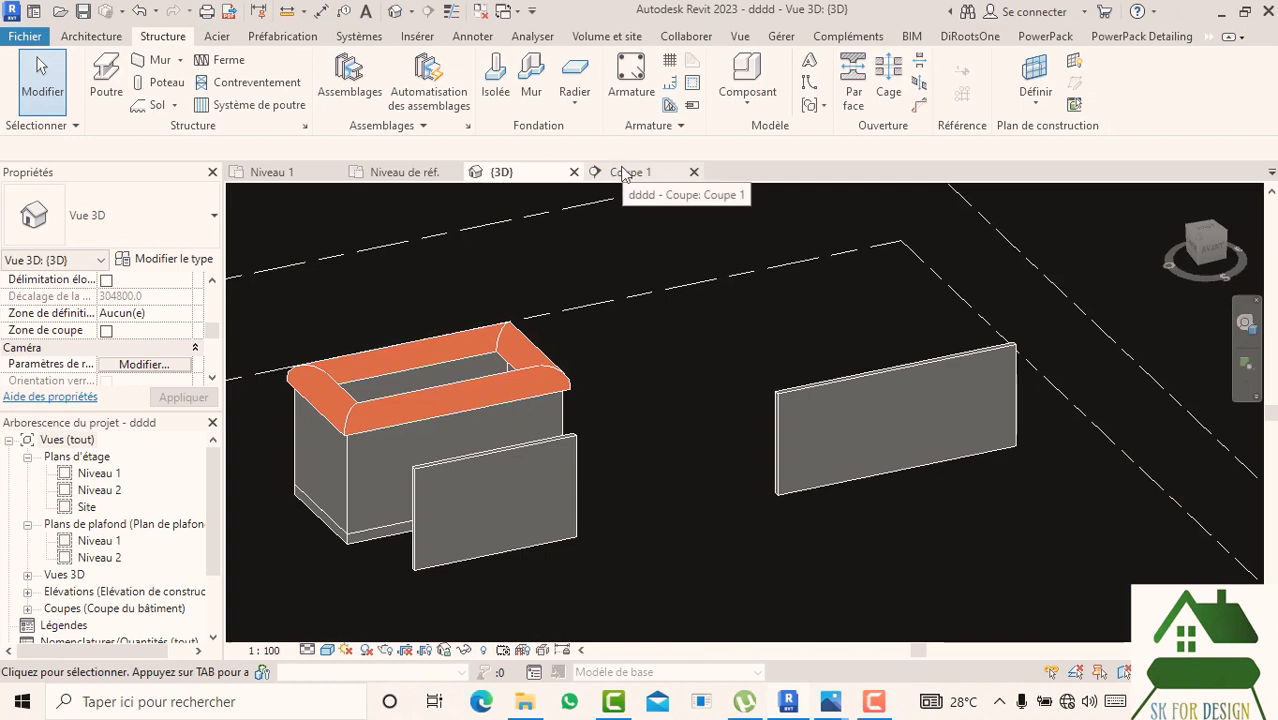
- In the Niveau 1 plan, draw a horizontal reference plane along the centreline of both freestanding walls, extending past their outer ends
{"action": "left_click", "coordinate": [262, 173]}
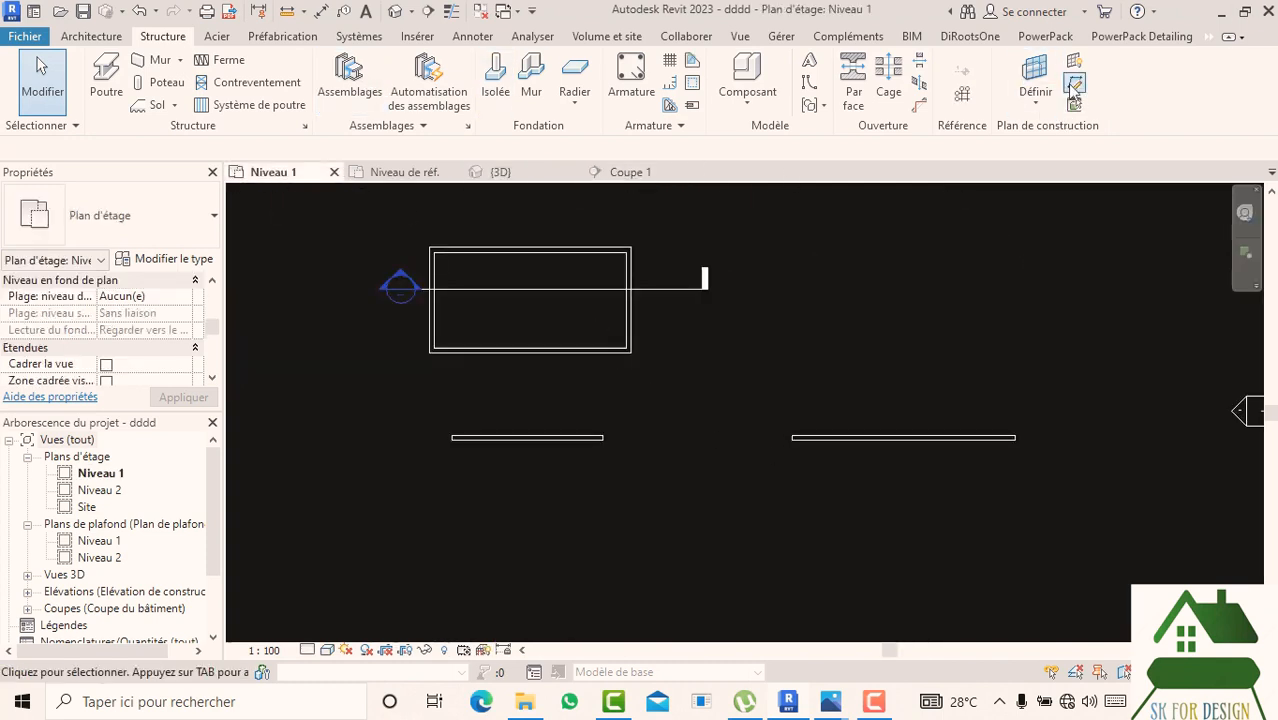
{"action": "left_click", "coordinate": [1073, 86]}
{"action": "scroll", "coordinate": [456, 470], "scroll_direction": "up", "scroll_amount": 1}
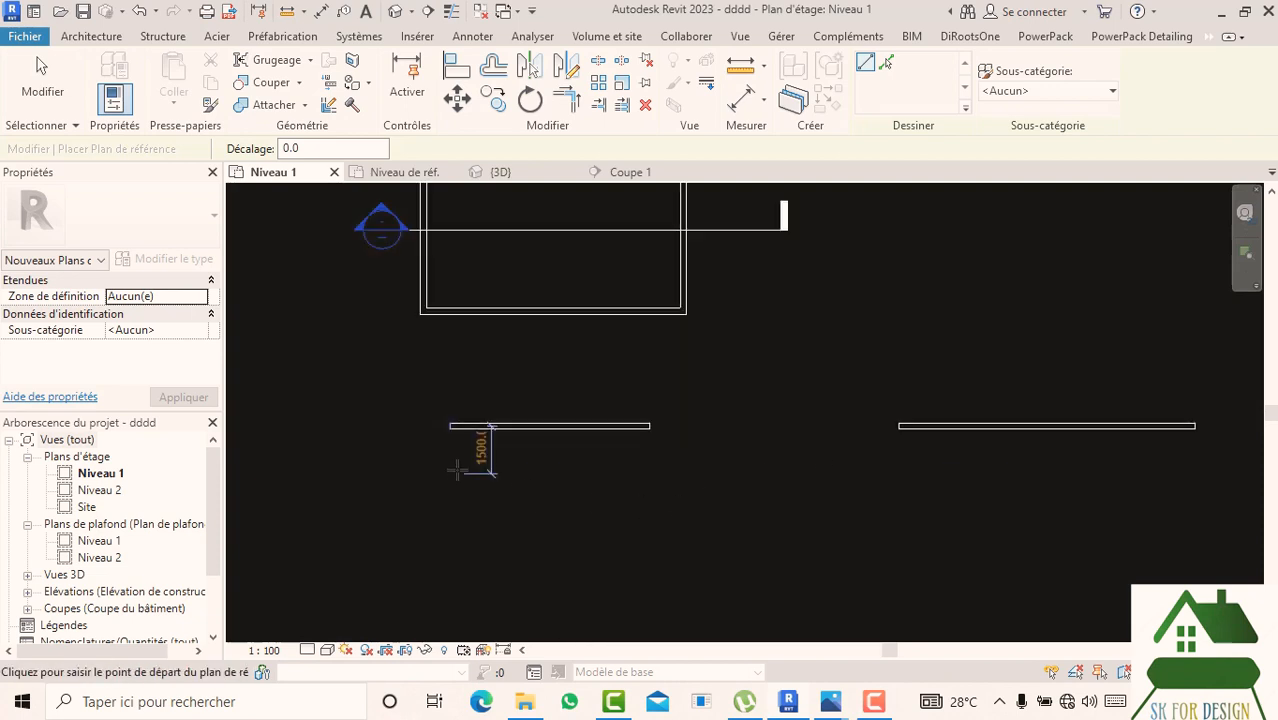
{"action": "scroll", "coordinate": [458, 456], "scroll_direction": "up", "scroll_amount": 4}
{"action": "middle_click_drag", "start_coordinate": [586, 364], "coordinate": [493, 366]}
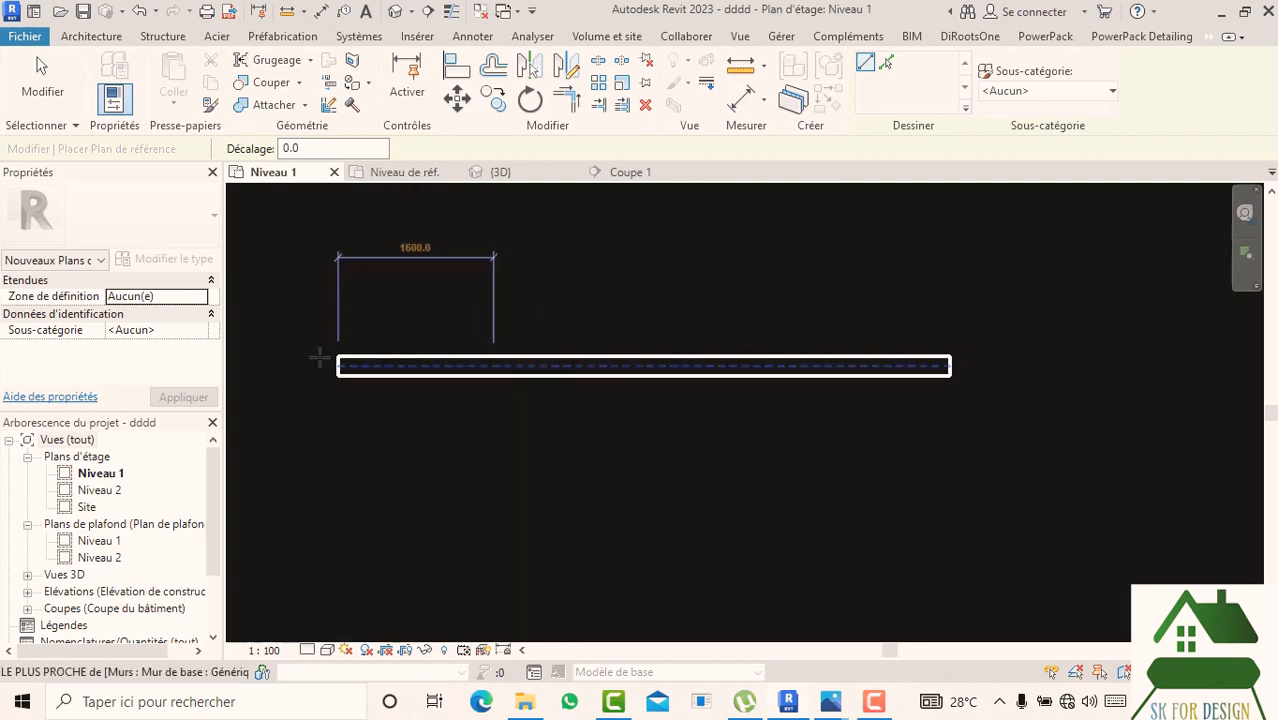
{"action": "left_click", "coordinate": [318, 365]}
{"action": "middle_click_drag", "start_coordinate": [705, 366], "coordinate": [365, 354]}
{"action": "scroll", "coordinate": [394, 354], "scroll_direction": "down", "scroll_amount": 3}
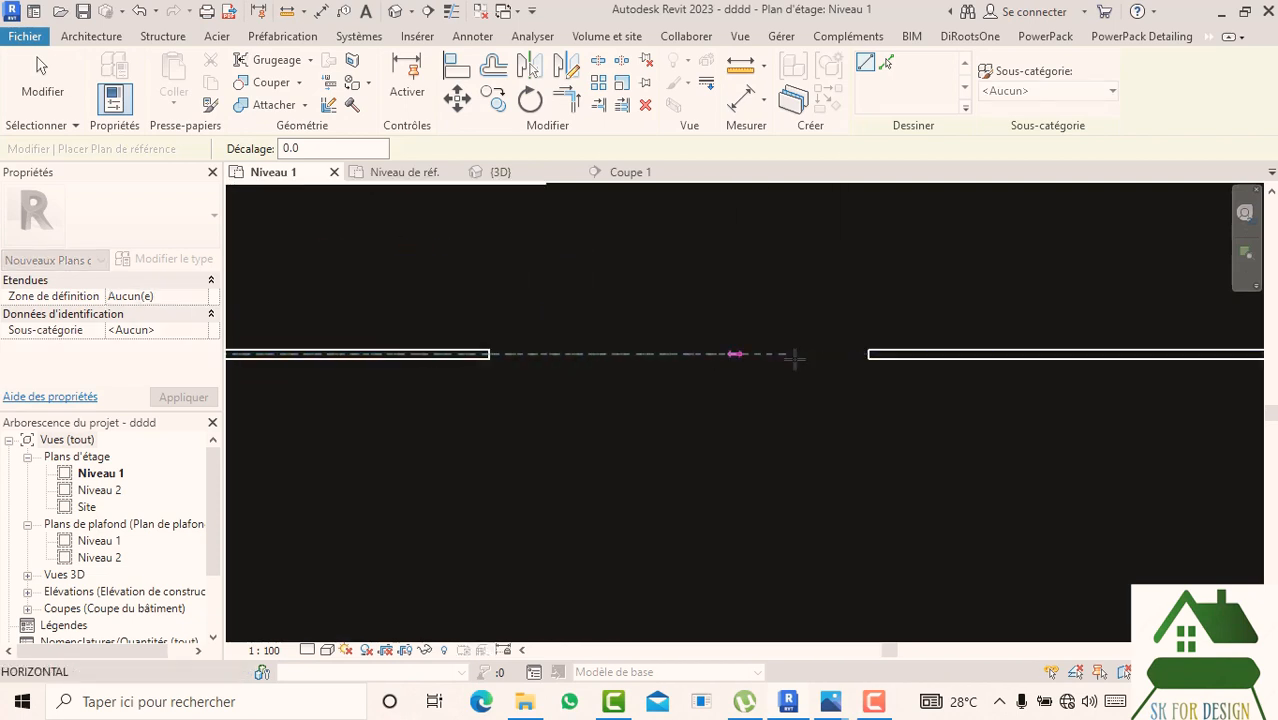
{"action": "middle_click_drag", "start_coordinate": [993, 357], "coordinate": [510, 356]}
{"action": "scroll", "coordinate": [510, 356], "scroll_direction": "down", "scroll_amount": 2}
{"action": "left_click", "coordinate": [767, 360]}
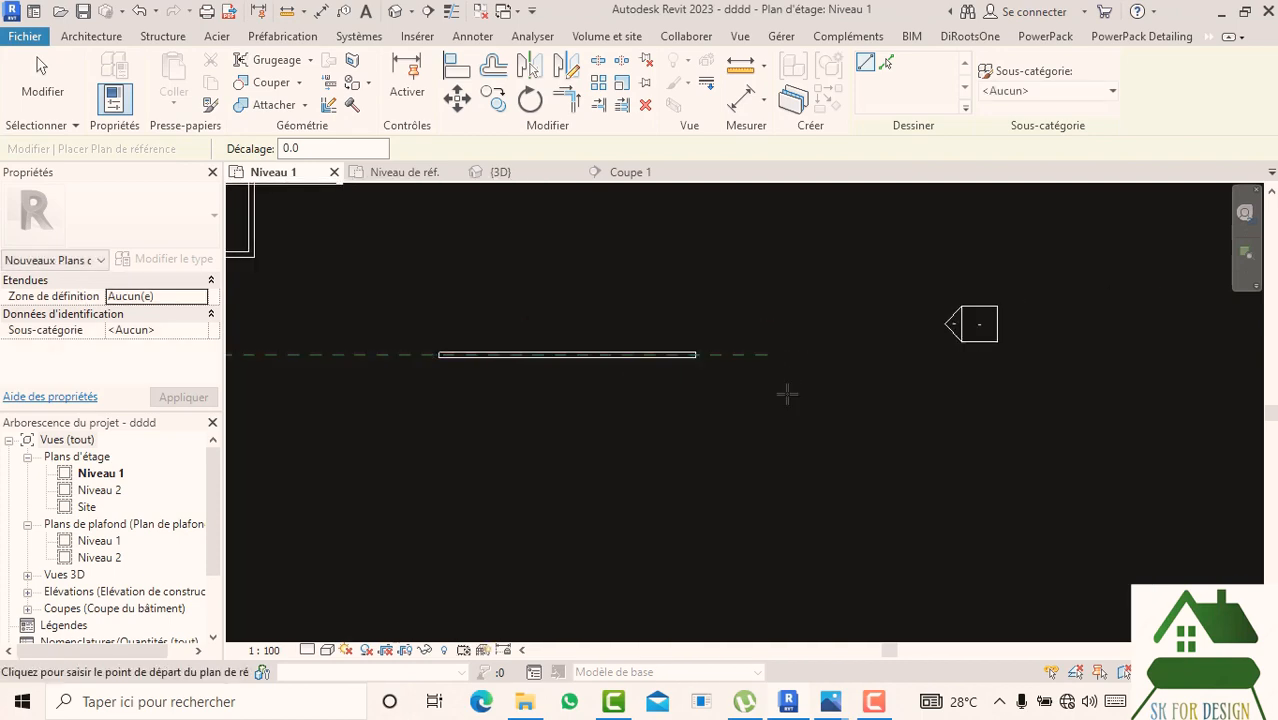
{"action": "key", "text": "Escape"}
- Label the new reference plane along the two walls with a surname so it can be picked by name
{"action": "left_click", "coordinate": [744, 357]}
{"action": "left_click", "coordinate": [744, 365]}
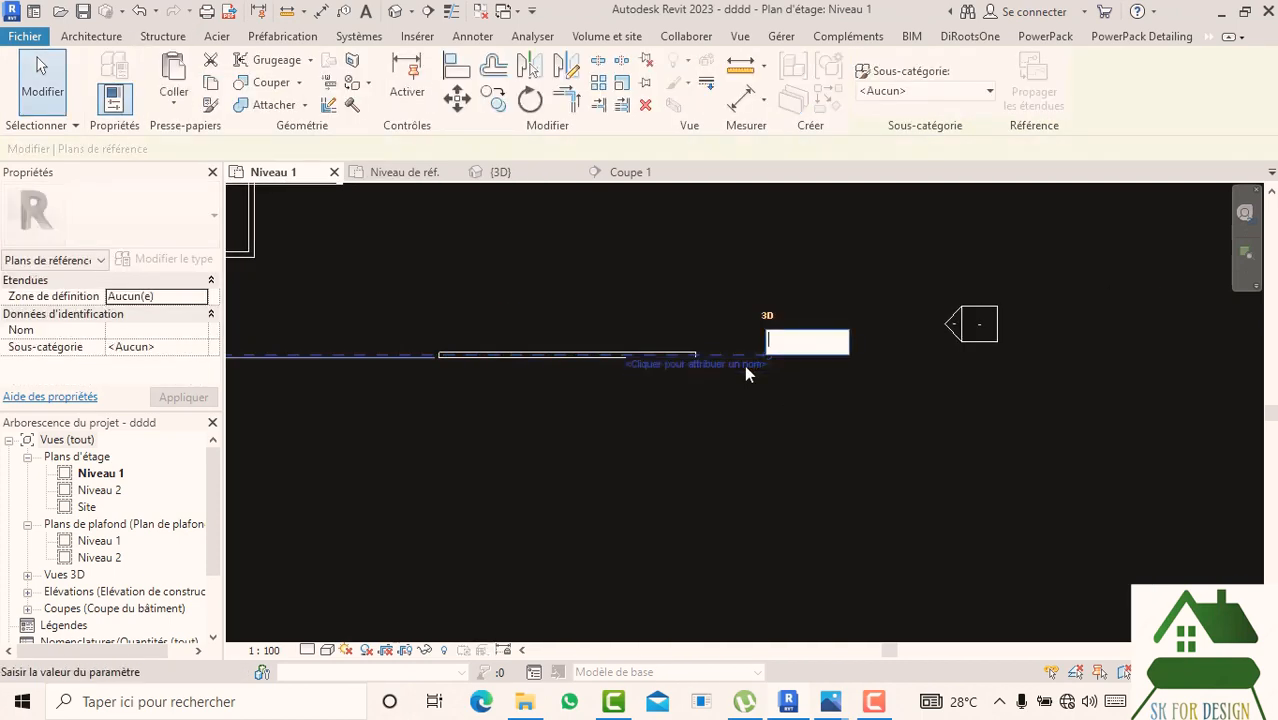
{"action": "type", "text": "sakh"}
{"action": "type", "text": "i"}
{"action": "key", "text": "Return"}
{"action": "left_click", "coordinate": [766, 512]}
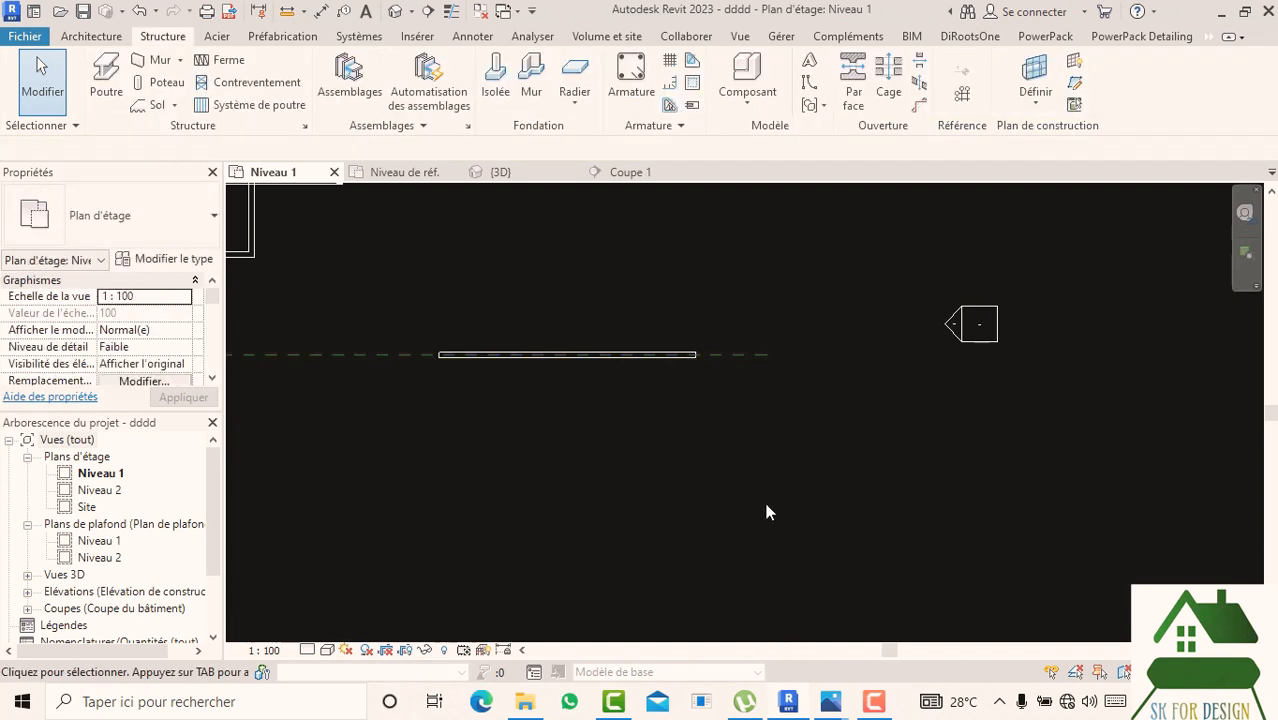
{"action": "scroll", "coordinate": [770, 460], "scroll_direction": "down", "scroll_amount": 3}
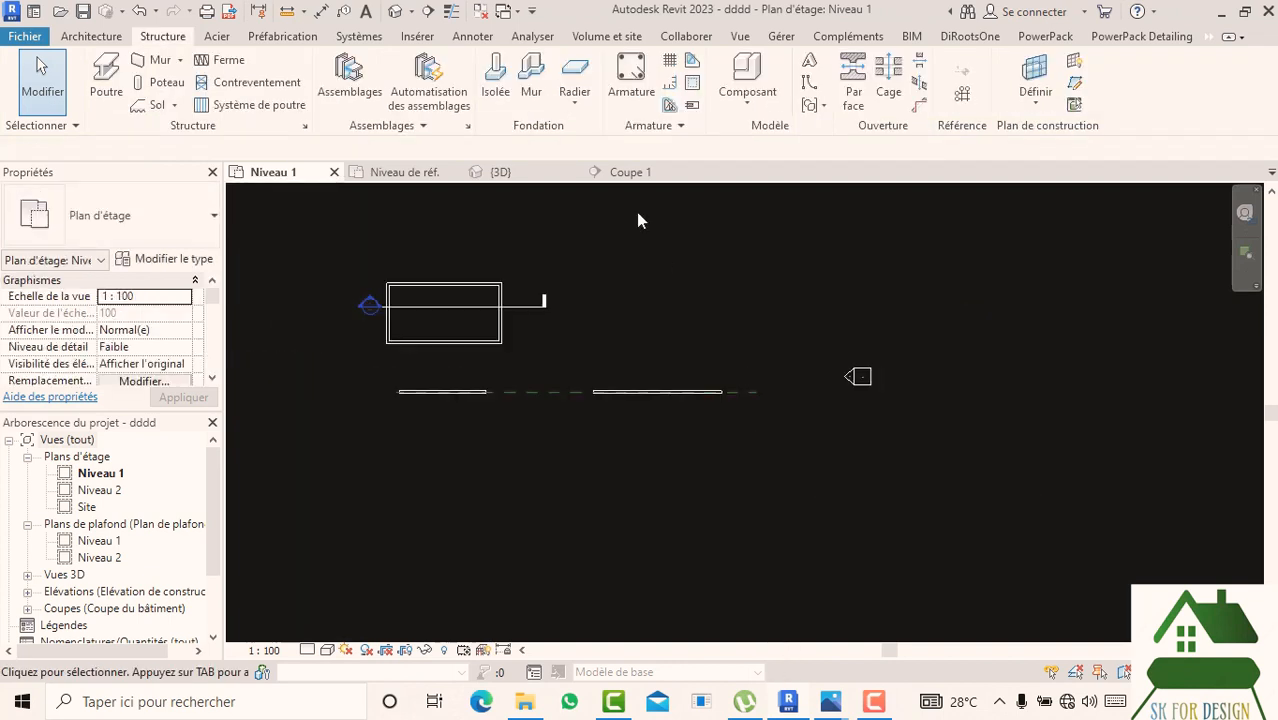
- Start a beam system in the 3D view and set its work plane to the named reference plane through the walls
{"action": "left_click", "coordinate": [520, 172]}
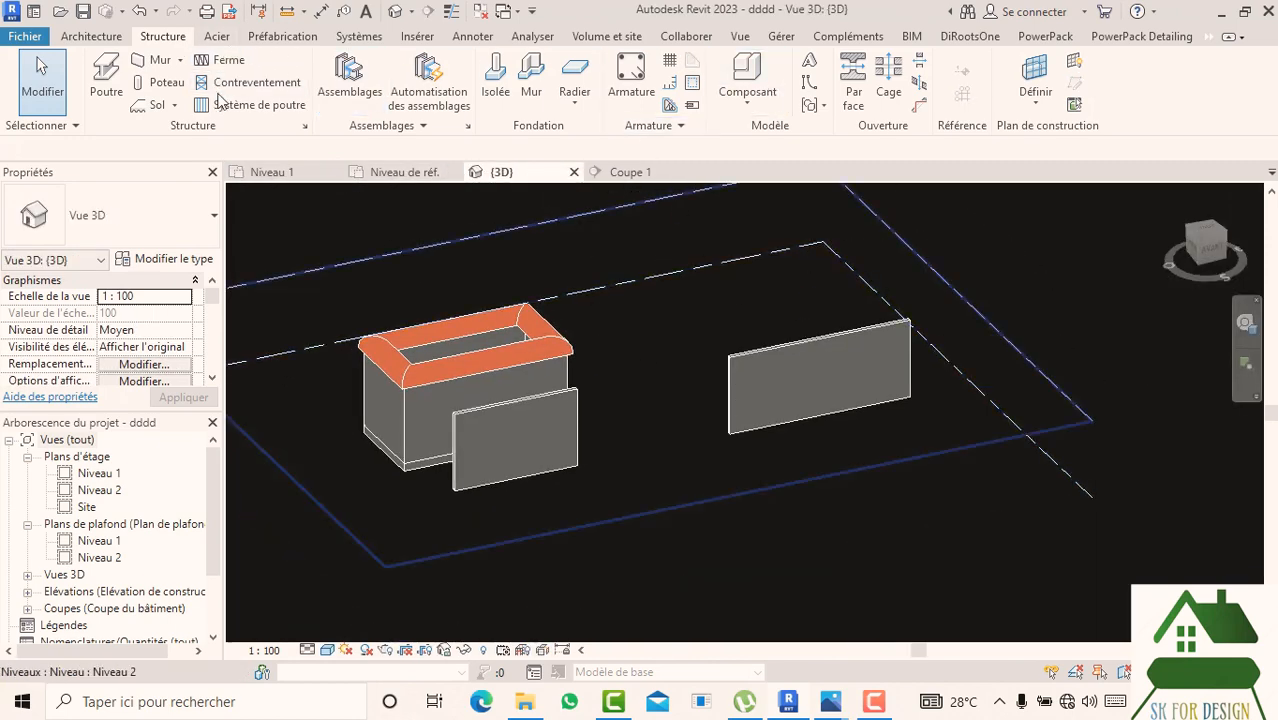
{"action": "left_click", "coordinate": [250, 104]}
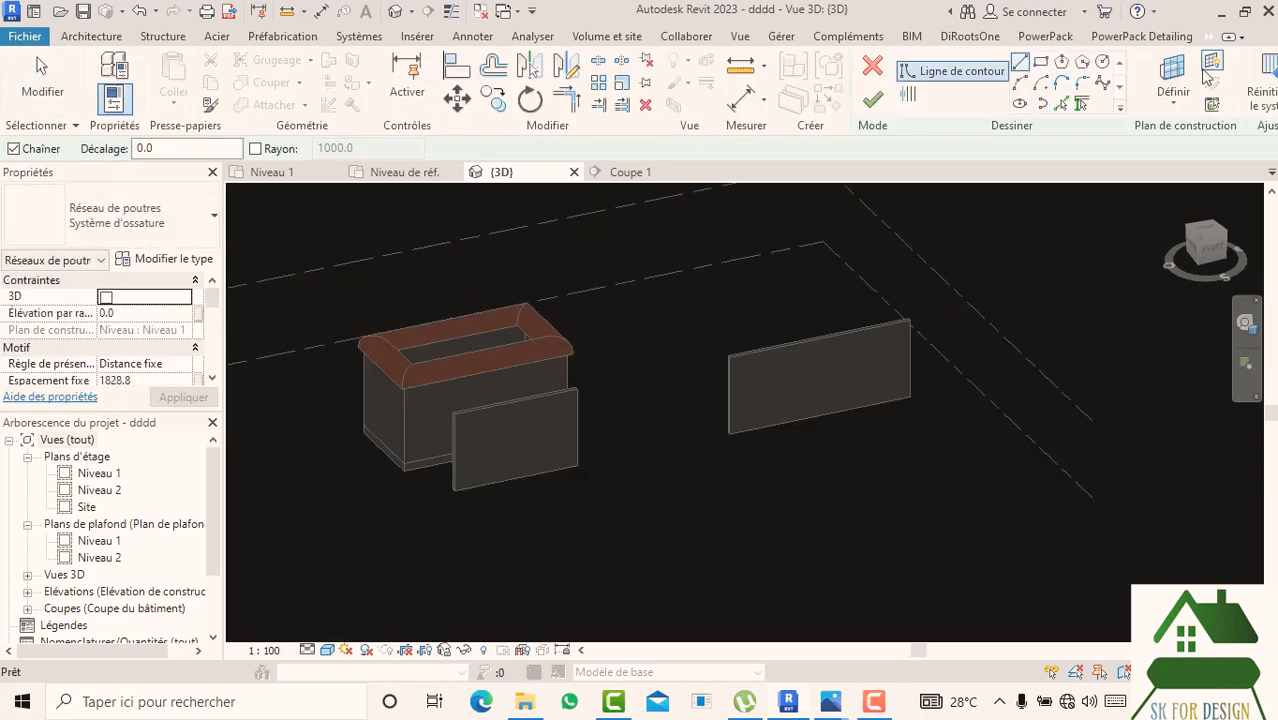
{"action": "left_click", "coordinate": [1204, 74]}
{"action": "left_click", "coordinate": [686, 351]}
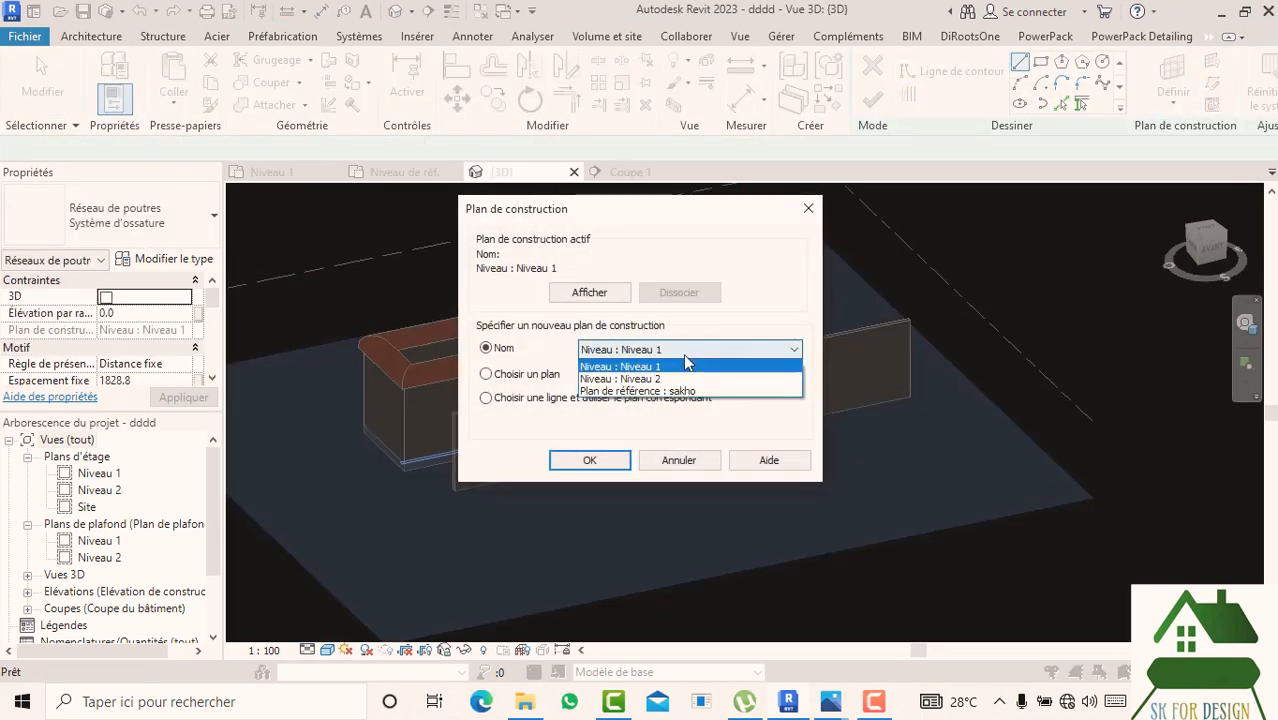
{"action": "left_click", "coordinate": [676, 391]}
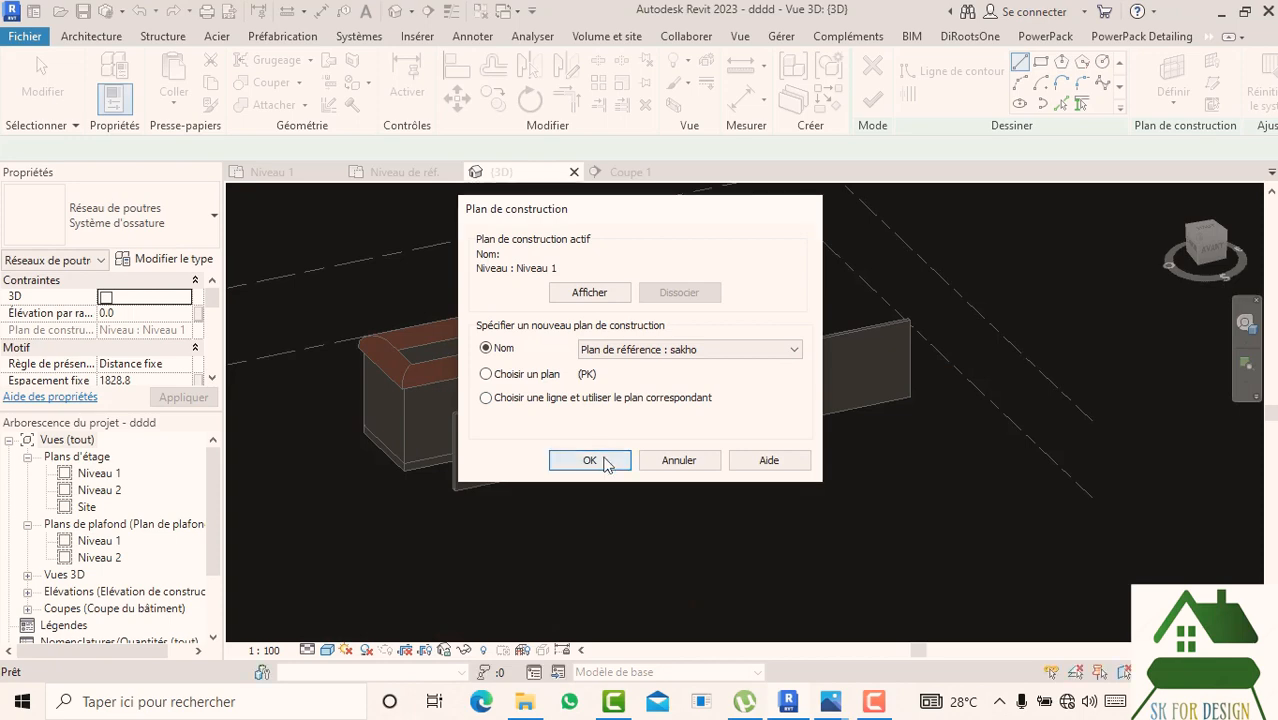
{"action": "left_click", "coordinate": [602, 459]}
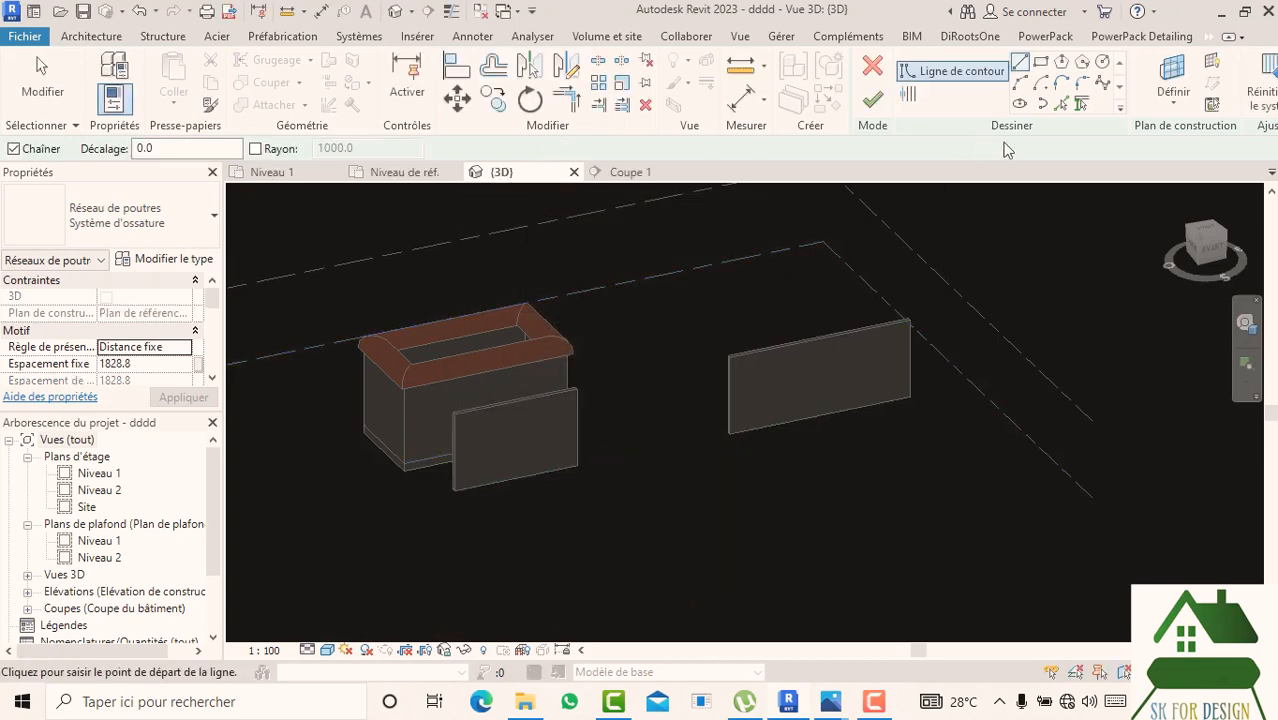
- From the front, sketch a rectangular beam system boundary about 7861 by 4000 mm filling the gap between the two freestanding walls
{"action": "left_click", "coordinate": [1212, 248]}
{"action": "left_click", "coordinate": [1040, 61]}
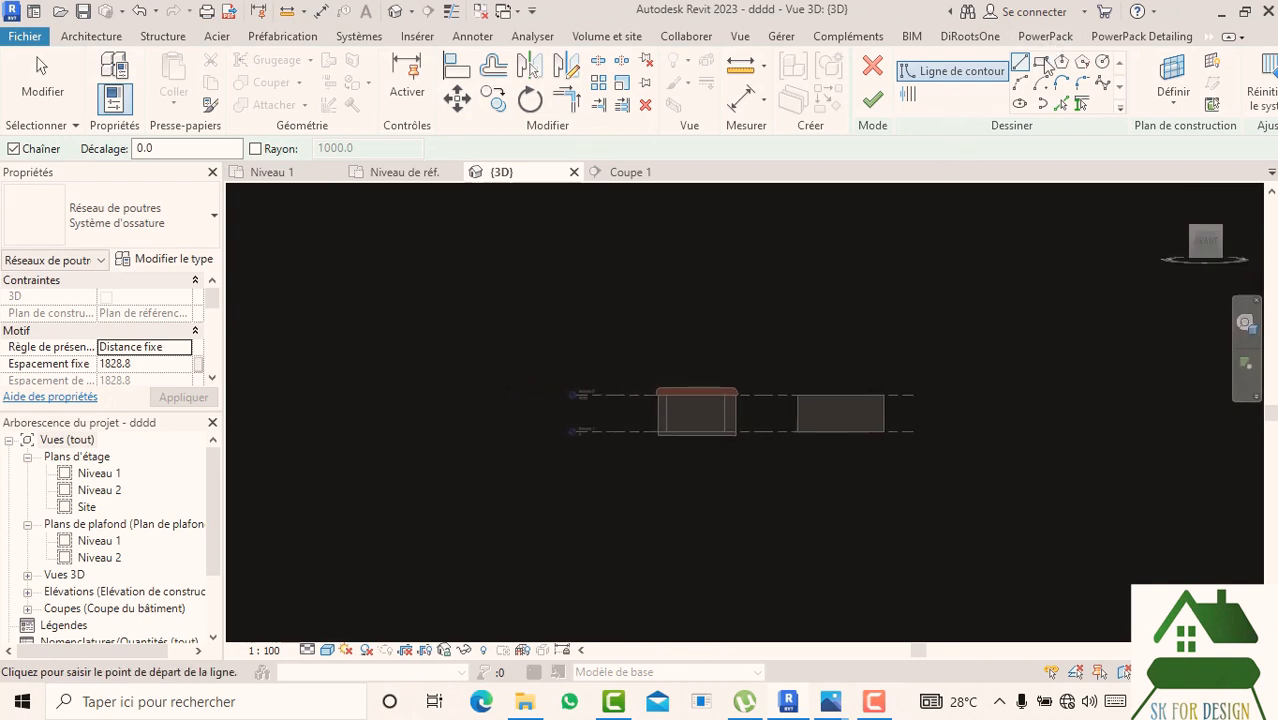
{"action": "scroll", "coordinate": [790, 418], "scroll_direction": "up", "scroll_amount": 6}
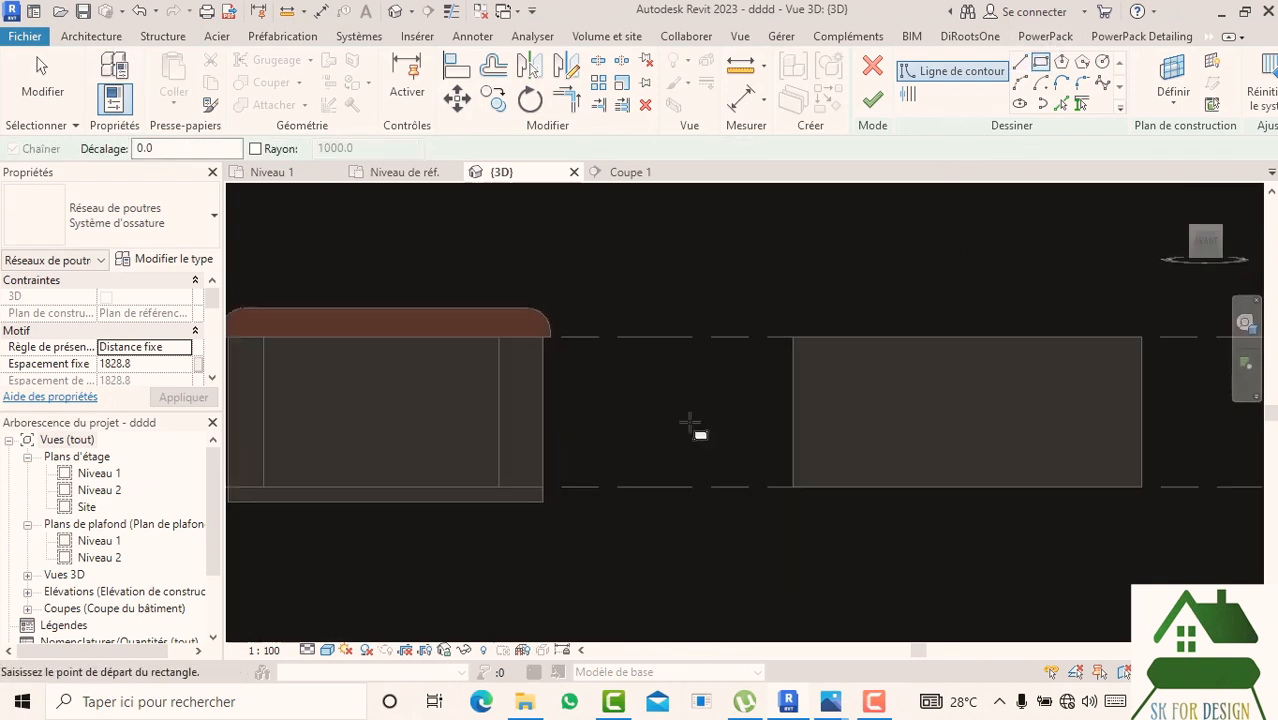
{"action": "left_click", "coordinate": [499, 337]}
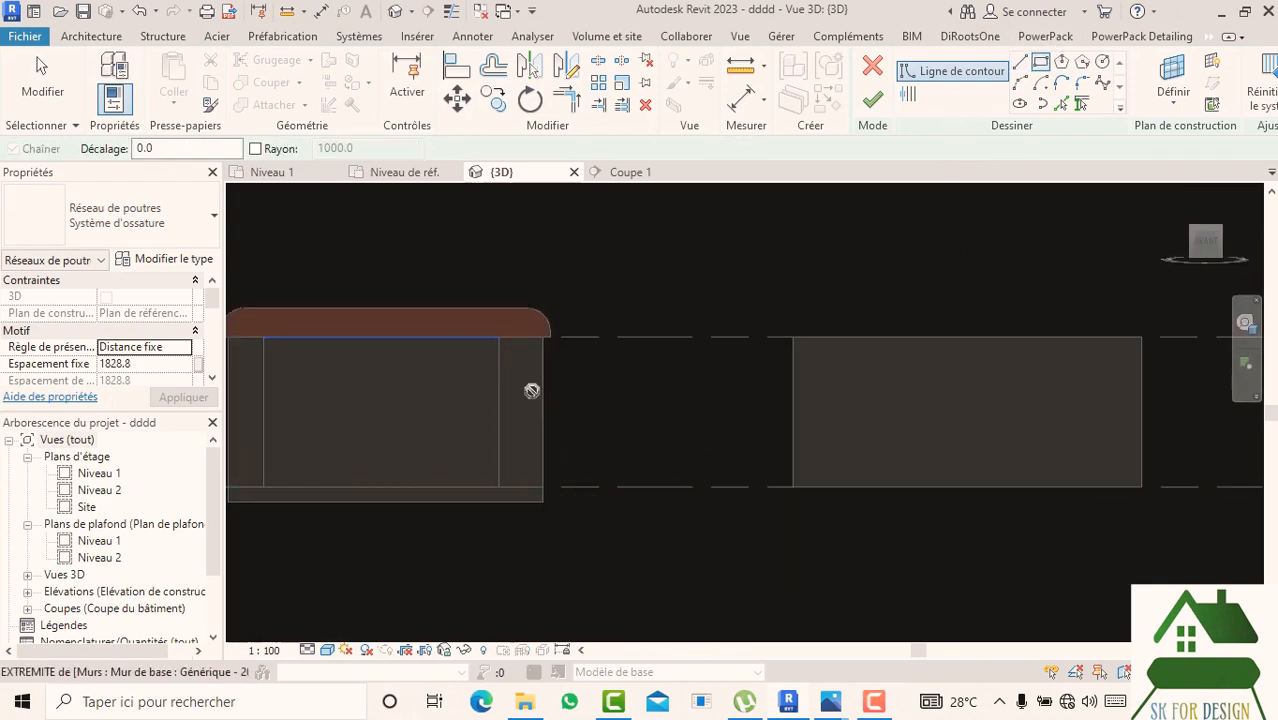
{"action": "left_click", "coordinate": [791, 487]}
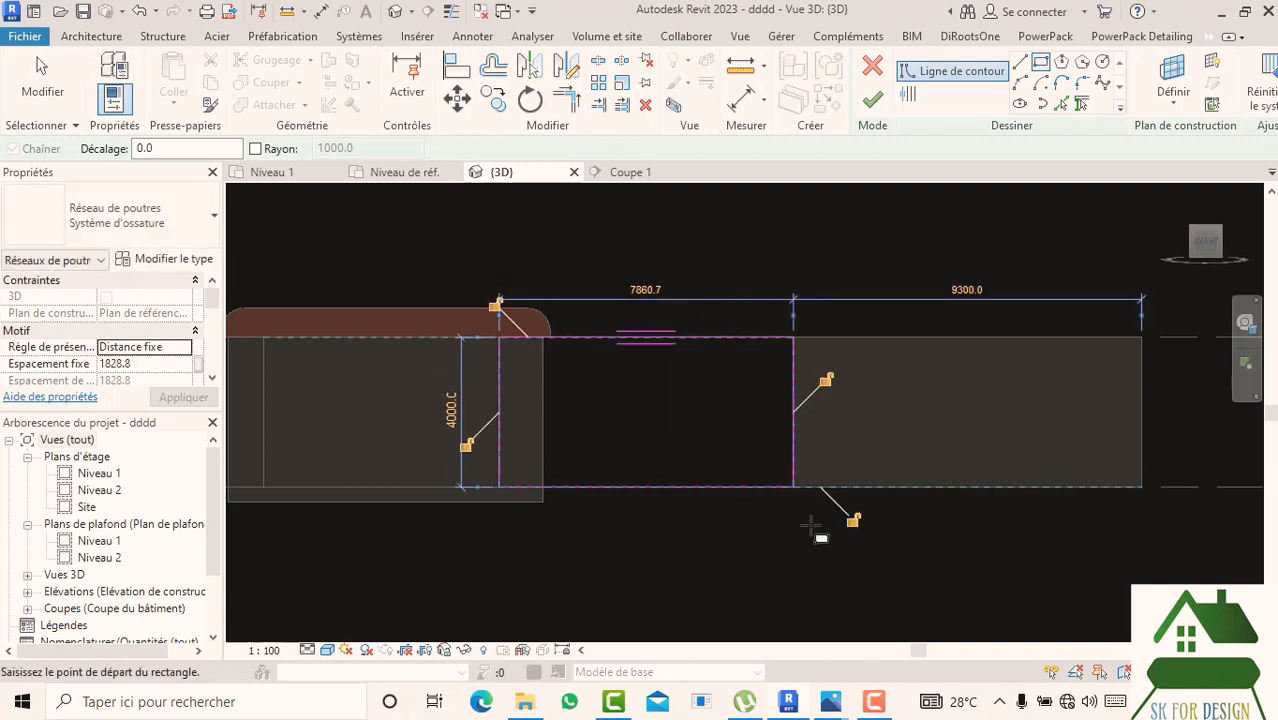
{"action": "scroll", "coordinate": [800, 530], "scroll_direction": "down", "scroll_amount": 1}
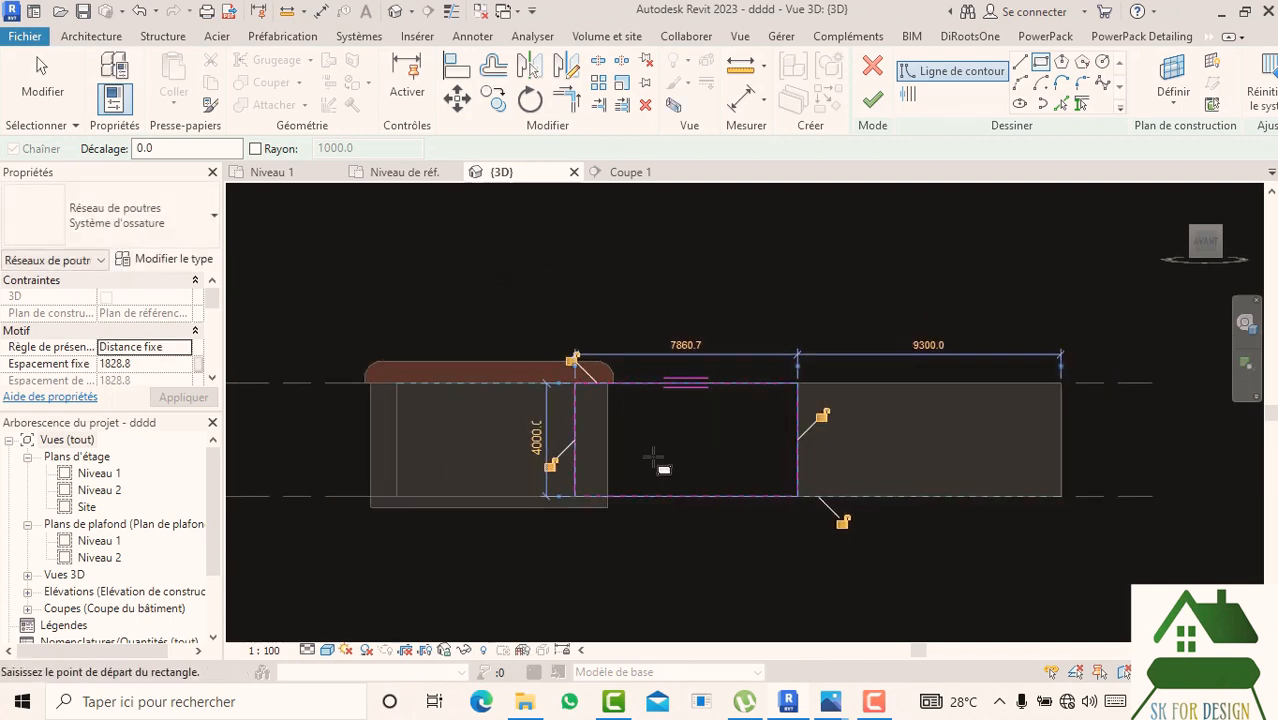
- Set the beam direction with a horizontal line across the boundary's full width at mid-height
{"action": "scroll", "coordinate": [600, 450], "scroll_direction": "up", "scroll_amount": 2}
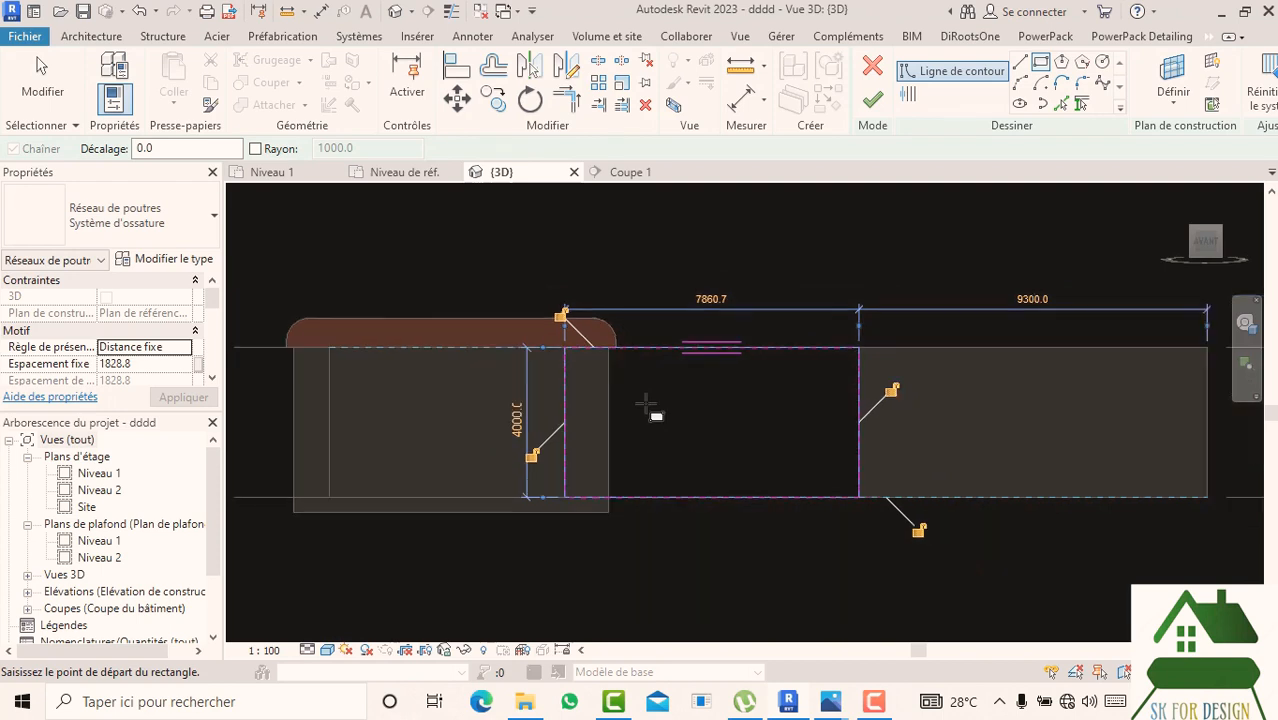
{"action": "scroll", "coordinate": [668, 408], "scroll_direction": "down", "scroll_amount": 2}
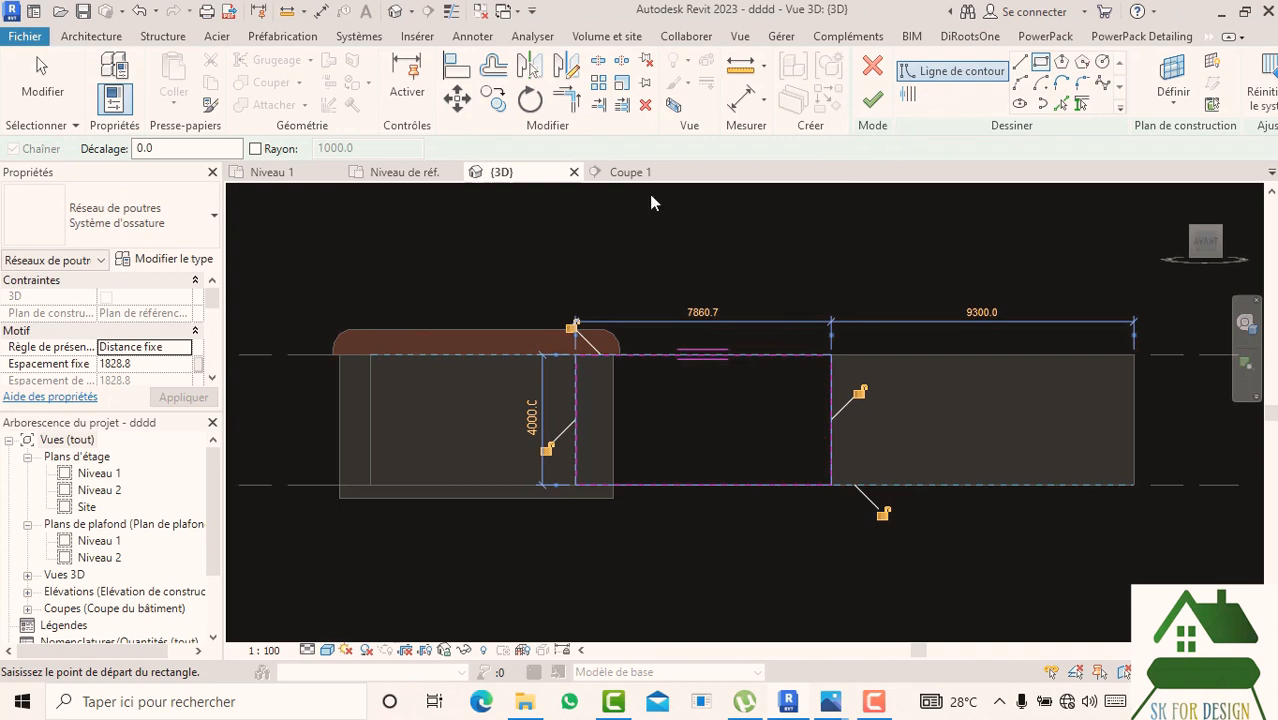
{"action": "left_click", "coordinate": [908, 95]}
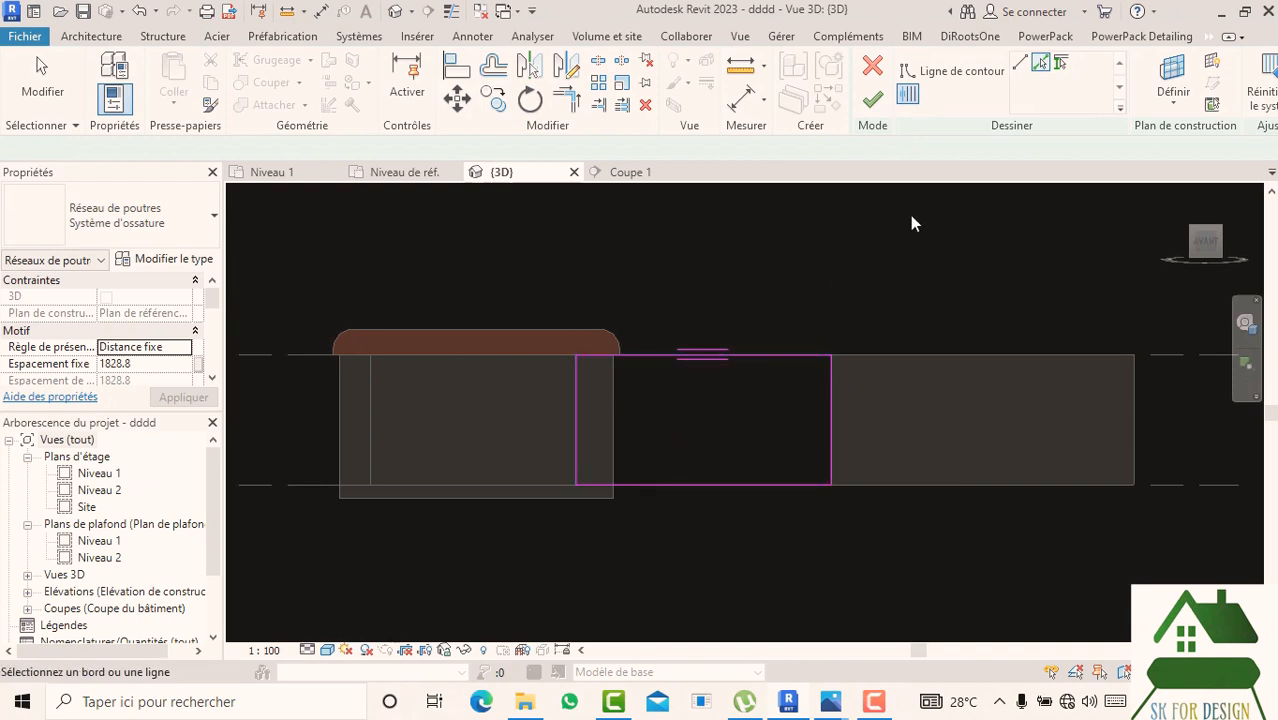
{"action": "left_click", "coordinate": [1019, 63]}
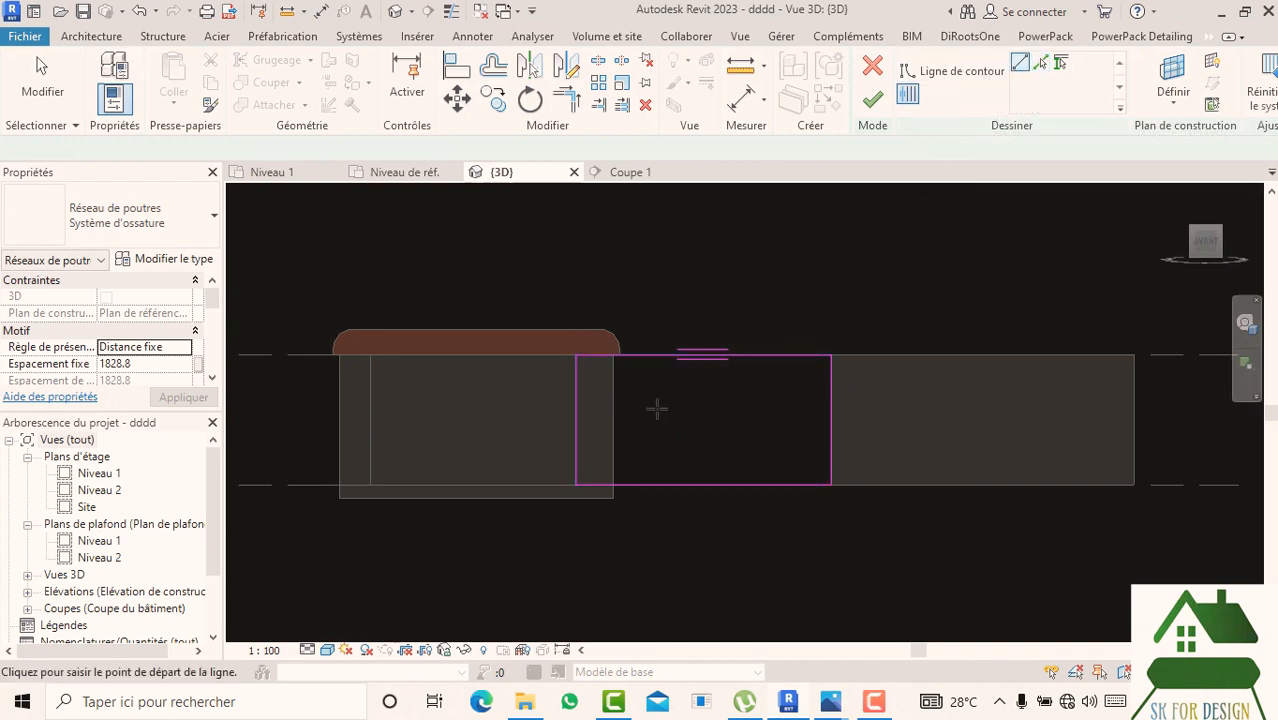
{"action": "left_click", "coordinate": [576, 419]}
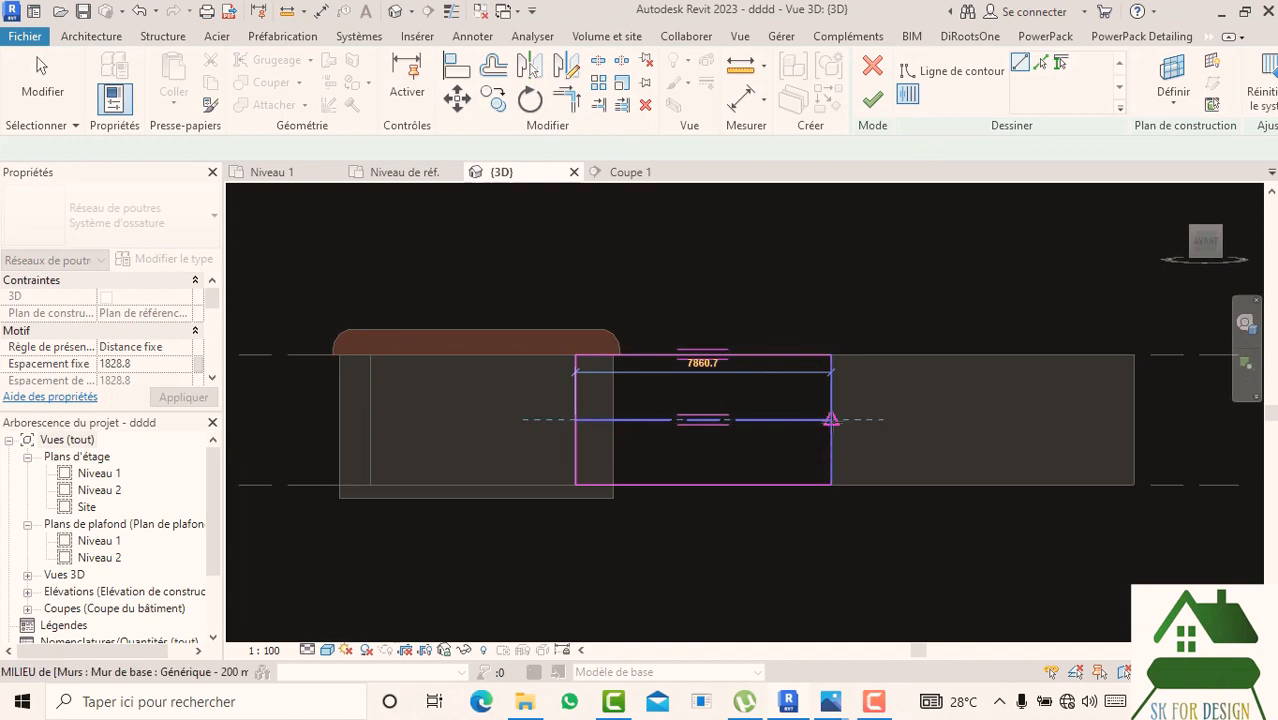
{"action": "left_click", "coordinate": [830, 419]}
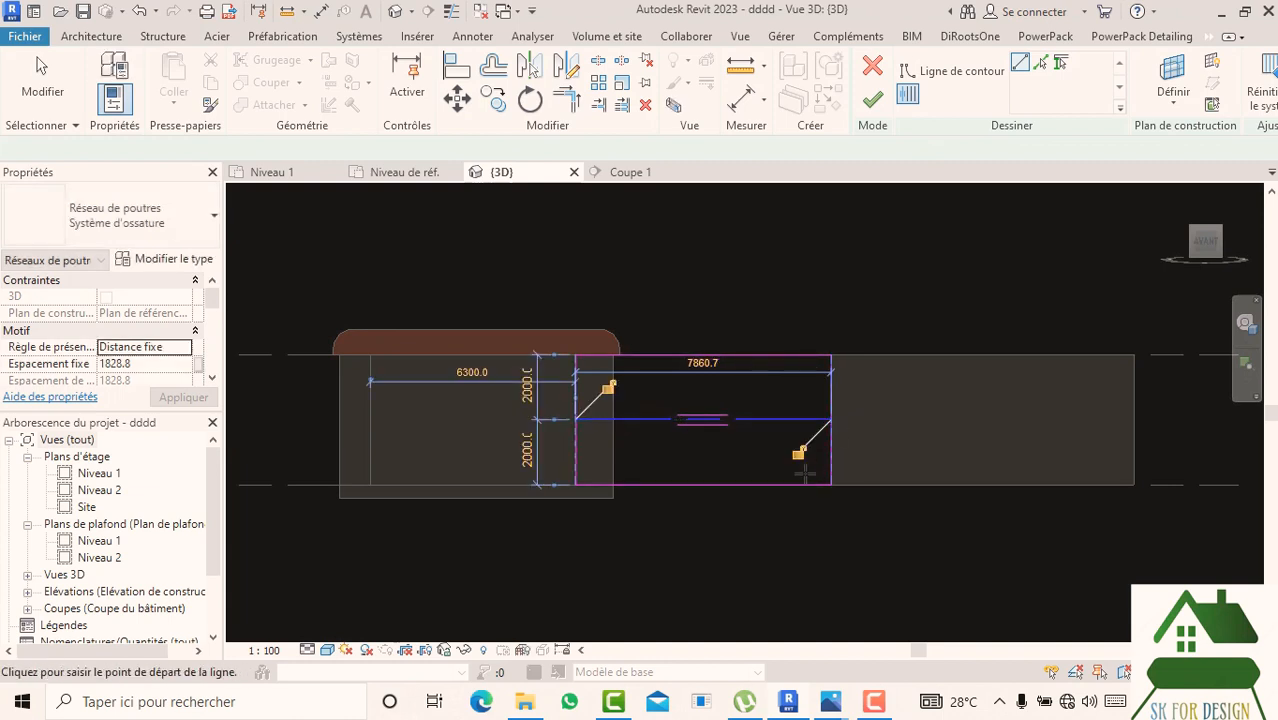
- Keep the beam system's layout rule at Distance fixe and set its fixed spacing to 150
{"action": "left_click", "coordinate": [176, 362]}
{"action": "left_click", "coordinate": [180, 348]}
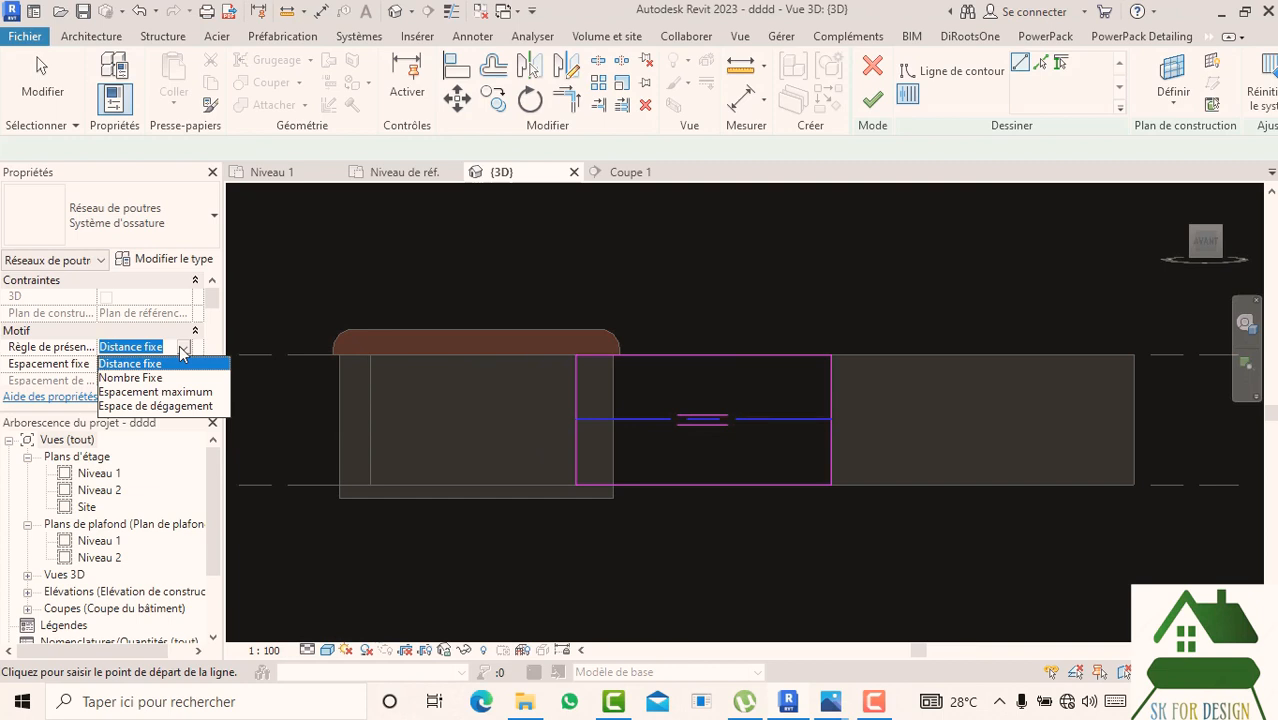
{"action": "left_click", "coordinate": [181, 363]}
{"action": "left_click", "coordinate": [178, 366]}
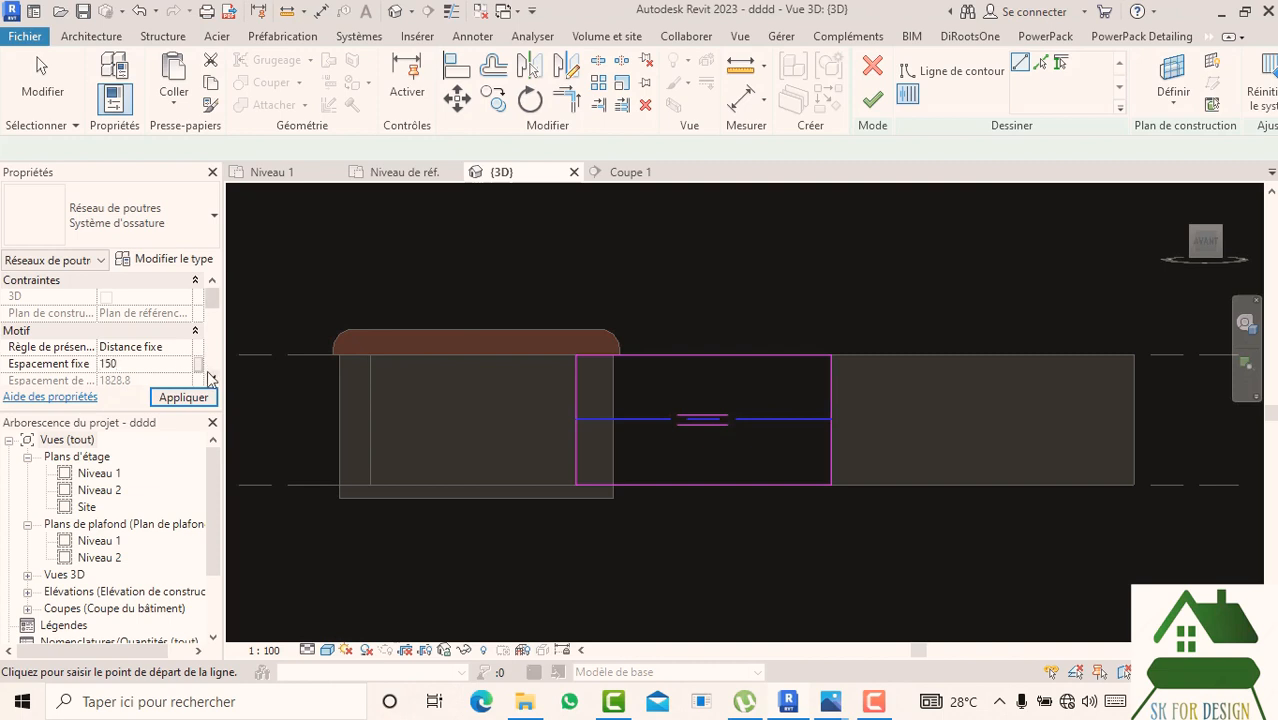
{"action": "scroll", "coordinate": [210, 377], "scroll_direction": "down", "scroll_amount": 3}
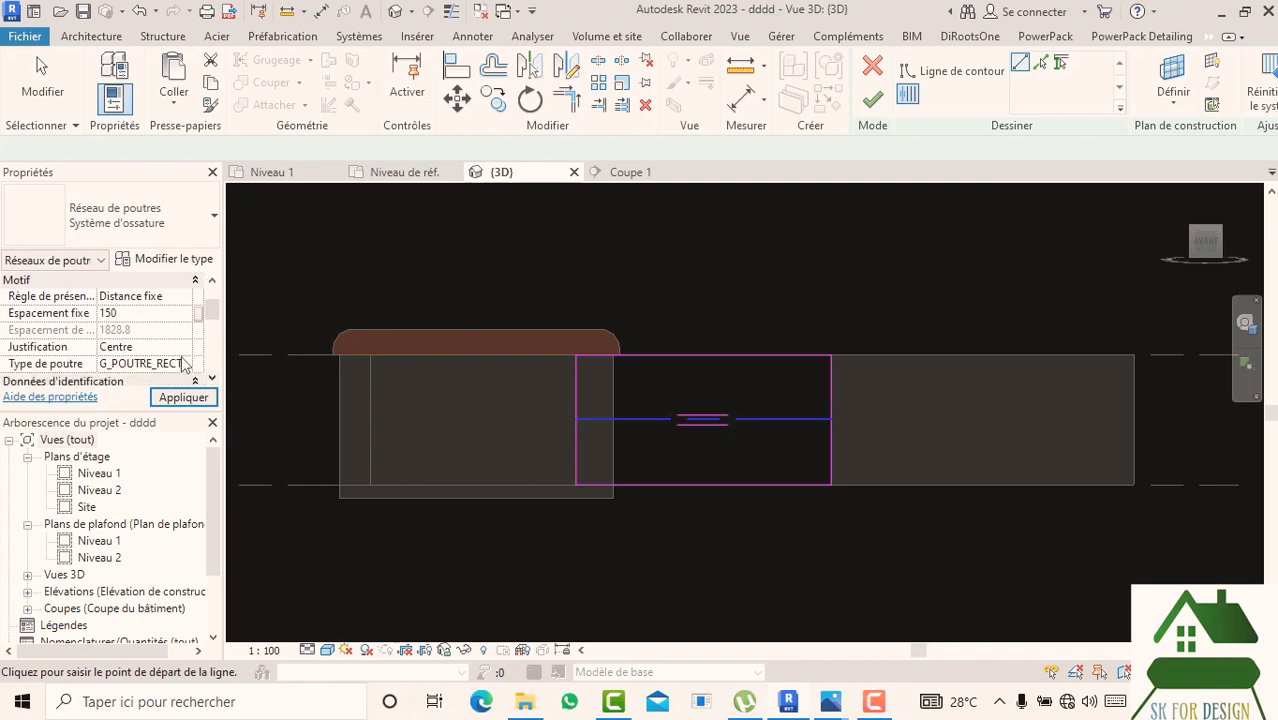
- Choose G_POUTRE_RECT : 5x2 as the beam type, apply it and finish the beam system sketch
{"action": "left_click", "coordinate": [183, 366]}
{"action": "left_click", "coordinate": [184, 364]}
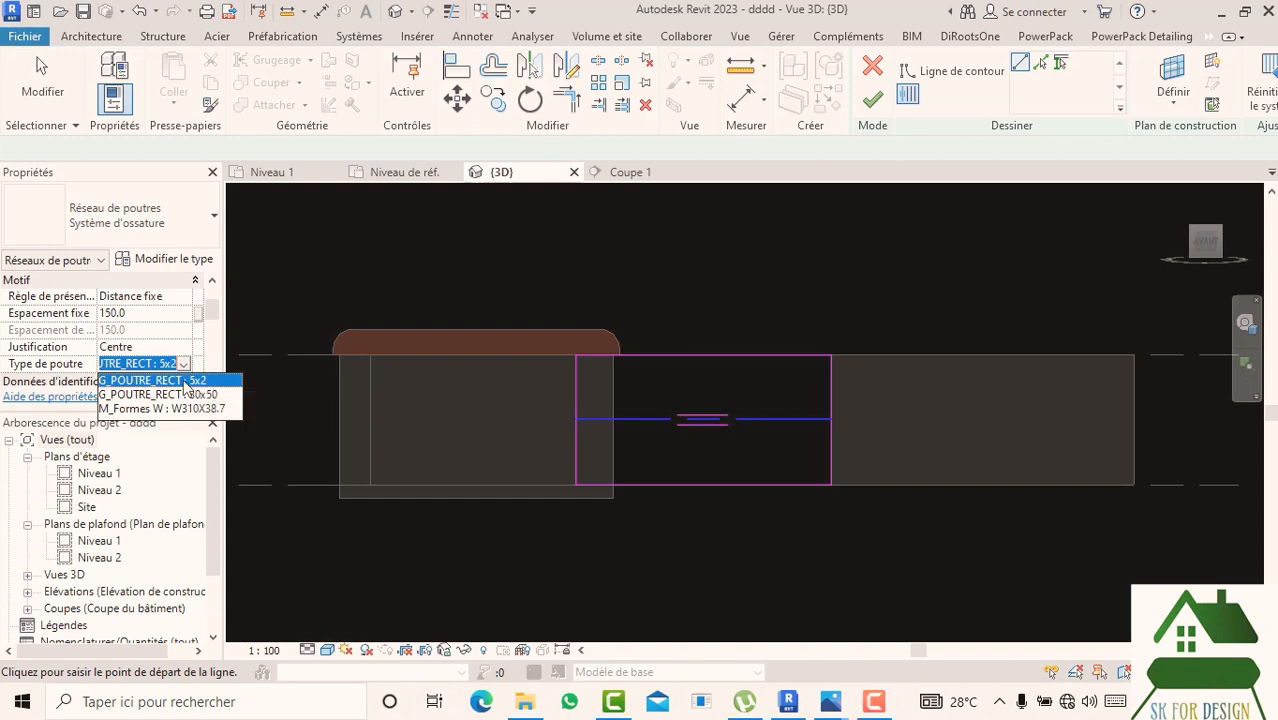
{"action": "left_click", "coordinate": [186, 384]}
{"action": "scroll", "coordinate": [173, 338], "scroll_direction": "down", "scroll_amount": 2}
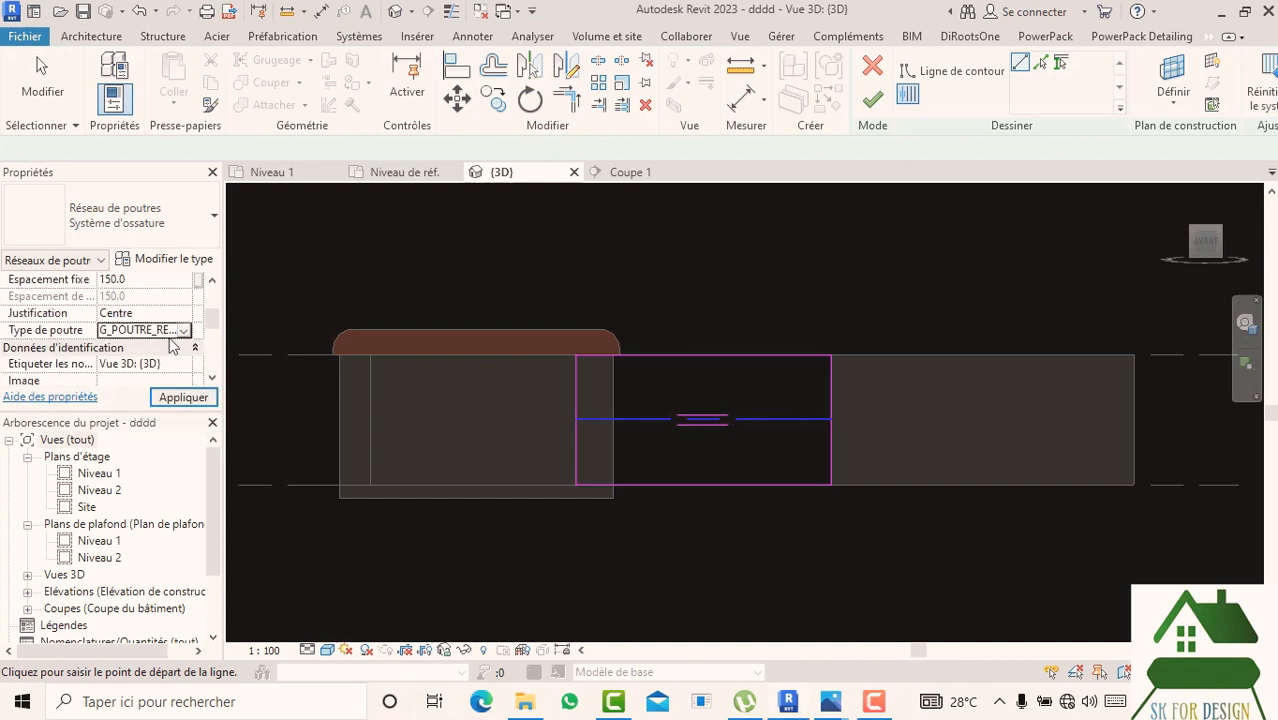
{"action": "left_click", "coordinate": [179, 398]}
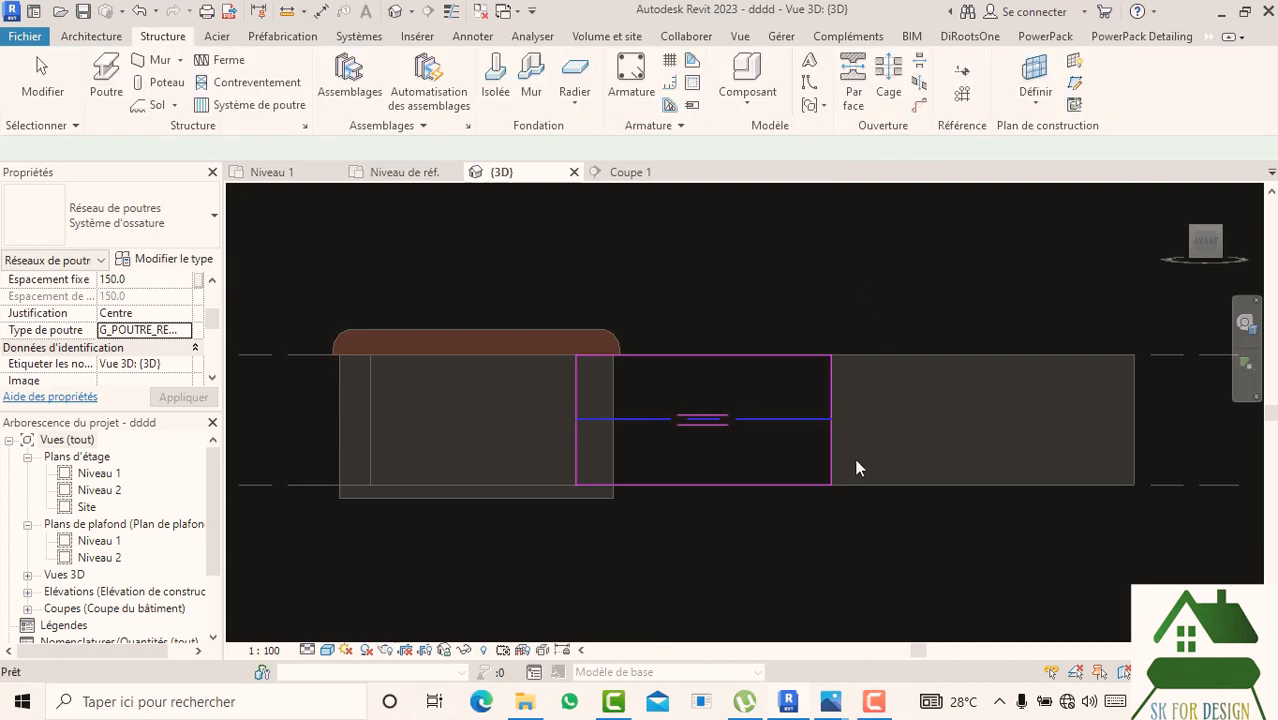
- Examine the horizontal beams between the two freestanding walls from the front and at an angle, including their ends at the walls
{"action": "scroll", "coordinate": [724, 379], "scroll_direction": "up", "scroll_amount": 3}
{"action": "scroll", "coordinate": [697, 296], "scroll_direction": "up", "scroll_amount": 1}
{"action": "scroll", "coordinate": [792, 270], "scroll_direction": "down", "scroll_amount": 2}
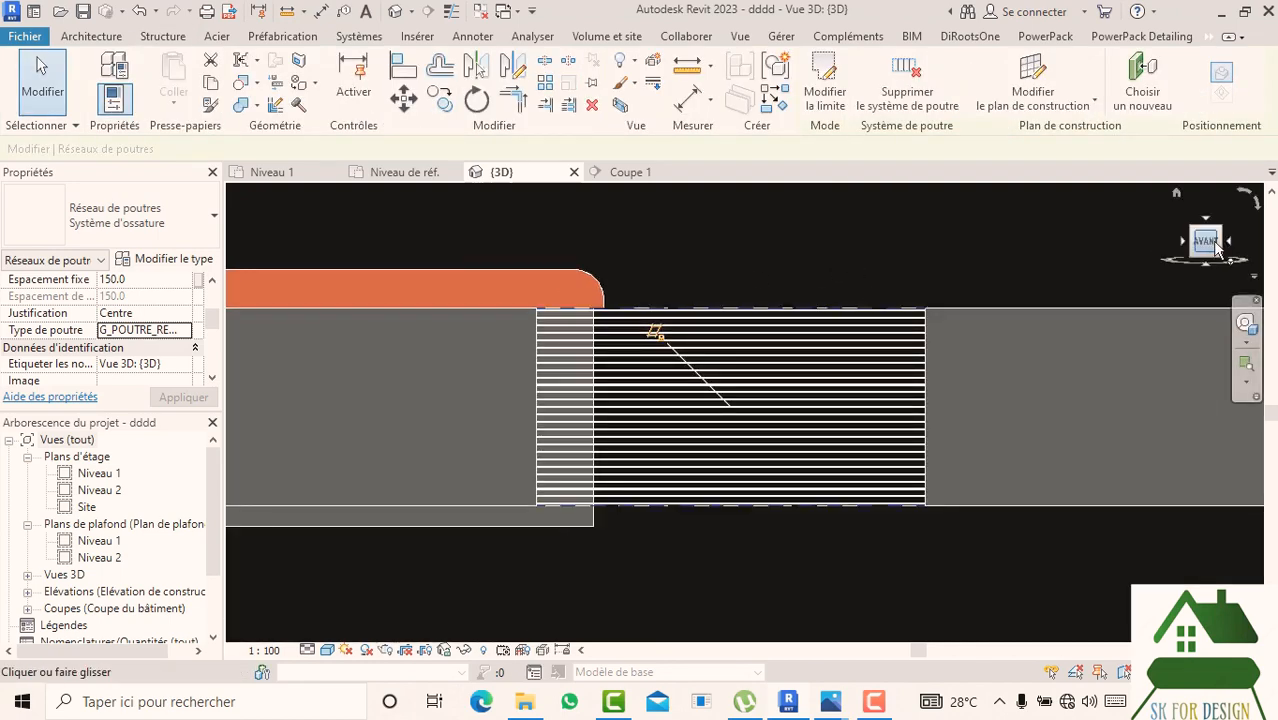
{"action": "left_click_drag", "start_coordinate": [1205, 243], "coordinate": [1080, 263]}
{"action": "scroll", "coordinate": [660, 300], "scroll_direction": "up", "scroll_amount": 5}
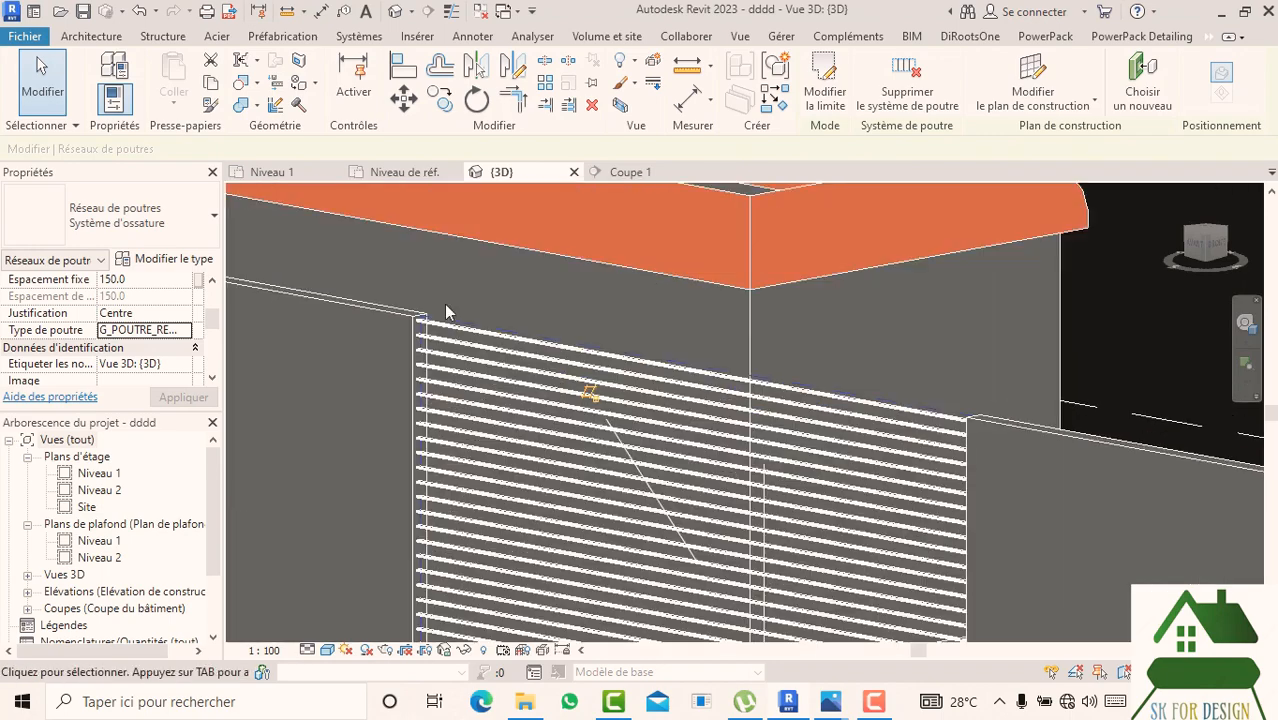
{"action": "scroll", "coordinate": [471, 272], "scroll_direction": "down", "scroll_amount": 5}
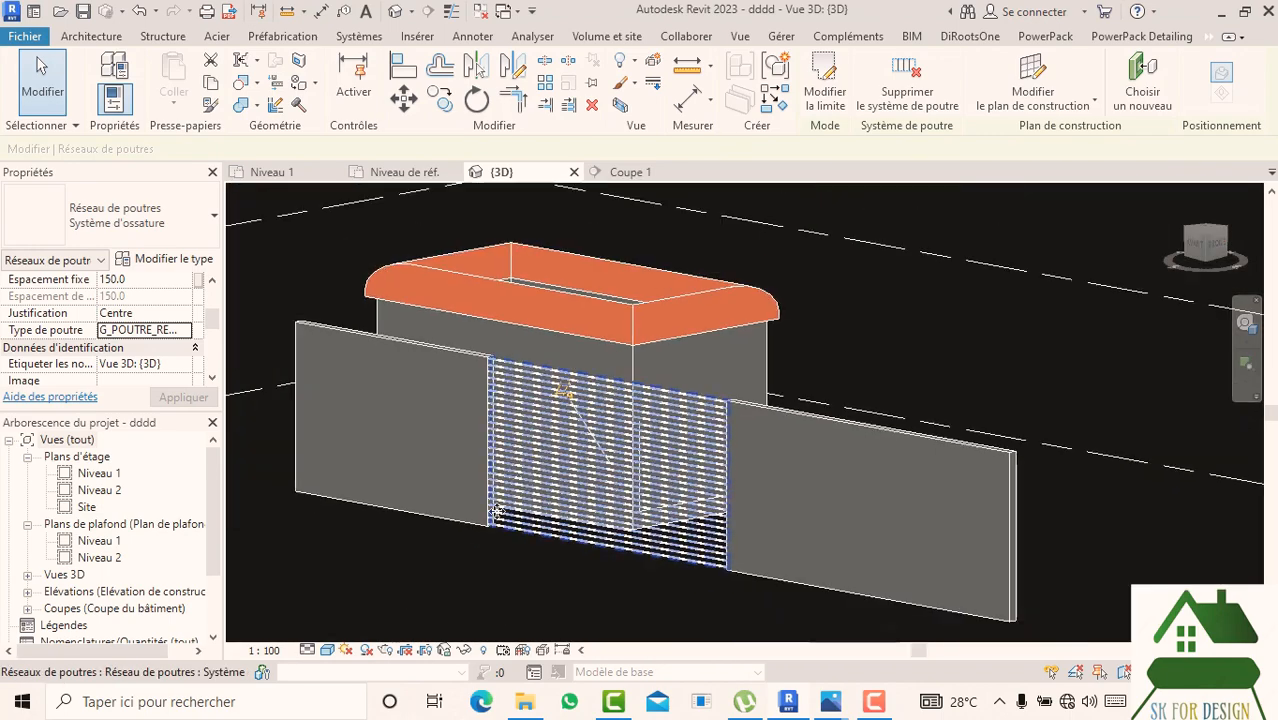
{"action": "scroll", "coordinate": [651, 479], "scroll_direction": "up", "scroll_amount": 3}
{"action": "scroll", "coordinate": [651, 479], "scroll_direction": "down", "scroll_amount": 3}
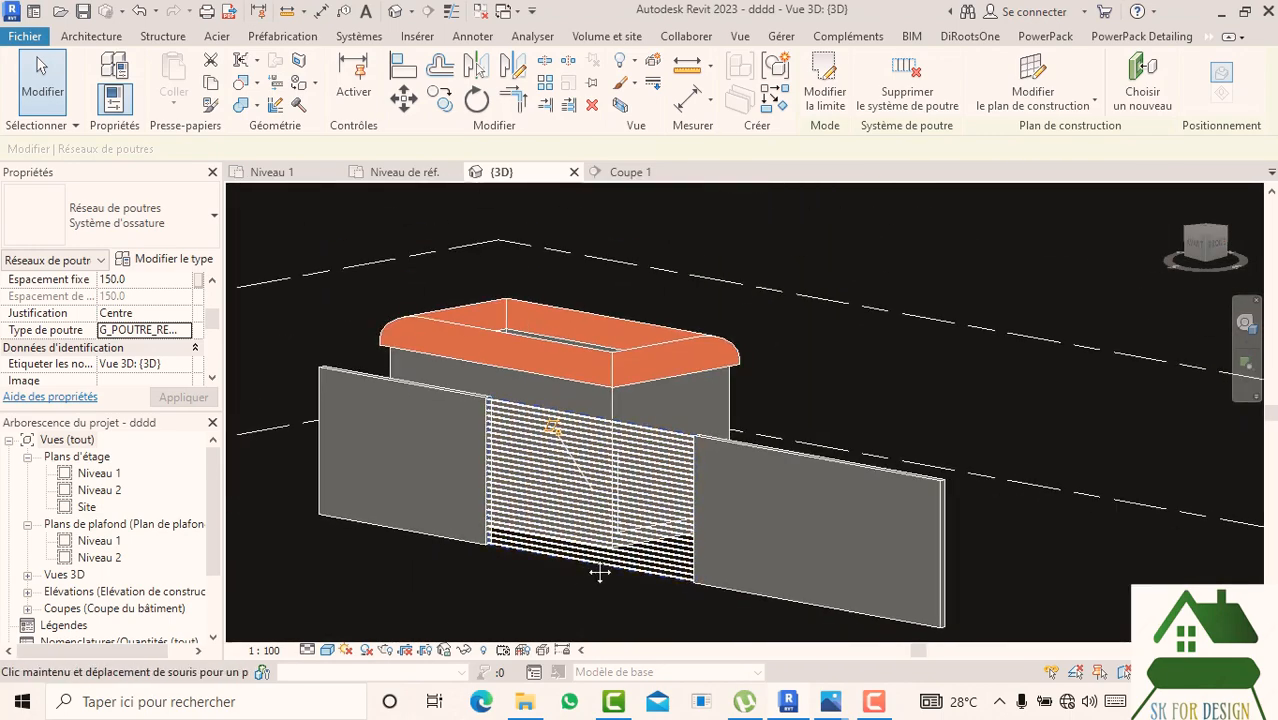
{"action": "scroll", "coordinate": [599, 571], "scroll_direction": "down", "scroll_amount": 1}
{"action": "left_click", "coordinate": [1204, 243]}
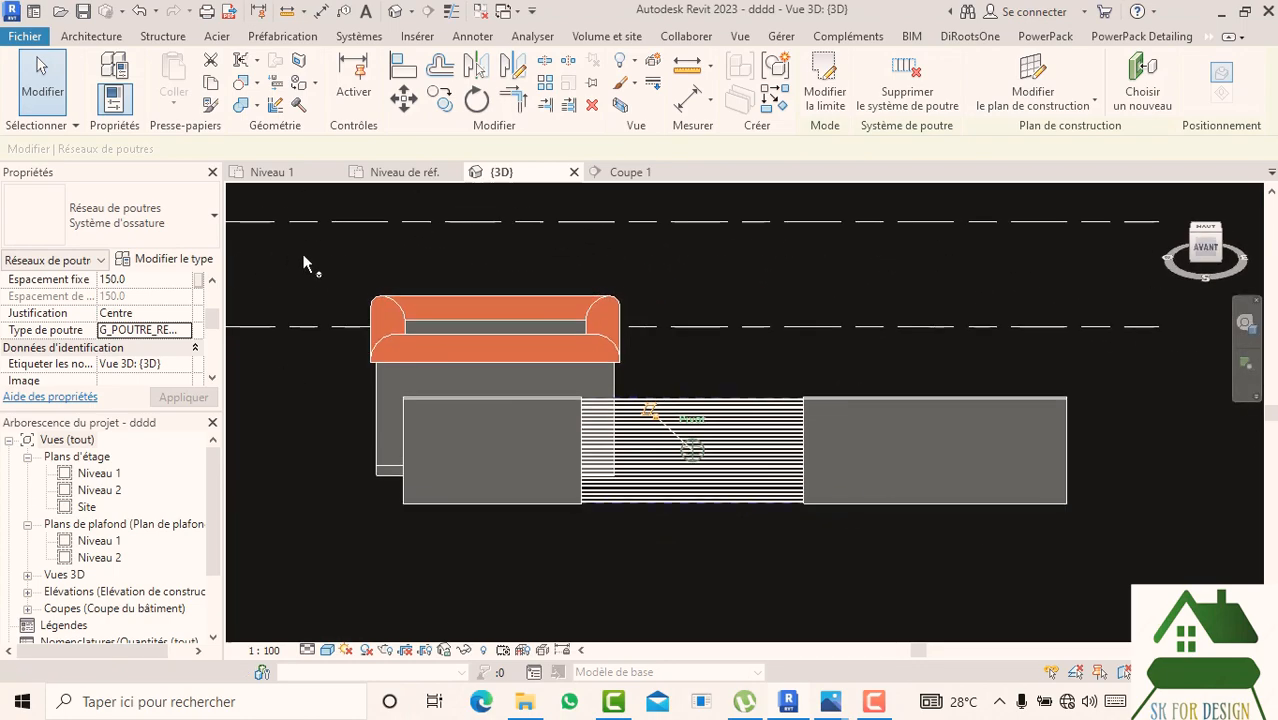
{"action": "scroll", "coordinate": [605, 555], "scroll_direction": "up", "scroll_amount": 5}
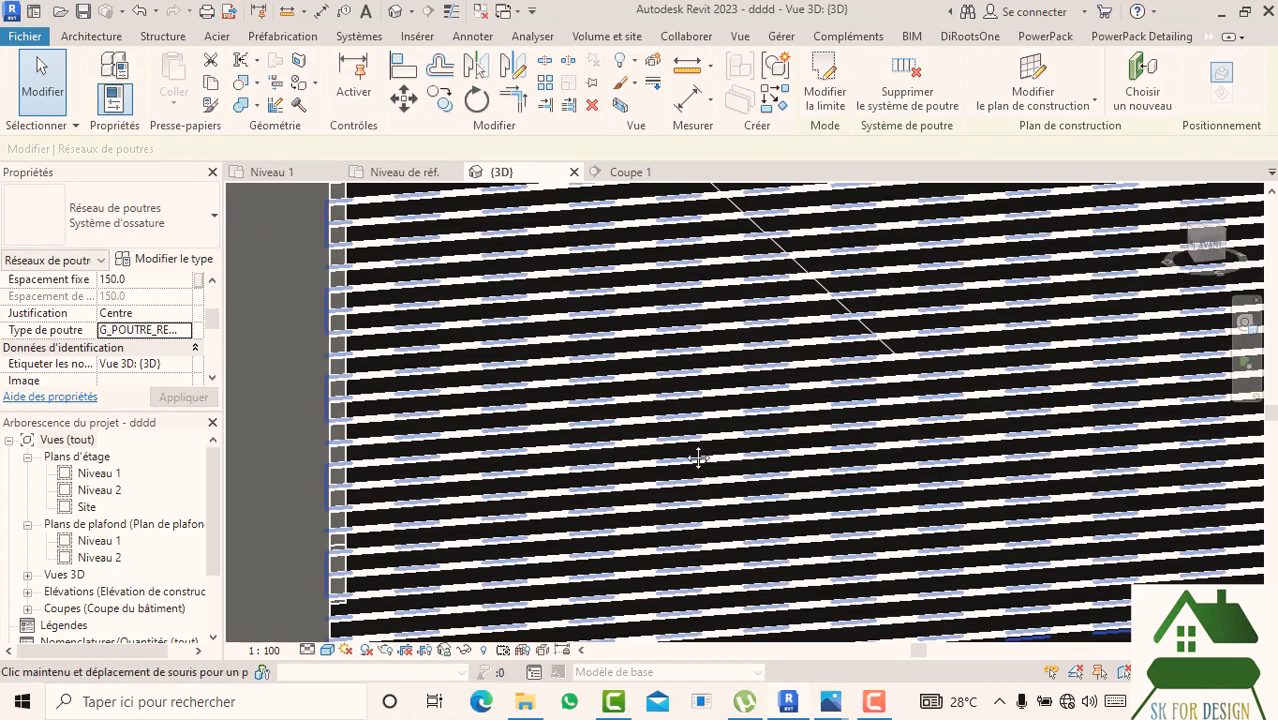
{"action": "scroll", "coordinate": [577, 584], "scroll_direction": "up", "scroll_amount": 2}
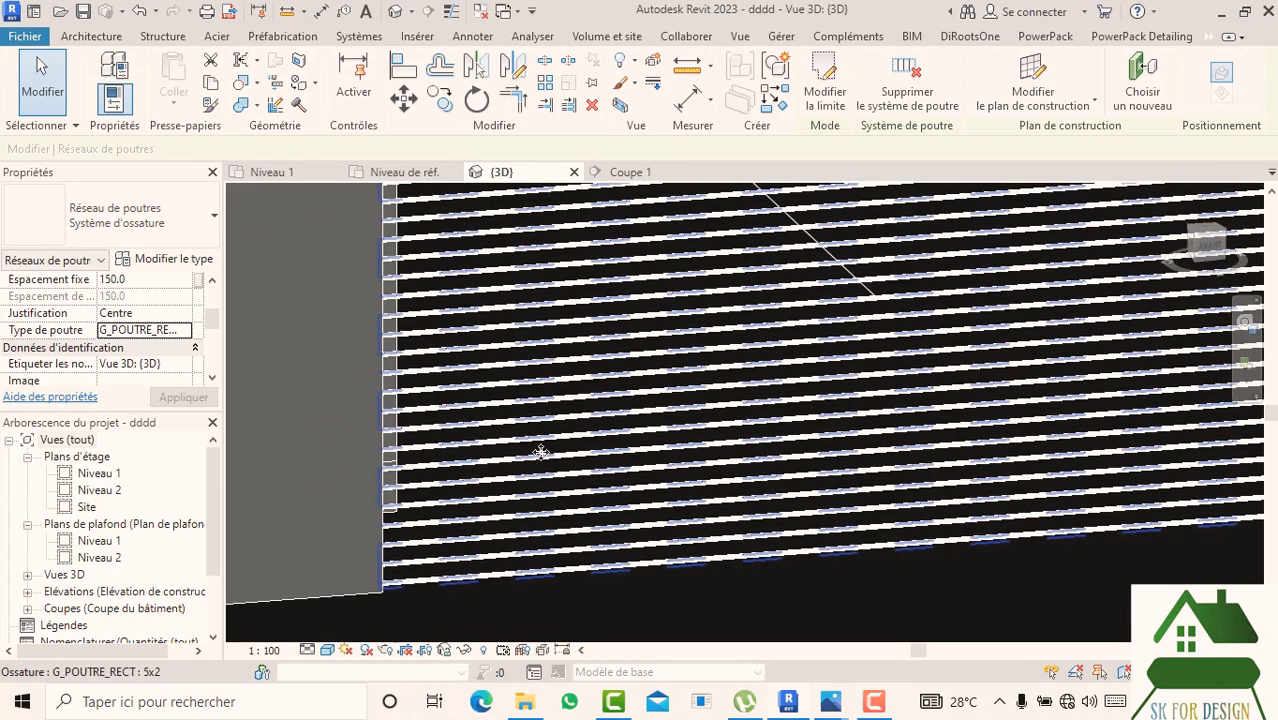
{"action": "scroll", "coordinate": [442, 374], "scroll_direction": "up", "scroll_amount": 5}
{"action": "scroll", "coordinate": [456, 346], "scroll_direction": "down", "scroll_amount": 4}
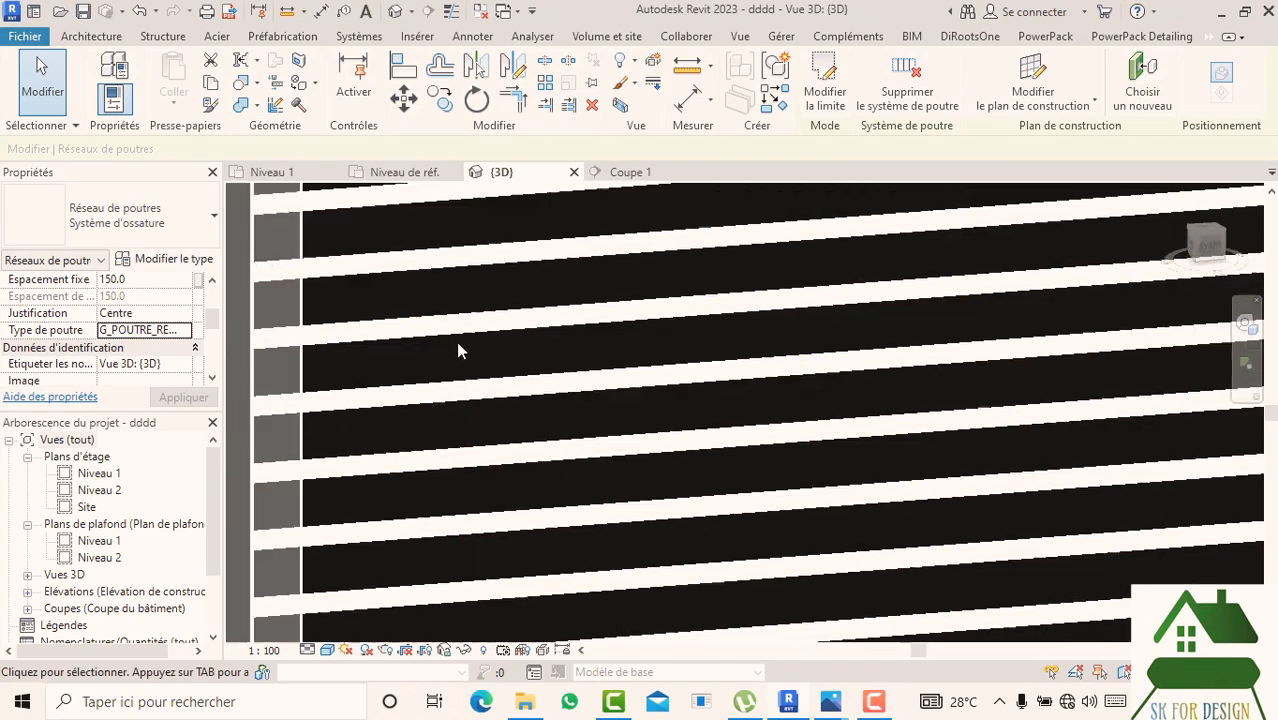
{"action": "scroll", "coordinate": [593, 422], "scroll_direction": "down", "scroll_amount": 5}
- Select everything in the gap between the walls and filter the selection to only the Ossature (Poutrelle) beams
{"action": "left_click", "coordinate": [645, 516]}
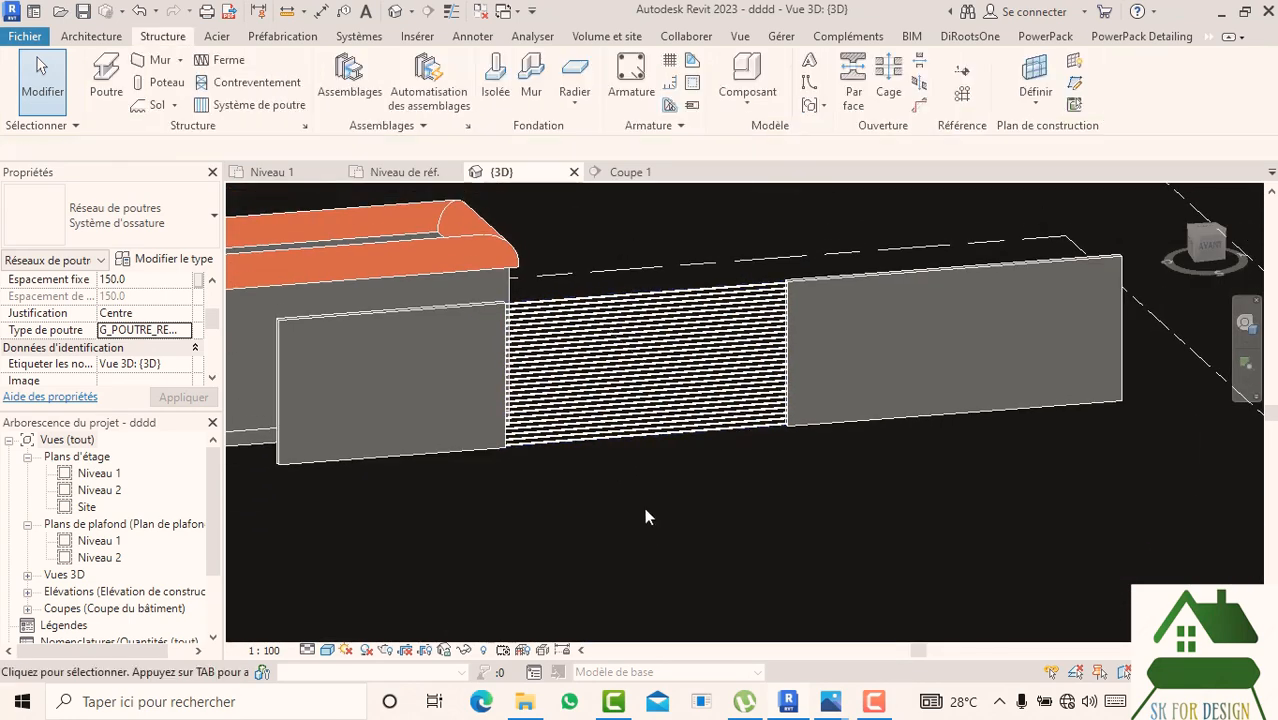
{"action": "left_click", "coordinate": [645, 365]}
{"action": "left_click", "coordinate": [725, 610]}
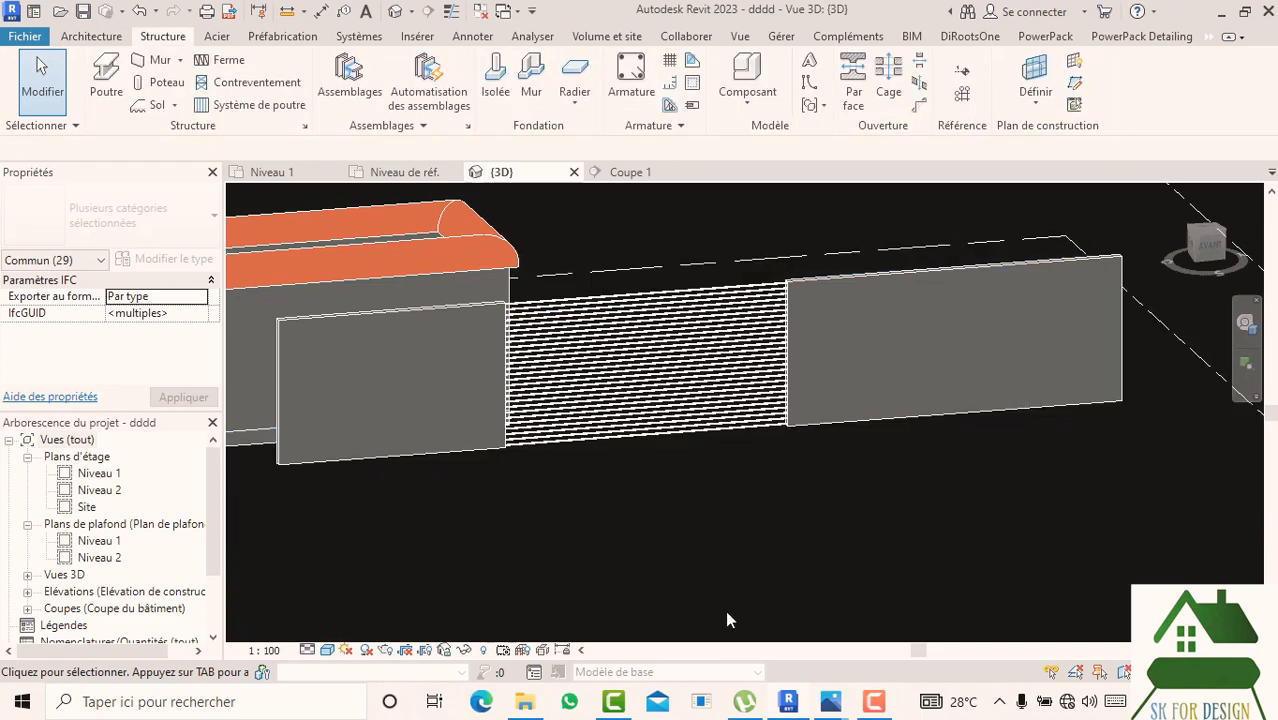
{"action": "left_click_drag", "start_coordinate": [688, 467], "coordinate": [620, 280]}
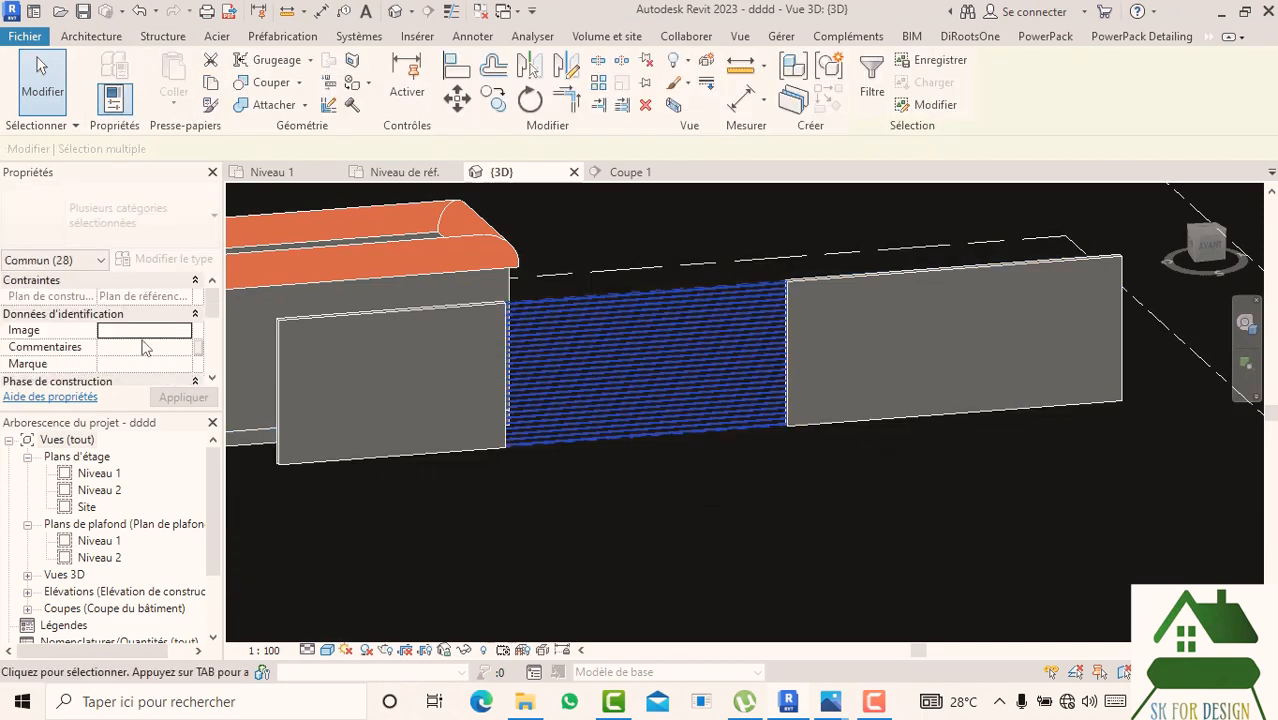
{"action": "scroll", "coordinate": [152, 320], "scroll_direction": "down", "scroll_amount": 3}
{"action": "scroll", "coordinate": [163, 330], "scroll_direction": "up", "scroll_amount": 3}
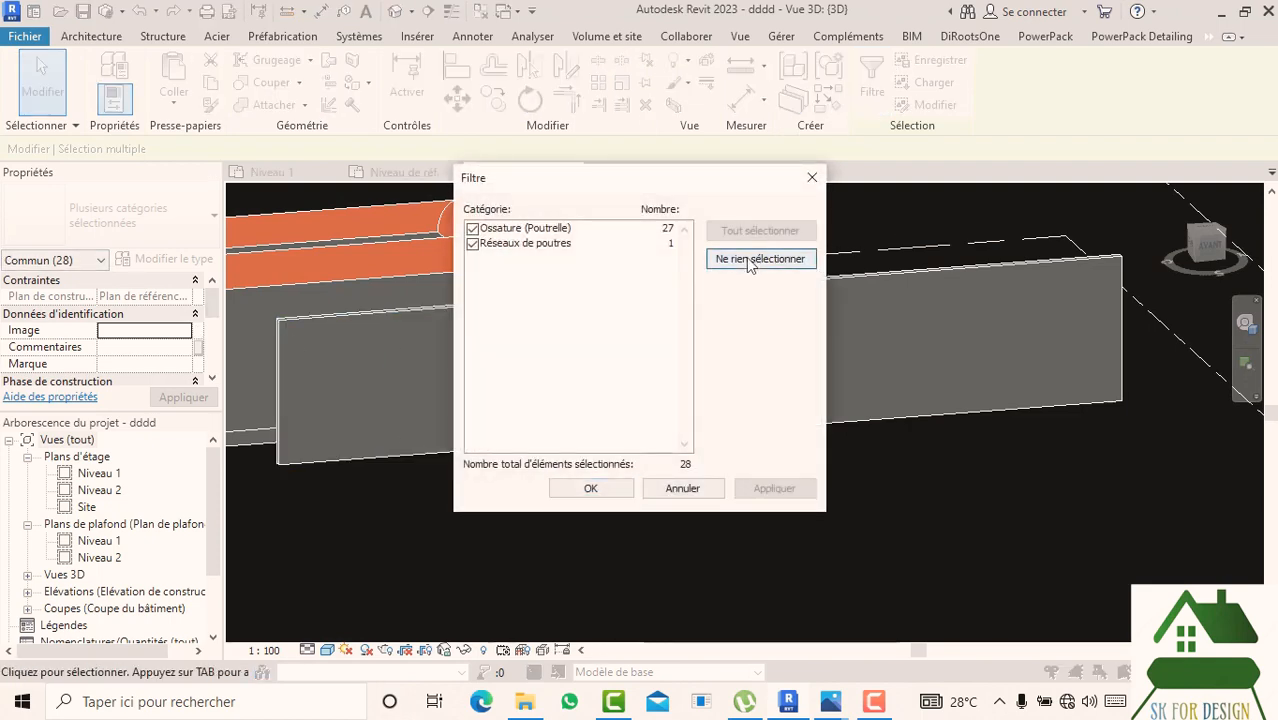
{"action": "left_click", "coordinate": [746, 257]}
{"action": "left_click", "coordinate": [472, 229]}
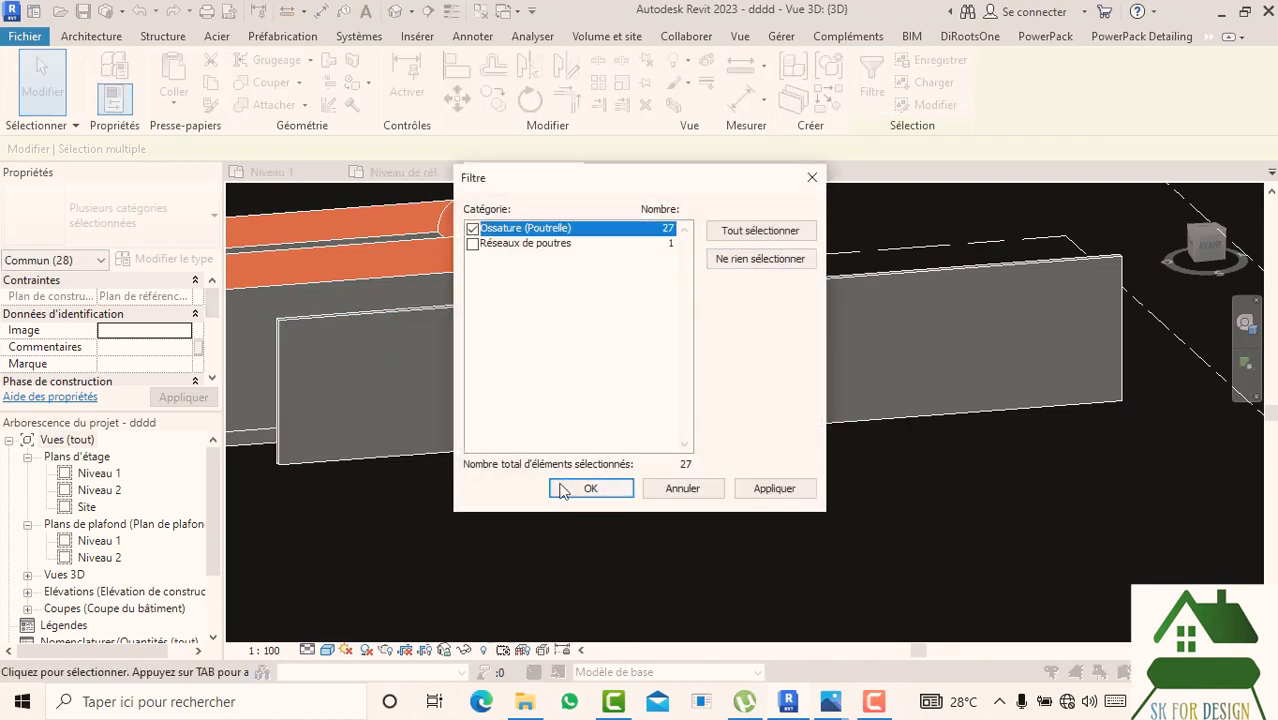
{"action": "left_click", "coordinate": [590, 488]}
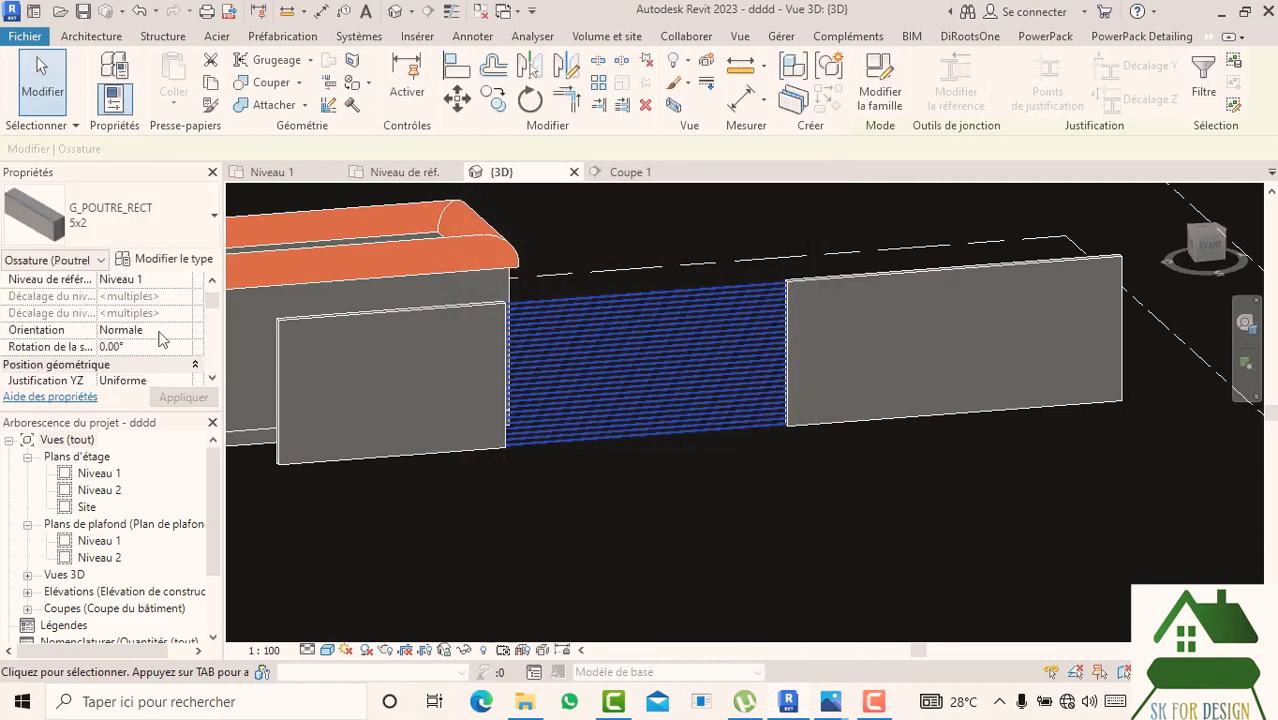
- Set the cross-section rotation of all the selected beams to 45° and check their tilt in 3D
{"action": "left_click", "coordinate": [158, 353]}
{"action": "type", "text": "45"}
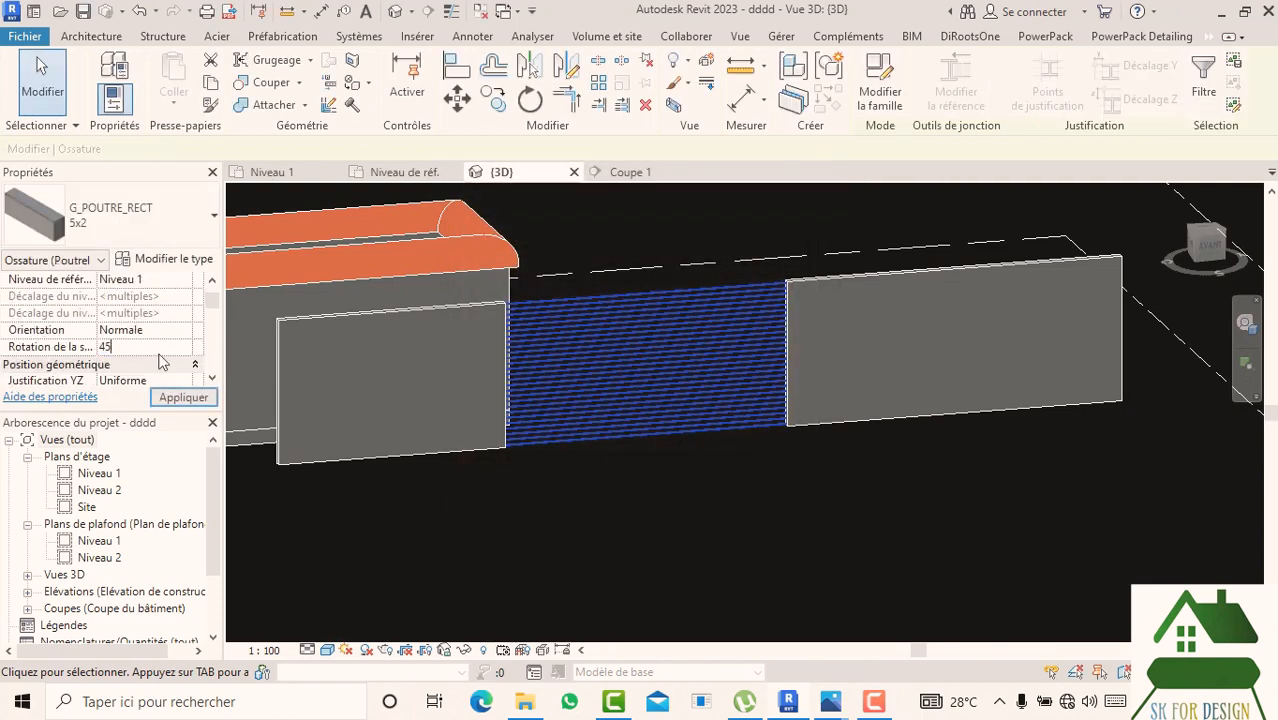
{"action": "left_click", "coordinate": [180, 398]}
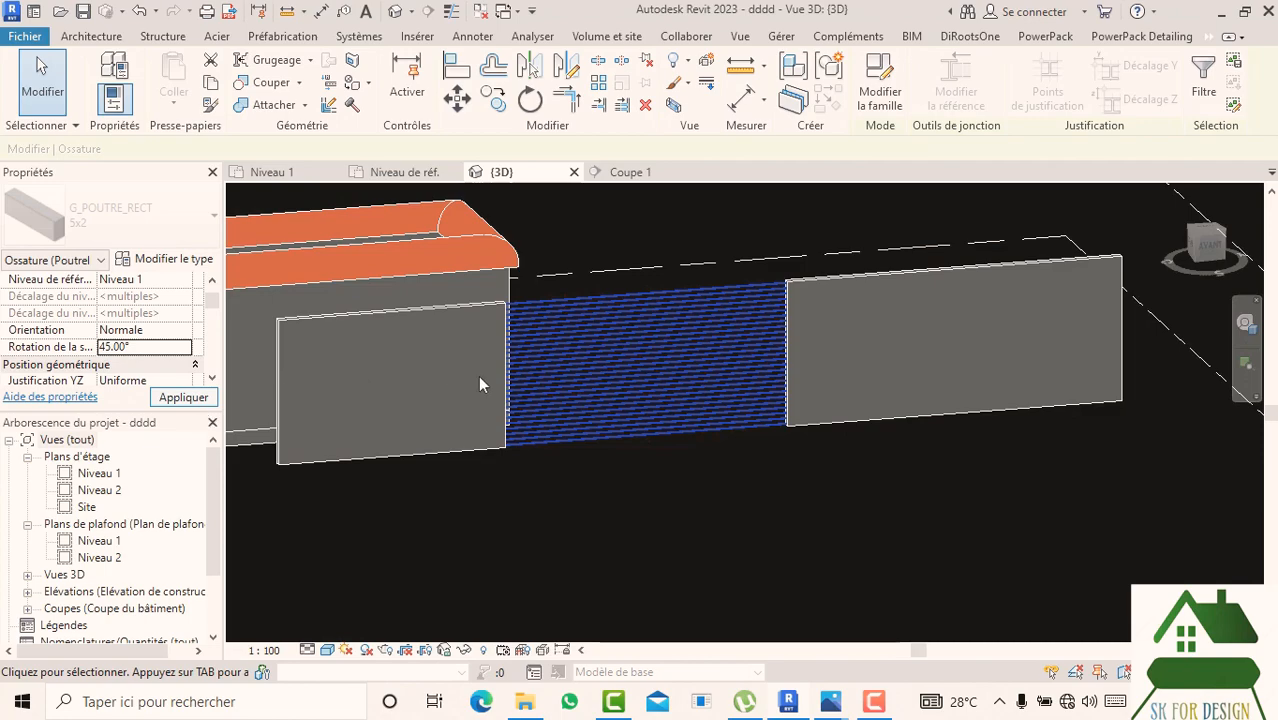
{"action": "scroll", "coordinate": [556, 340], "scroll_direction": "up", "scroll_amount": 5}
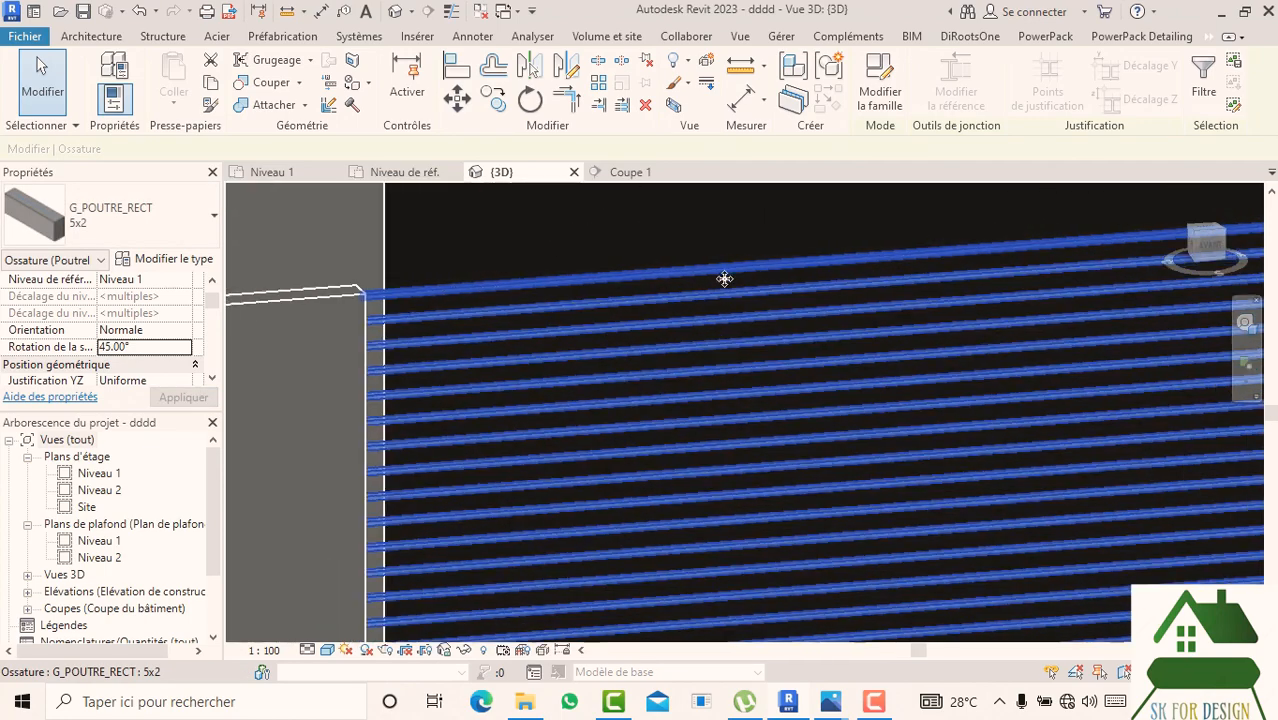
{"action": "scroll", "coordinate": [724, 279], "scroll_direction": "down", "scroll_amount": 3}
{"action": "mouse_move", "coordinate": [724, 279]}
{"action": "middle_mouse_down", "text": "shift"}
{"action": "mouse_move", "coordinate": [1107, 254]}
{"action": "mouse_move", "coordinate": [1041, 259]}
{"action": "middle_mouse_up", "text": "shift"}
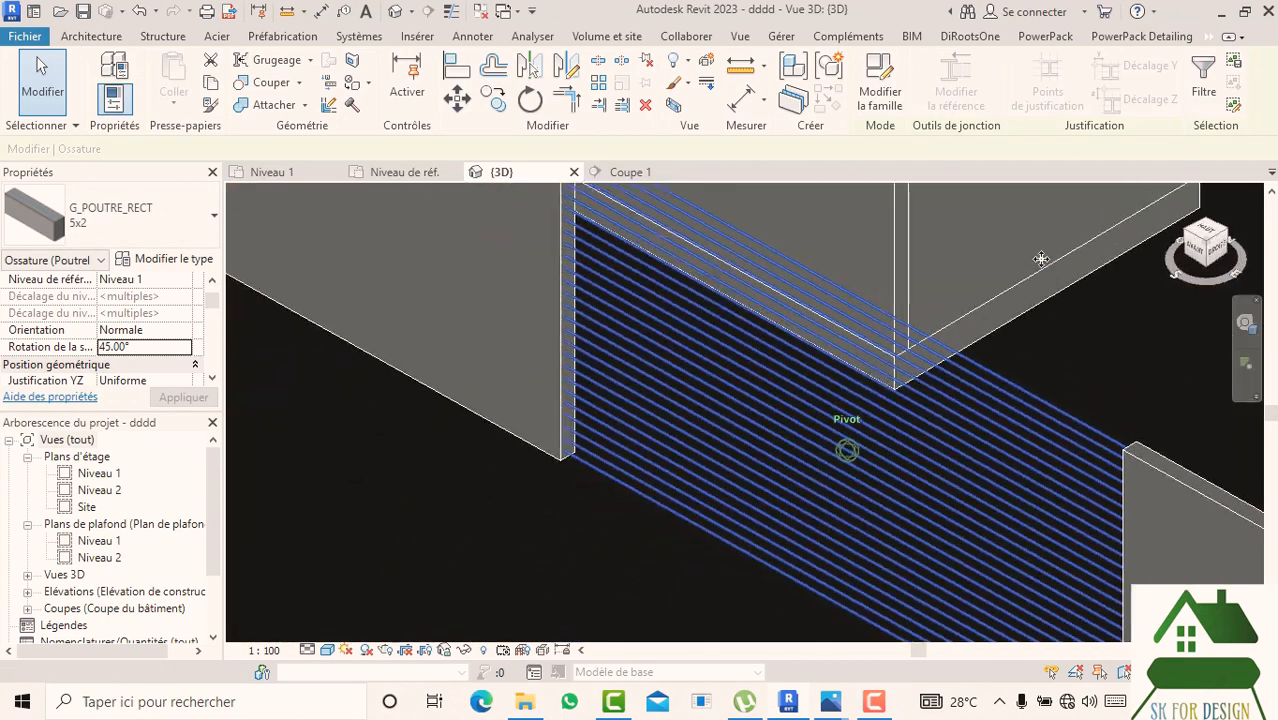
{"action": "scroll", "coordinate": [1029, 350], "scroll_direction": "up", "scroll_amount": 5}
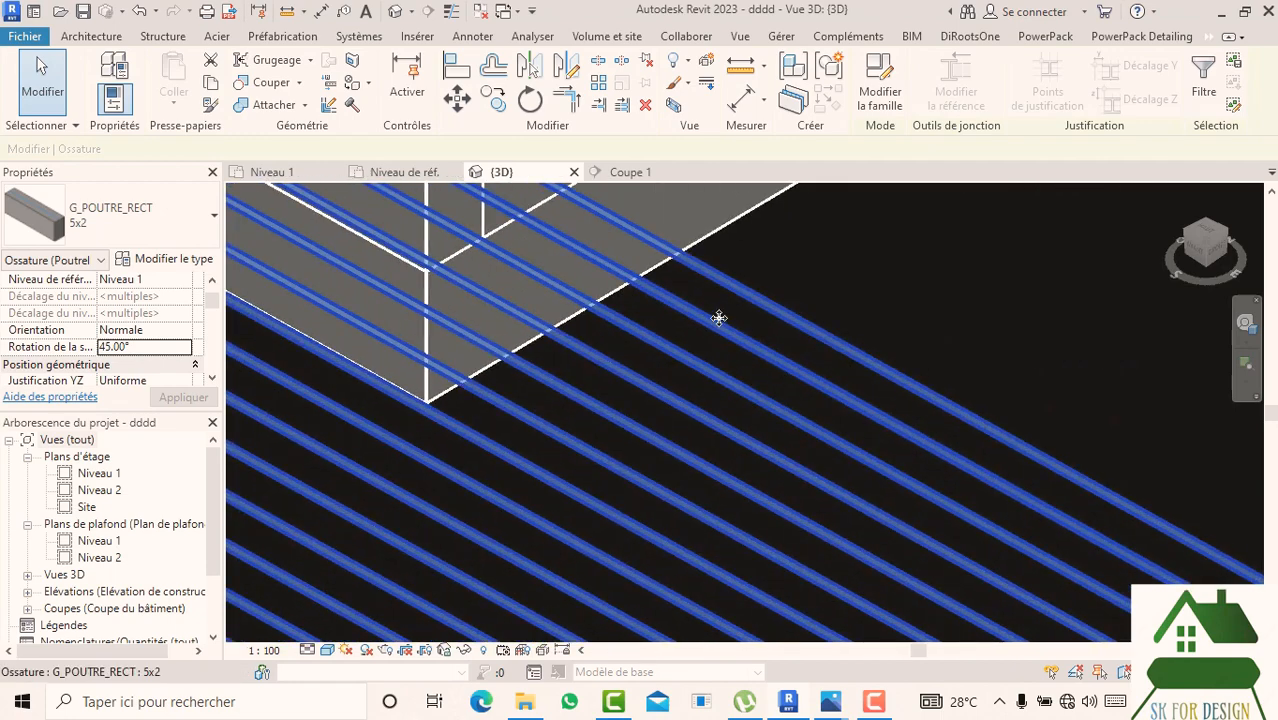
{"action": "scroll", "coordinate": [712, 345], "scroll_direction": "down", "scroll_amount": 1}
{"action": "scroll", "coordinate": [707, 385], "scroll_direction": "up", "scroll_amount": 4}
{"action": "scroll", "coordinate": [684, 409], "scroll_direction": "down", "scroll_amount": 3}
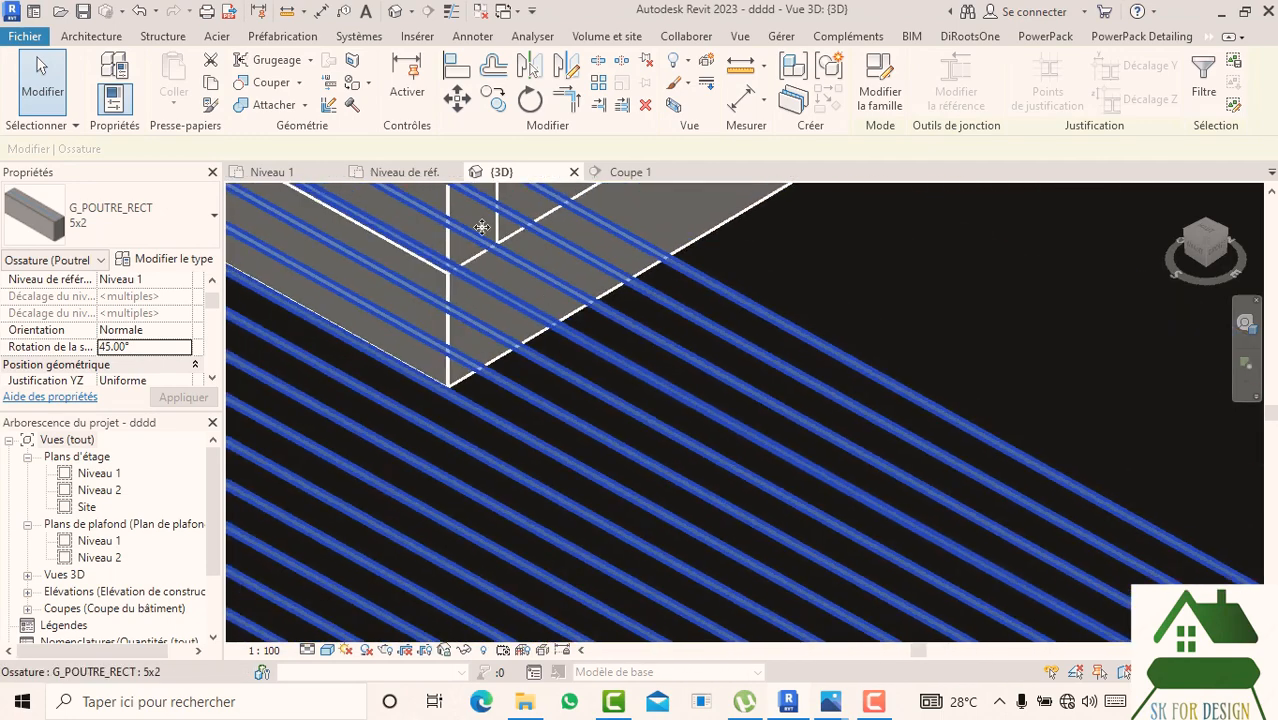
- Create a vertical building section through the beams in the gap between the freestanding walls on Niveau 1, and open its view
{"action": "left_click", "coordinate": [291, 175]}
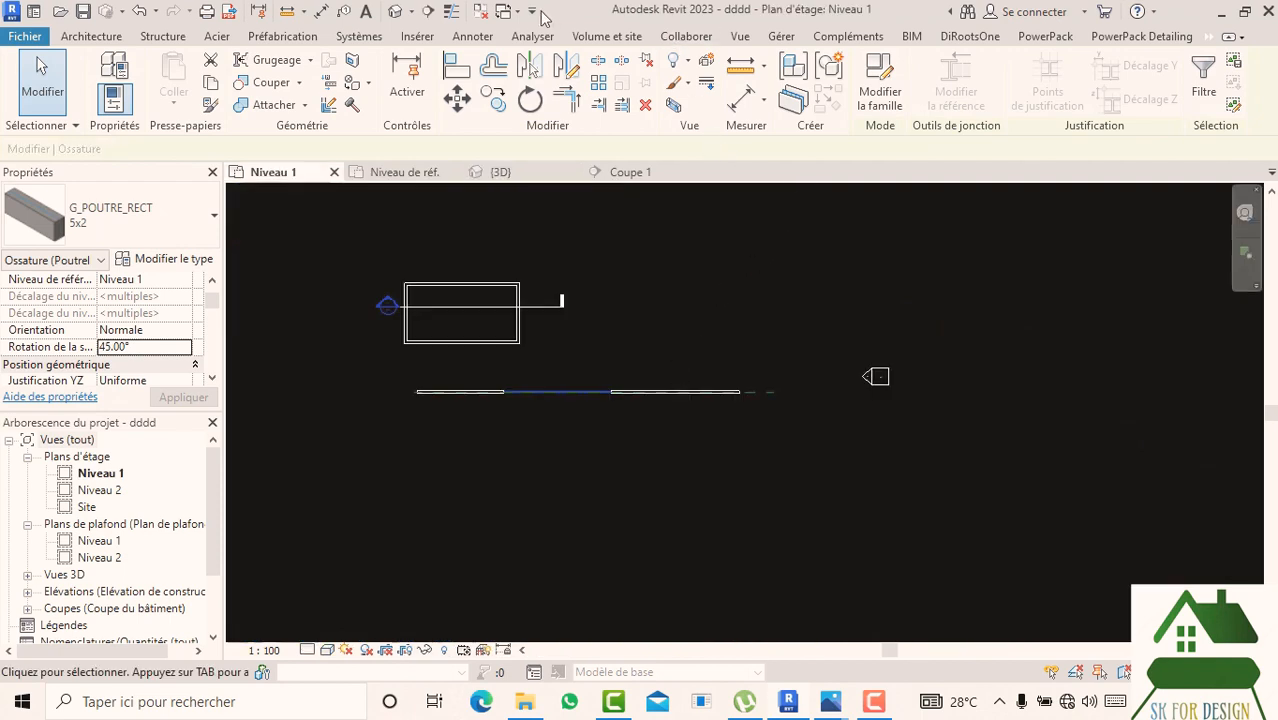
{"action": "left_click", "coordinate": [740, 36]}
{"action": "left_click", "coordinate": [580, 78]}
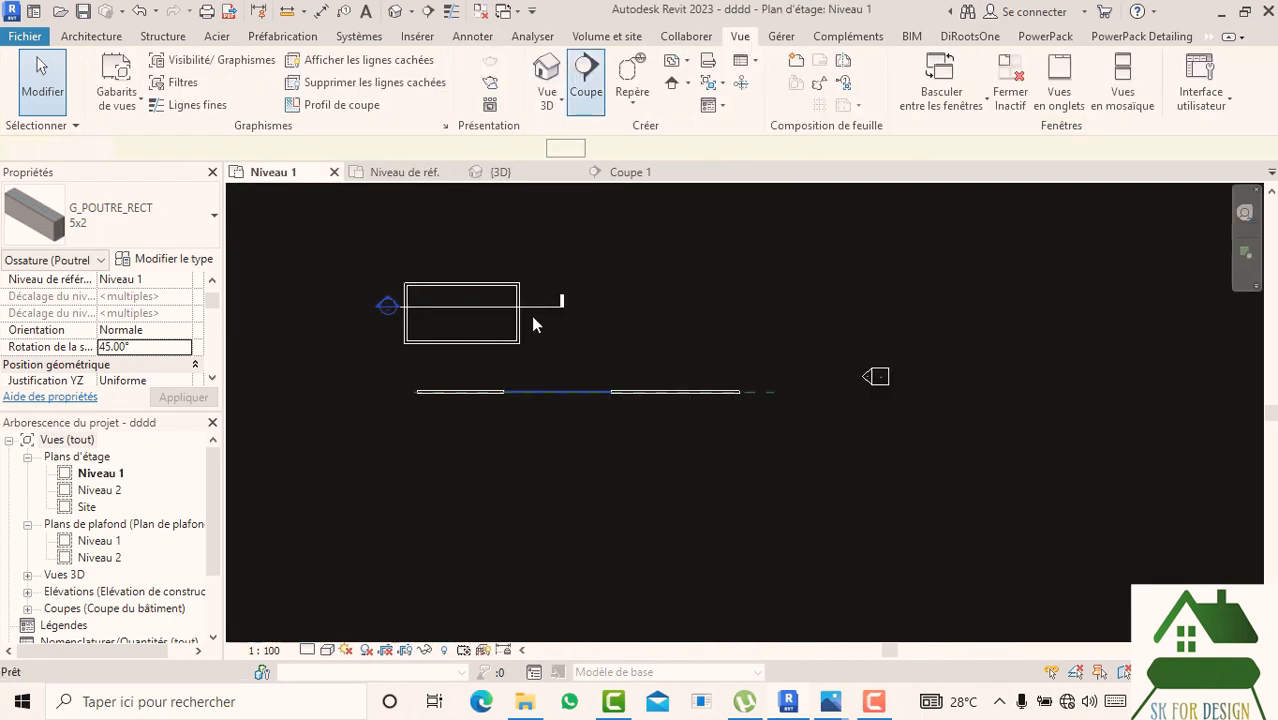
{"action": "left_click", "coordinate": [569, 451]}
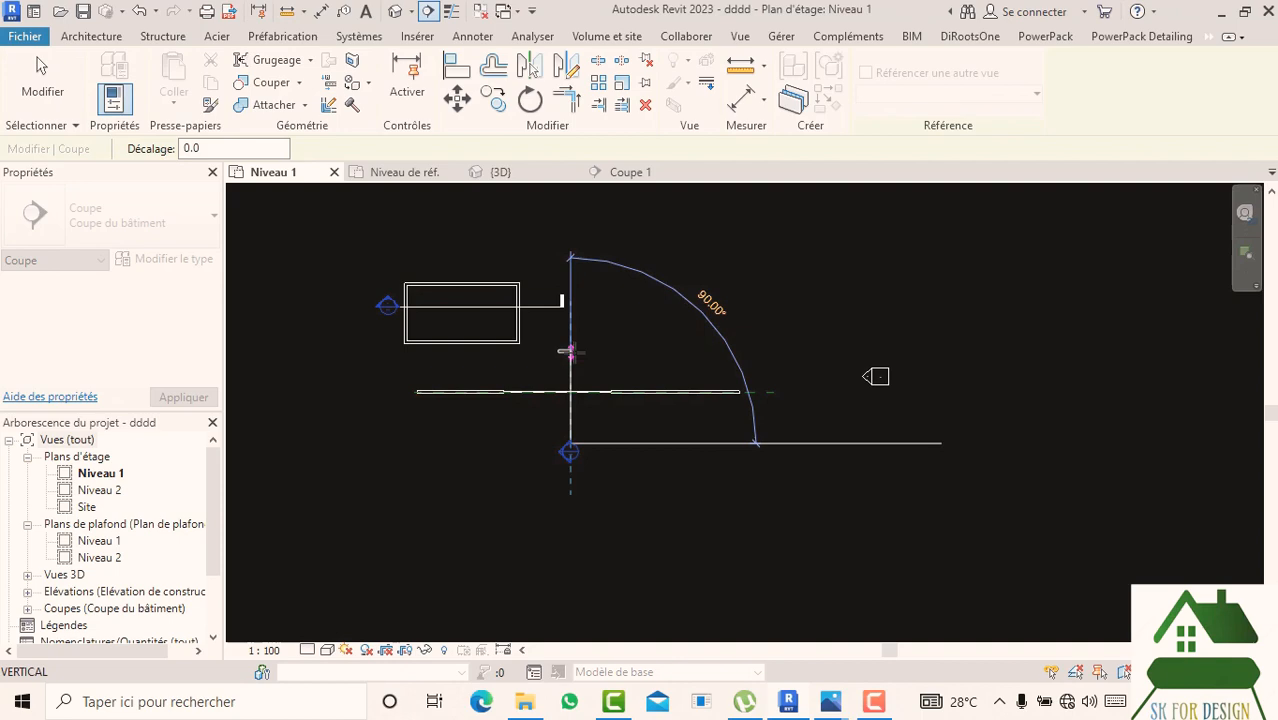
{"action": "left_click", "coordinate": [571, 352]}
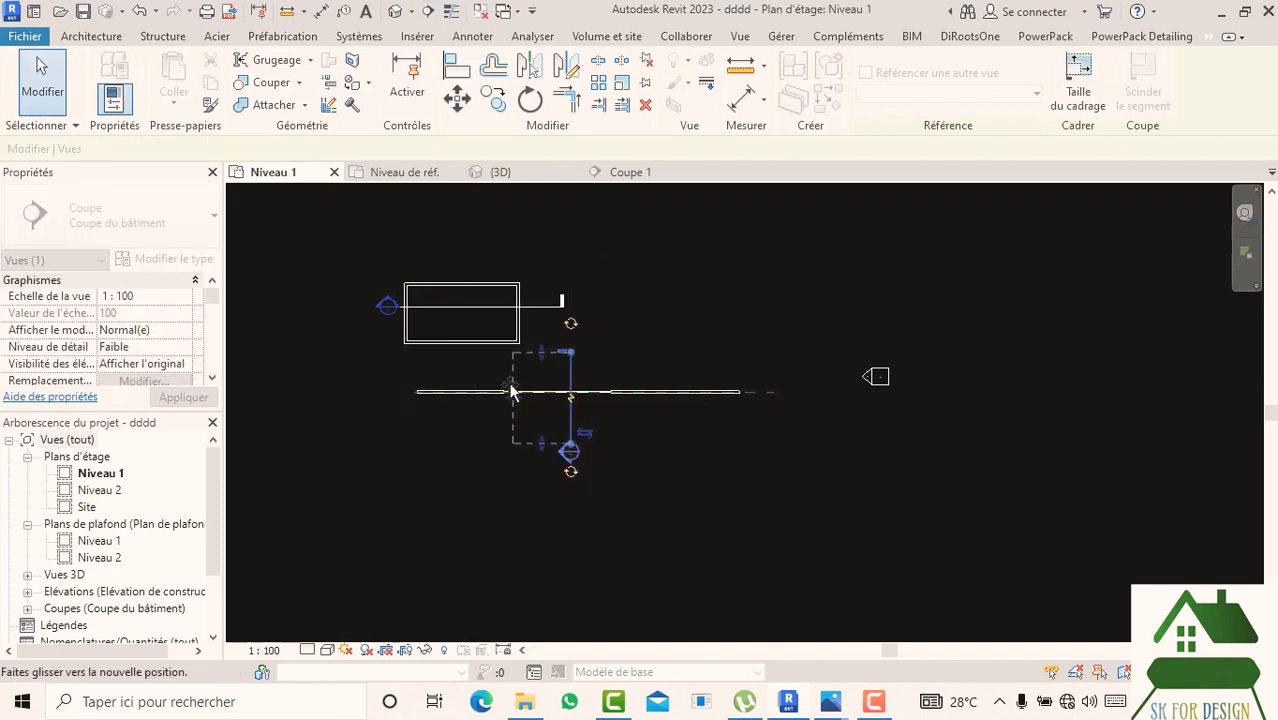
{"action": "left_click", "coordinate": [545, 568]}
{"action": "double_click", "coordinate": [565, 452]}
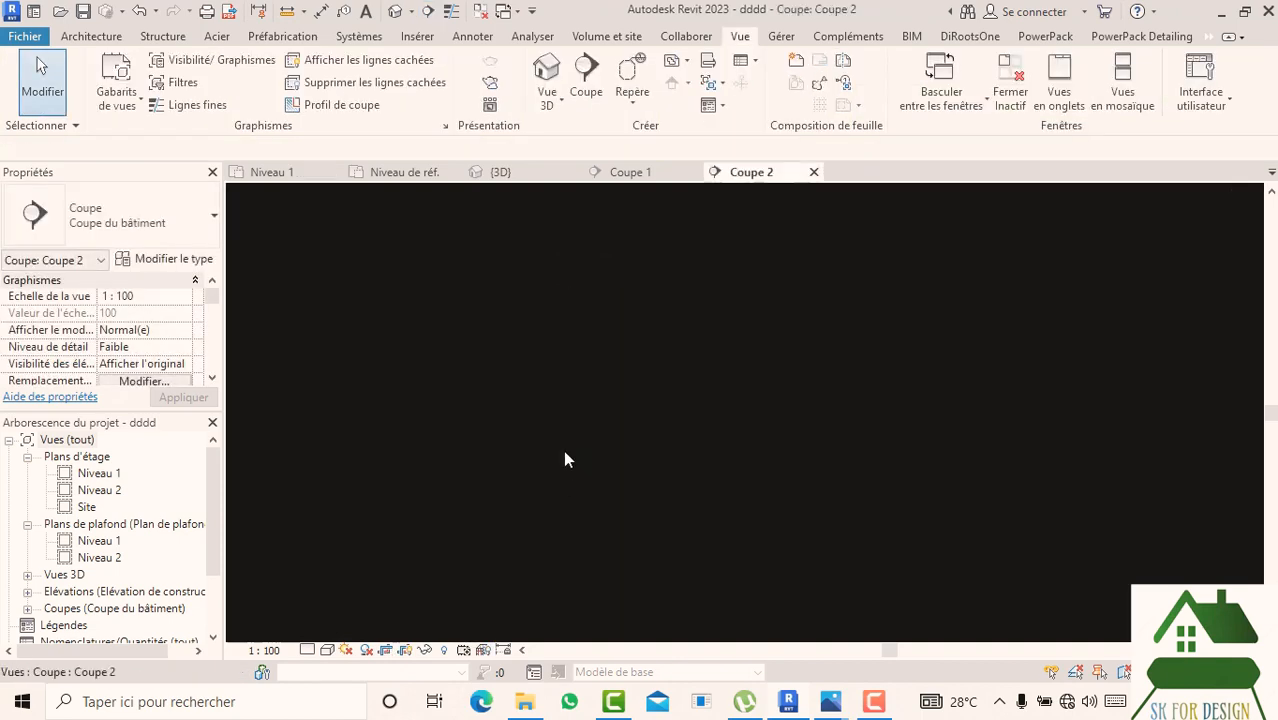
- Set the width b of the G_POUTRE_RECT 5x2 beam type to 30, using one of the beams cut in the section
{"action": "scroll", "coordinate": [745, 425], "scroll_direction": "up", "scroll_amount": 8}
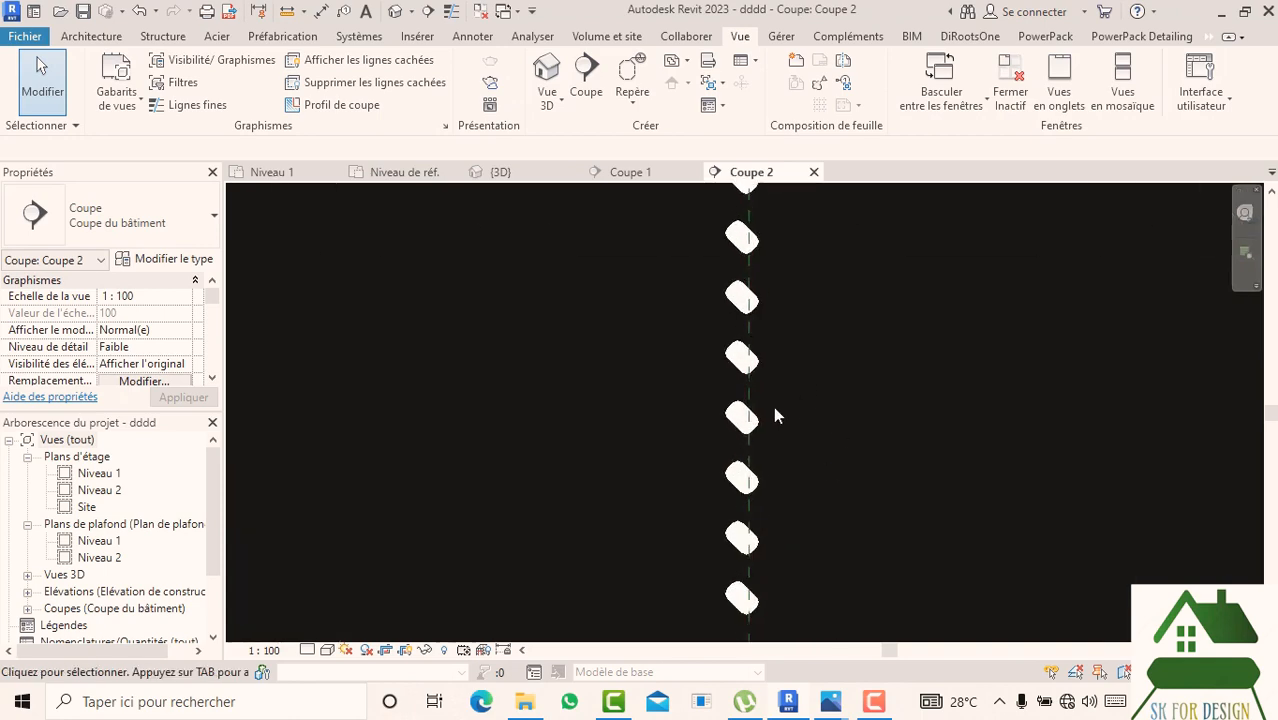
{"action": "scroll", "coordinate": [774, 408], "scroll_direction": "up", "scroll_amount": 1}
{"action": "middle_click_drag", "start_coordinate": [774, 408], "coordinate": [700, 377]}
{"action": "scroll", "coordinate": [700, 377], "scroll_direction": "down", "scroll_amount": 2}
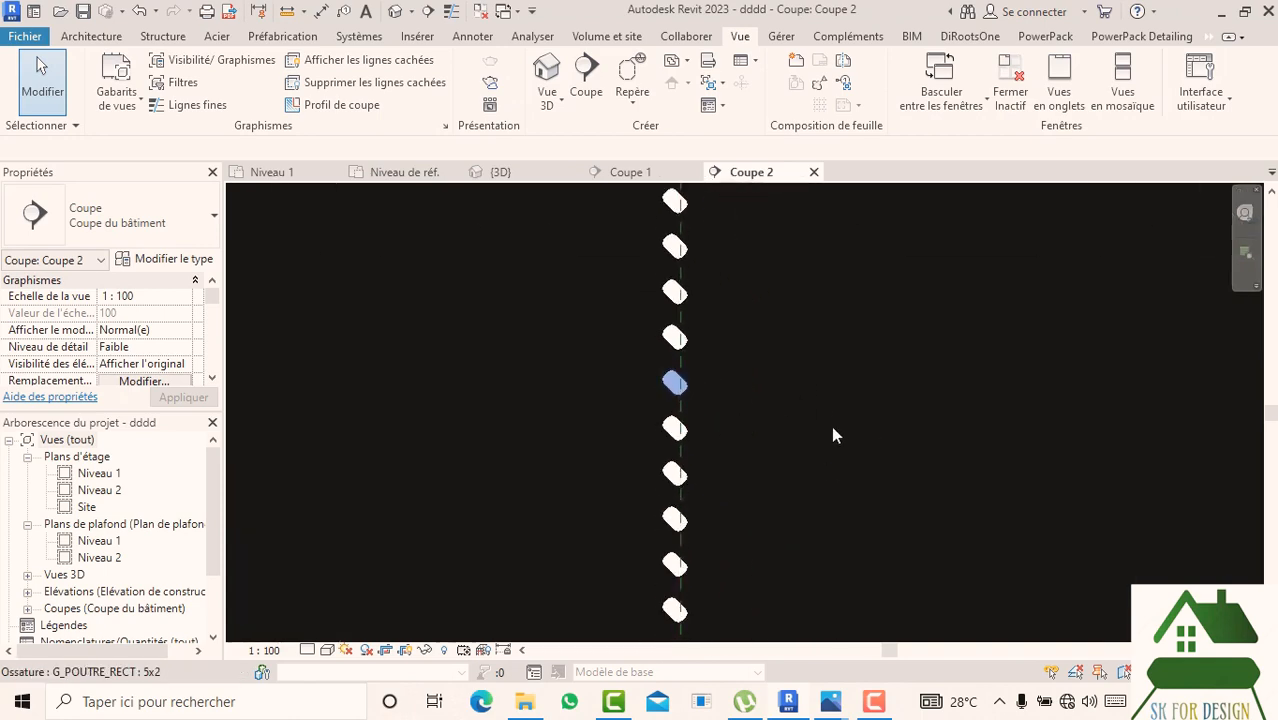
{"action": "left_click", "coordinate": [675, 383]}
{"action": "left_click", "coordinate": [175, 260]}
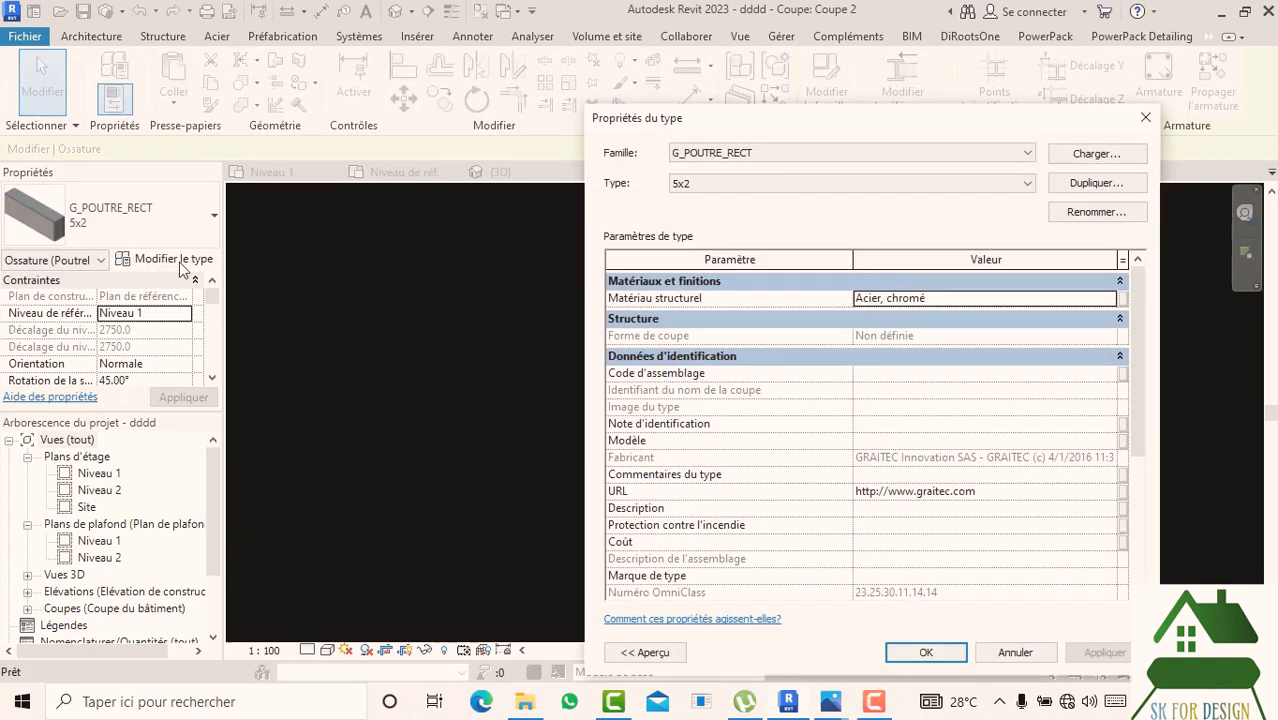
{"action": "scroll", "coordinate": [996, 492], "scroll_direction": "down", "scroll_amount": 4}
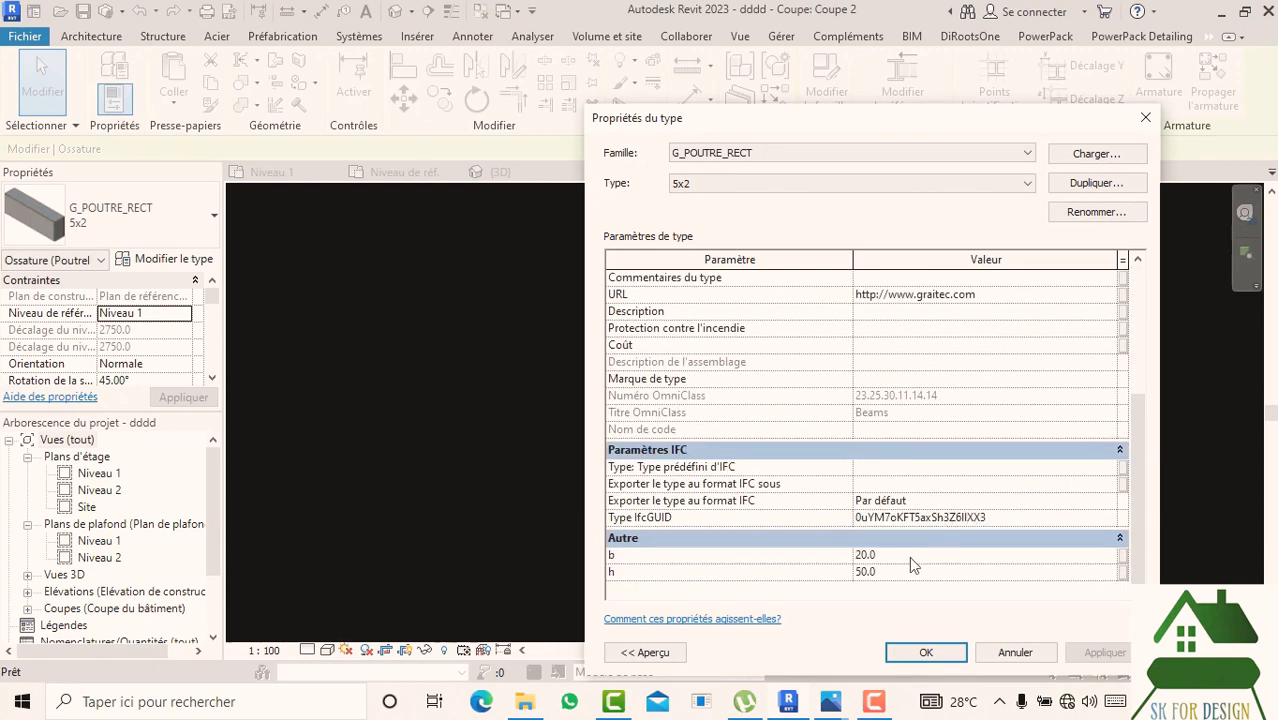
{"action": "type", "text": "200"}
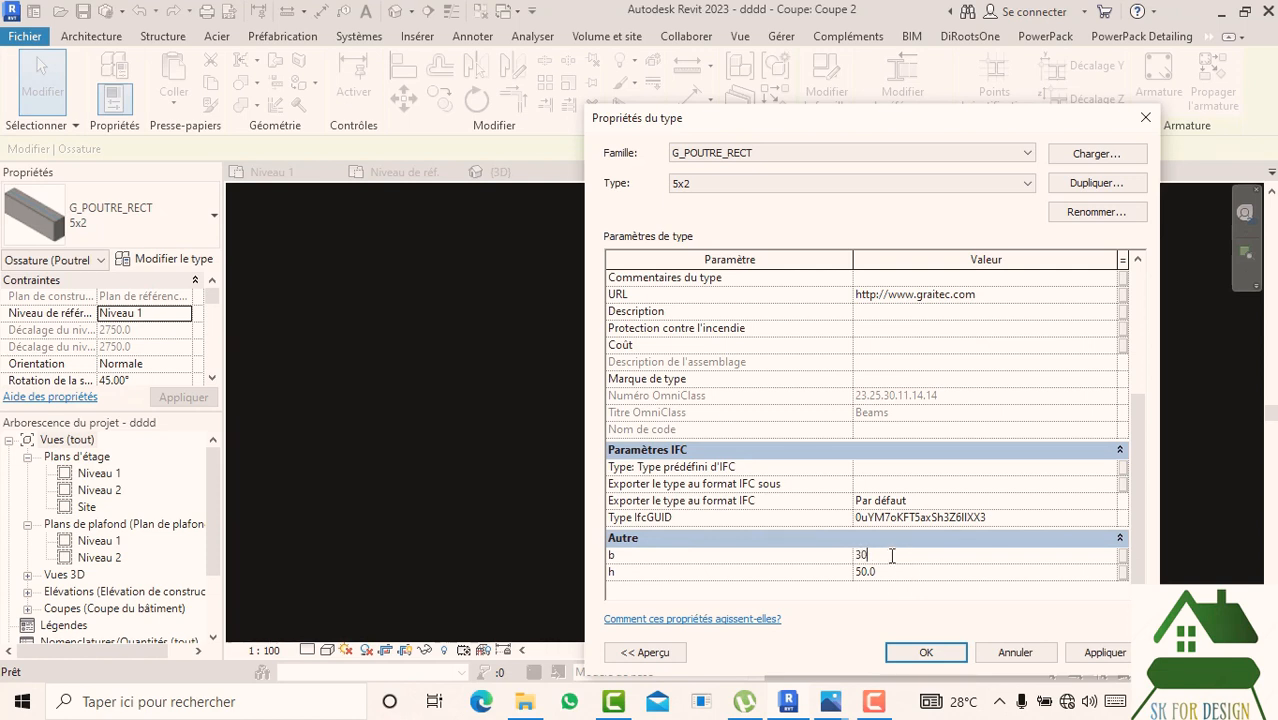
{"action": "left_click", "coordinate": [913, 652]}
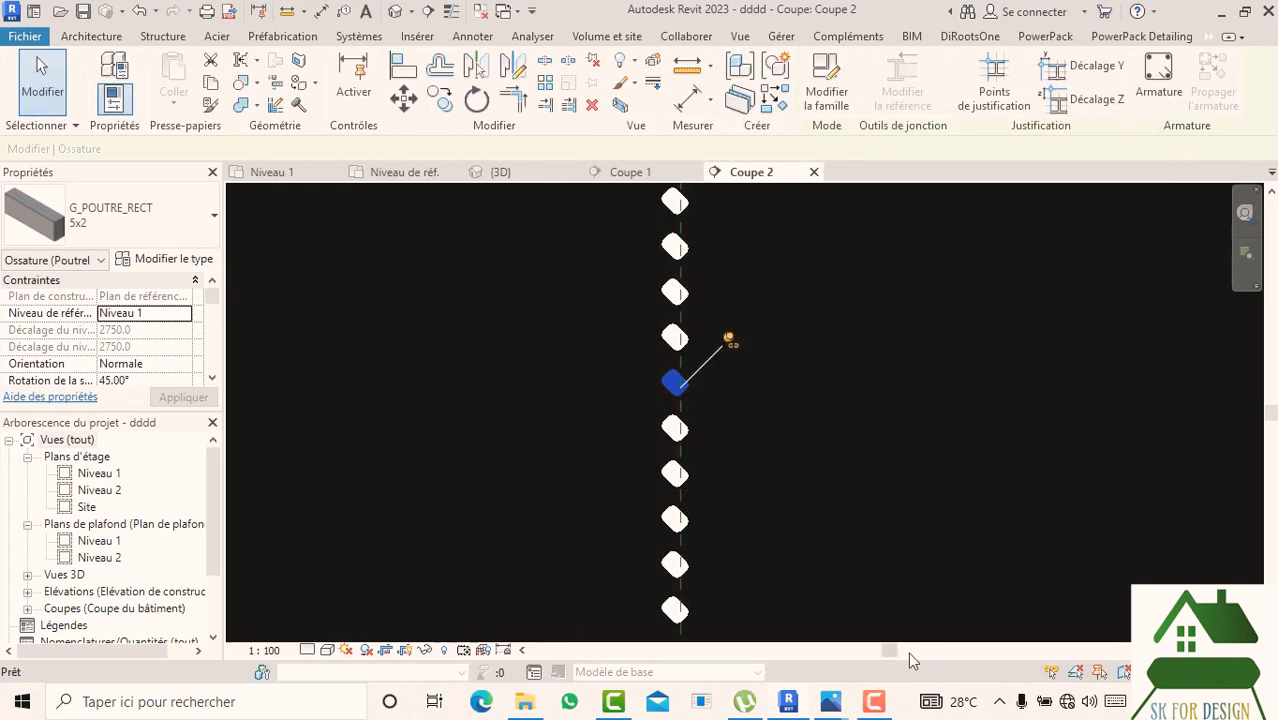
{"action": "left_click", "coordinate": [808, 512]}
- Examine the stacked beam profiles in the section over their full height, down to Niveau 1
{"action": "scroll", "coordinate": [759, 483], "scroll_direction": "down", "scroll_amount": 3}
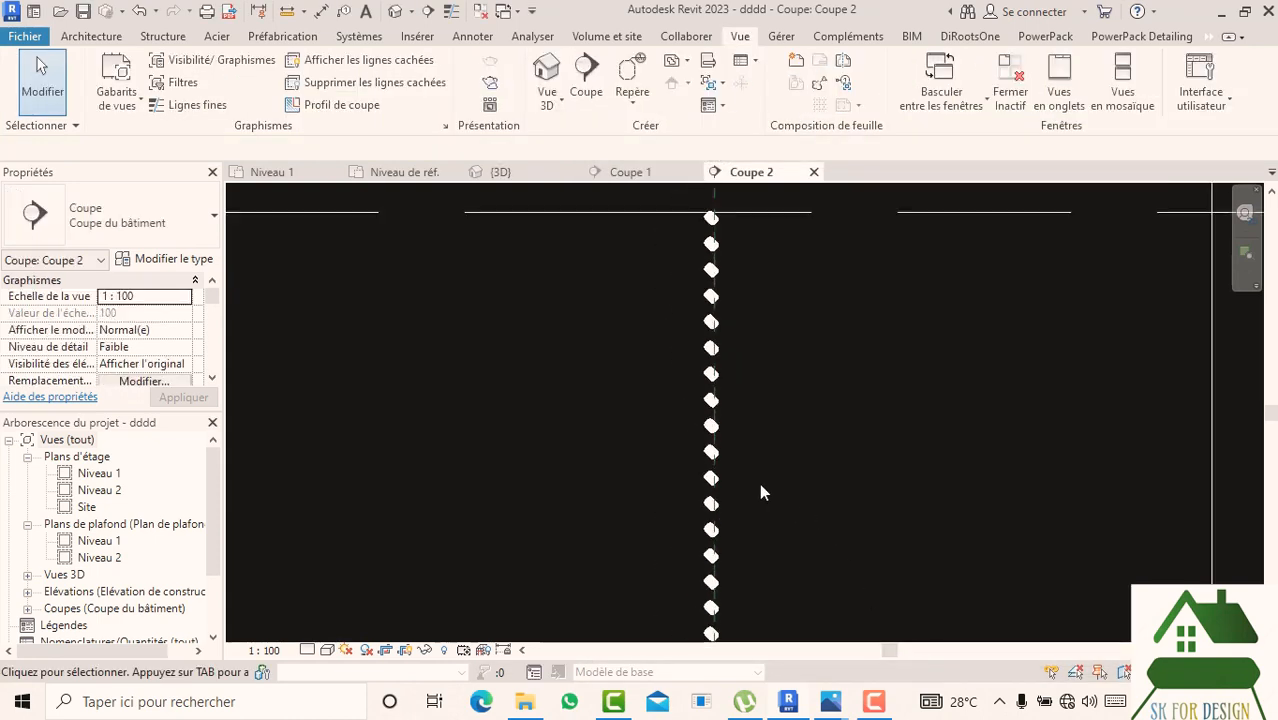
{"action": "middle_click_drag", "start_coordinate": [807, 424], "coordinate": [683, 378]}
{"action": "scroll", "coordinate": [700, 290], "scroll_direction": "down", "scroll_amount": 4}
{"action": "scroll", "coordinate": [724, 440], "scroll_direction": "up", "scroll_amount": 3}
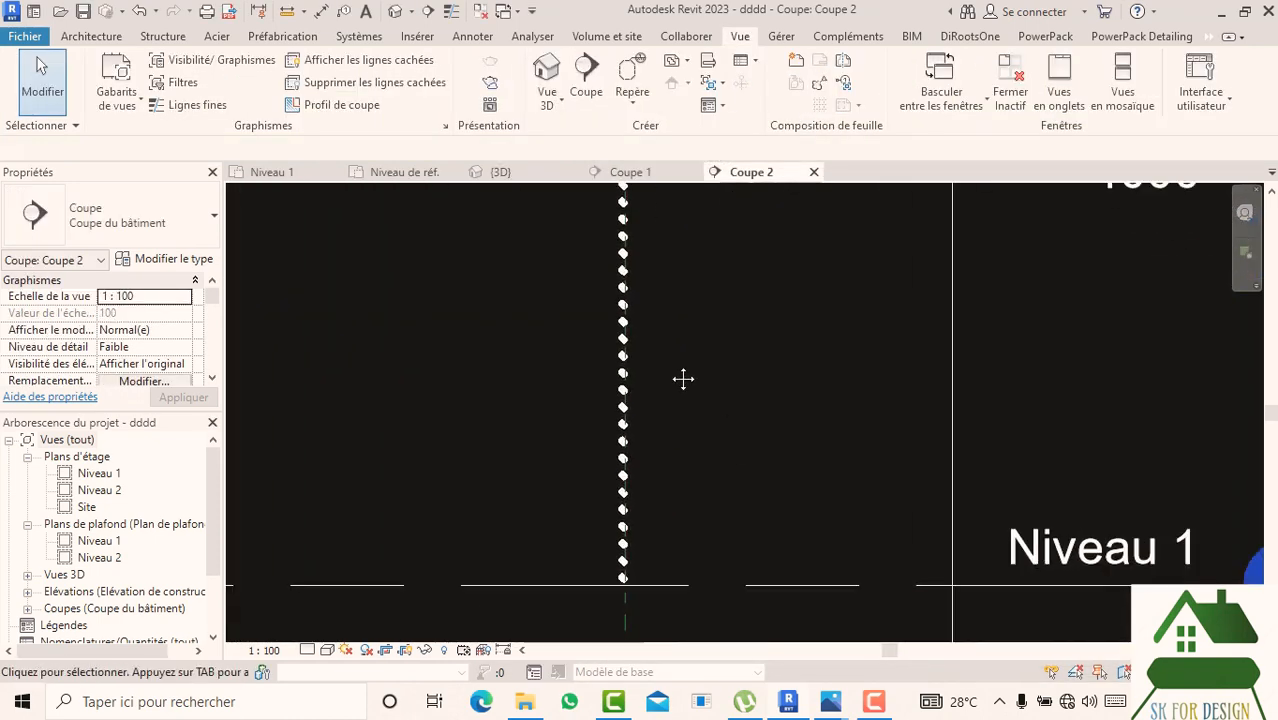
{"action": "scroll", "coordinate": [676, 371], "scroll_direction": "down", "scroll_amount": 4}
- Change the visual style of the 3D view and inspect the beams between the walls from both sides
{"action": "left_click", "coordinate": [500, 172]}
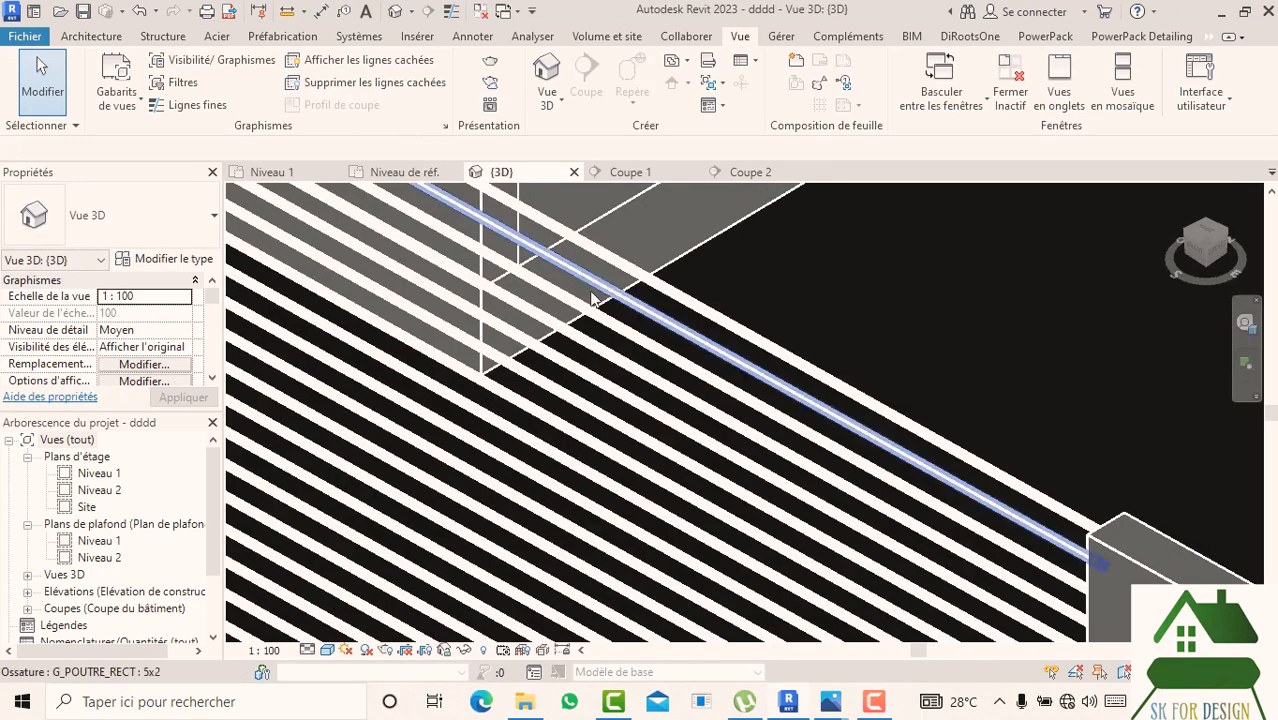
{"action": "scroll", "coordinate": [628, 337], "scroll_direction": "down", "scroll_amount": 3}
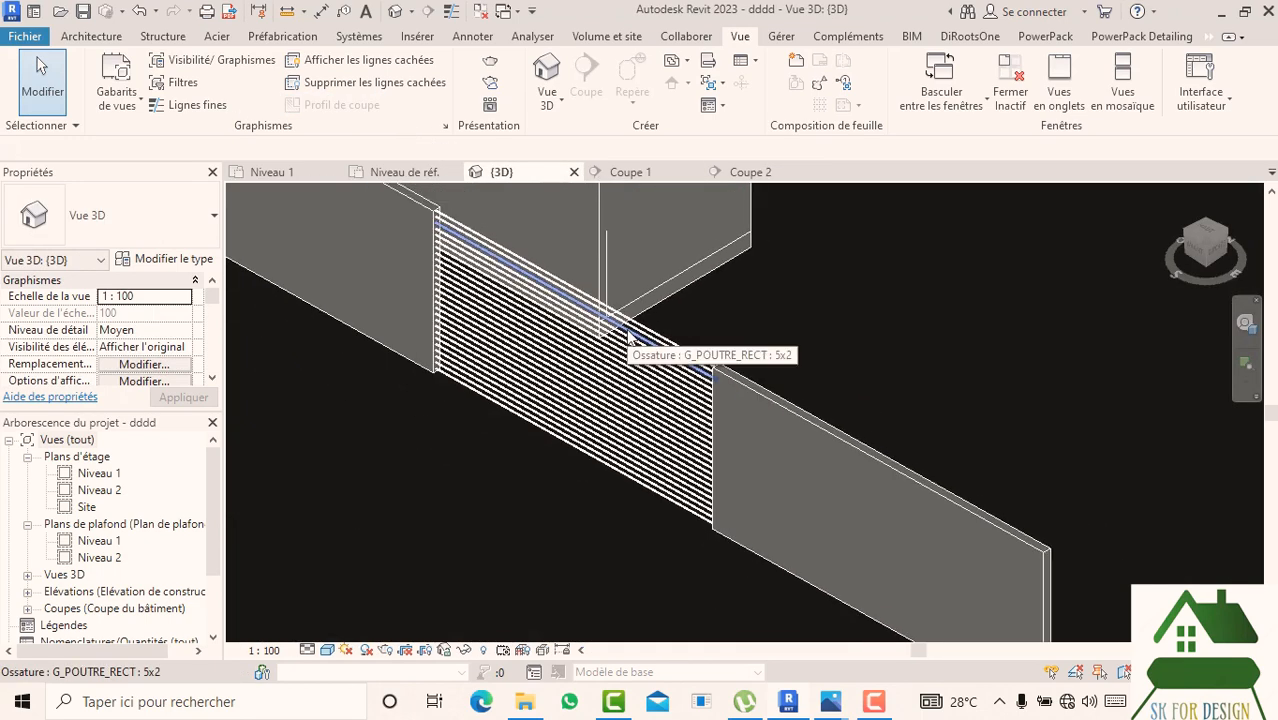
{"action": "left_click", "coordinate": [333, 650]}
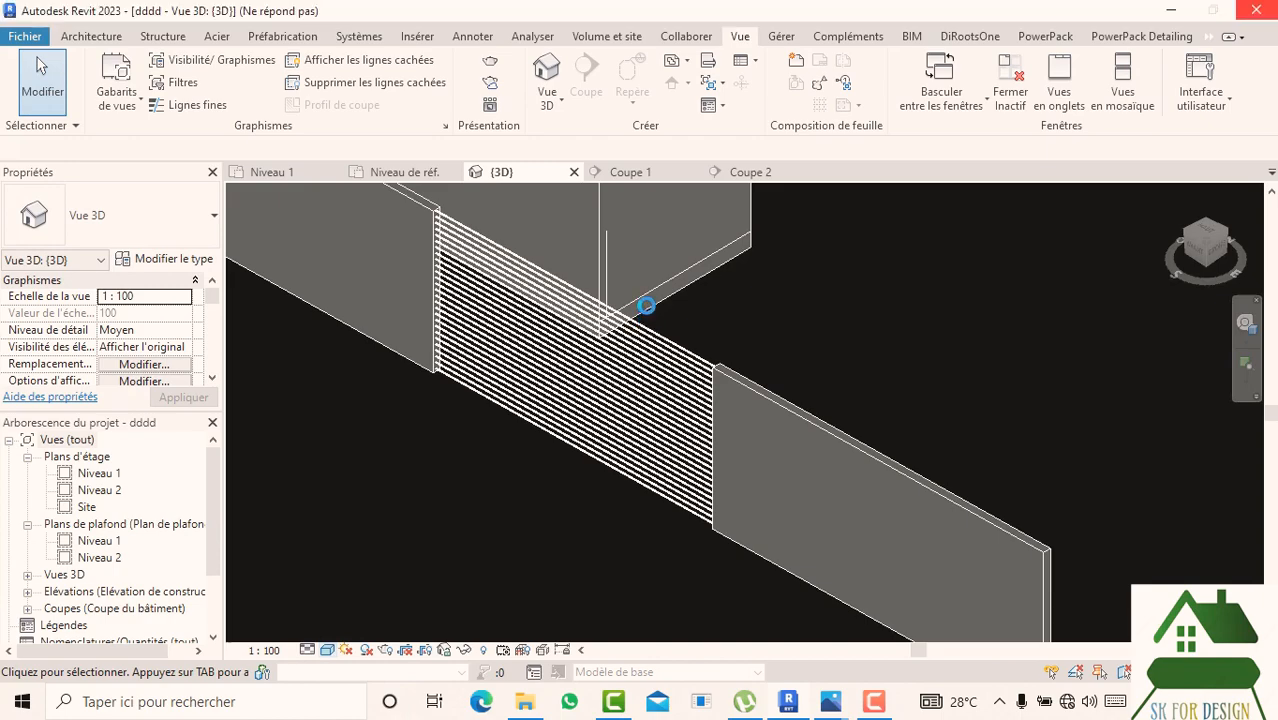
{"action": "scroll", "coordinate": [645, 306], "scroll_direction": "up", "scroll_amount": 9}
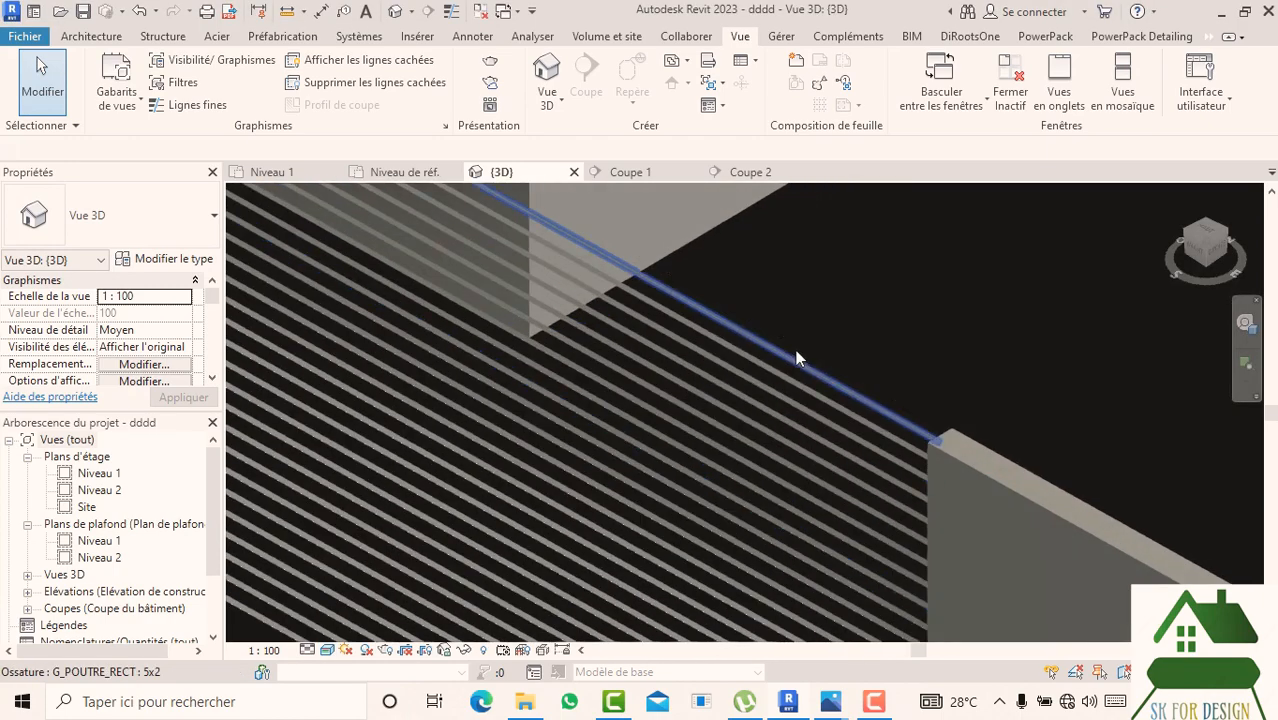
{"action": "scroll", "coordinate": [796, 357], "scroll_direction": "down", "scroll_amount": 4}
{"action": "left_click_drag", "start_coordinate": [1200, 255], "coordinate": [1178, 225]}
{"action": "scroll", "coordinate": [485, 385], "scroll_direction": "down", "scroll_amount": 3}
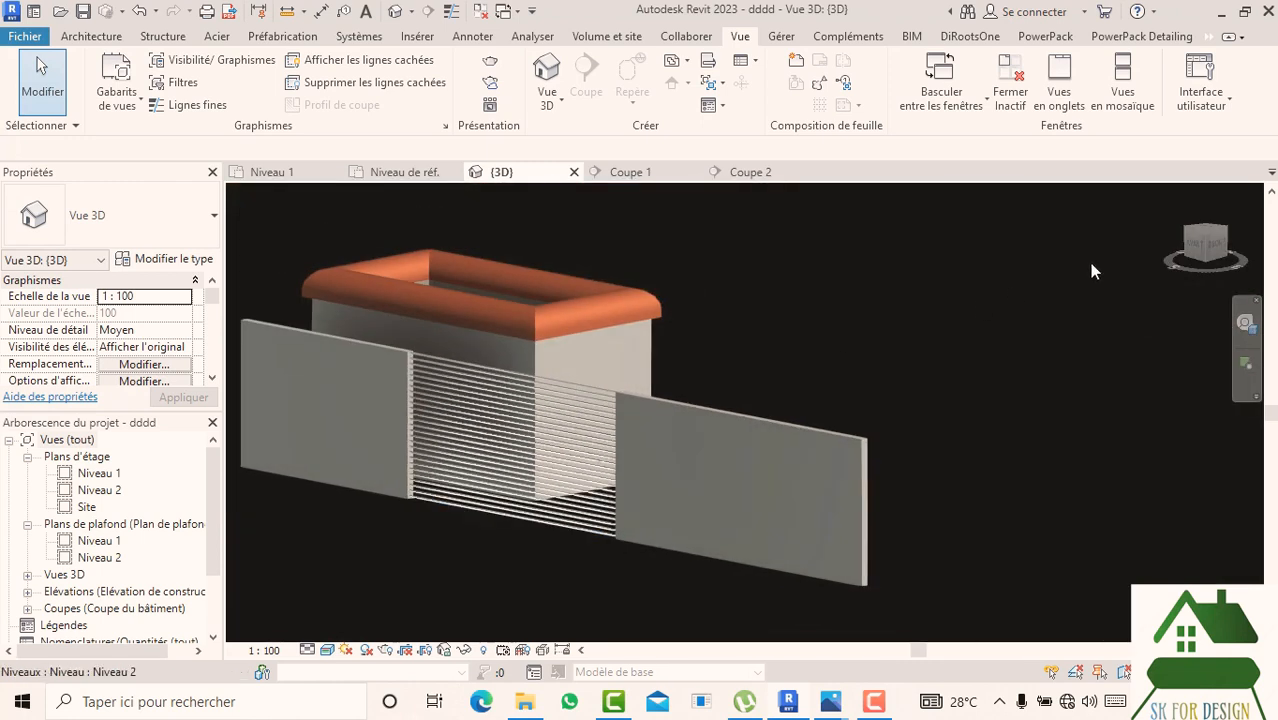
{"action": "left_click_drag", "start_coordinate": [1200, 246], "coordinate": [440, 298]}
{"action": "middle_click_drag", "start_coordinate": [508, 503], "coordinate": [574, 457]}
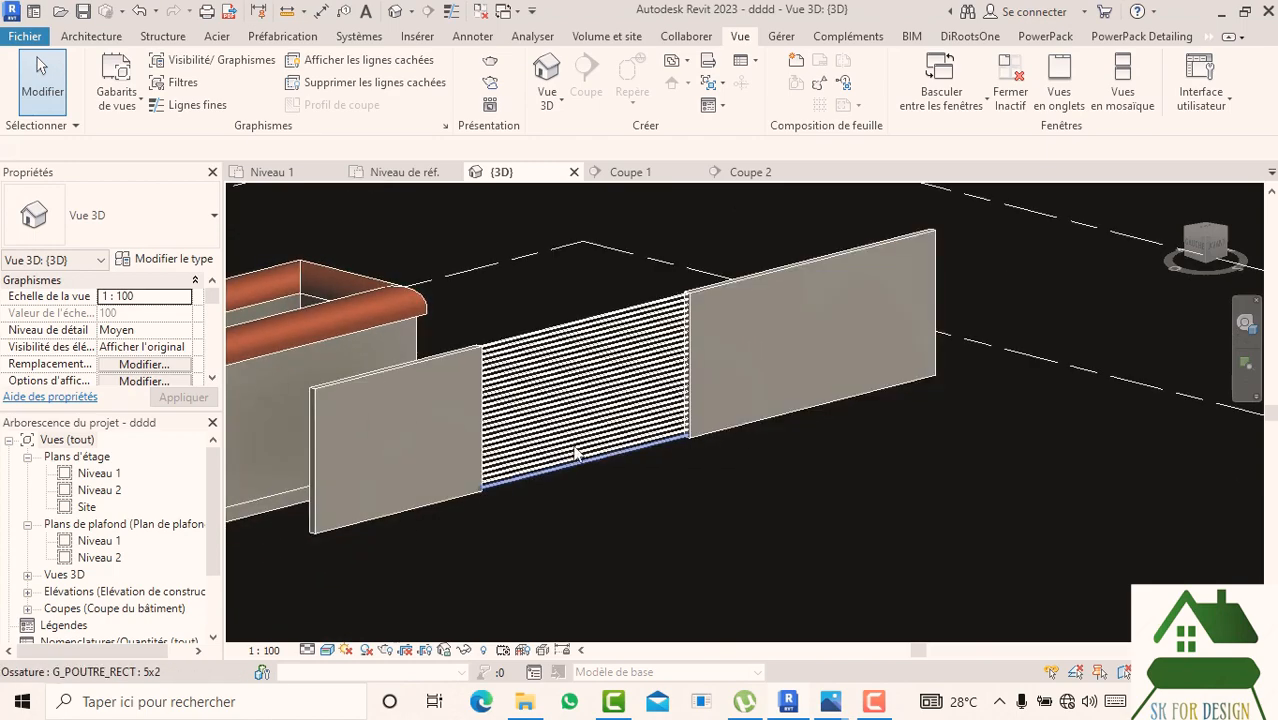
{"action": "scroll", "coordinate": [573, 457], "scroll_direction": "up", "scroll_amount": 3}
{"action": "scroll", "coordinate": [480, 456], "scroll_direction": "down", "scroll_amount": 4}
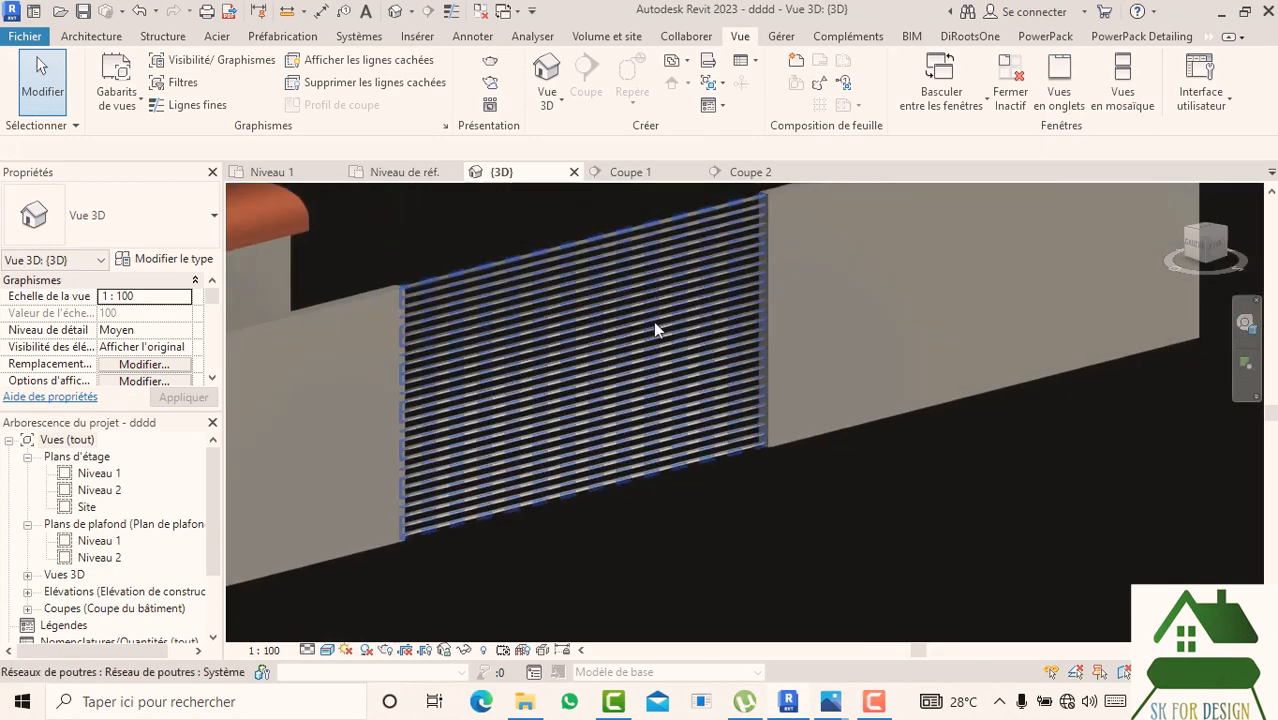
- Select everything in the gap between the walls and filter the selection to only the Réseaux de poutres element
{"action": "left_click_drag", "start_coordinate": [677, 510], "coordinate": [531, 256]}
{"action": "left_click", "coordinate": [872, 82]}
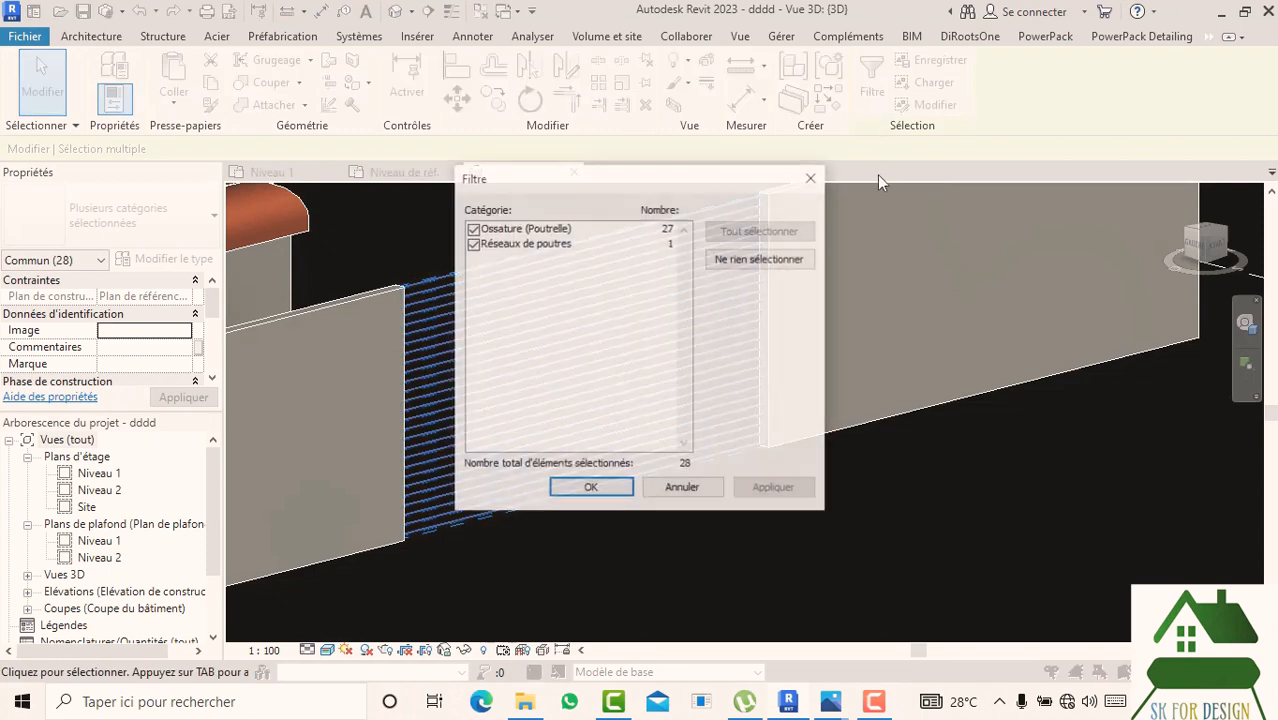
{"action": "left_click", "coordinate": [471, 229]}
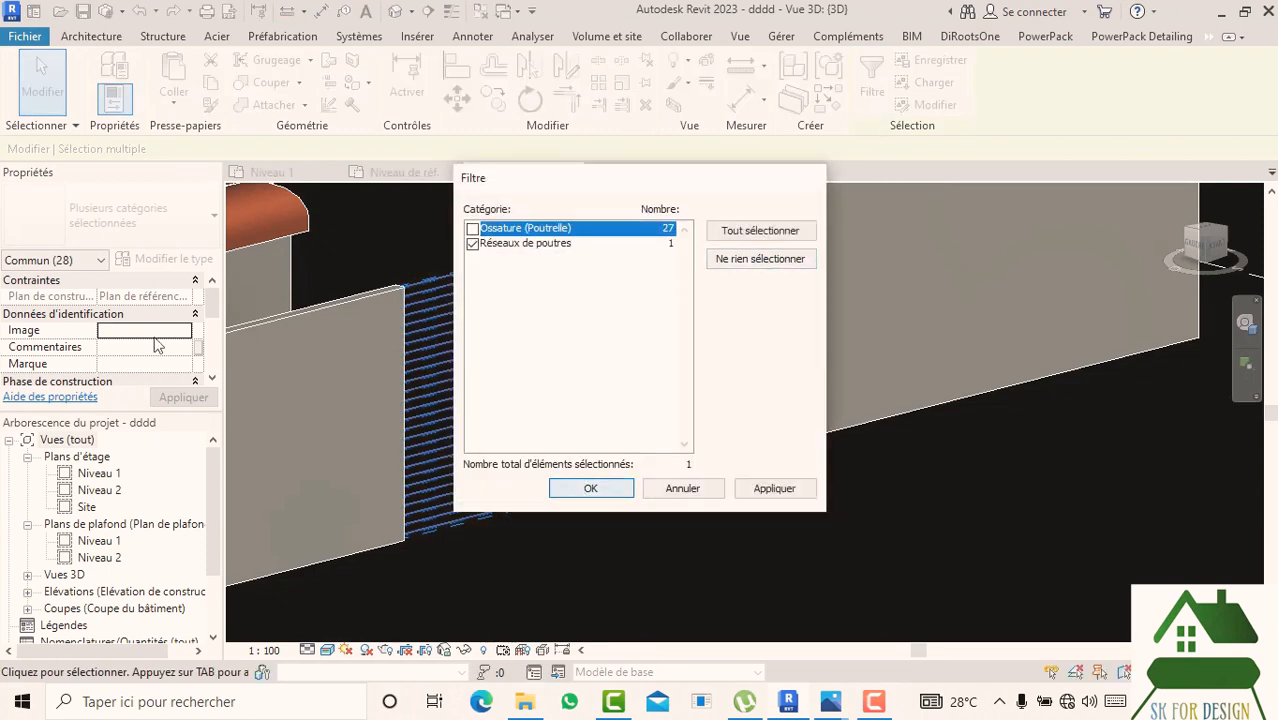
{"action": "key", "text": "Return"}
- Set the beam system's fixed spacing to 200, apply it and check the beams between the walls in 3D
{"action": "scroll", "coordinate": [163, 320], "scroll_direction": "down", "scroll_amount": 3}
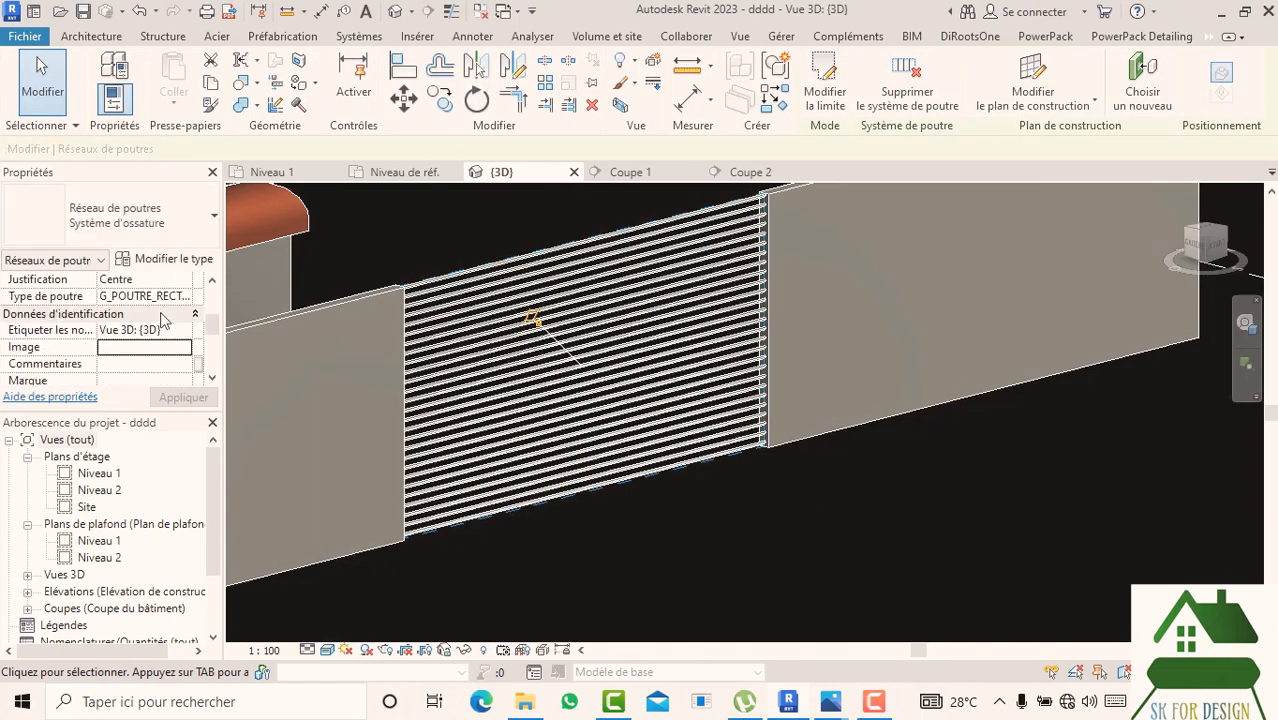
{"action": "scroll", "coordinate": [163, 320], "scroll_direction": "up", "scroll_amount": 3}
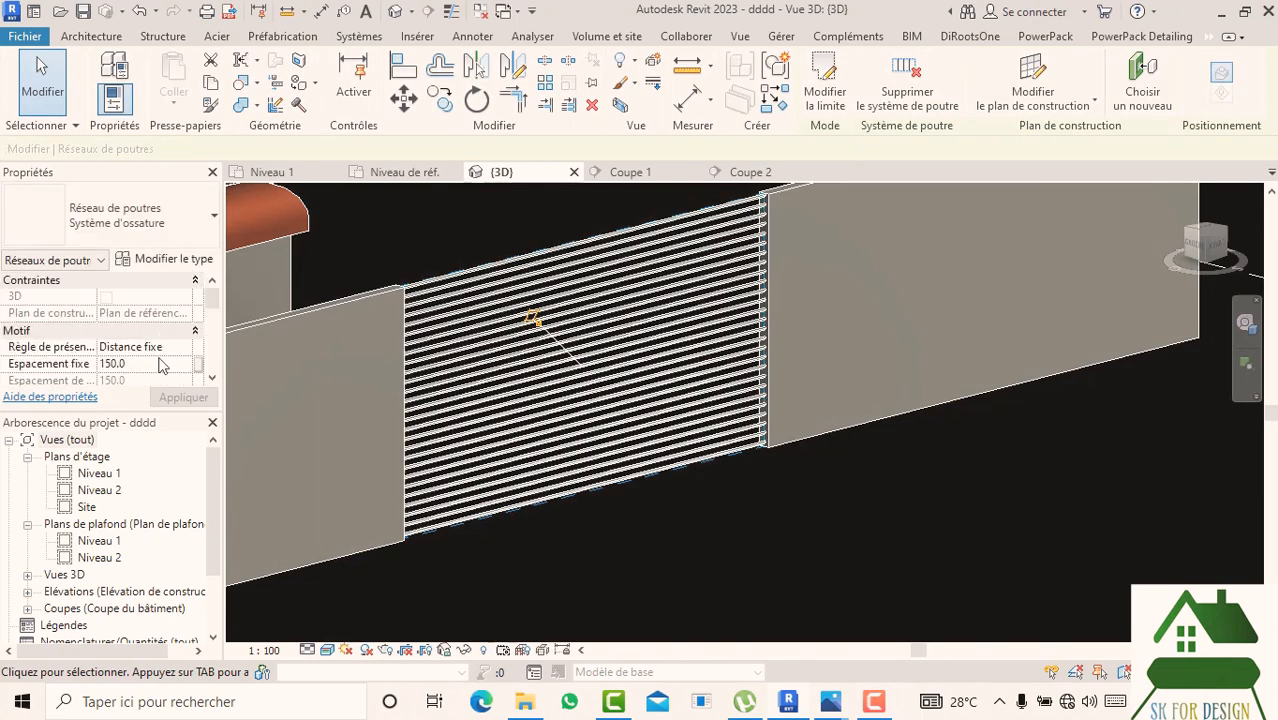
{"action": "left_click", "coordinate": [159, 364]}
{"action": "type", "text": "200"}
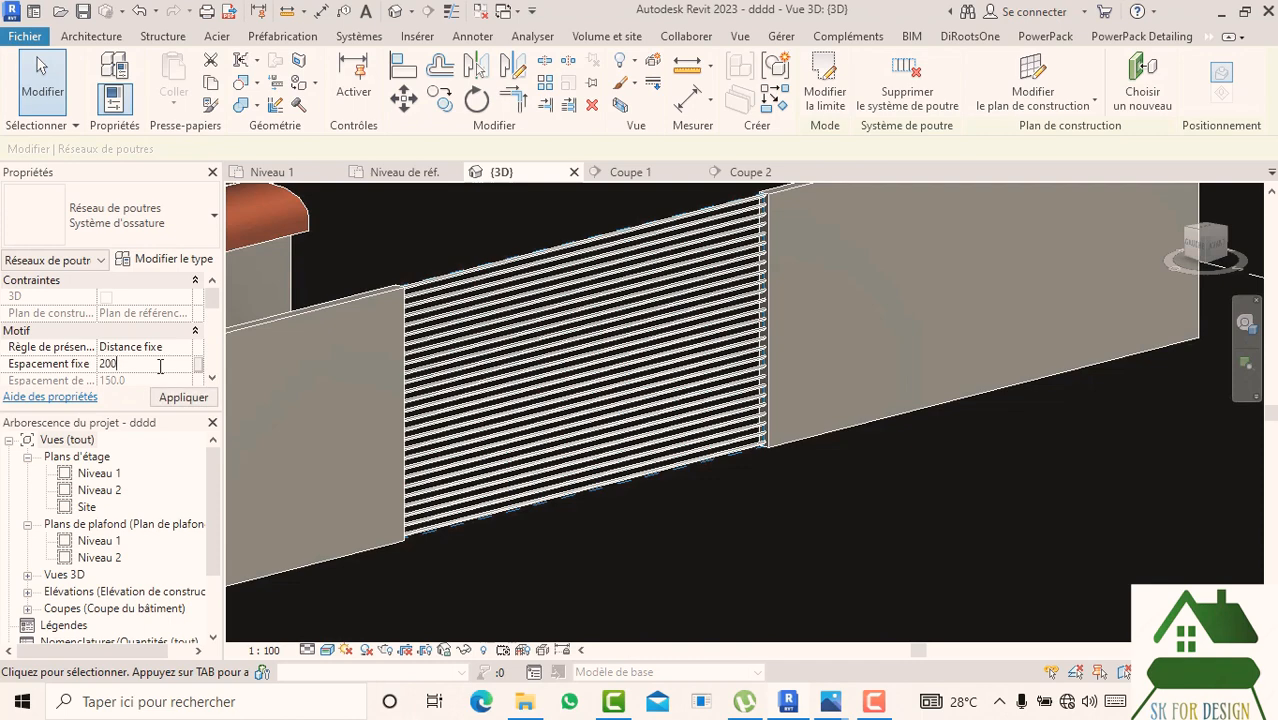
{"action": "left_click", "coordinate": [182, 398]}
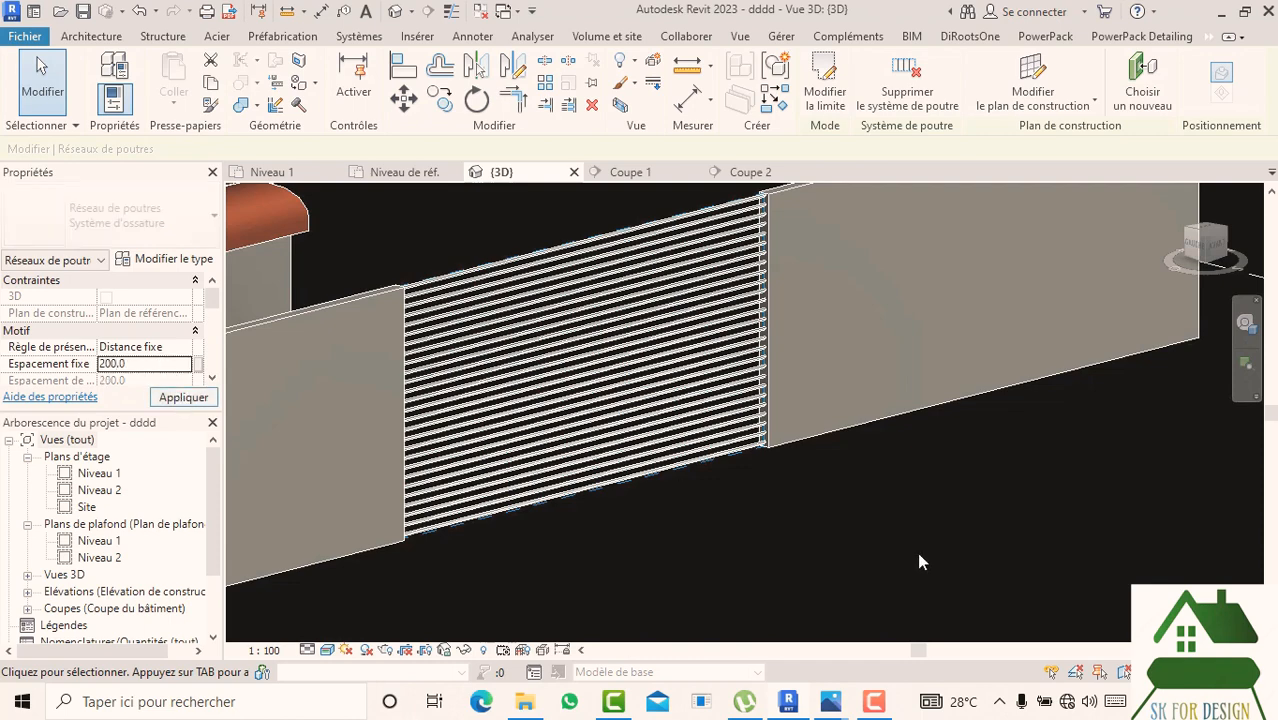
{"action": "left_click", "coordinate": [832, 567]}
{"action": "scroll", "coordinate": [832, 567], "scroll_direction": "down", "scroll_amount": 3}
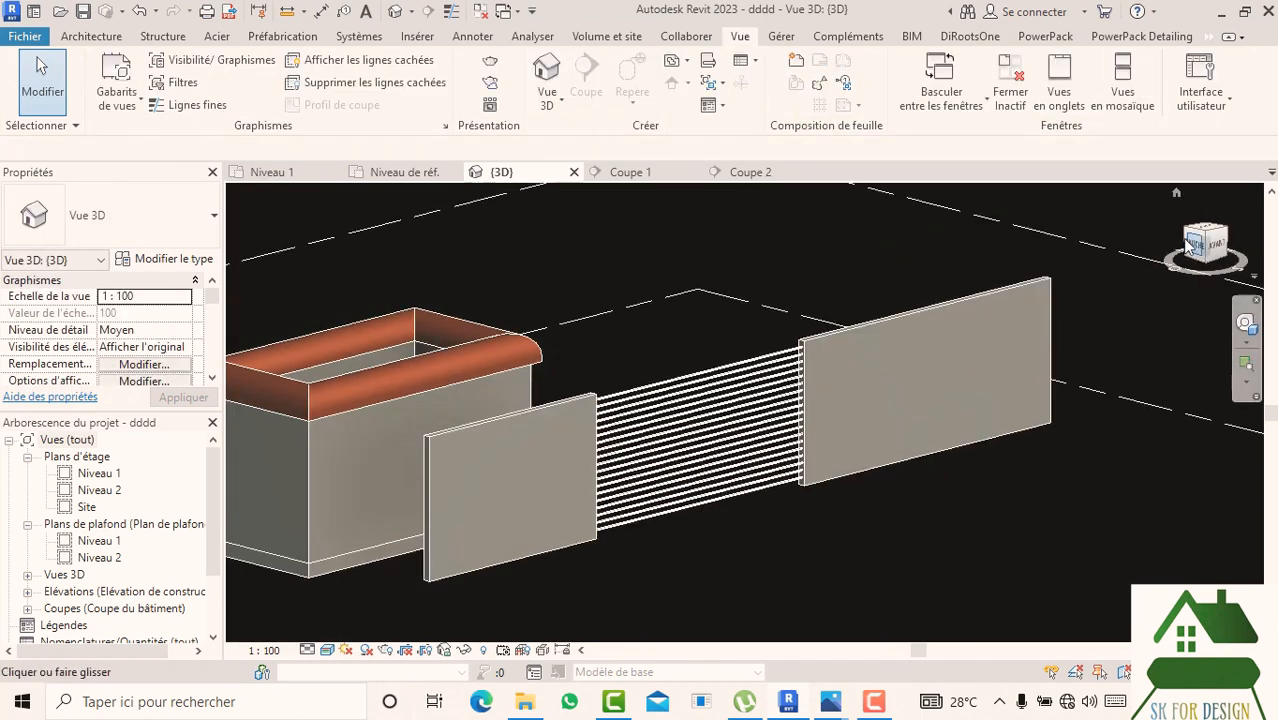
{"action": "left_click_drag", "start_coordinate": [1188, 245], "coordinate": [930, 245]}
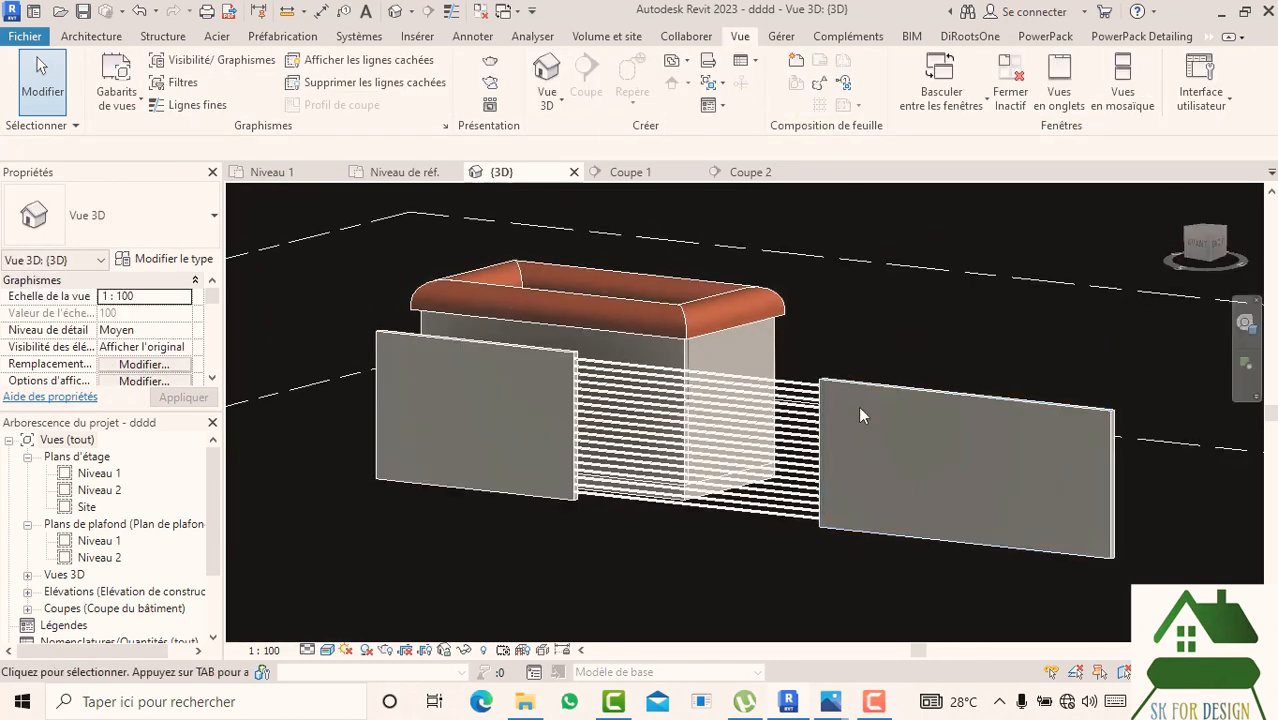
{"action": "scroll", "coordinate": [686, 389], "scroll_direction": "up", "scroll_amount": 5}
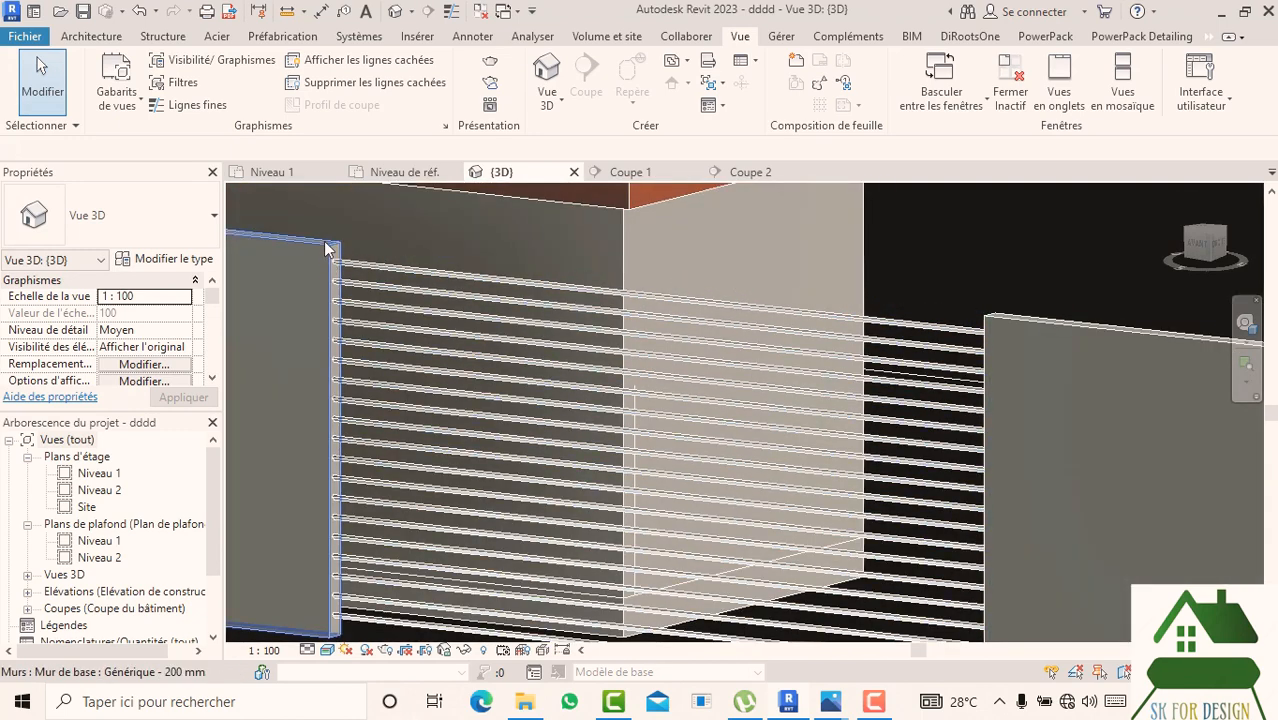
{"action": "scroll", "coordinate": [325, 300], "scroll_direction": "down", "scroll_amount": 1}
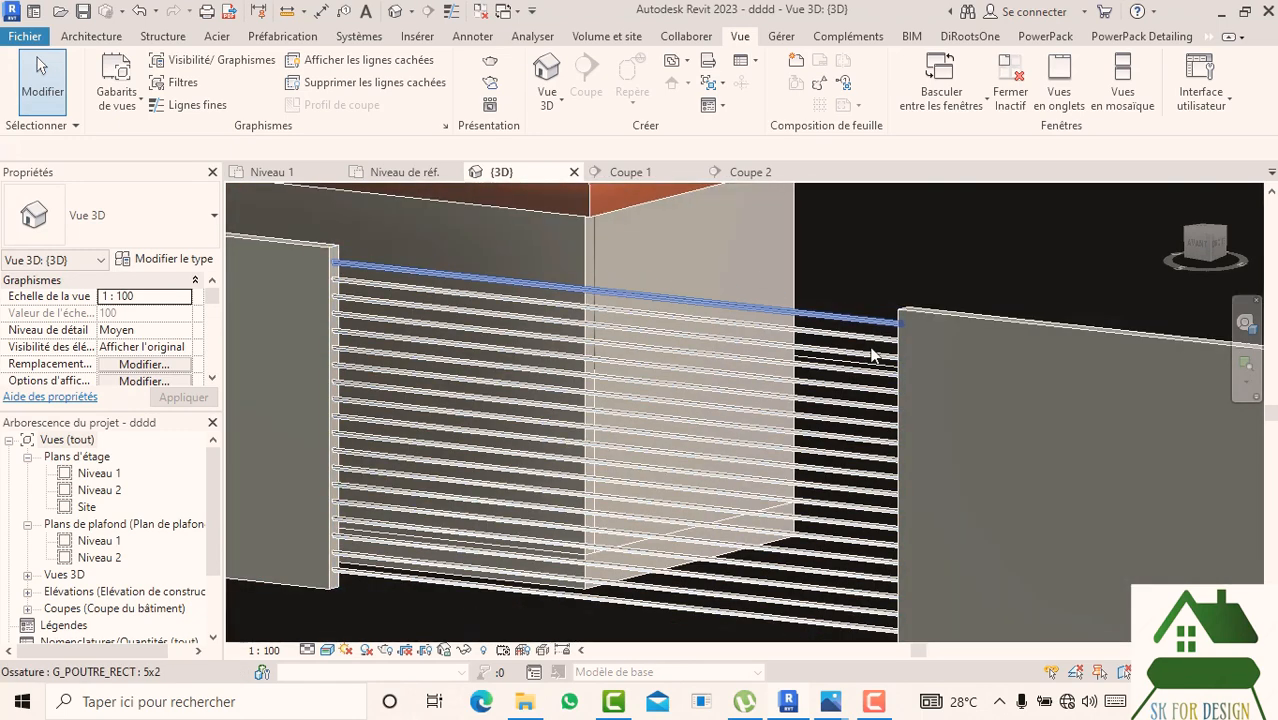
- Switch to Photos, browse the house renderings from stive 7.jpg to stive 1.jpg and examine the slatted gate and fence openings
{"action": "mouse_move", "coordinate": [833, 710]}
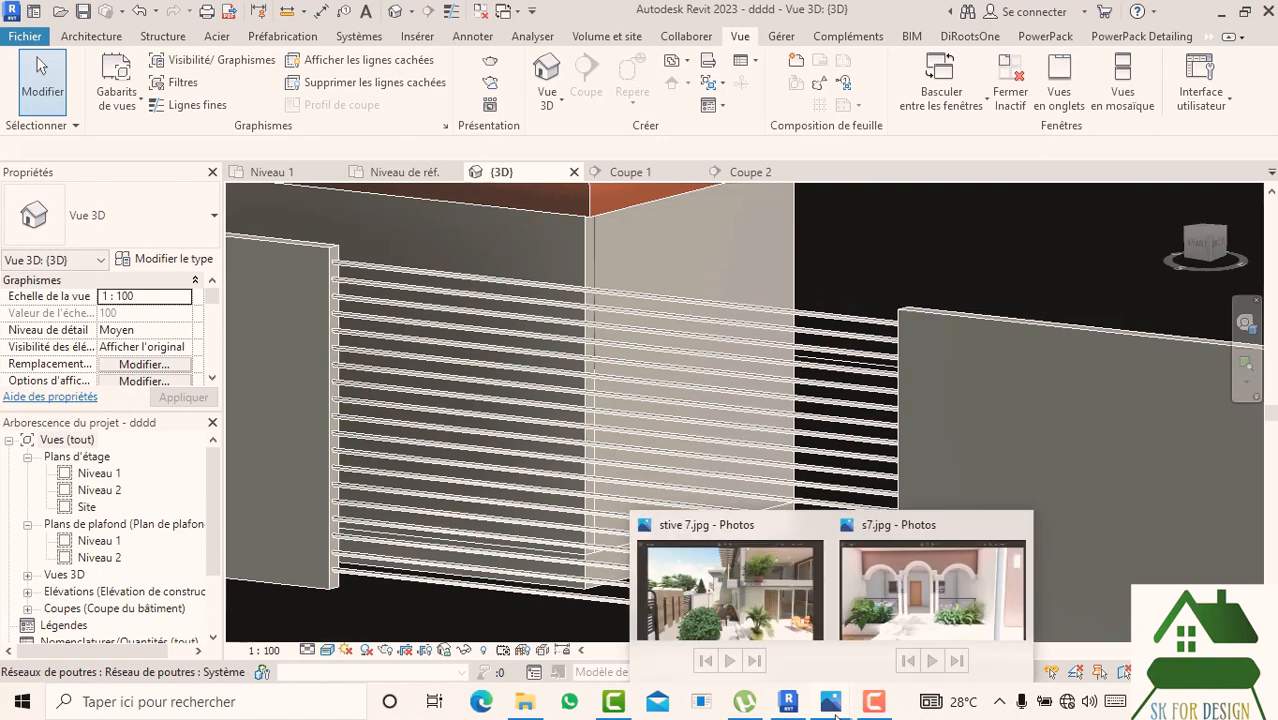
{"action": "left_click", "coordinate": [818, 597]}
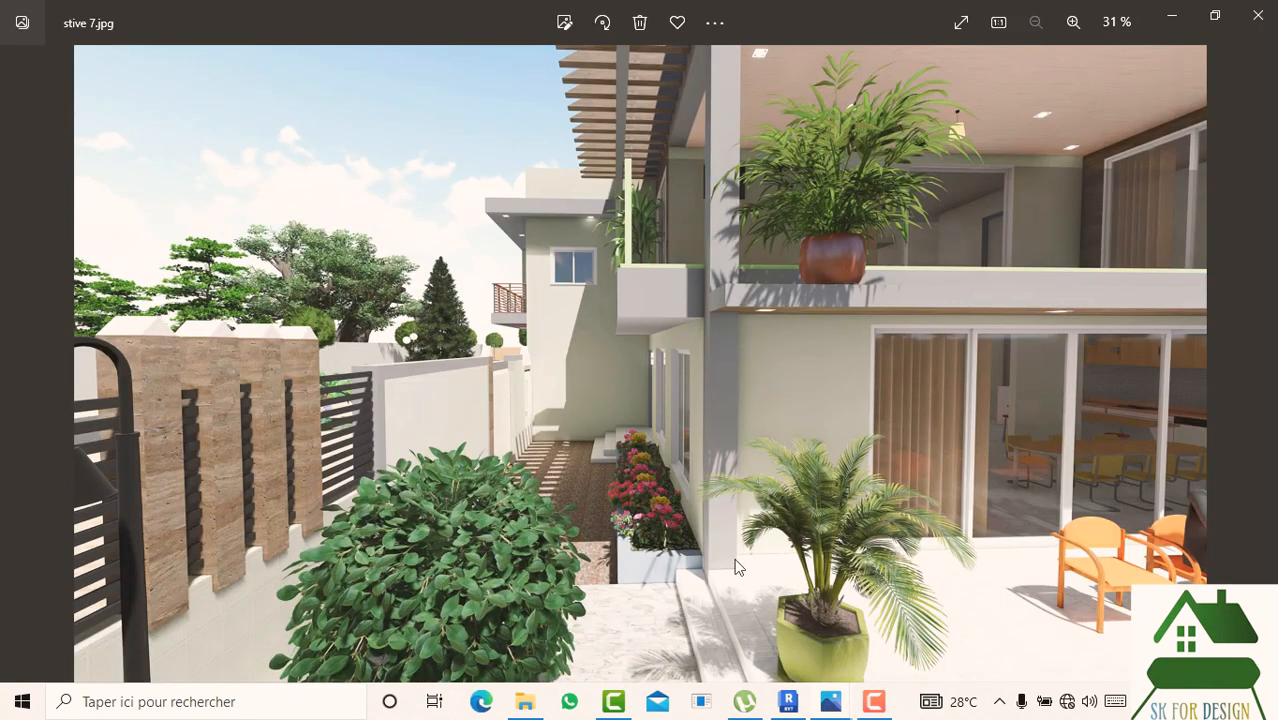
{"action": "key", "text": "Right"}
{"action": "key", "text": "Right"}
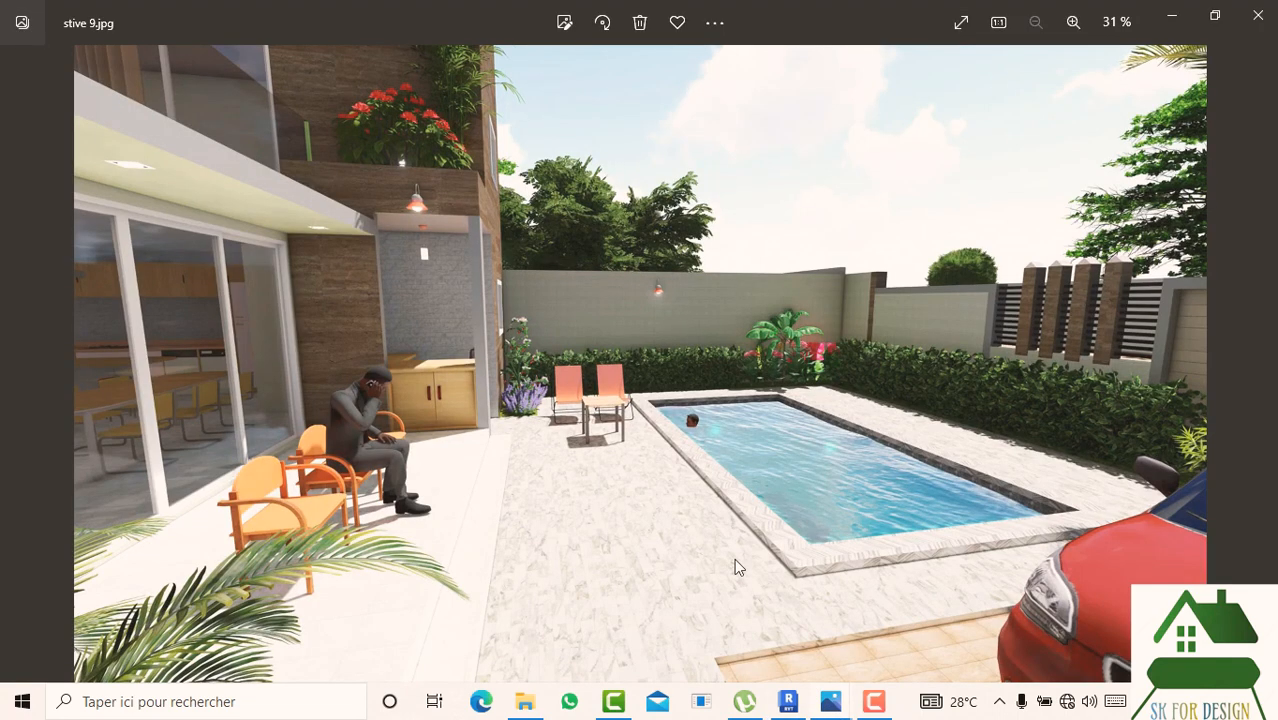
{"action": "key", "text": "Right"}
{"action": "key", "text": "Right"}
{"action": "key", "text": "Right"}
{"action": "key", "text": "Right"}
{"action": "key", "text": "Right"}
{"action": "key", "text": "Right"}
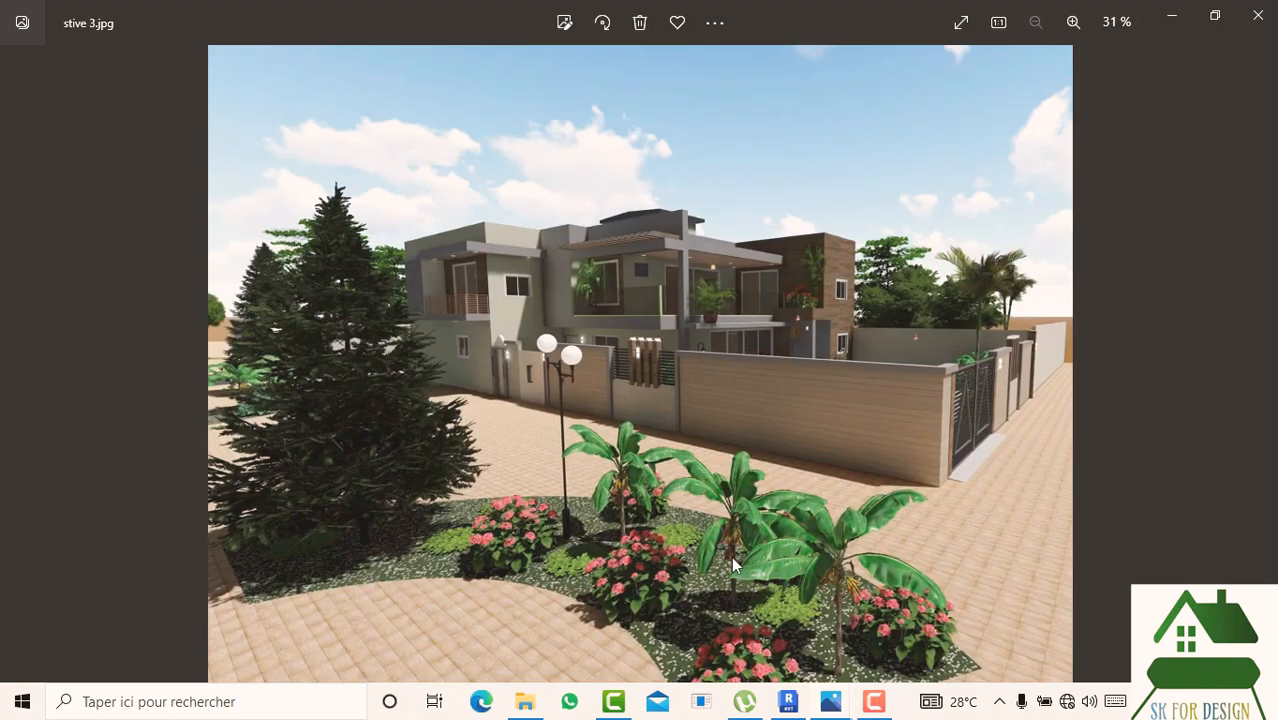
{"action": "scroll", "coordinate": [504, 378], "scroll_direction": "up", "scroll_amount": 3}
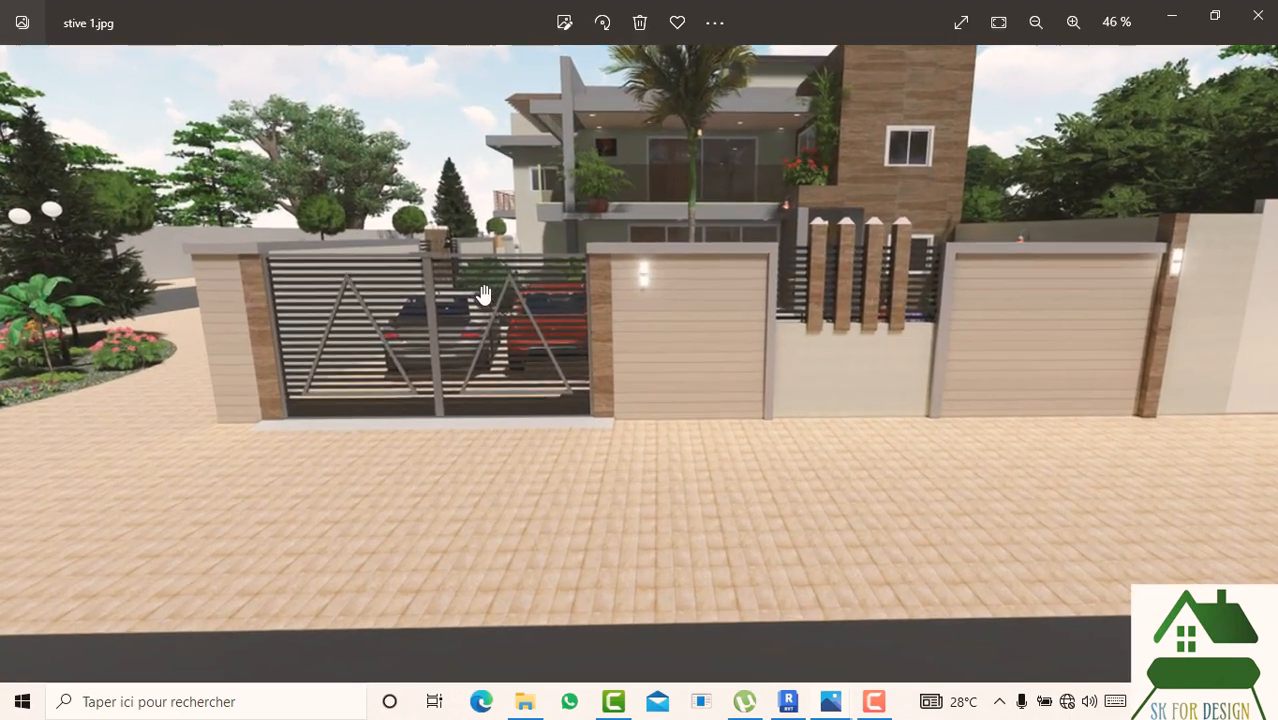
- Examine the slatted gate in the rendering up close, switch back to Revit and view the beams between the walls from another side
{"action": "scroll", "coordinate": [378, 248], "scroll_direction": "up", "scroll_amount": 2}
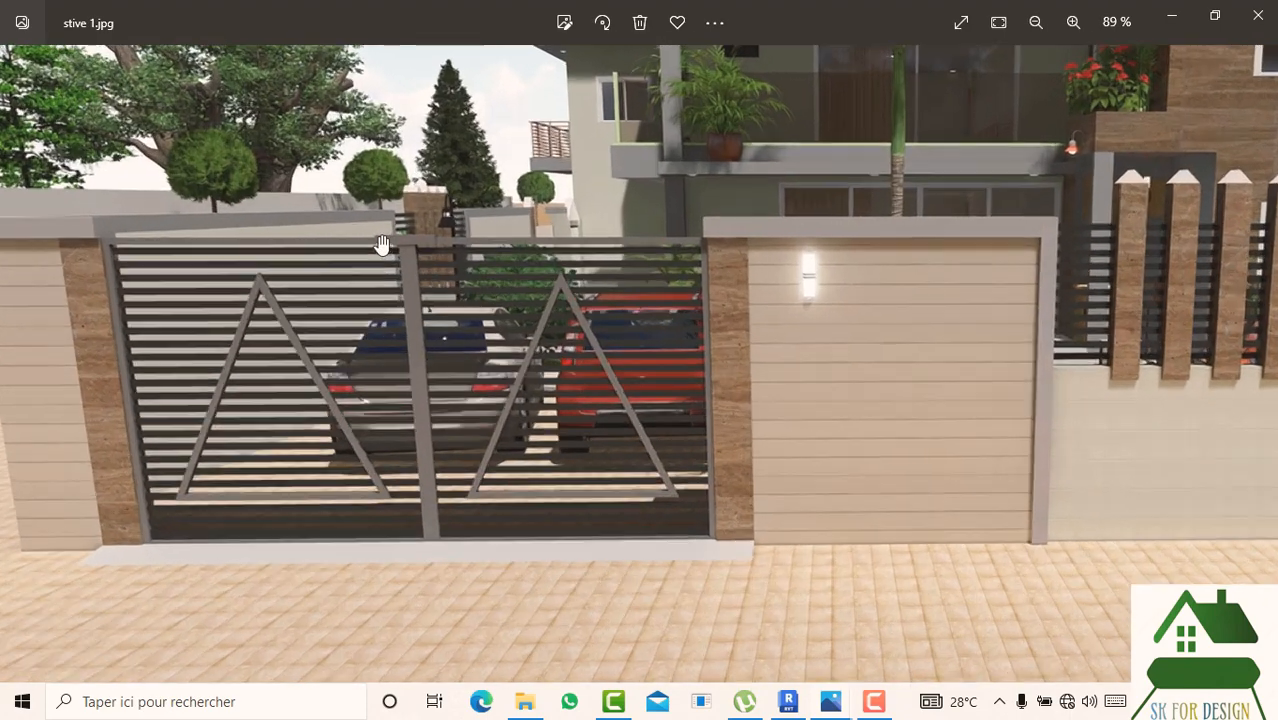
{"action": "scroll", "coordinate": [397, 246], "scroll_direction": "down", "scroll_amount": 2}
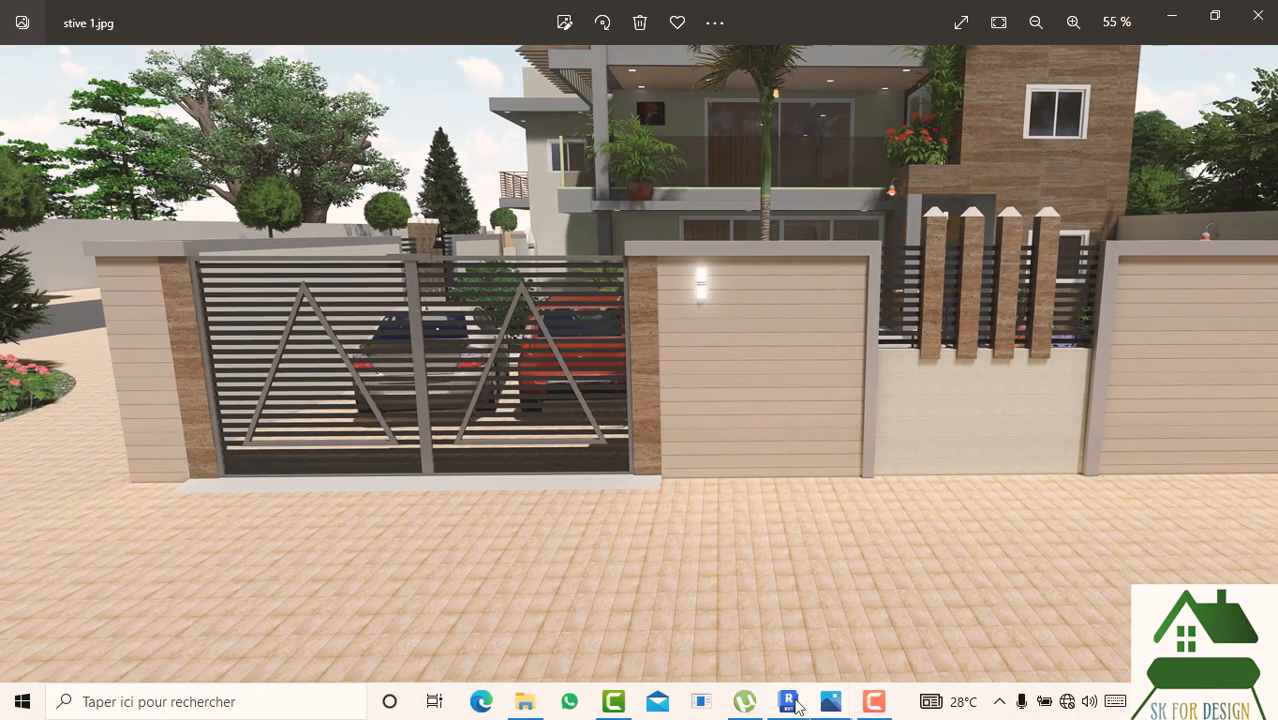
{"action": "left_click", "coordinate": [789, 702]}
{"action": "middle_click_drag", "start_coordinate": [662, 377], "coordinate": [819, 398], "text": "shift"}
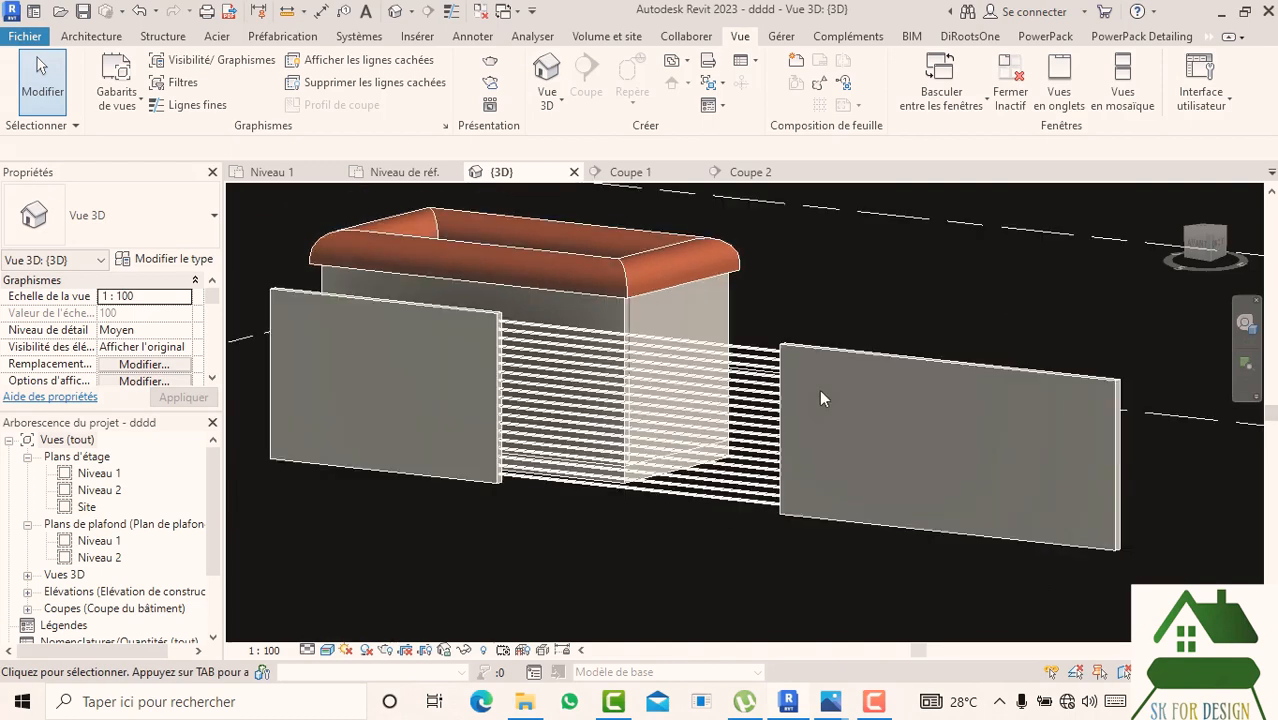
{"action": "left_click_drag", "start_coordinate": [1205, 244], "coordinate": [359, 239]}
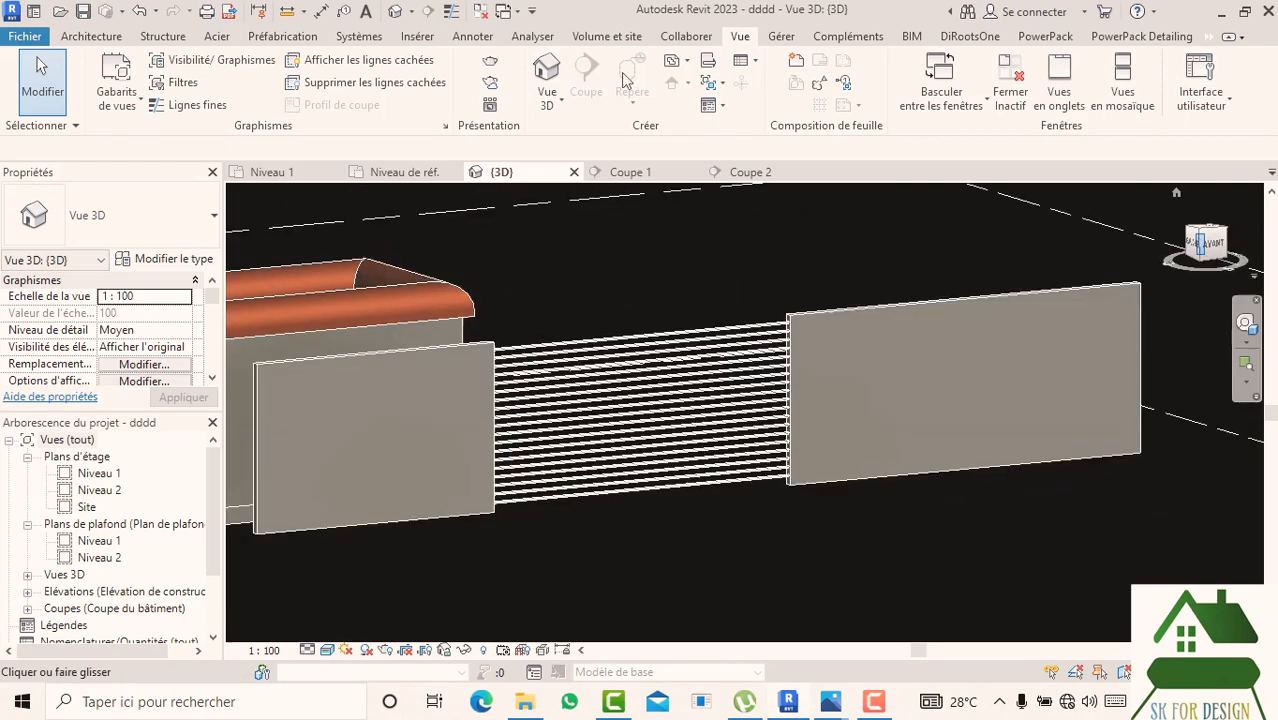
- Start a new sketched beam system and confirm the active reference plane as its work plane
{"action": "left_click", "coordinate": [160, 38]}
{"action": "left_click", "coordinate": [214, 105]}
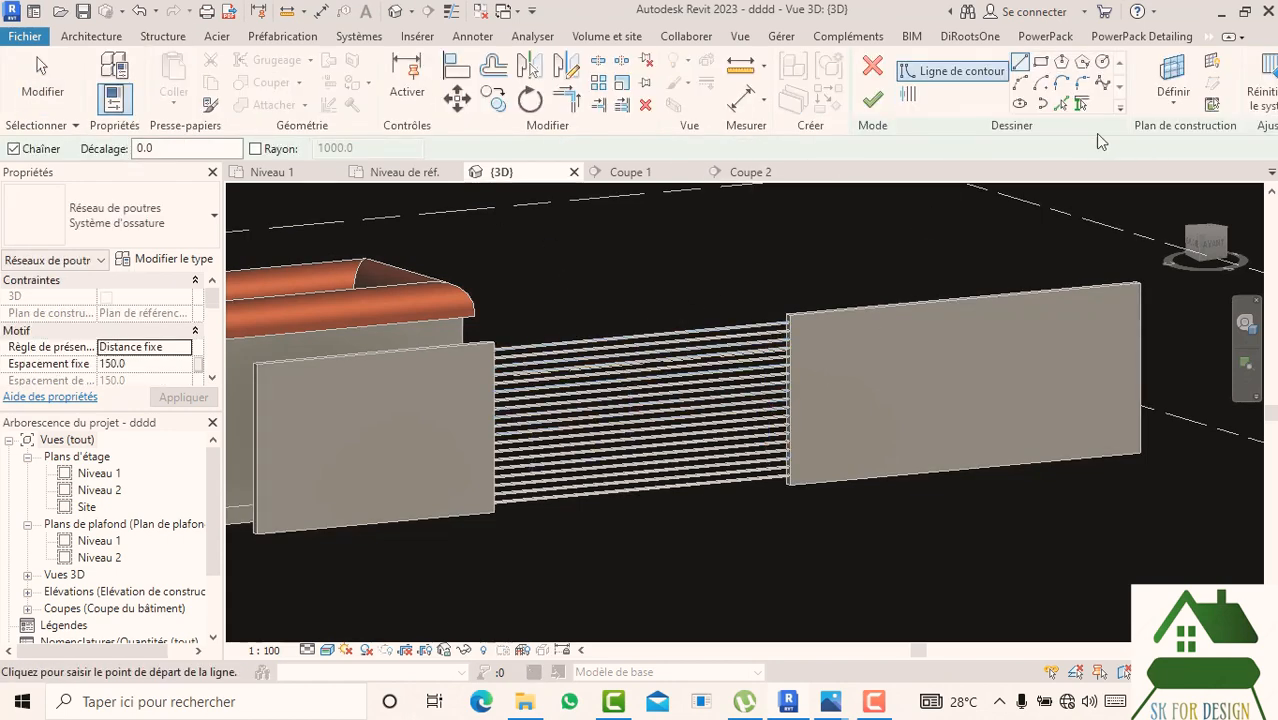
{"action": "left_click", "coordinate": [1040, 62]}
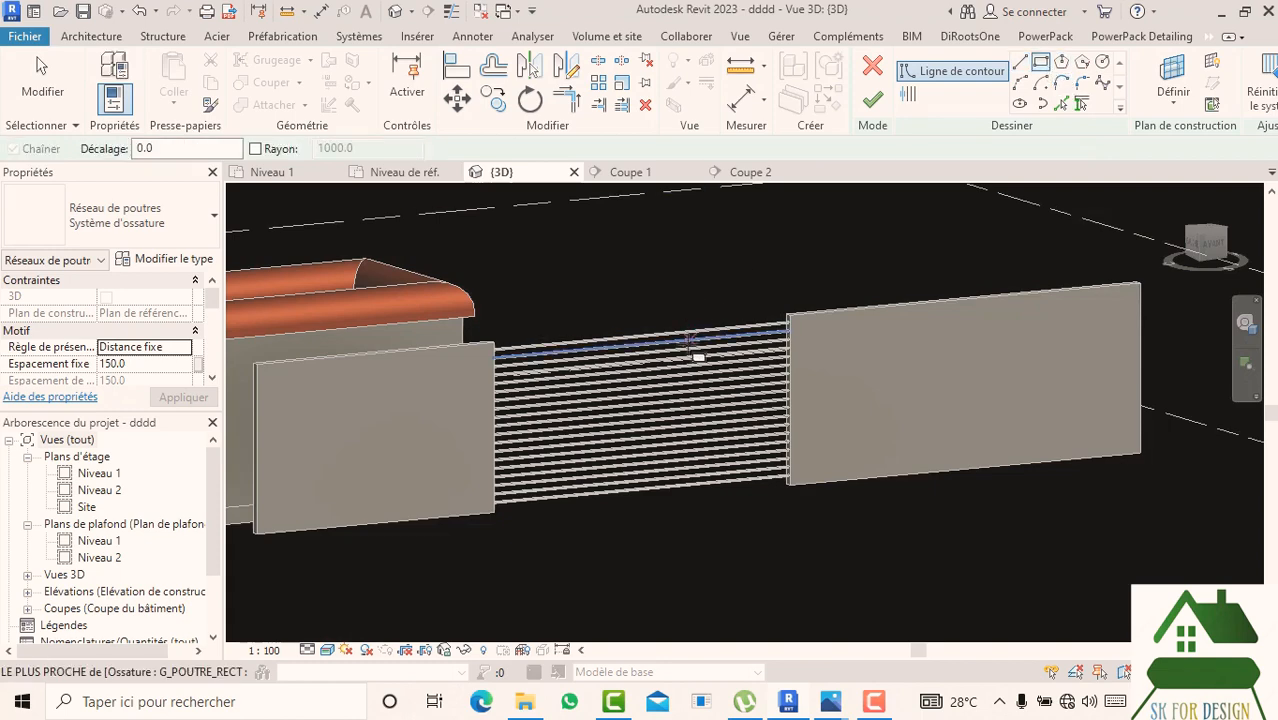
{"action": "left_click", "coordinate": [1170, 80]}
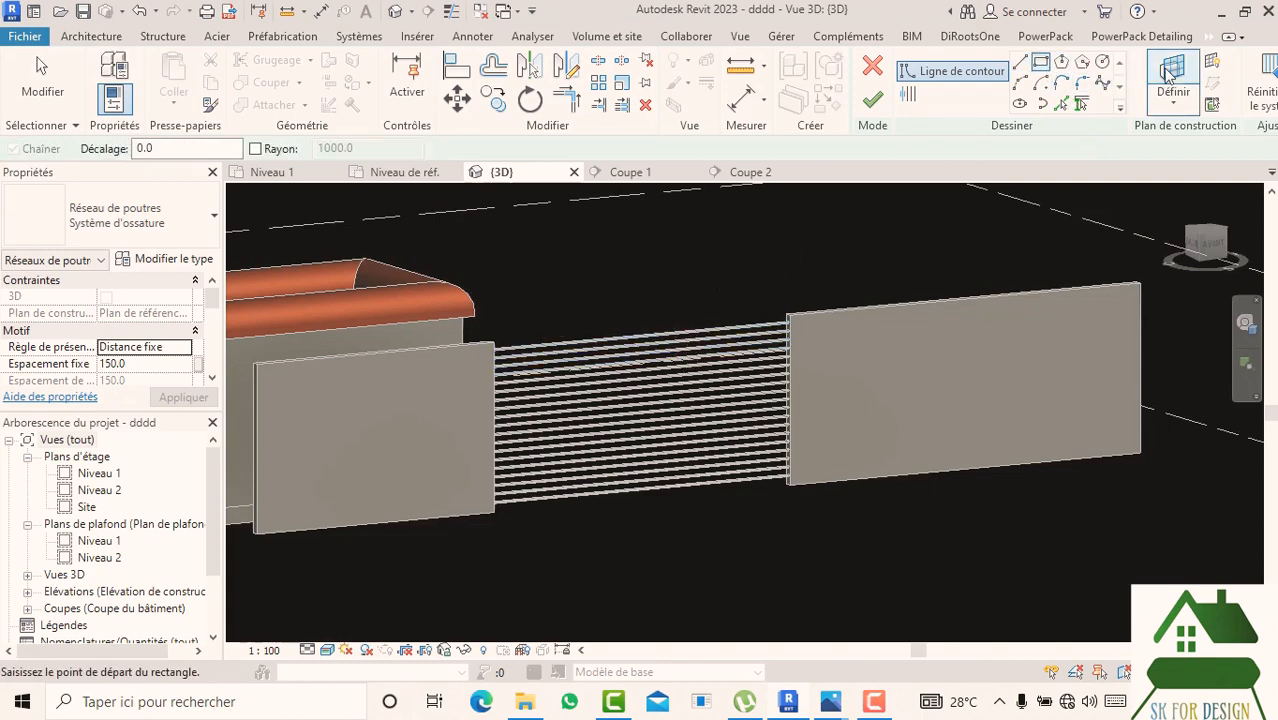
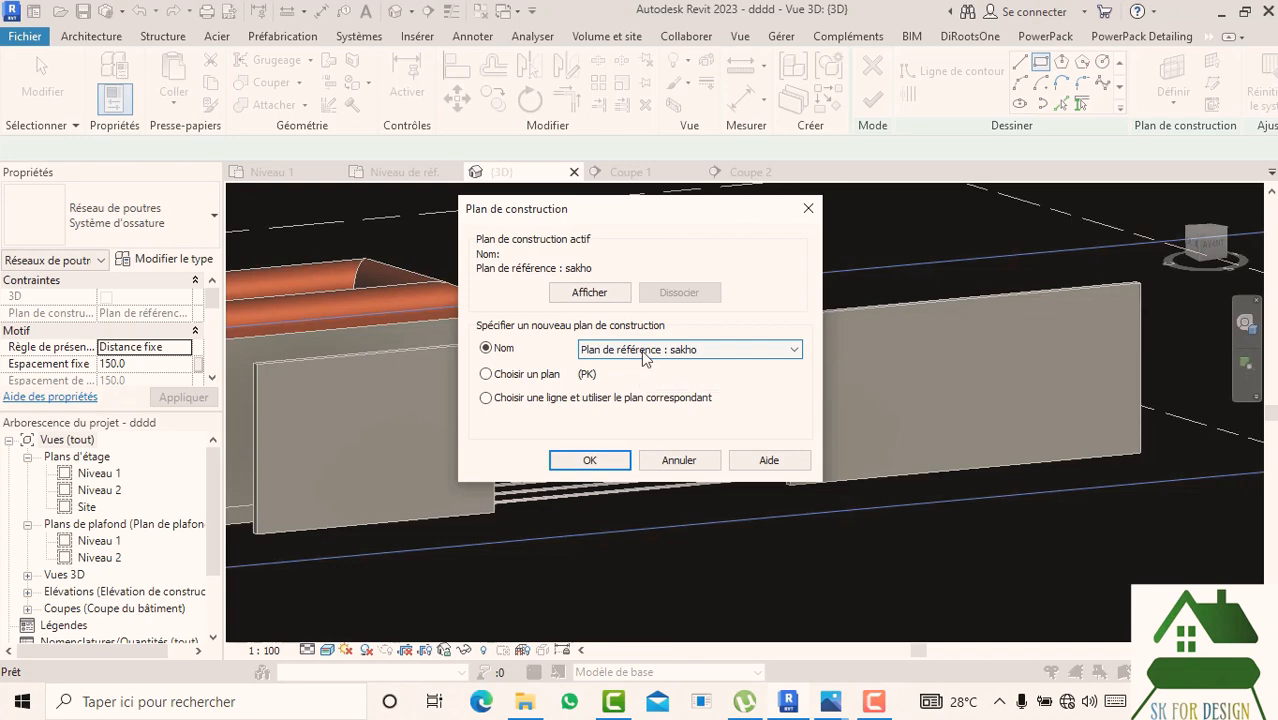
{"action": "left_click", "coordinate": [593, 458]}
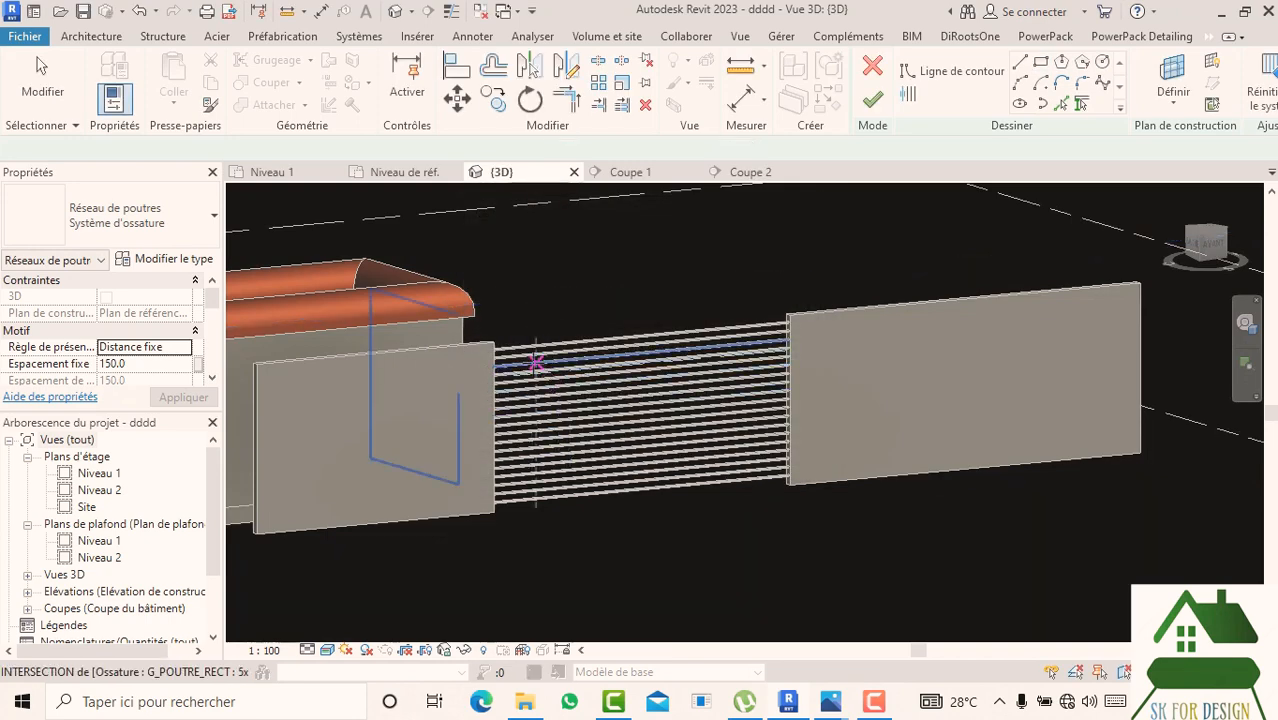
- Sketch a rectangular beam system boundary about 7980 by 4000 over the gap between the two walls
{"action": "left_click", "coordinate": [491, 342]}
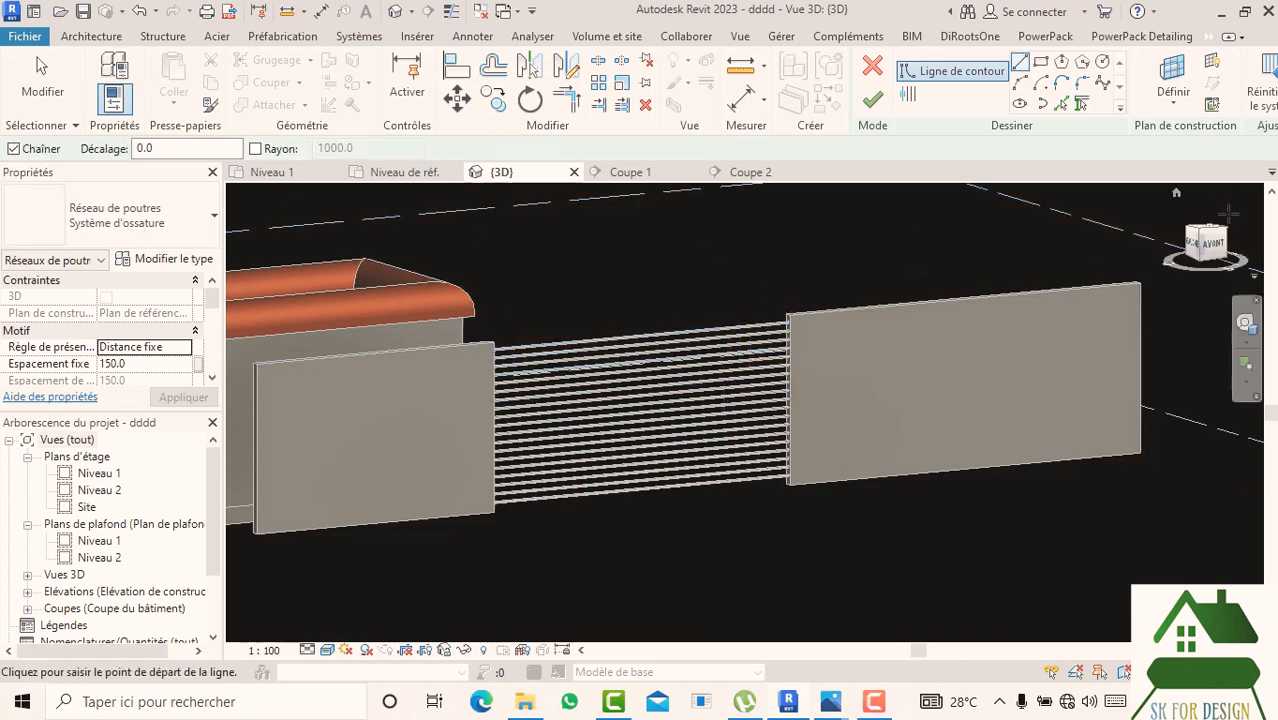
{"action": "left_click", "coordinate": [1229, 257]}
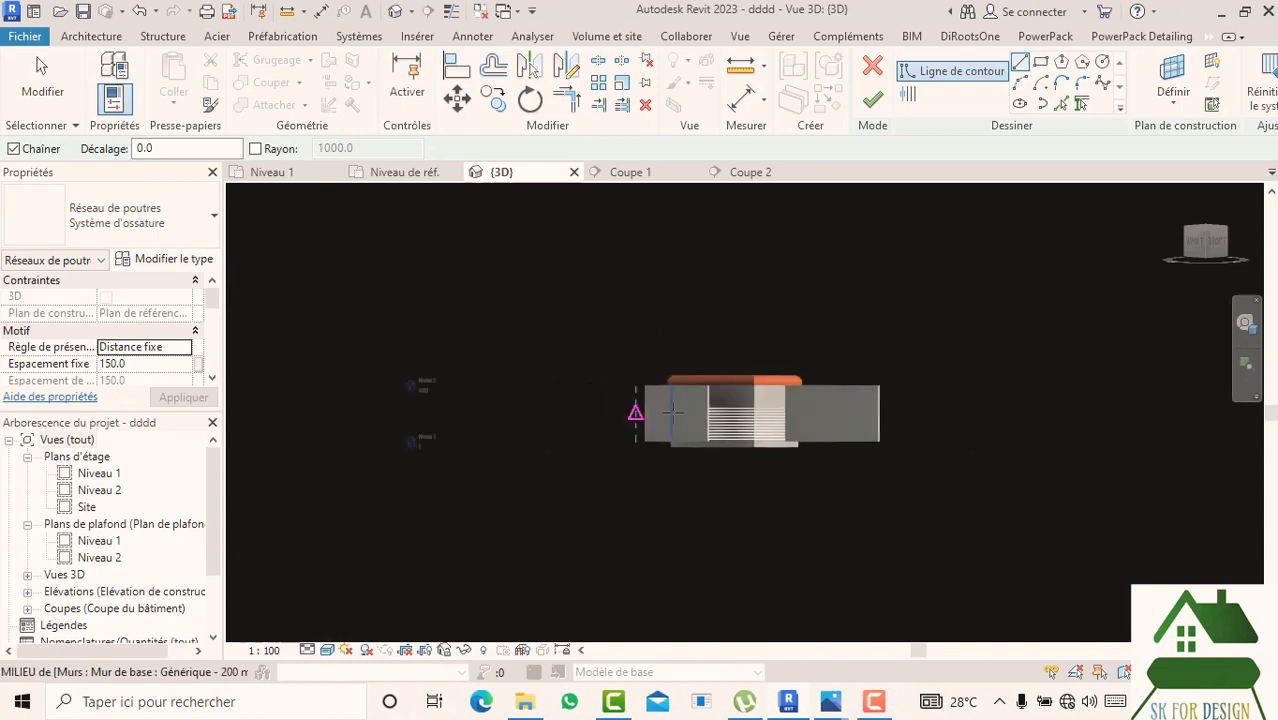
{"action": "scroll", "coordinate": [600, 340], "scroll_direction": "up", "scroll_amount": 5}
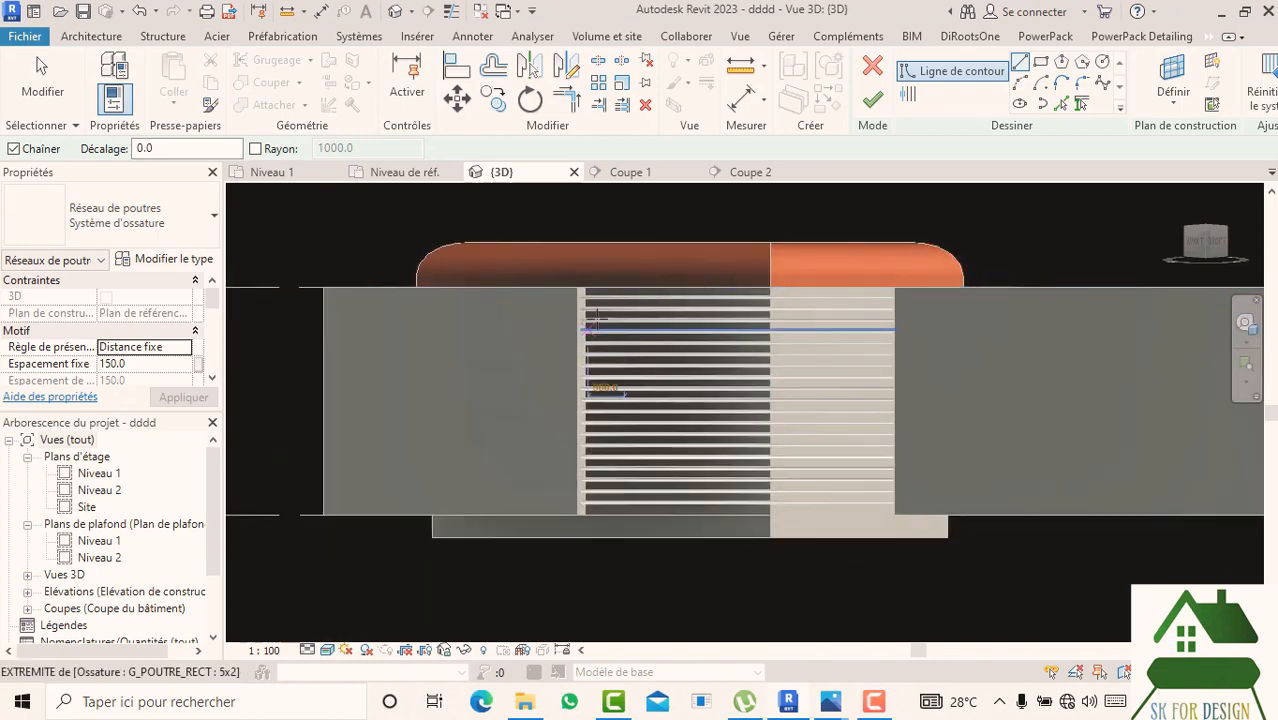
{"action": "scroll", "coordinate": [584, 304], "scroll_direction": "up", "scroll_amount": 2}
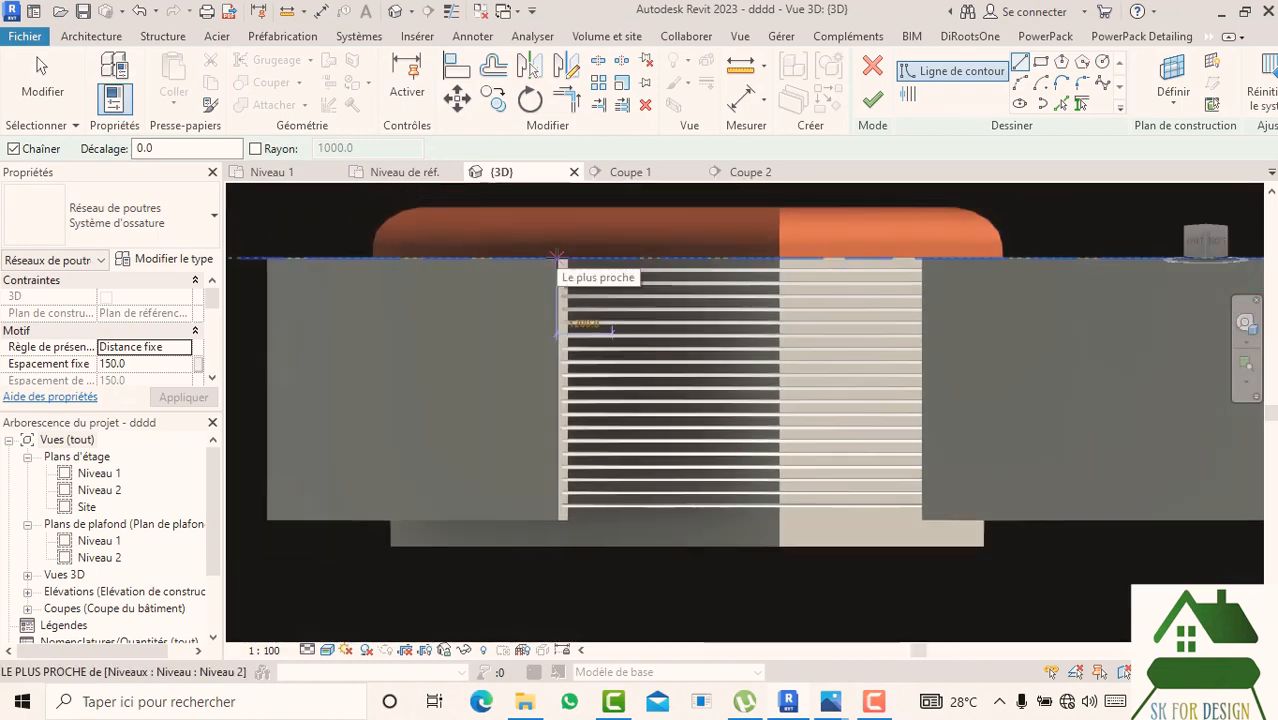
{"action": "scroll", "coordinate": [560, 275], "scroll_direction": "down", "scroll_amount": 4}
{"action": "left_click", "coordinate": [562, 270]}
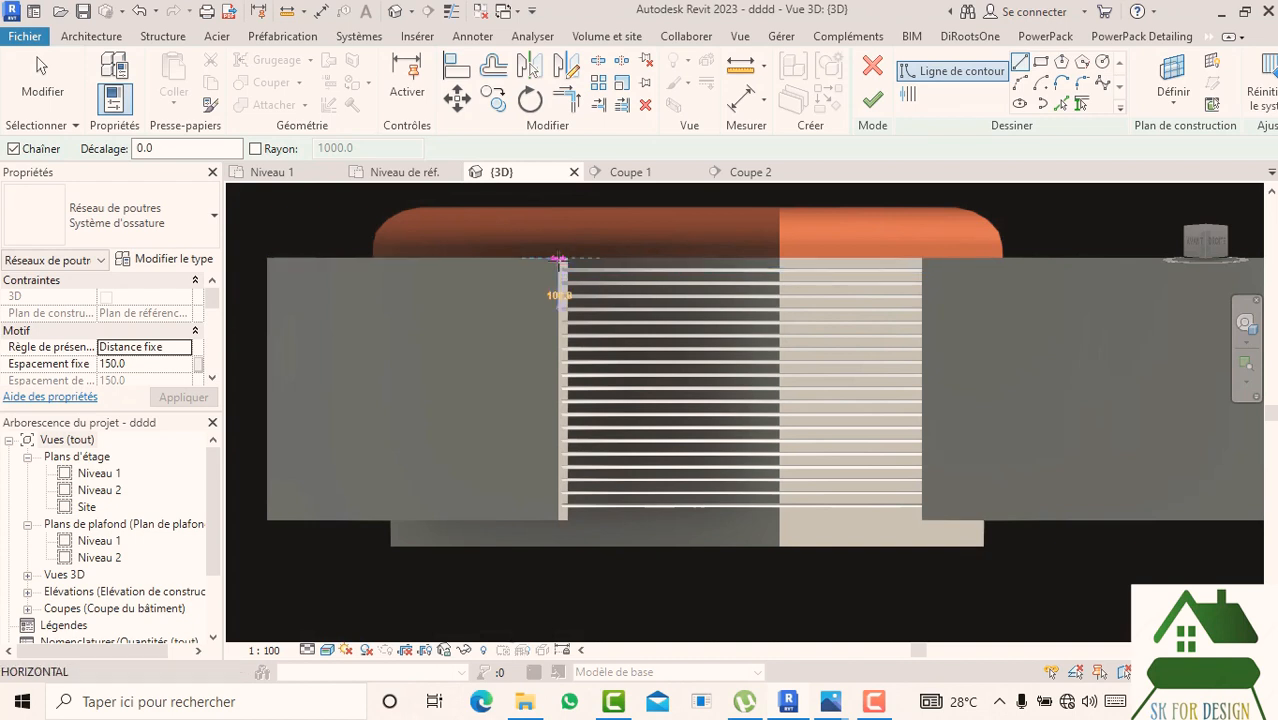
{"action": "left_click", "coordinate": [1040, 62]}
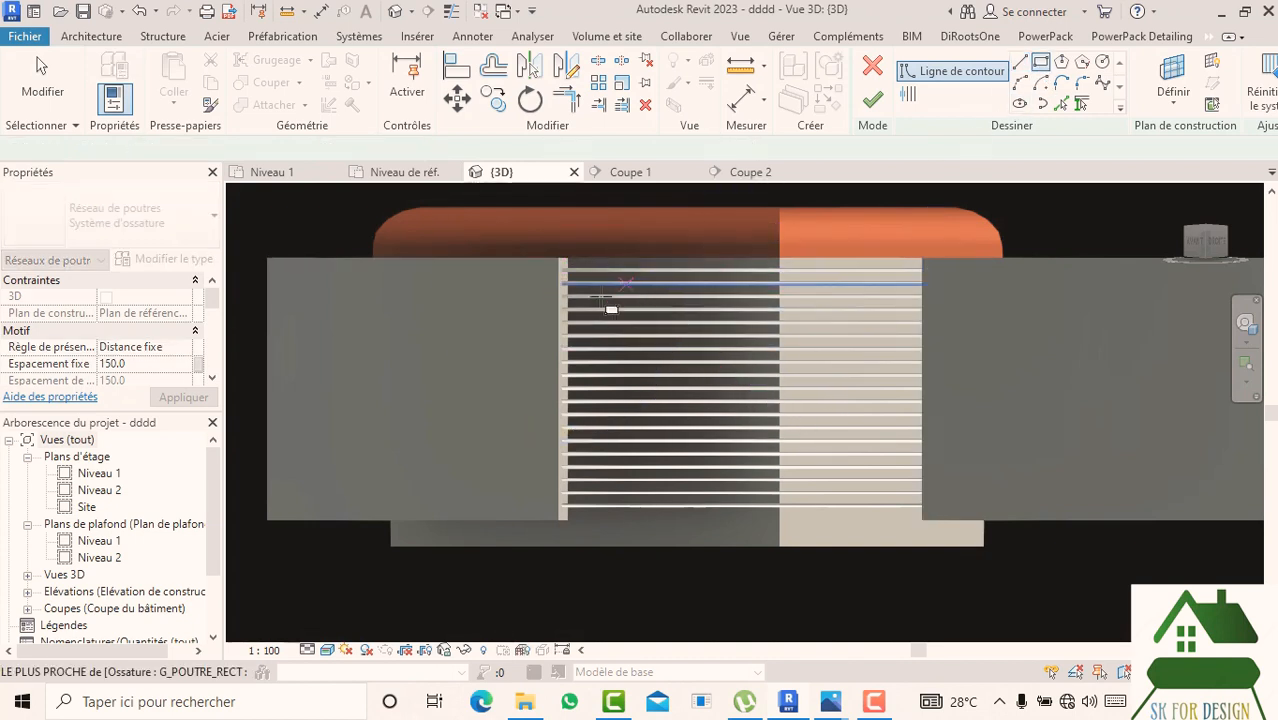
{"action": "left_click", "coordinate": [562, 268]}
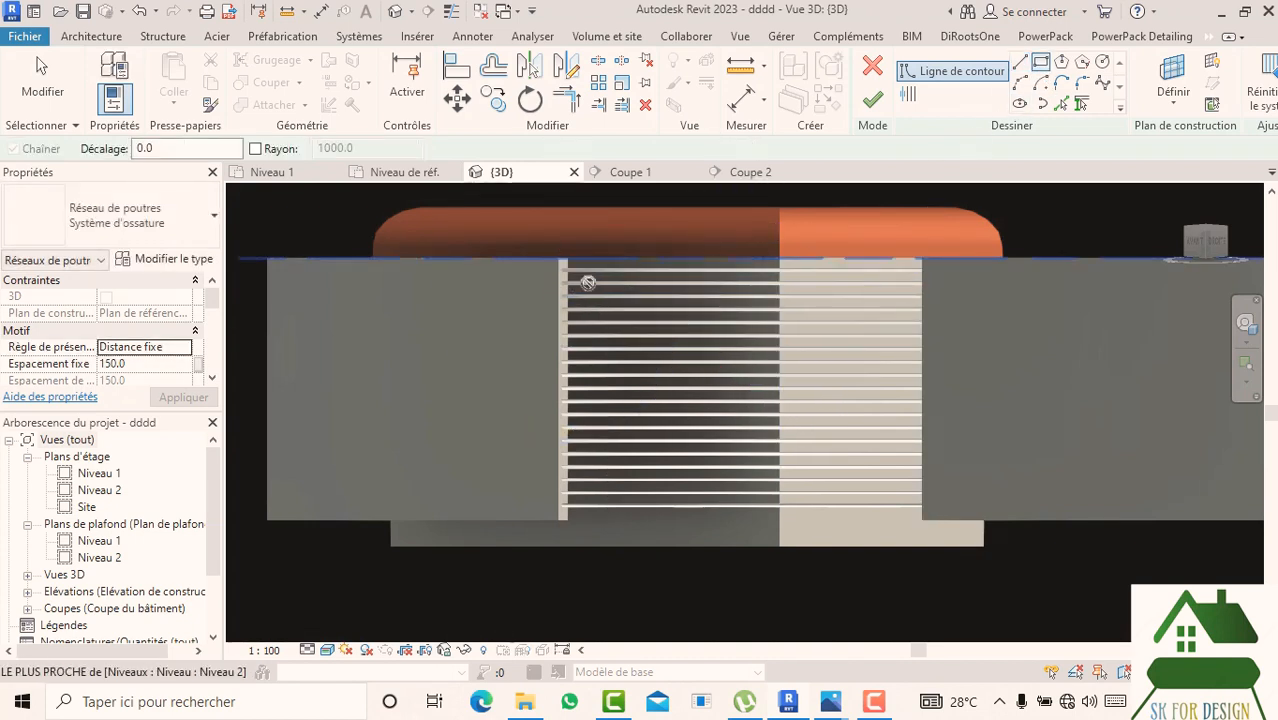
{"action": "left_click", "coordinate": [926, 520]}
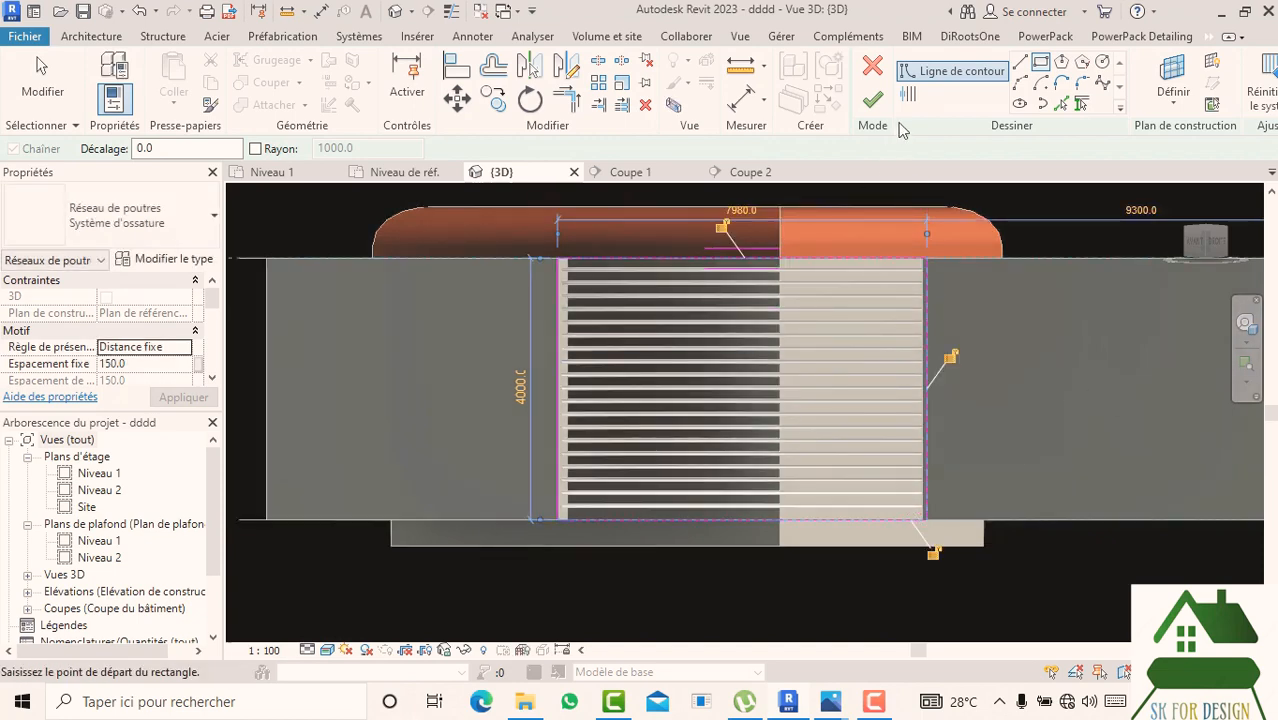
- Draw the beam direction as a slanted line about 4825 long, about 34° from vertical, from the boundary's upper to its lower edge
{"action": "left_click", "coordinate": [1203, 244]}
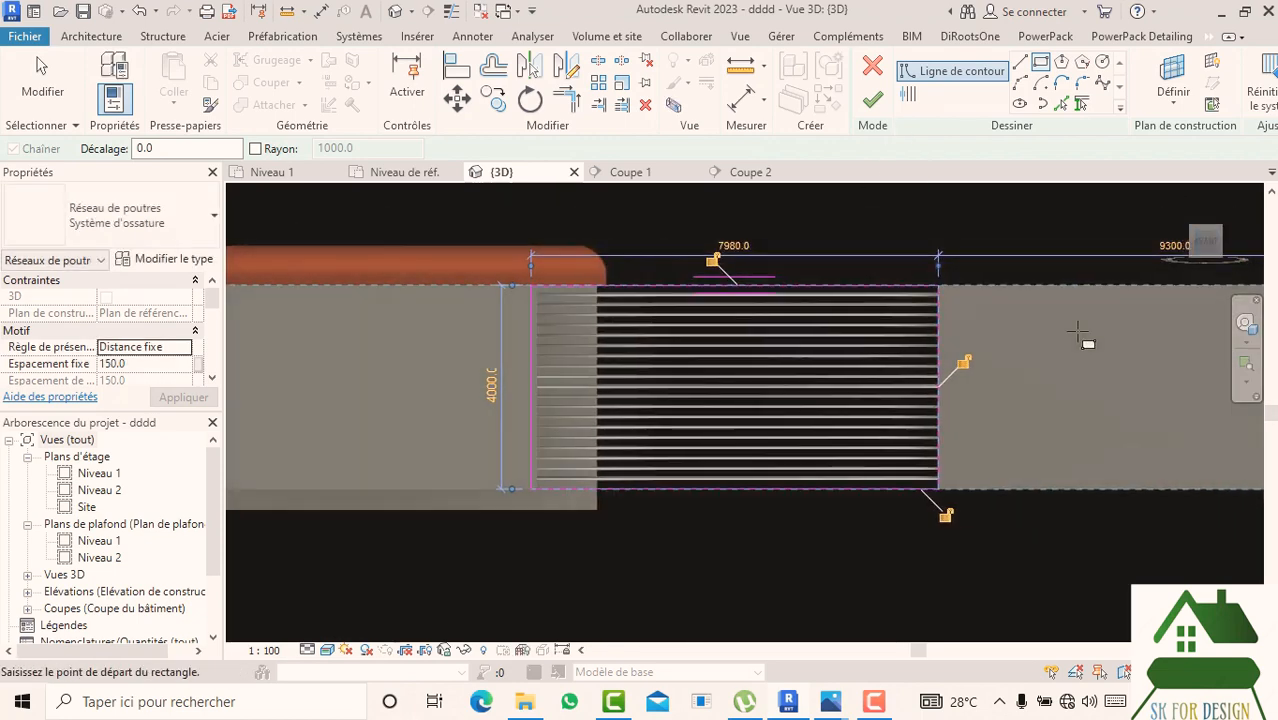
{"action": "left_click", "coordinate": [907, 93]}
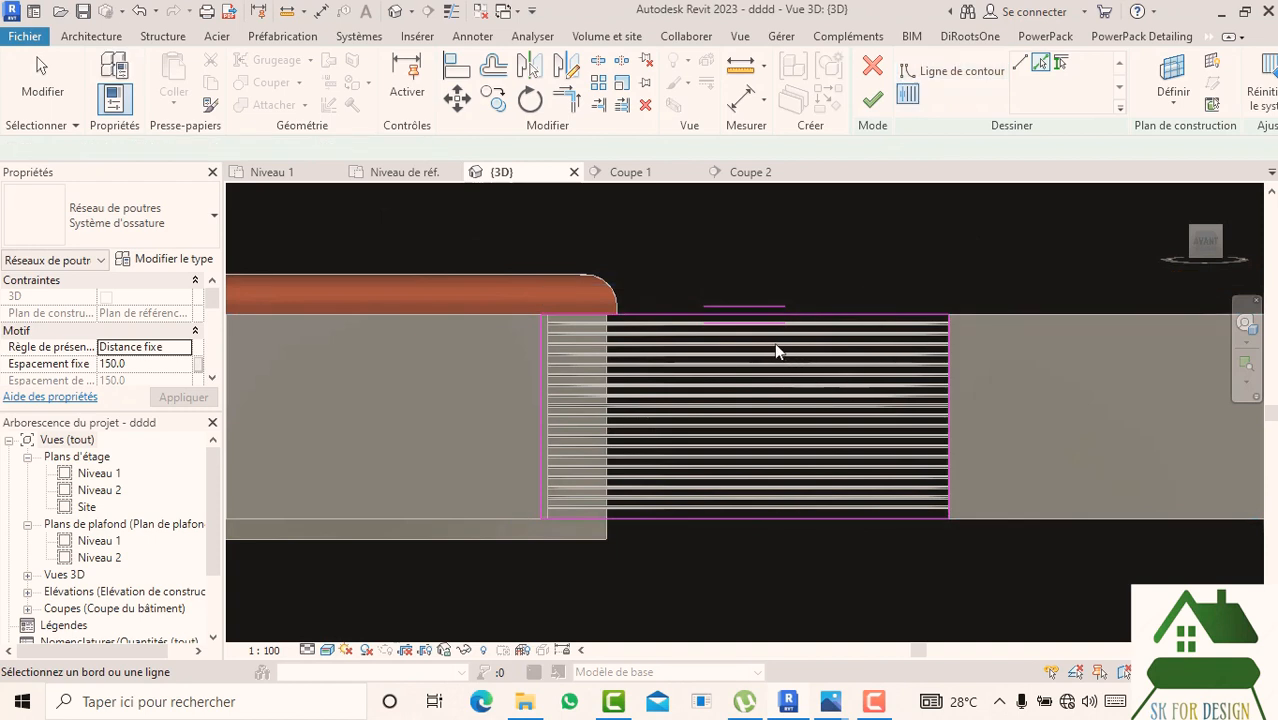
{"action": "left_click", "coordinate": [1020, 63]}
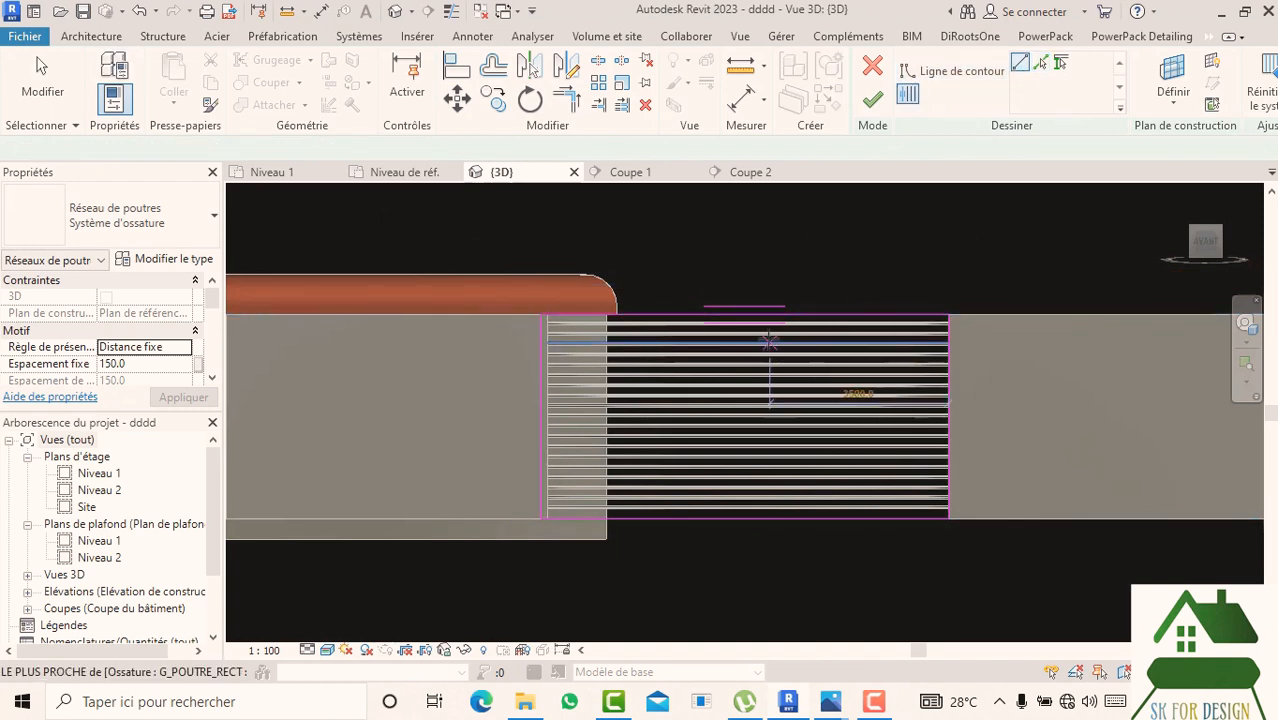
{"action": "left_click", "coordinate": [797, 320]}
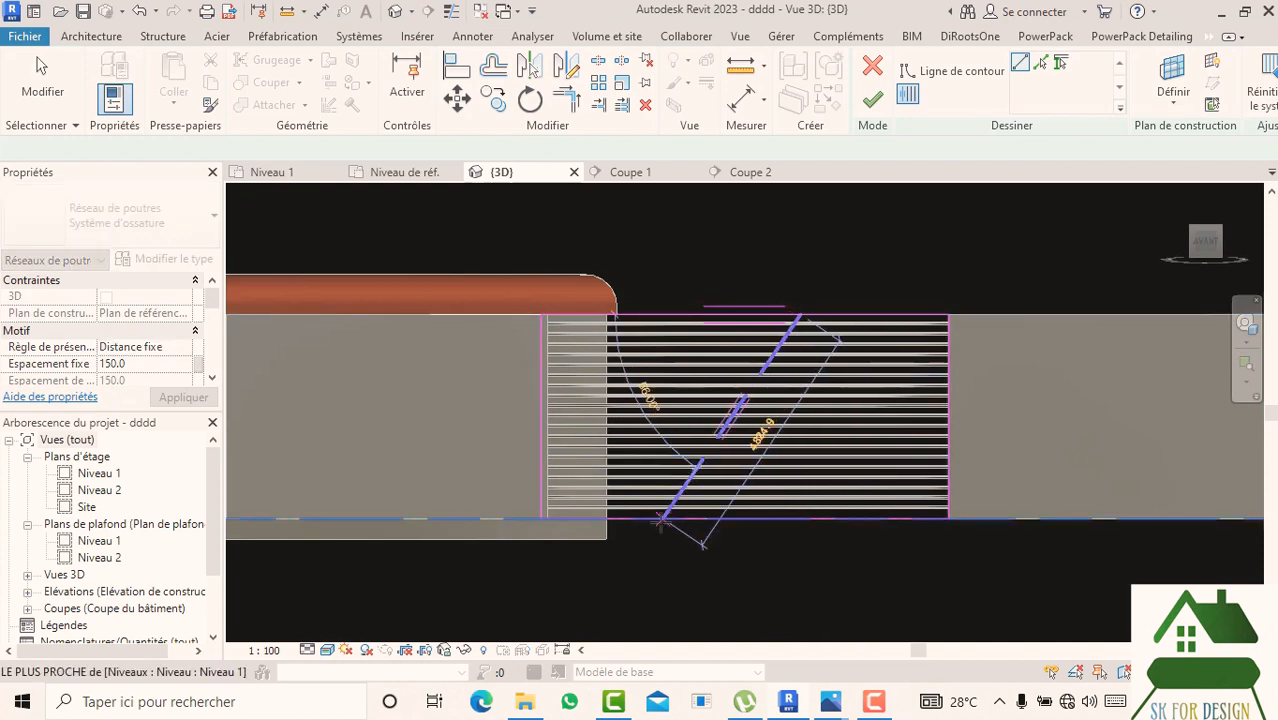
{"action": "left_click", "coordinate": [660, 520]}
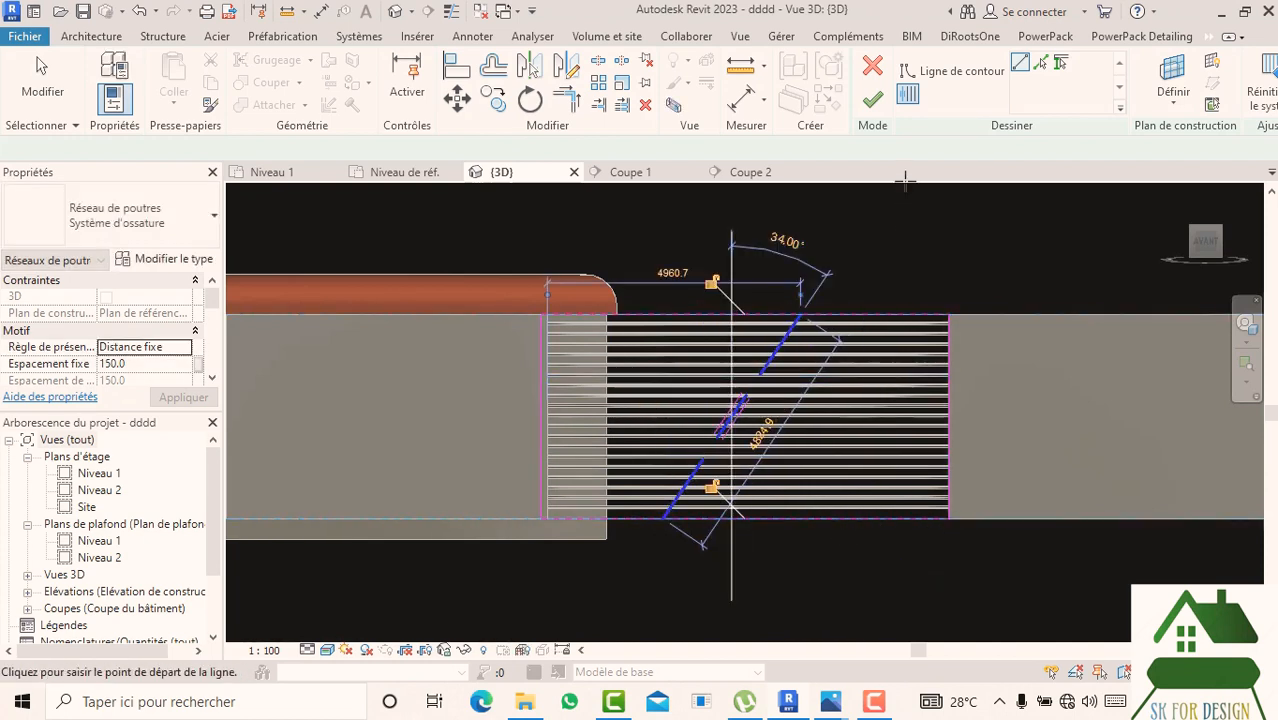
- Set the new beam system's fixed spacing to 300 and its beam type to G_POUTRE_RECT : 5x2
{"action": "left_click", "coordinate": [158, 366]}
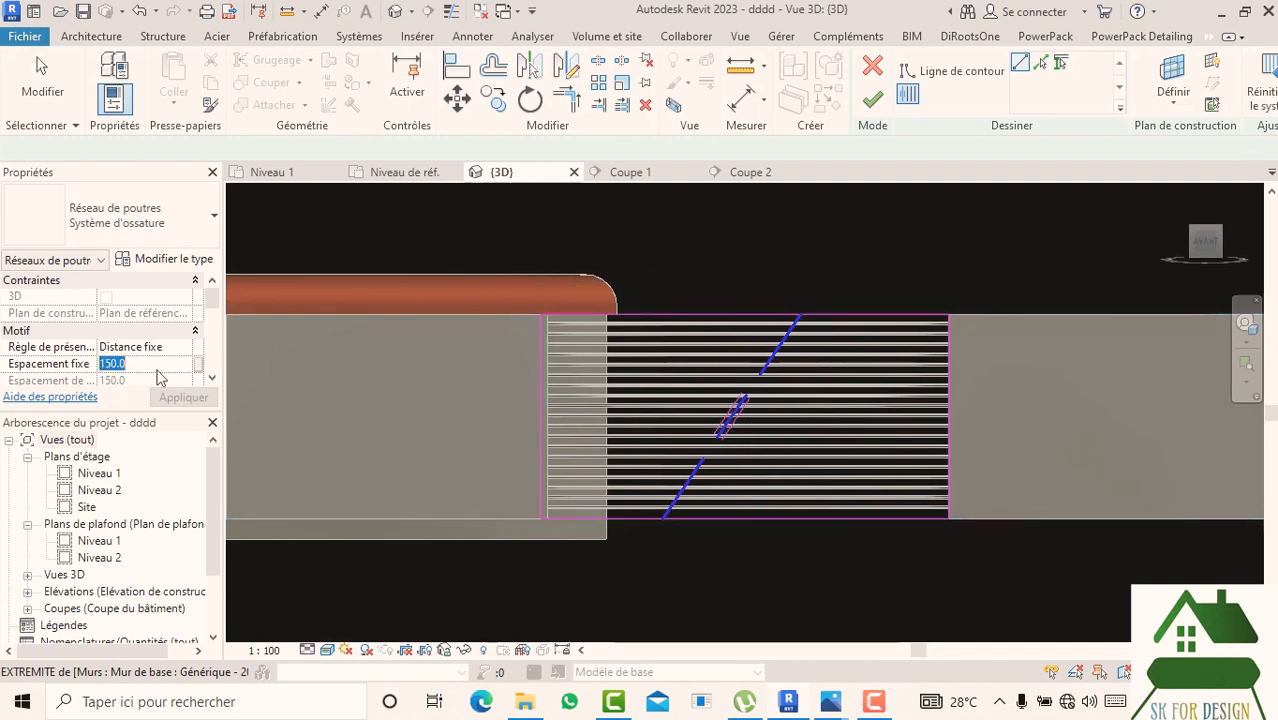
{"action": "type", "text": "300"}
{"action": "left_click", "coordinate": [178, 398]}
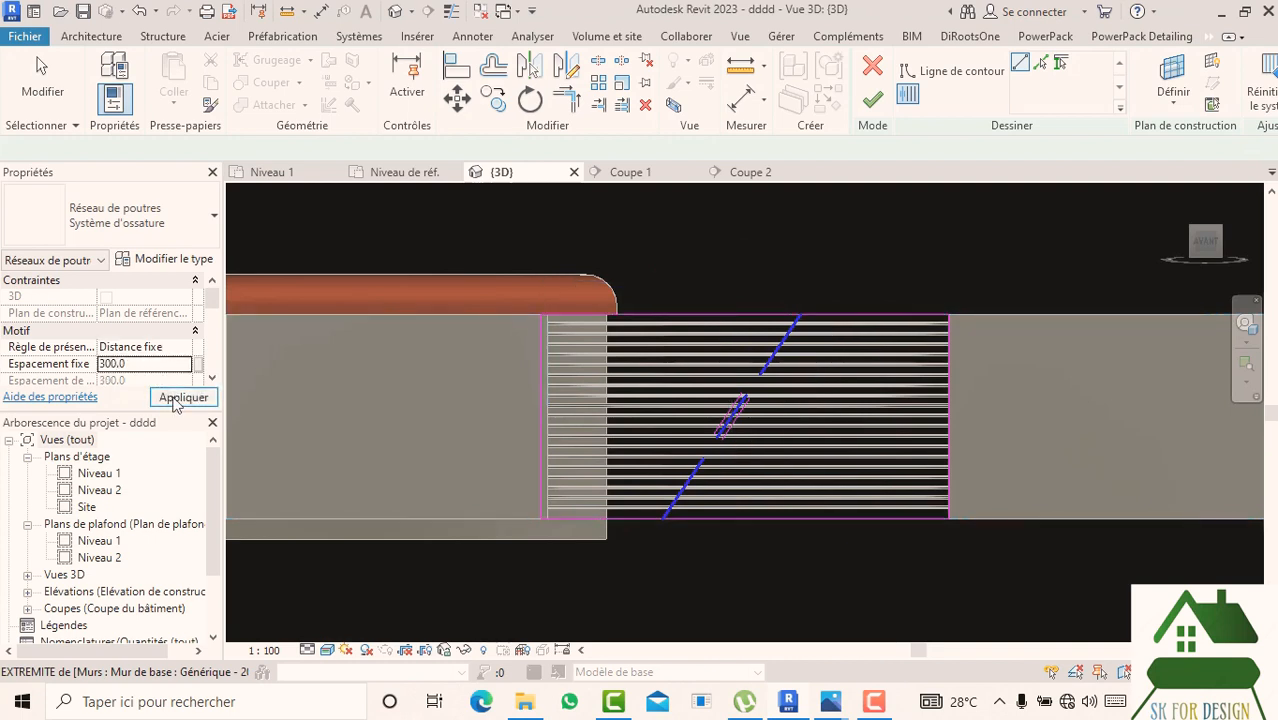
{"action": "scroll", "coordinate": [180, 337], "scroll_direction": "down", "scroll_amount": 2}
{"action": "left_click", "coordinate": [181, 348]}
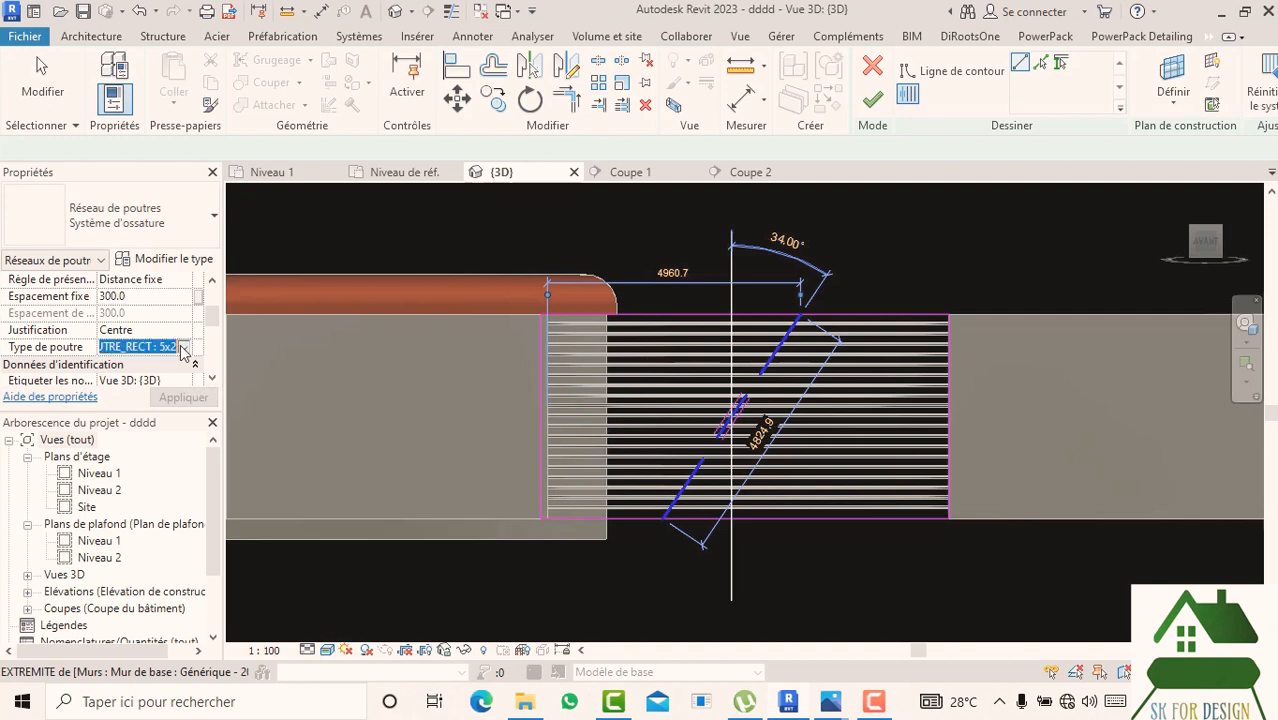
{"action": "left_click", "coordinate": [184, 346]}
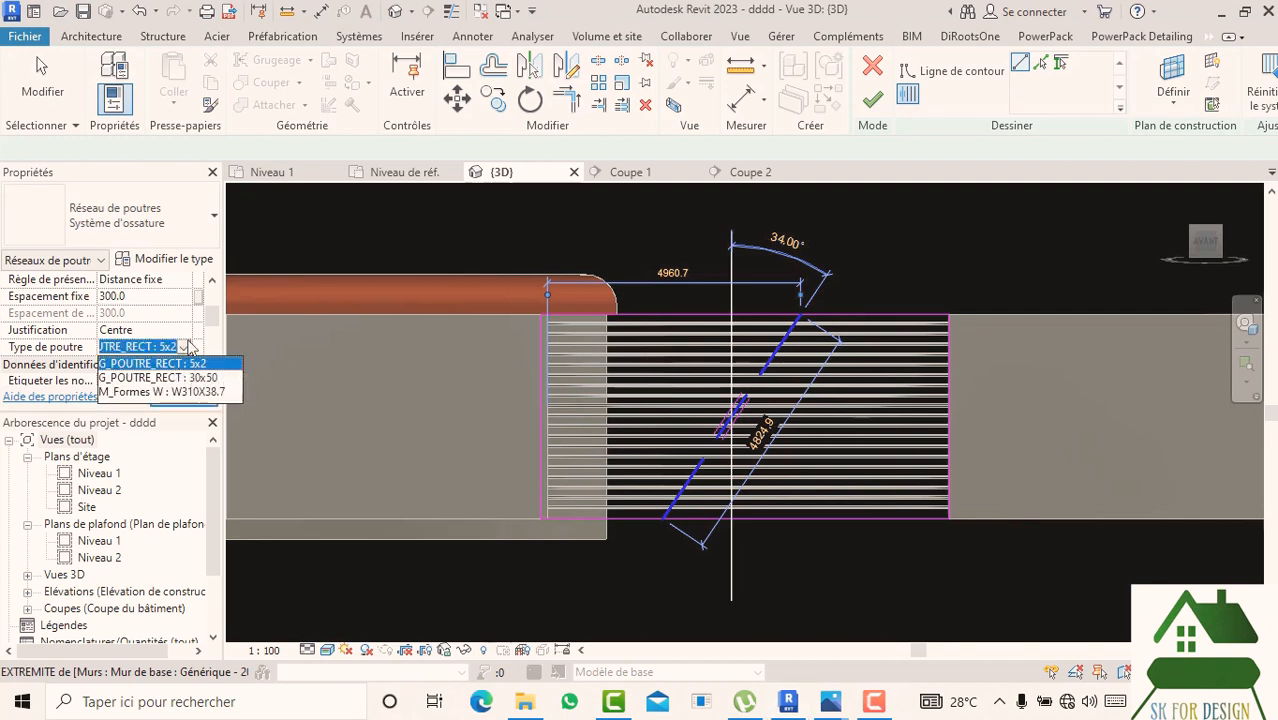
{"action": "left_click", "coordinate": [160, 363]}
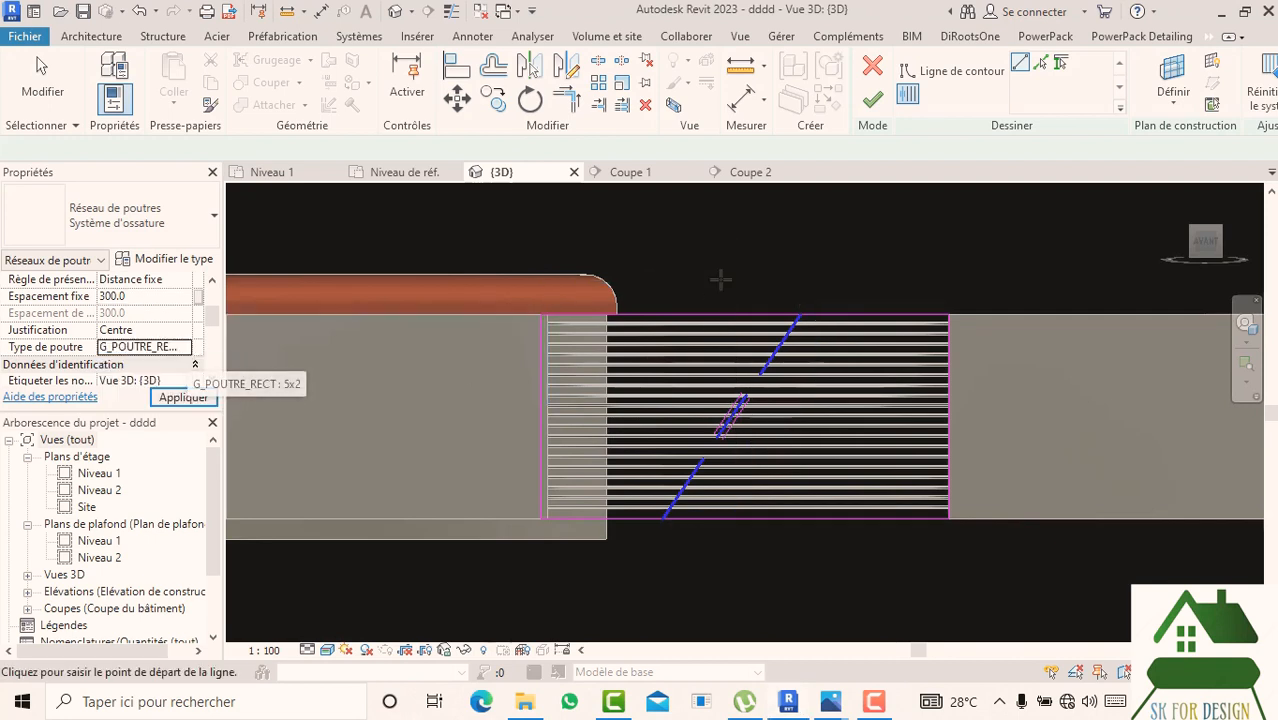
- Finish the slanted beam system sketch and resolve the join errors by detaching the elements
{"action": "left_click", "coordinate": [872, 99]}
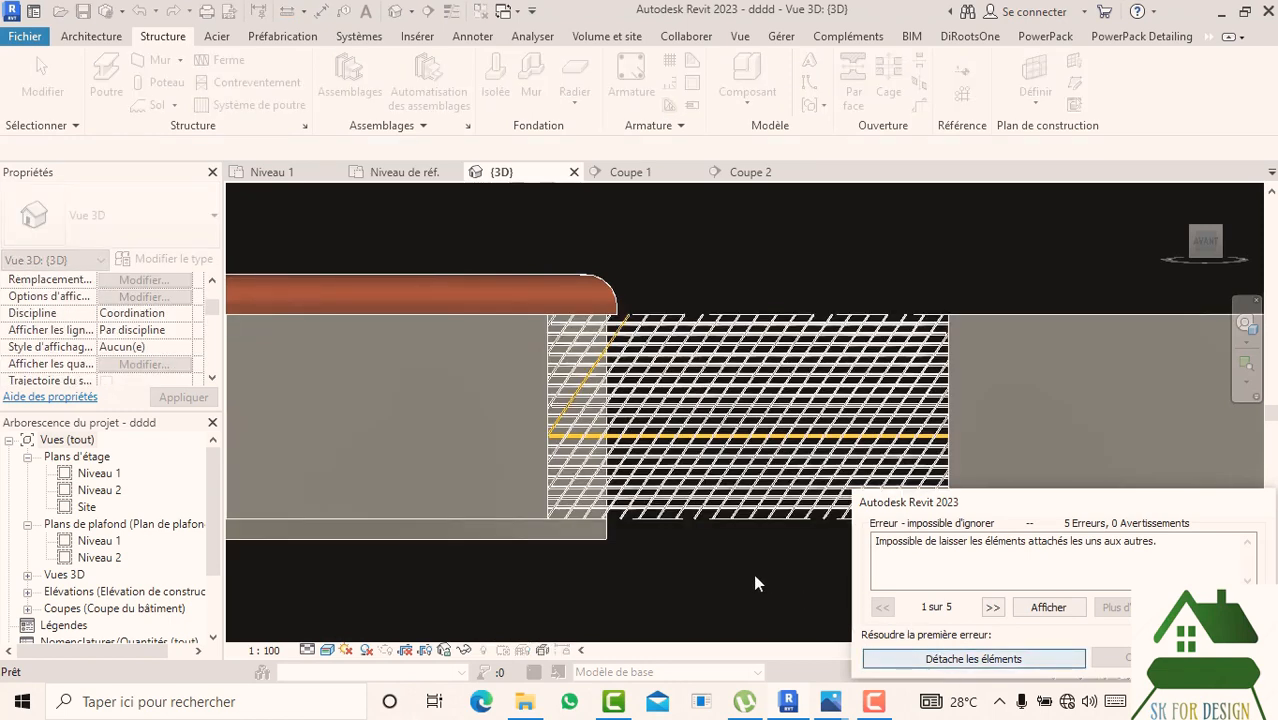
{"action": "left_click", "coordinate": [925, 658]}
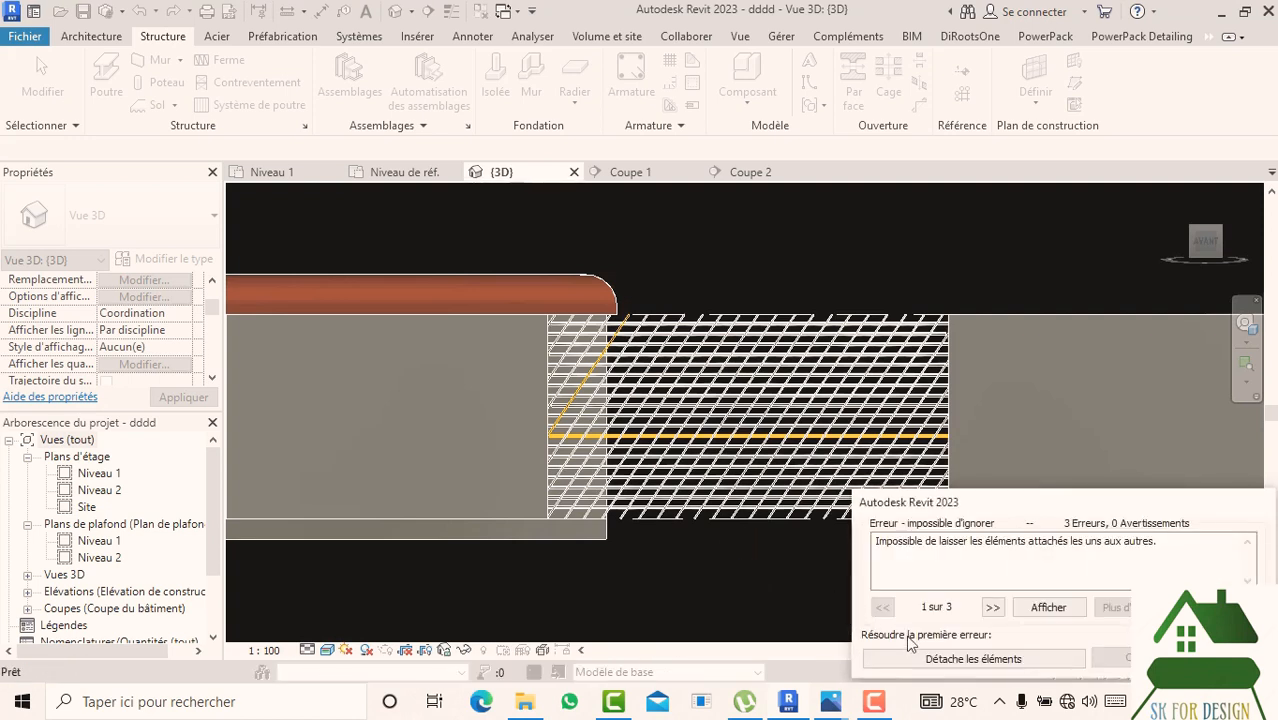
{"action": "left_click", "coordinate": [925, 662]}
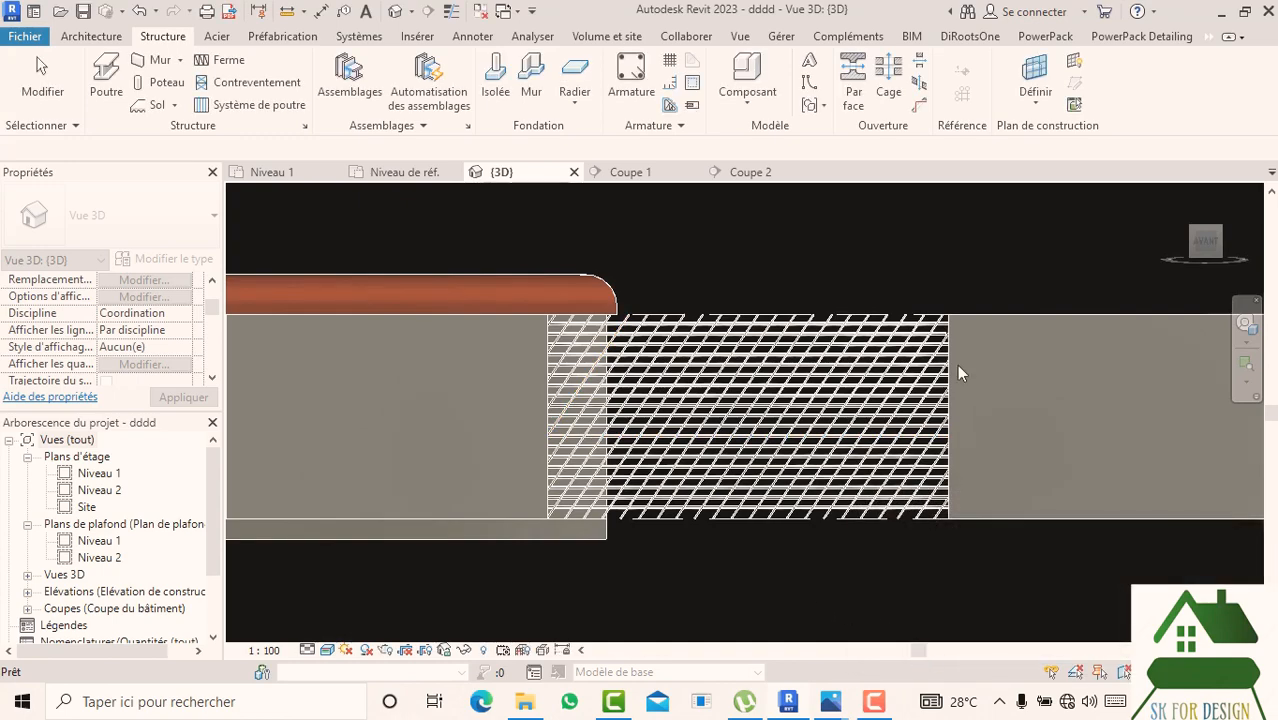
- Inspect the crossing beam lattice between the walls in 3D, up close and from both sides
{"action": "middle_click_drag", "start_coordinate": [1125, 232], "coordinate": [1100, 297], "text": "shift"}
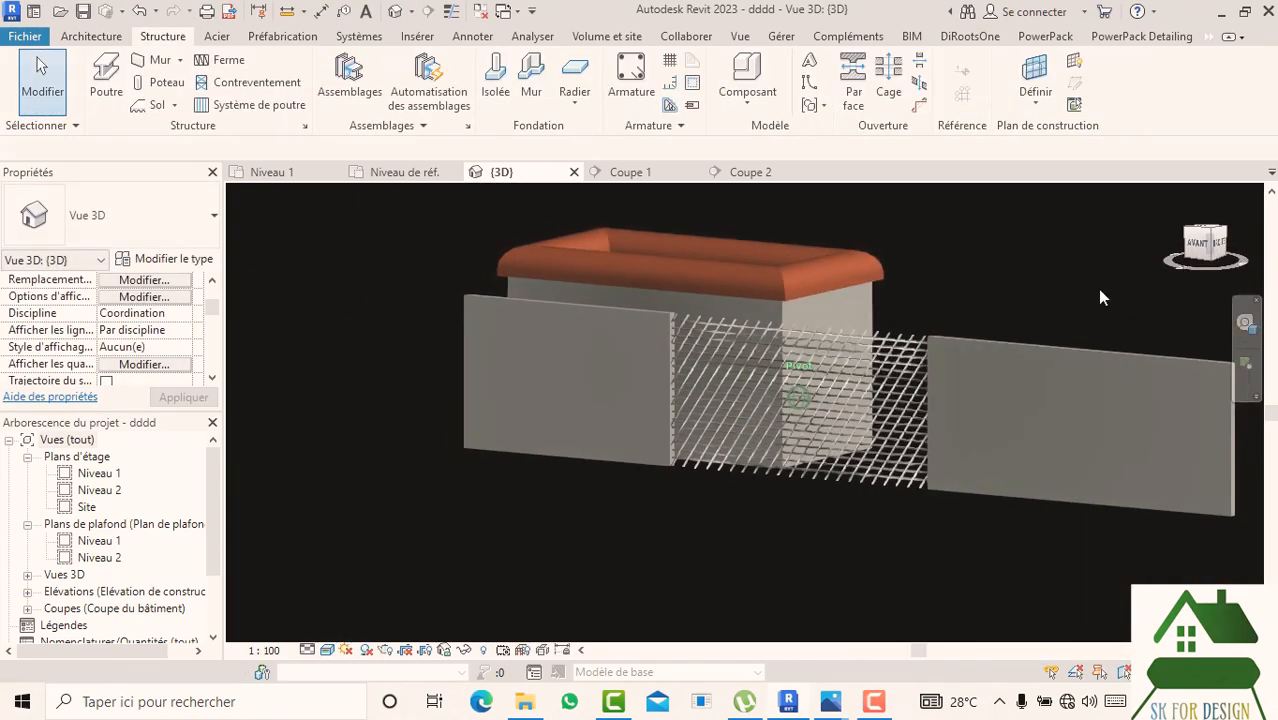
{"action": "scroll", "coordinate": [912, 335], "scroll_direction": "up", "scroll_amount": 8}
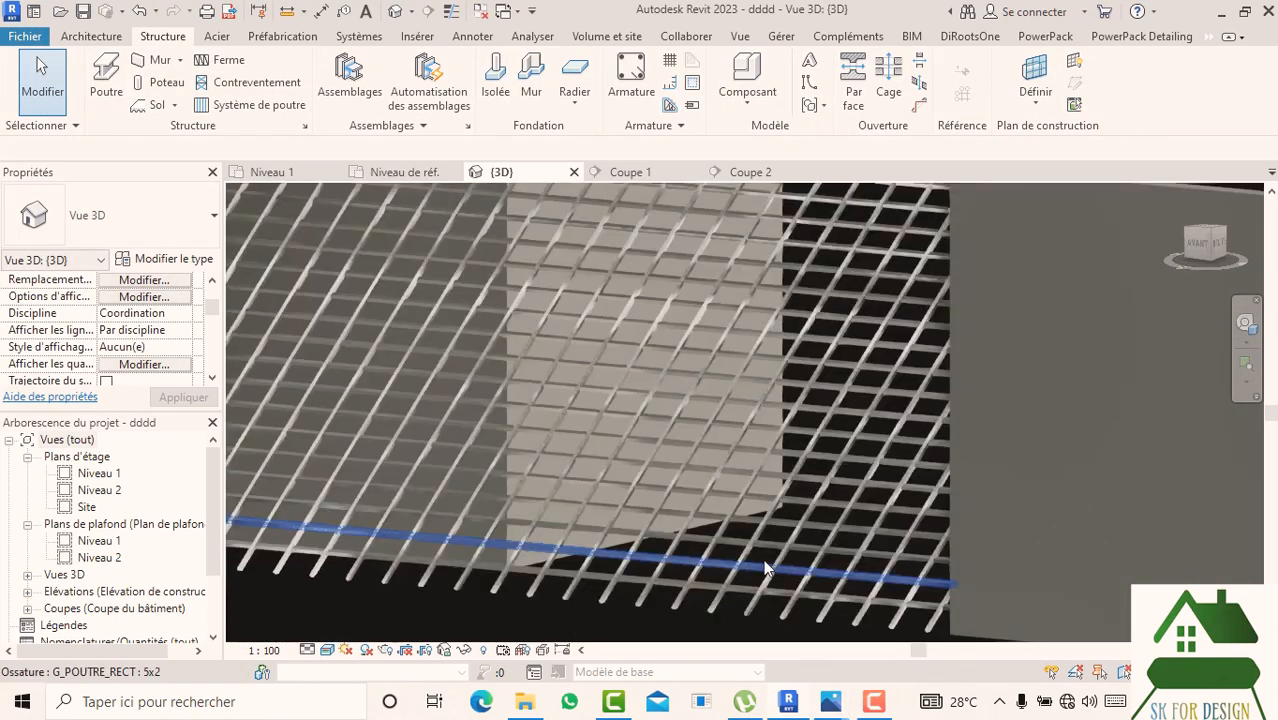
{"action": "scroll", "coordinate": [763, 559], "scroll_direction": "up", "scroll_amount": 6}
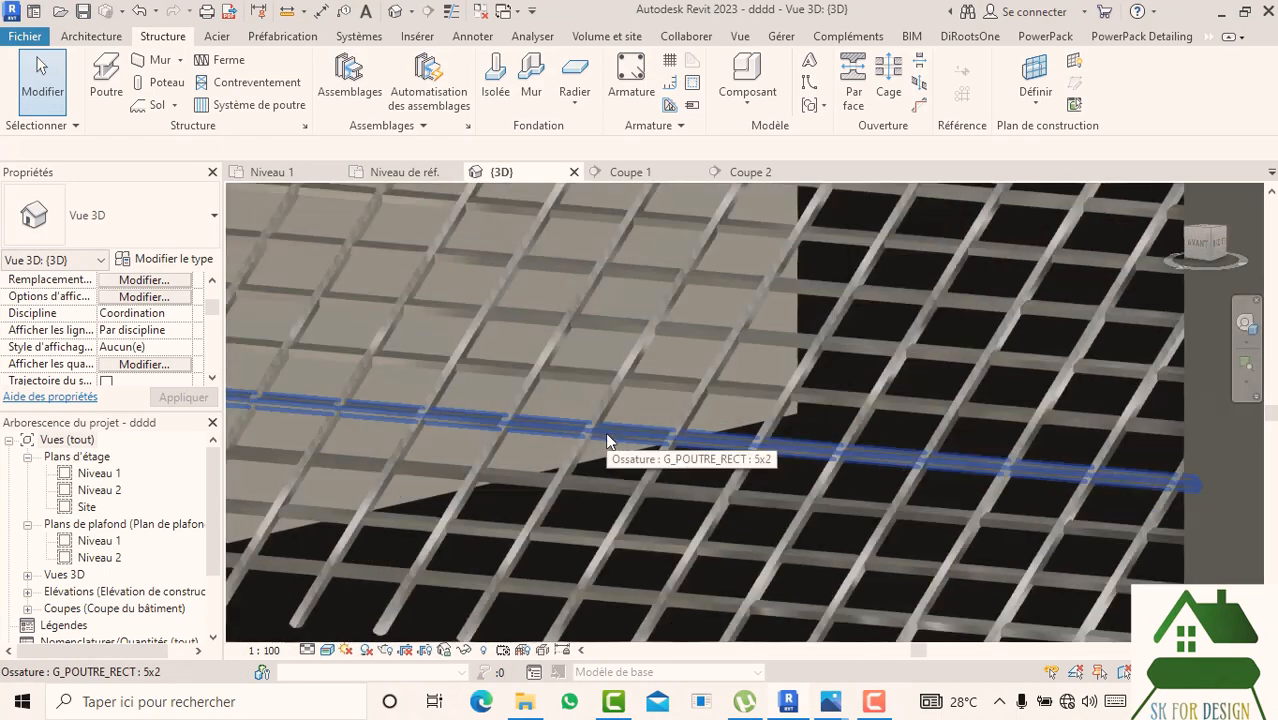
{"action": "scroll", "coordinate": [605, 432], "scroll_direction": "down", "scroll_amount": 10}
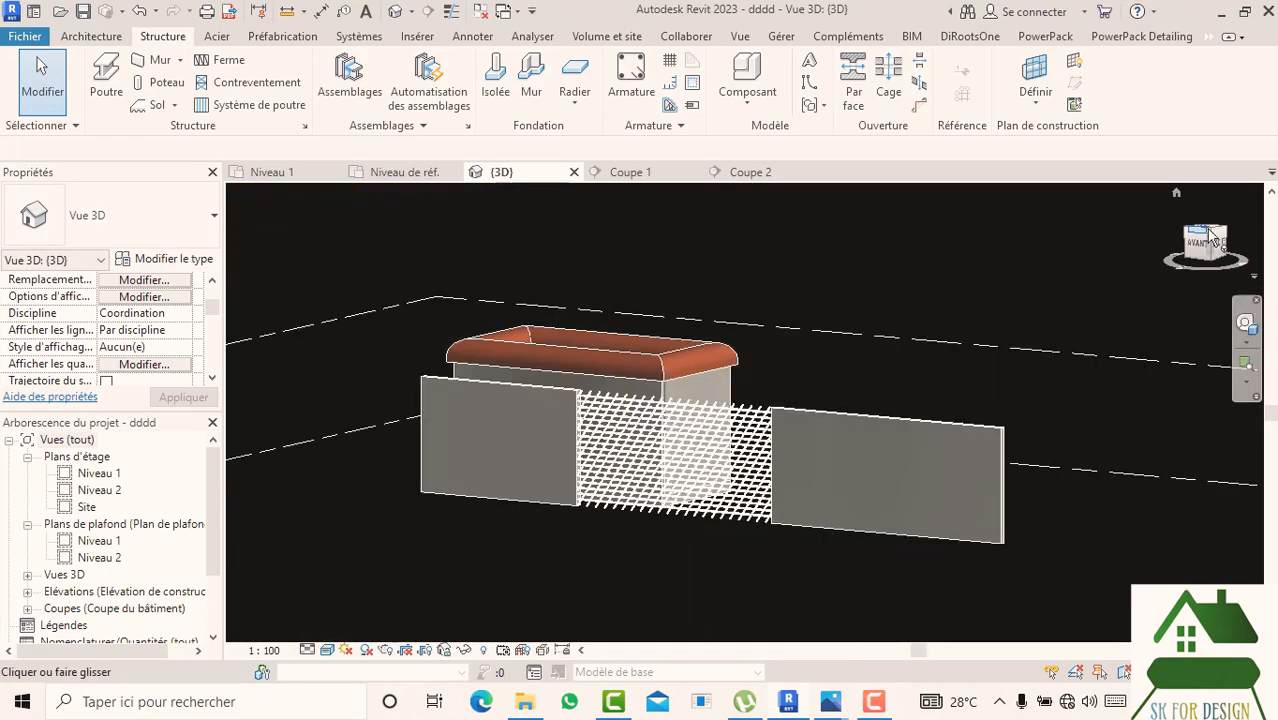
{"action": "left_click_drag", "start_coordinate": [1209, 230], "coordinate": [377, 233]}
{"action": "middle_click_drag", "start_coordinate": [668, 559], "coordinate": [712, 523]}
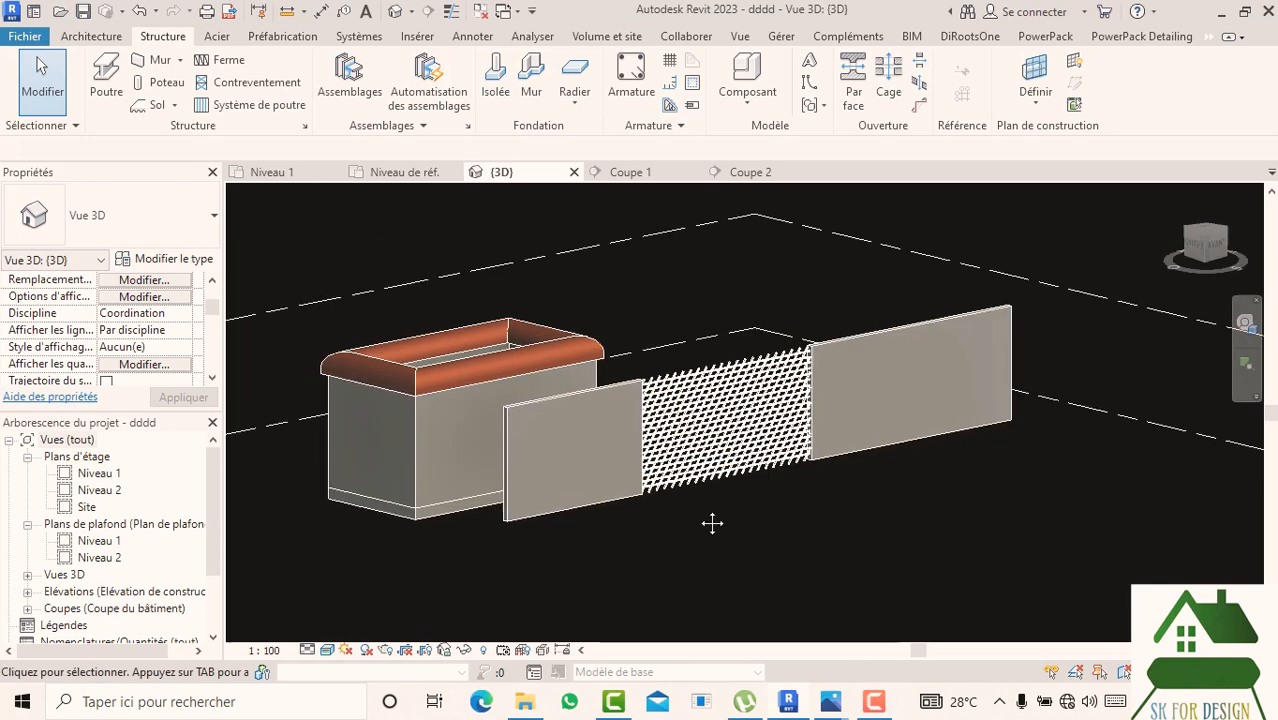
- Switch to File Explorer and open the France folder inside Libraries on drive E
{"action": "scroll", "coordinate": [354, 390], "scroll_direction": "up", "scroll_amount": 5}
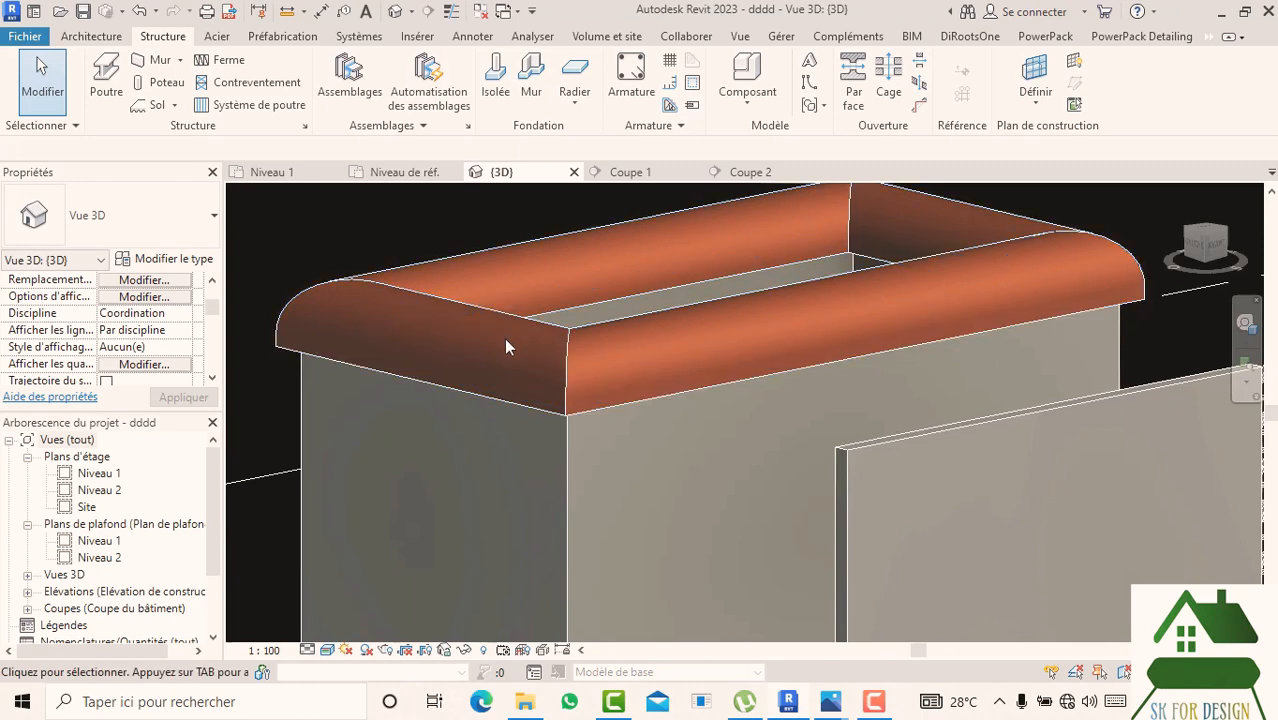
{"action": "scroll", "coordinate": [505, 346], "scroll_direction": "down", "scroll_amount": 2}
{"action": "left_click", "coordinate": [526, 703]}
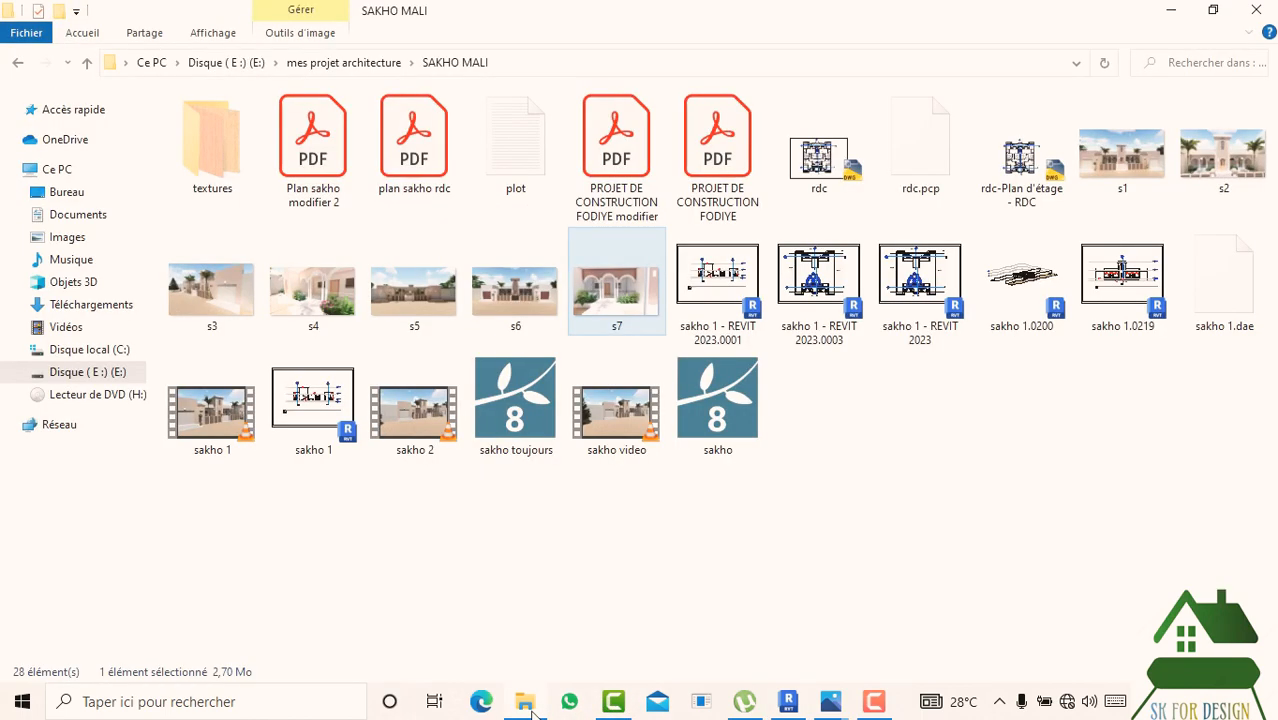
{"action": "left_click", "coordinate": [17, 63]}
{"action": "left_click", "coordinate": [17, 63]}
{"action": "left_click", "coordinate": [17, 63]}
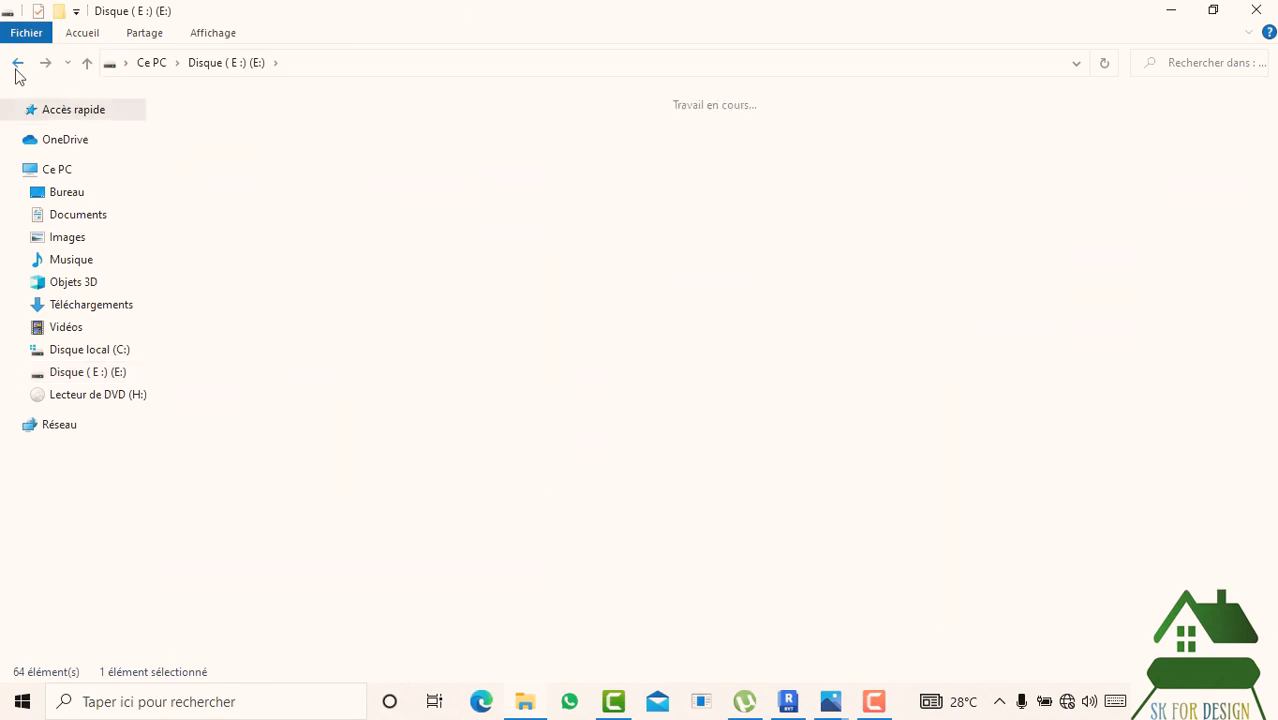
{"action": "left_click", "coordinate": [90, 372]}
{"action": "left_click", "coordinate": [322, 313]}
{"action": "double_click", "coordinate": [322, 313]}
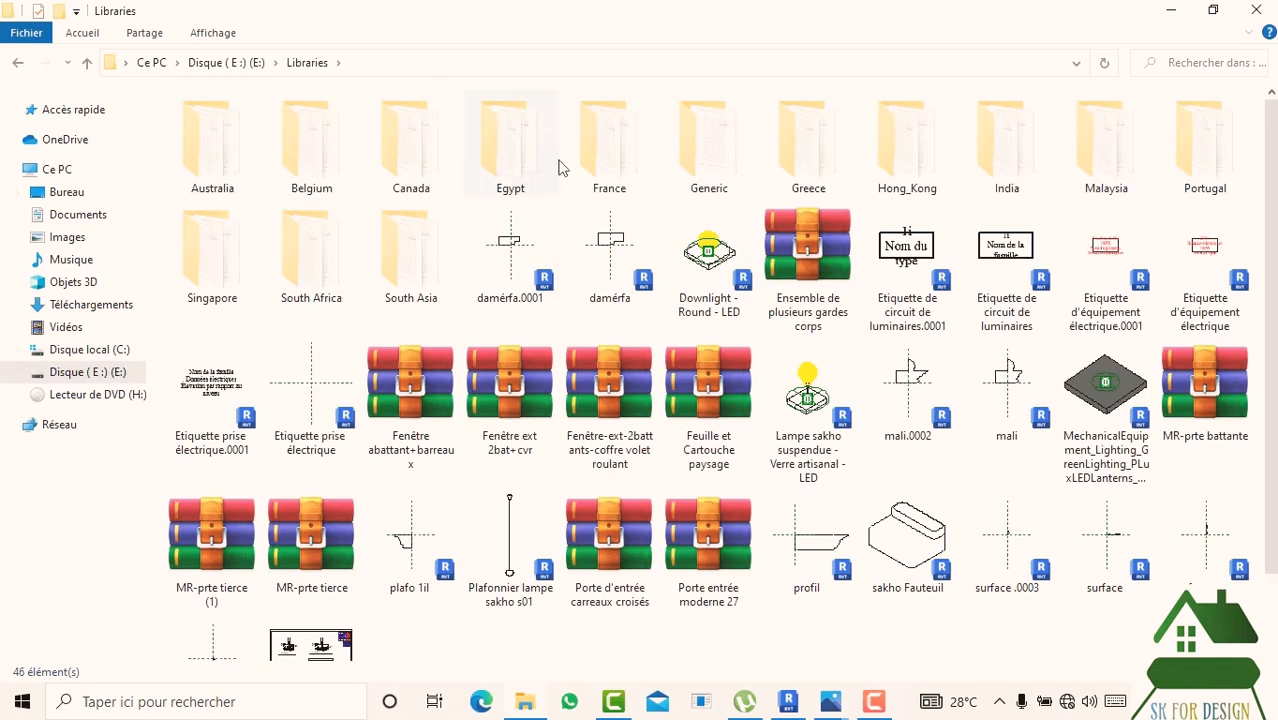
{"action": "double_click", "coordinate": [578, 139]}
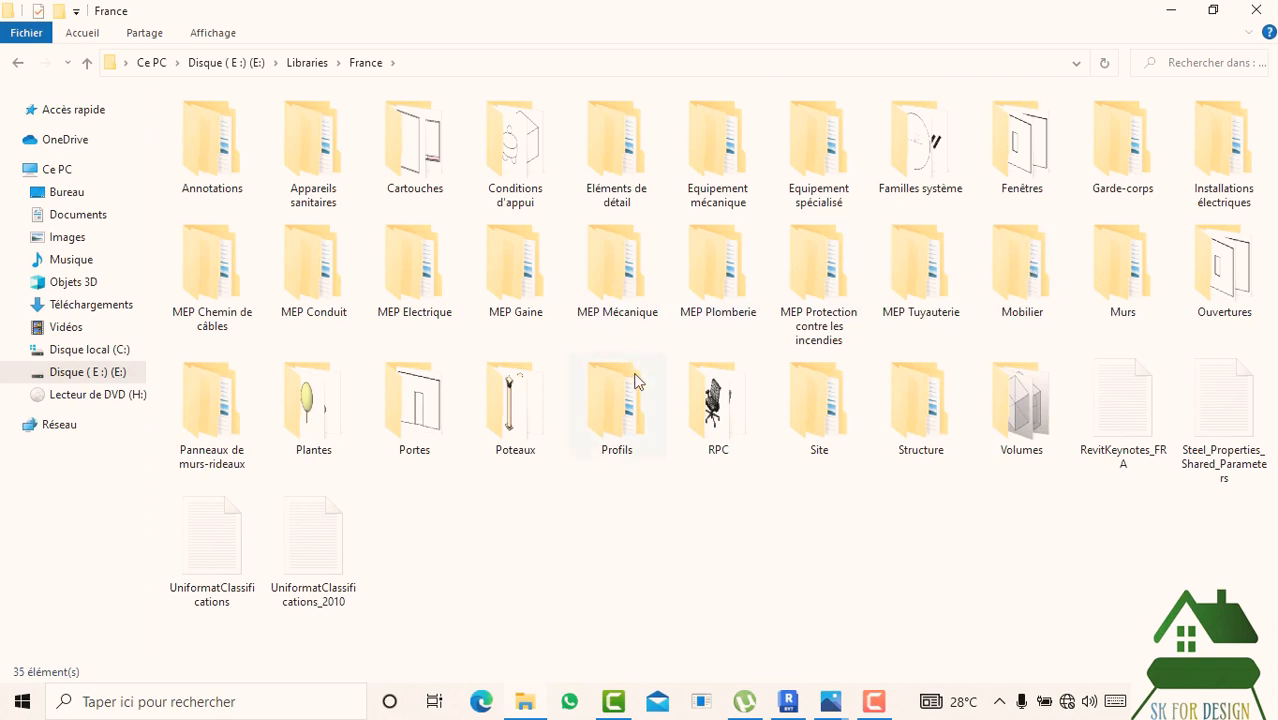
- Check the contents of the Annotations and Profils folders in the France library
{"action": "double_click", "coordinate": [229, 172]}
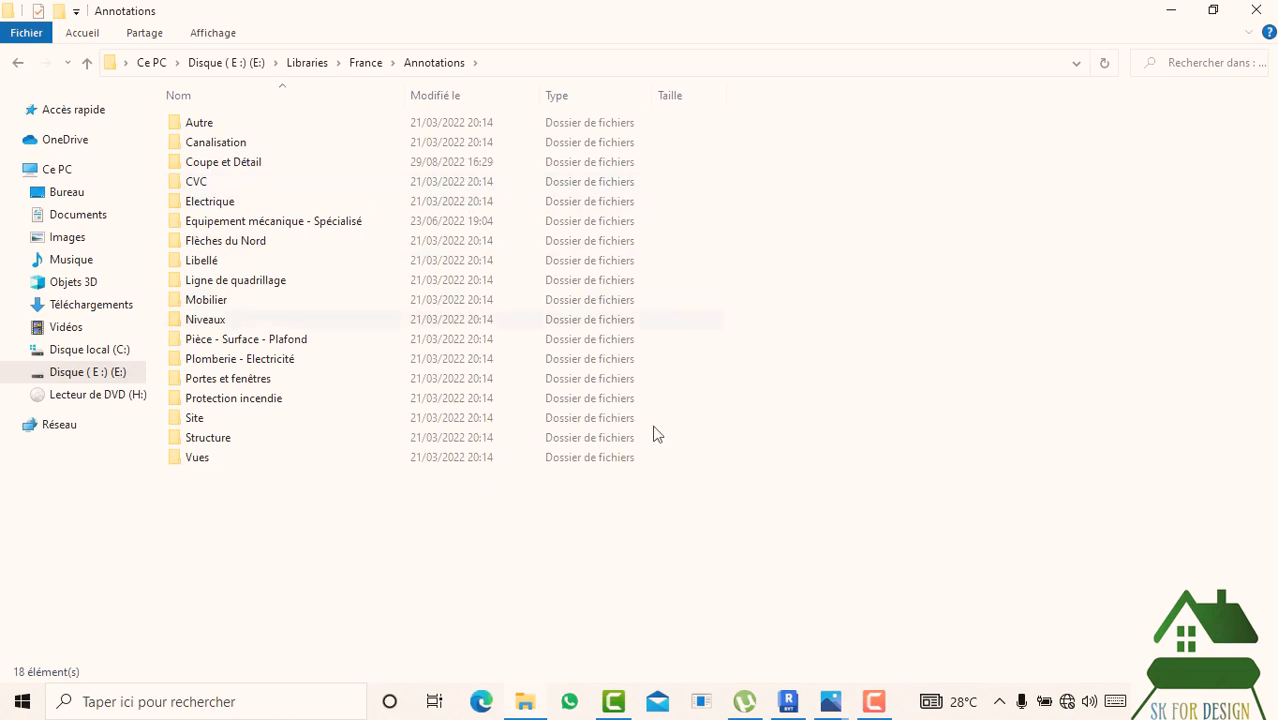
{"action": "left_click", "coordinate": [19, 64]}
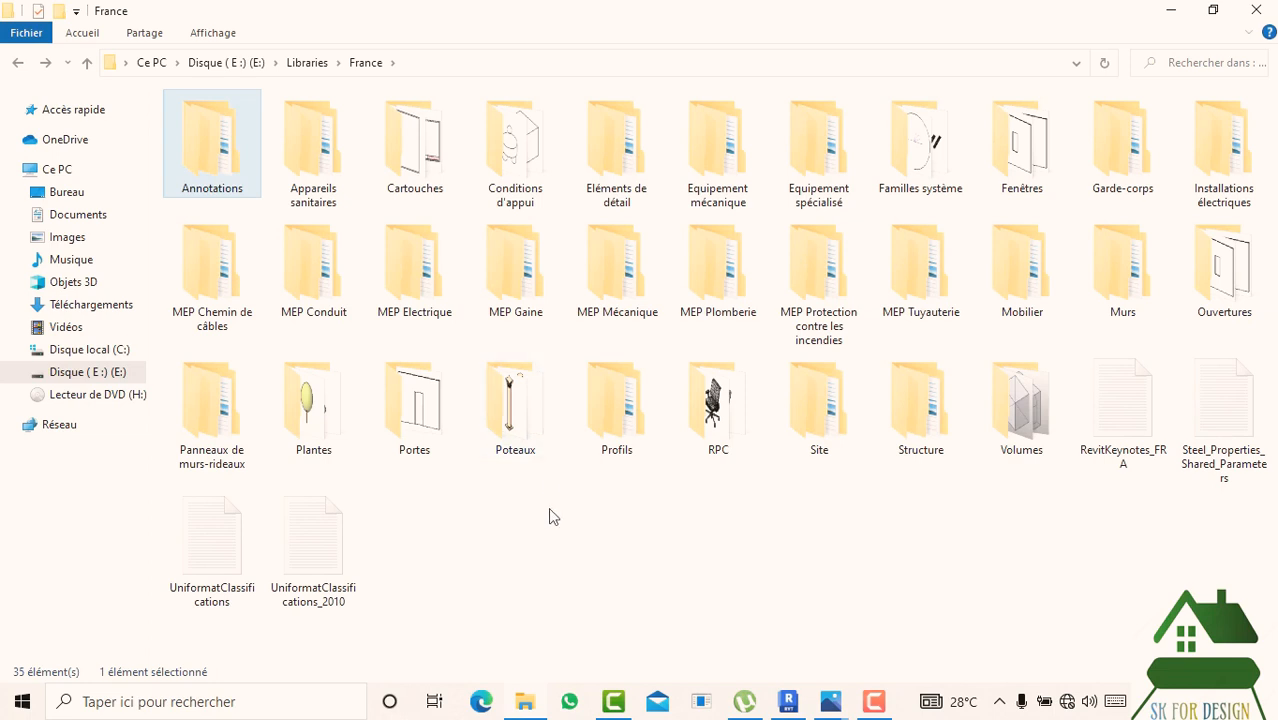
{"action": "double_click", "coordinate": [600, 390]}
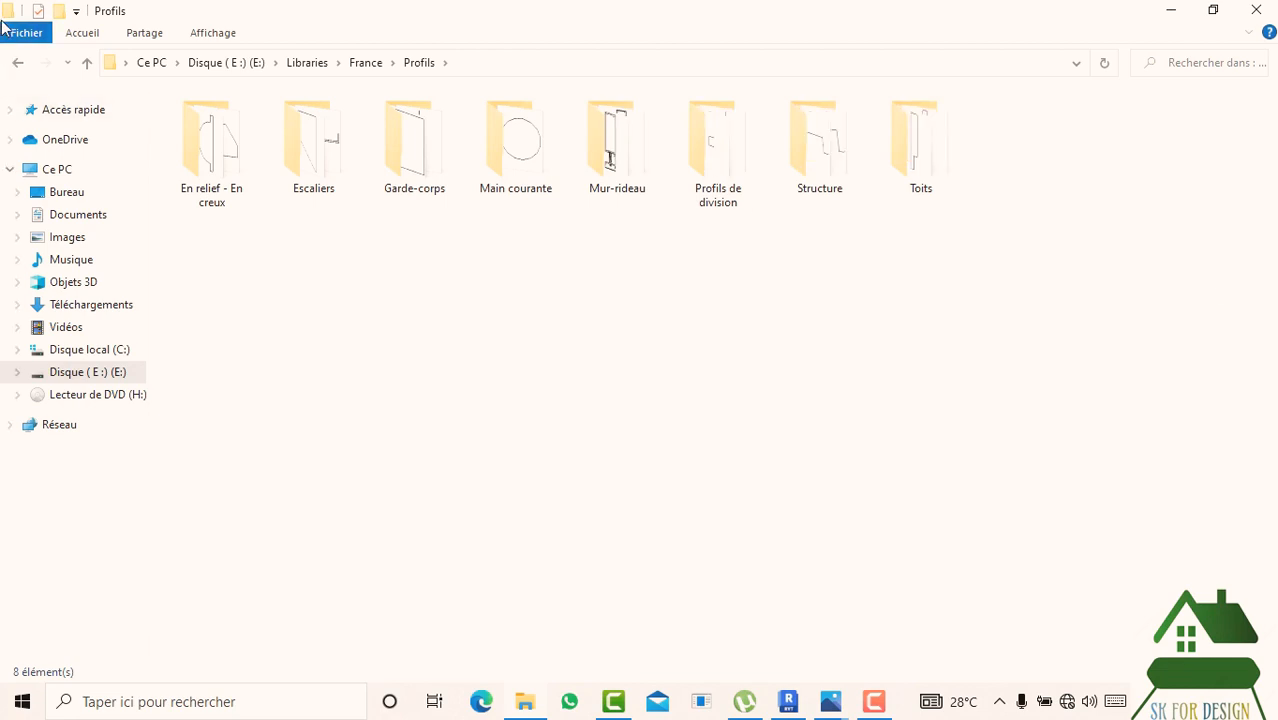
{"action": "left_click", "coordinate": [18, 63]}
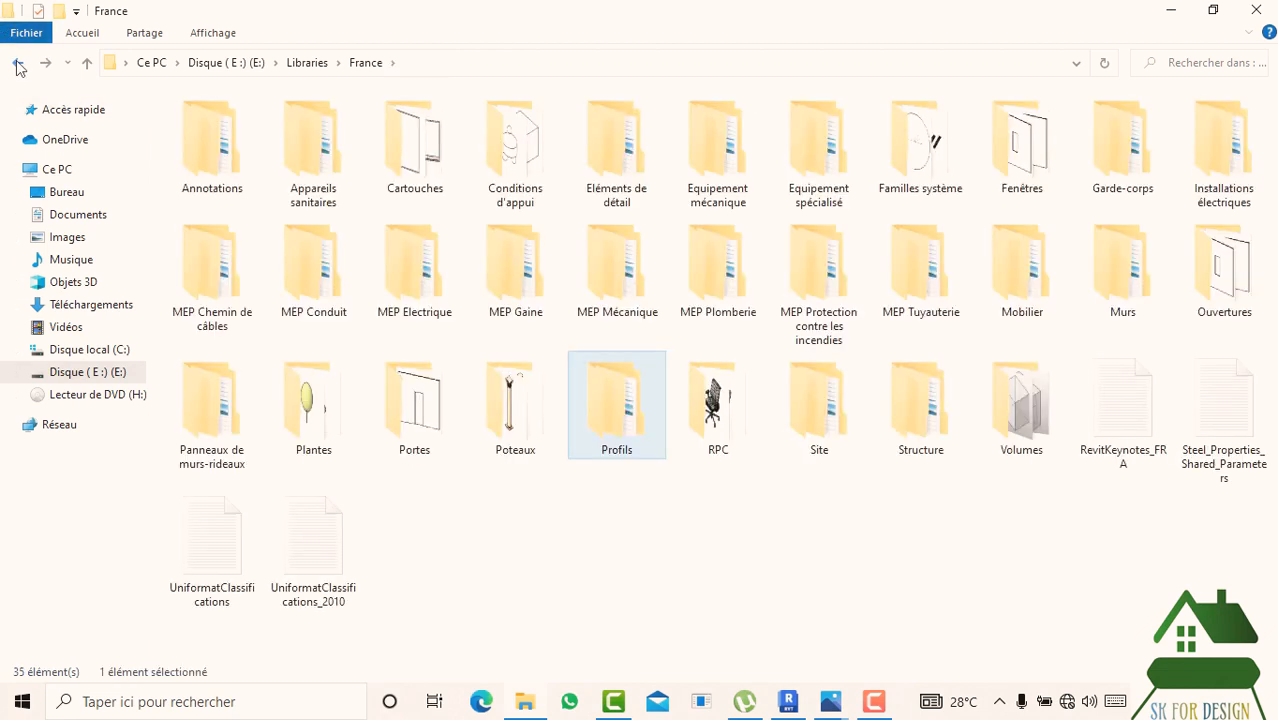
- Open the Poutre rectangulaire - Béton family from Profils > Structure > Béton in Revit and upgrade it to Revit 2023
{"action": "double_click", "coordinate": [630, 395]}
{"action": "double_click", "coordinate": [818, 145]}
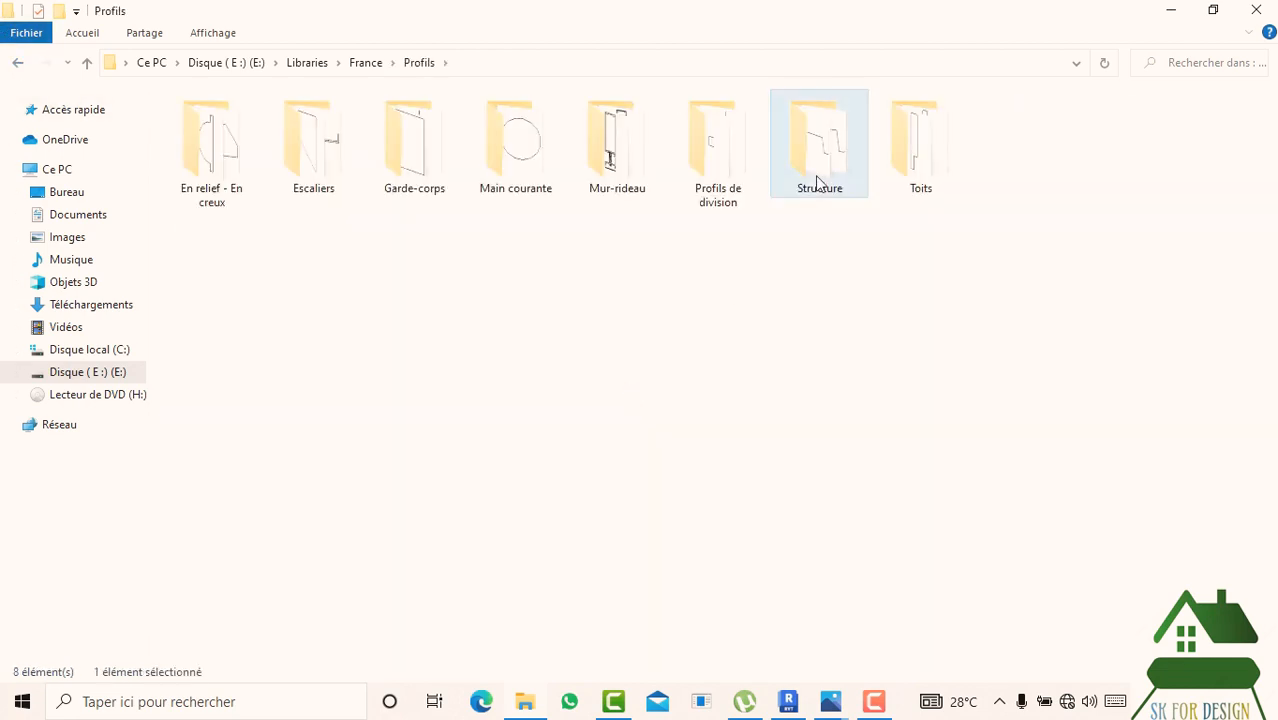
{"action": "double_click", "coordinate": [218, 128]}
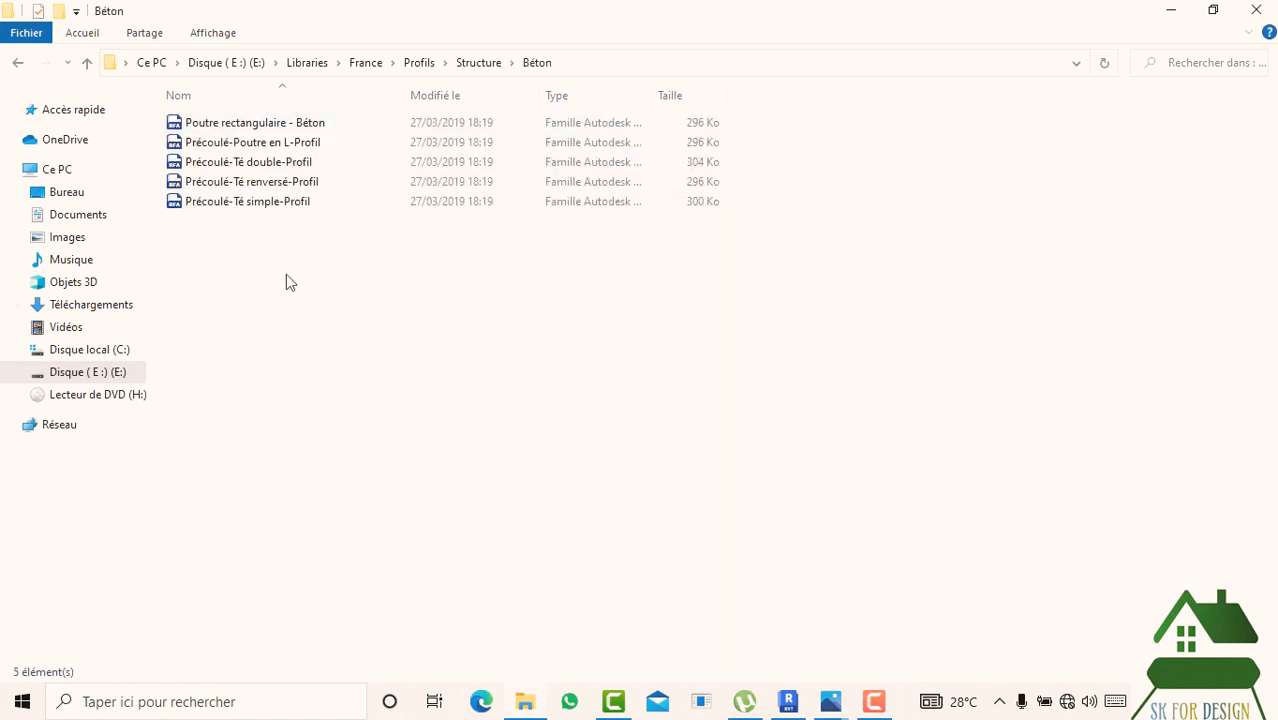
{"action": "double_click", "coordinate": [280, 129]}
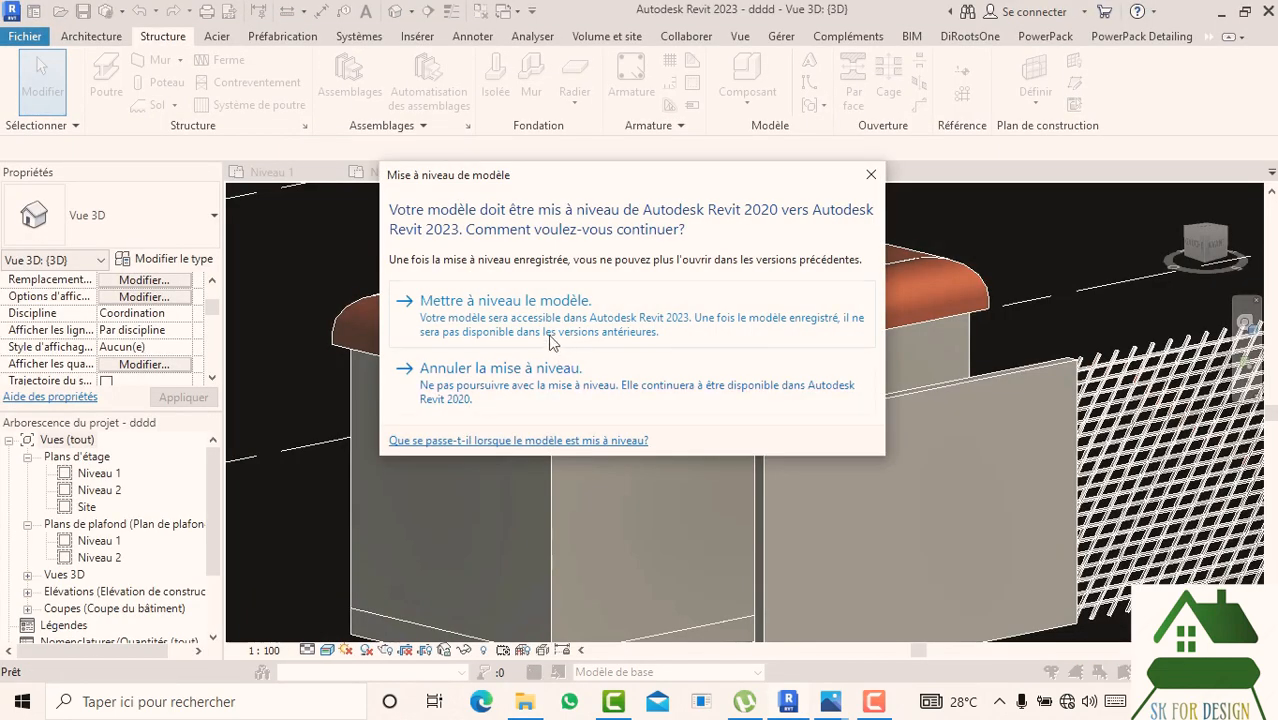
{"action": "left_click", "coordinate": [550, 340]}
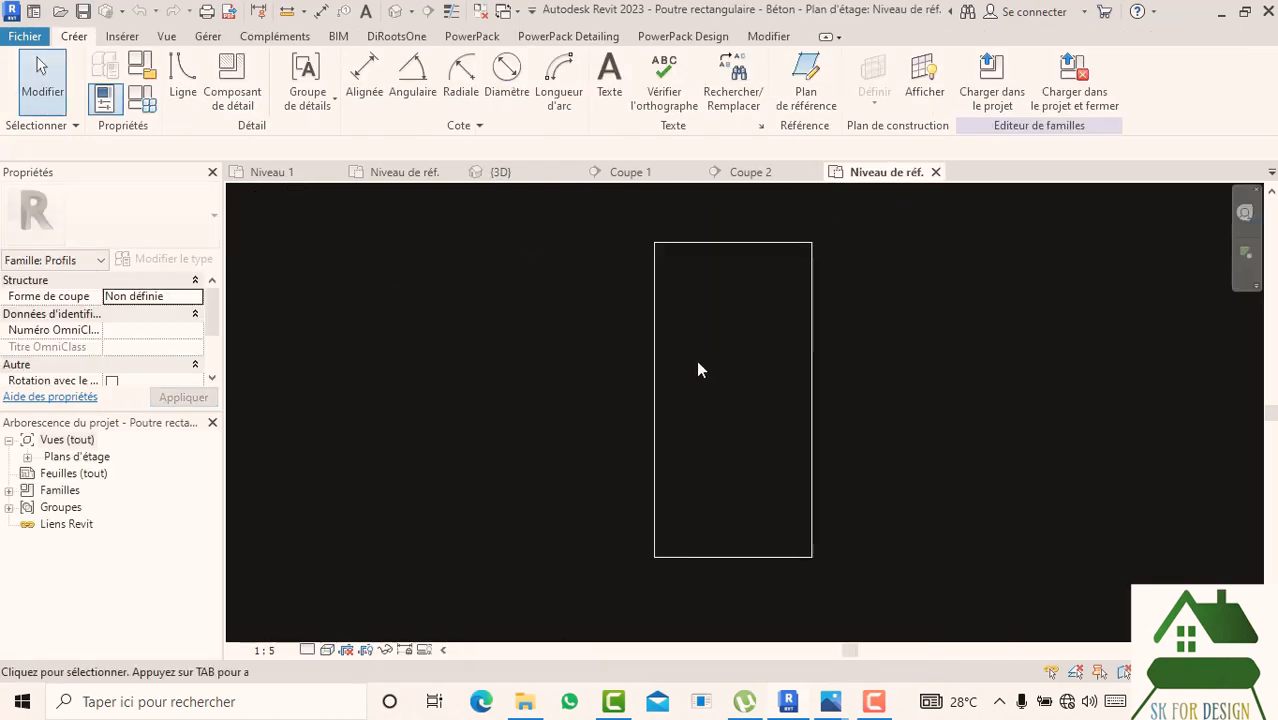
- Show the annotation categories in the reference level view, including Cotes automatiques de l'esquisse
{"action": "scroll", "coordinate": [698, 369], "scroll_direction": "down", "scroll_amount": 2}
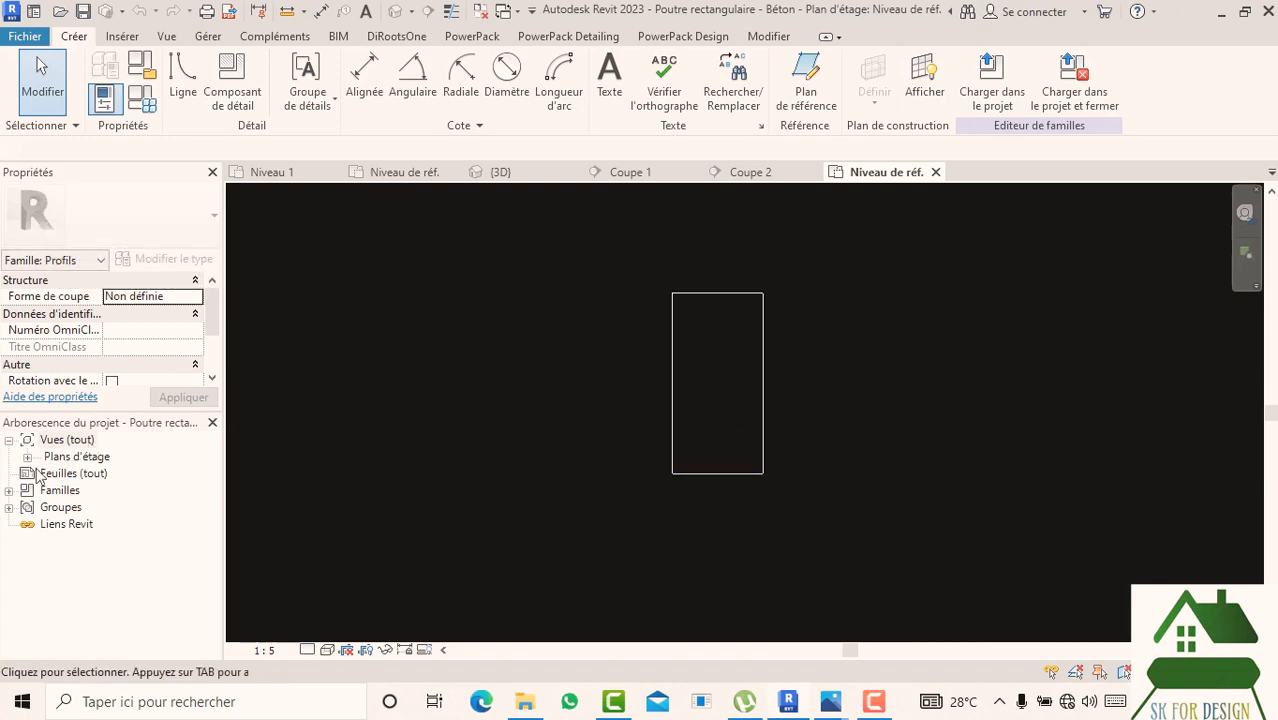
{"action": "left_click", "coordinate": [166, 36]}
{"action": "left_click", "coordinate": [133, 97]}
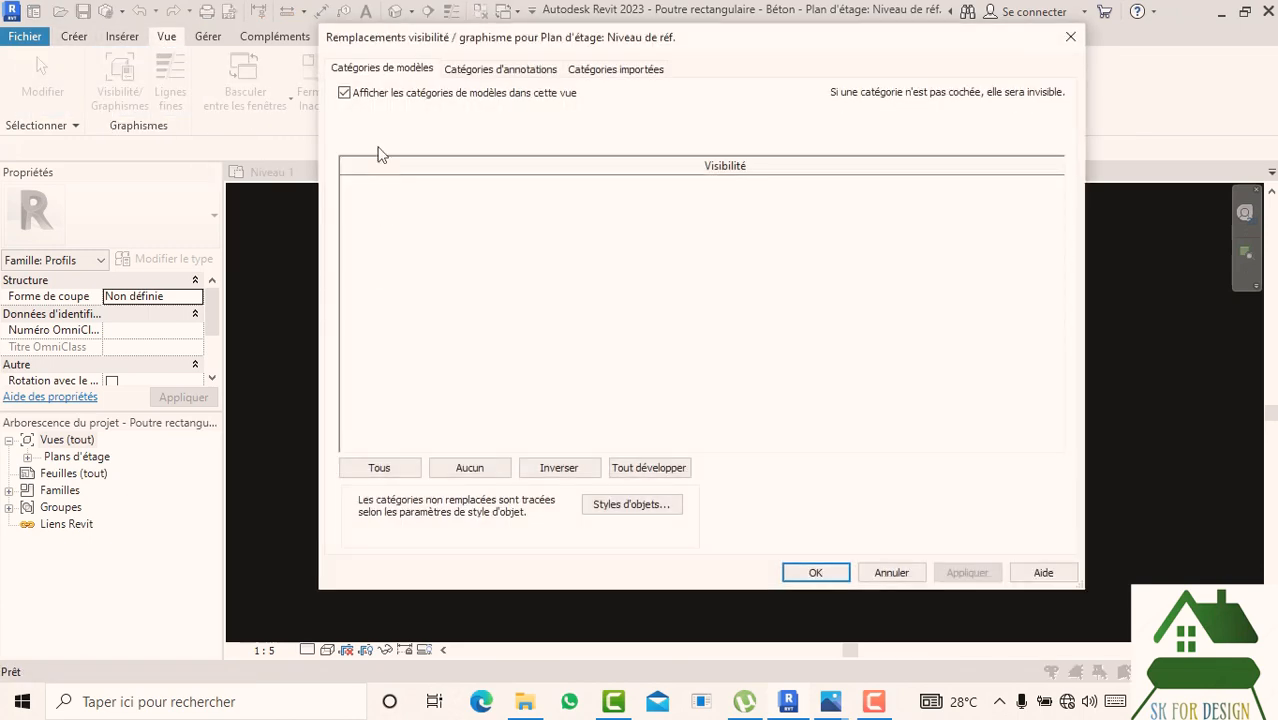
{"action": "left_click", "coordinate": [470, 70]}
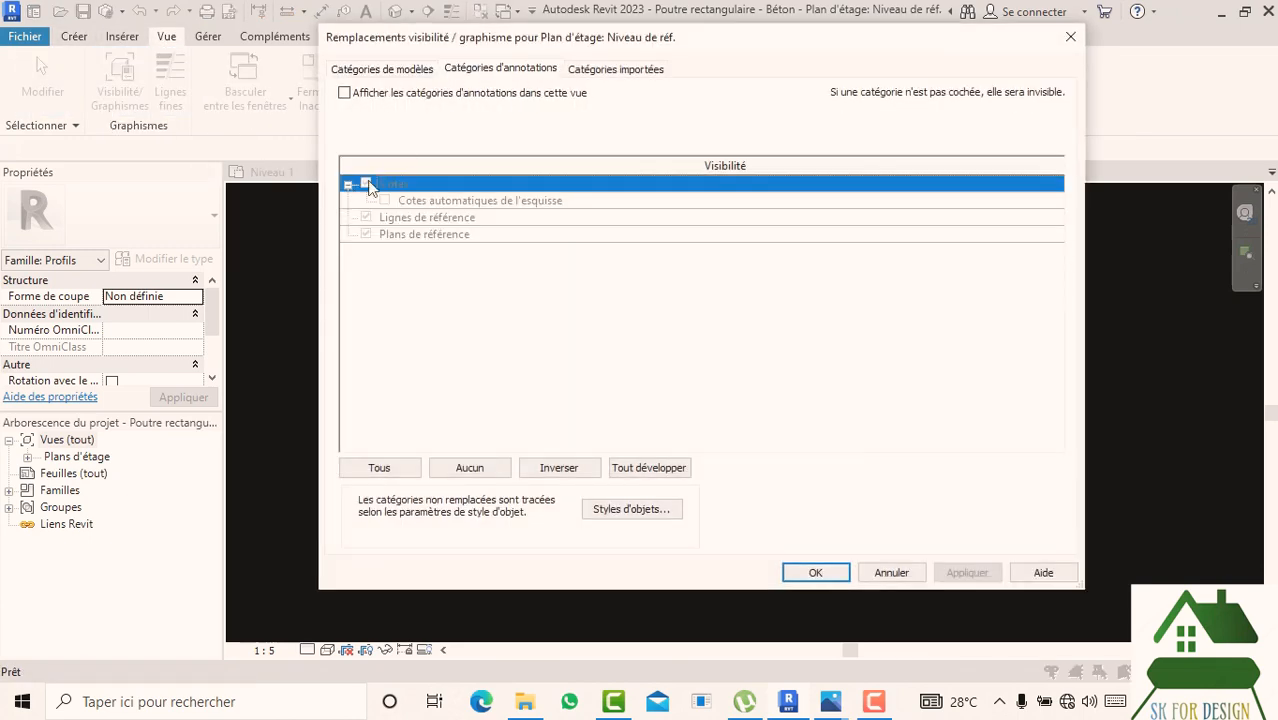
{"action": "left_click", "coordinate": [344, 92]}
{"action": "left_click", "coordinate": [386, 201]}
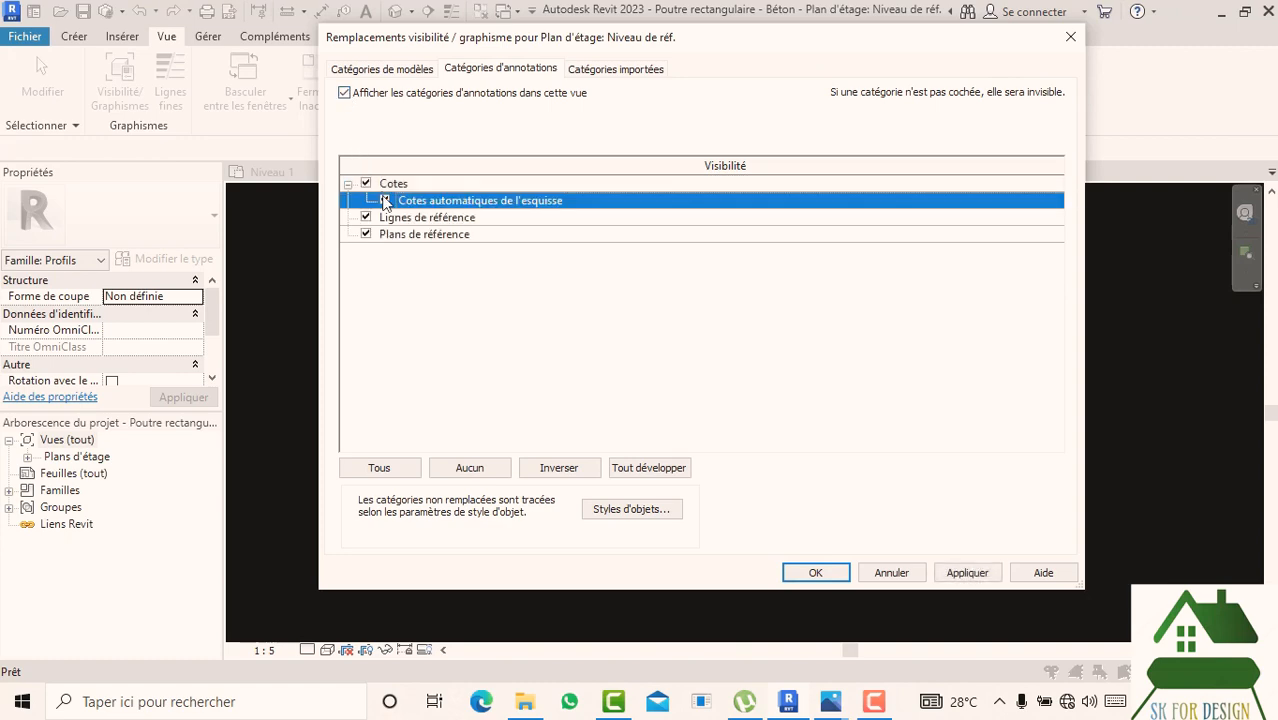
{"action": "left_click", "coordinate": [815, 573]}
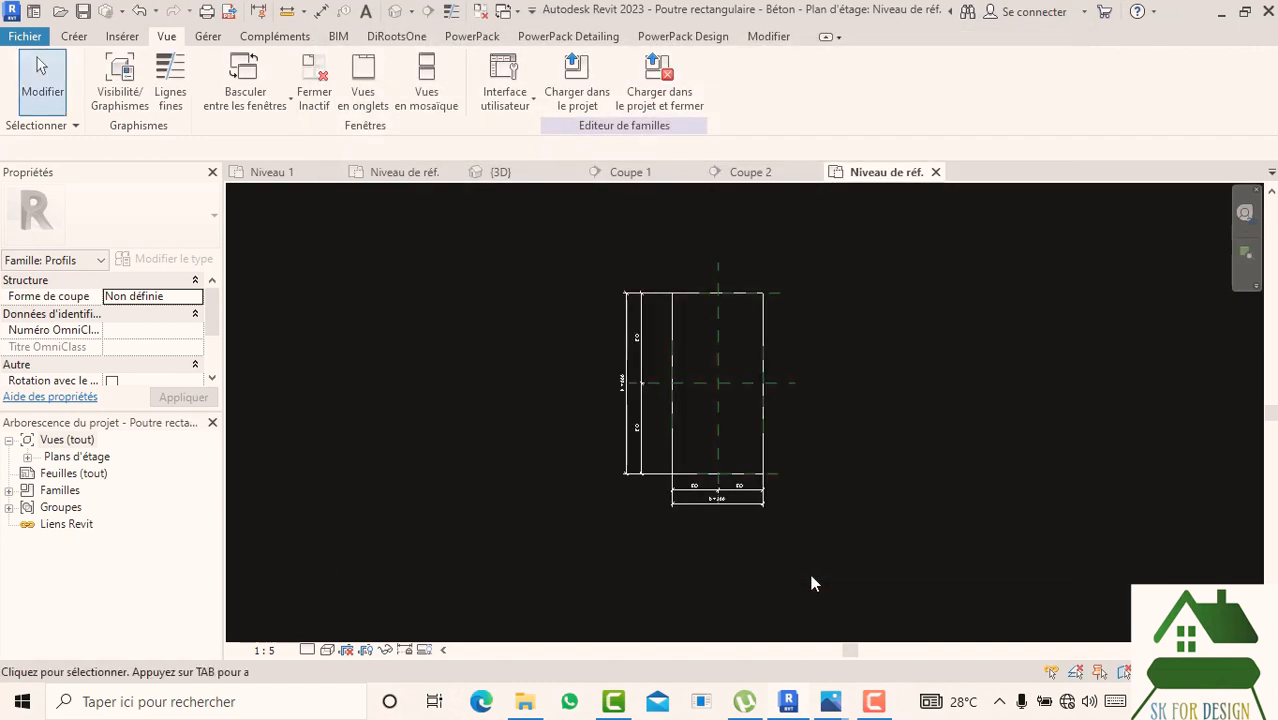
- Delete the profile's h, b and EQ dimensions together with the rectangle's left line
{"action": "scroll", "coordinate": [689, 388], "scroll_direction": "up", "scroll_amount": 3}
{"action": "left_click_drag", "start_coordinate": [697, 504], "coordinate": [500, 520]}
{"action": "scroll", "coordinate": [463, 512], "scroll_direction": "down", "scroll_amount": 1}
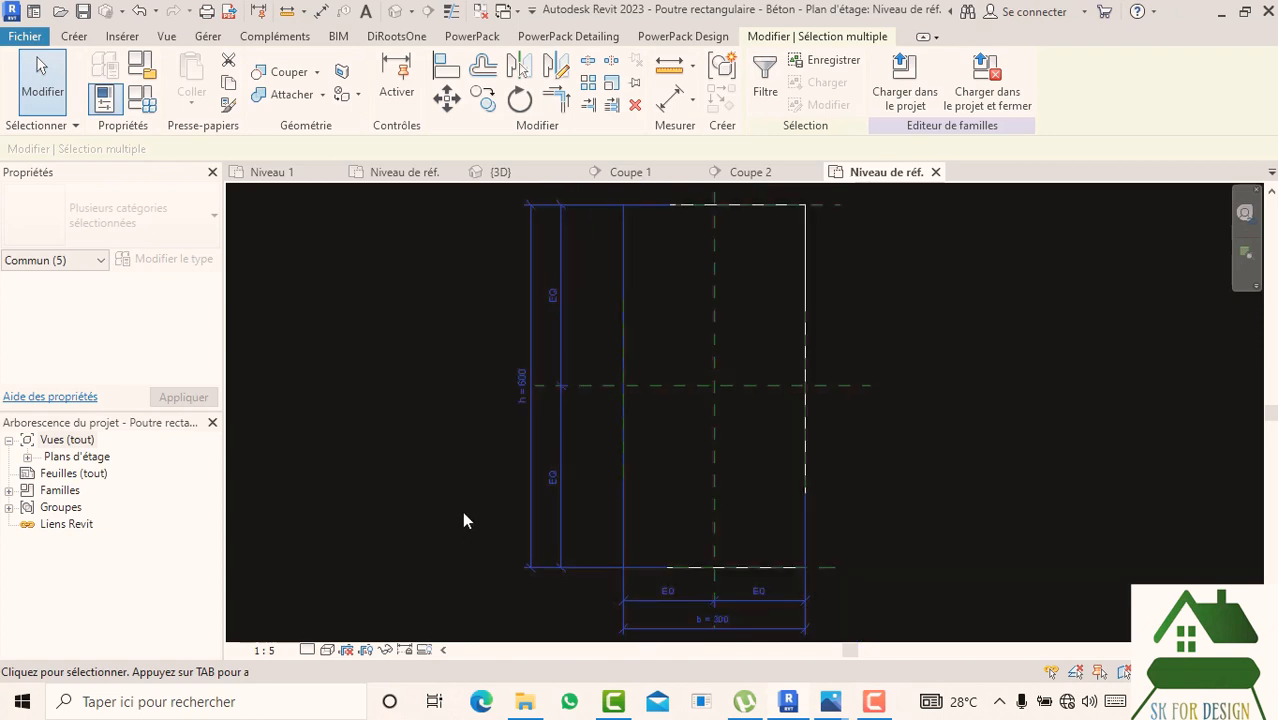
{"action": "key", "text": "Delete"}
- Delete the remaining rectangle lines and the outer reference planes, keeping only the two central crossing reference planes
{"action": "left_click_drag", "start_coordinate": [642, 472], "coordinate": [420, 232]}
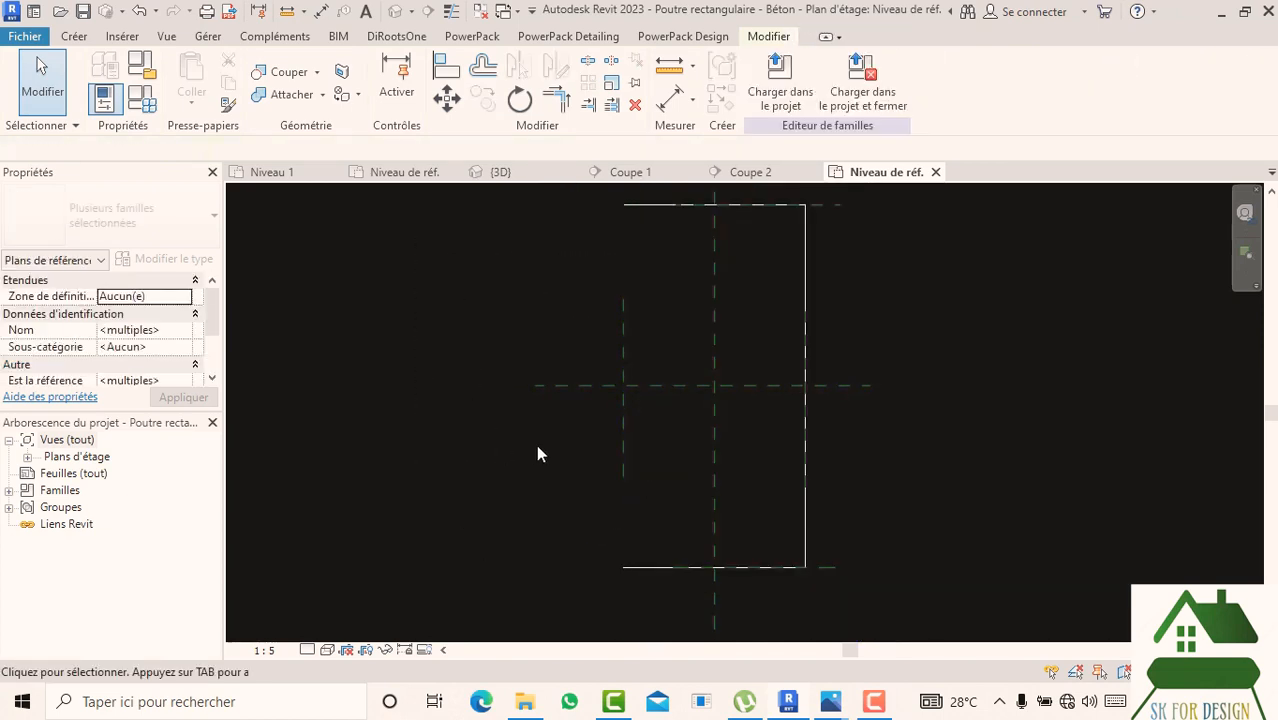
{"action": "left_click", "coordinate": [601, 437]}
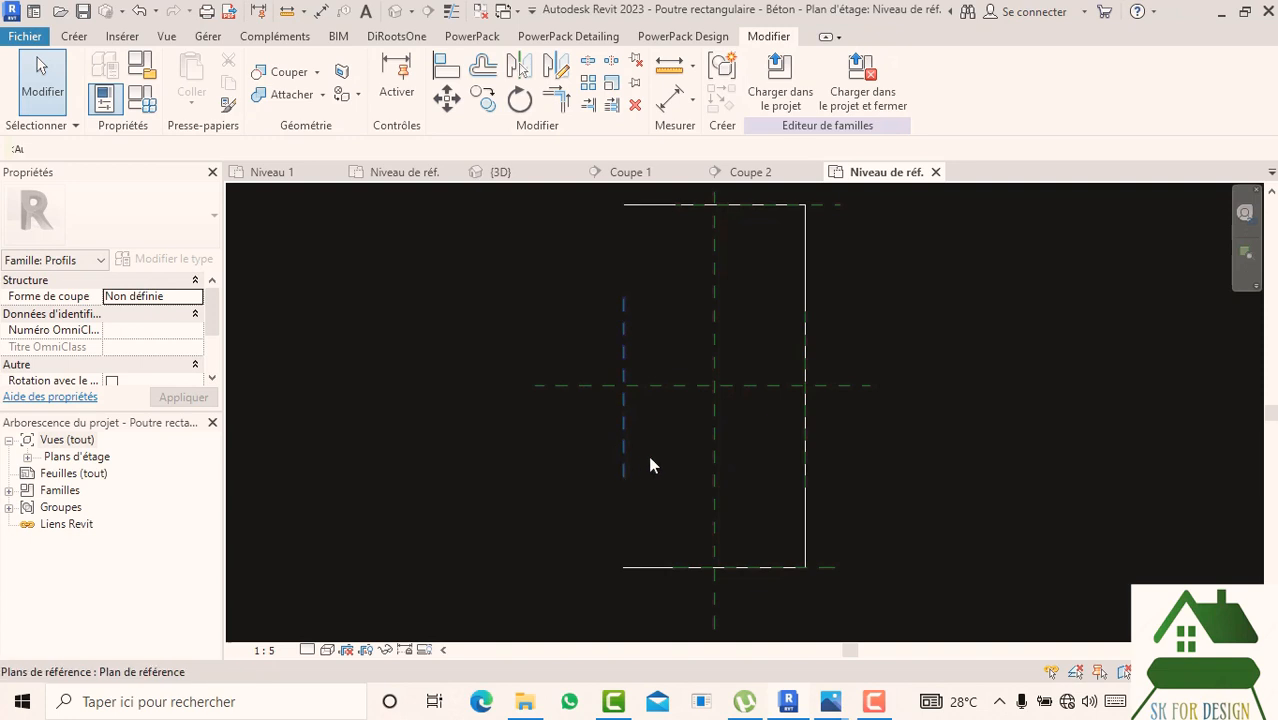
{"action": "key", "text": "Delete"}
{"action": "left_click", "coordinate": [806, 275]}
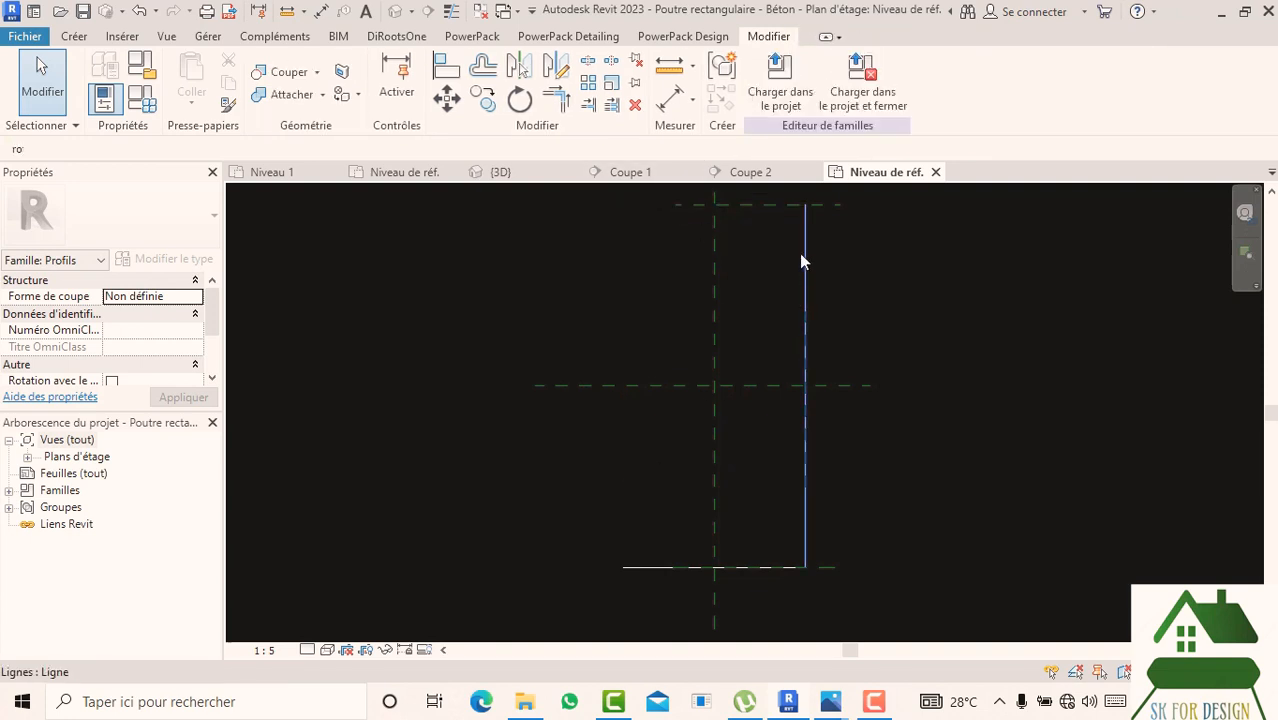
{"action": "key", "text": "Delete"}
{"action": "left_click", "coordinate": [772, 206]}
{"action": "key", "text": "Delete"}
{"action": "left_click", "coordinate": [803, 358]}
{"action": "key", "text": "Delete"}
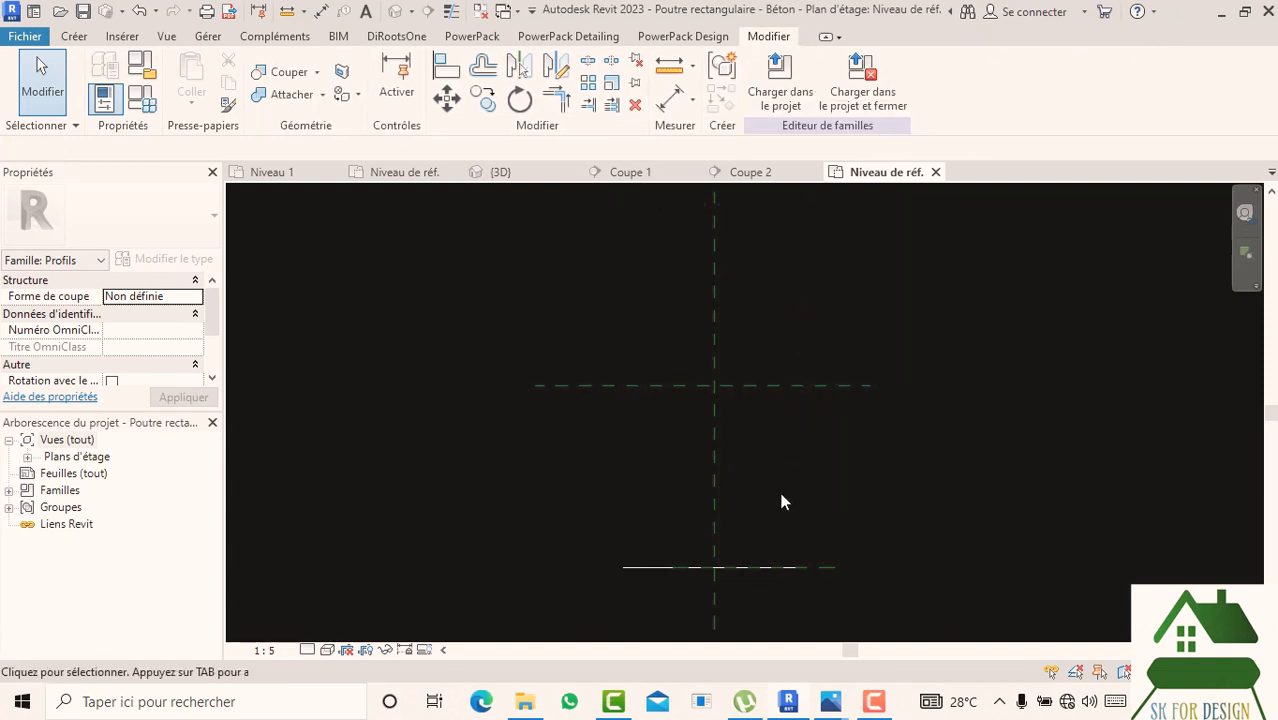
{"action": "left_click", "coordinate": [806, 567]}
{"action": "key", "text": "Delete"}
{"action": "left_click", "coordinate": [806, 565]}
{"action": "key", "text": "Delete"}
- Start the new profile outline at the reference plane intersection with a horizontal line leftward and a vertical line upward
{"action": "scroll", "coordinate": [800, 455], "scroll_direction": "down", "scroll_amount": 3}
{"action": "scroll", "coordinate": [1000, 440], "scroll_direction": "up", "scroll_amount": 1}
{"action": "scroll", "coordinate": [785, 455], "scroll_direction": "up", "scroll_amount": 3}
{"action": "scroll", "coordinate": [622, 360], "scroll_direction": "up", "scroll_amount": 1}
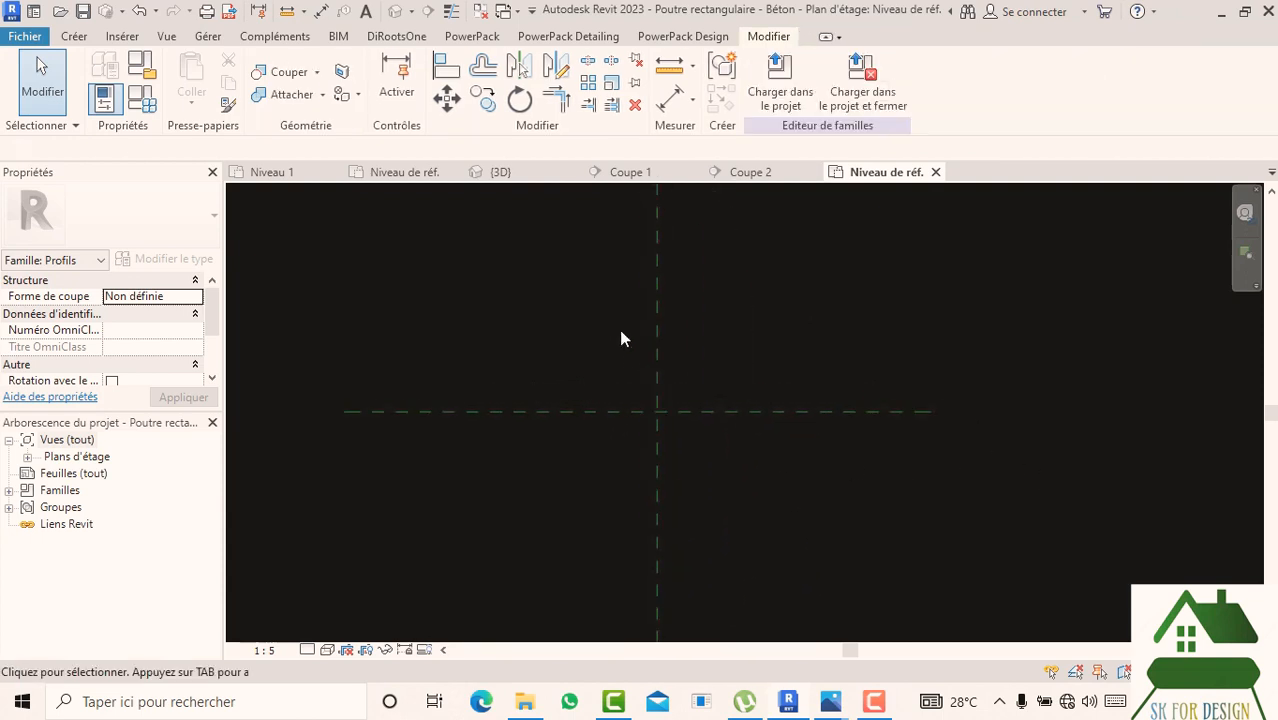
{"action": "scroll", "coordinate": [668, 394], "scroll_direction": "up", "scroll_amount": 2}
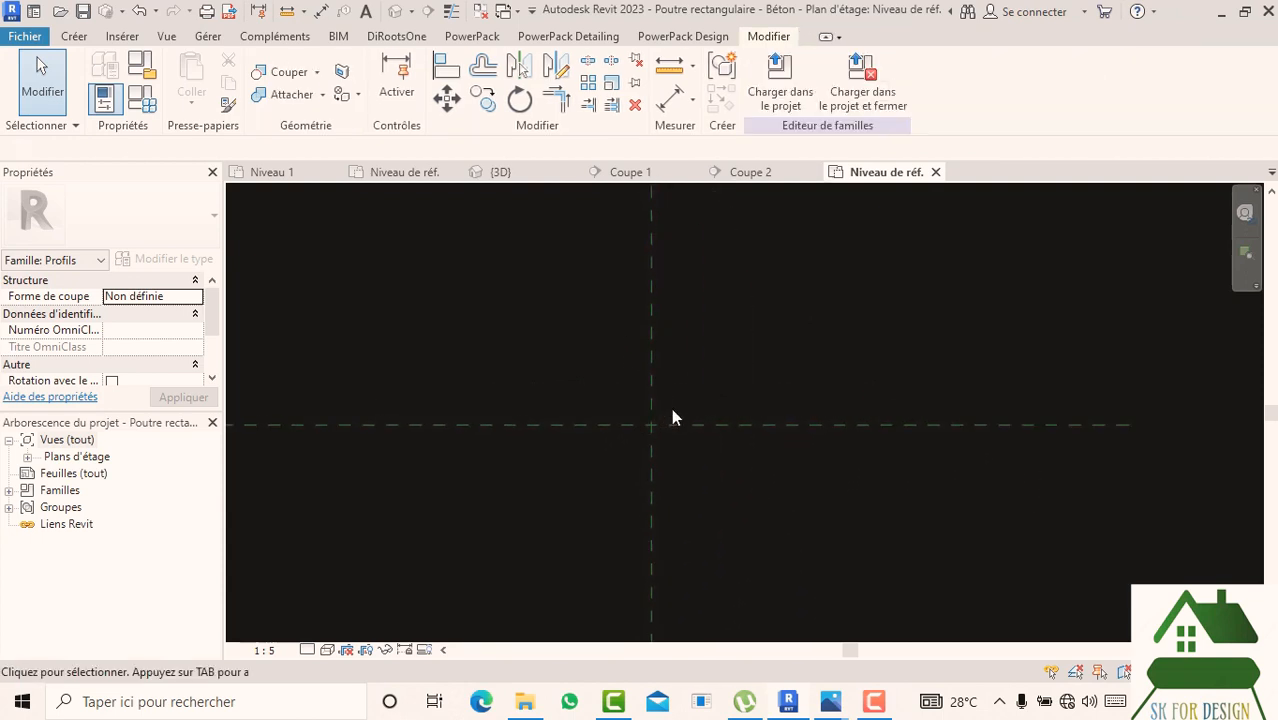
{"action": "scroll", "coordinate": [669, 365], "scroll_direction": "down", "scroll_amount": 2}
{"action": "left_click", "coordinate": [75, 37]}
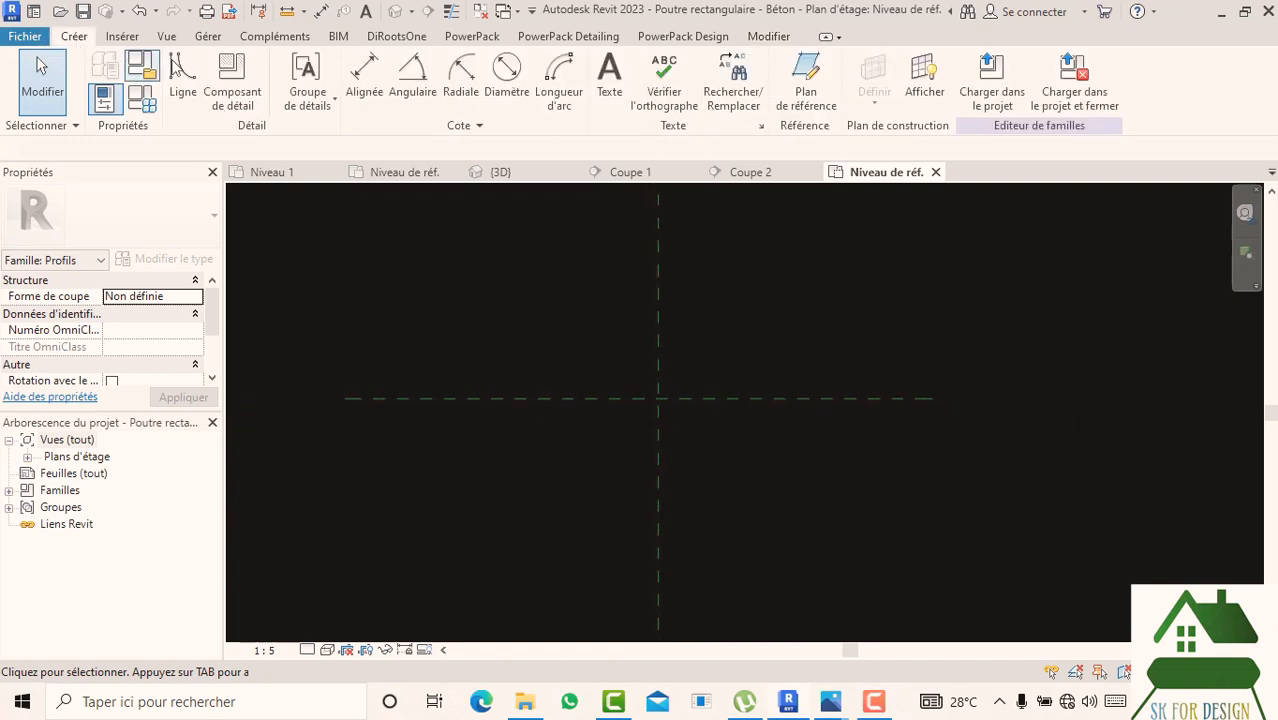
{"action": "left_click", "coordinate": [182, 80]}
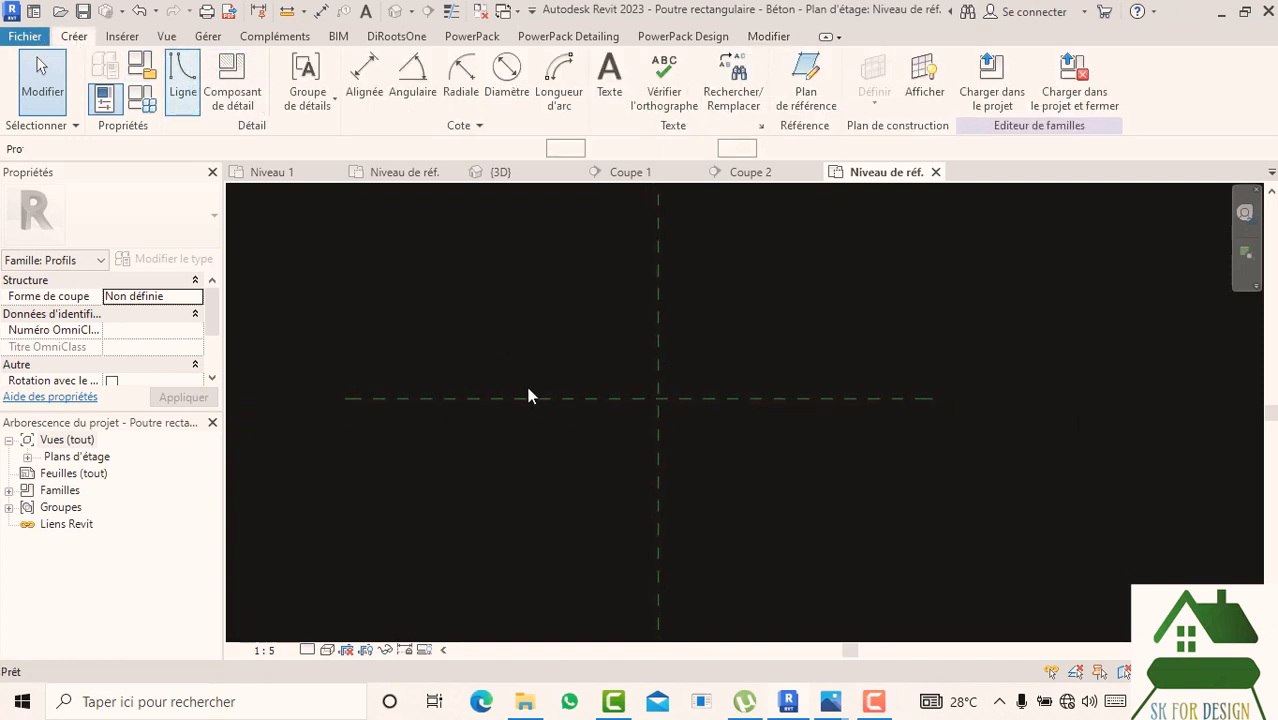
{"action": "left_click", "coordinate": [658, 398]}
{"action": "middle_click_drag", "start_coordinate": [664, 278], "coordinate": [679, 313]}
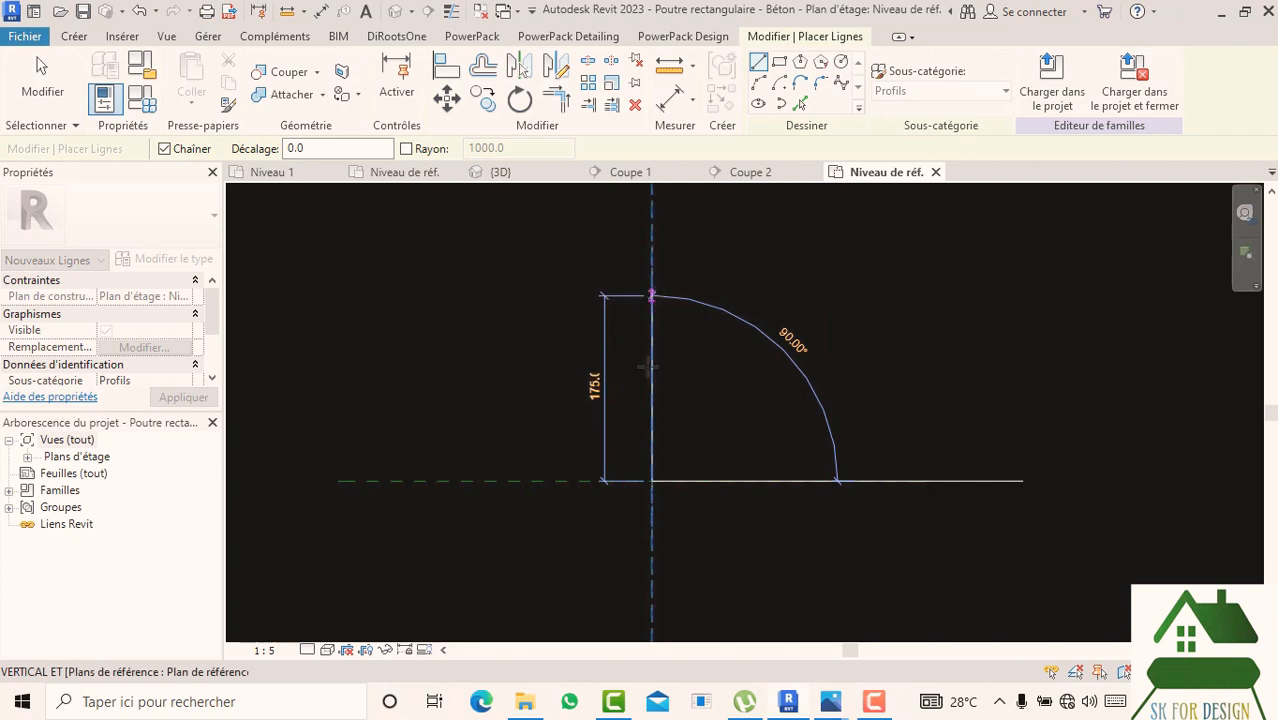
{"action": "left_click", "coordinate": [398, 481]}
{"action": "left_click", "coordinate": [398, 258]}
- Continue the outline with a rising line about 400 long at 26°, a horizontal line about 560 long and a line sloping down rightward
{"action": "scroll", "coordinate": [398, 258], "scroll_direction": "down", "scroll_amount": 2}
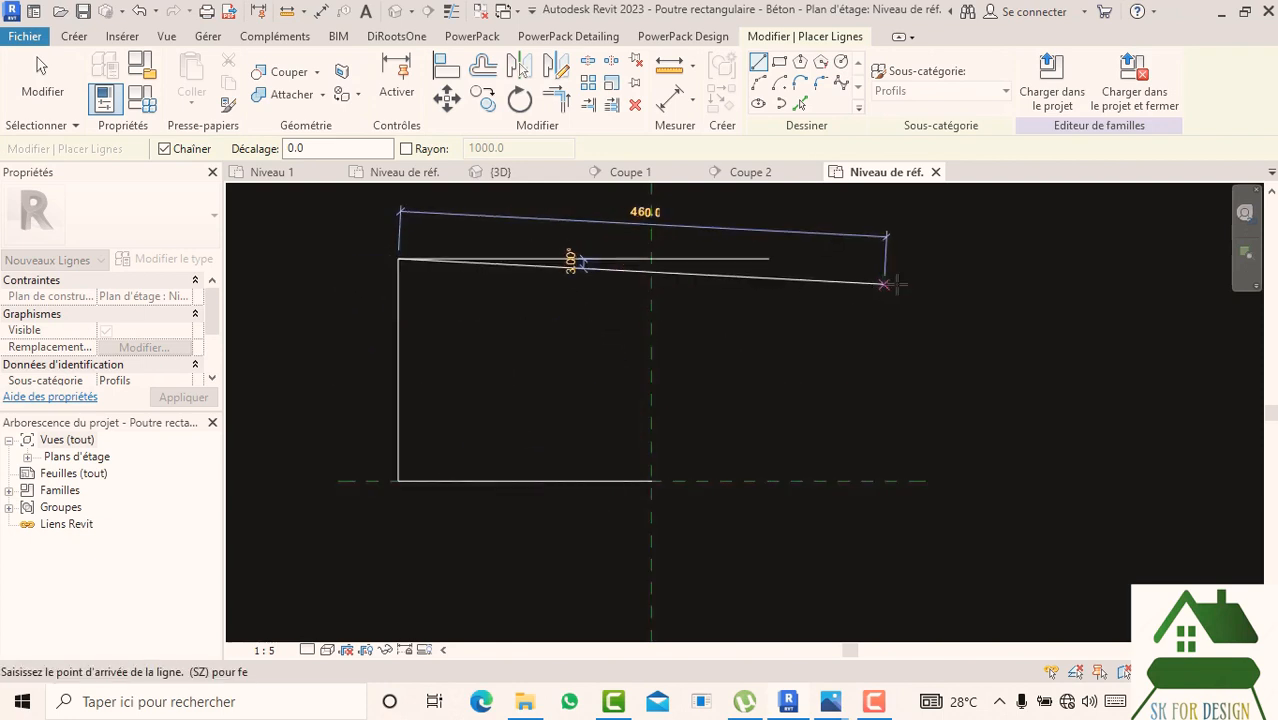
{"action": "scroll", "coordinate": [819, 360], "scroll_direction": "down", "scroll_amount": 2}
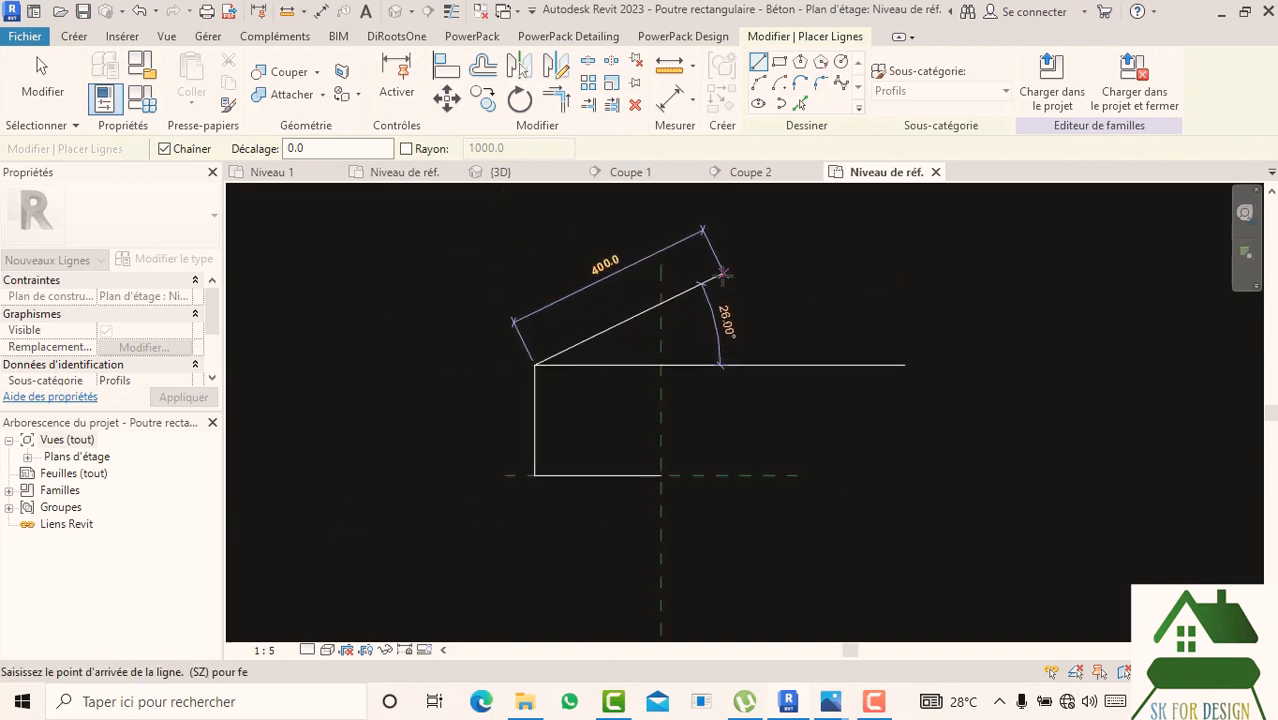
{"action": "left_click", "coordinate": [722, 272]}
{"action": "left_click", "coordinate": [1018, 272]}
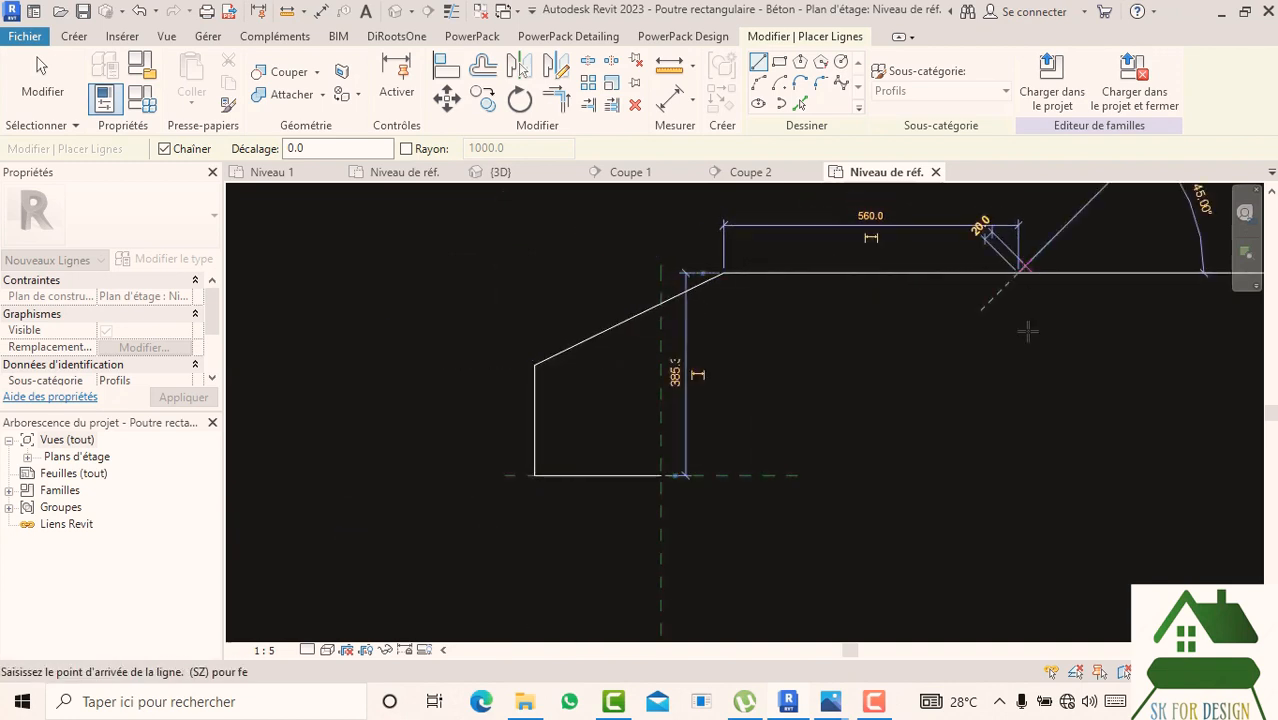
{"action": "left_click", "coordinate": [1124, 358]}
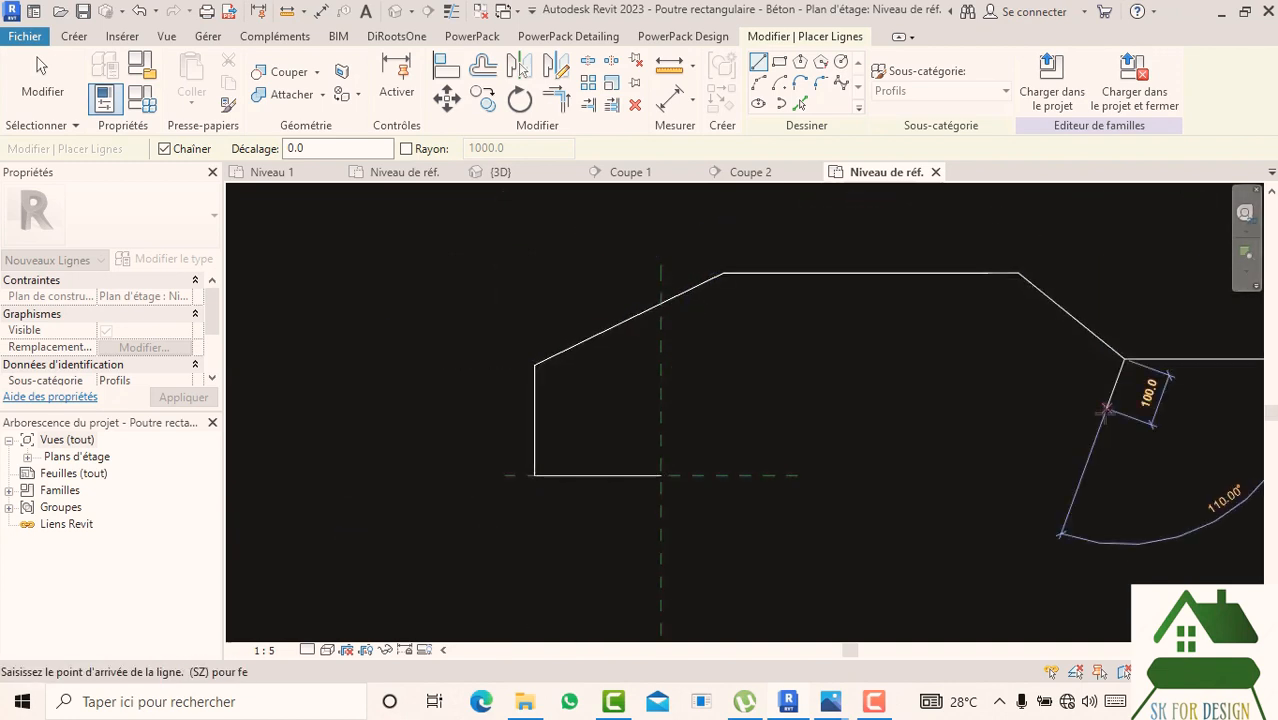
- Close the outline with a short inward edge, a nearly horizontal line about 680 long and a slanted line back to the reference plane intersection
{"action": "left_click", "coordinate": [1103, 418]}
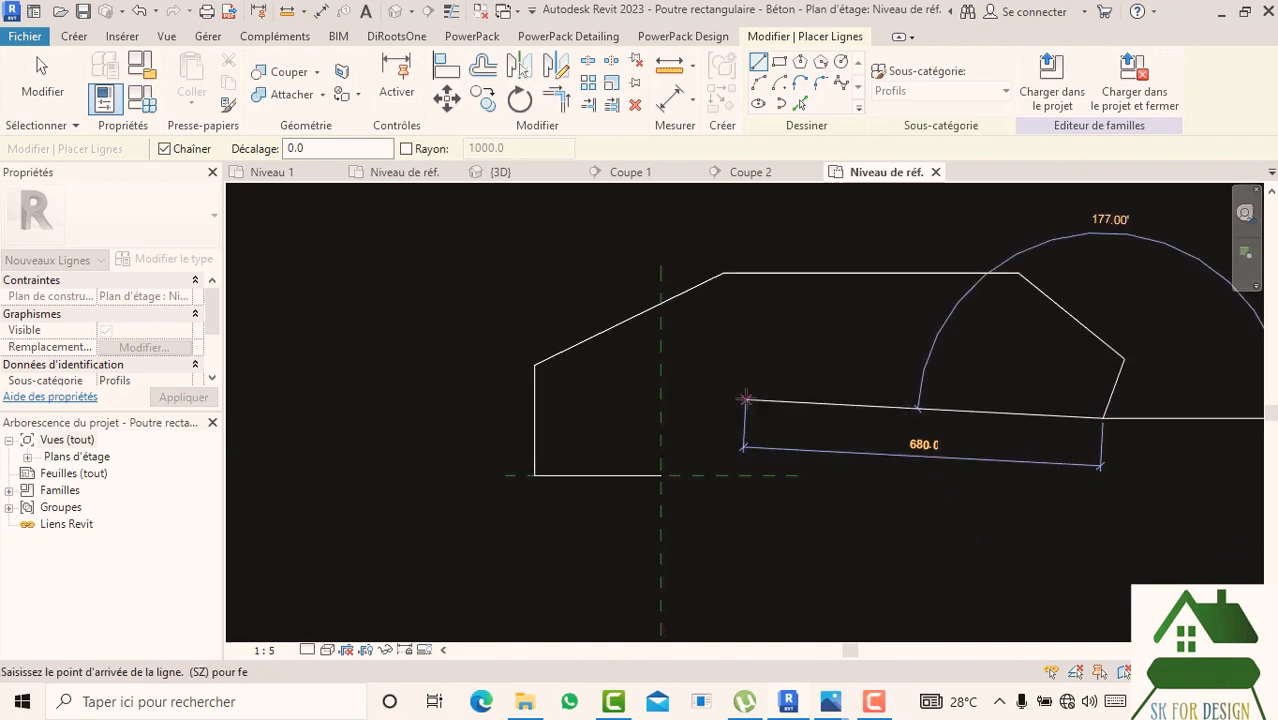
{"action": "left_click", "coordinate": [747, 400]}
{"action": "scroll", "coordinate": [665, 456], "scroll_direction": "up", "scroll_amount": 2}
{"action": "left_click", "coordinate": [655, 486]}
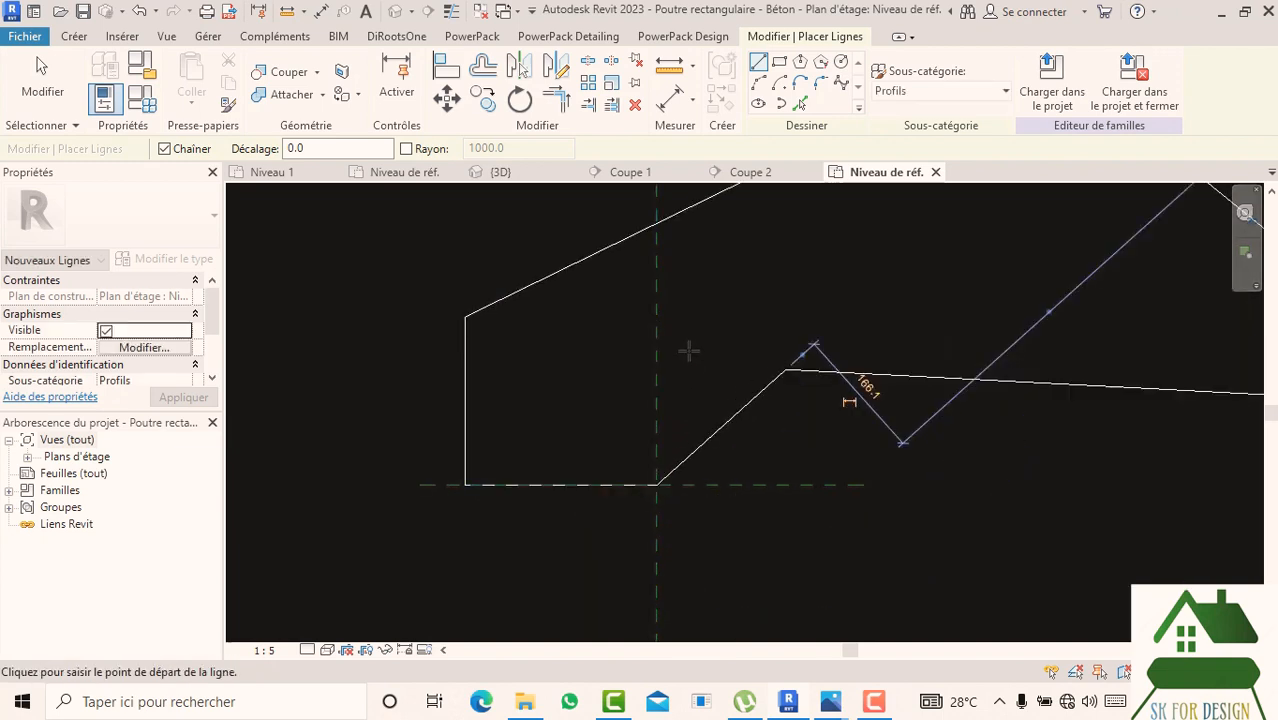
{"action": "scroll", "coordinate": [591, 349], "scroll_direction": "down", "scroll_amount": 4}
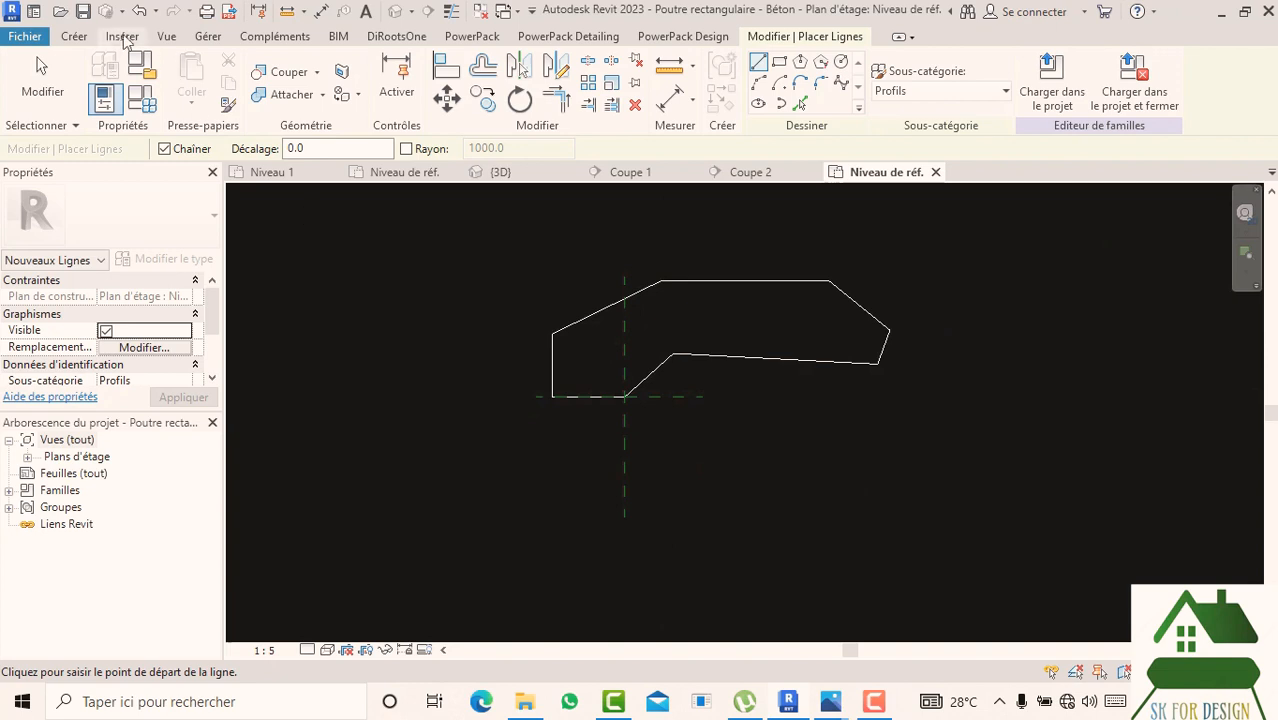
- Save the edited profile family in the Béton folder under the new name ffffff- Béton.rfa
{"action": "left_click", "coordinate": [24, 38]}
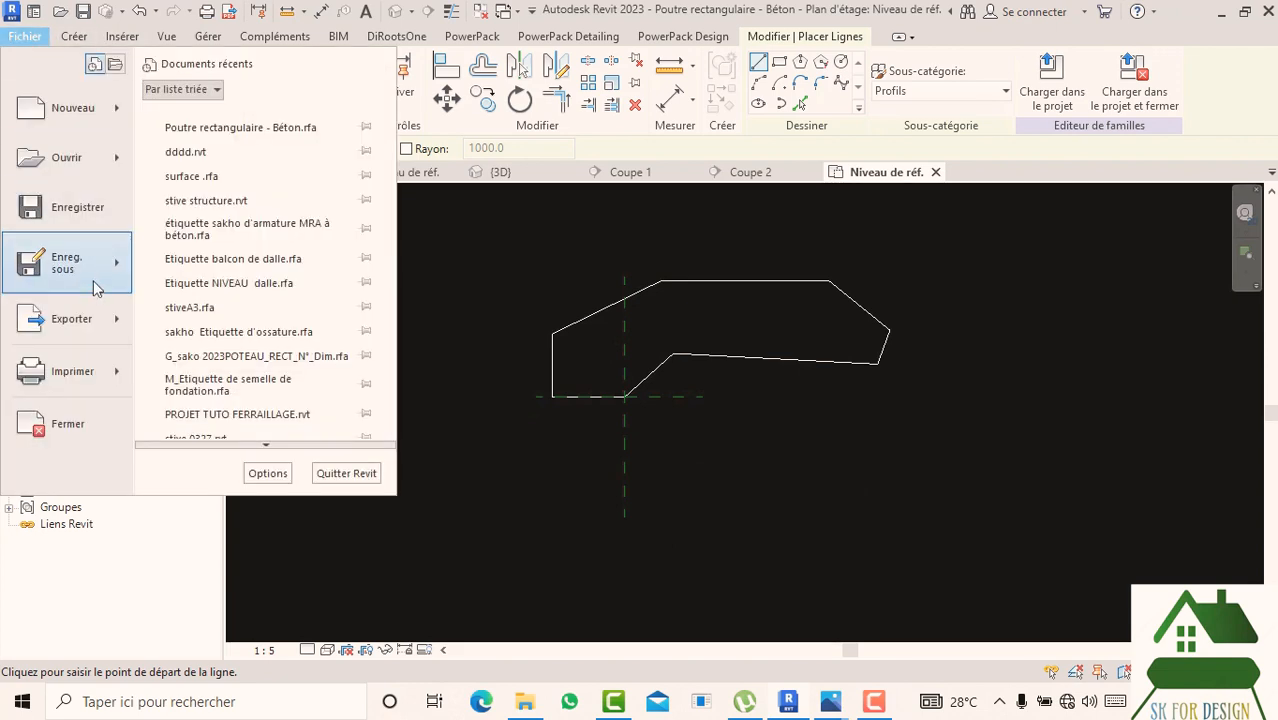
{"action": "mouse_move", "coordinate": [93, 288]}
{"action": "left_click", "coordinate": [172, 282]}
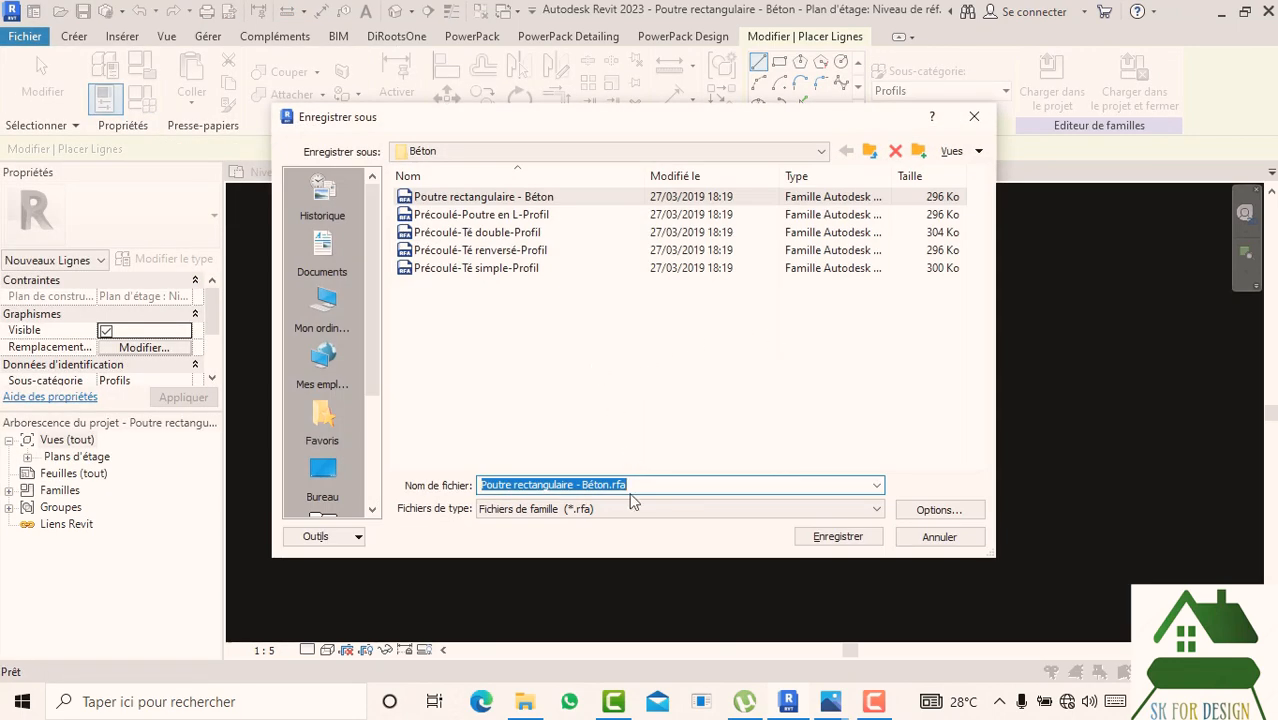
{"action": "left_click", "coordinate": [632, 487]}
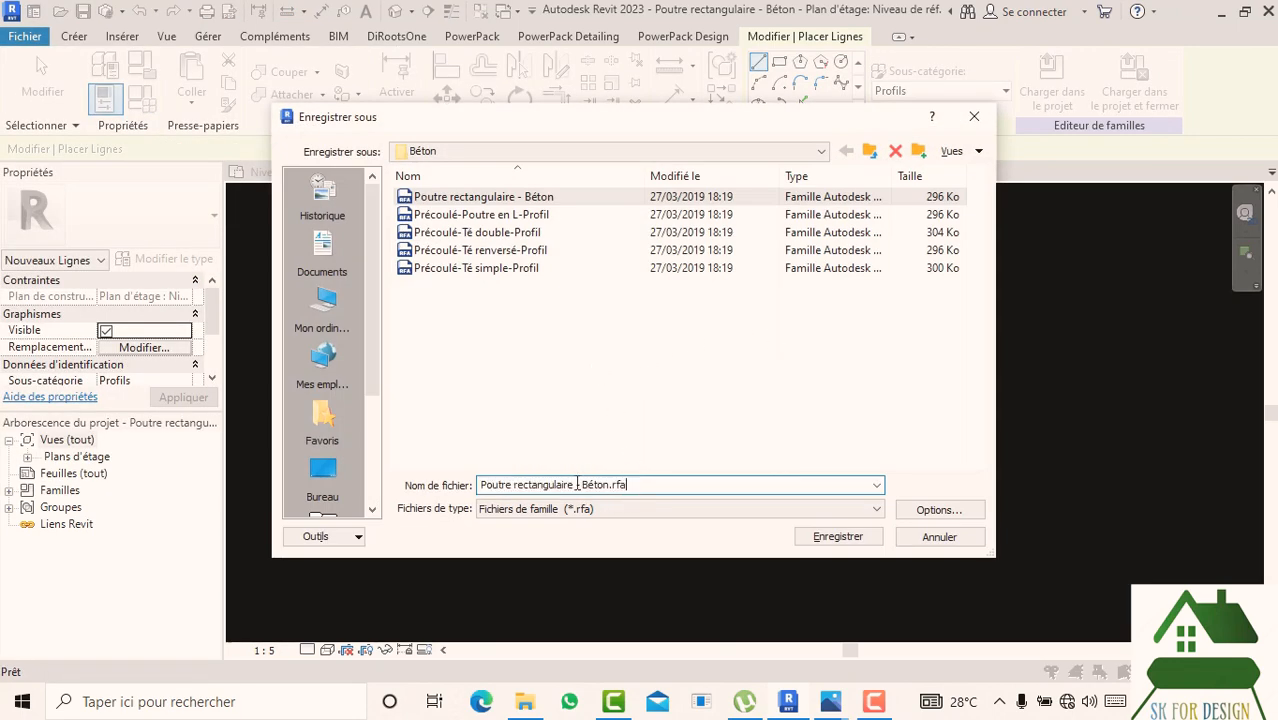
{"action": "left_click_drag", "start_coordinate": [577, 484], "coordinate": [389, 476]}
{"action": "type", "text": "ffffff"}
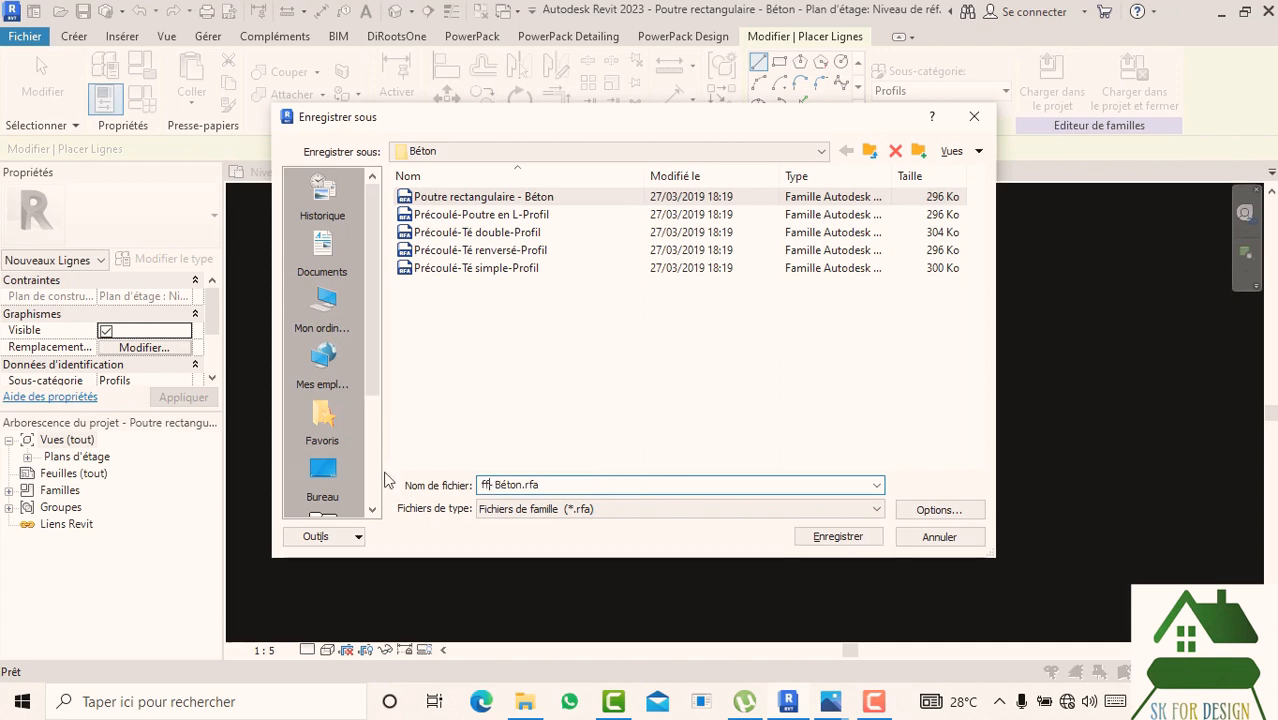
{"action": "left_click", "coordinate": [922, 511]}
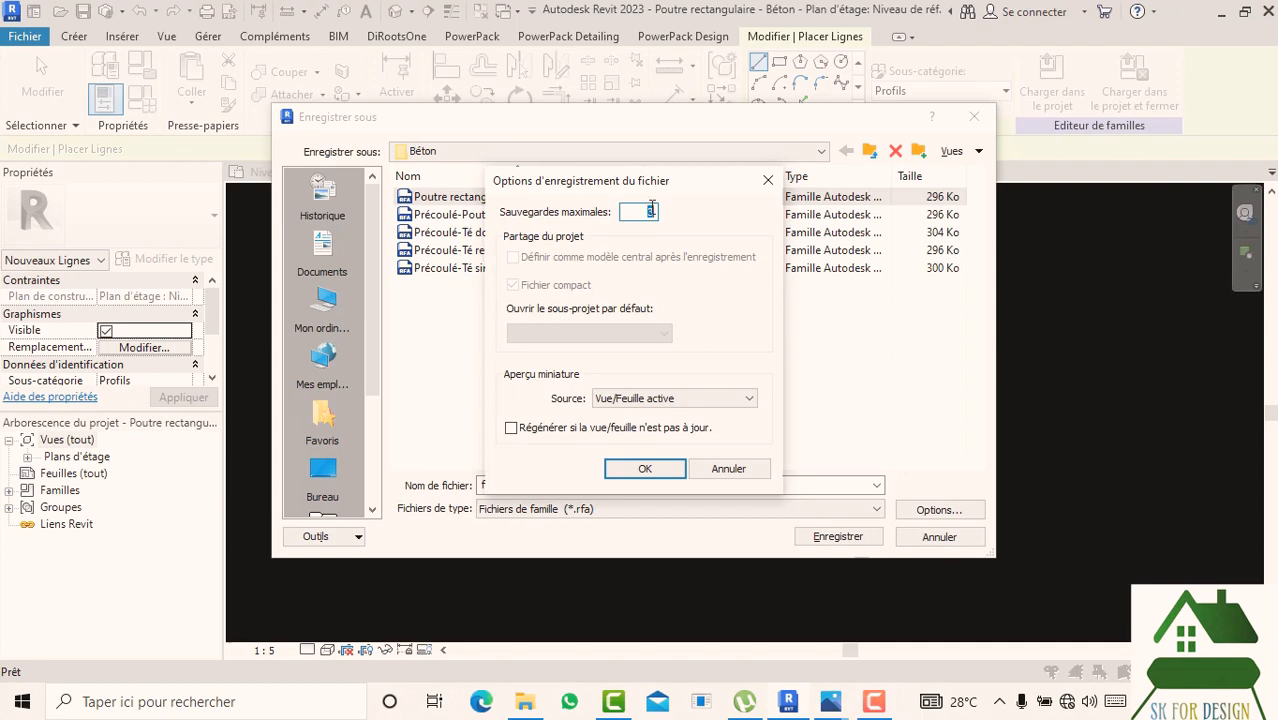
{"action": "left_click", "coordinate": [668, 464]}
{"action": "left_click", "coordinate": [813, 537]}
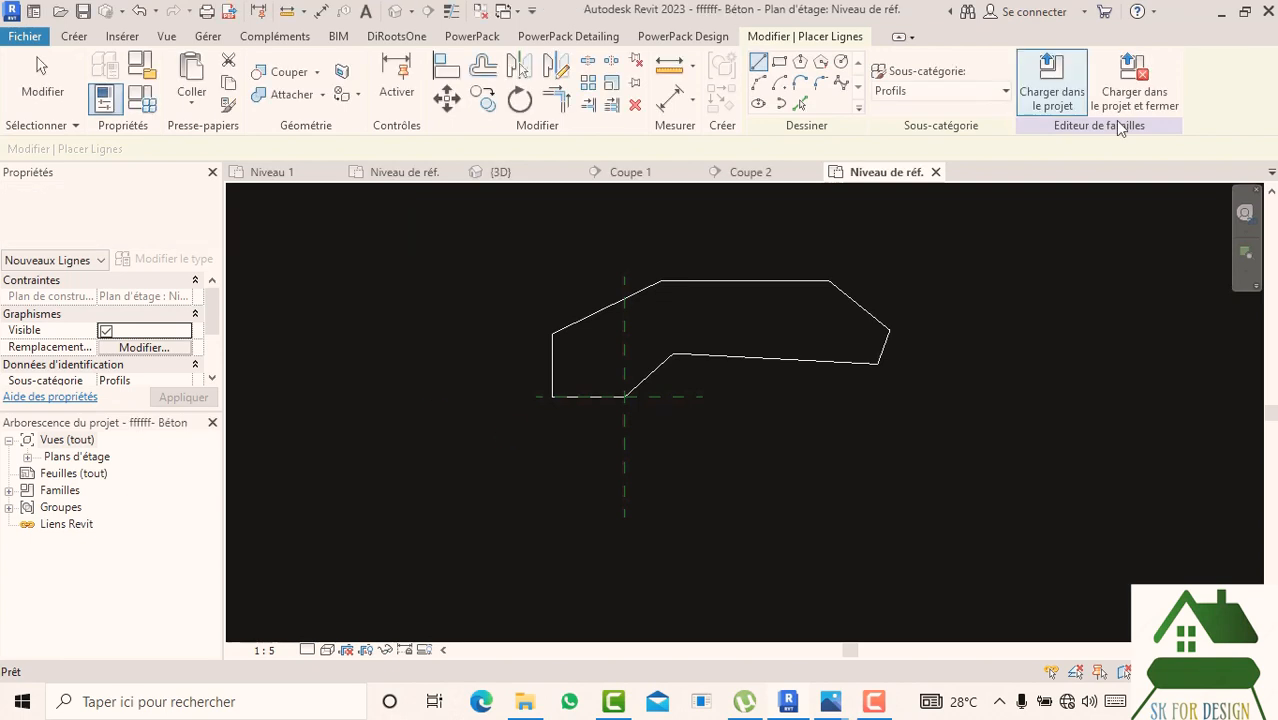
- Load the new profile family into the dddd.rvt project and show the project's 3D view
{"action": "left_click", "coordinate": [1051, 92]}
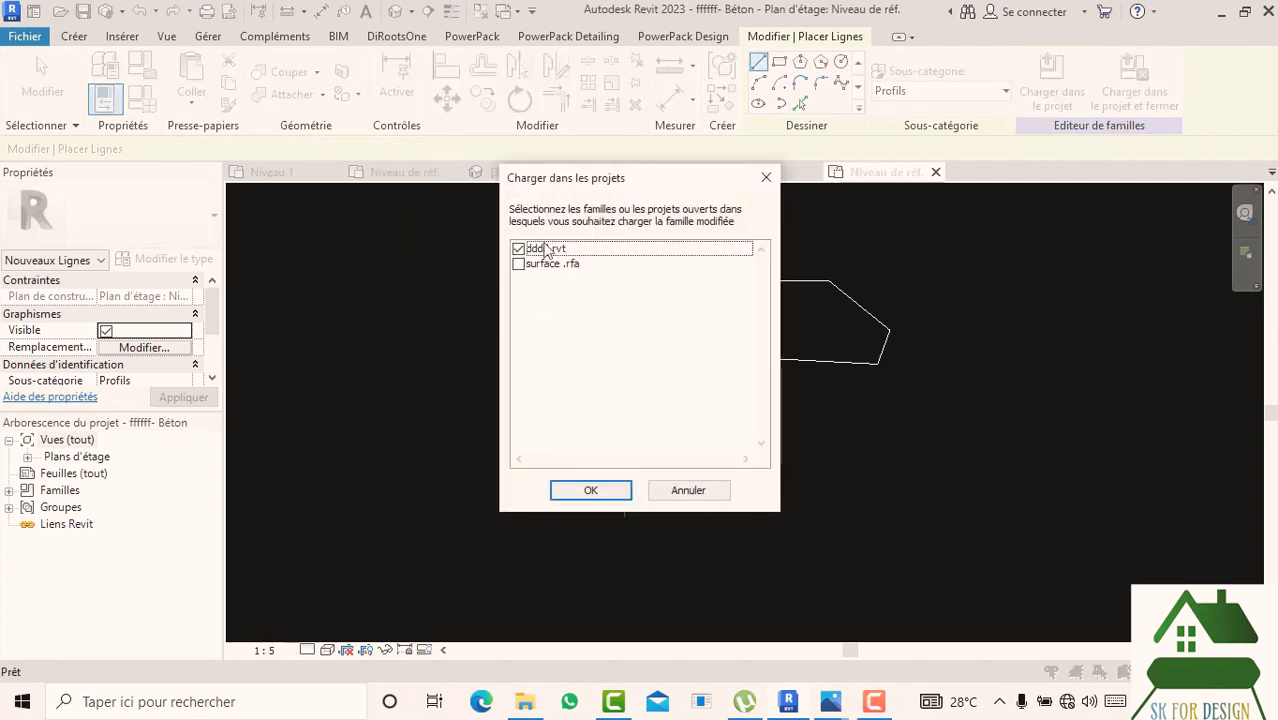
{"action": "left_click", "coordinate": [586, 488]}
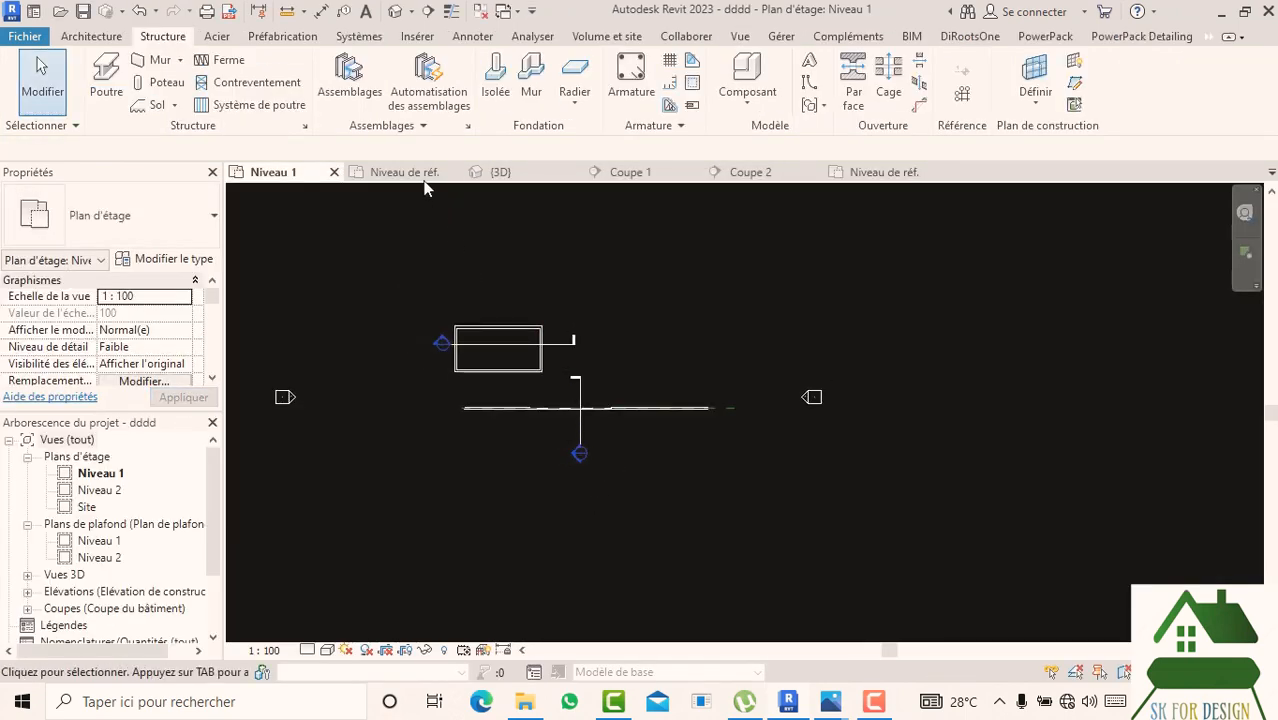
{"action": "left_click", "coordinate": [412, 173]}
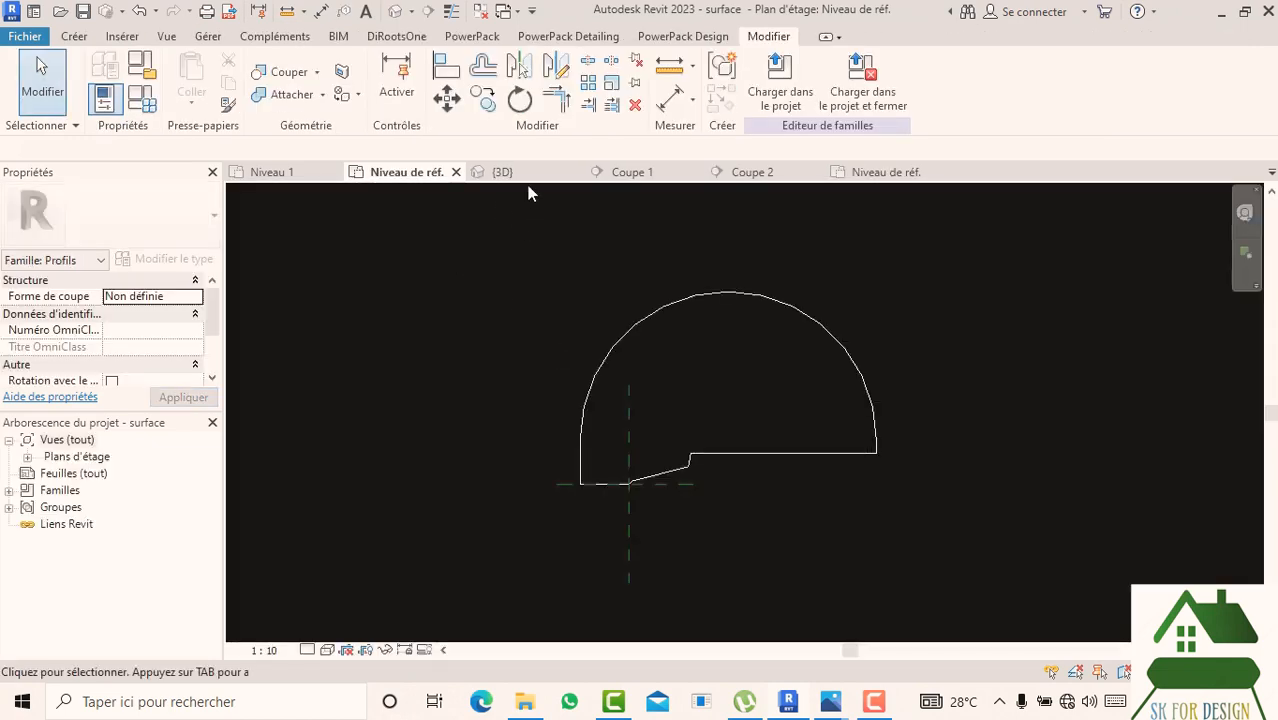
{"action": "left_click", "coordinate": [527, 177]}
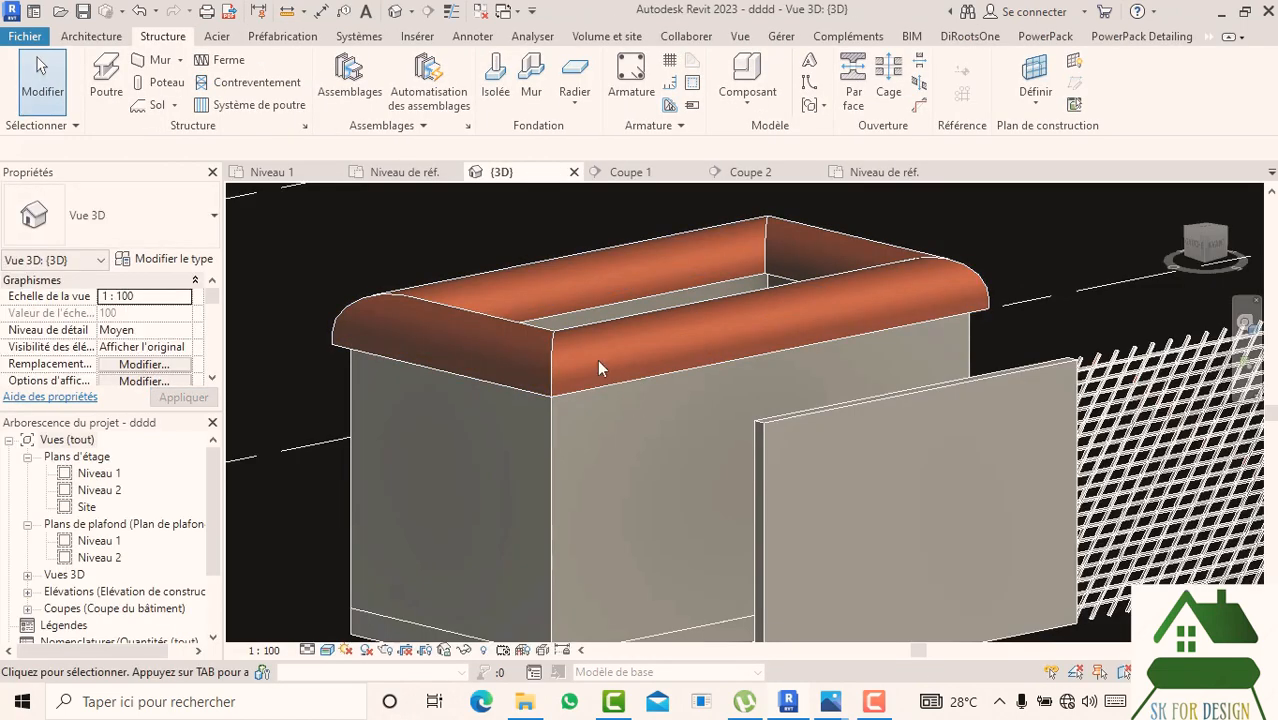
- Edit the copper coping around the rectangular wall enclosure in place and open its sweep for modification
{"action": "left_click", "coordinate": [548, 355]}
{"action": "scroll", "coordinate": [576, 439], "scroll_direction": "down", "scroll_amount": 1}
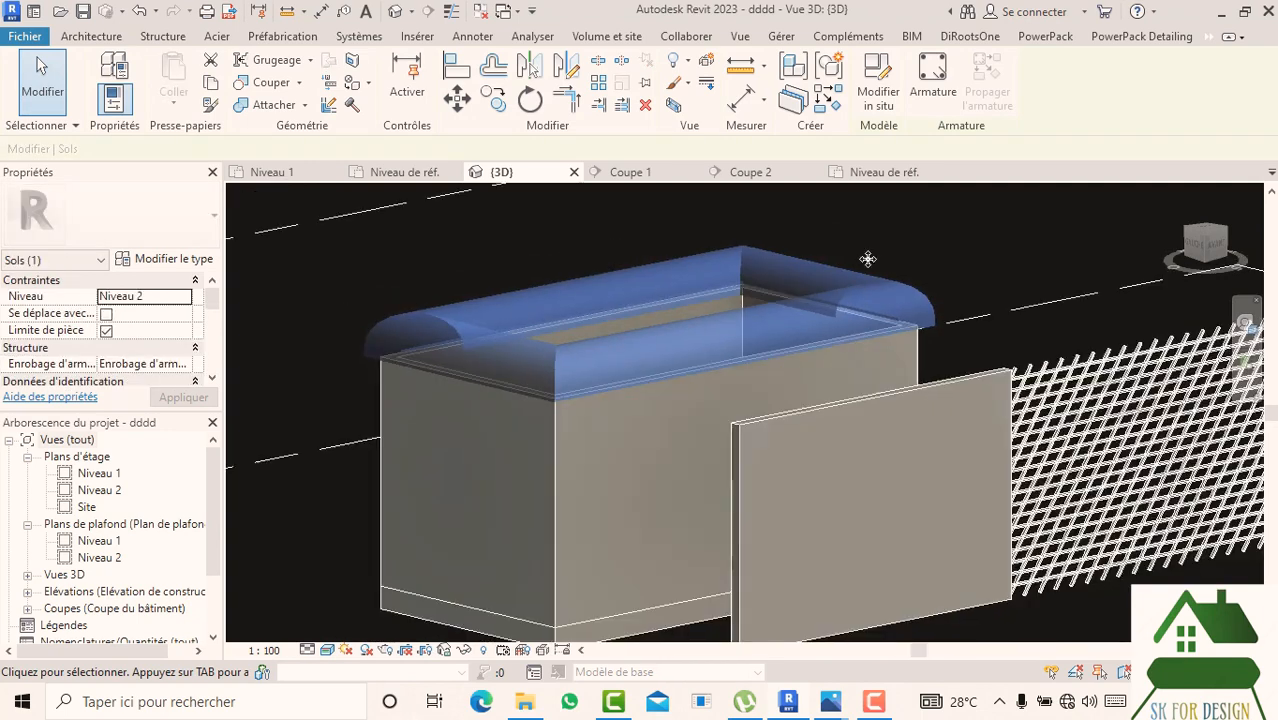
{"action": "left_click", "coordinate": [893, 92]}
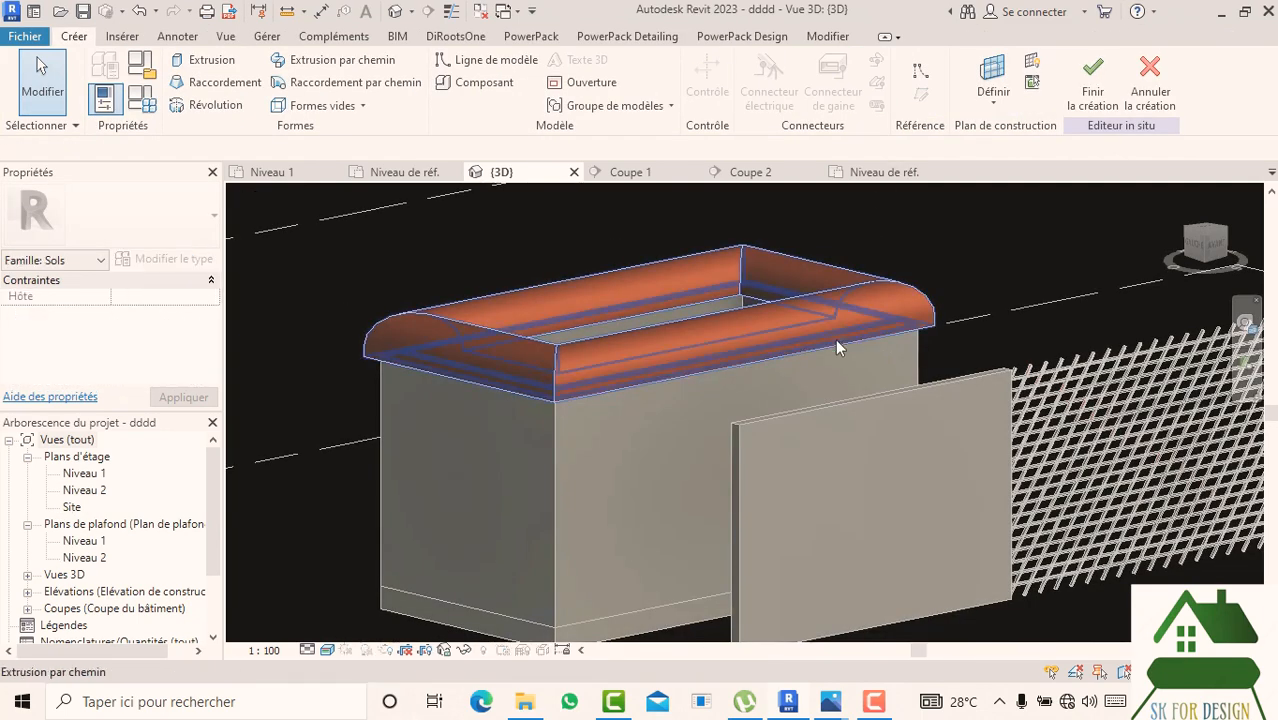
{"action": "left_click", "coordinate": [932, 347]}
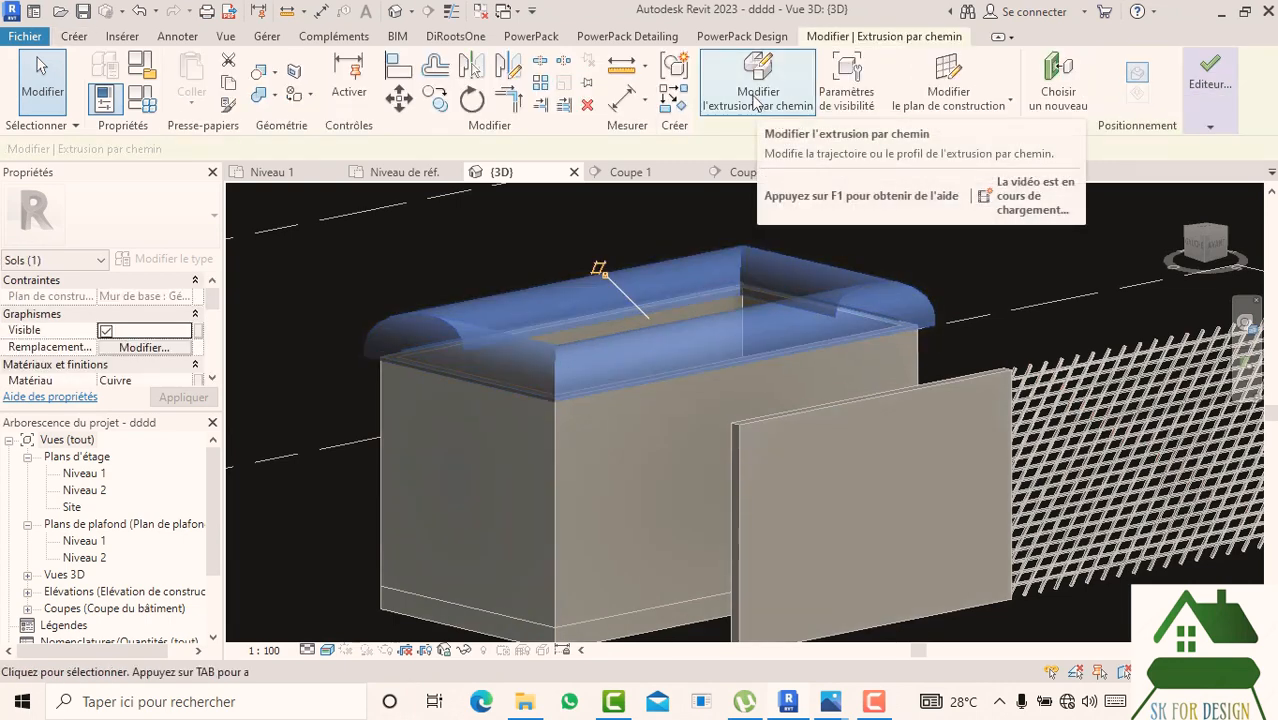
{"action": "mouse_move", "coordinate": [1240, 133]}
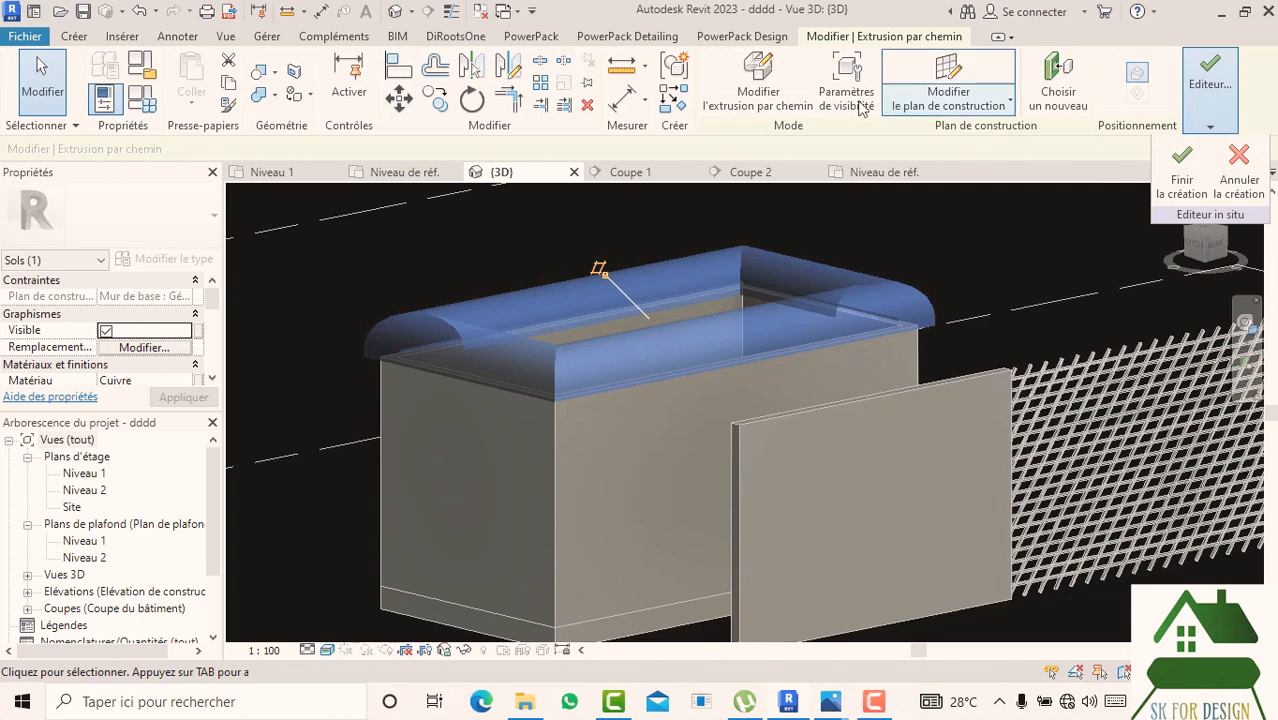
{"action": "left_click", "coordinate": [758, 88]}
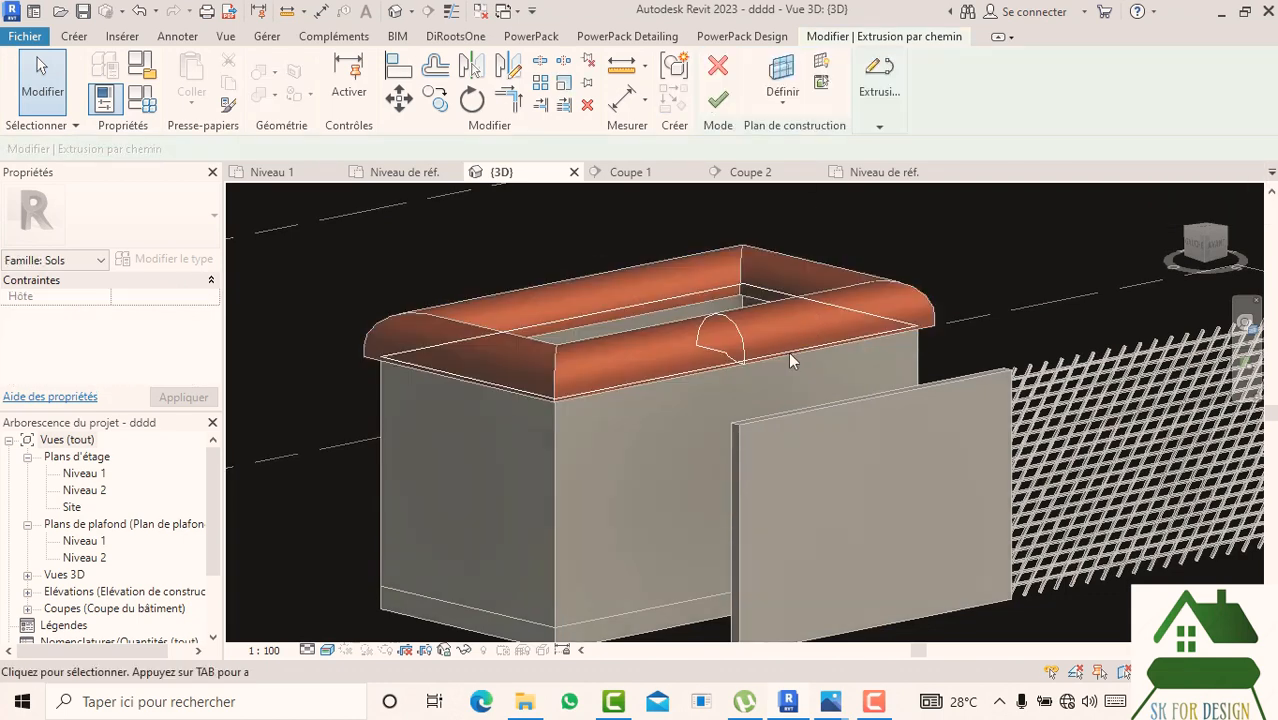
- Assign the ffffff- Béton:300 x 600mm profile to the coping's sweep and finish the sweep edit
{"action": "left_click", "coordinate": [745, 362]}
{"action": "mouse_move", "coordinate": [862, 126]}
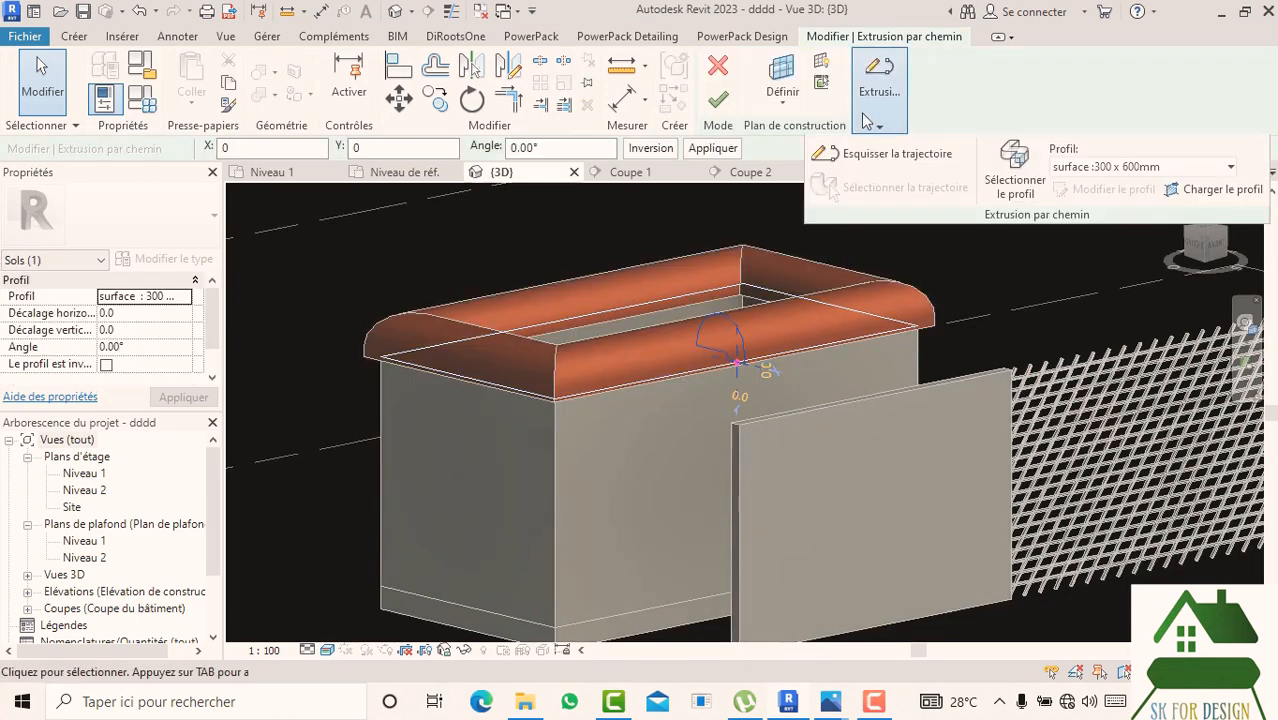
{"action": "left_click", "coordinate": [1097, 170]}
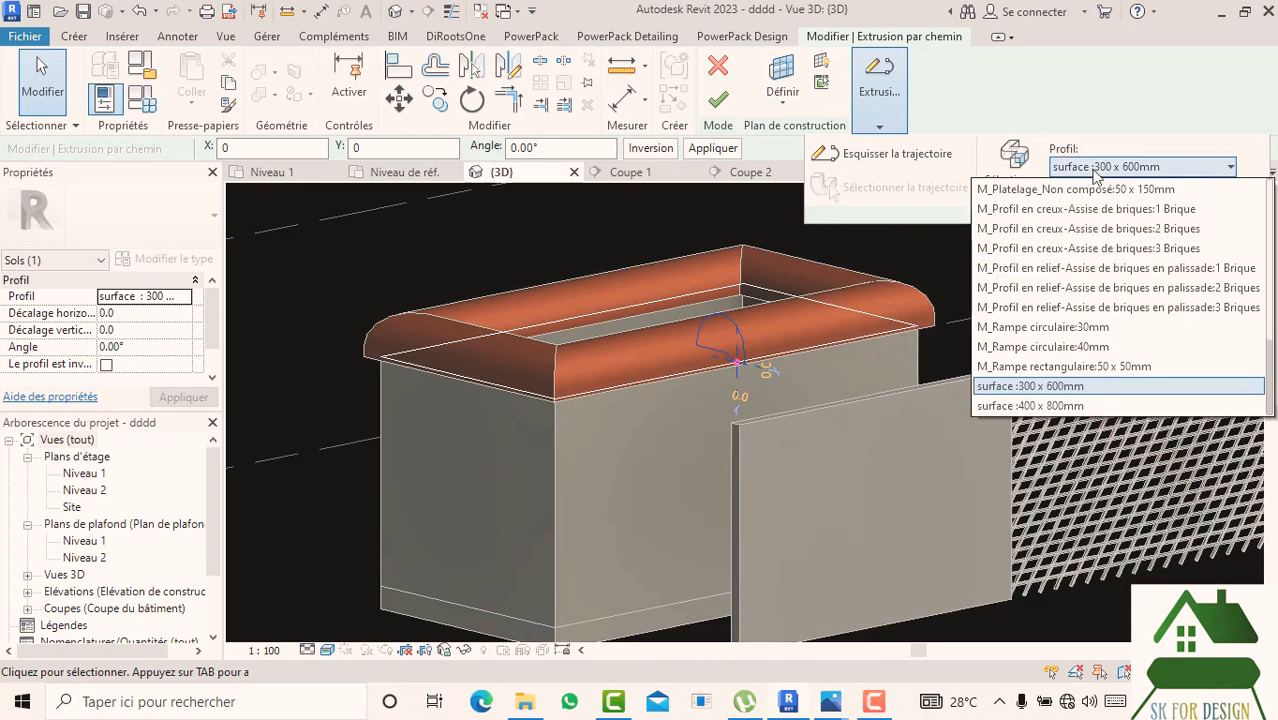
{"action": "scroll", "coordinate": [1060, 355], "scroll_direction": "up", "scroll_amount": 5}
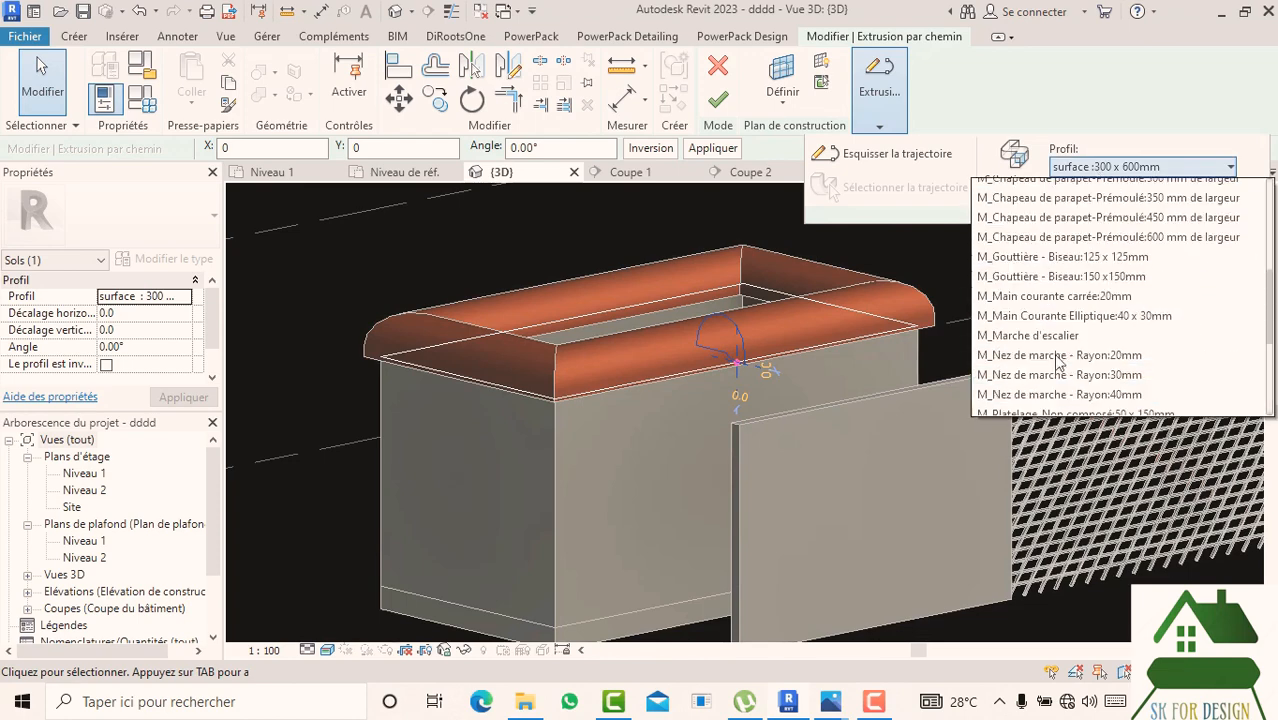
{"action": "scroll", "coordinate": [1057, 355], "scroll_direction": "up", "scroll_amount": 3}
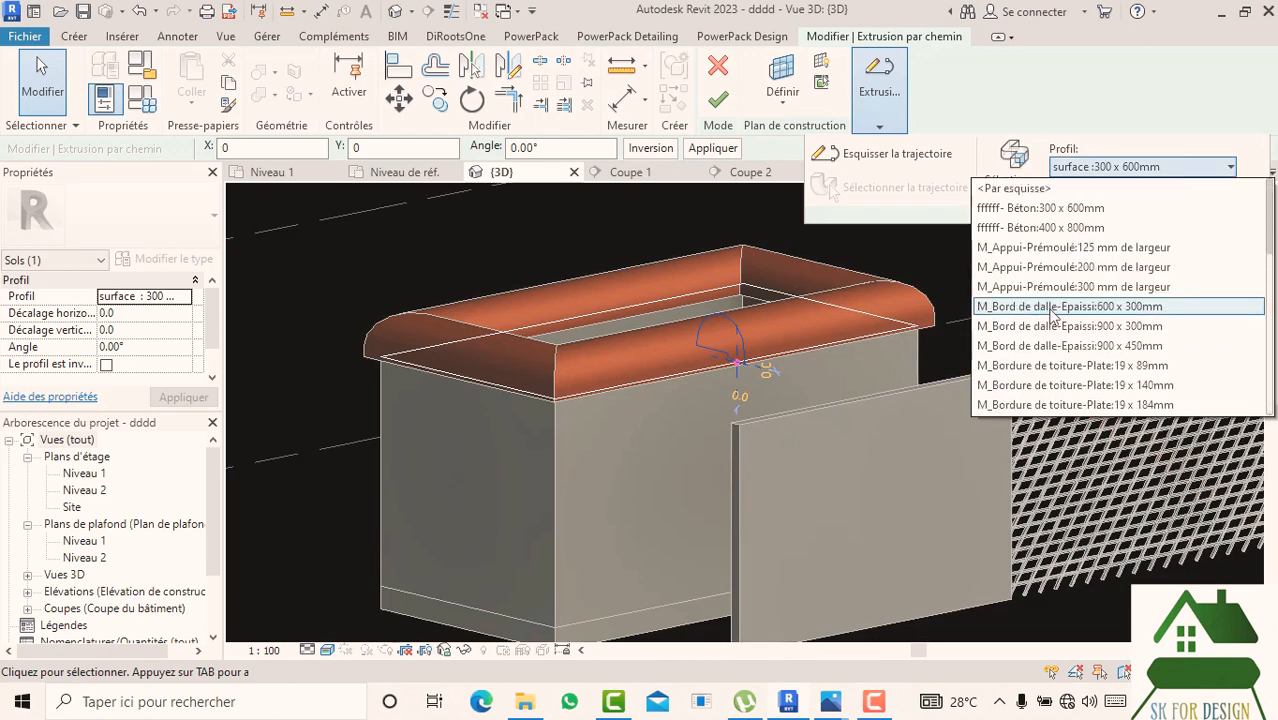
{"action": "left_click", "coordinate": [1040, 207]}
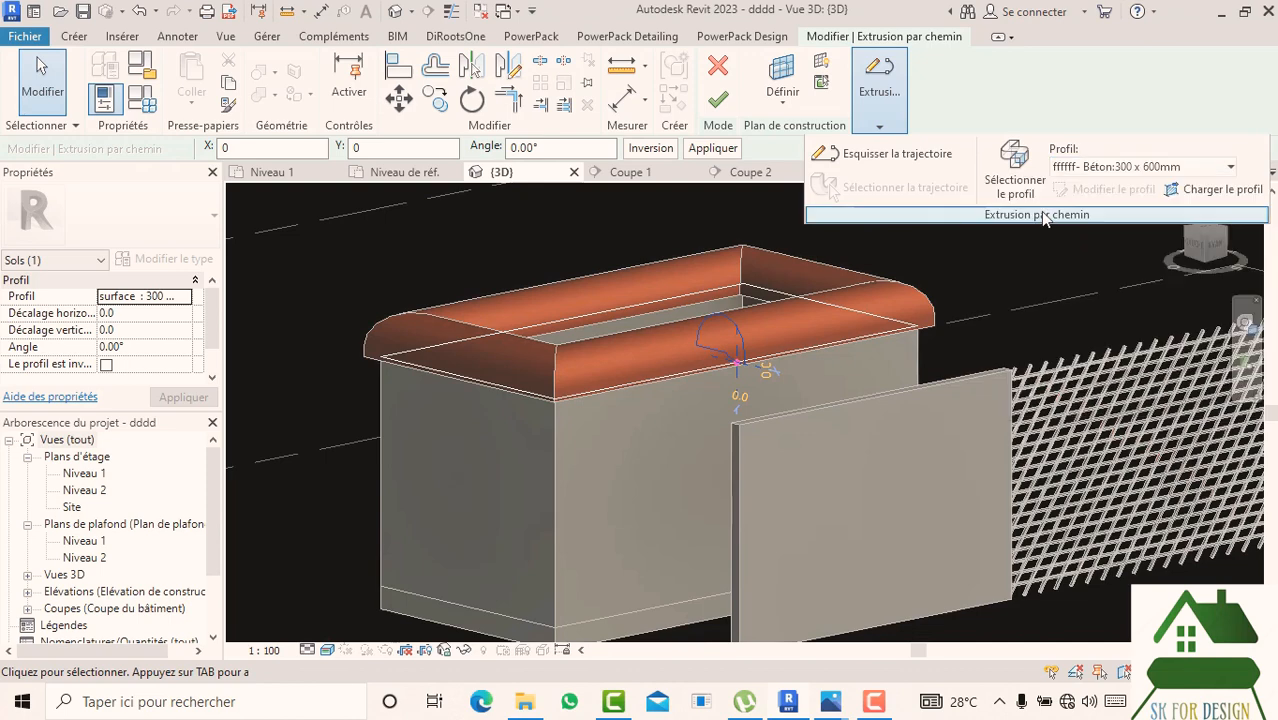
{"action": "left_click", "coordinate": [717, 99]}
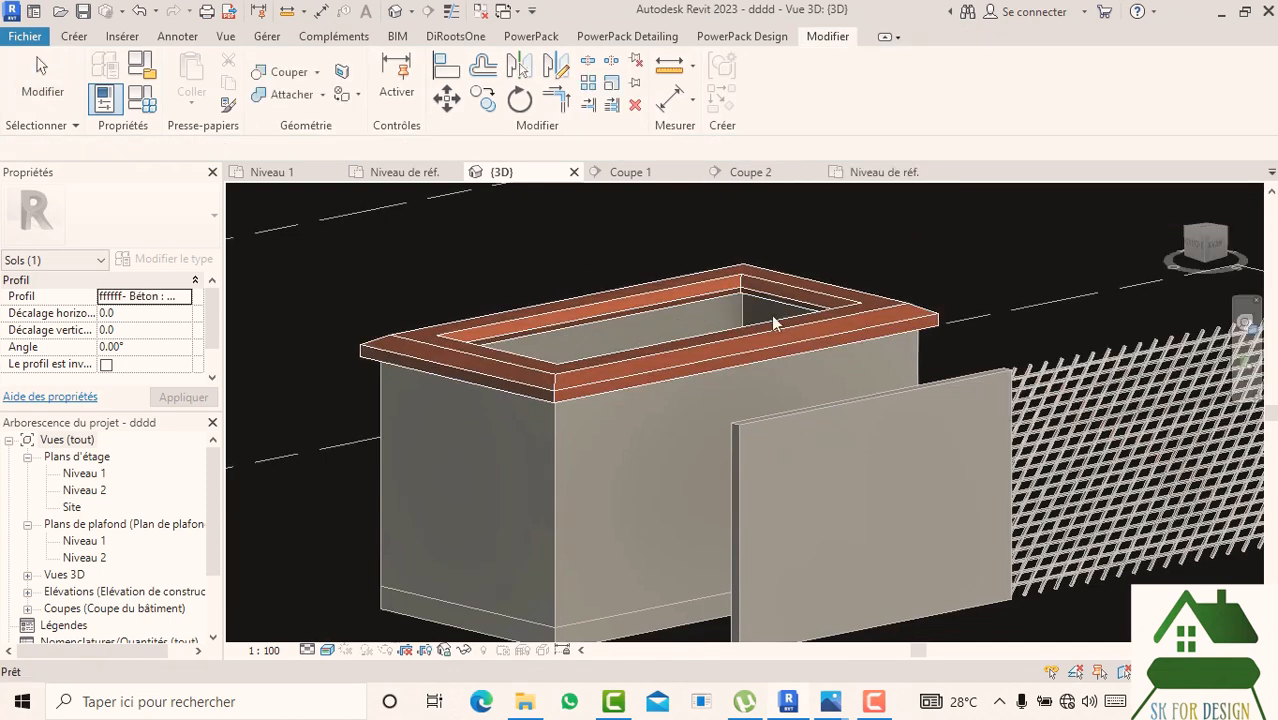
- Examine the coping's angular shape on the wall enclosure up close, from above and from the side
{"action": "scroll", "coordinate": [647, 388], "scroll_direction": "up", "scroll_amount": 2}
{"action": "scroll", "coordinate": [649, 388], "scroll_direction": "up", "scroll_amount": 4}
{"action": "scroll", "coordinate": [553, 379], "scroll_direction": "down", "scroll_amount": 9}
{"action": "left_click", "coordinate": [489, 280]}
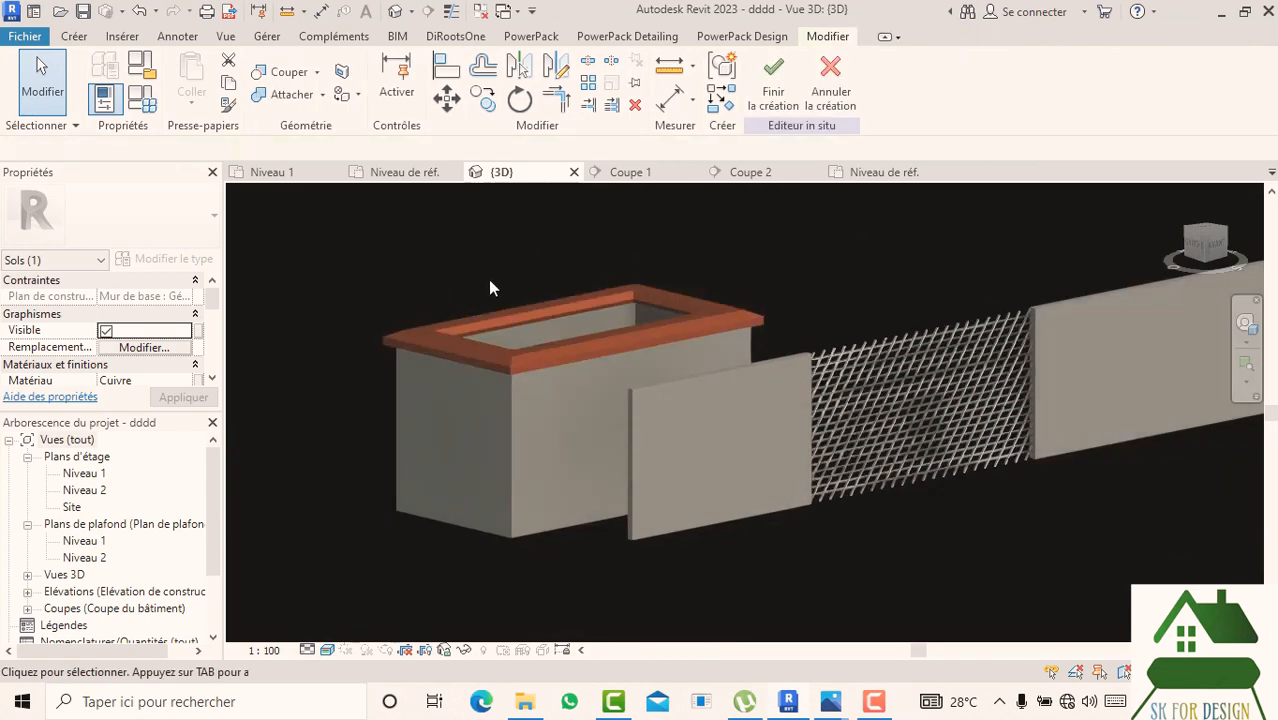
{"action": "scroll", "coordinate": [645, 355], "scroll_direction": "up", "scroll_amount": 1}
{"action": "scroll", "coordinate": [866, 279], "scroll_direction": "up", "scroll_amount": 2}
{"action": "left_click", "coordinate": [1220, 245]}
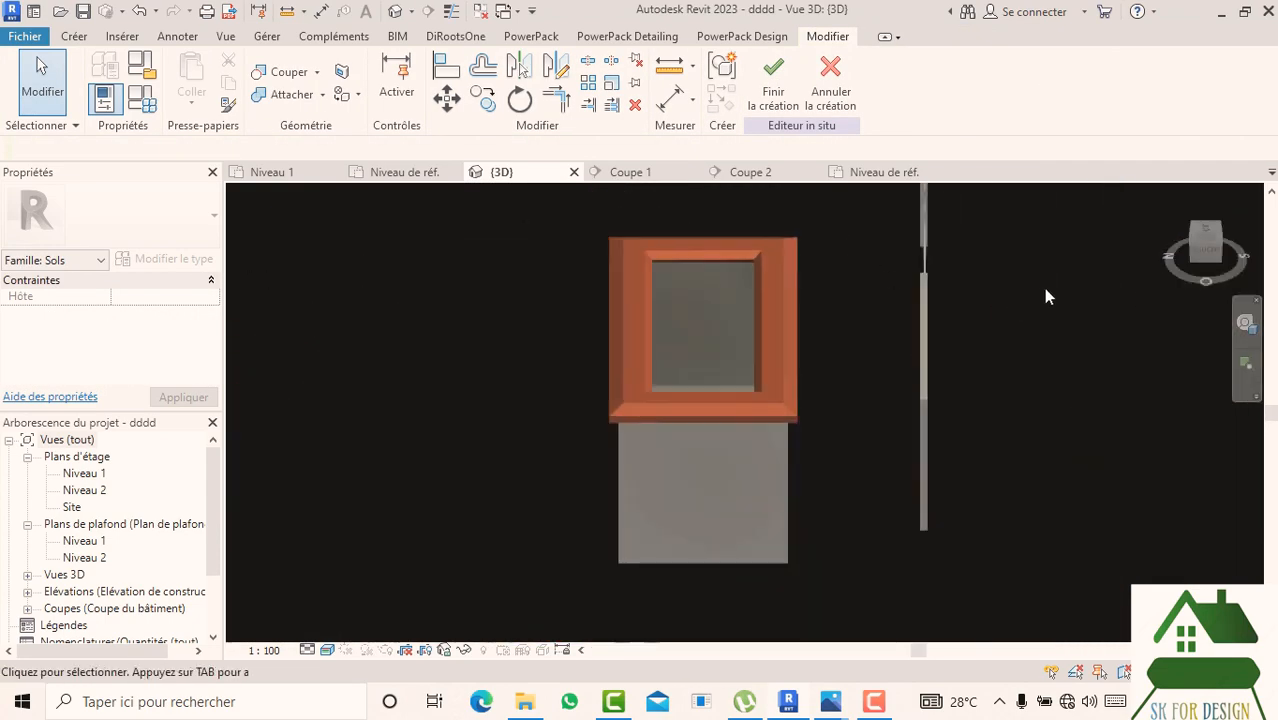
{"action": "middle_click_drag", "start_coordinate": [1155, 234], "coordinate": [1105, 230], "text": "shift"}
{"action": "middle_click_drag", "start_coordinate": [811, 337], "coordinate": [873, 476]}
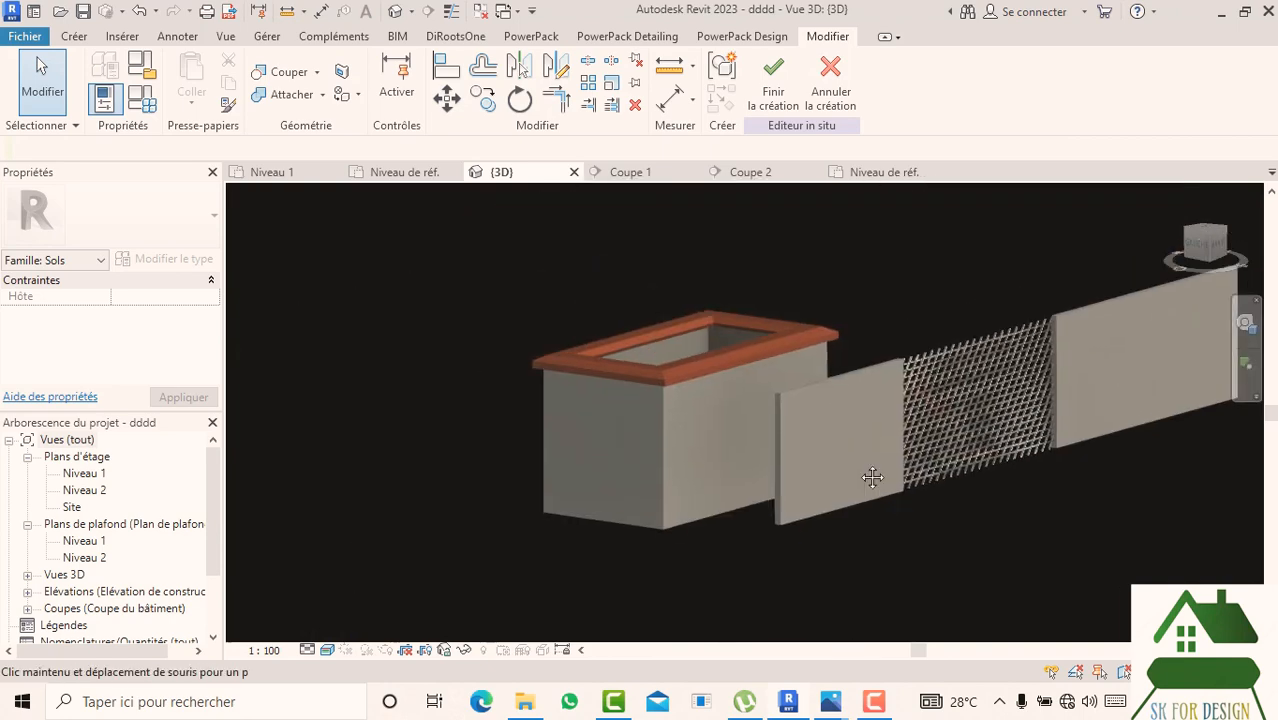
{"action": "scroll", "coordinate": [645, 362], "scroll_direction": "up", "scroll_amount": 4}
{"action": "middle_click_drag", "start_coordinate": [485, 511], "coordinate": [446, 449]}
{"action": "scroll", "coordinate": [446, 449], "scroll_direction": "down", "scroll_amount": 3}
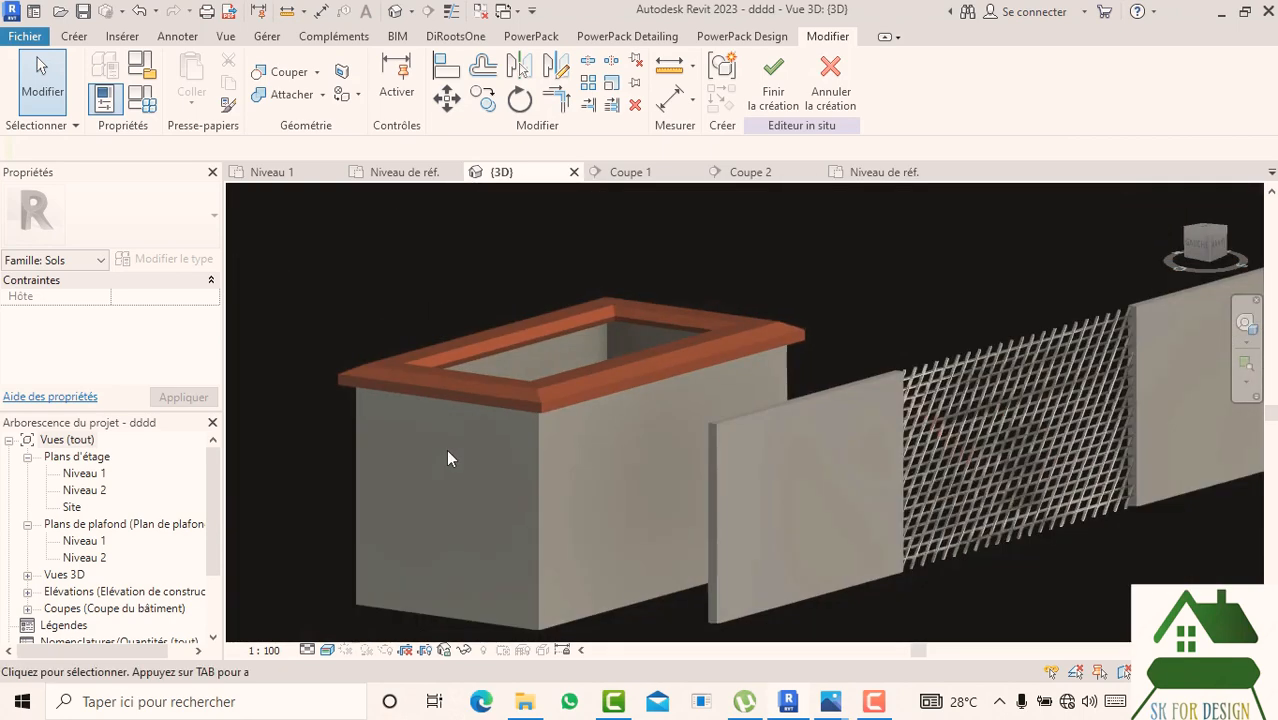
{"action": "middle_click_drag", "start_coordinate": [624, 456], "coordinate": [630, 352]}
{"action": "scroll", "coordinate": [616, 409], "scroll_direction": "down", "scroll_amount": 2}
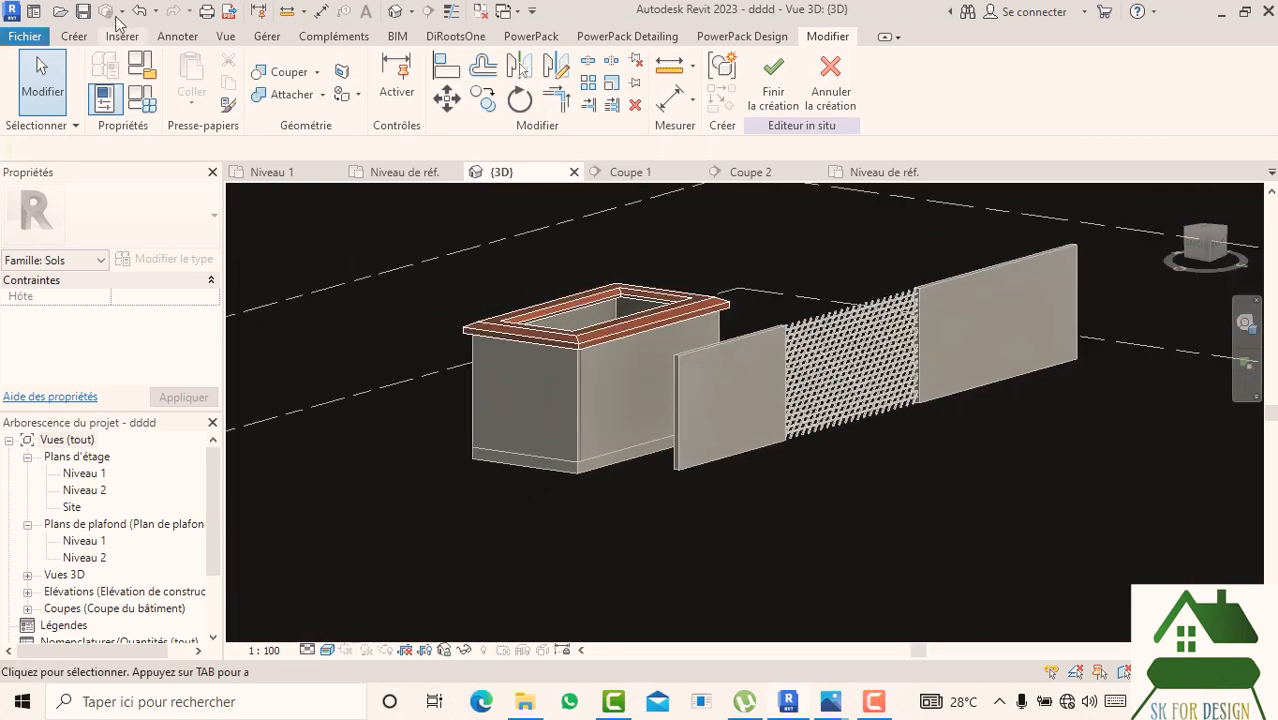
- Undo the coping's profile change and leave the sweep edit without keeping the new profile
{"action": "left_click", "coordinate": [139, 12]}
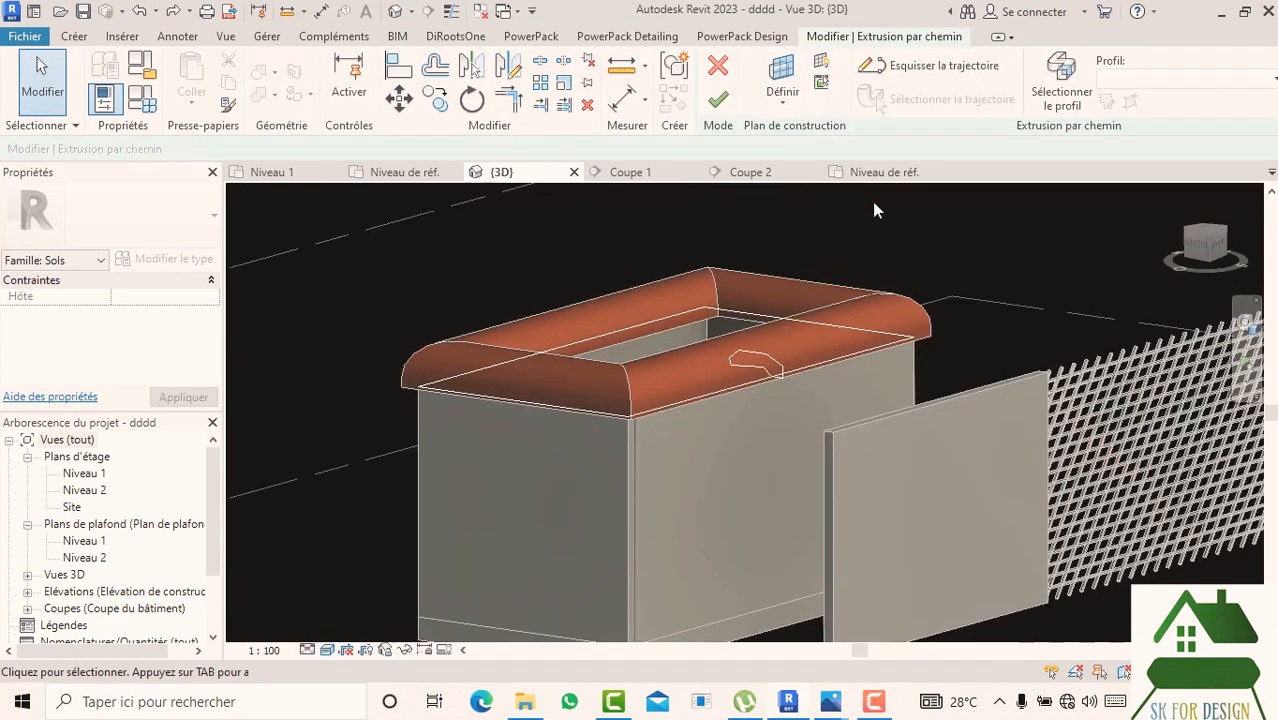
{"action": "middle_click_drag", "start_coordinate": [879, 234], "coordinate": [896, 274]}
{"action": "scroll", "coordinate": [896, 274], "scroll_direction": "down", "scroll_amount": 1}
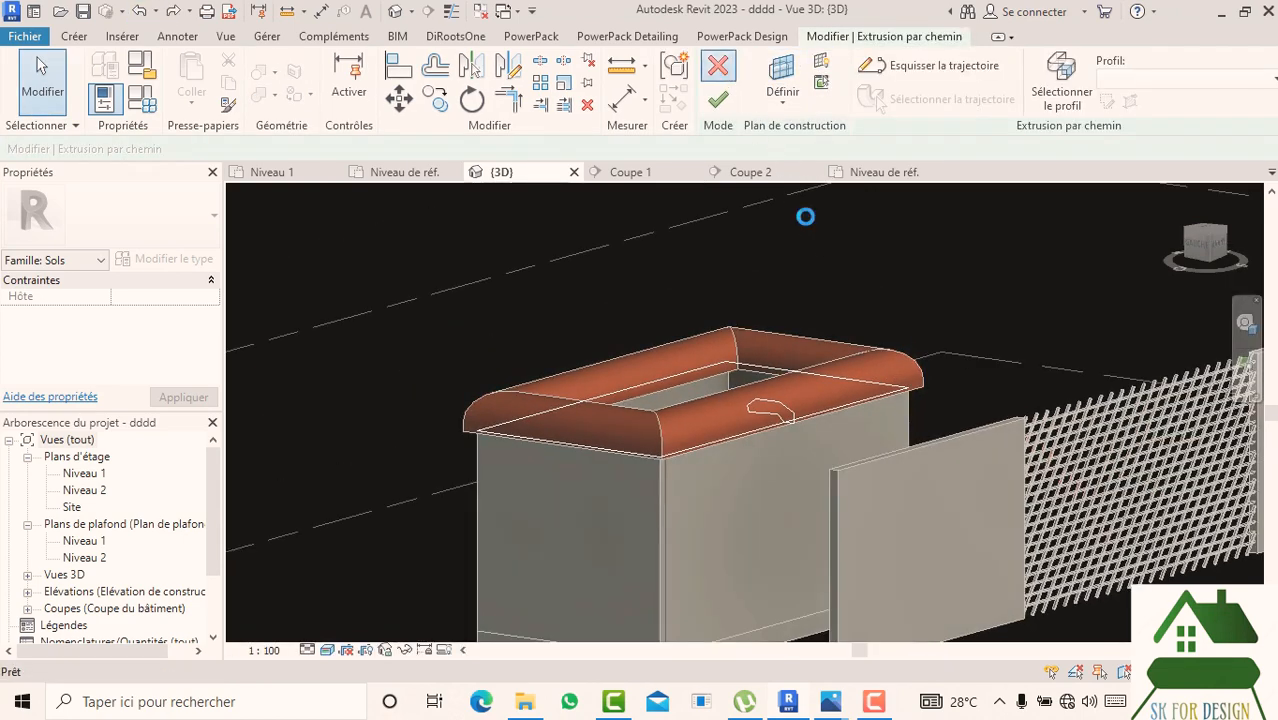
{"action": "left_click", "coordinate": [684, 381]}
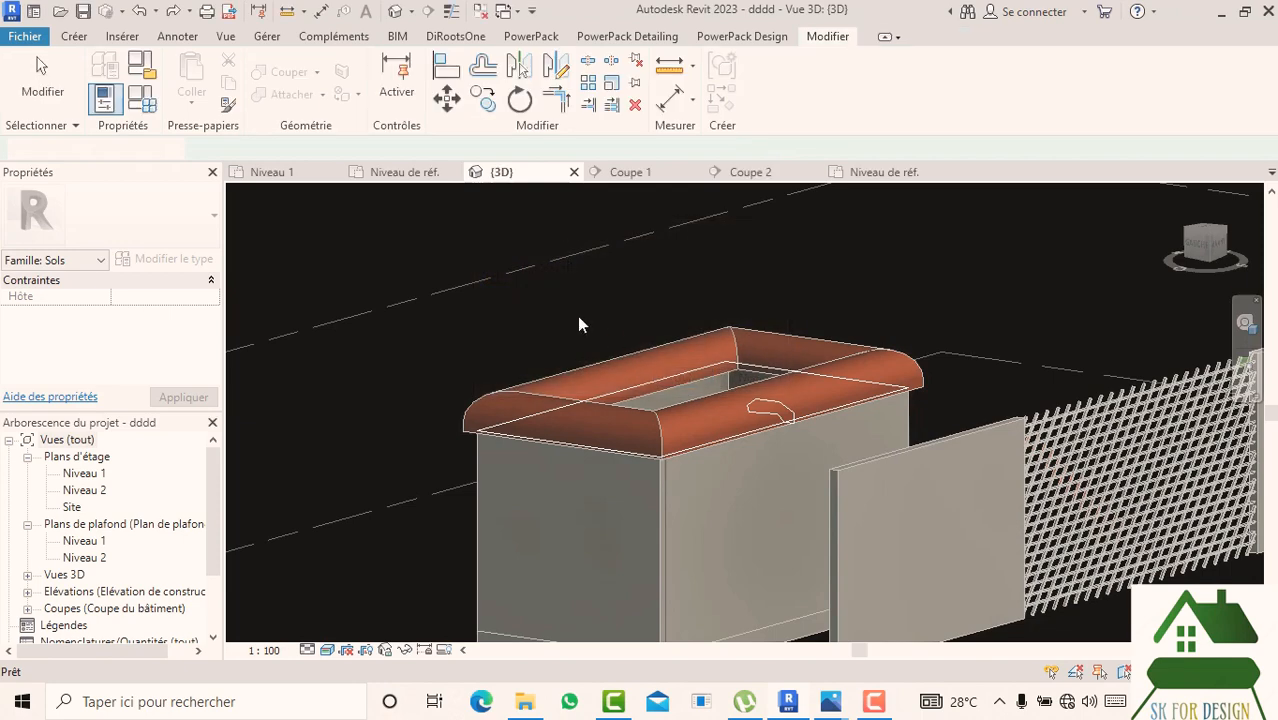
{"action": "left_click", "coordinate": [577, 316]}
{"action": "scroll", "coordinate": [577, 316], "scroll_direction": "down", "scroll_amount": 2}
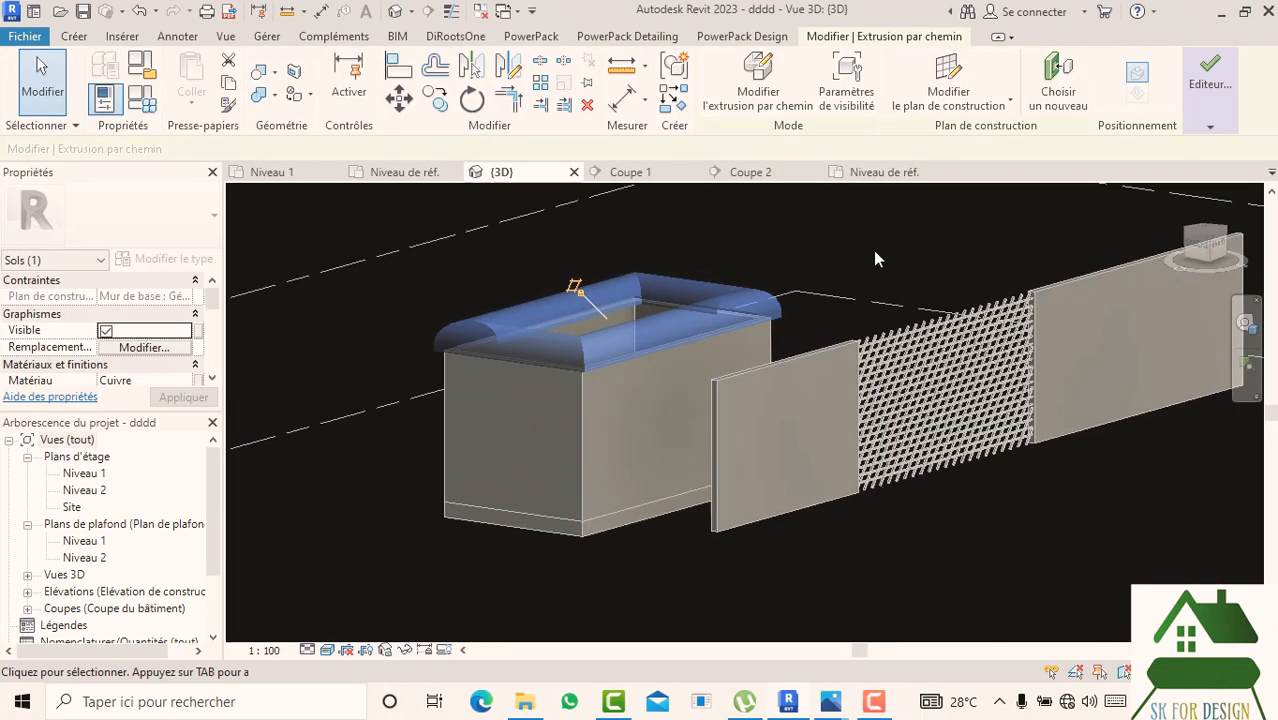
{"action": "scroll", "coordinate": [876, 256], "scroll_direction": "up", "scroll_amount": 1}
{"action": "middle_click_drag", "start_coordinate": [882, 264], "coordinate": [876, 319]}
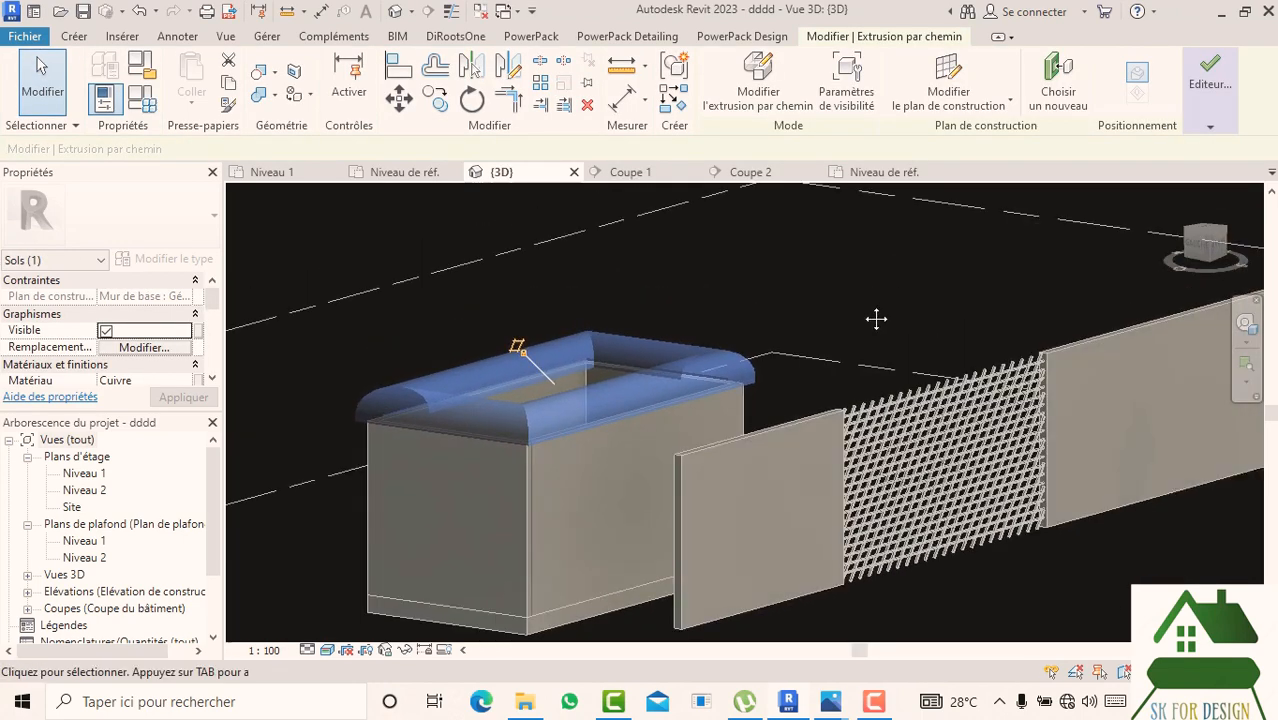